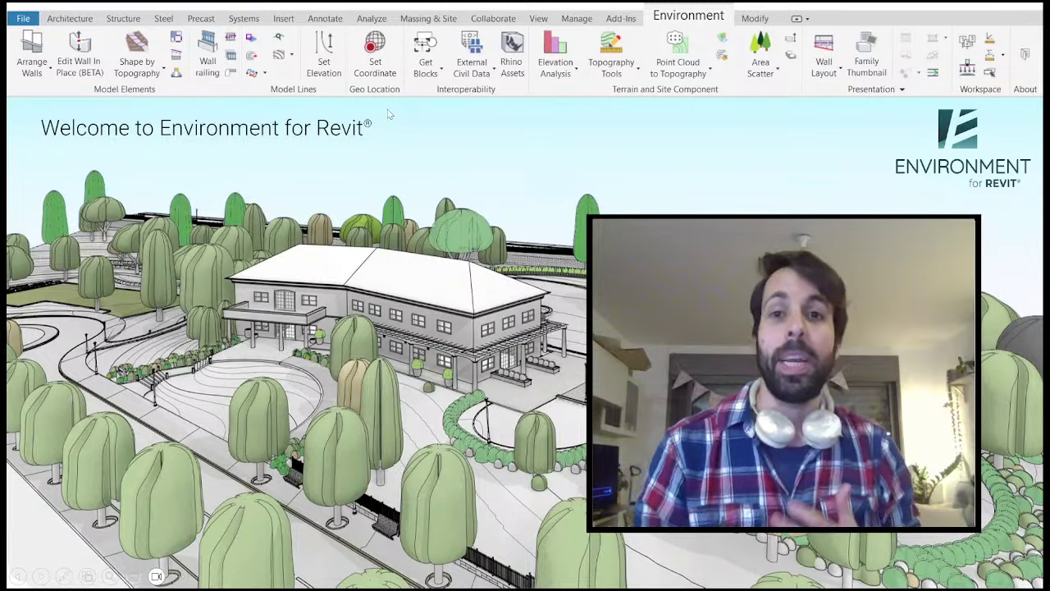
# Play the Model Elements slide's wall and slab terrain animations, then continue to the Model Lines slide
pyautogui.click(356, 150)
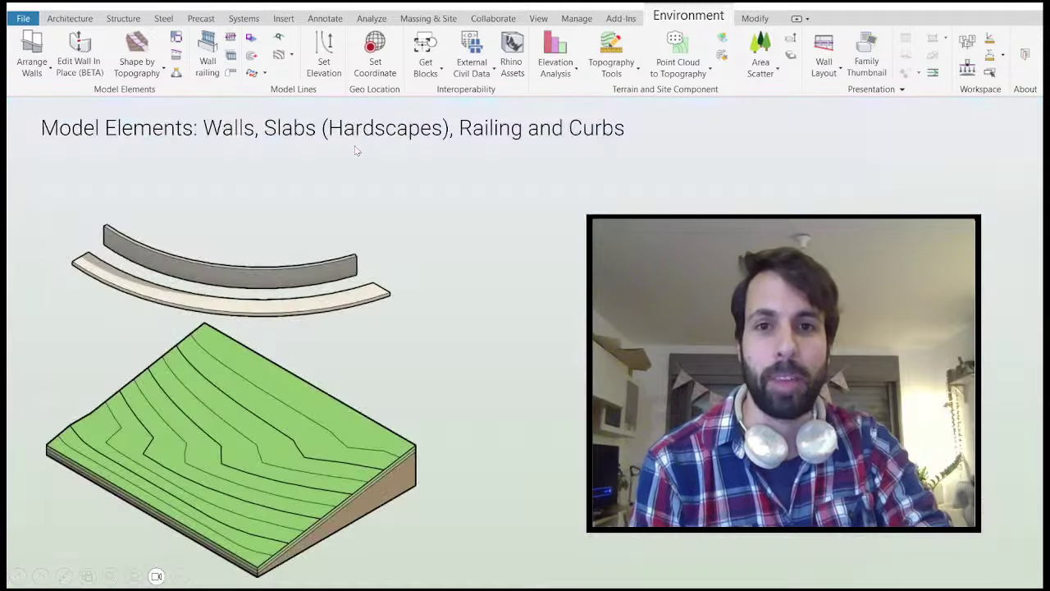
pyautogui.click(356, 150)
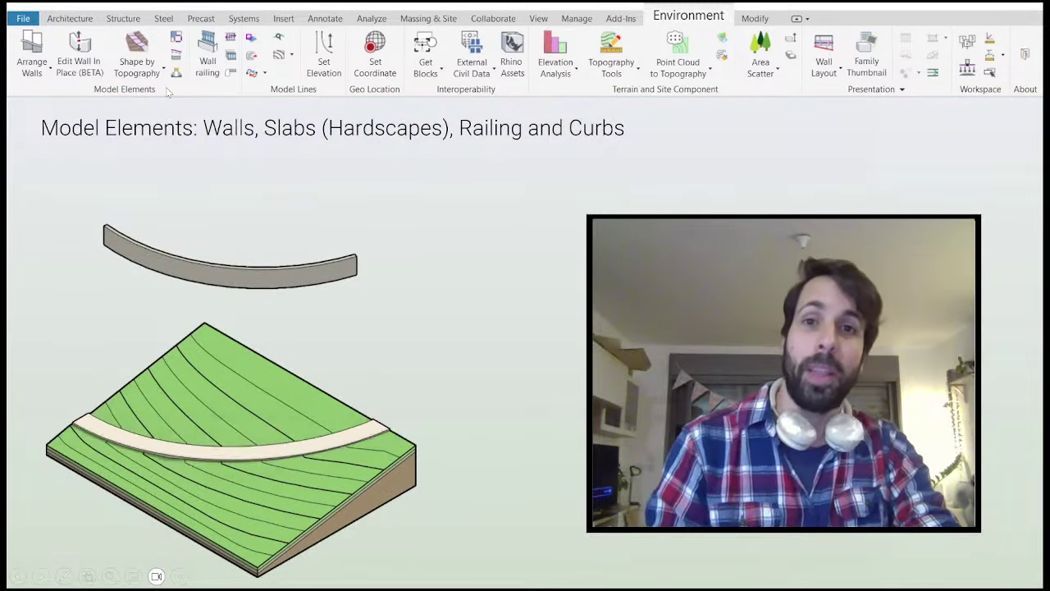
pyautogui.click(156, 152)
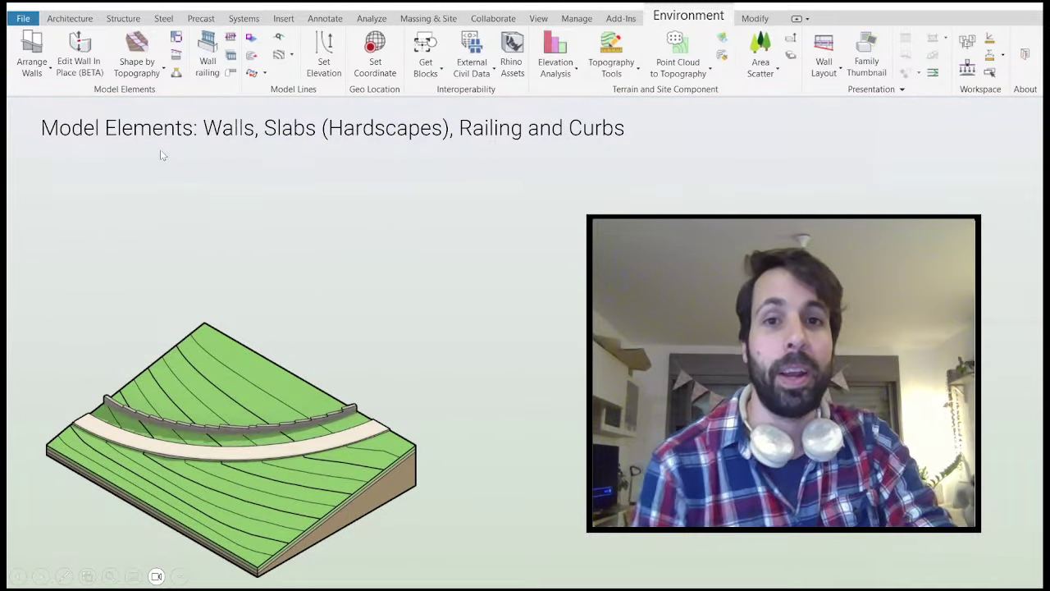
pyautogui.click(160, 152)
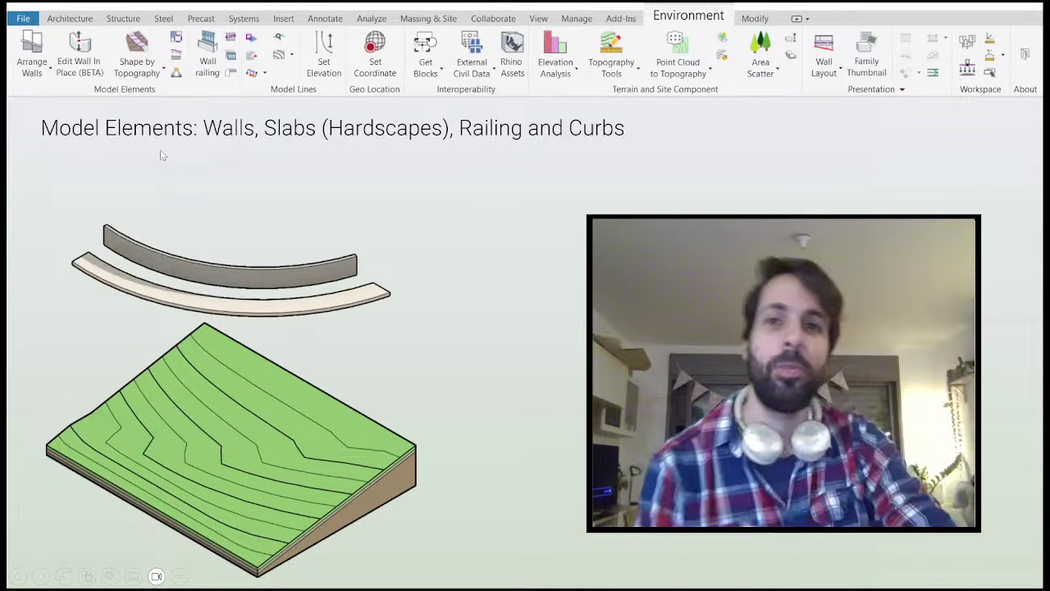
pyautogui.click(160, 149)
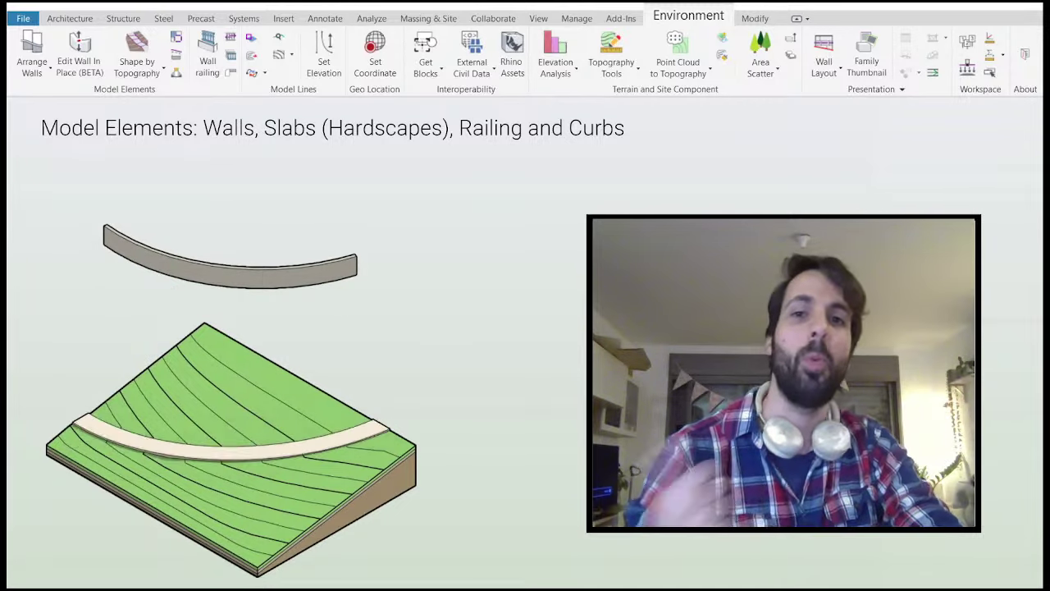
pyautogui.press('Right')
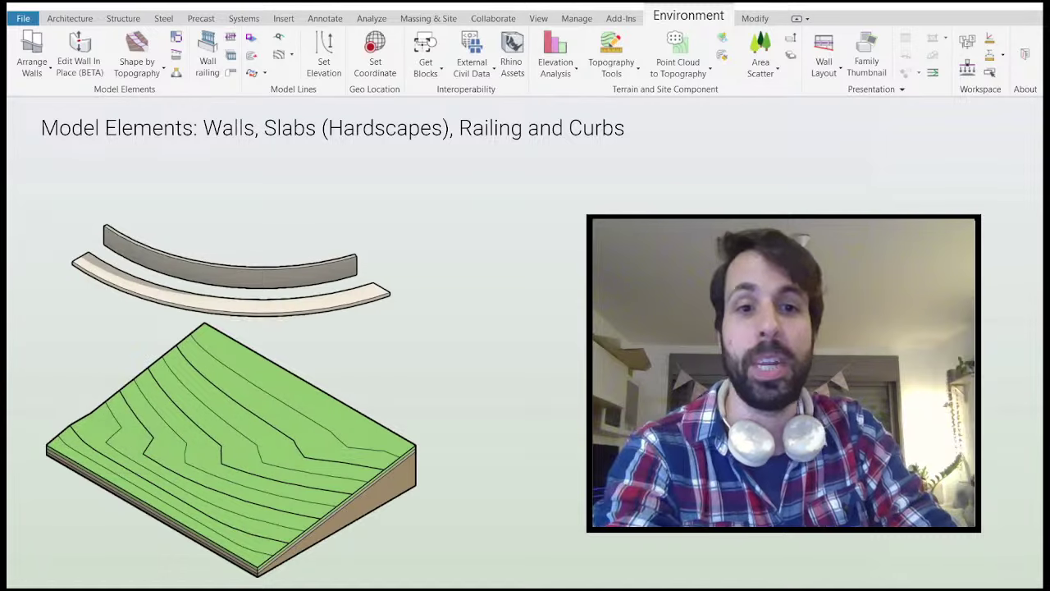
pyautogui.press('Right')
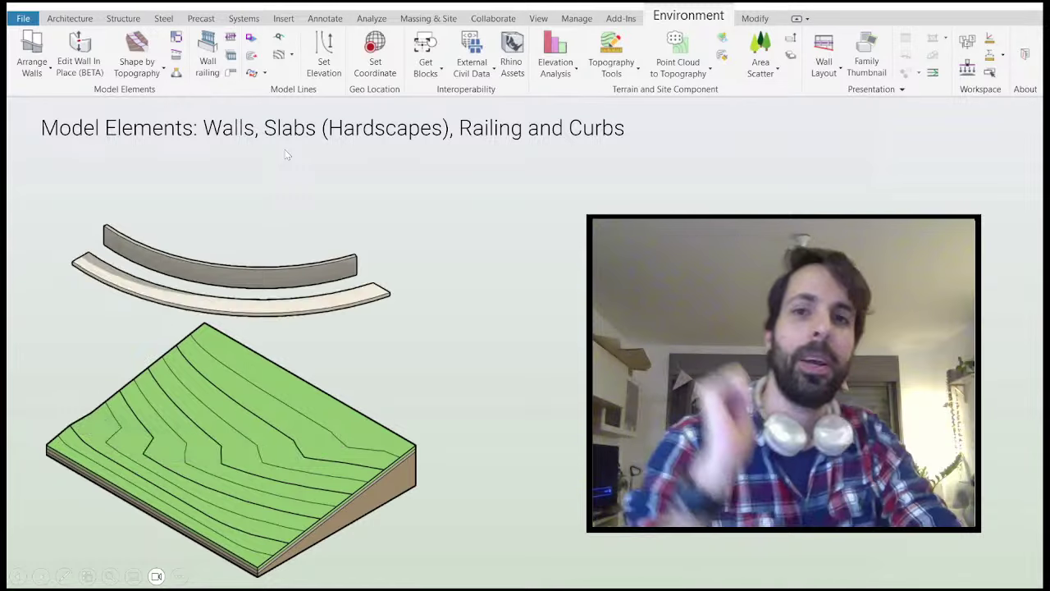
pyautogui.click(287, 151)
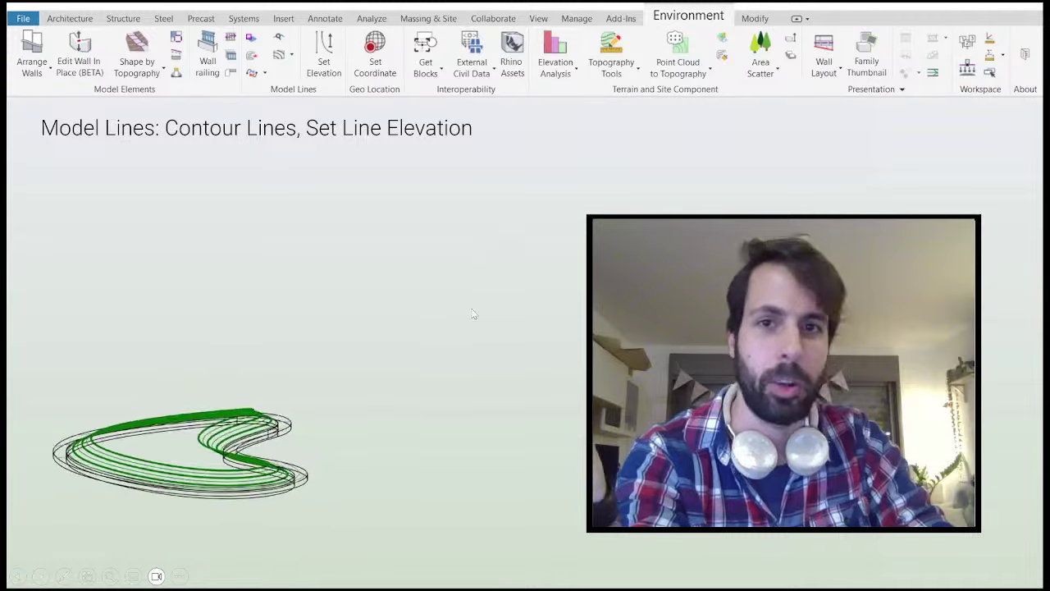
# Advance from the Model Lines slide to the Interoperability slide
pyautogui.click(474, 336)
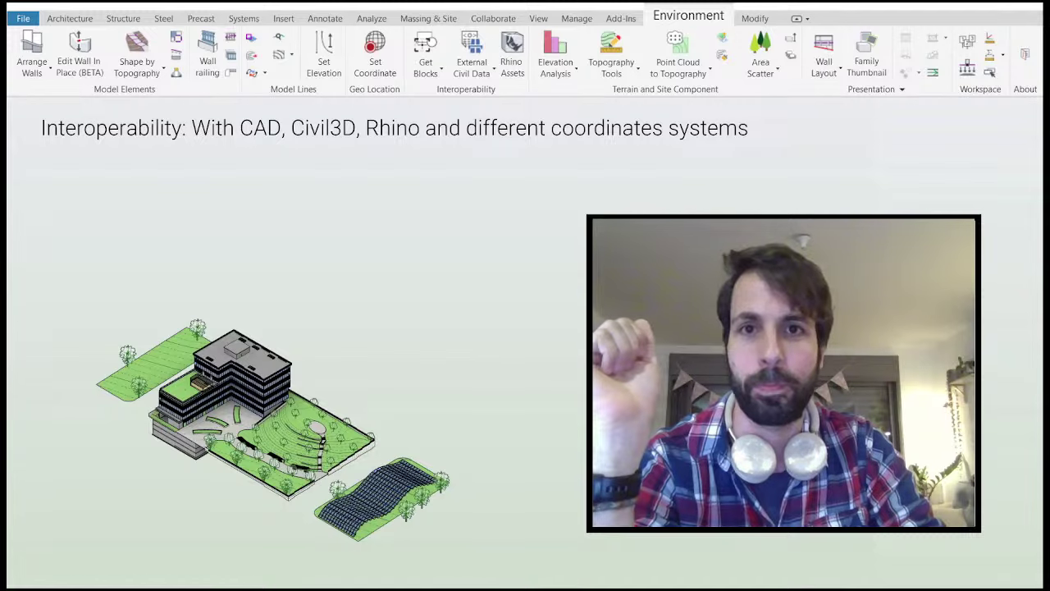
# Present the Grading and Topography slide's Elevation Analysis, Topography Tools and Point Cloud to Topography options
pyautogui.press('Right')
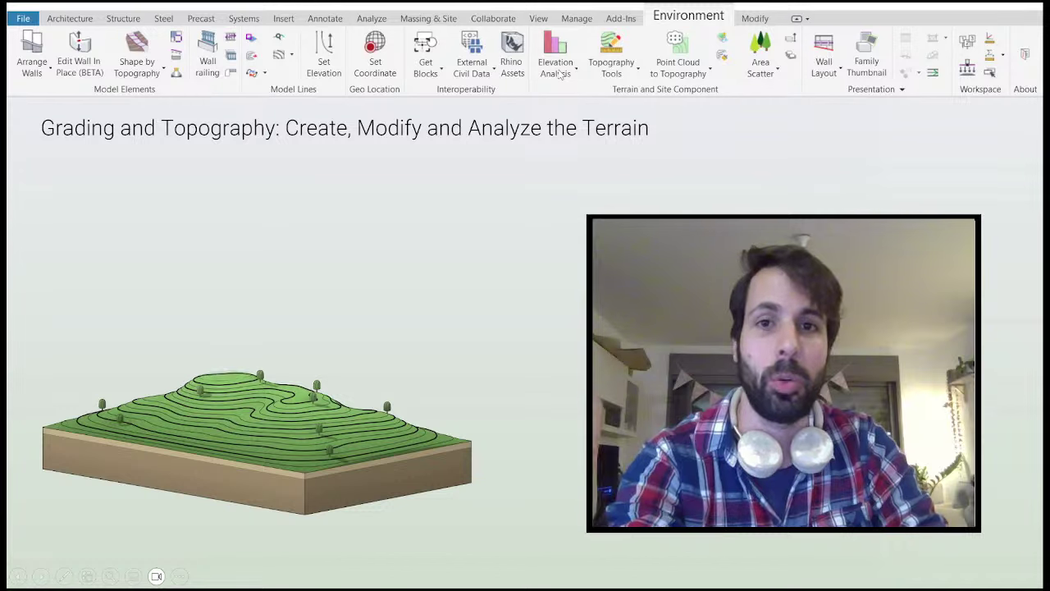
pyautogui.click(576, 70)
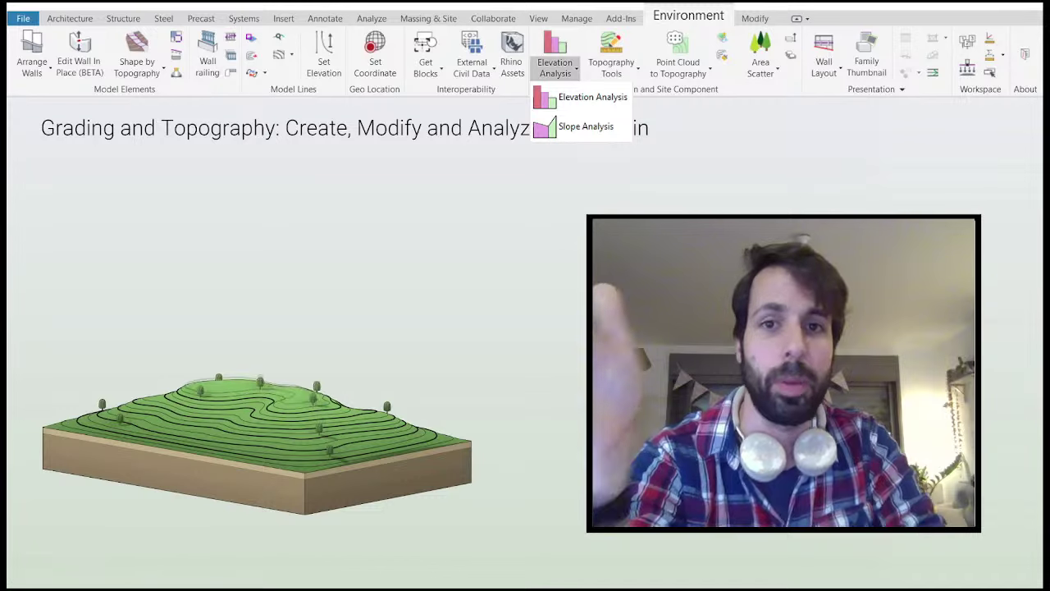
pyautogui.click(611, 67)
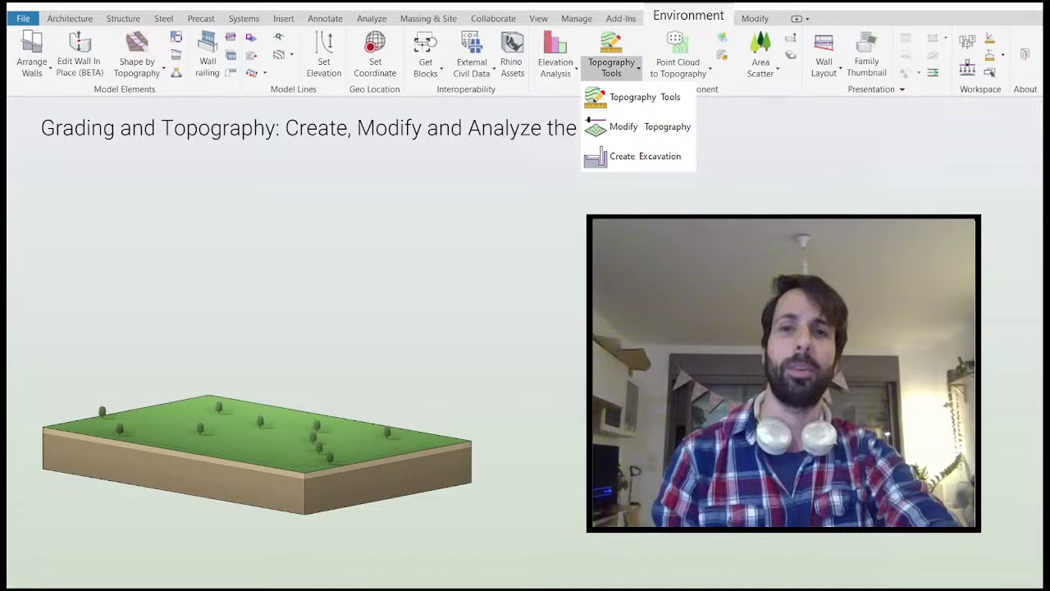
pyautogui.click(689, 69)
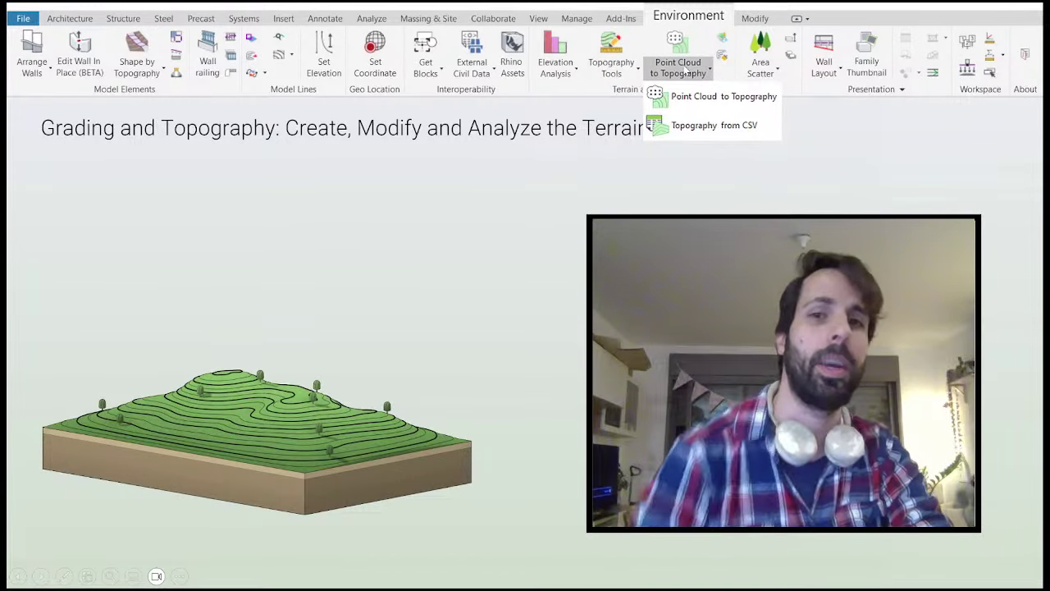
pyautogui.click(688, 71)
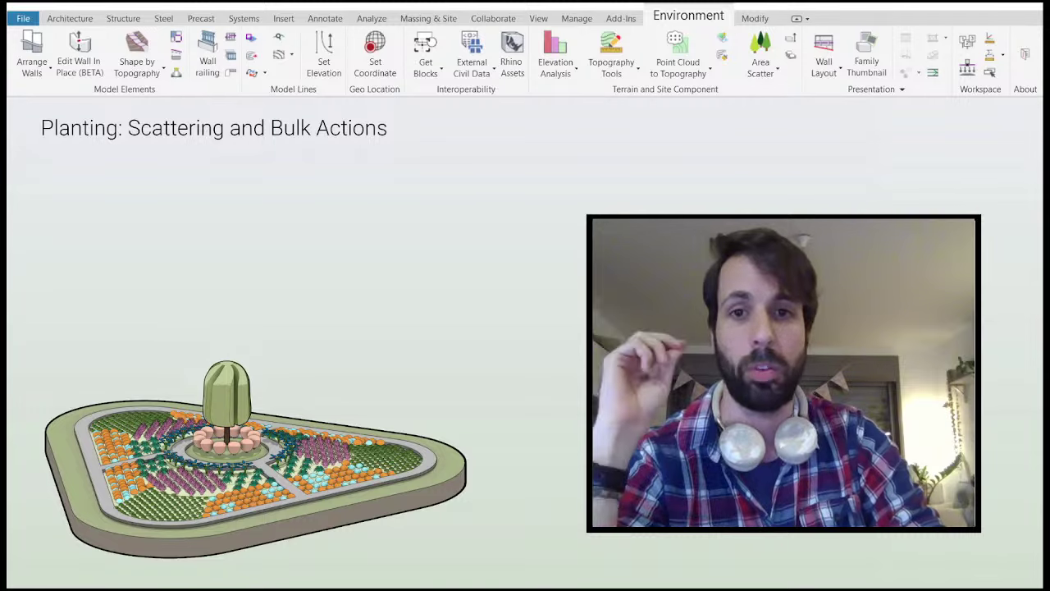
# Advance to the Presentation and Documentation slide
pyautogui.press('Right')
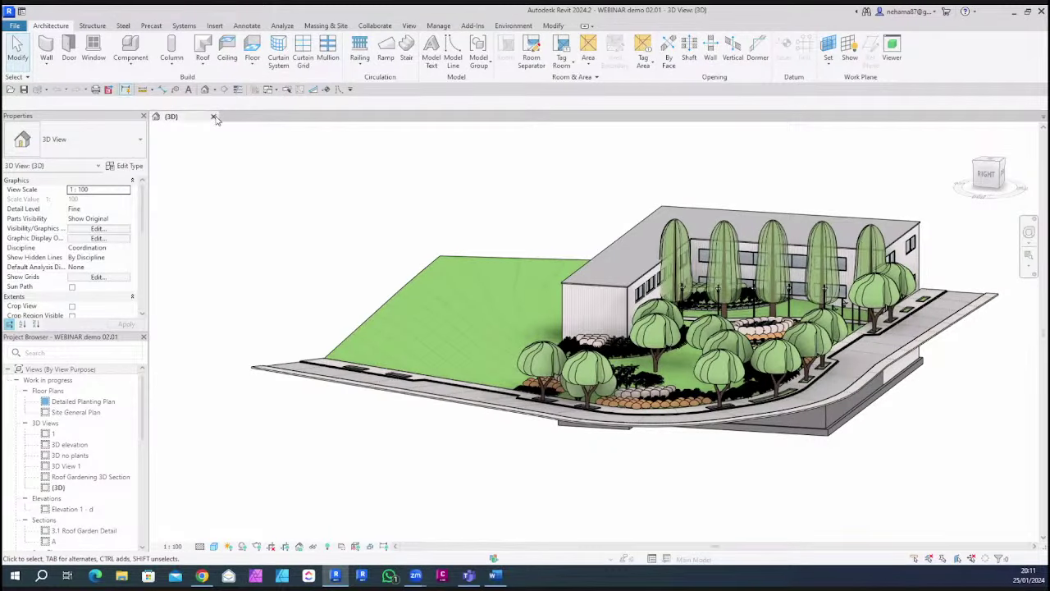
# Open the WEBINAR demo 02.01 project from the recent-files home screen
pyautogui.hotkey('ctrl', 'd')
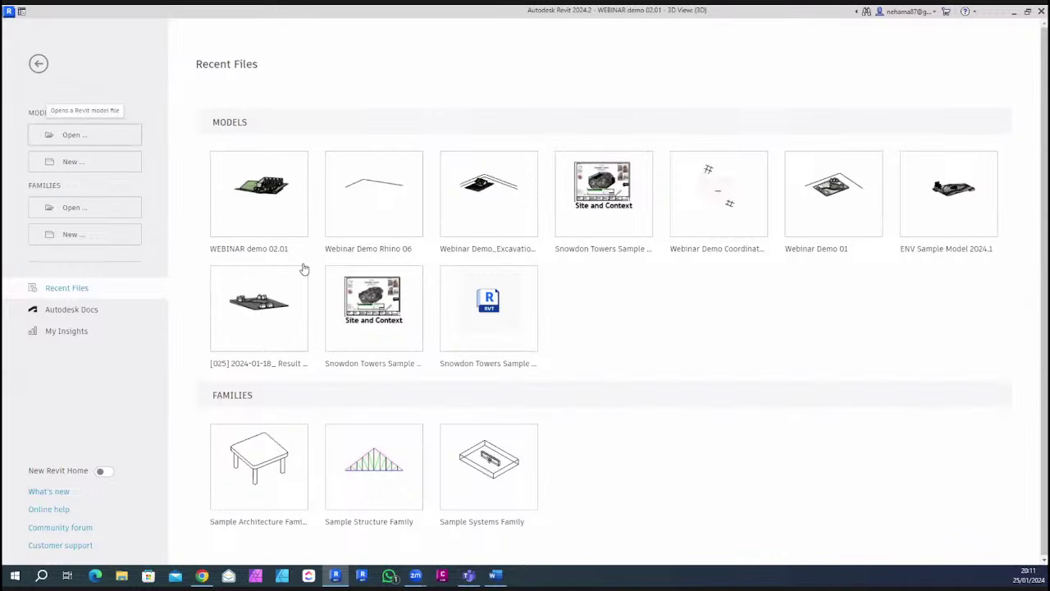
pyautogui.click(75, 135)
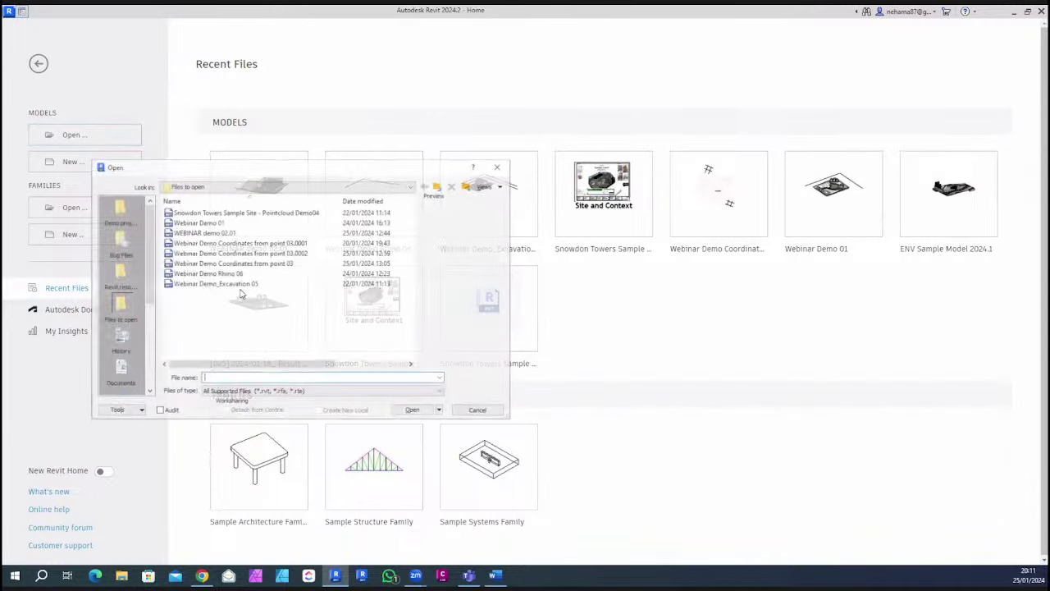
pyautogui.click(215, 233)
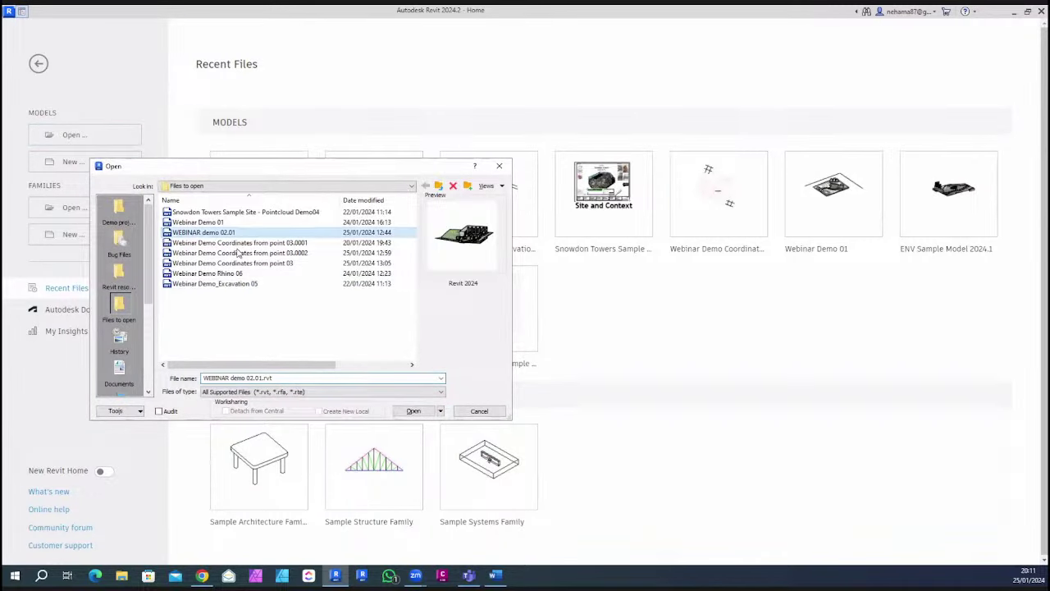
pyautogui.click(414, 410)
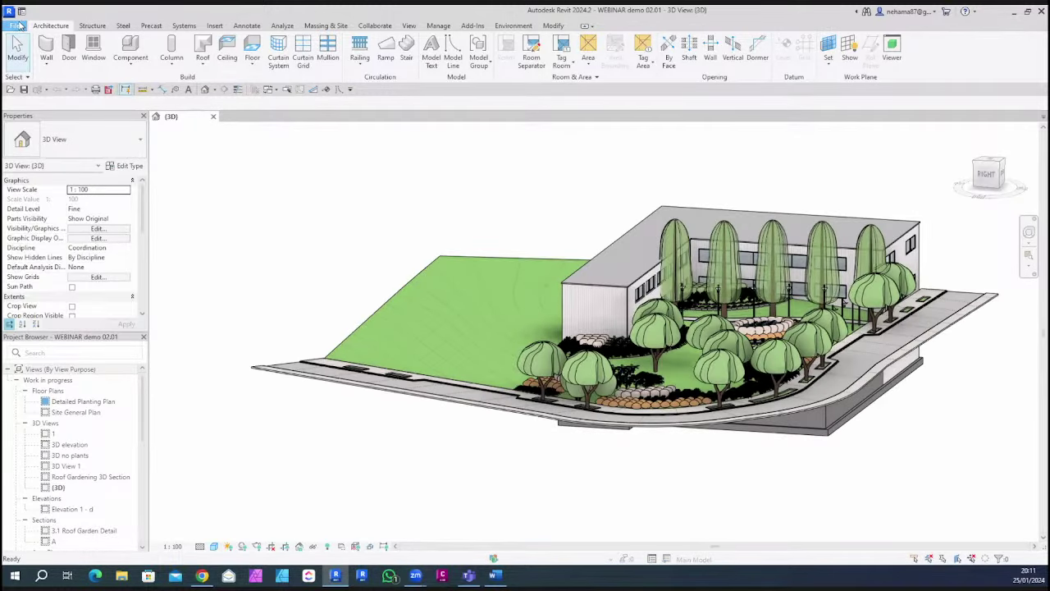
# Open the Webinar Demo 01 project through the File menu
pyautogui.click(14, 25)
pyautogui.click(64, 100)
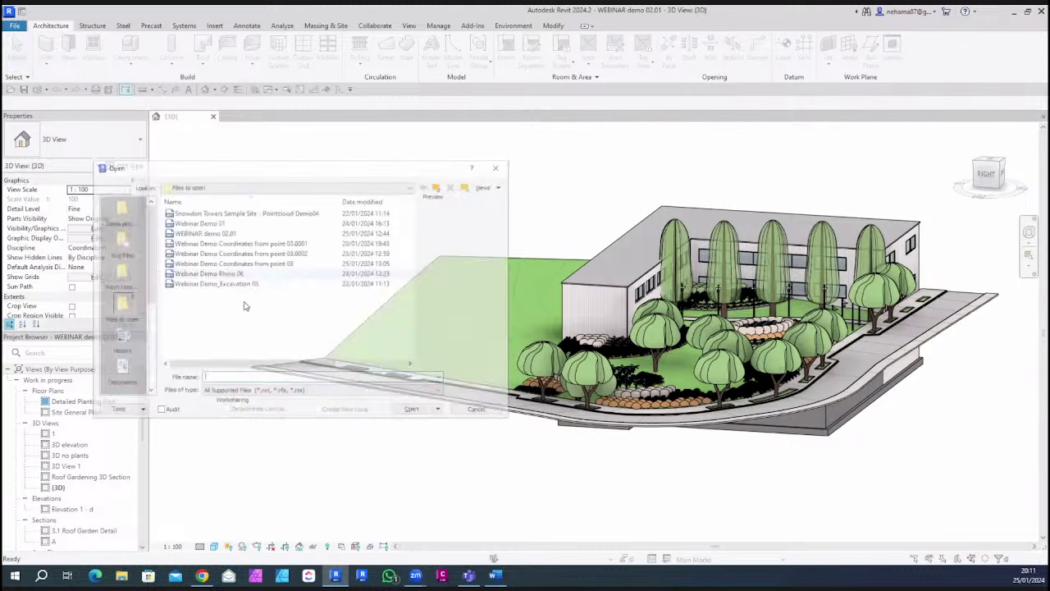
pyautogui.click(235, 223)
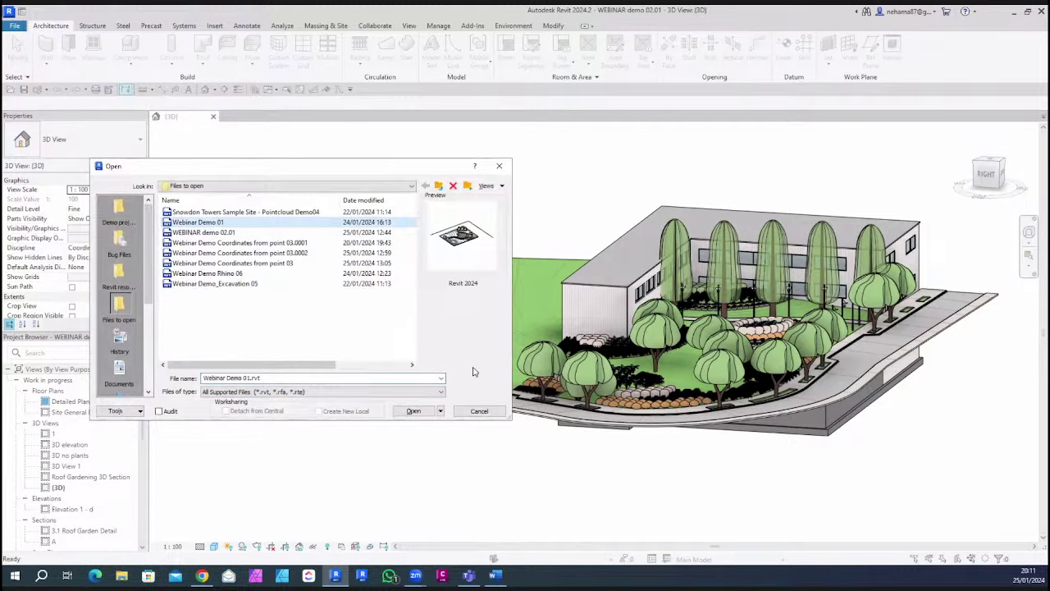
pyautogui.click(414, 410)
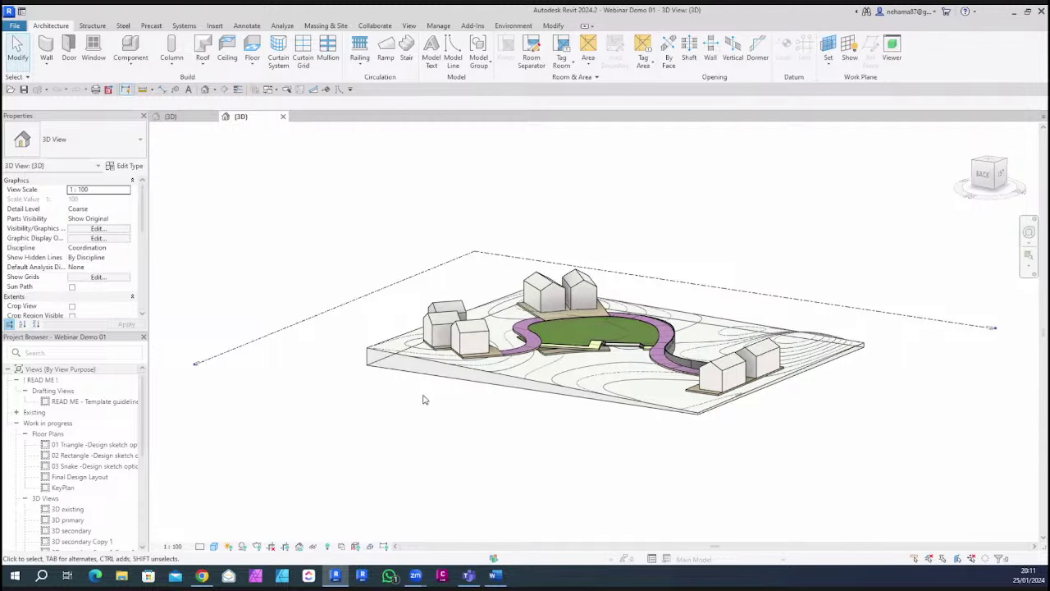
# Reframe the Webinar Demo 01 site view and switch to the Environment for Revit toolset
pyautogui.keyDown('shift'); pyautogui.moveTo(423, 399); pyautogui.dragTo(665, 441, button='middle'); pyautogui.keyUp('shift')
pyautogui.keyDown('shift'); pyautogui.moveTo(538, 466); pyautogui.dragTo(426, 476, button='middle'); pyautogui.keyUp('shift')
pyautogui.scroll(2, 443, 474)
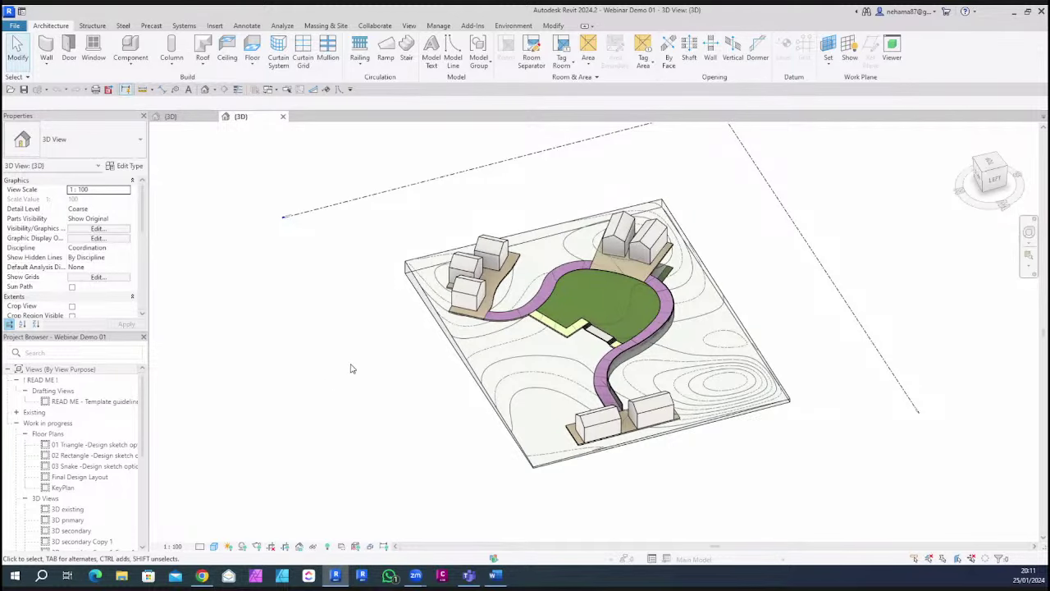
pyautogui.moveTo(397, 411); pyautogui.dragTo(439, 412, button='middle')
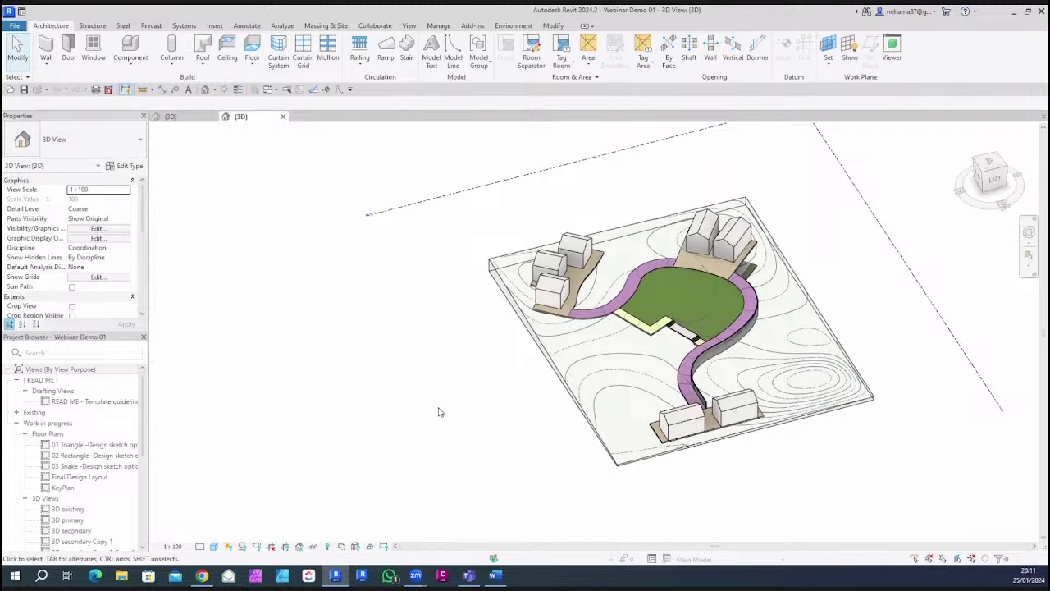
pyautogui.click(514, 26)
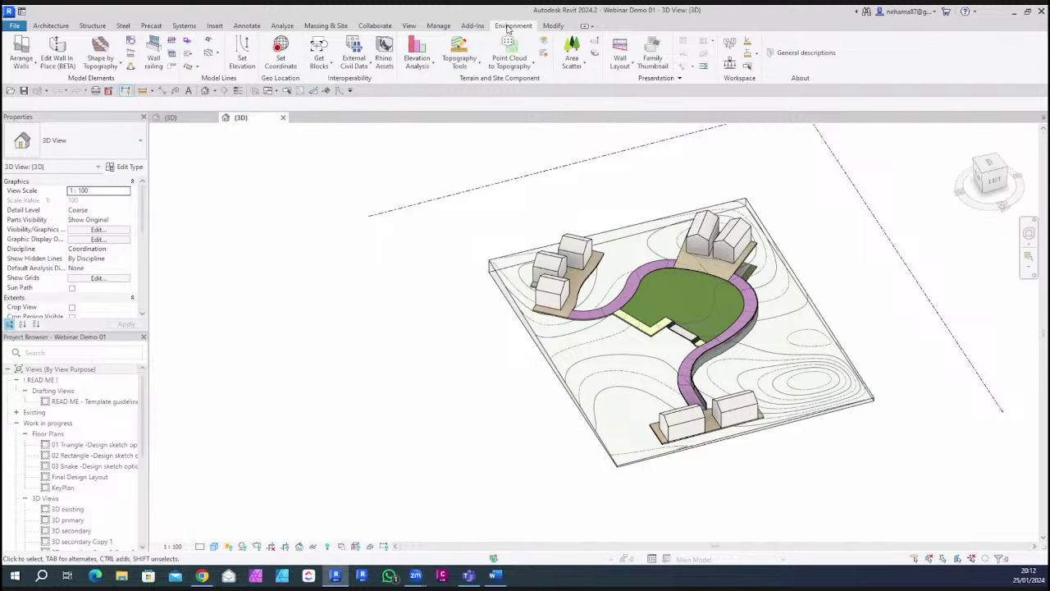
# Review the plugin's General descriptions licence details, close them, and return to Architecture tools
pyautogui.click(805, 52)
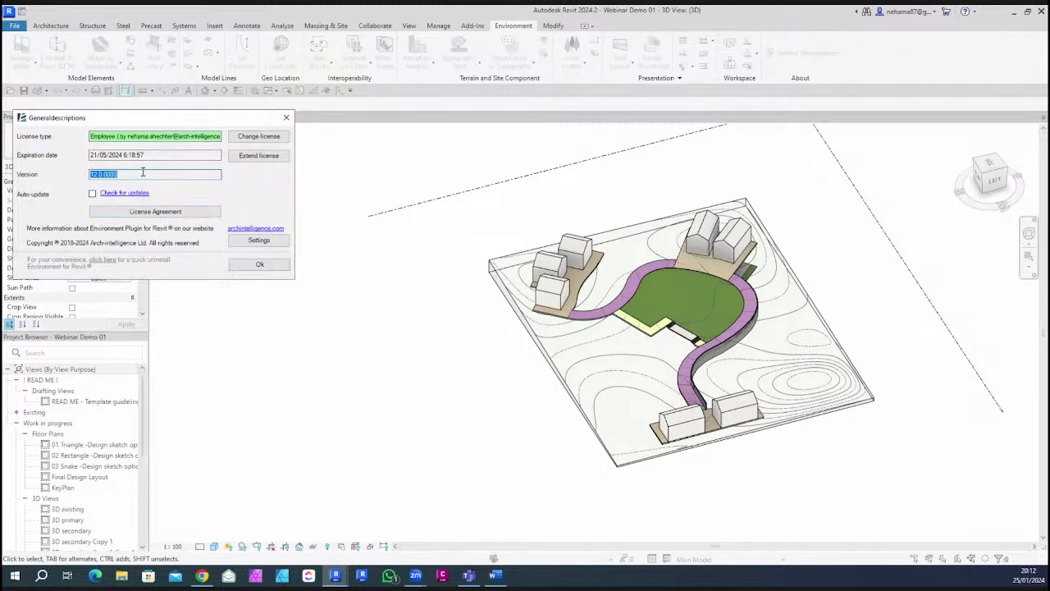
pyautogui.click(285, 119)
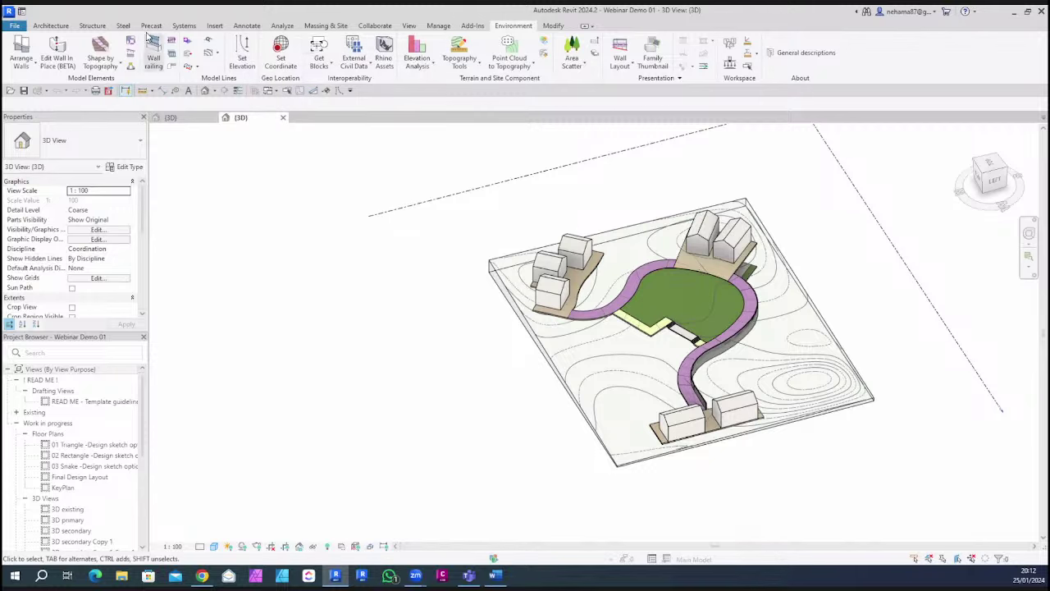
pyautogui.click(51, 25)
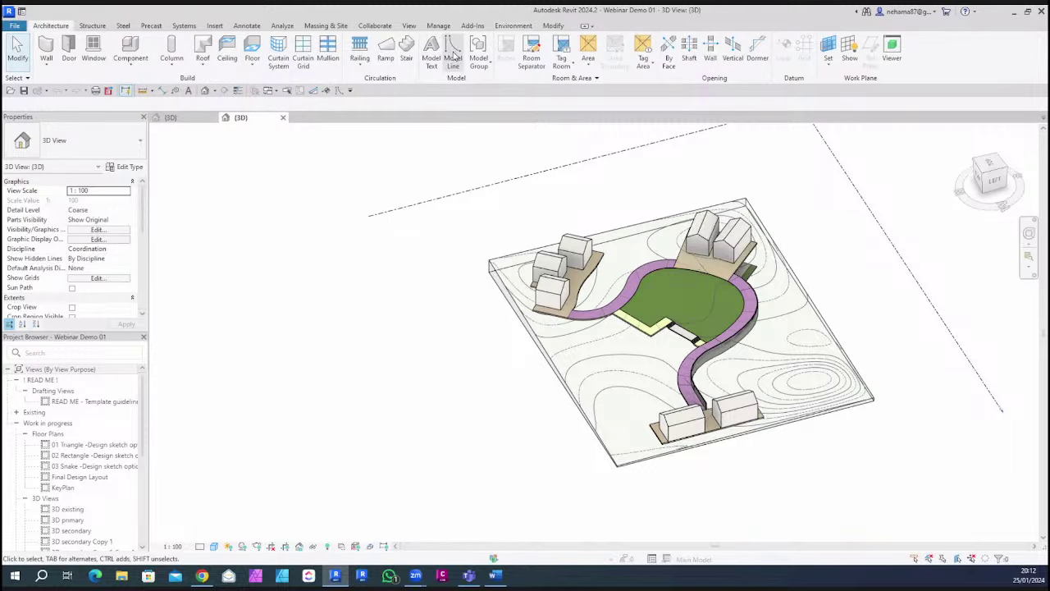
# Draw the first two wavy spline model lines beside the site
pyautogui.click(453, 58)
pyautogui.moveTo(763, 373)
pyautogui.keyDown('shift'); pyautogui.mouseDown(button='middle')
pyautogui.moveTo(795, 398)
pyautogui.moveTo(783, 386)
pyautogui.mouseUp(button='middle'); pyautogui.keyUp('shift')
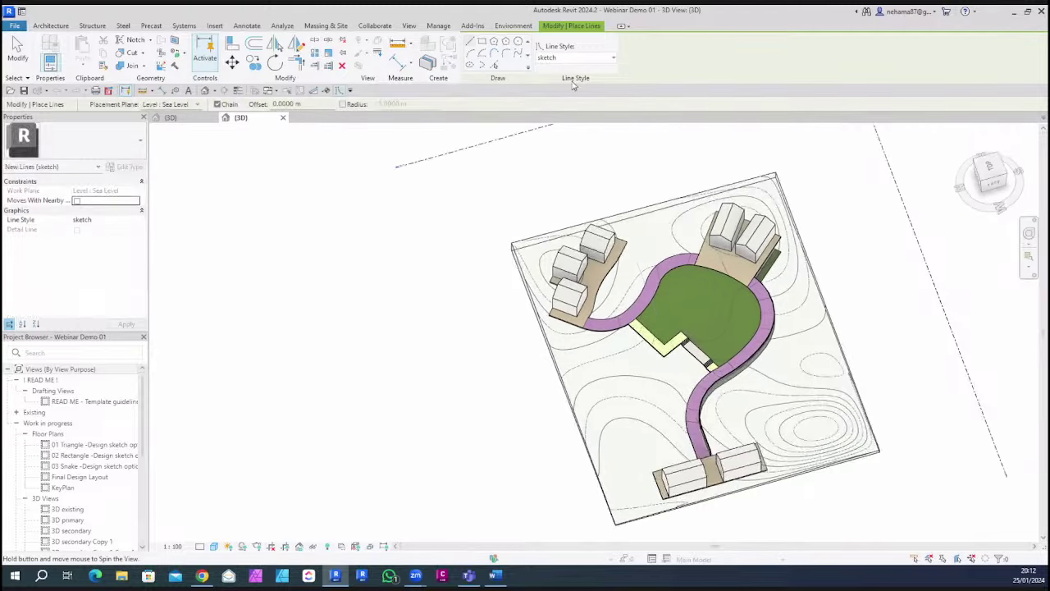
pyautogui.scroll(3, 426, 326)
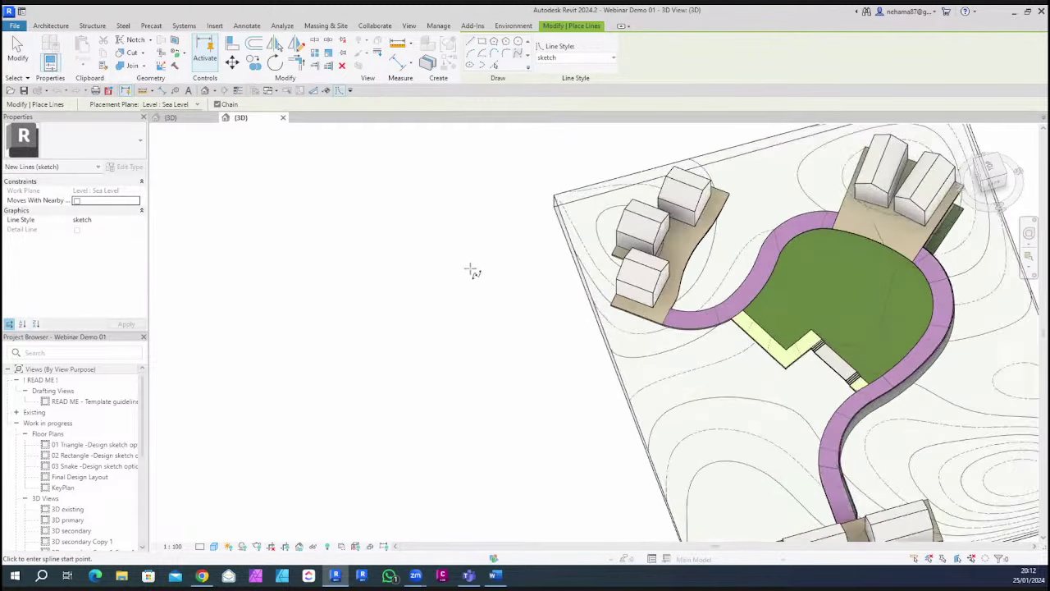
pyautogui.click(469, 269)
pyautogui.click(447, 357)
pyautogui.click(305, 243)
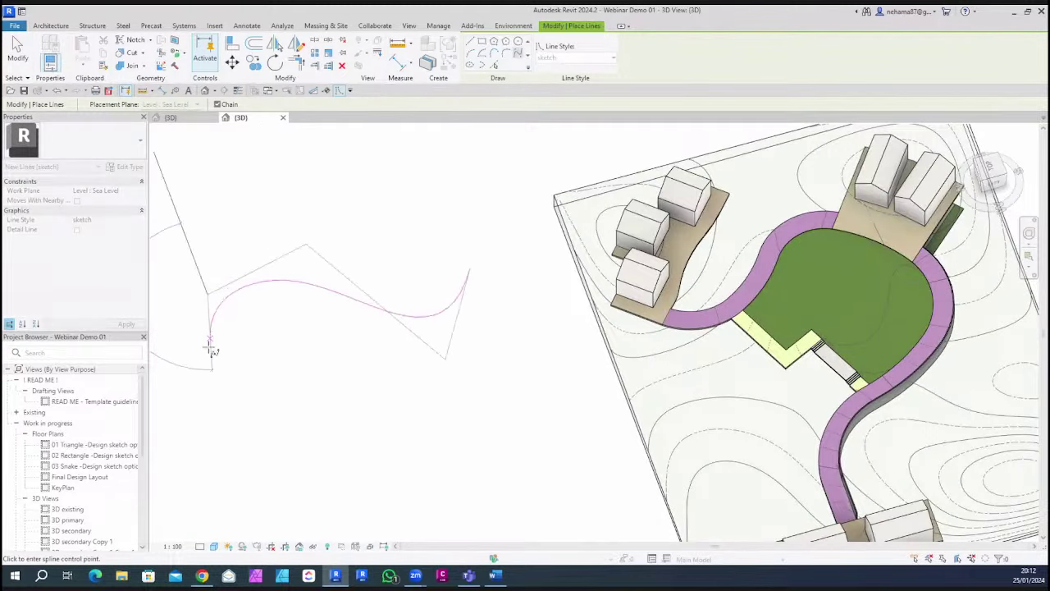
pyautogui.click(197, 379)
pyautogui.press('Escape')
pyautogui.click(491, 287)
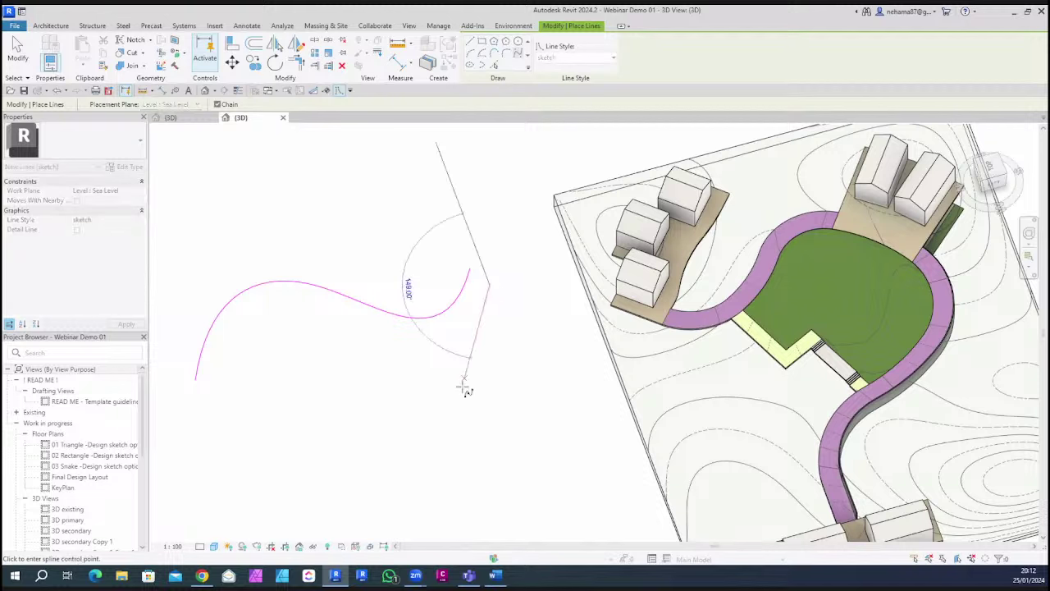
pyautogui.click(460, 384)
pyautogui.click(310, 312)
pyautogui.click(227, 428)
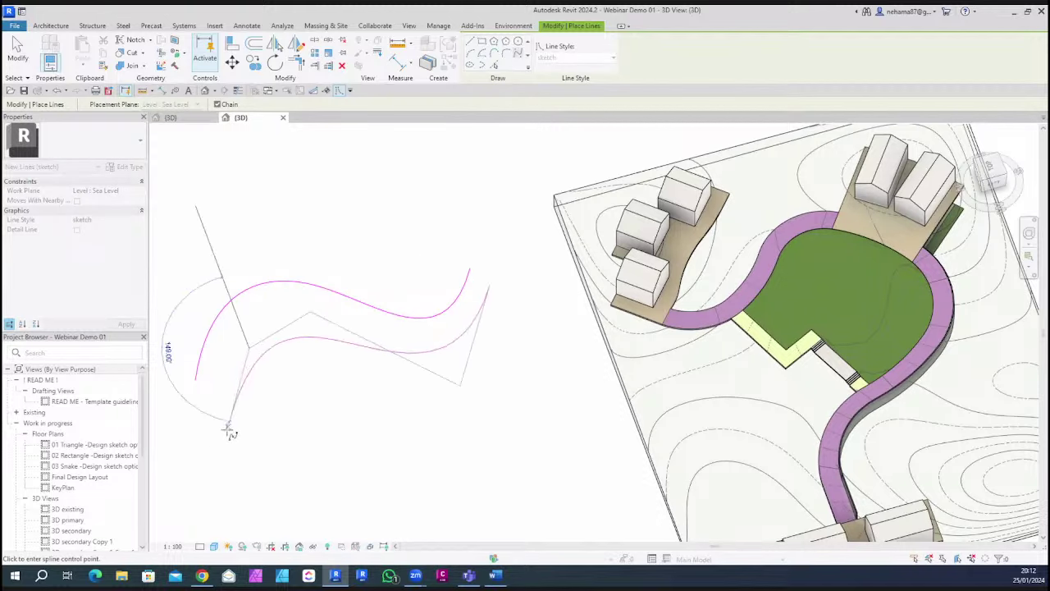
pyautogui.press('Escape')
# Draw the third and fourth wavy spline curves below the first two
pyautogui.click(518, 317)
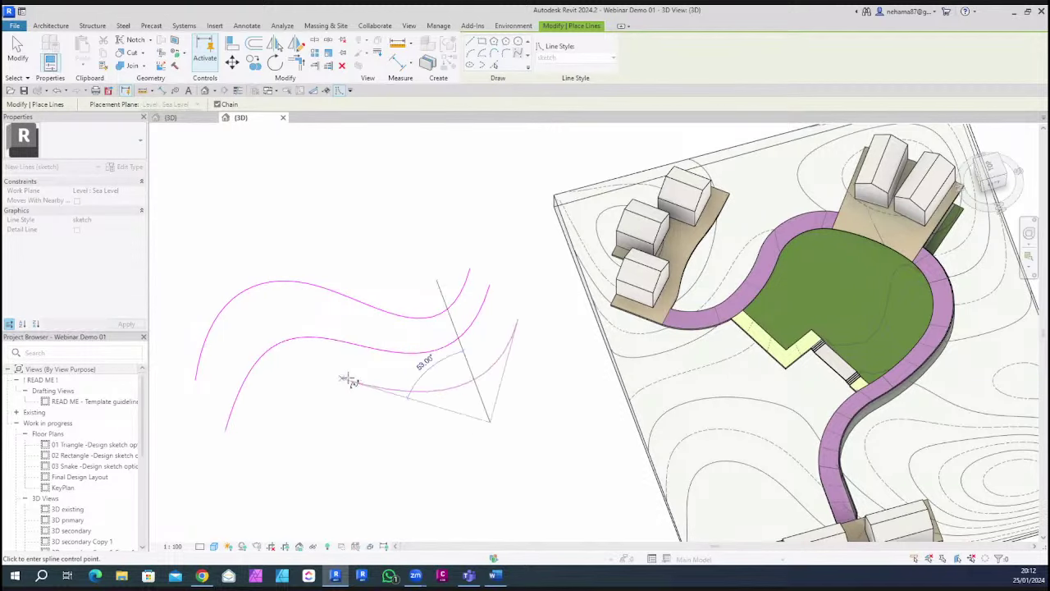
pyautogui.press('Escape')
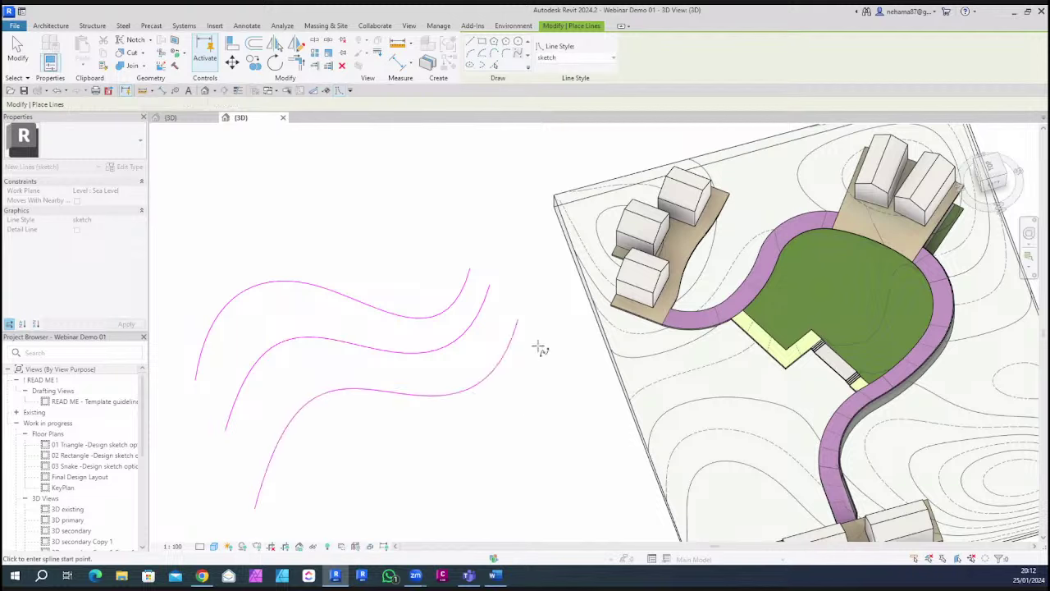
pyautogui.click(315, 282)
pyautogui.click(369, 428)
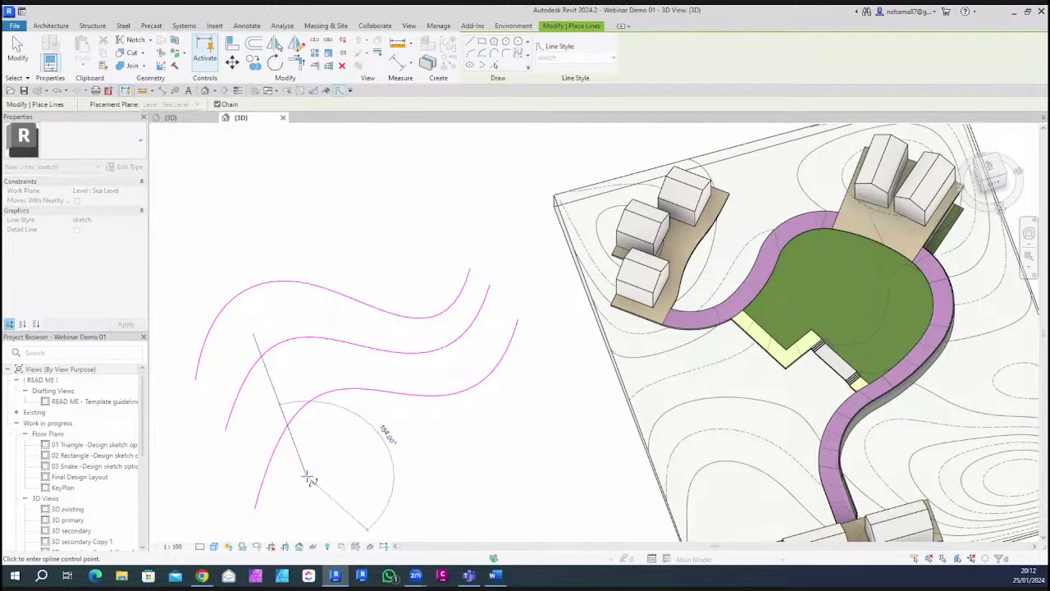
pyautogui.click(300, 528)
pyautogui.press('Escape')
pyautogui.press('Escape')
pyautogui.scroll(-5, 483, 274)
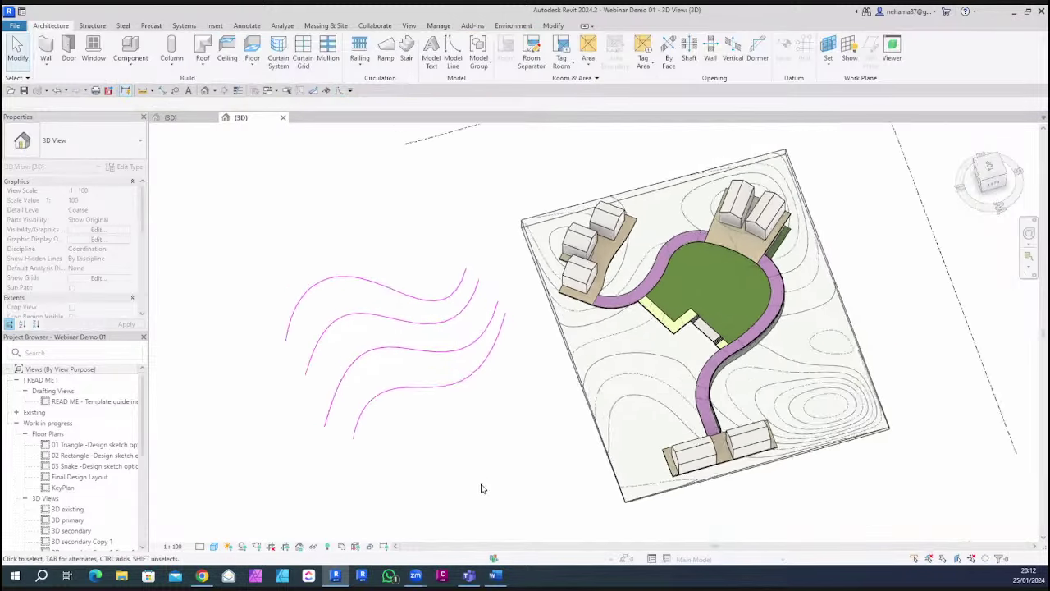
pyautogui.keyDown('shift'); pyautogui.moveTo(481, 487); pyautogui.dragTo(407, 281, button='middle'); pyautogui.keyUp('shift')
# Zoom in on the curves and switch to the Environment for Revit toolset
pyautogui.scroll(4, 499, 322)
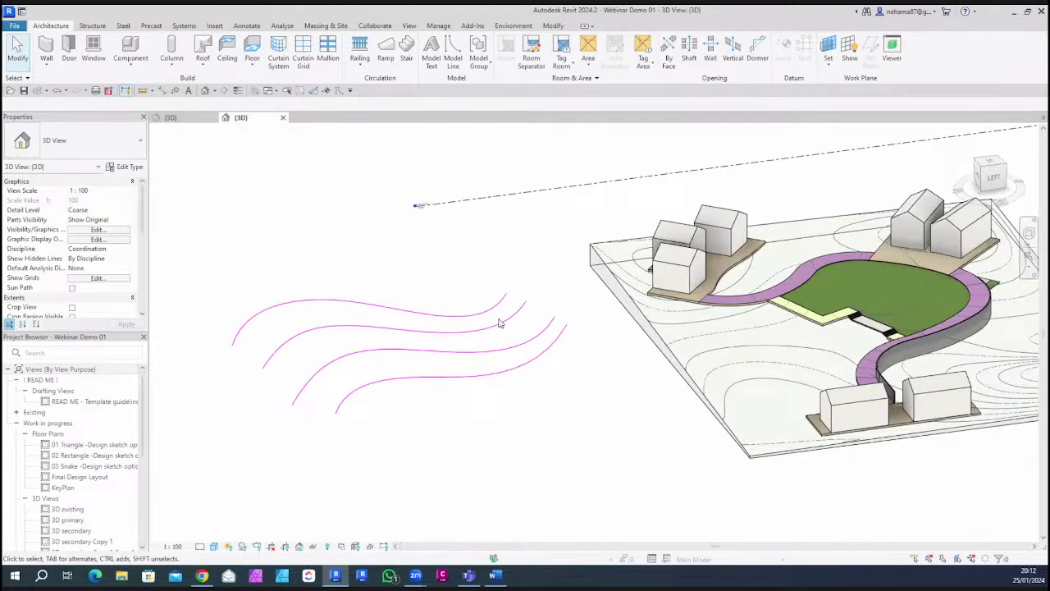
pyautogui.click(513, 25)
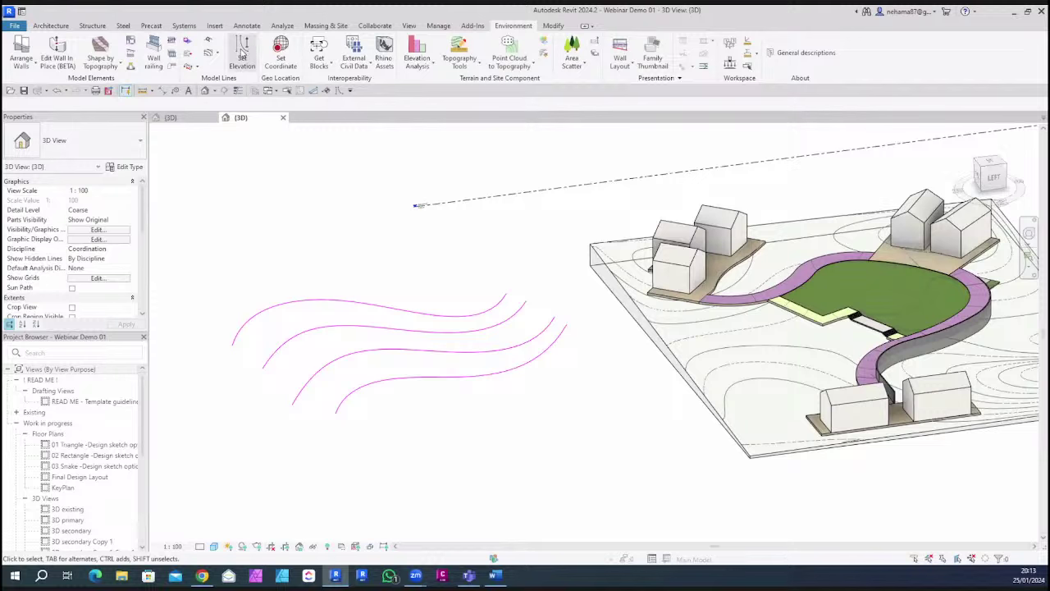
# Start Set Elevation and make green the override colour for elevated curves
pyautogui.click(242, 55)
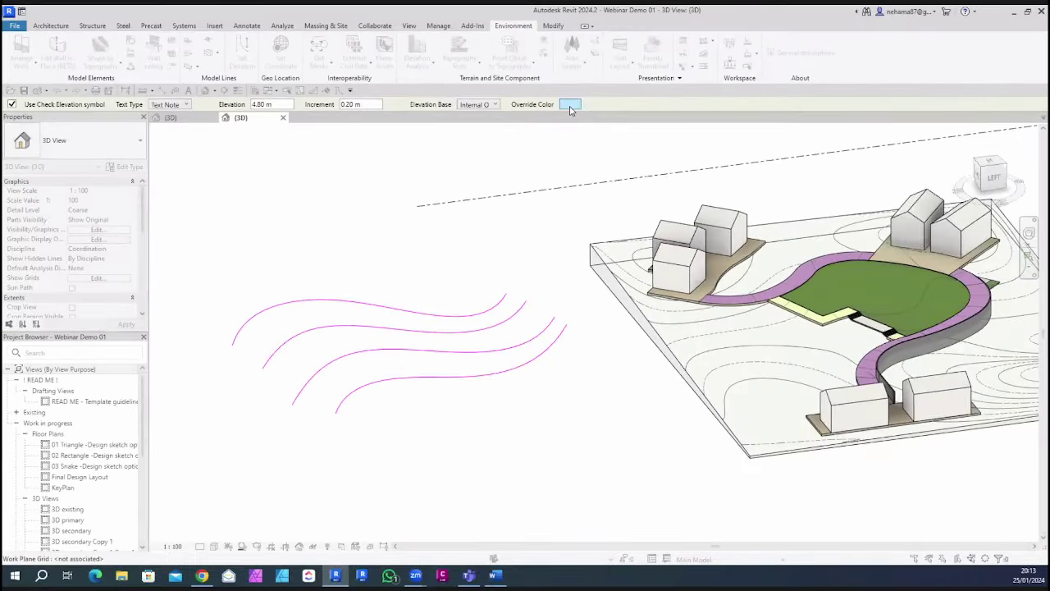
pyautogui.click(647, 97)
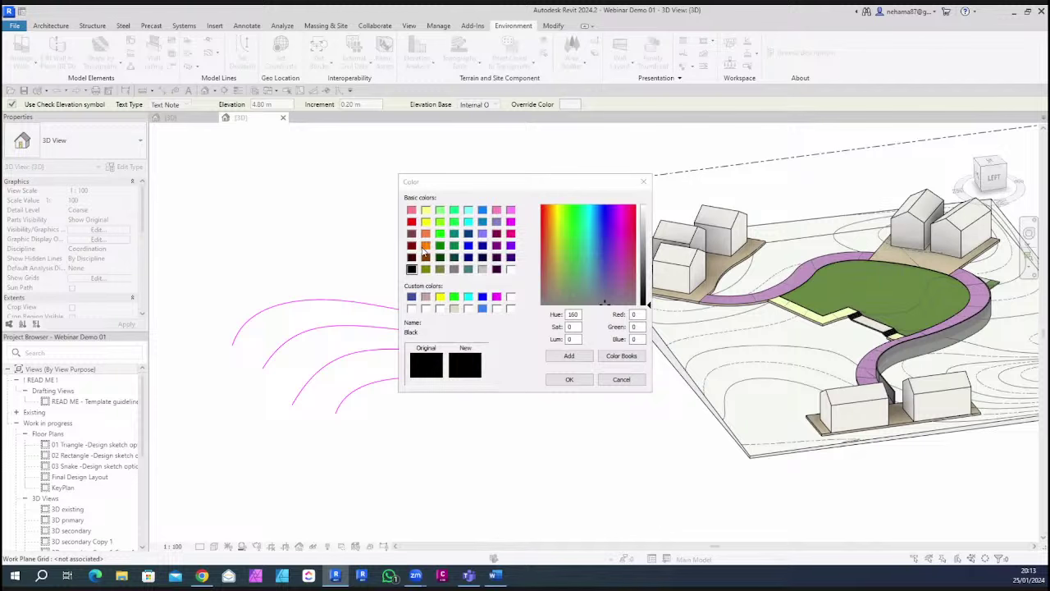
pyautogui.click(425, 245)
pyautogui.click(441, 245)
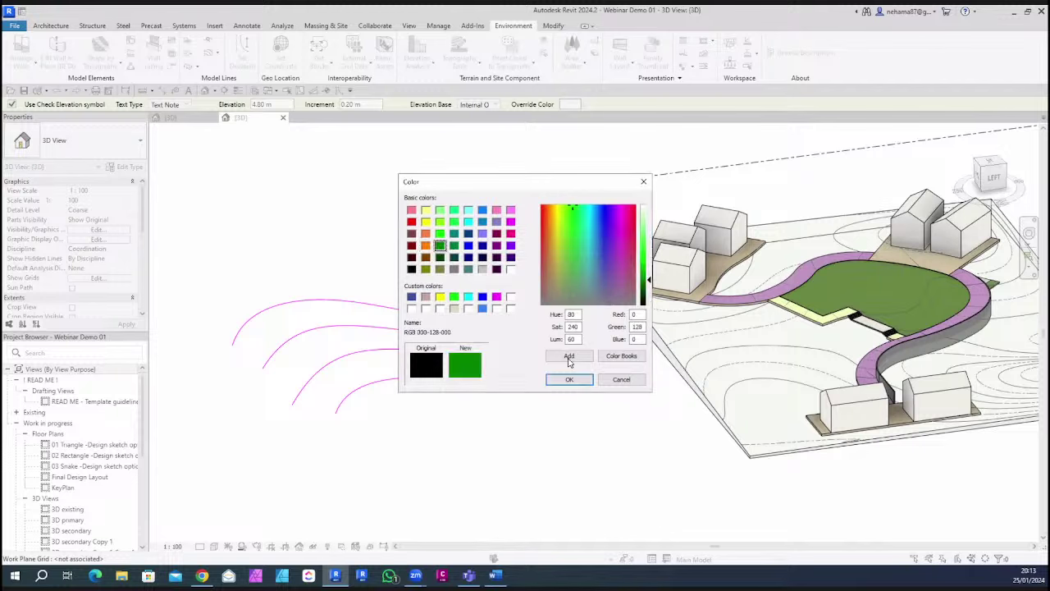
pyautogui.click(569, 379)
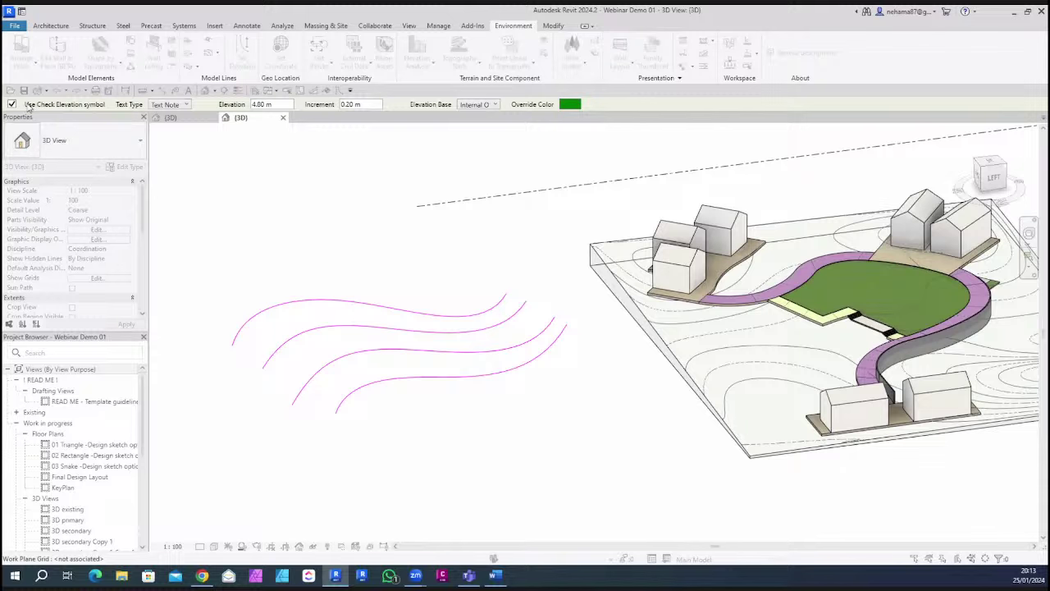
# Set the elevation label text type to E- Text style 2.5mm
pyautogui.click(172, 105)
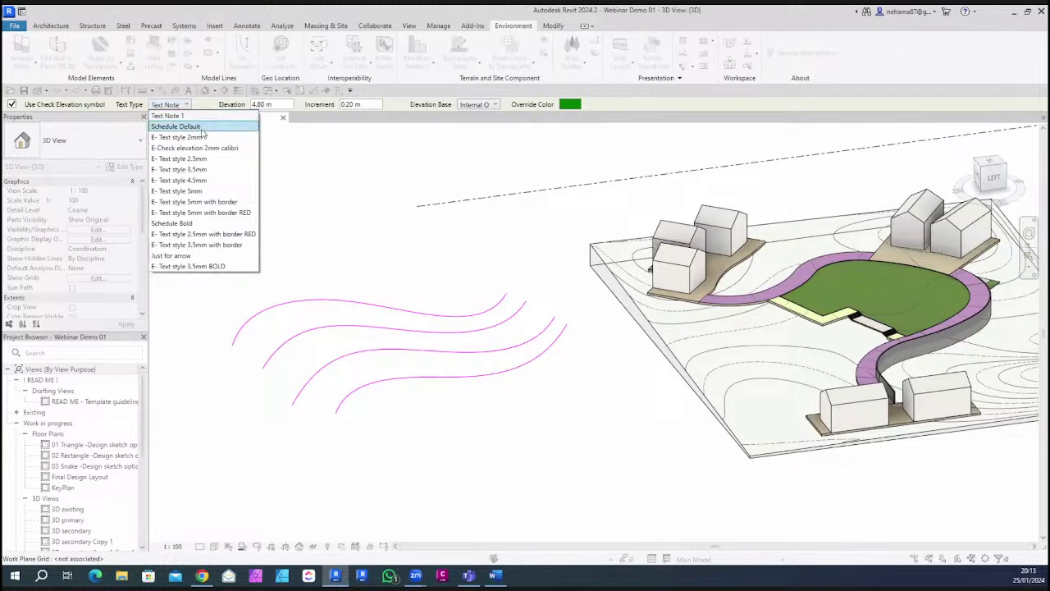
pyautogui.click(206, 159)
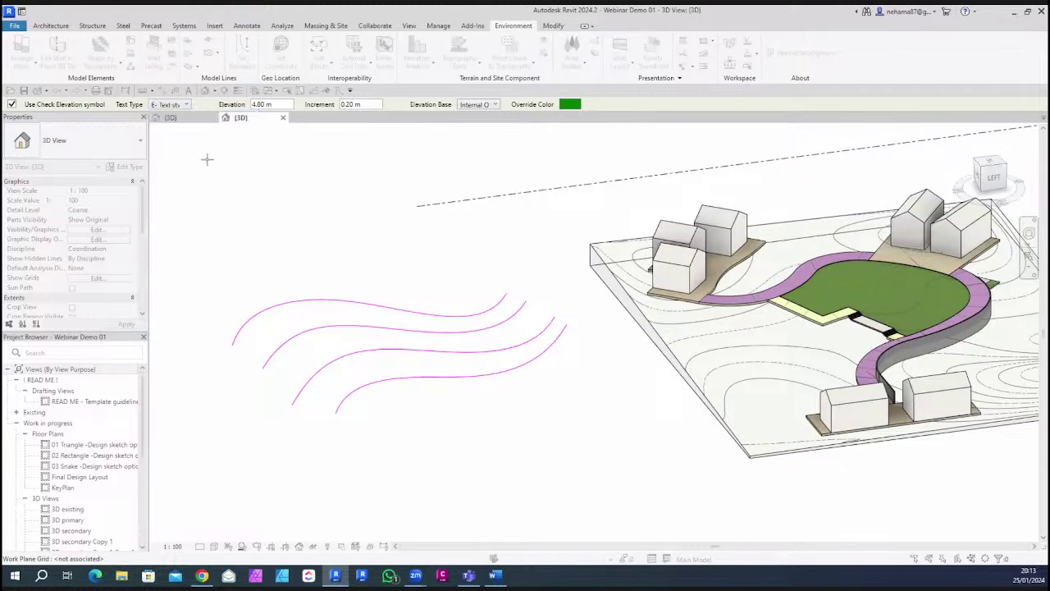
pyautogui.click(177, 105)
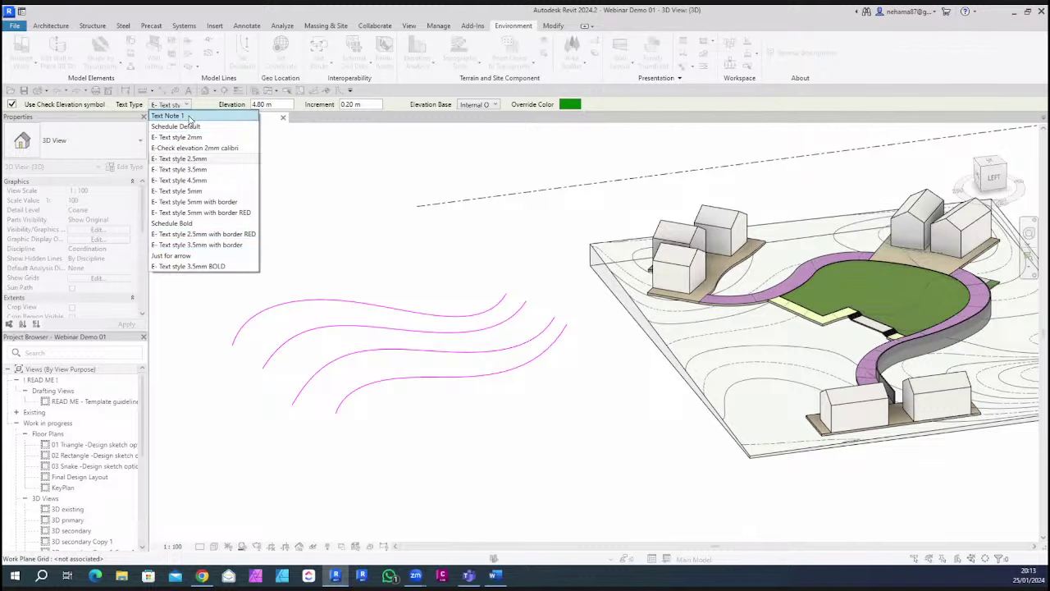
pyautogui.click(206, 159)
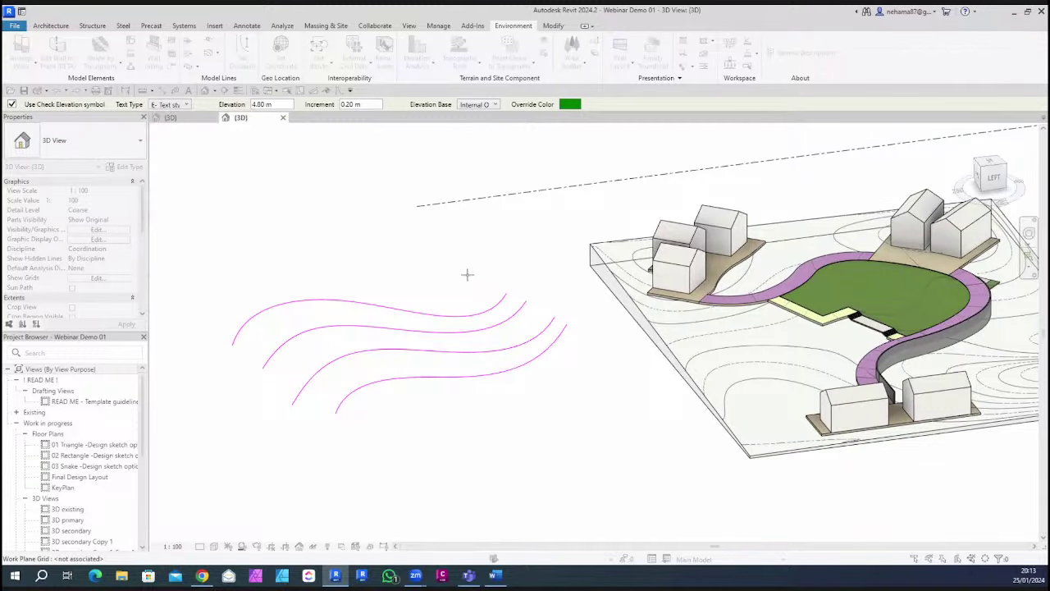
pyautogui.keyDown('shift'); pyautogui.moveTo(467, 274); pyautogui.dragTo(525, 312, button='middle'); pyautogui.keyUp('shift')
# Set the starting elevation to 5 and the increment to 1 in the options bar
pyautogui.click(260, 104)
pyautogui.write('5')
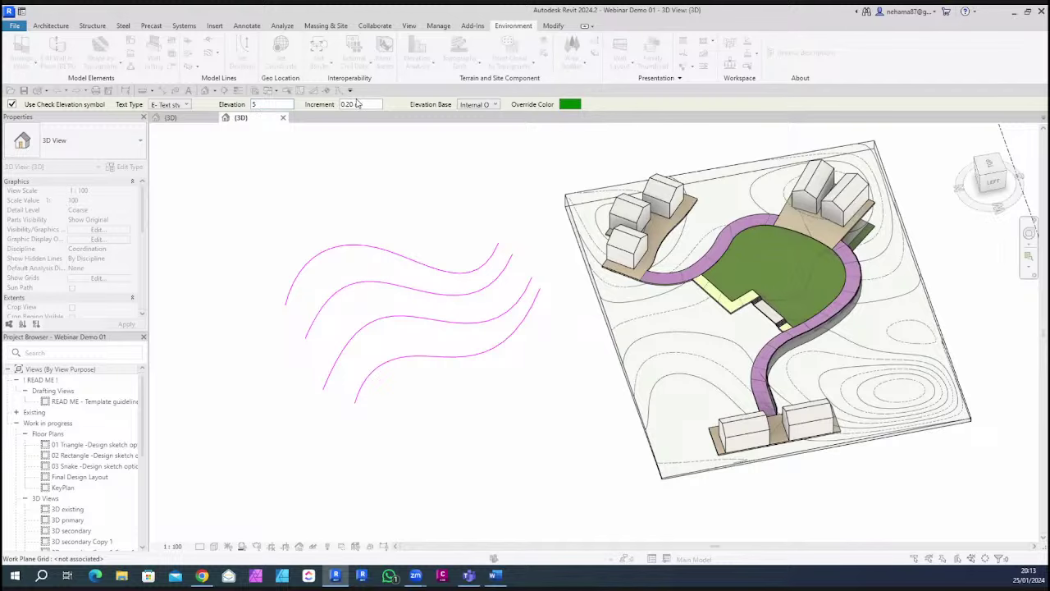
pyautogui.moveTo(370, 103); pyautogui.dragTo(342, 104)
pyautogui.write('1')
# Assign the four curves elevations of 5, 6, 7 and 8 m, lowest to highest
pyautogui.scroll(3, 501, 295)
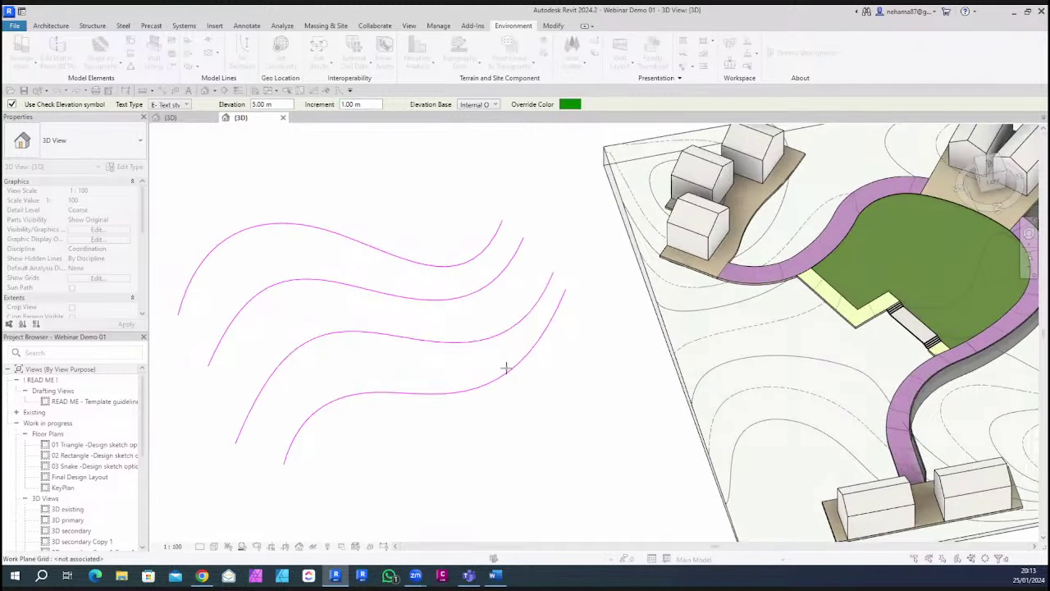
pyautogui.keyDown('shift'); pyautogui.moveTo(506, 368); pyautogui.dragTo(523, 274, button='middle'); pyautogui.keyUp('shift')
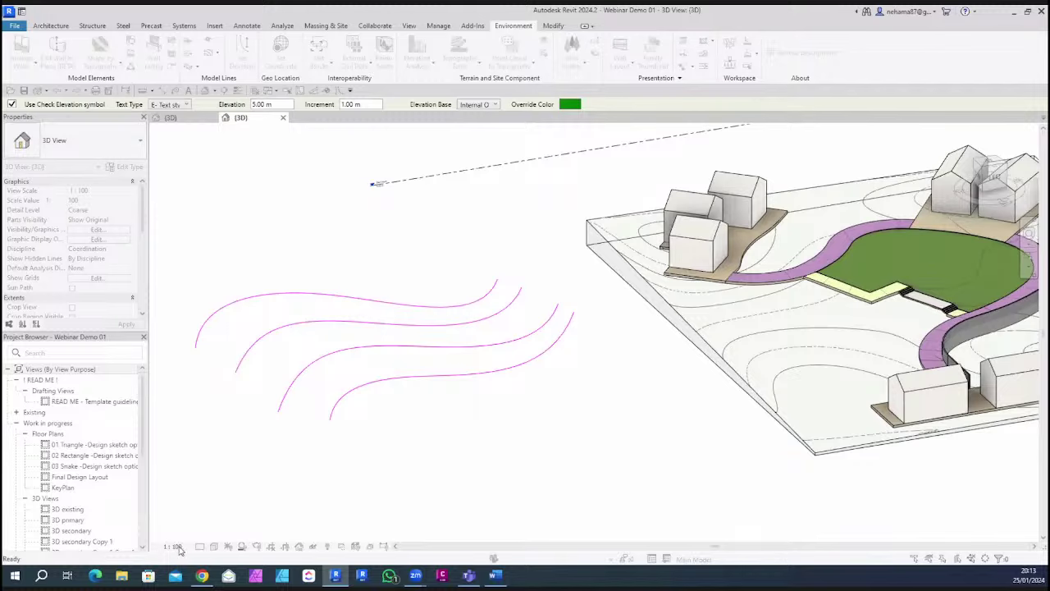
pyautogui.scroll(3, 509, 358)
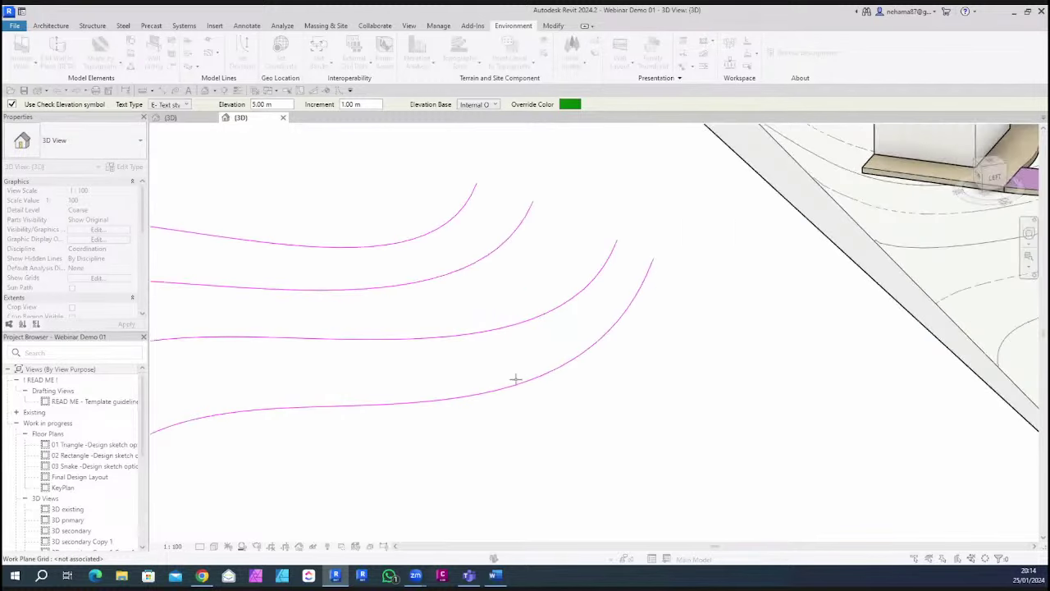
pyautogui.click(510, 379)
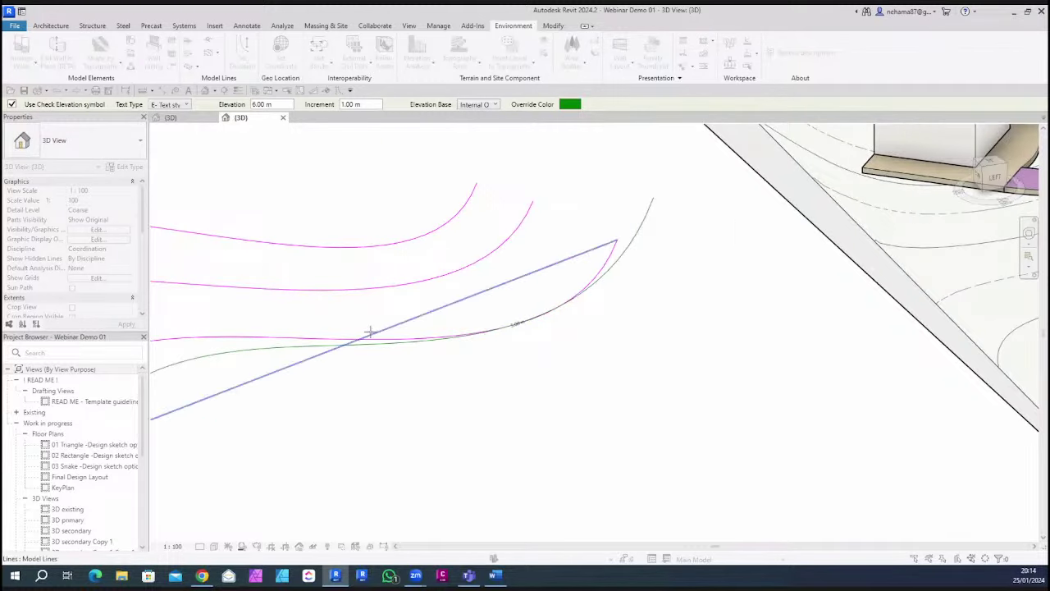
pyautogui.click(286, 339)
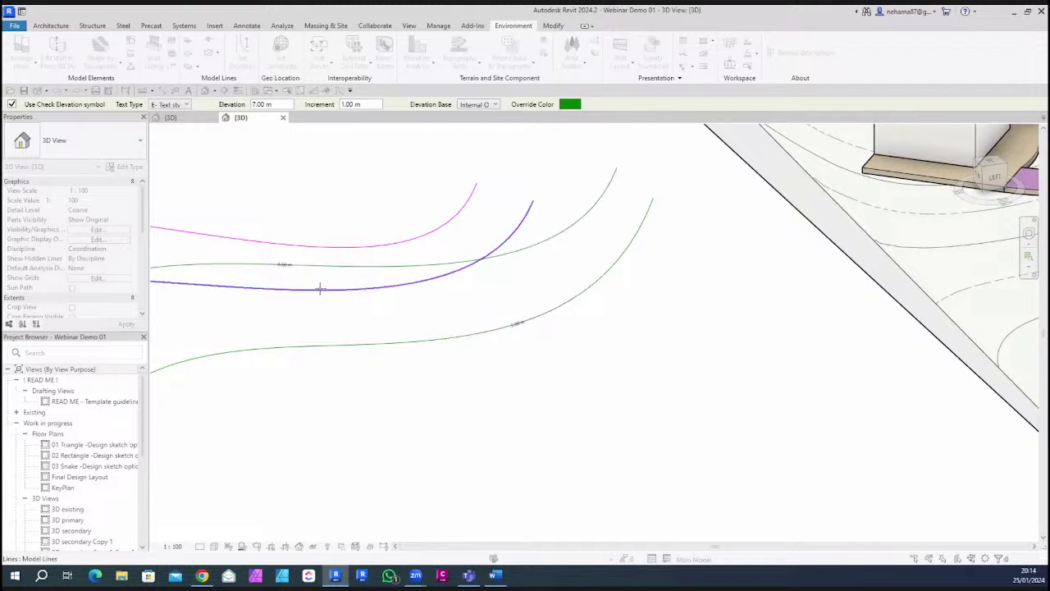
pyautogui.click(318, 289)
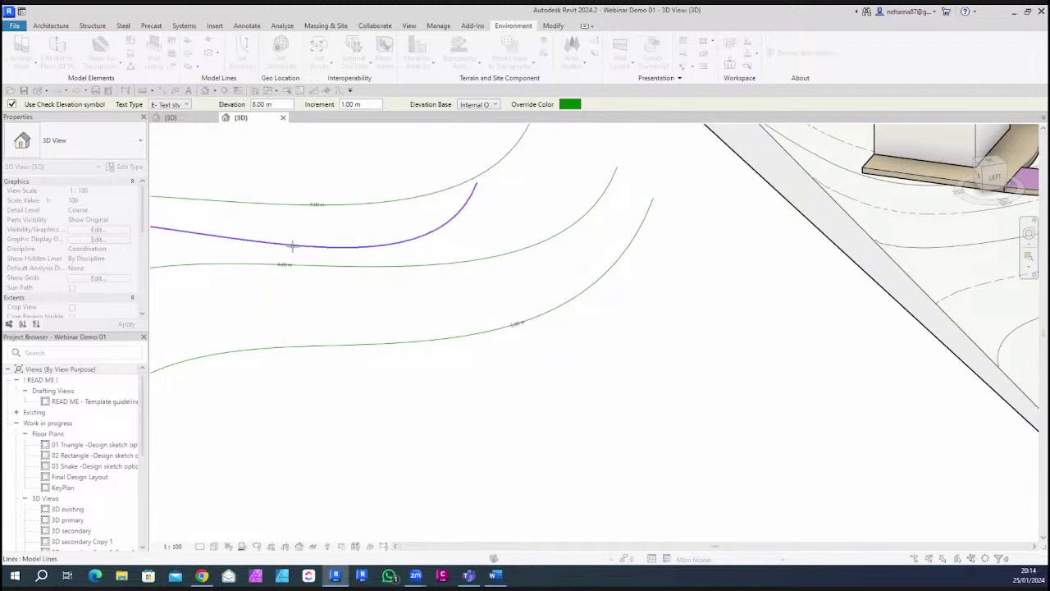
pyautogui.click(343, 244)
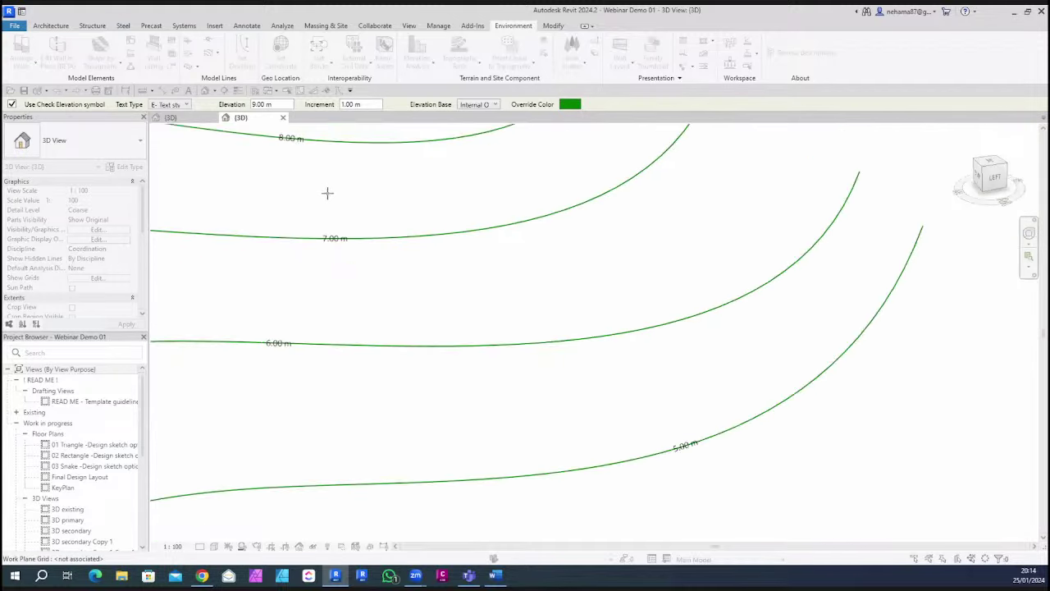
pyautogui.keyDown('shift'); pyautogui.moveTo(532, 242); pyautogui.dragTo(558, 386, button='middle'); pyautogui.keyUp('shift')
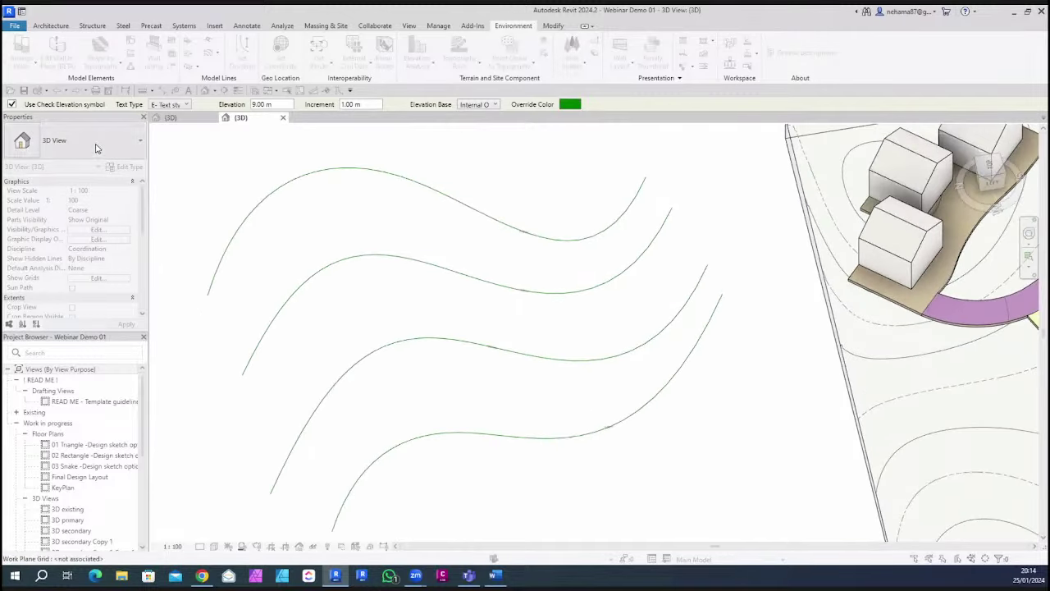
# Draw a line across the contours to give them elevations stepping down 1 m each
pyautogui.click(13, 105)
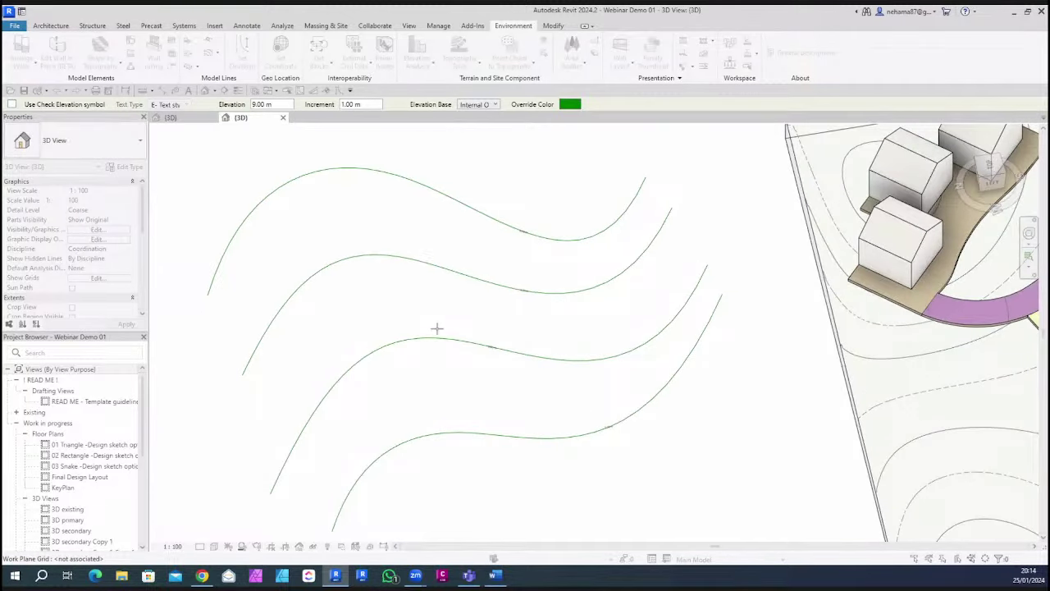
pyautogui.scroll(-2, 443, 326)
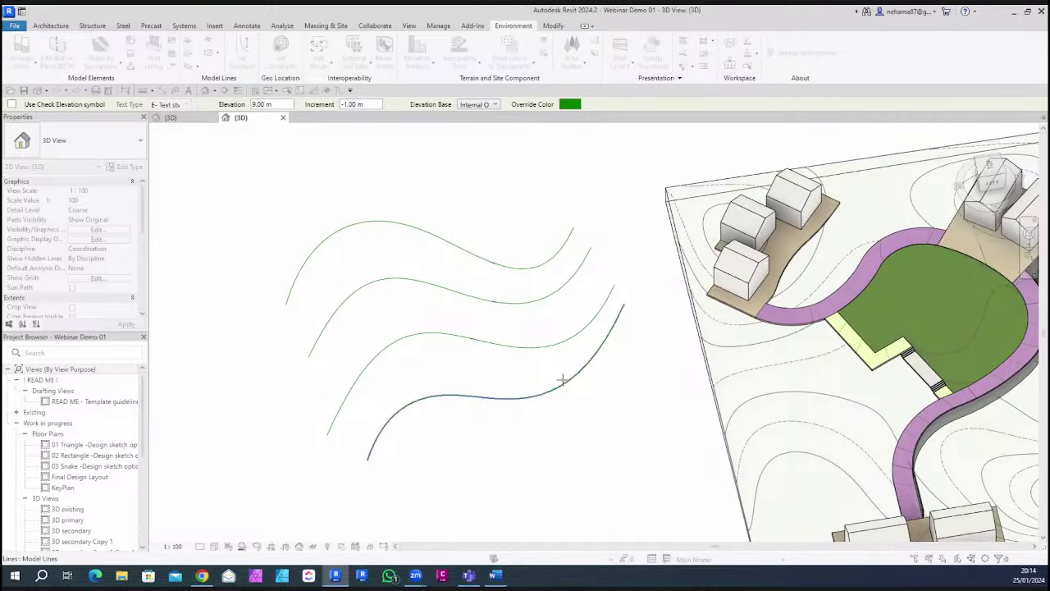
pyautogui.scroll(2, 500, 337)
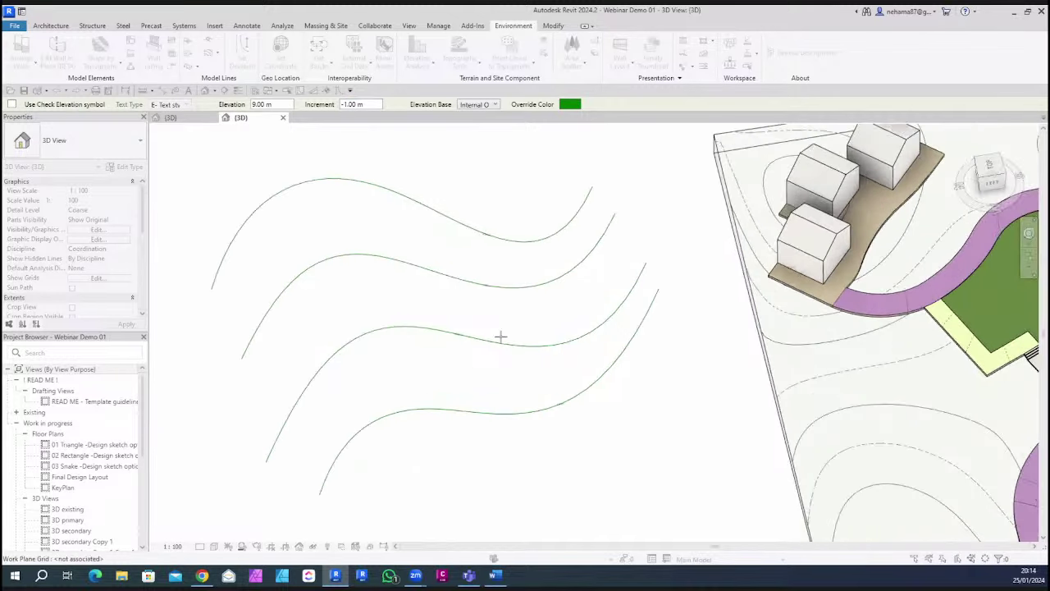
pyautogui.click(392, 147)
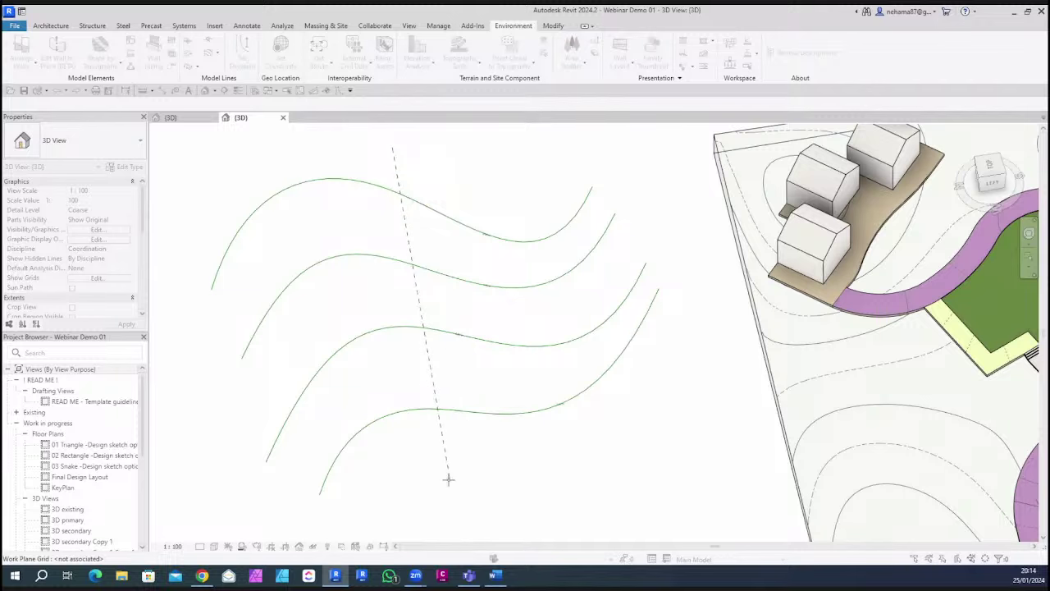
pyautogui.scroll(3, 449, 472)
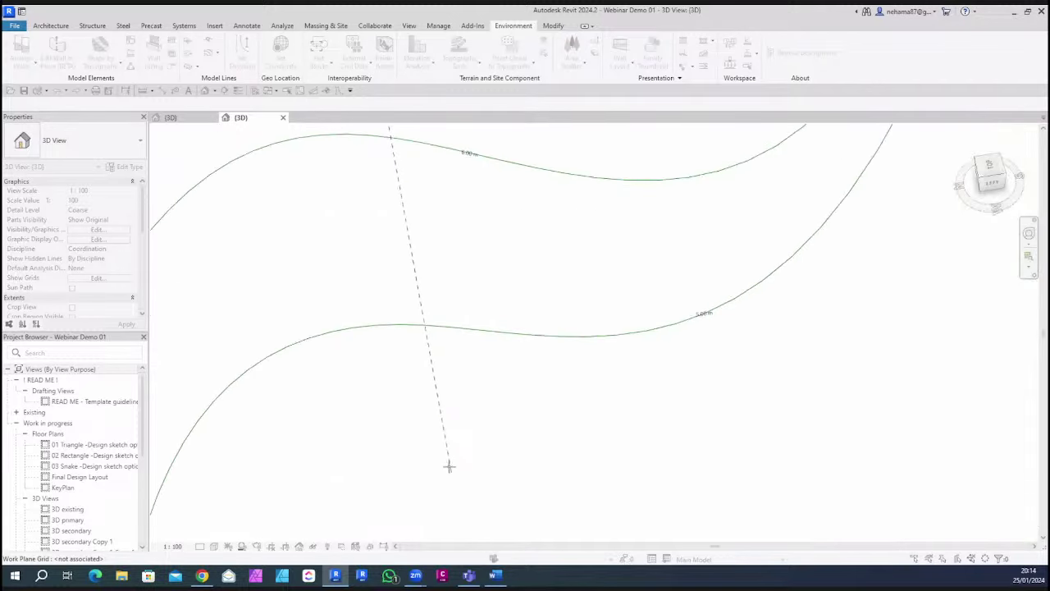
pyautogui.moveTo(442, 546); pyautogui.dragTo(436, 514, button='middle')
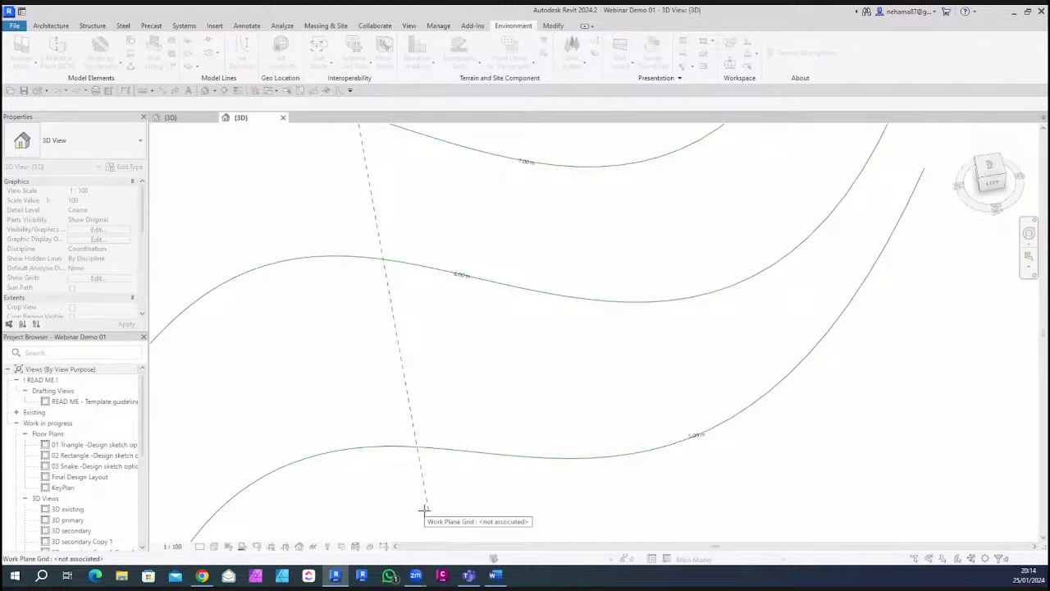
pyautogui.click(424, 509)
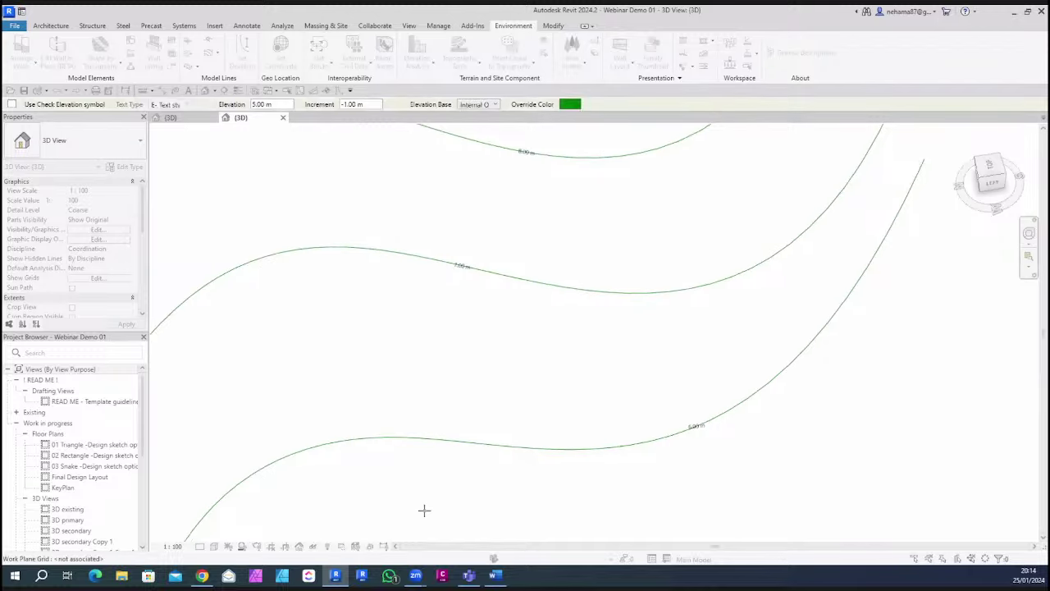
# Pan and zoom across the labelled contour lines to inspect them
pyautogui.moveTo(611, 447); pyautogui.dragTo(659, 291, button='middle')
pyautogui.scroll(3, 640, 320)
pyautogui.scroll(-3, 643, 330)
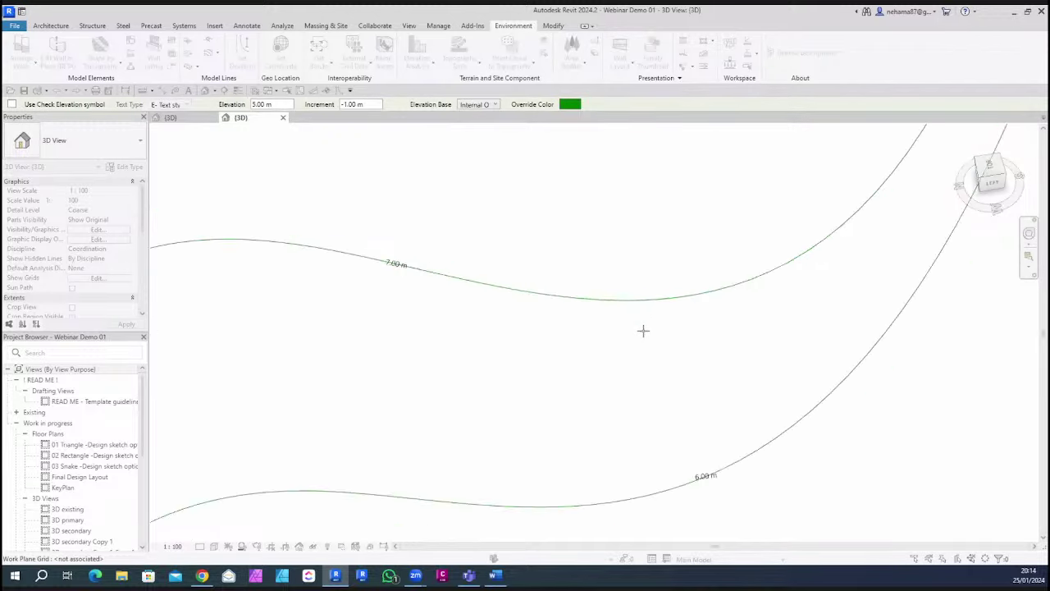
pyautogui.moveTo(642, 331); pyautogui.dragTo(619, 264, button='middle')
pyautogui.scroll(2, 618, 265)
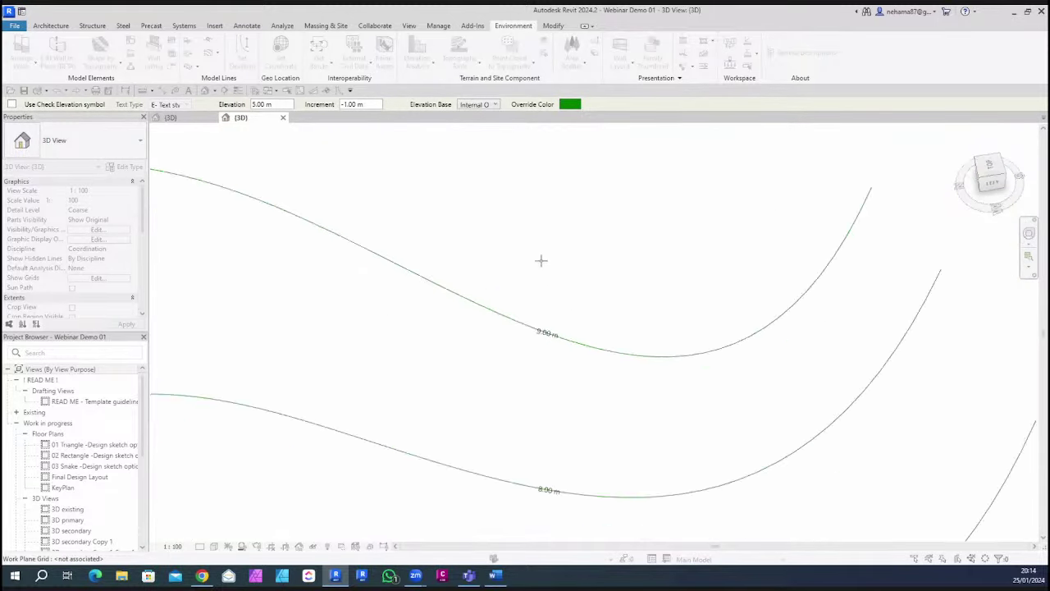
pyautogui.scroll(-4, 541, 260)
pyautogui.scroll(-2, 516, 352)
pyautogui.scroll(2, 579, 407)
pyautogui.scroll(2, 564, 291)
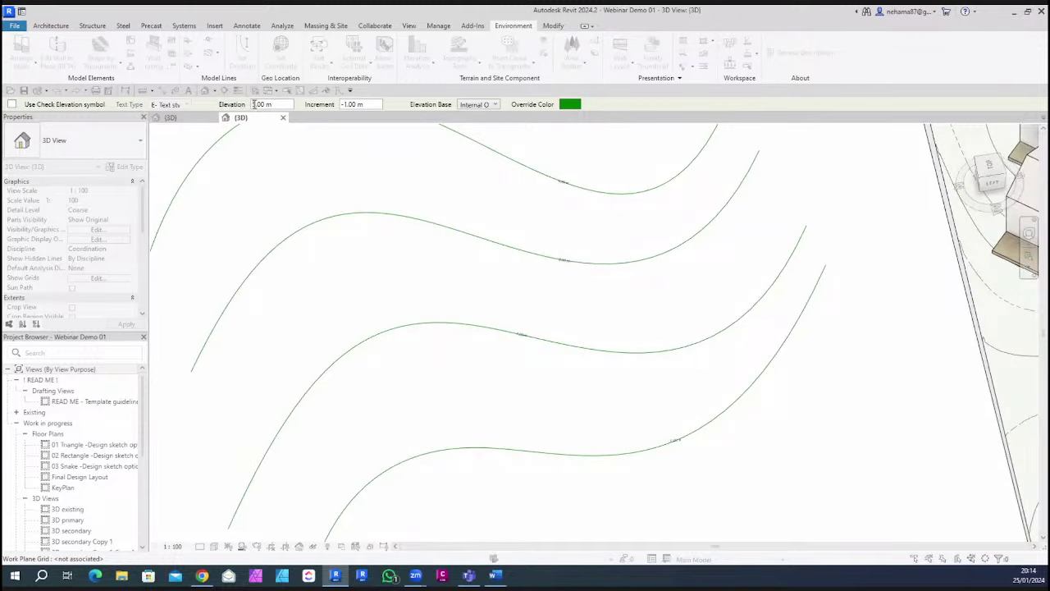
pyautogui.scroll(-3, 551, 352)
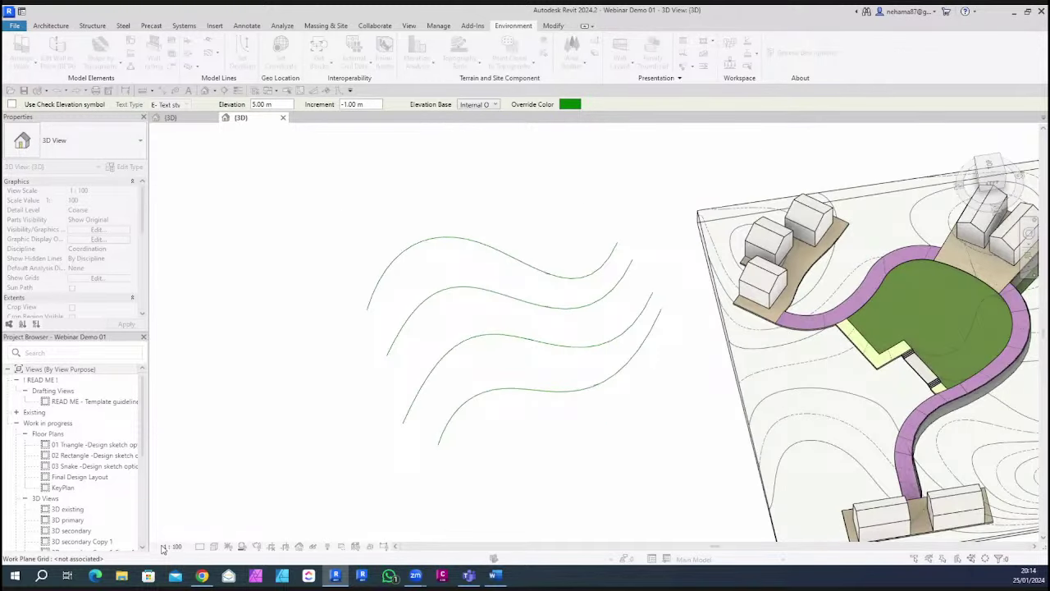
# Set the 3D view scale to 1:200
pyautogui.click(172, 546)
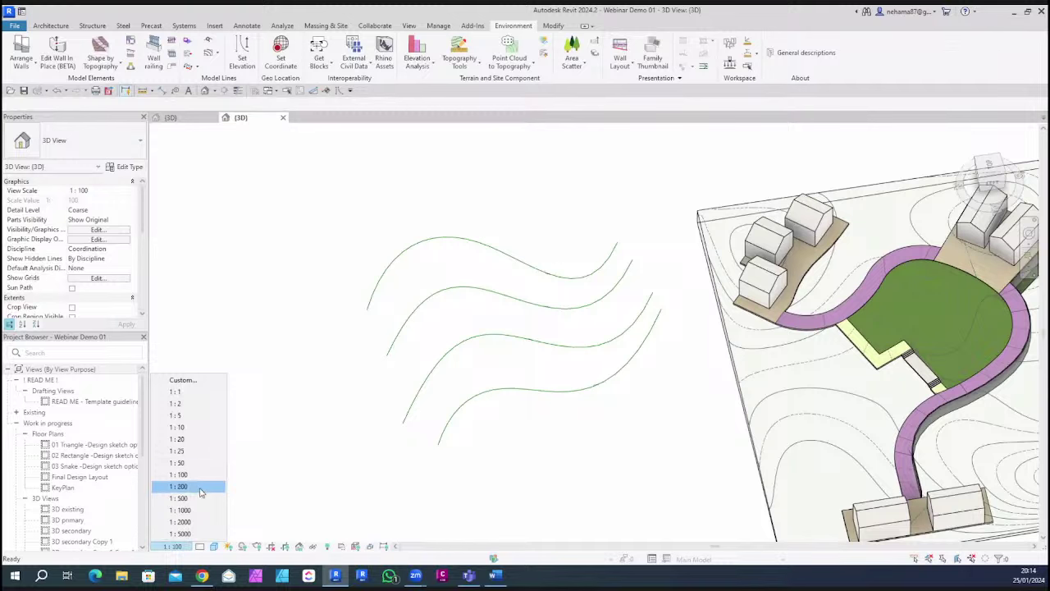
pyautogui.click(199, 488)
pyautogui.scroll(4, 545, 393)
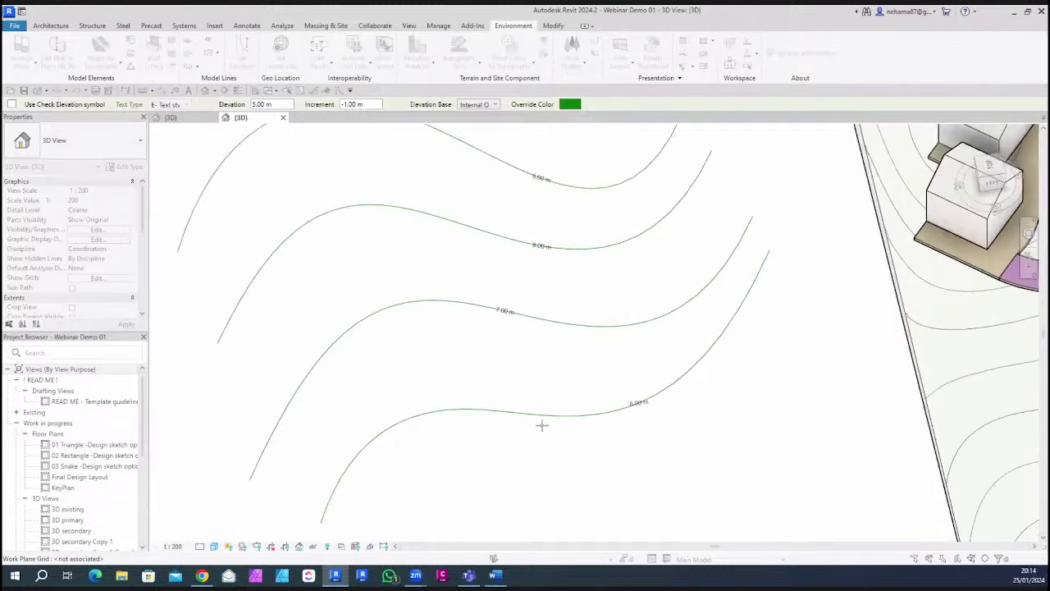
pyautogui.scroll(-2, 513, 448)
# Draw a line across the contours to relabel them 2.00, 3.00, 4.00 and 5.00 m
pyautogui.click(514, 452)
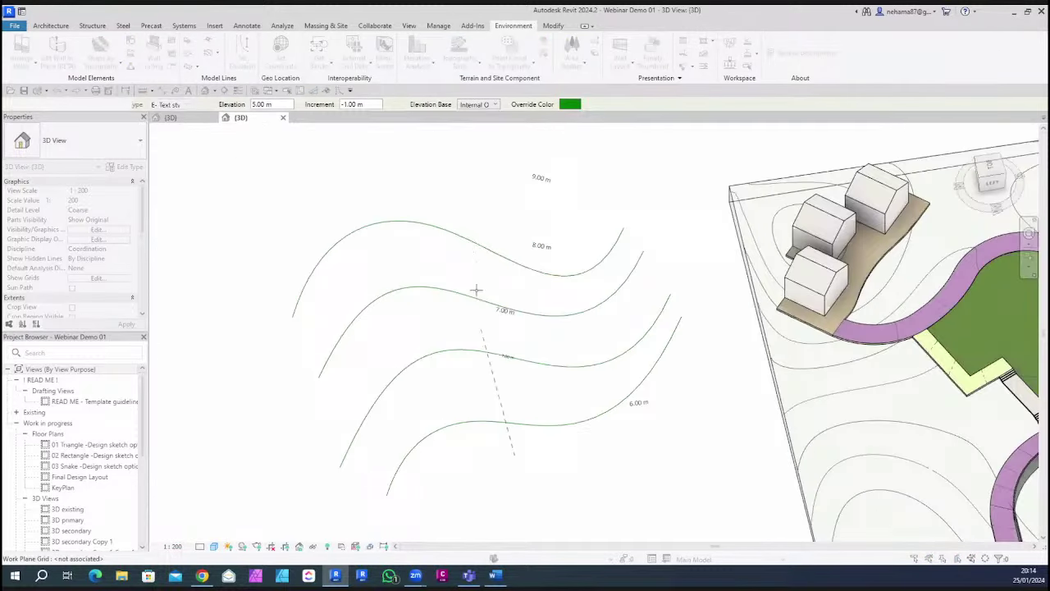
pyautogui.click(457, 204)
pyautogui.scroll(5, 546, 312)
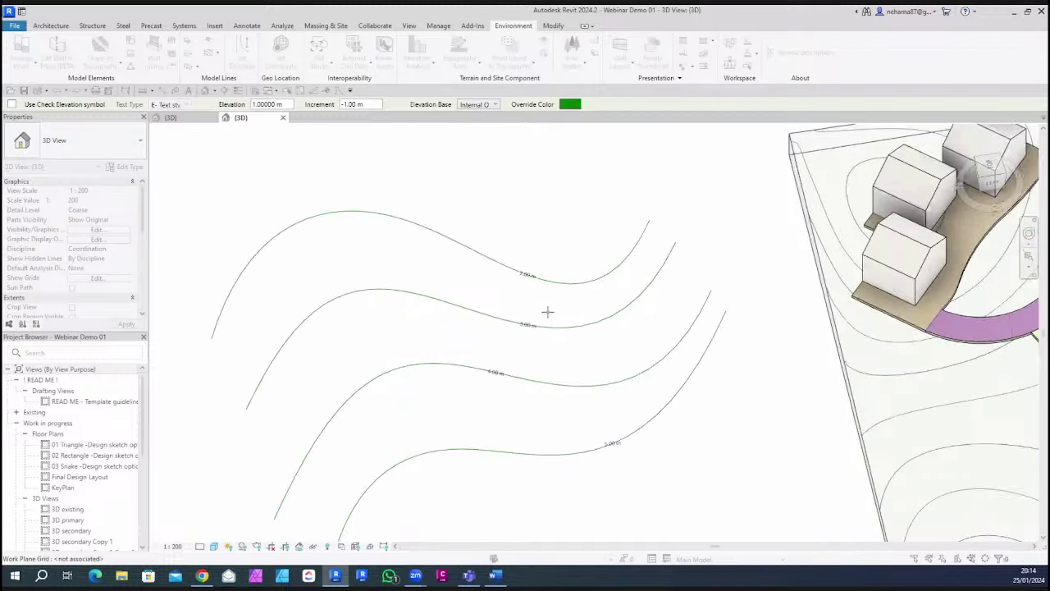
pyautogui.press('Escape')
pyautogui.scroll(-3, 542, 271)
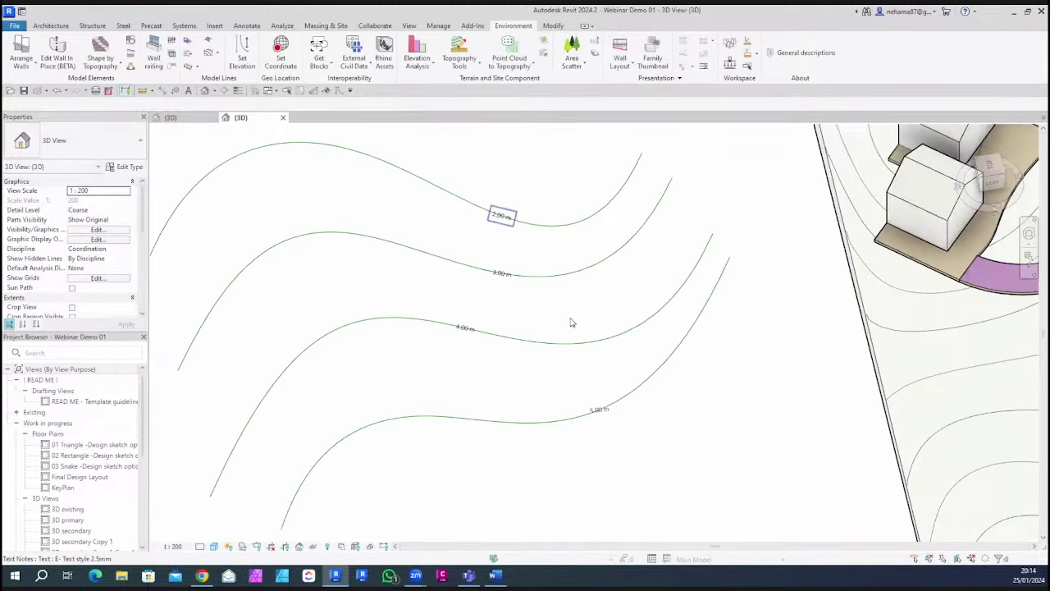
pyautogui.click(241, 51)
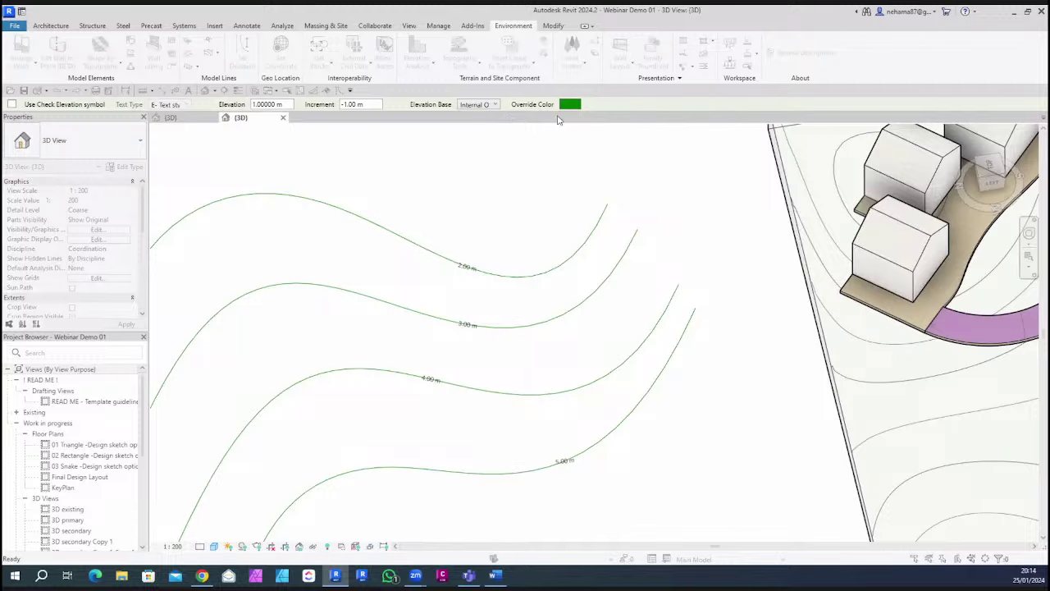
pyautogui.press('Escape')
# Select the 2.00, 3.00 and 4.00 m contour labels and remove all elevation labels
pyautogui.click(463, 279)
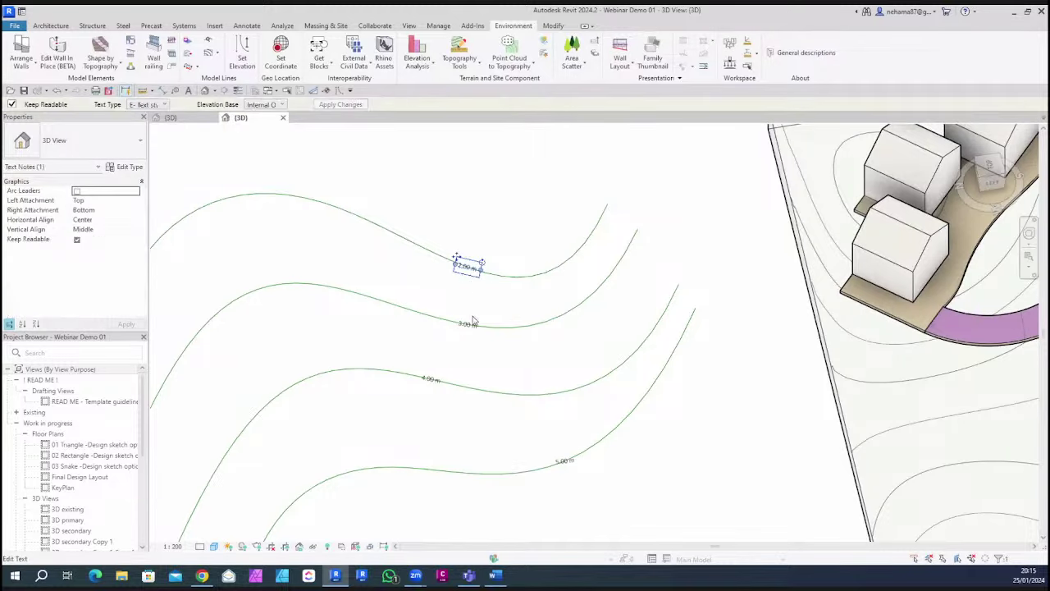
pyautogui.click(469, 326)
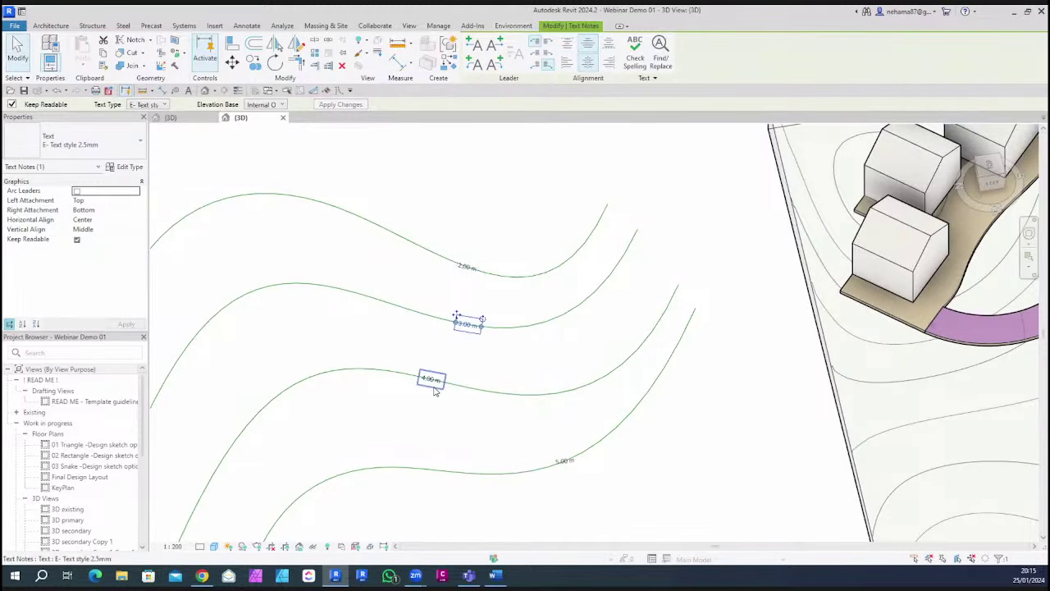
pyautogui.click(432, 379)
pyautogui.scroll(-2, 665, 480)
pyautogui.press('Escape')
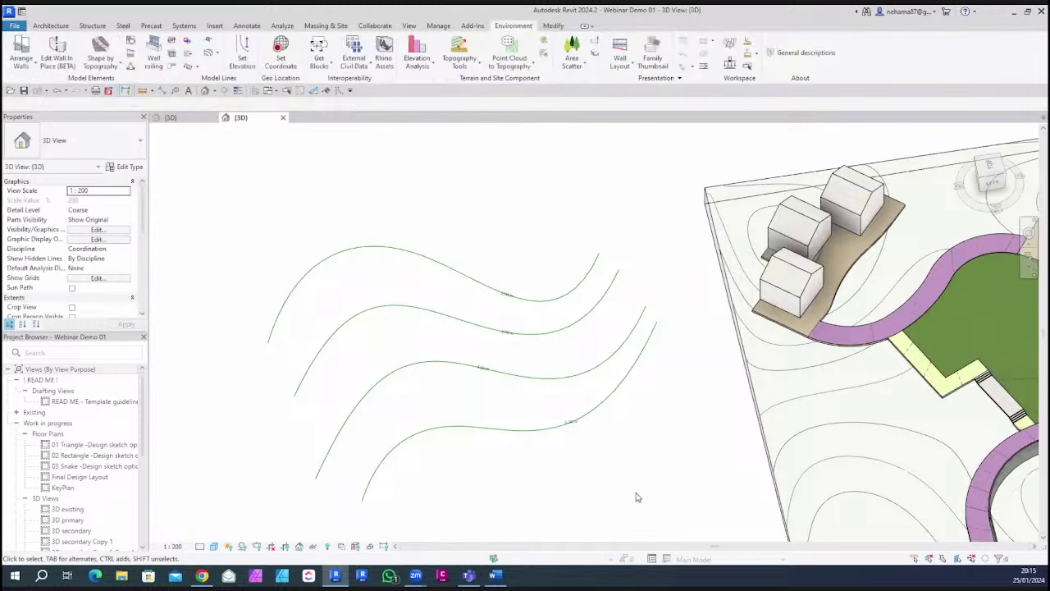
pyautogui.scroll(5, 636, 497)
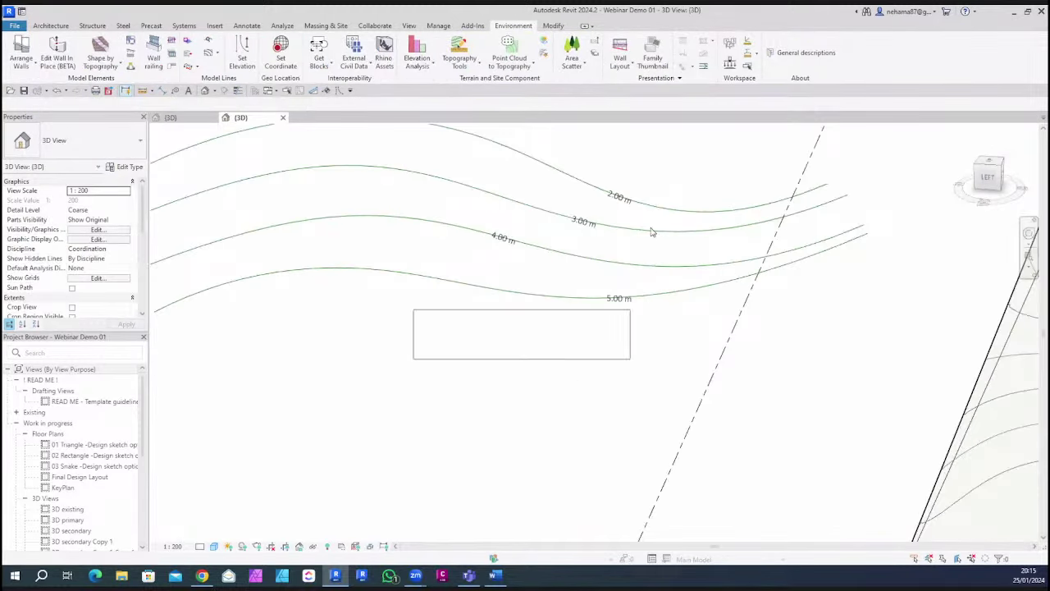
pyautogui.click(684, 204)
pyautogui.press('Escape')
pyautogui.keyDown('shift'); pyautogui.moveTo(684, 205); pyautogui.dragTo(563, 394, button='middle'); pyautogui.keyUp('shift')
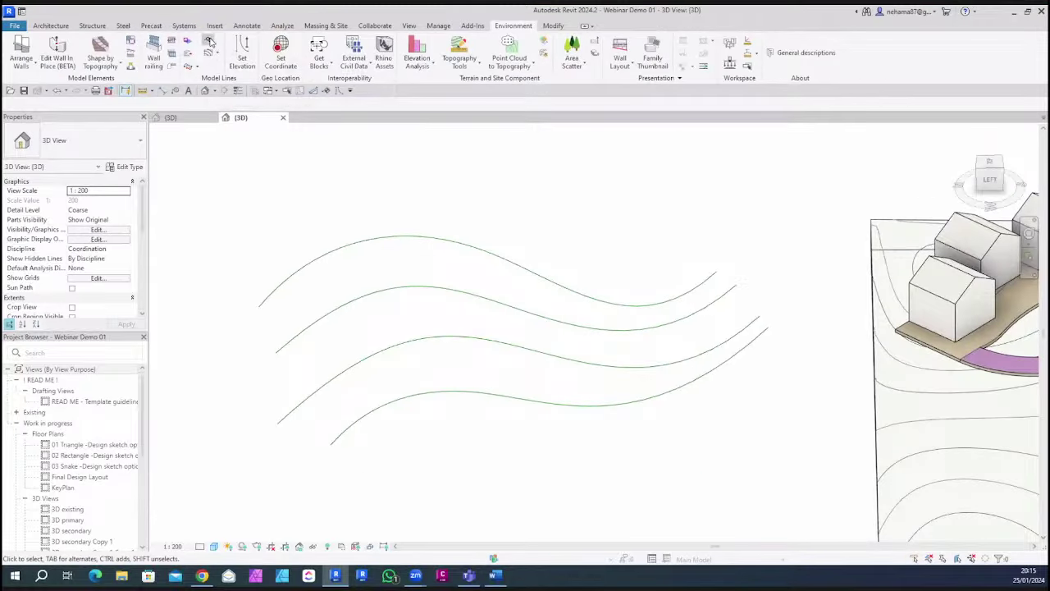
# Label the contours 2.00–5.00 m along a line, plus extra 5.00 m and 4.00 m labels
pyautogui.click(205, 78)
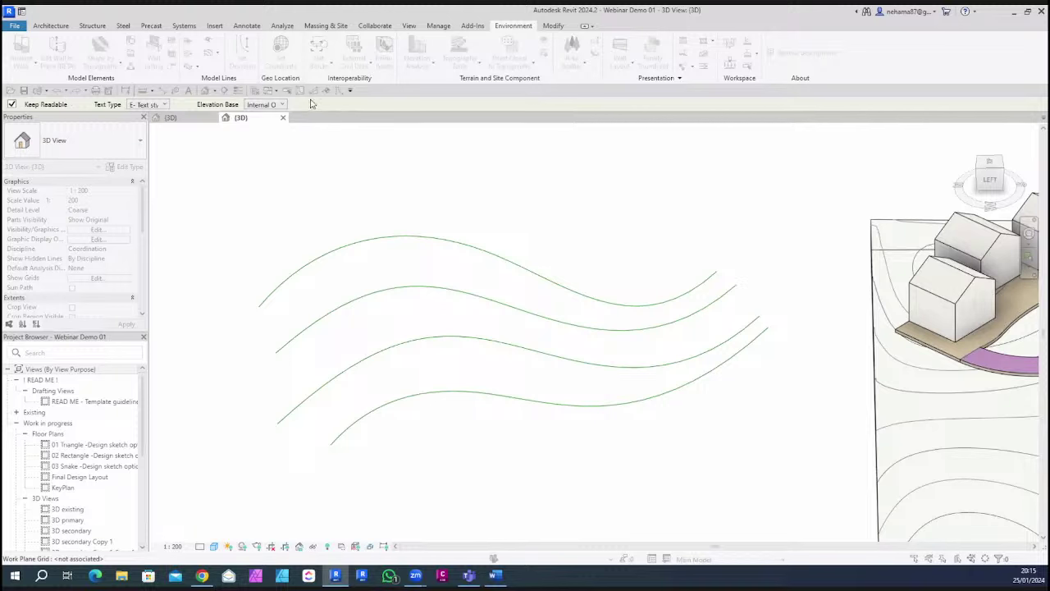
pyautogui.click(545, 463)
pyautogui.click(530, 197)
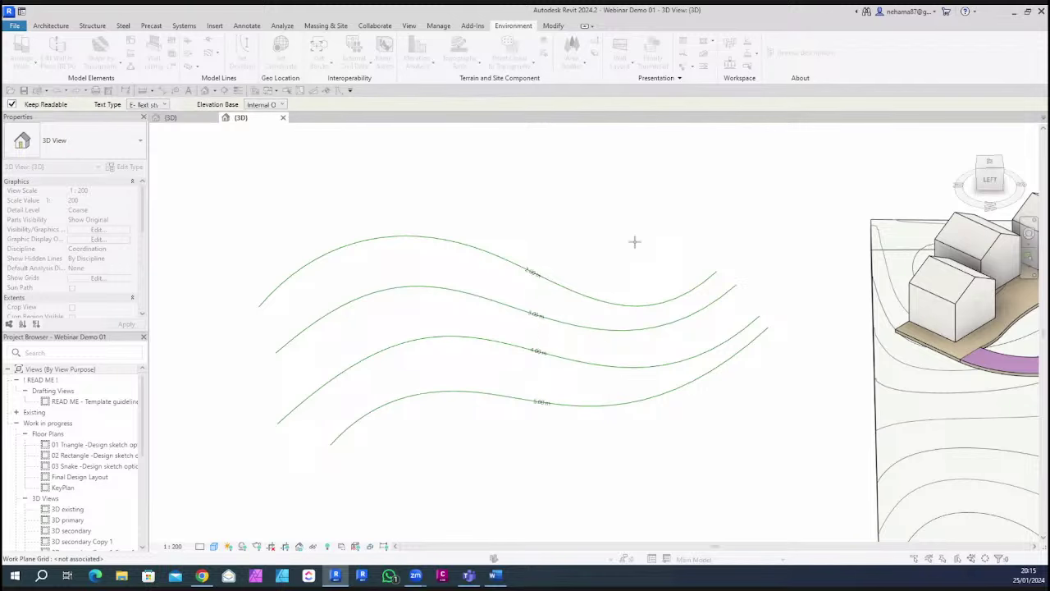
pyautogui.scroll(2, 649, 401)
pyautogui.doubleClick(655, 397)
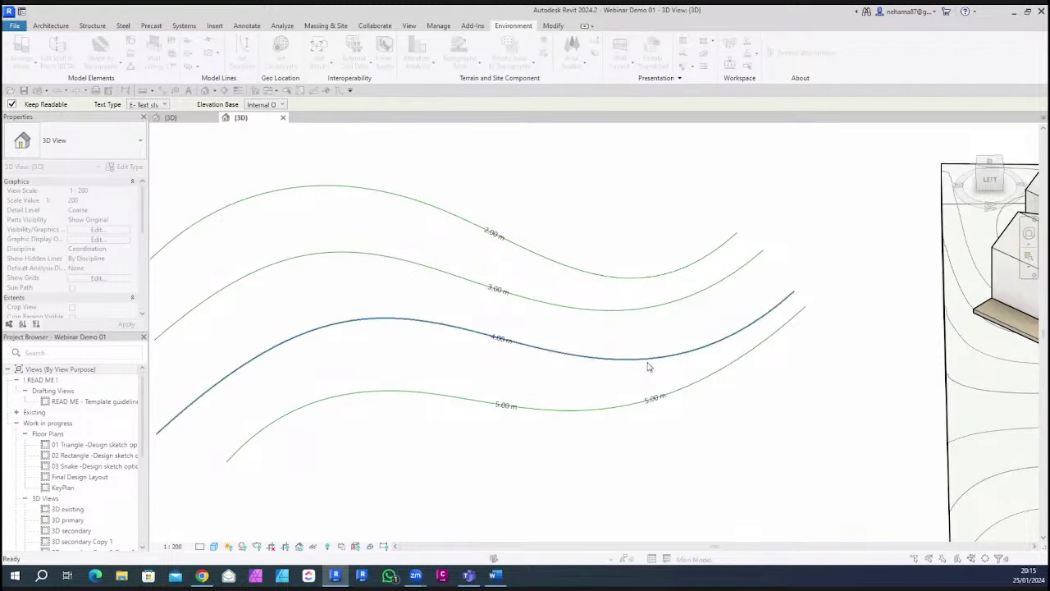
pyautogui.doubleClick(648, 362)
pyautogui.press('Escape')
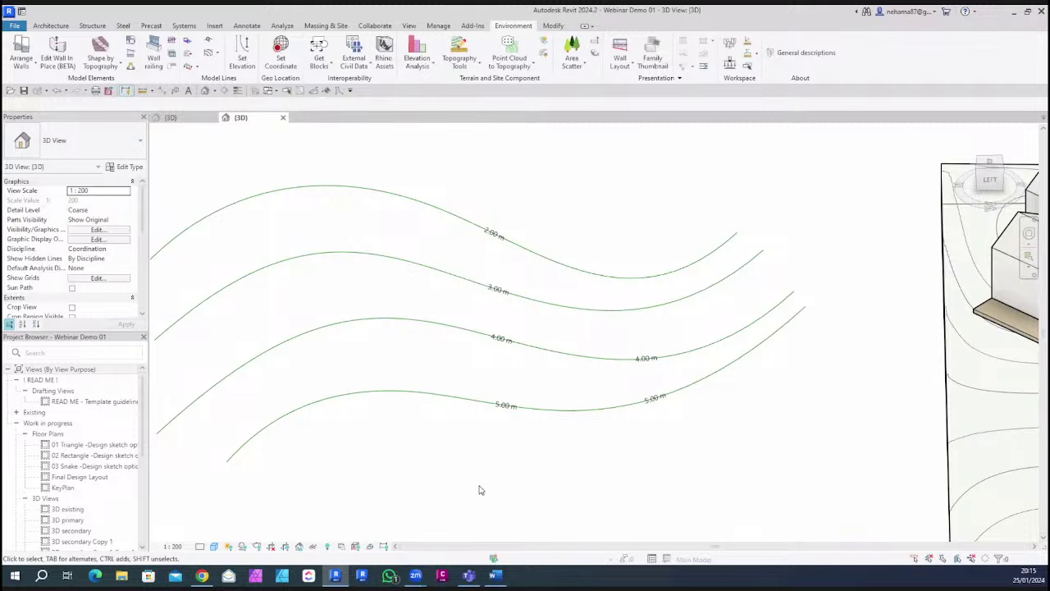
pyautogui.moveTo(394, 491); pyautogui.dragTo(691, 194)
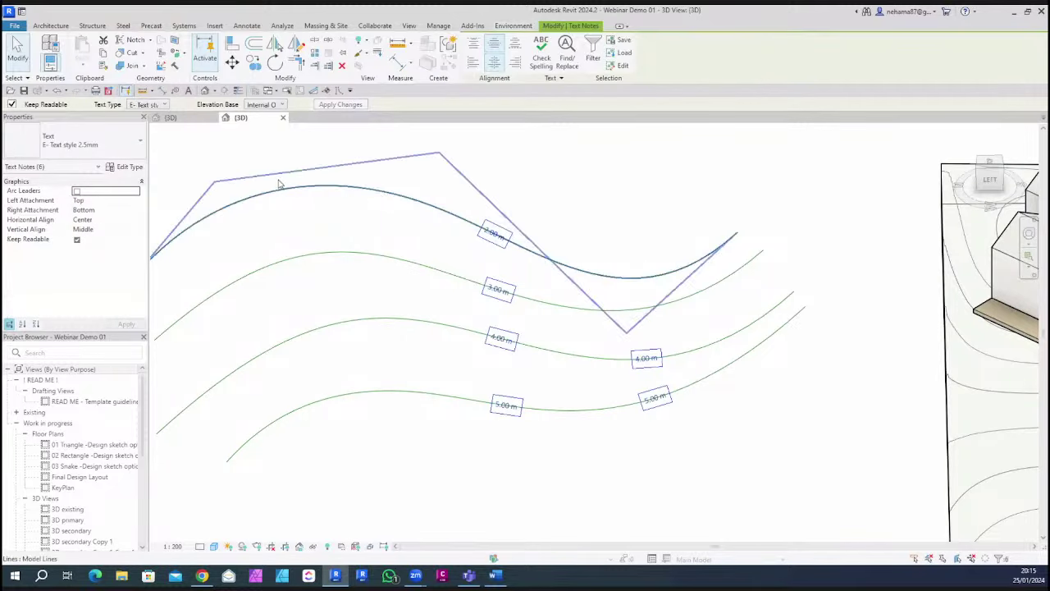
# Toggle Keep Readable off and back on so the contour labels read upright
pyautogui.click(12, 104)
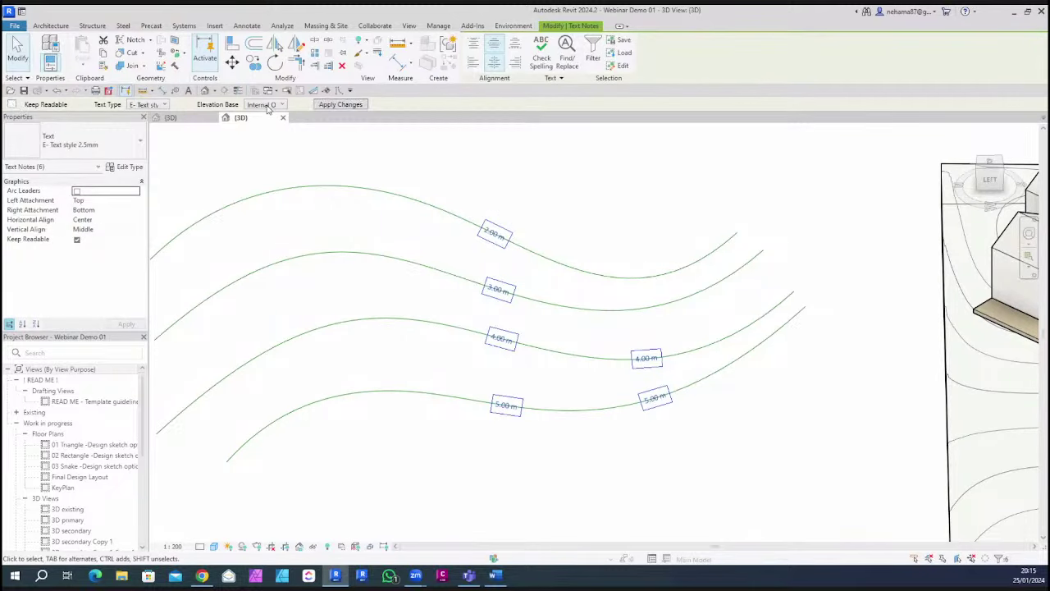
pyautogui.click(345, 105)
pyautogui.scroll(2, 534, 241)
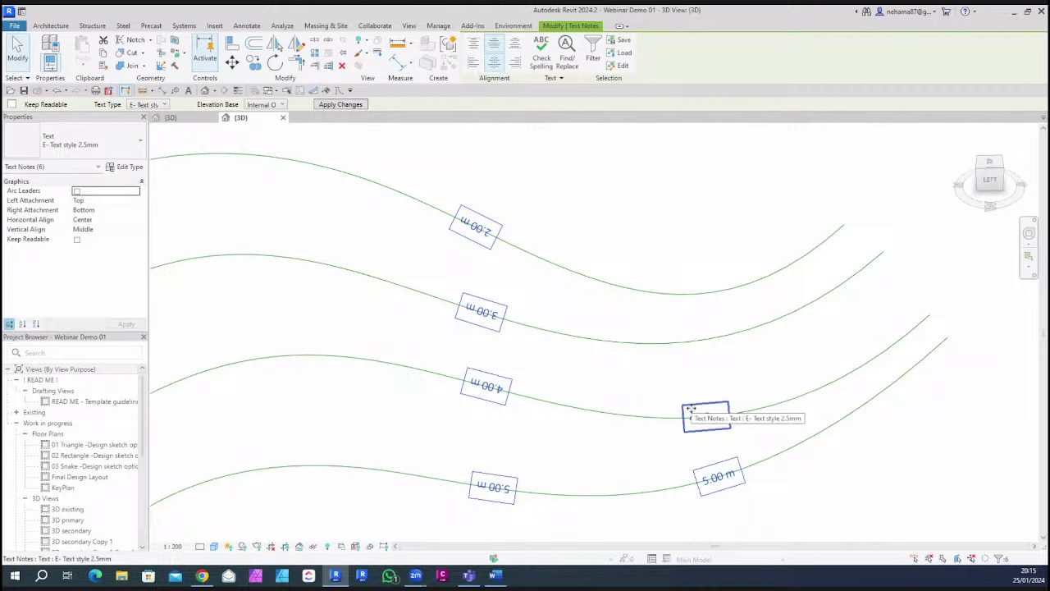
pyautogui.click(12, 105)
pyautogui.click(342, 105)
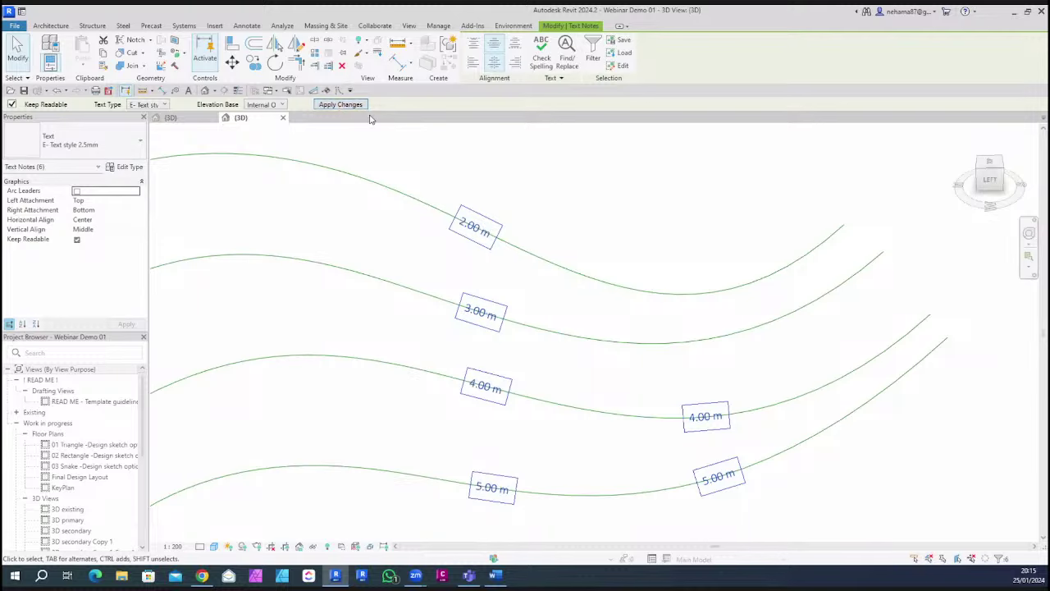
pyautogui.keyDown('shift'); pyautogui.moveTo(711, 239); pyautogui.dragTo(700, 251, button='middle'); pyautogui.keyUp('shift')
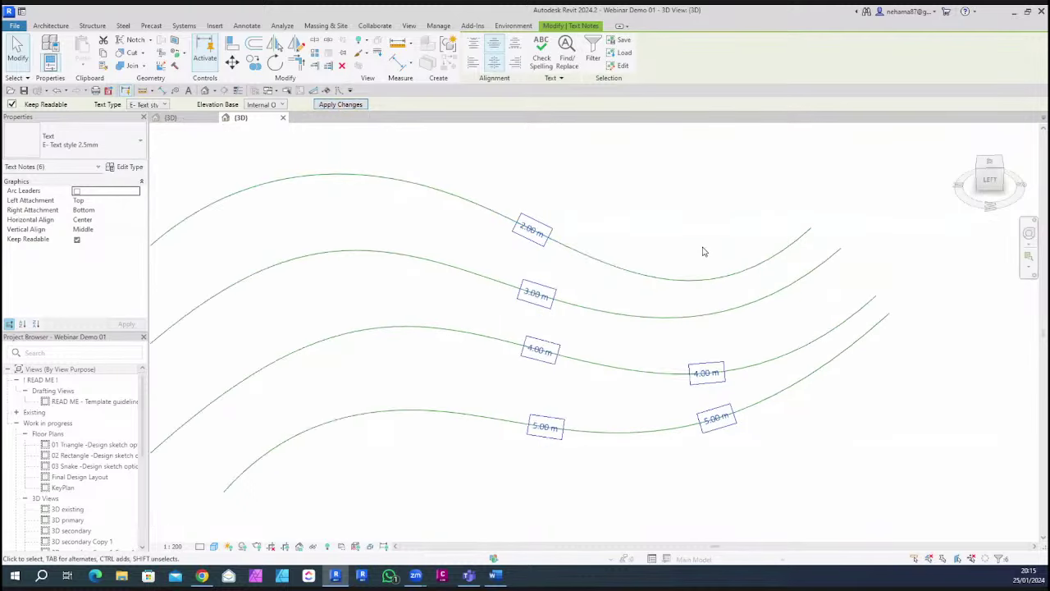
# Apply a larger text type to the labels, keeping Internal Origin as elevation base
pyautogui.click(162, 105)
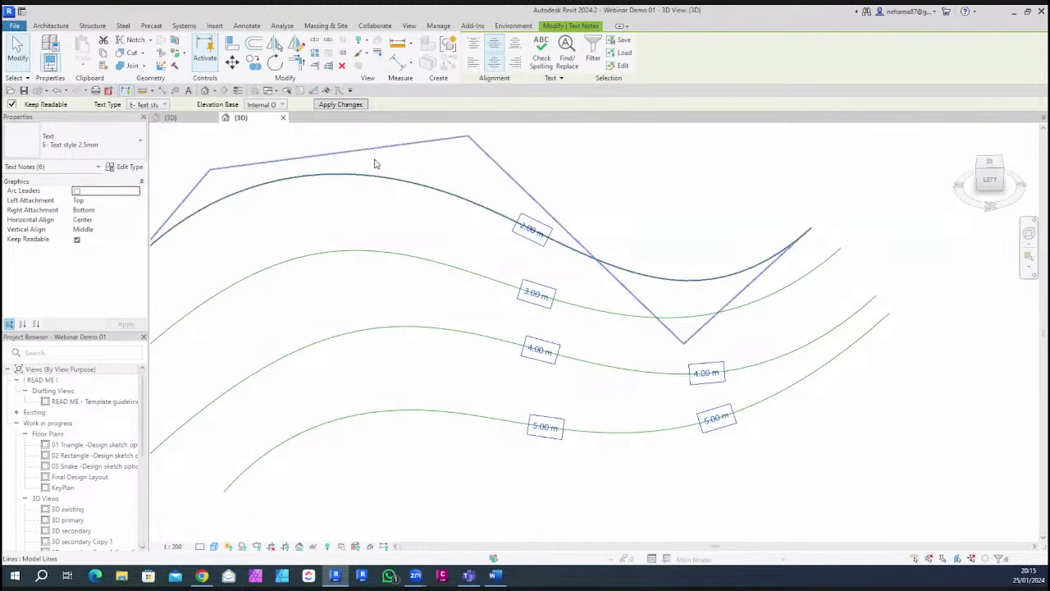
pyautogui.click(343, 105)
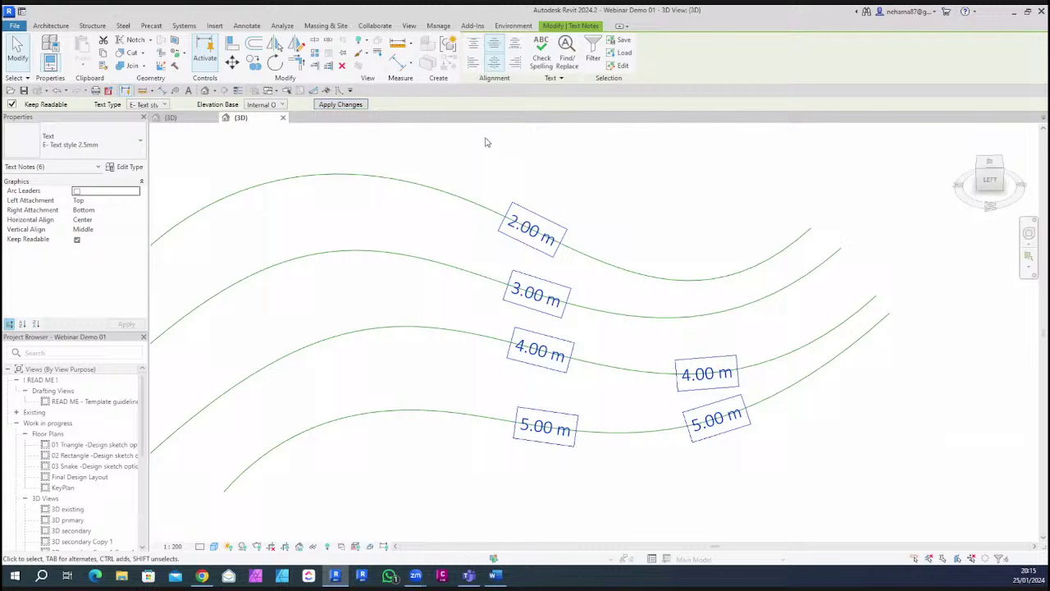
pyautogui.click(280, 105)
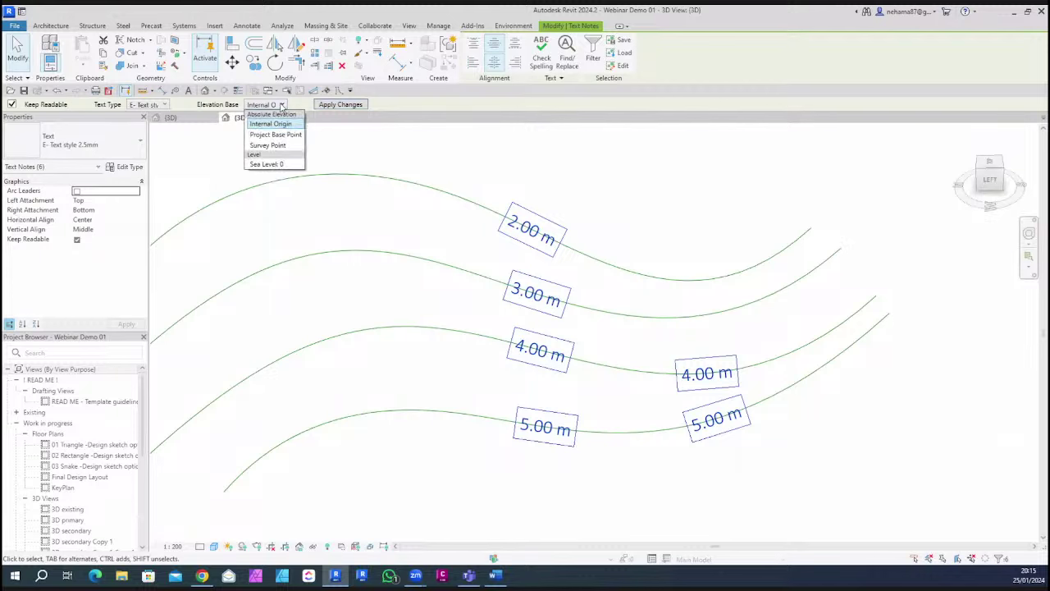
pyautogui.click(276, 107)
pyautogui.scroll(-2, 580, 346)
pyautogui.scroll(-1, 581, 346)
pyautogui.press('Escape')
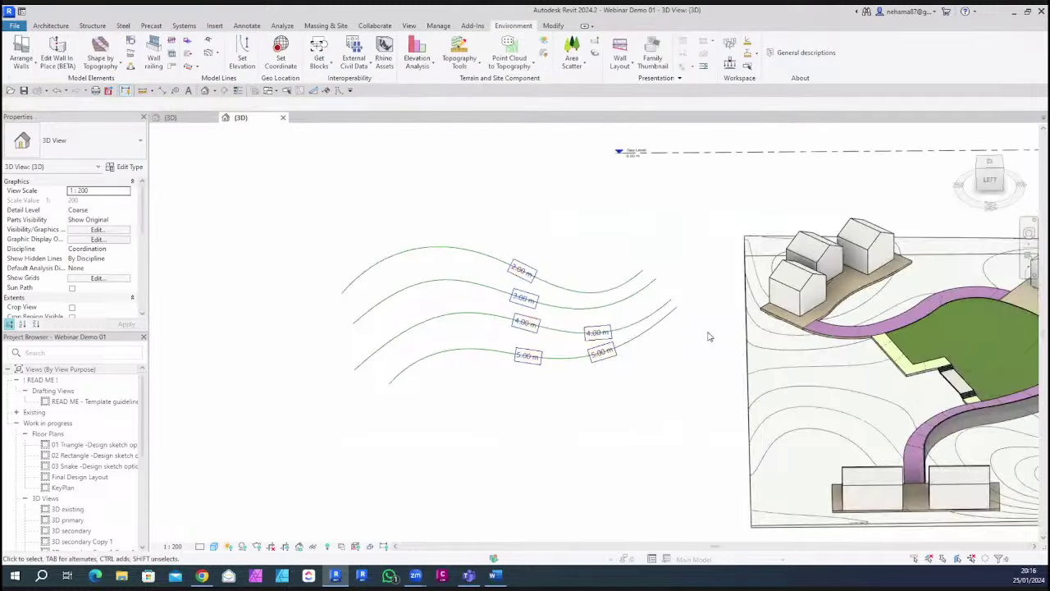
pyautogui.scroll(3, 656, 262)
pyautogui.moveTo(356, 469); pyautogui.dragTo(609, 251)
pyautogui.press('Delete')
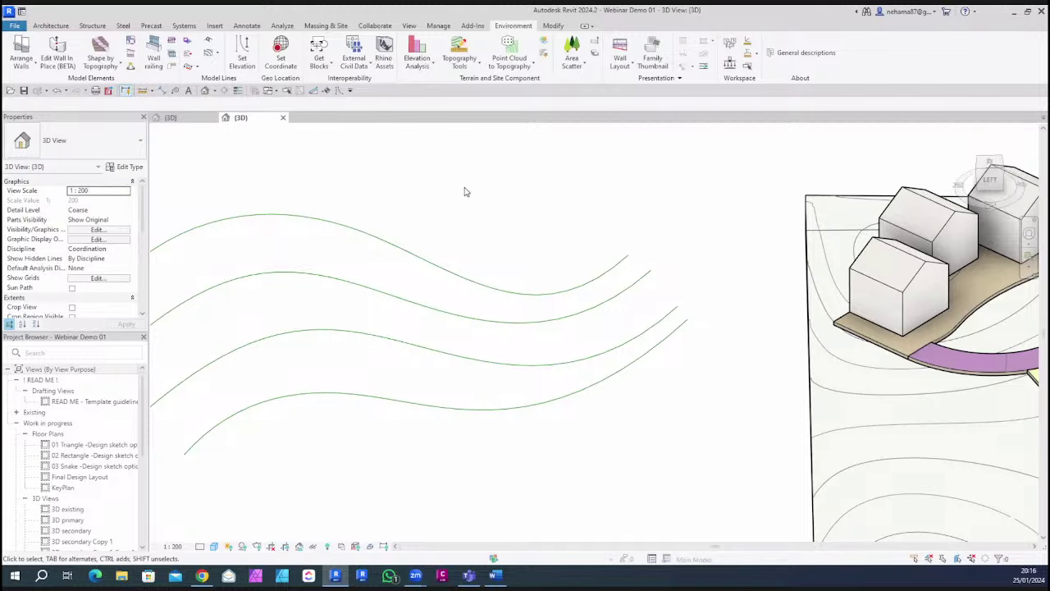
pyautogui.scroll(-3, 574, 198)
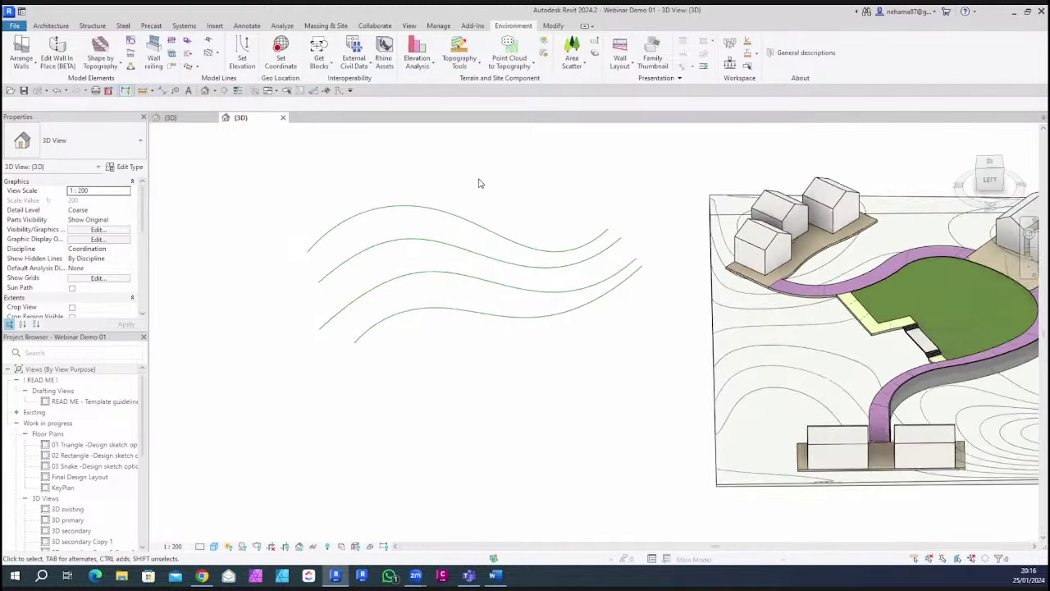
pyautogui.scroll(3, 480, 179)
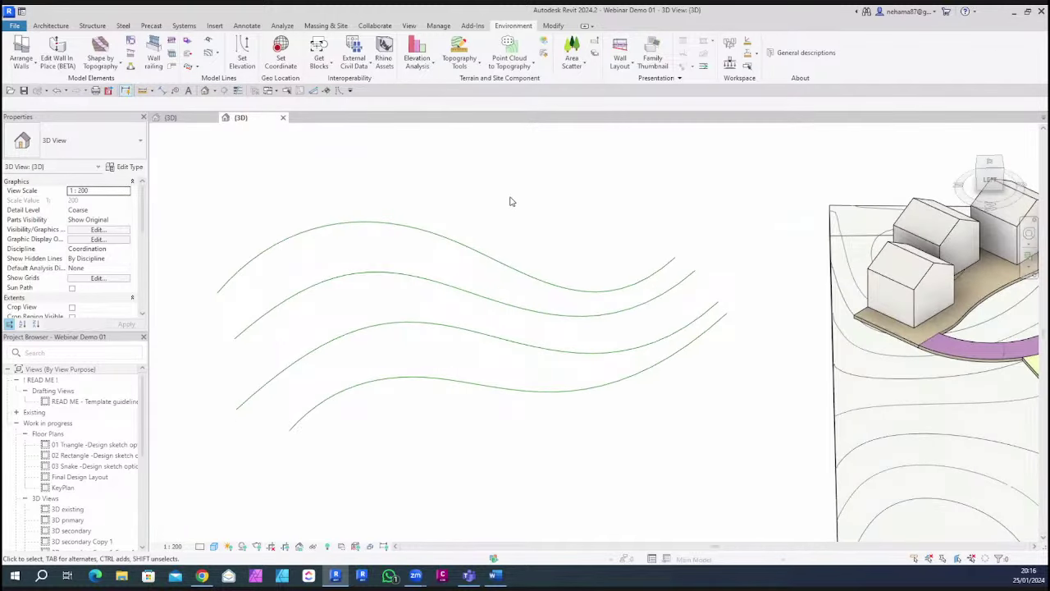
pyautogui.scroll(-1, 517, 189)
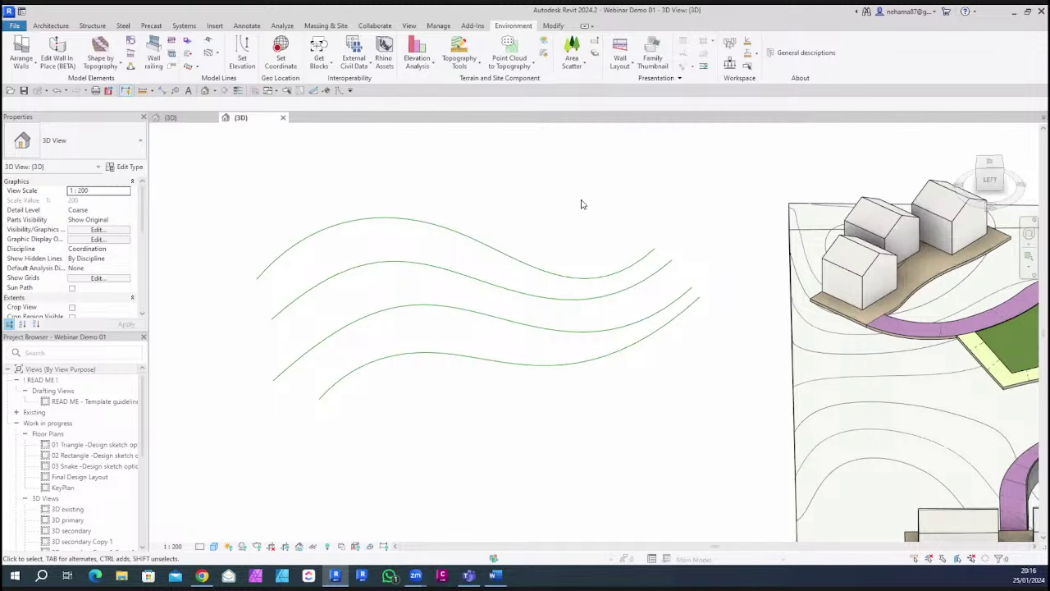
# Build a topography surface from the four green contour lines with Add Line
pyautogui.click(458, 48)
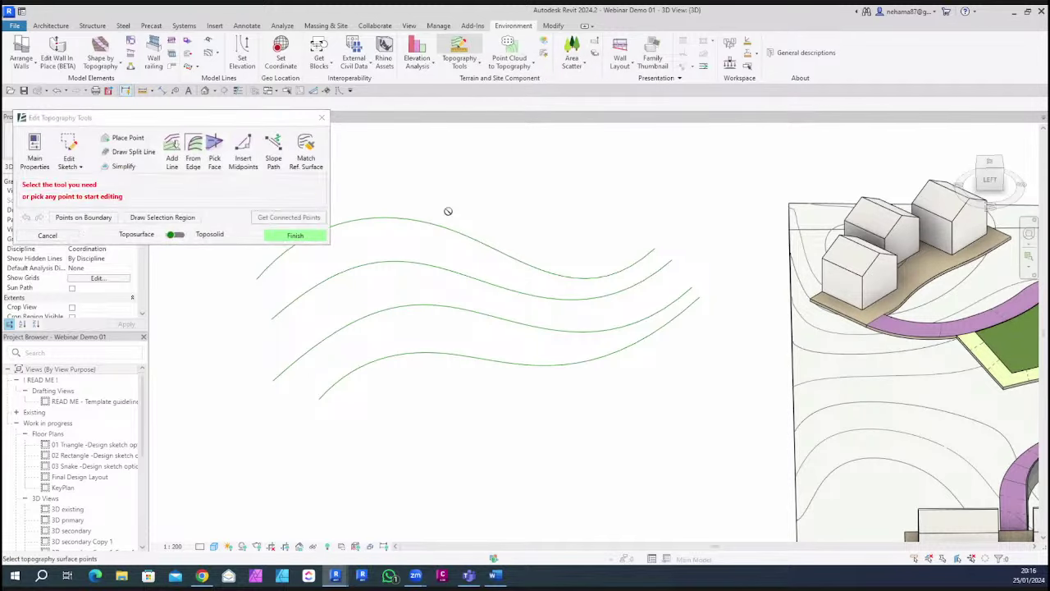
pyautogui.moveTo(558, 230); pyautogui.dragTo(552, 317, button='middle')
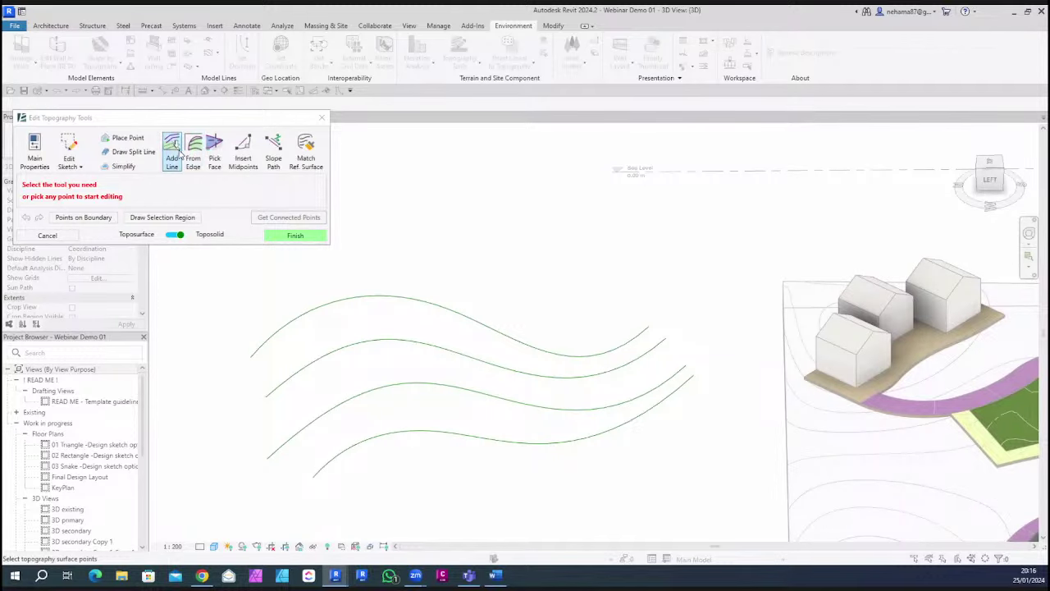
pyautogui.click(174, 152)
pyautogui.moveTo(577, 270); pyautogui.dragTo(451, 470)
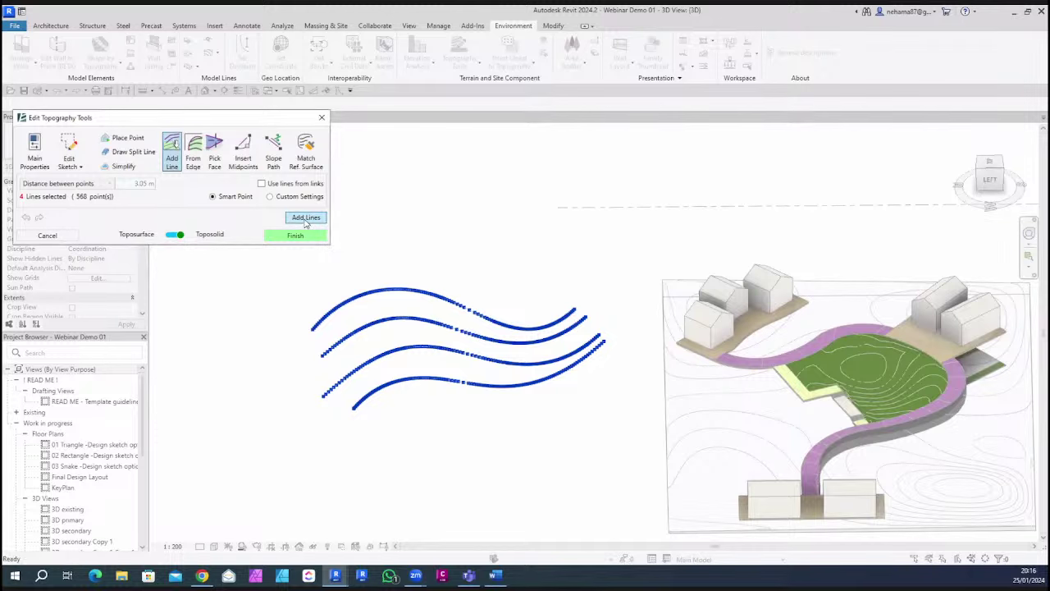
pyautogui.click(305, 218)
pyautogui.scroll(1, 586, 471)
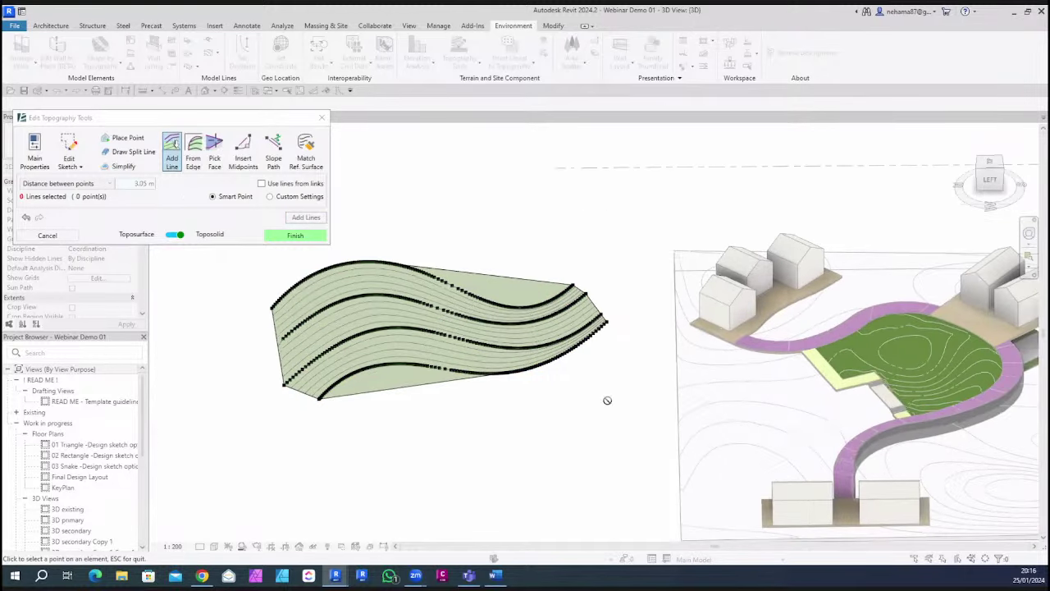
# Select two corner points and relocate them to new lower corners by region
pyautogui.press('Escape')
pyautogui.click(607, 321)
pyautogui.keyDown('ctrl'); pyautogui.click(321, 400); pyautogui.keyUp('ctrl')
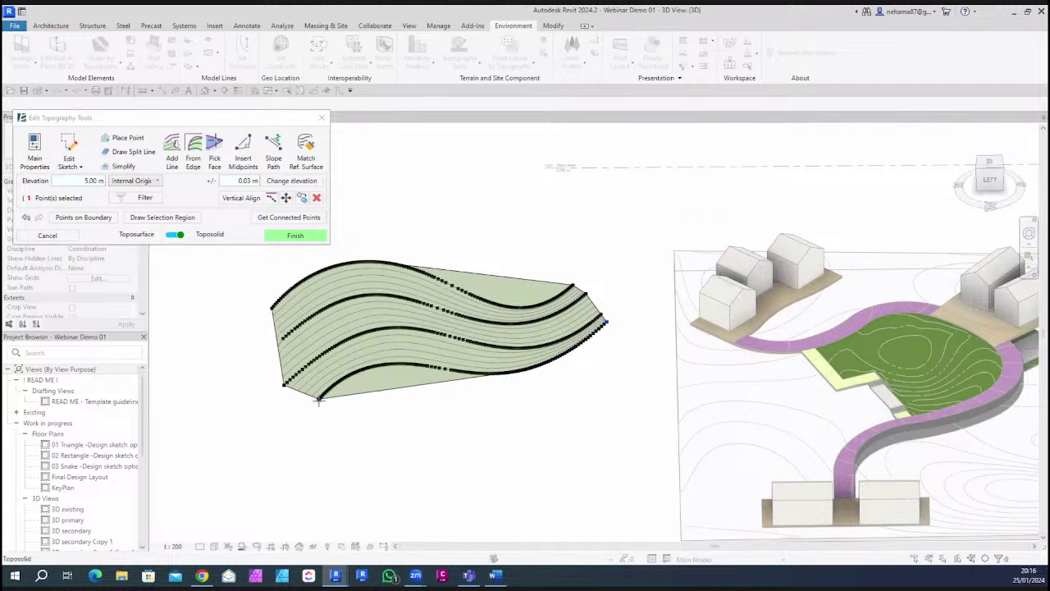
pyautogui.click(302, 200)
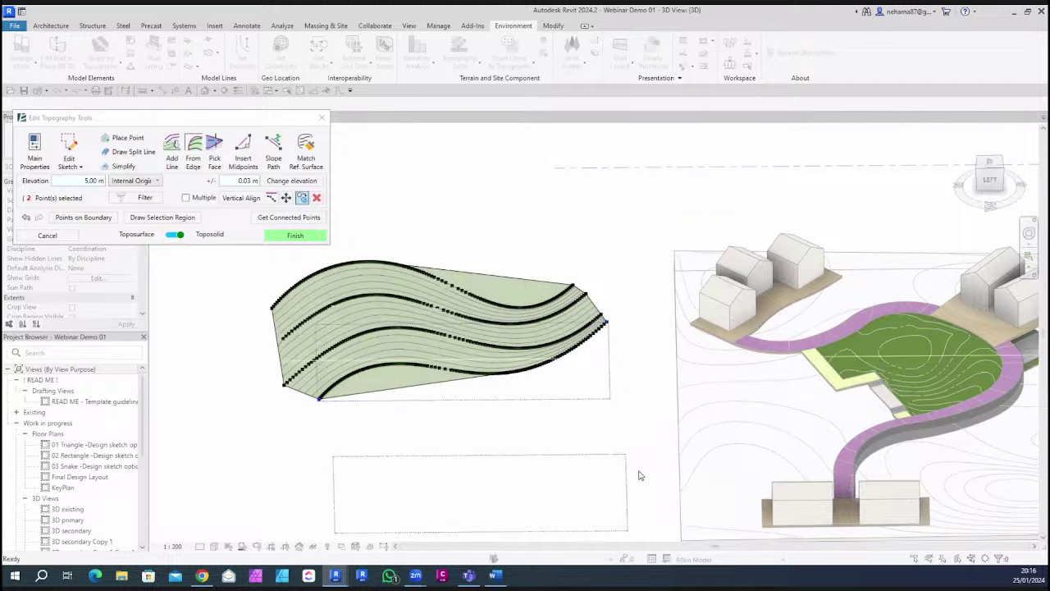
pyautogui.click(641, 472)
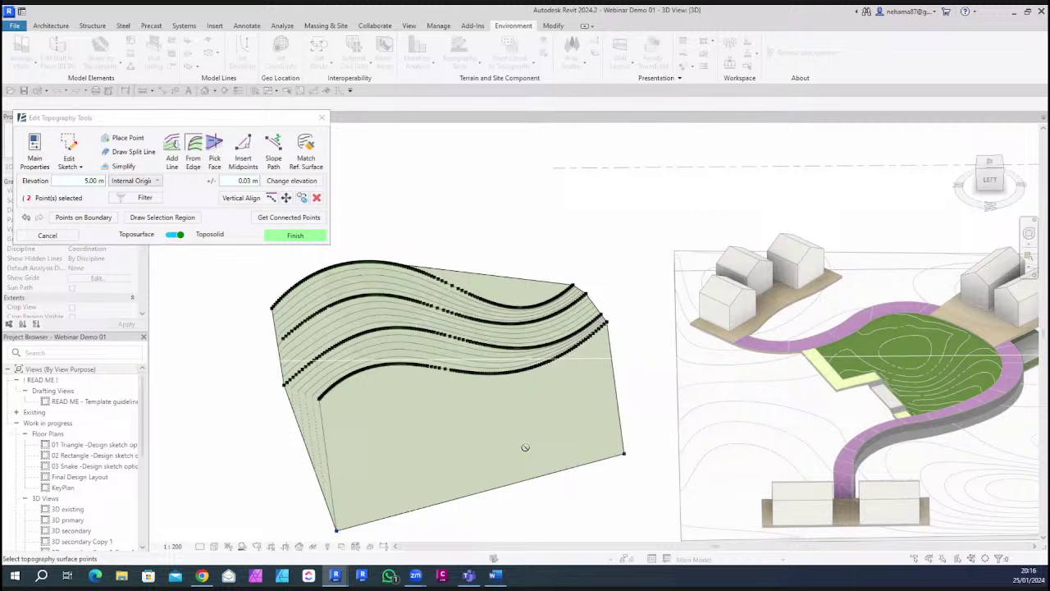
# Lower the new corner points by -1 m twice, bringing them to 3.00 m
pyautogui.doubleClick(244, 180)
pyautogui.moveTo(244, 181); pyautogui.dragTo(257, 181)
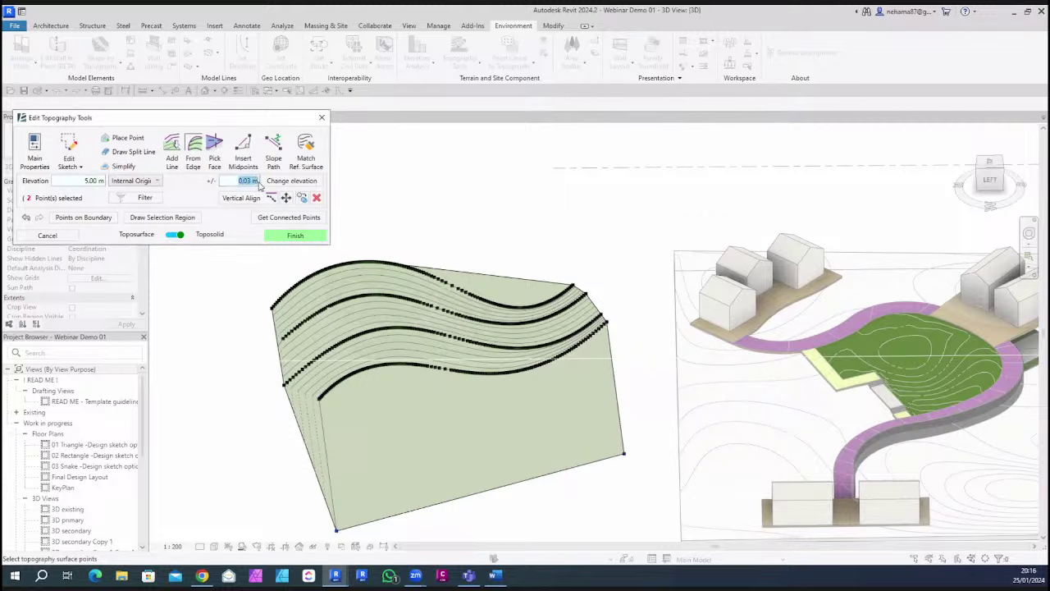
pyautogui.write('-1')
pyautogui.click(312, 182)
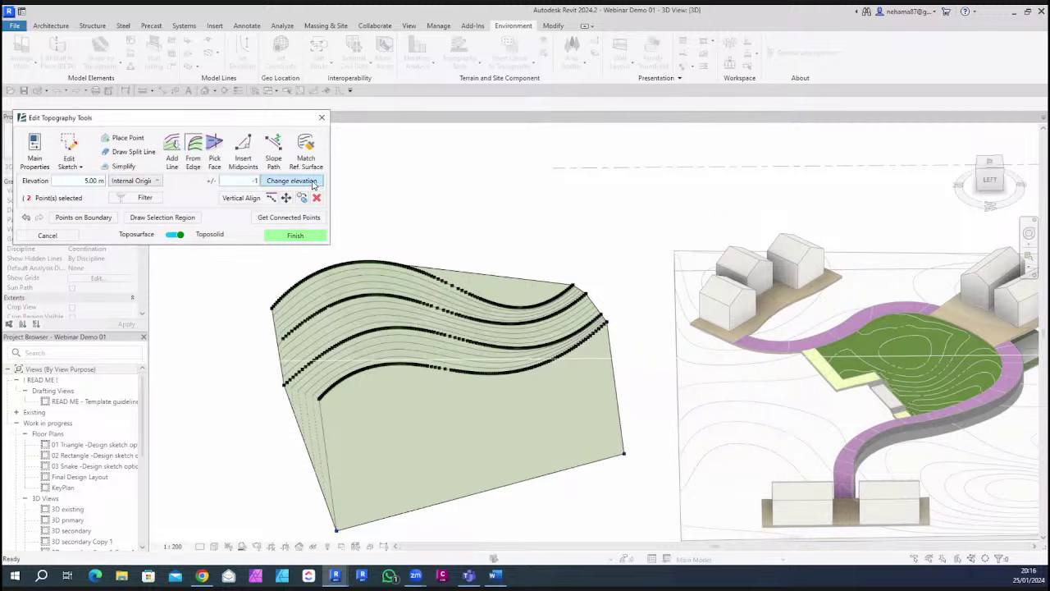
pyautogui.click(312, 182)
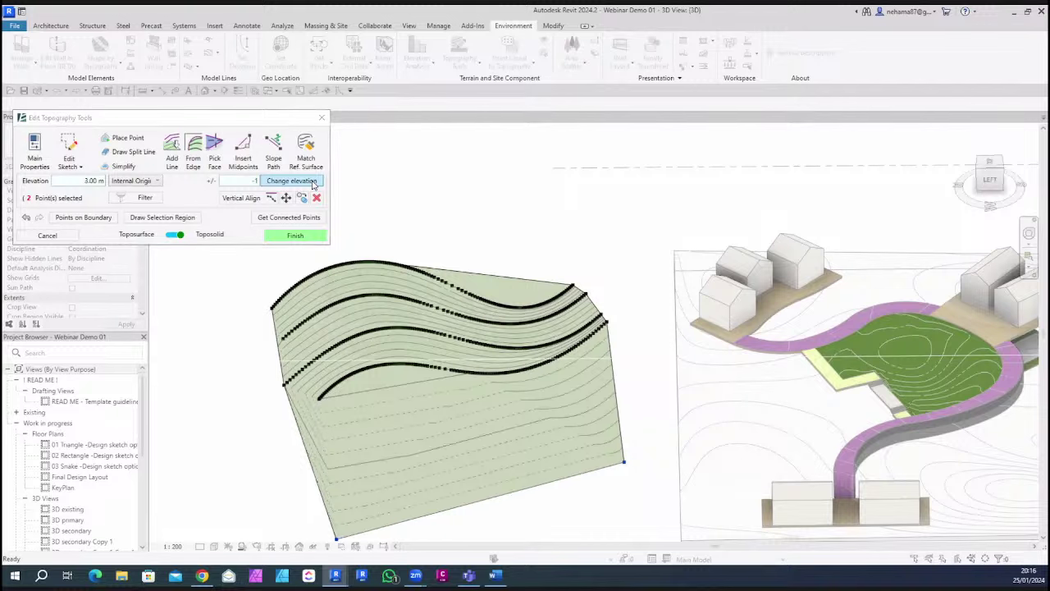
pyautogui.click(320, 397)
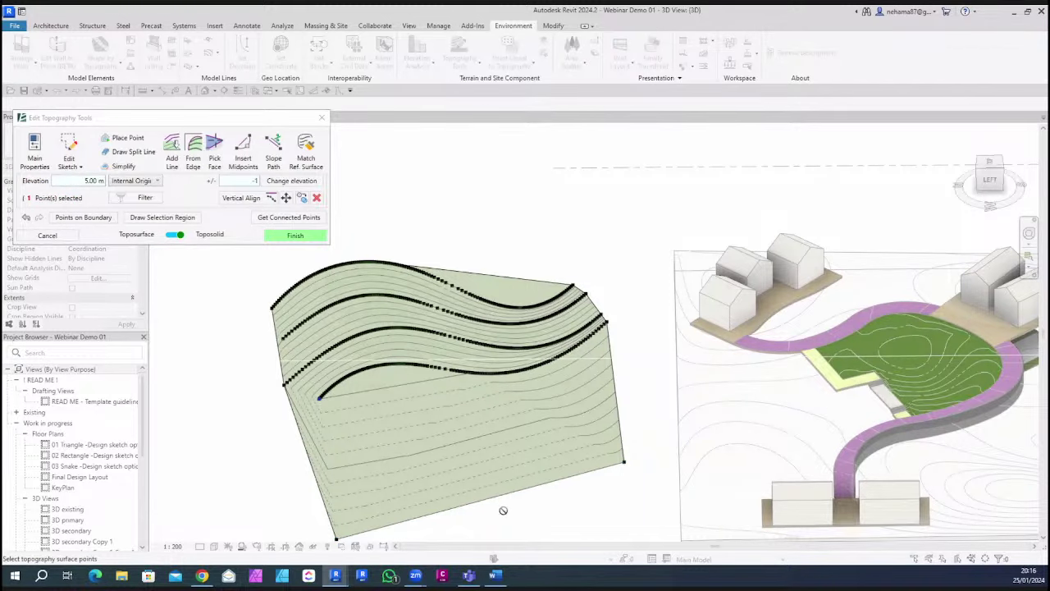
pyautogui.scroll(2, 503, 510)
pyautogui.click(560, 474)
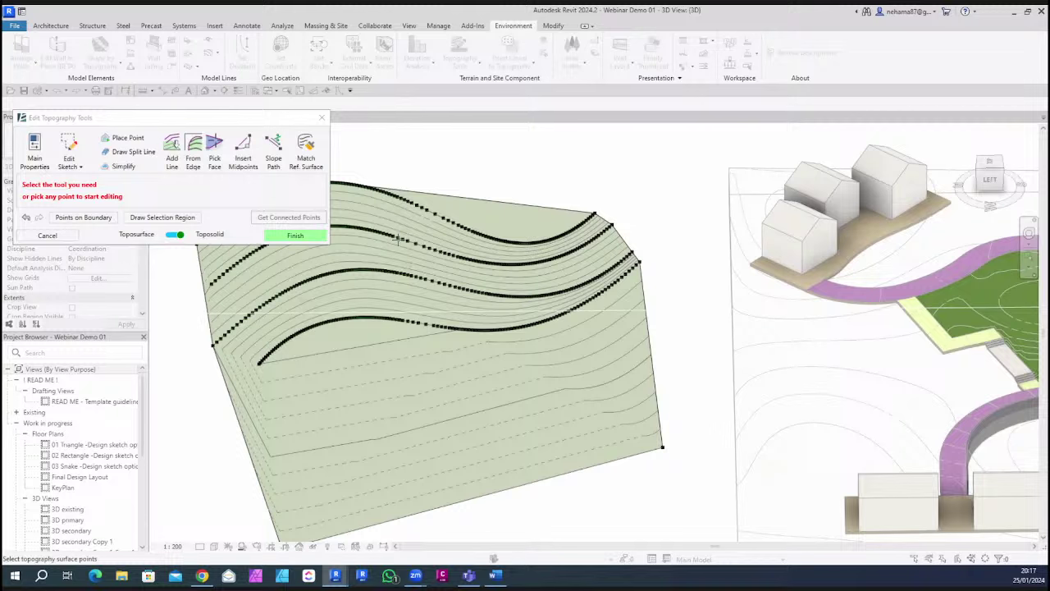
# Finish the topography edit and begin drawing a split line on the toposolid
pyautogui.click(296, 236)
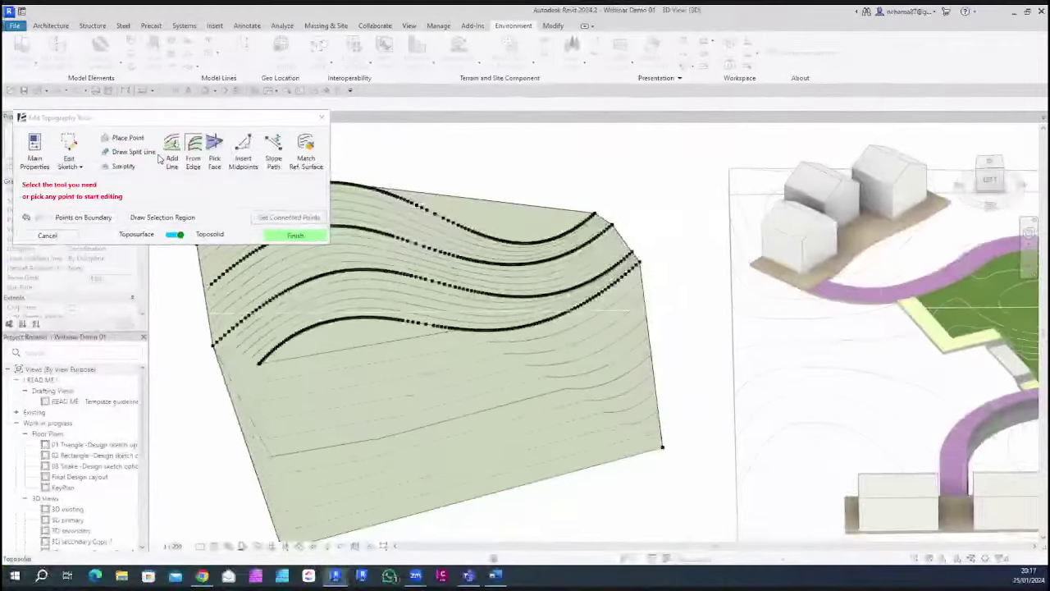
pyautogui.click(176, 168)
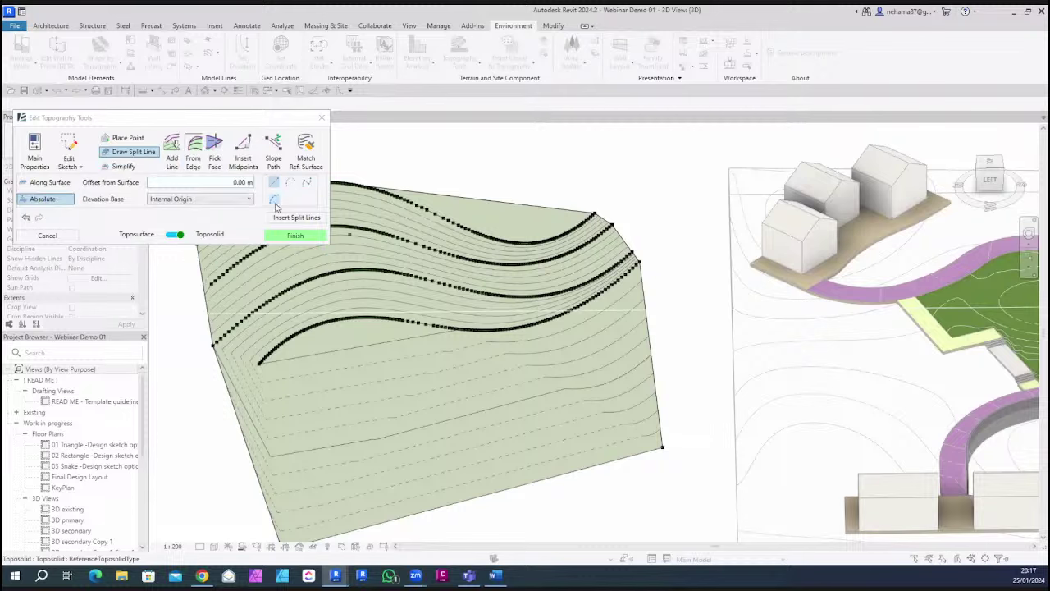
# Set the split line to spline with Internal Origin base and 4.00 m surface offset
pyautogui.click(305, 184)
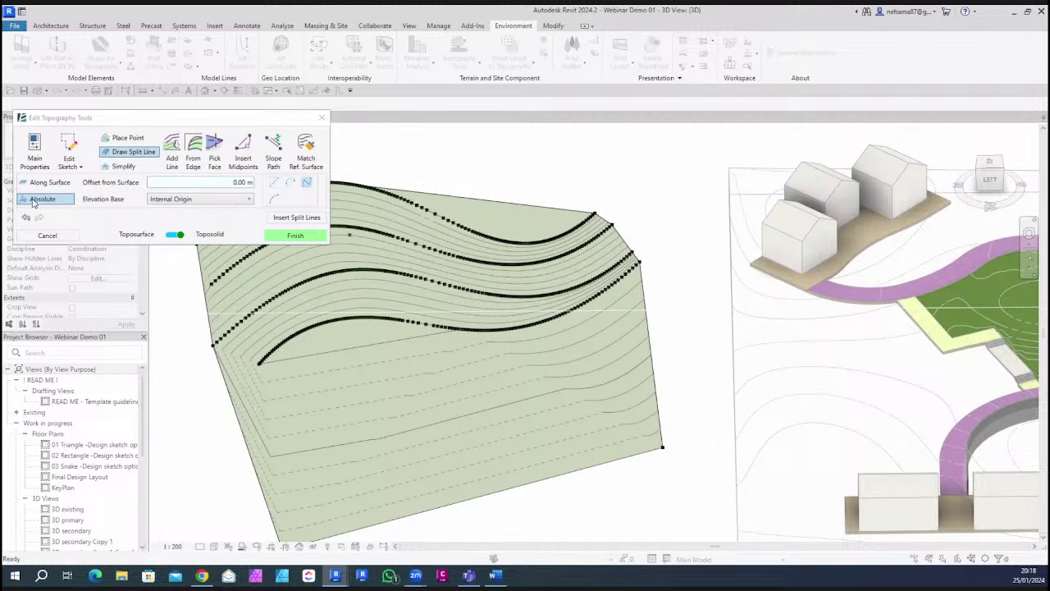
pyautogui.click(213, 205)
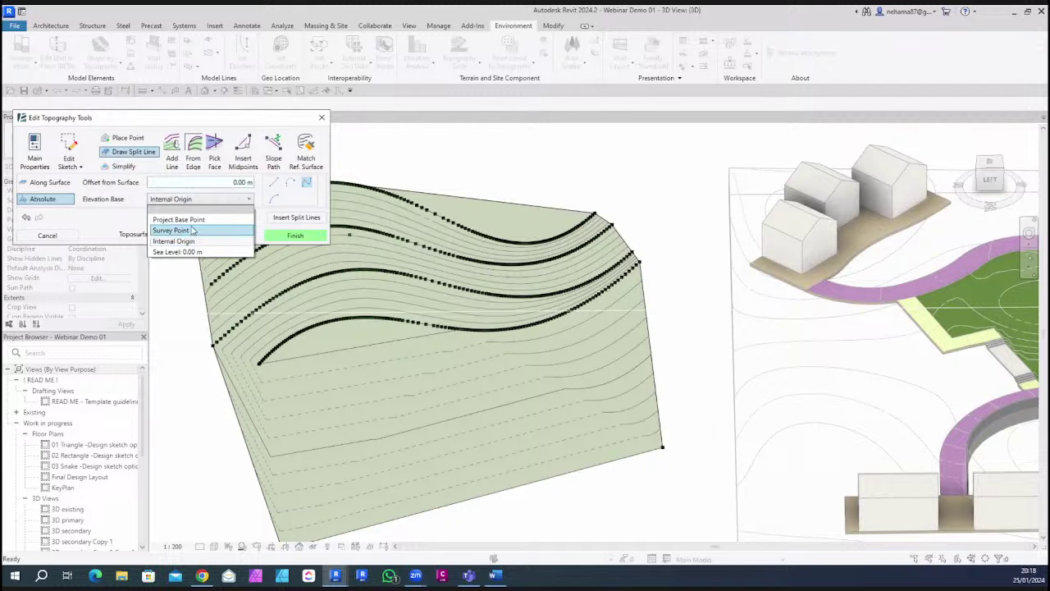
pyautogui.click(200, 201)
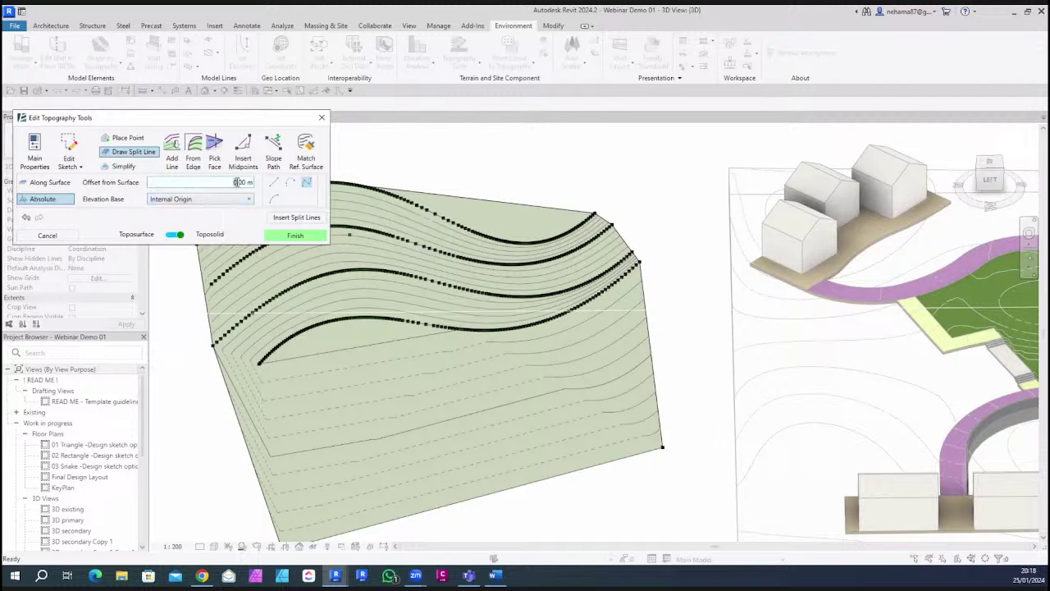
pyautogui.press('Return')
# Sketch the curved split line from the right edge across to the lower-left edge
pyautogui.click(645, 315)
pyautogui.click(607, 390)
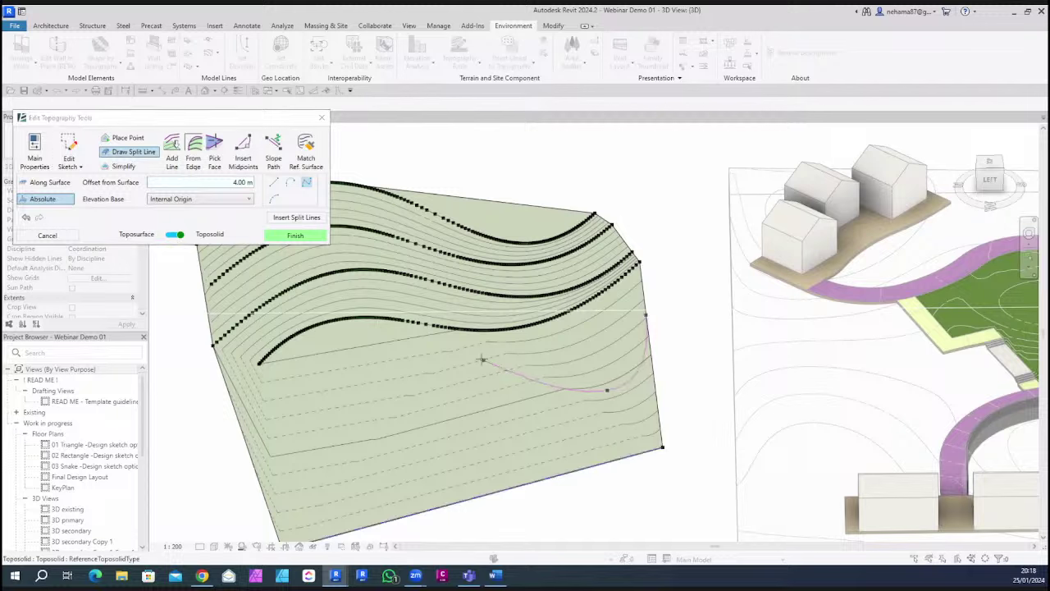
pyautogui.click(453, 360)
pyautogui.click(325, 377)
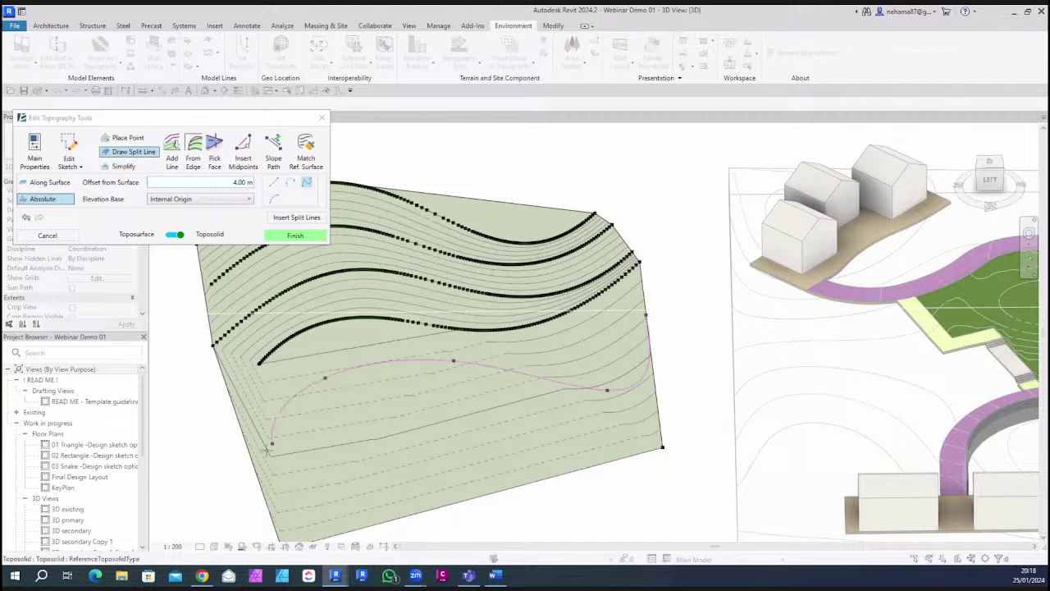
pyautogui.click(248, 449)
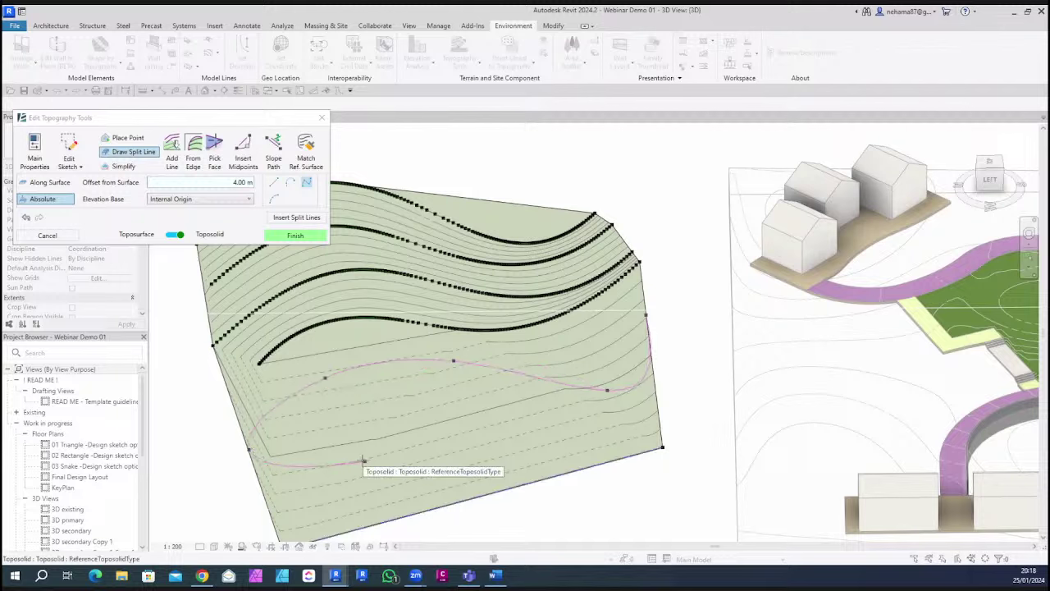
pyautogui.click(326, 440)
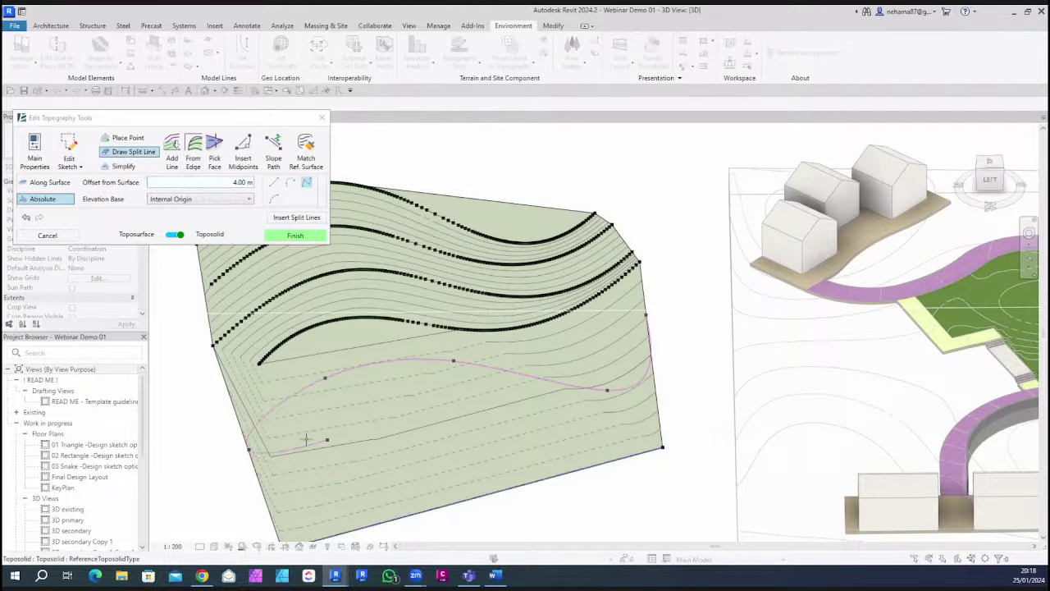
# Insert the first sketched wavy split line into the toposolid surface
pyautogui.click(285, 218)
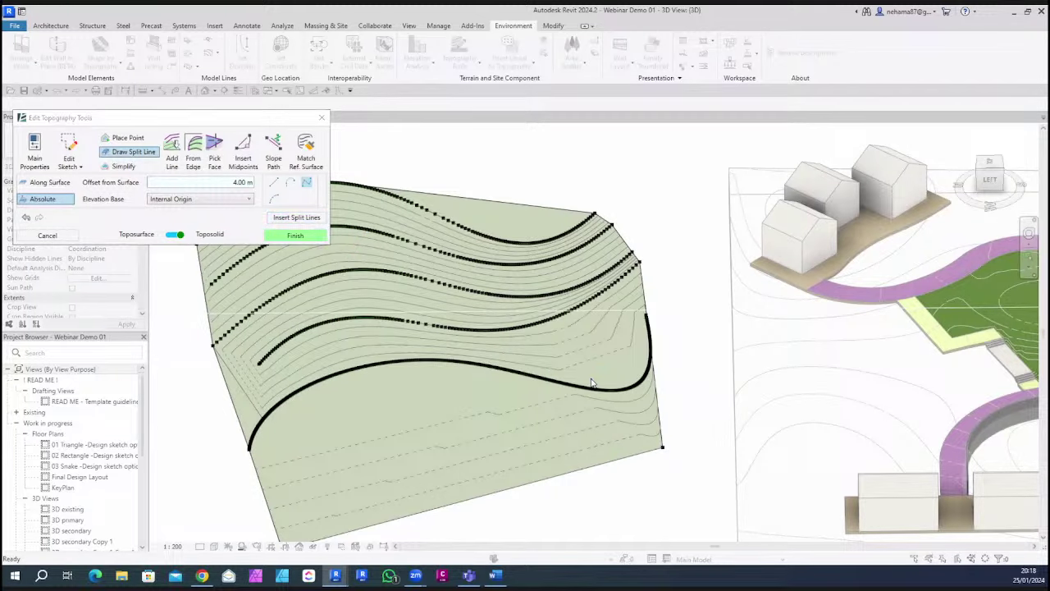
pyautogui.scroll(5, 582, 383)
pyautogui.scroll(6, 587, 387)
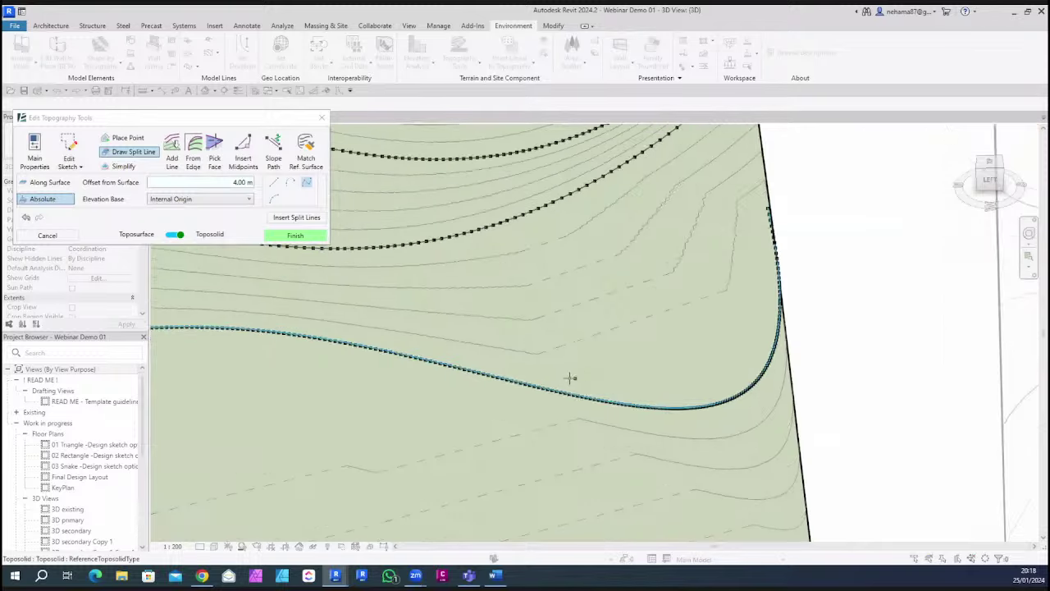
pyautogui.scroll(-3, 484, 381)
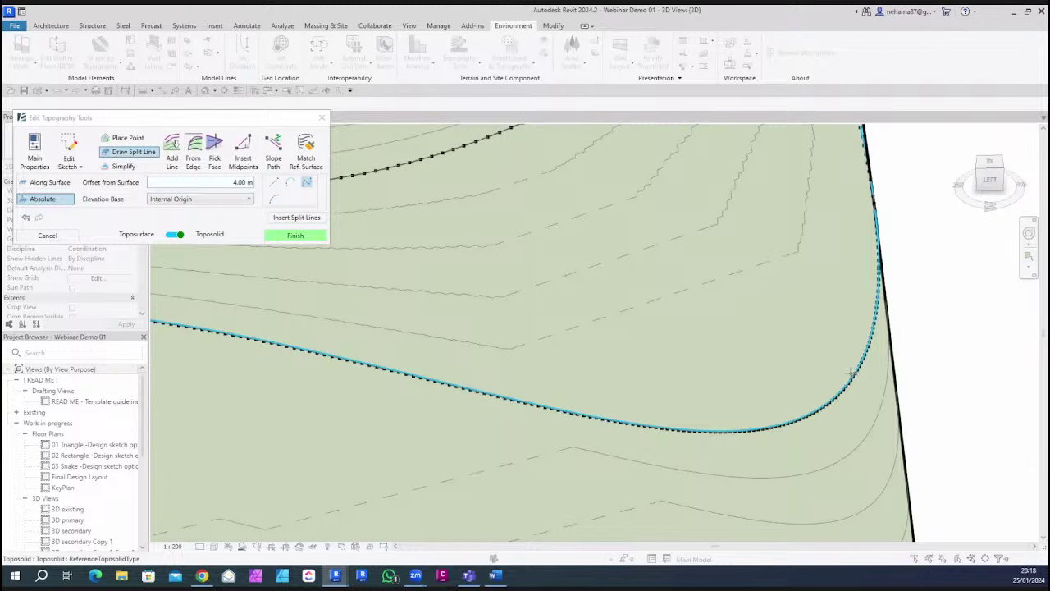
pyautogui.scroll(-5, 853, 373)
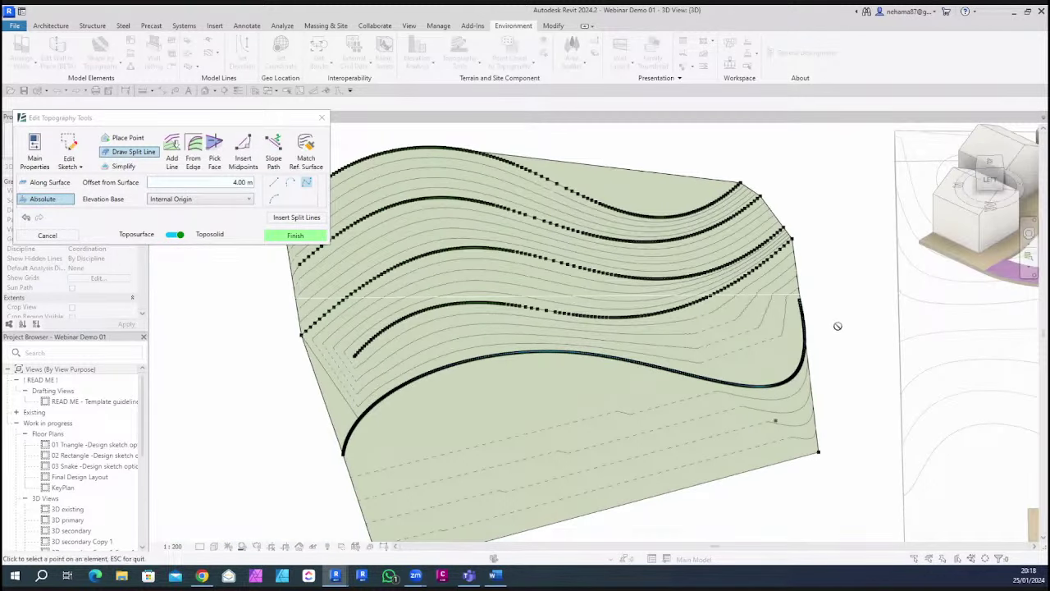
# Draw a second curved split line at 3.8 m offset across the lower surface, then exit the tool
pyautogui.click(244, 182)
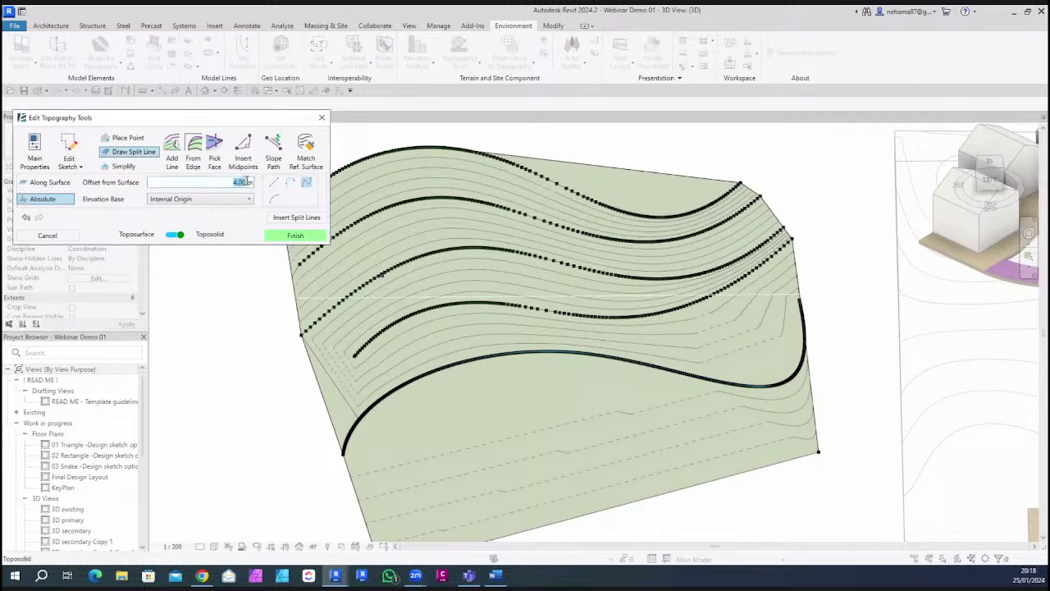
pyautogui.write('3.8')
pyautogui.click(812, 405)
pyautogui.click(725, 434)
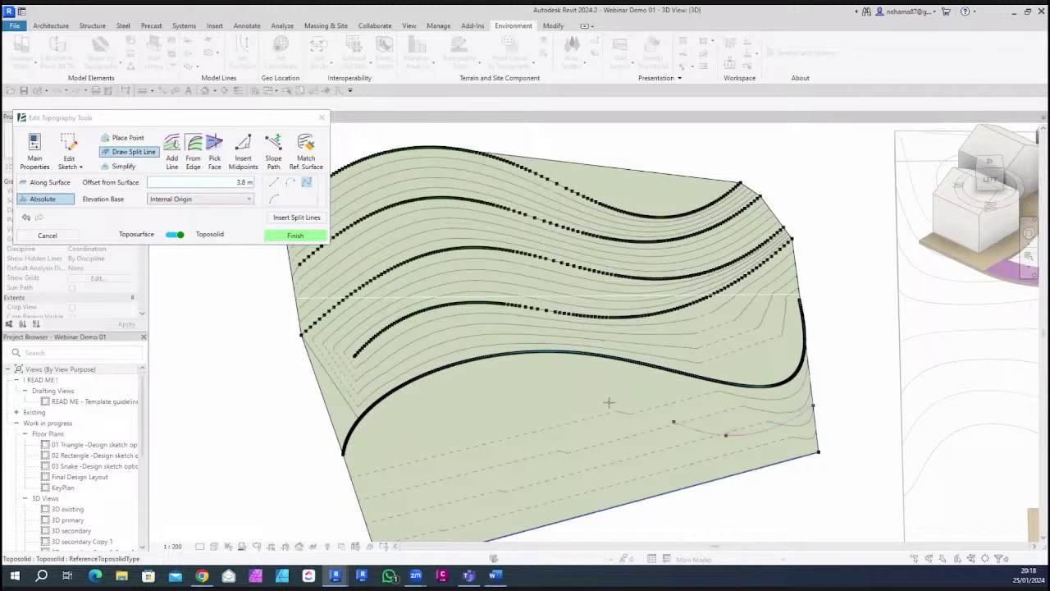
pyautogui.click(543, 398)
pyautogui.click(486, 426)
pyautogui.click(421, 435)
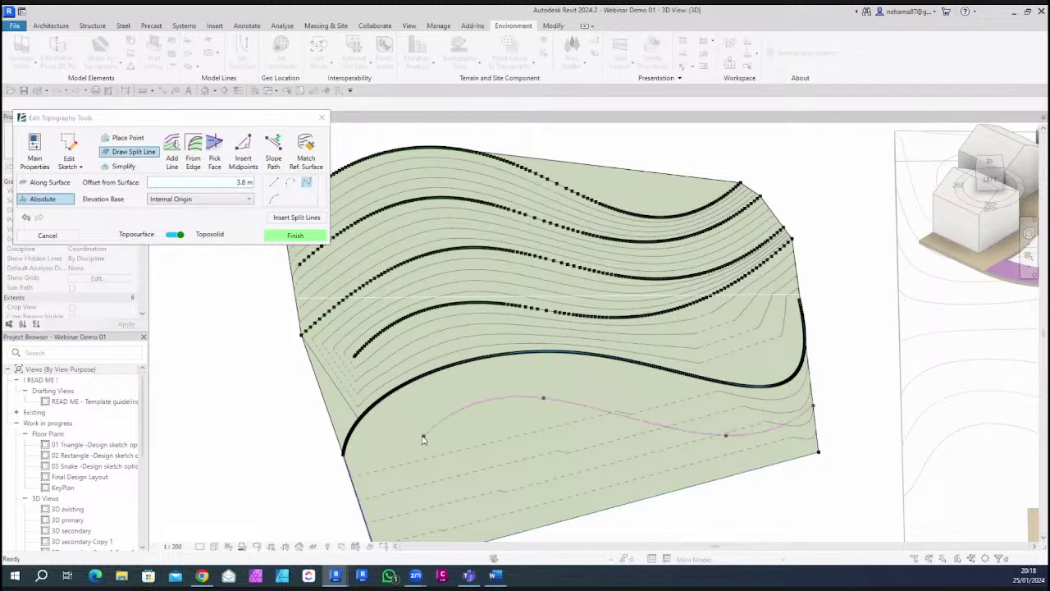
pyautogui.click(382, 491)
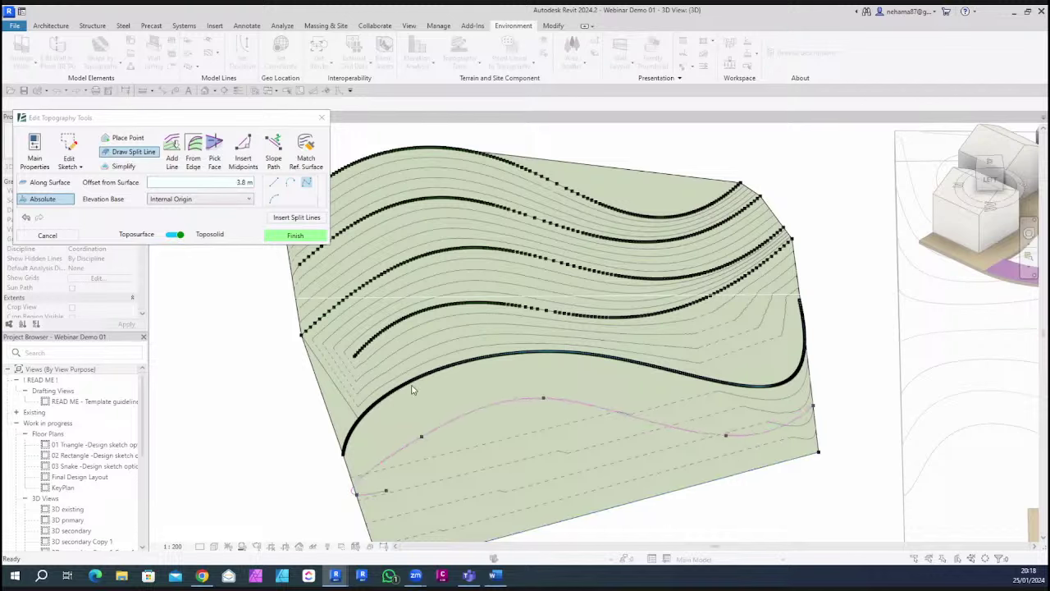
pyautogui.click(300, 221)
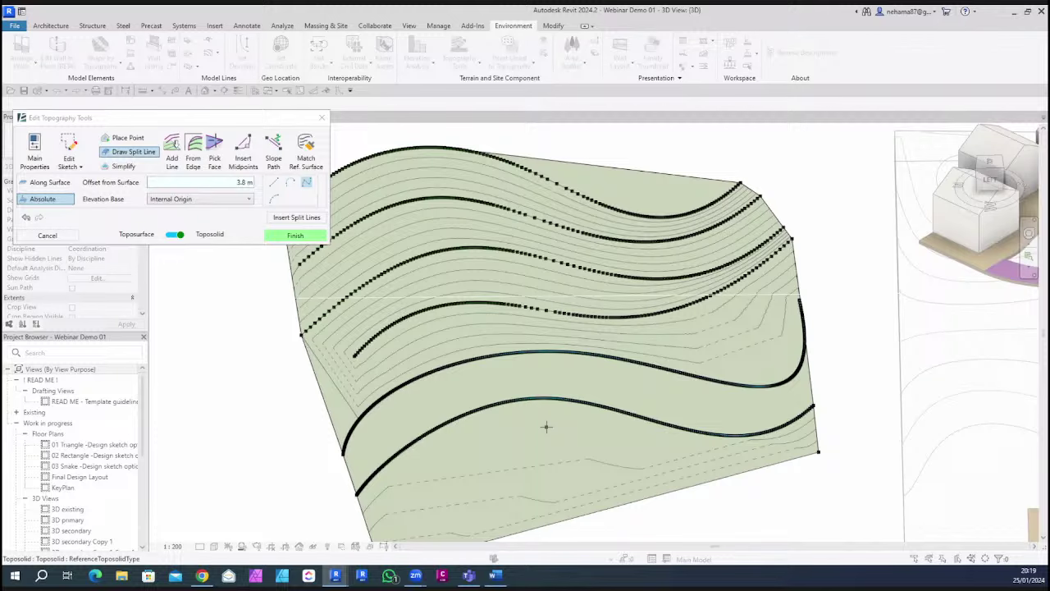
pyautogui.press('Escape')
pyautogui.moveTo(661, 403)
pyautogui.keyDown('shift'); pyautogui.mouseDown(button='middle')
pyautogui.moveTo(723, 414)
pyautogui.moveTo(739, 457)
pyautogui.moveTo(670, 497)
pyautogui.moveTo(698, 495)
pyautogui.moveTo(701, 470)
pyautogui.mouseUp(button='middle'); pyautogui.keyUp('shift')
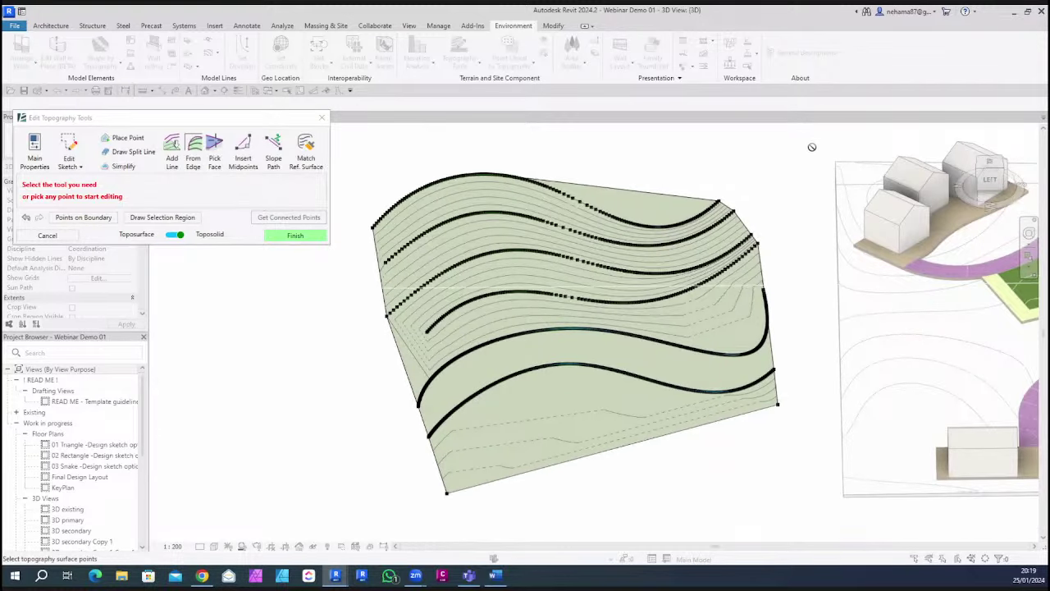
pyautogui.moveTo(816, 148); pyautogui.dragTo(351, 522)
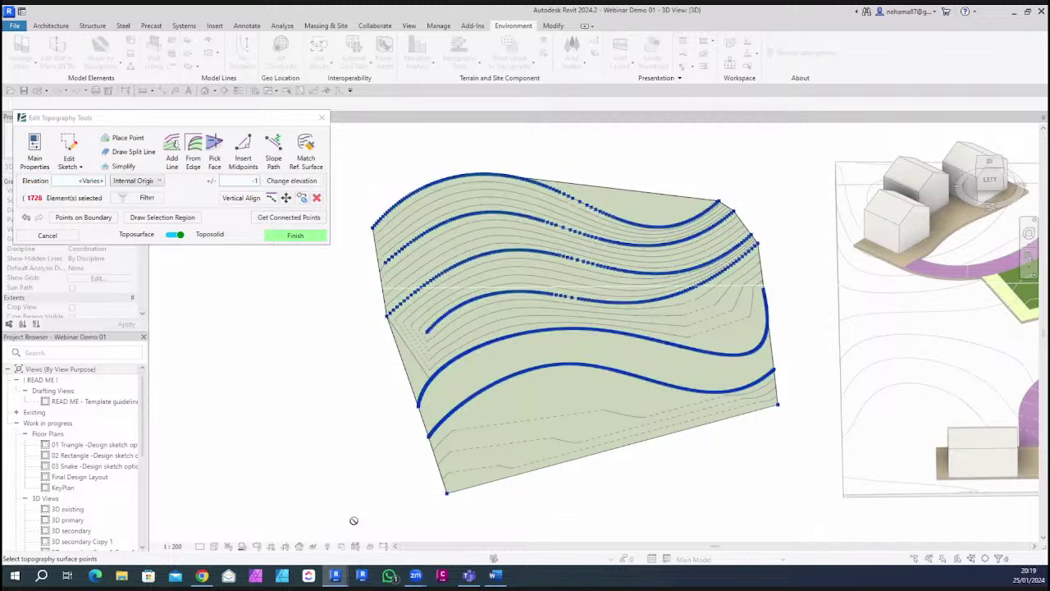
pyautogui.click(129, 199)
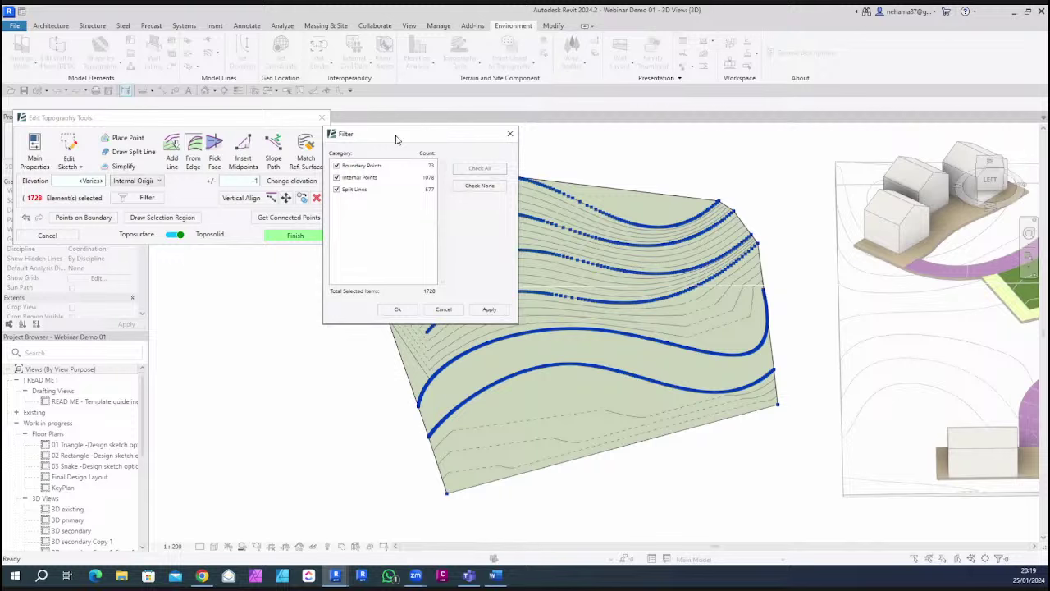
pyautogui.moveTo(395, 139); pyautogui.dragTo(215, 265)
pyautogui.click(156, 303)
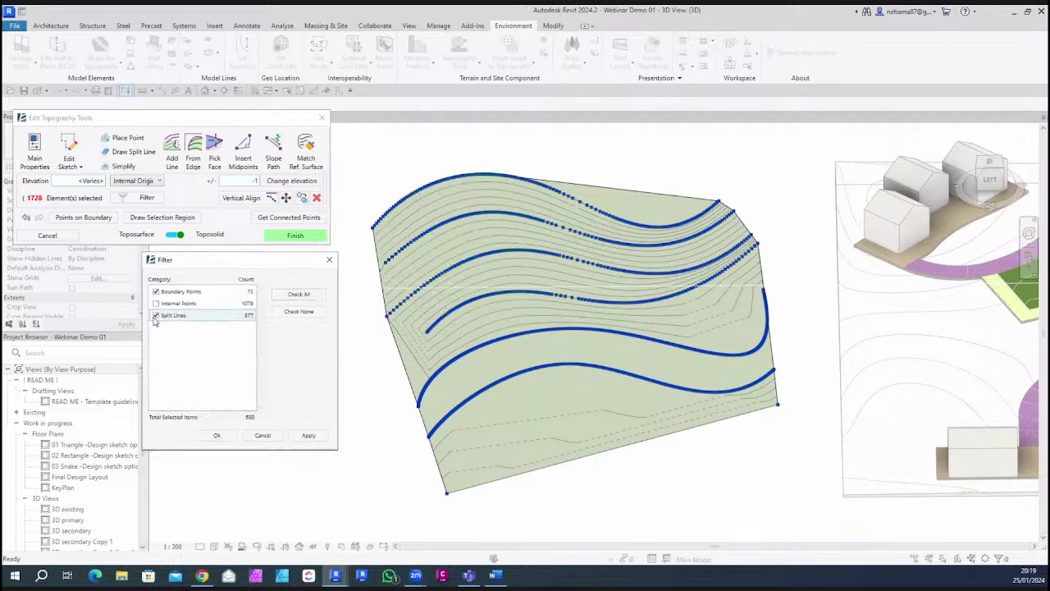
pyautogui.click(156, 316)
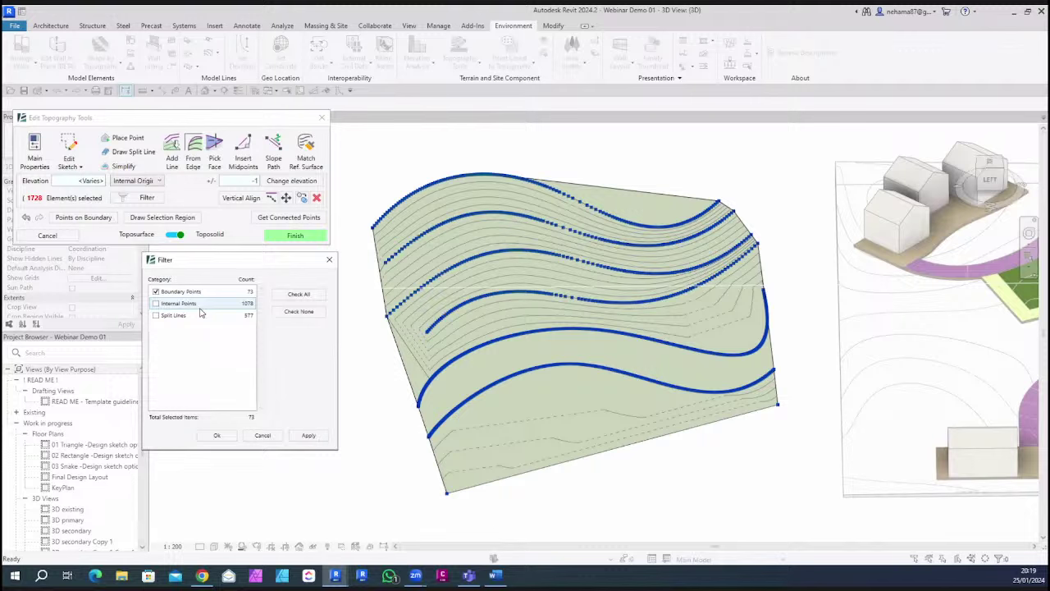
pyautogui.click(217, 435)
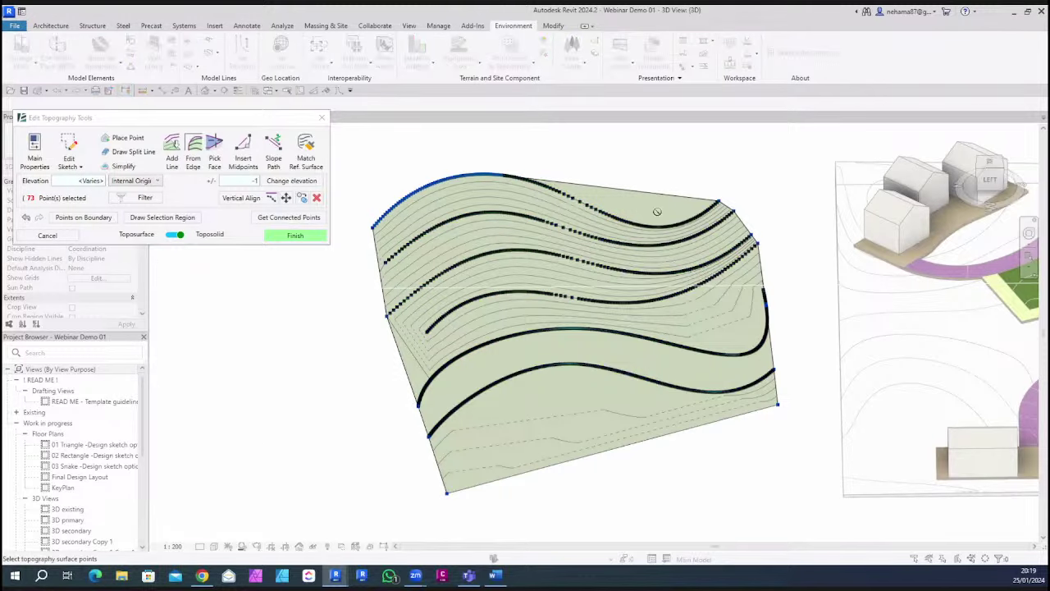
pyautogui.click(286, 181)
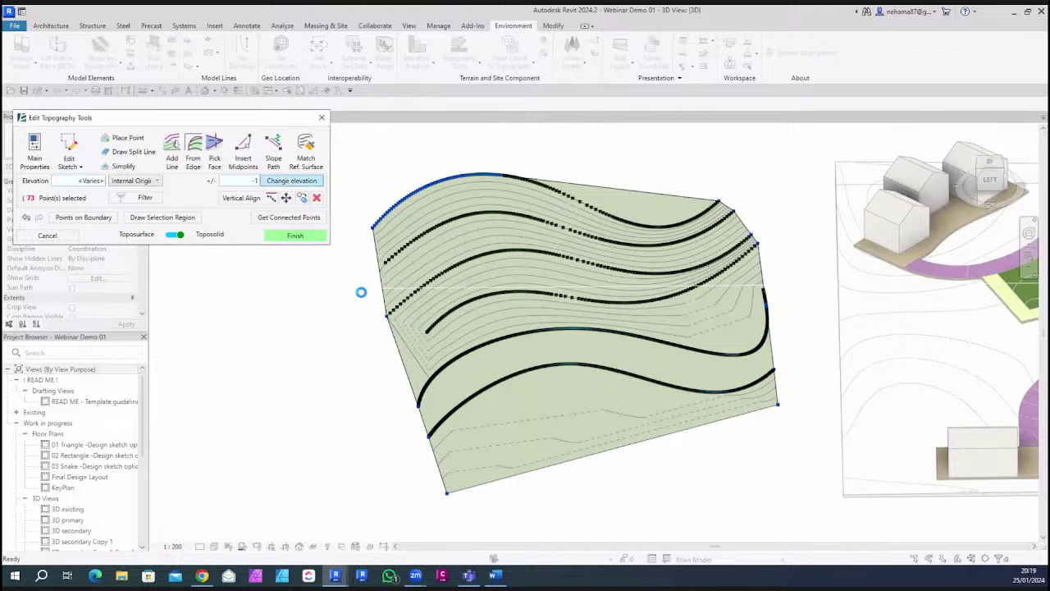
pyautogui.click(479, 320)
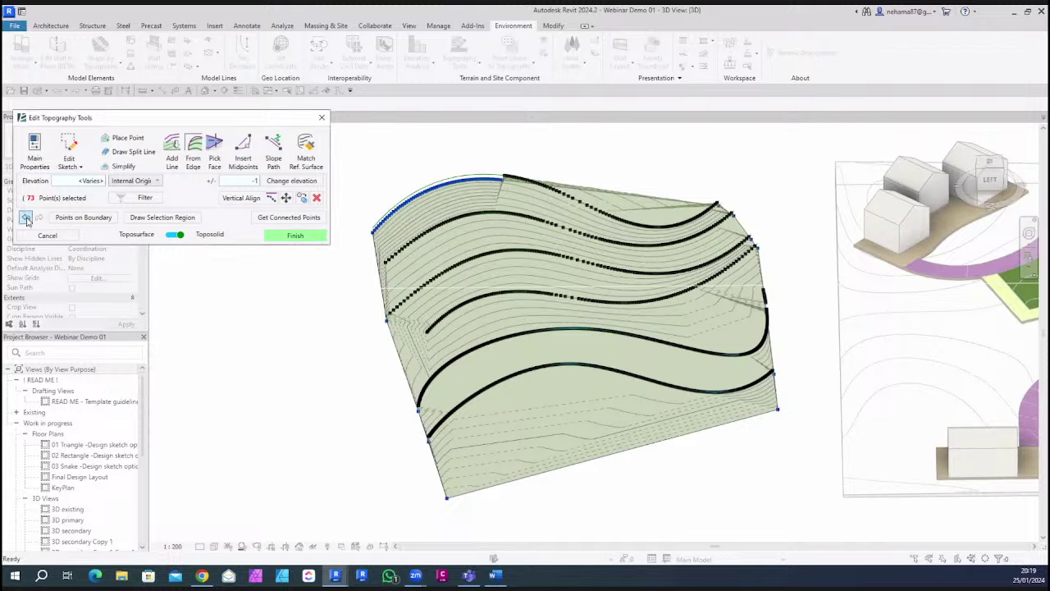
pyautogui.click(26, 218)
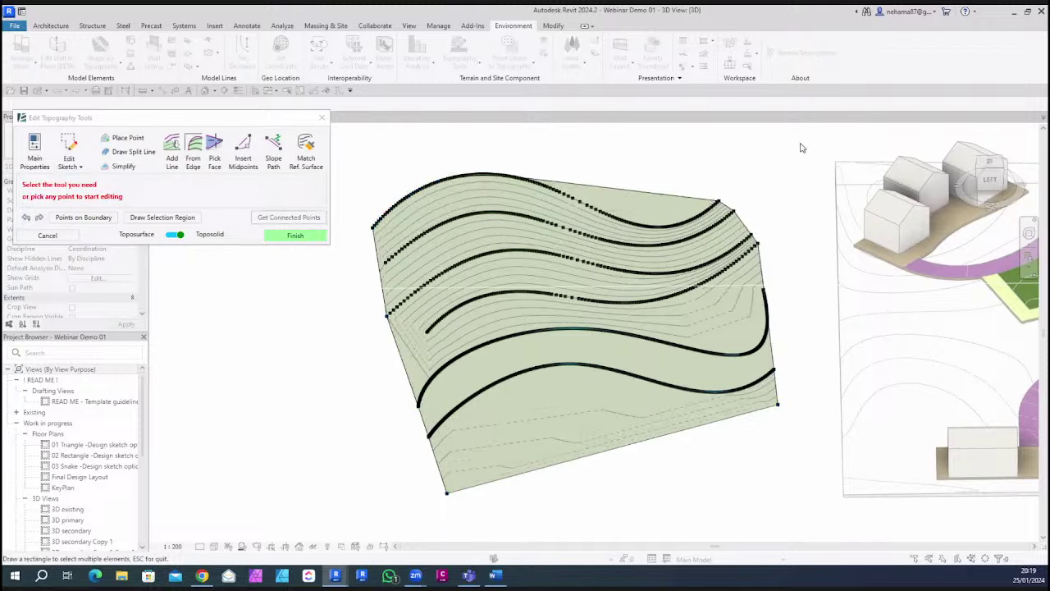
# Filter the toposolid selection to the 577 split-line points, excluding boundary and internal points
pyautogui.moveTo(798, 142); pyautogui.dragTo(350, 494)
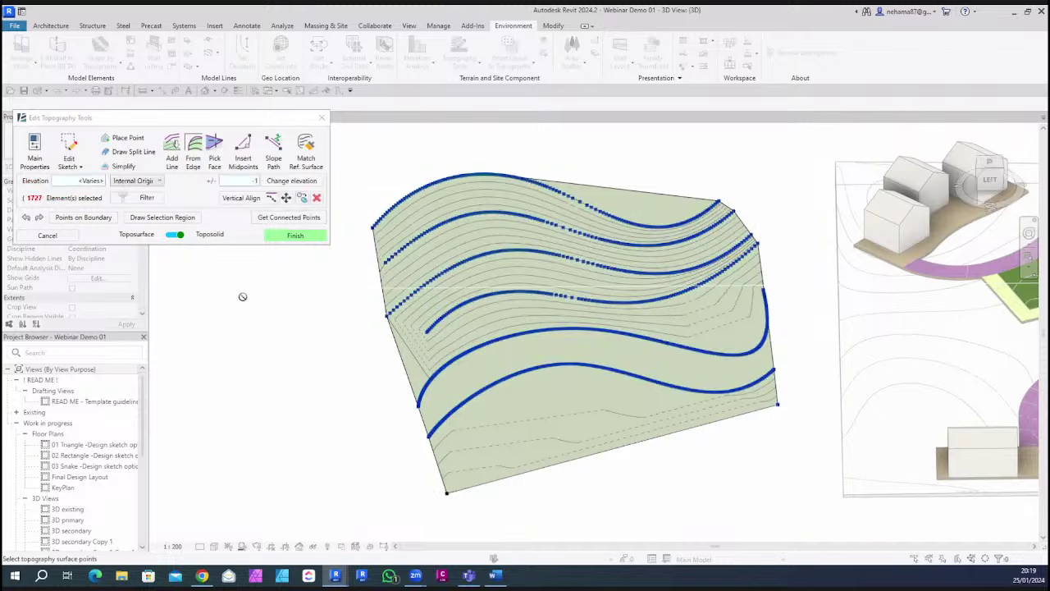
pyautogui.click(146, 198)
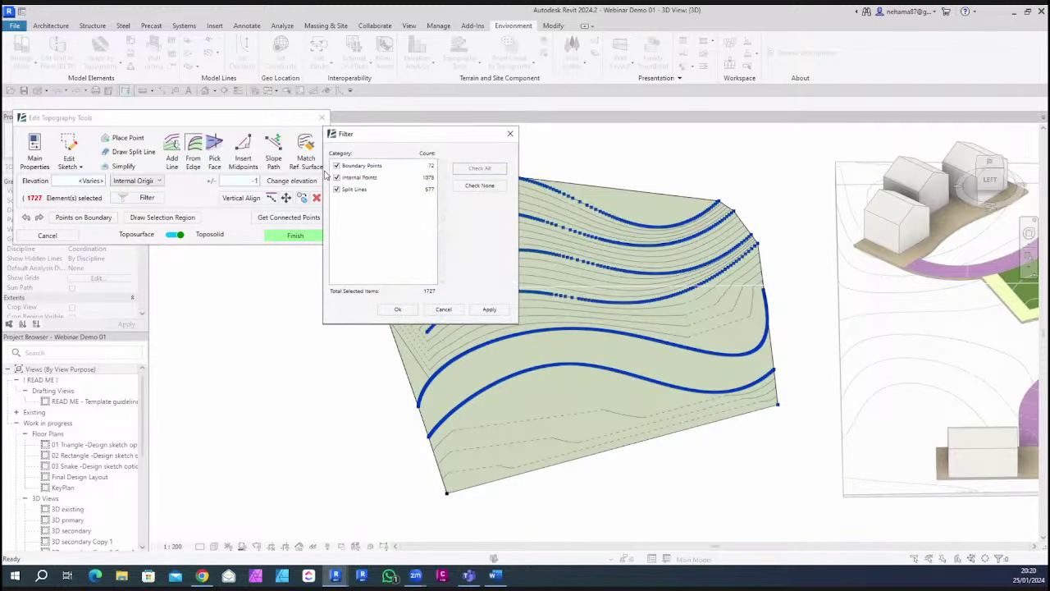
pyautogui.click(336, 166)
pyautogui.click(336, 177)
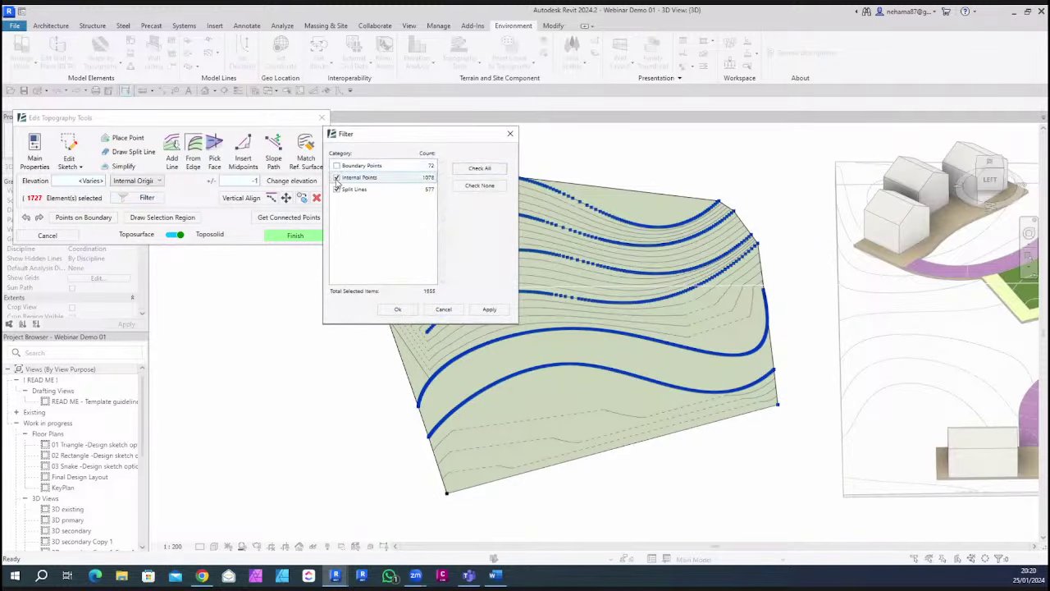
pyautogui.click(398, 309)
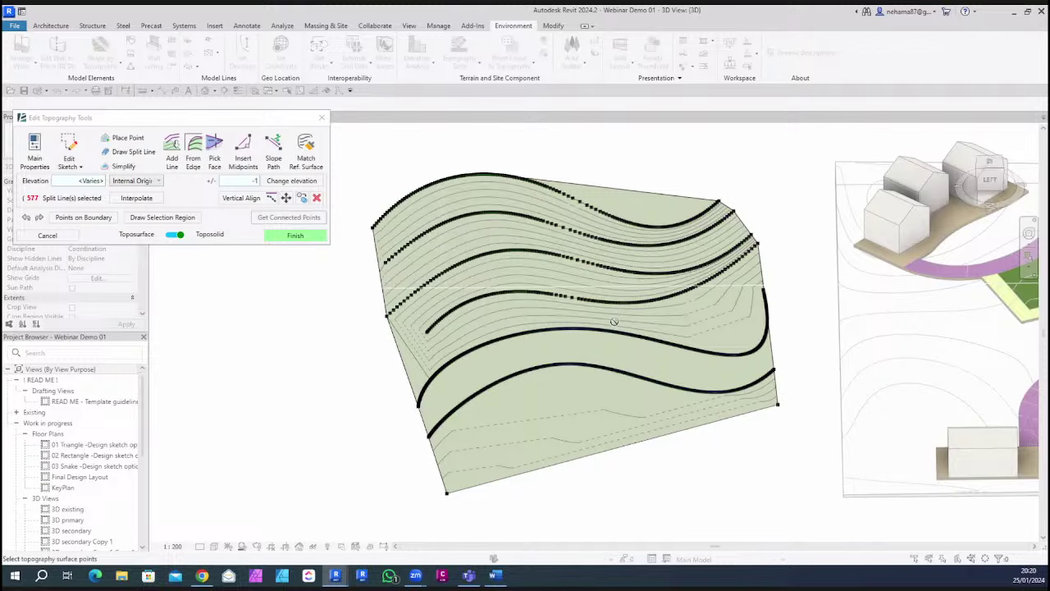
pyautogui.scroll(5, 613, 324)
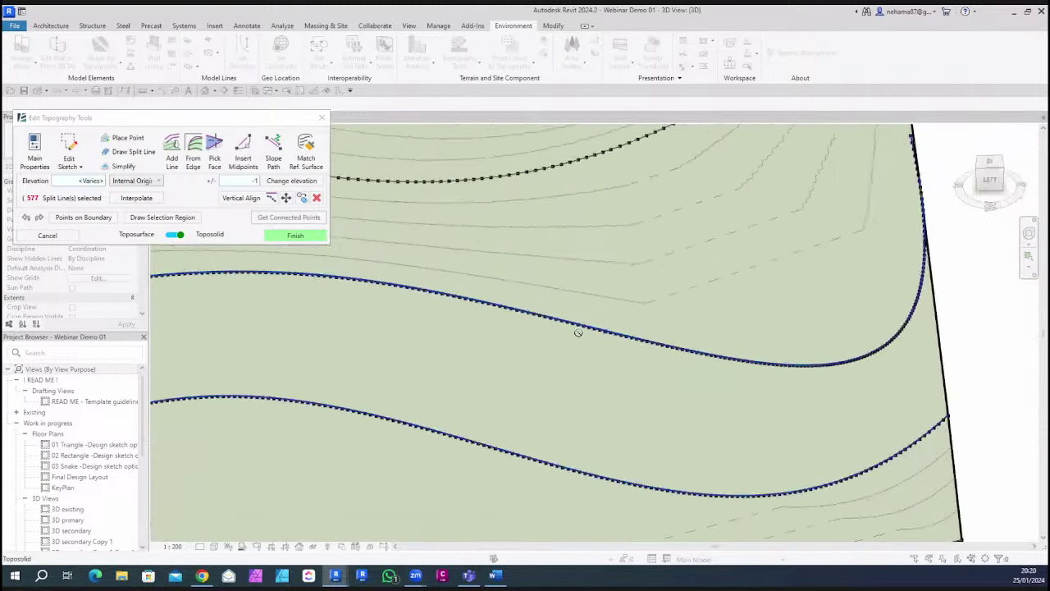
pyautogui.scroll(4, 576, 330)
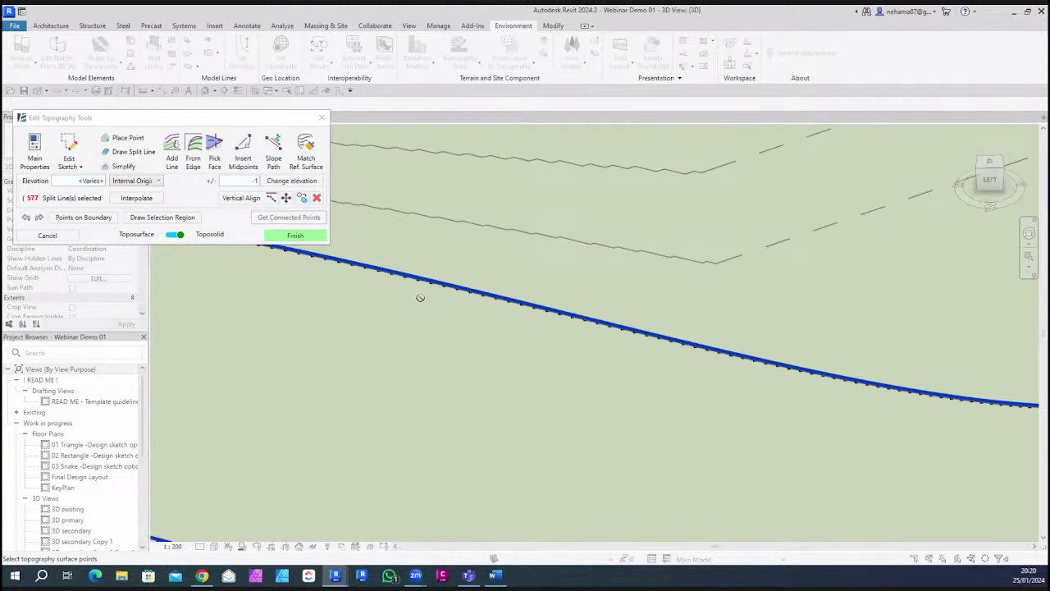
pyautogui.scroll(-6, 418, 295)
pyautogui.scroll(-8, 579, 317)
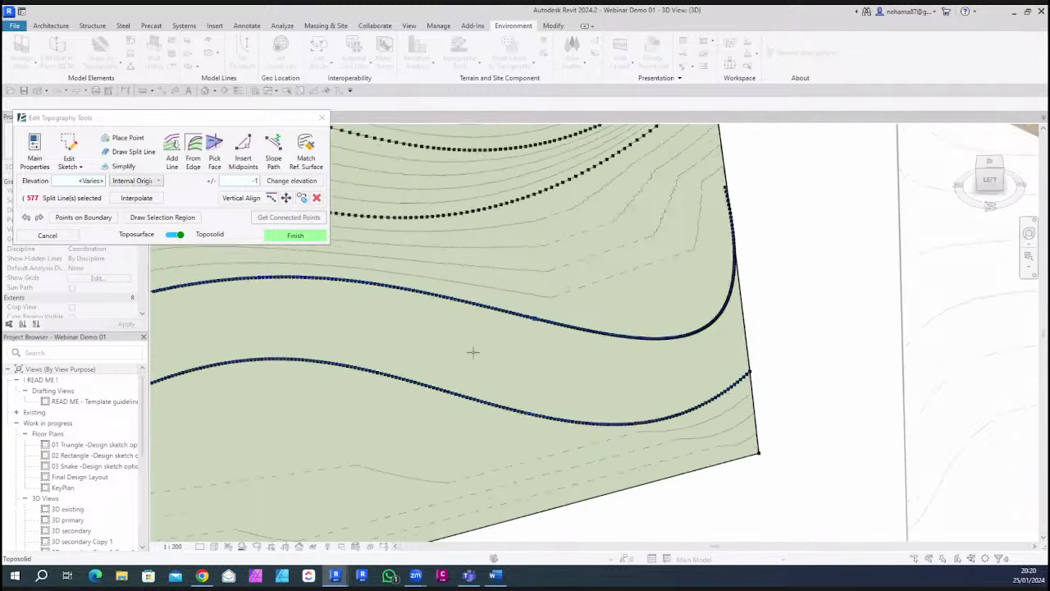
pyautogui.moveTo(406, 288); pyautogui.dragTo(492, 320, button='middle')
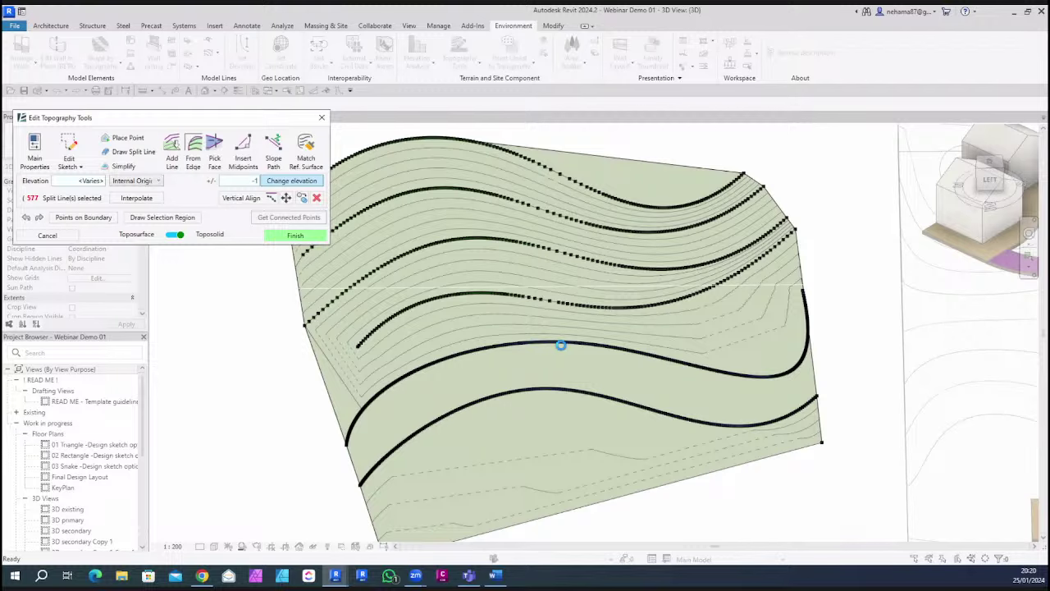
# Lower the selected split lines by -1 and finish the topography edit
pyautogui.click(603, 337)
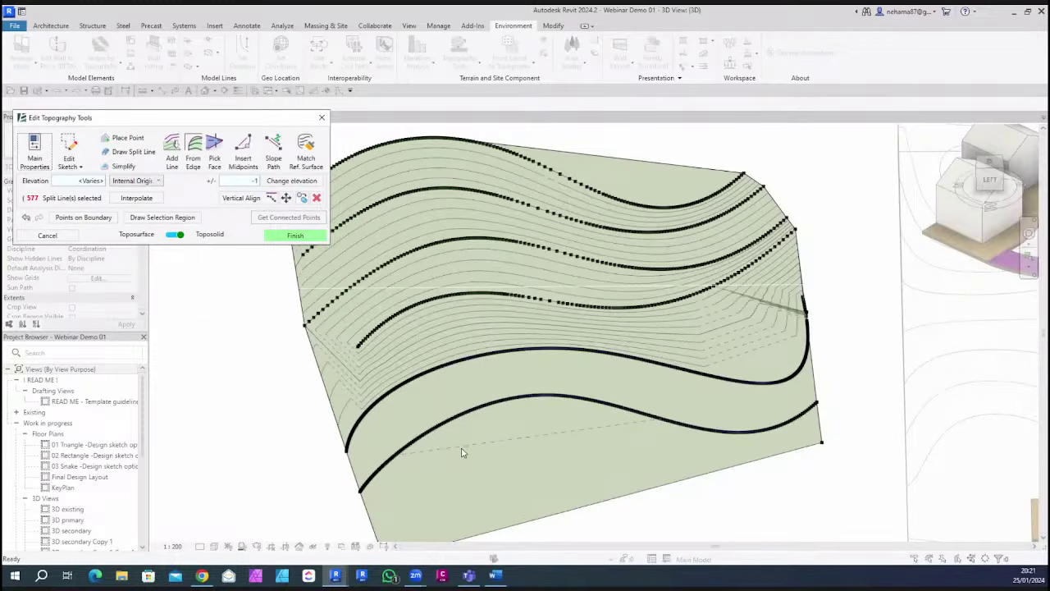
pyautogui.click(297, 236)
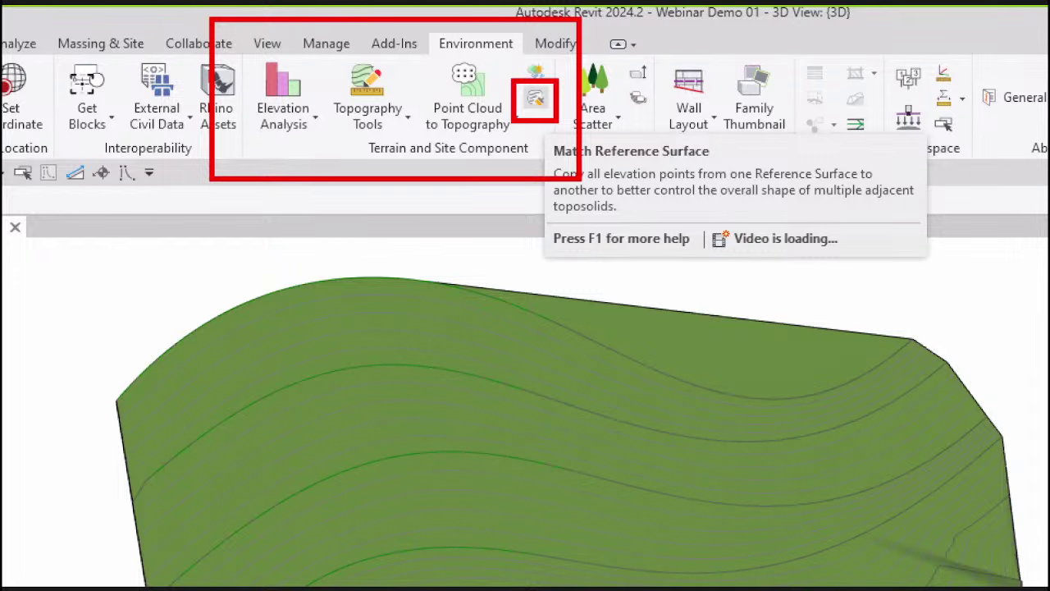
# Temporarily isolate the right-hand building and its site toposolids with HI
pyautogui.moveTo(537, 130); pyautogui.dragTo(519, 251)
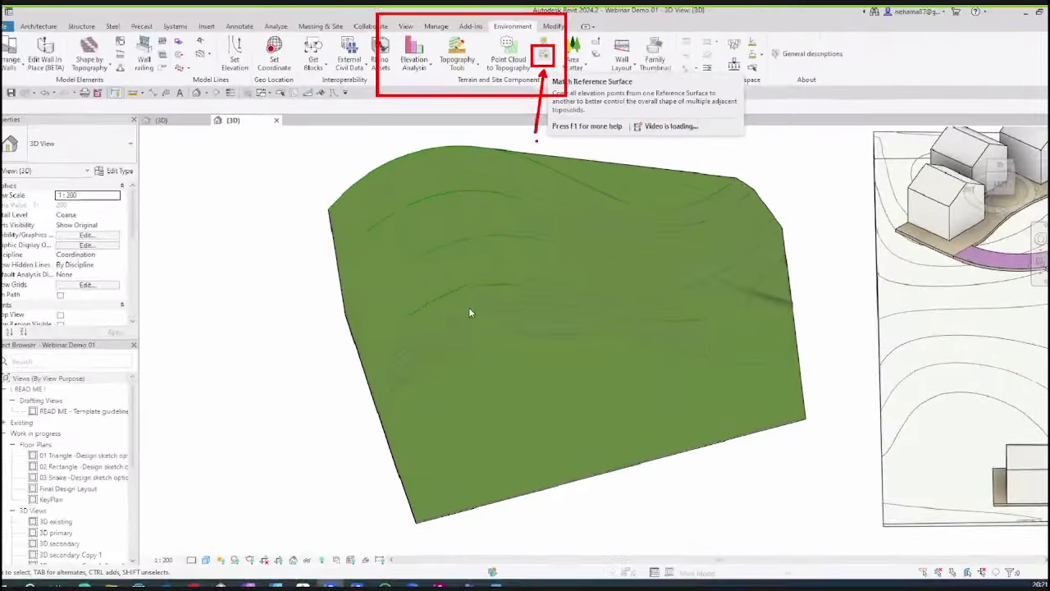
pyautogui.moveTo(468, 307)
pyautogui.keyDown('shift'); pyautogui.mouseDown(button='middle')
pyautogui.moveTo(774, 418)
pyautogui.moveTo(495, 391)
pyautogui.mouseUp(button='middle'); pyautogui.keyUp('shift')
pyautogui.scroll(6, 733, 388)
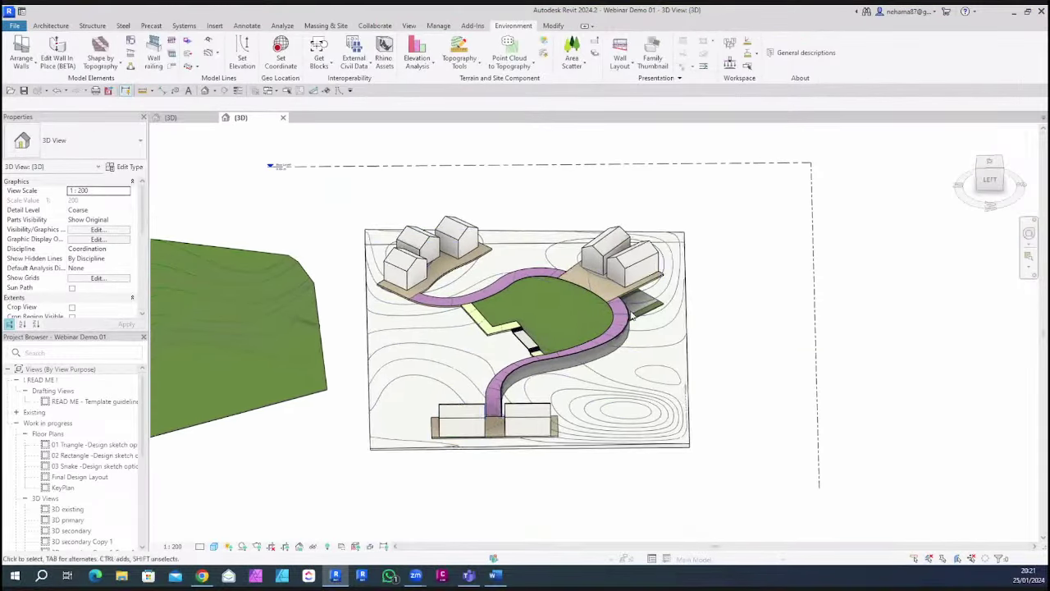
pyautogui.keyDown('shift'); pyautogui.moveTo(733, 388); pyautogui.dragTo(804, 398, button='middle'); pyautogui.keyUp('shift')
pyautogui.scroll(-5, 722, 353)
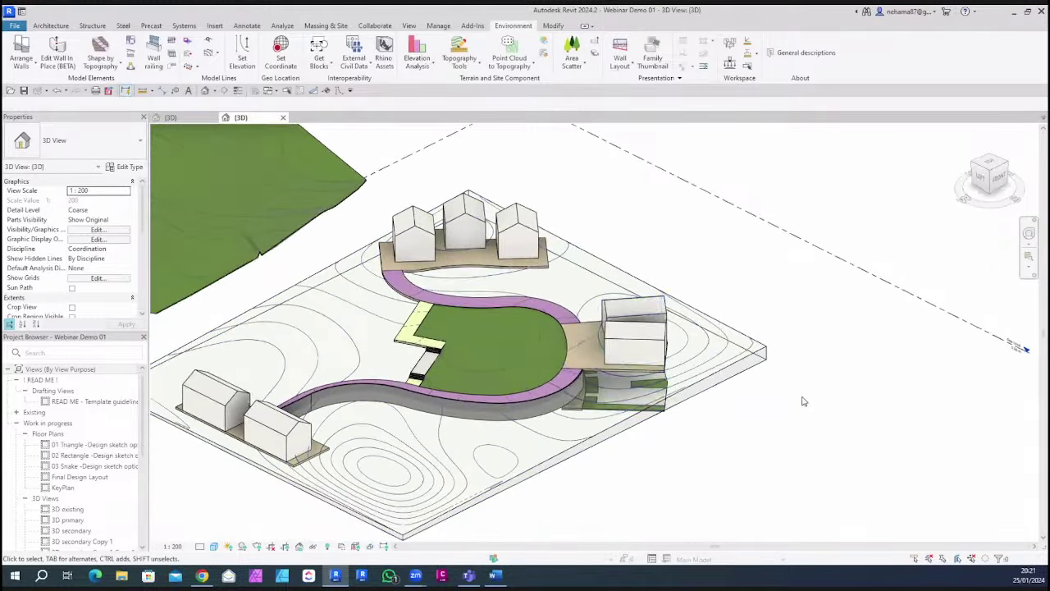
pyautogui.moveTo(542, 275); pyautogui.dragTo(803, 410)
pyautogui.press('h')
pyautogui.press('i')
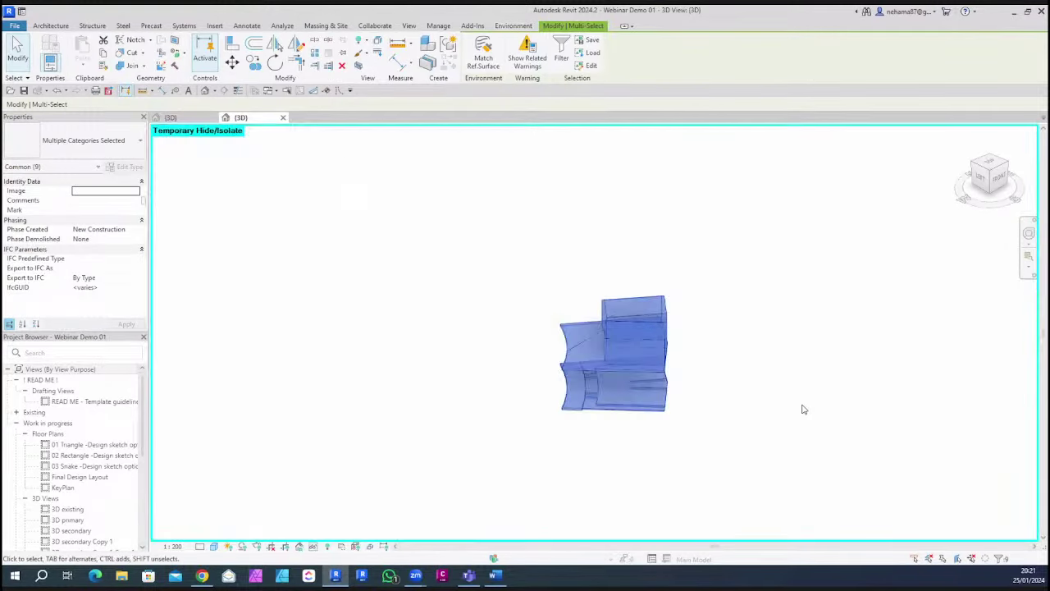
# Select the six lower green toposolids beneath the isolated houses
pyautogui.click(745, 424)
pyautogui.keyDown('shift'); pyautogui.moveTo(541, 440); pyautogui.dragTo(636, 413, button='middle'); pyautogui.keyUp('shift')
pyautogui.scroll(3, 465, 229)
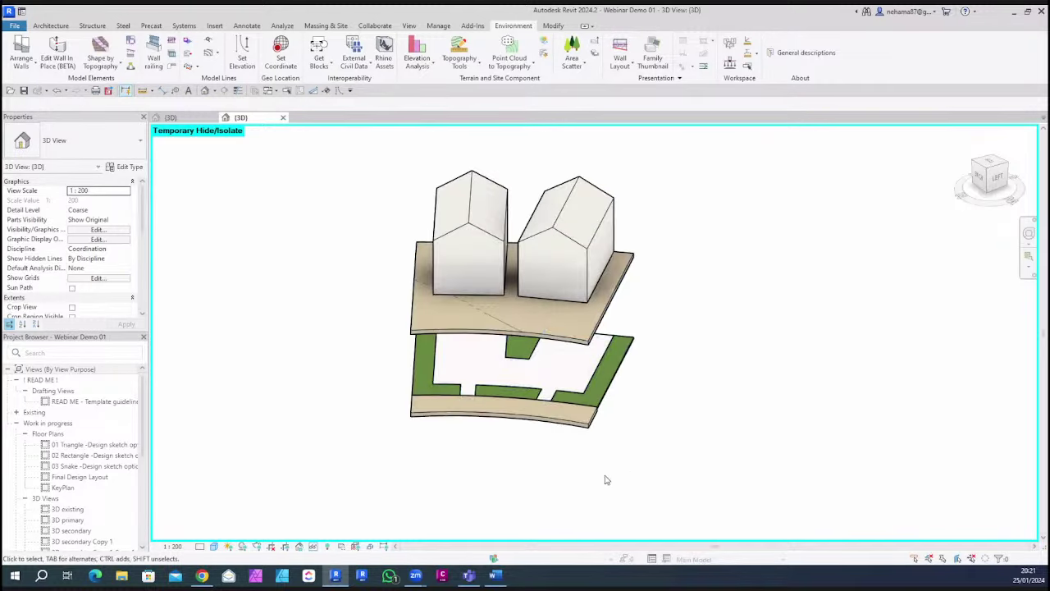
pyautogui.moveTo(604, 478); pyautogui.dragTo(614, 454, button='middle')
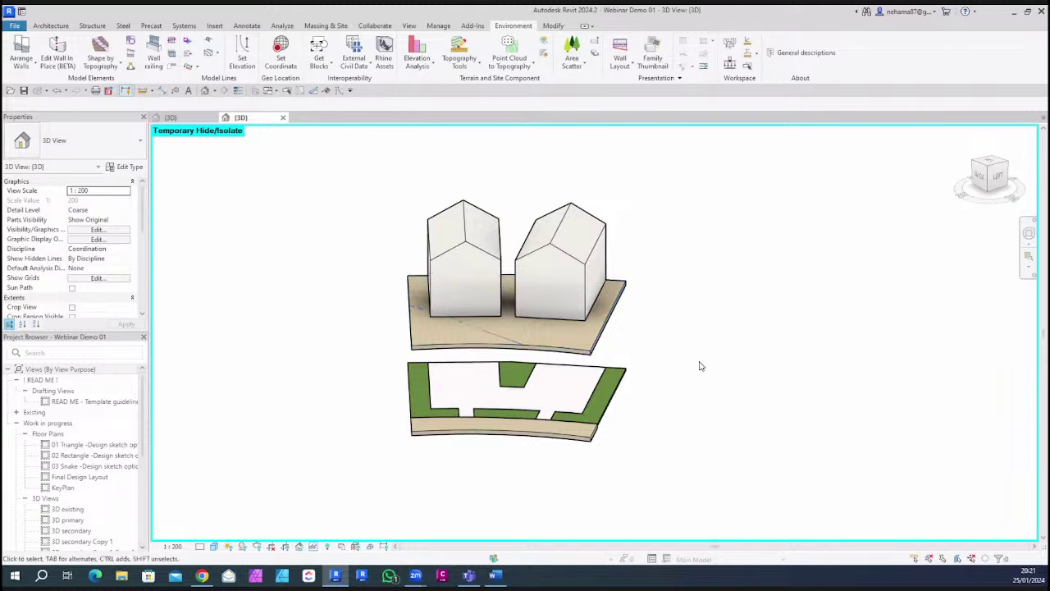
pyautogui.moveTo(698, 361); pyautogui.dragTo(343, 456)
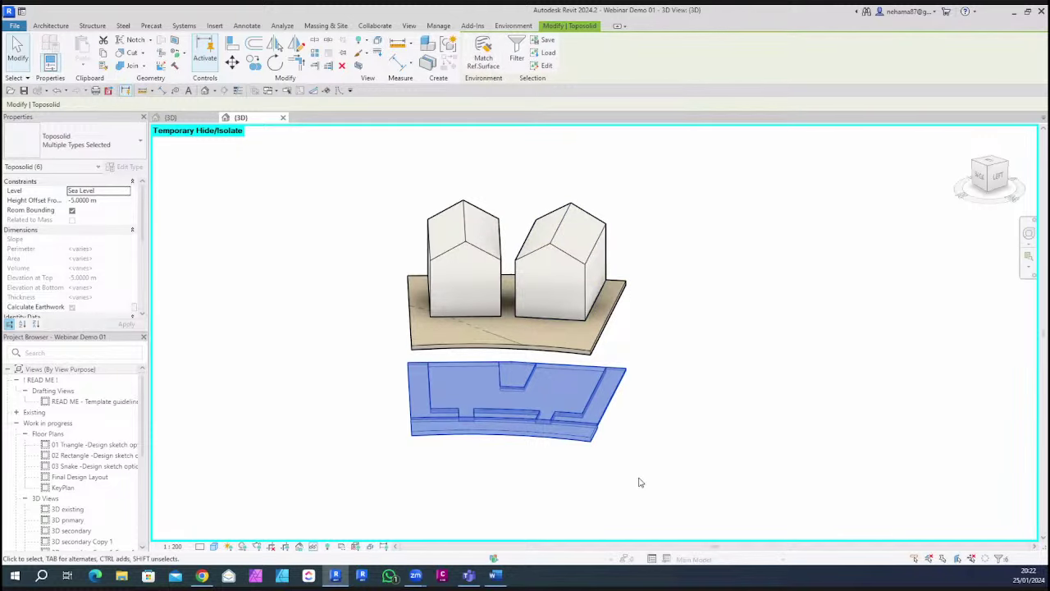
# Match the lower toposolid to the tan pad's surface using Match Ref. Surface
pyautogui.click(483, 51)
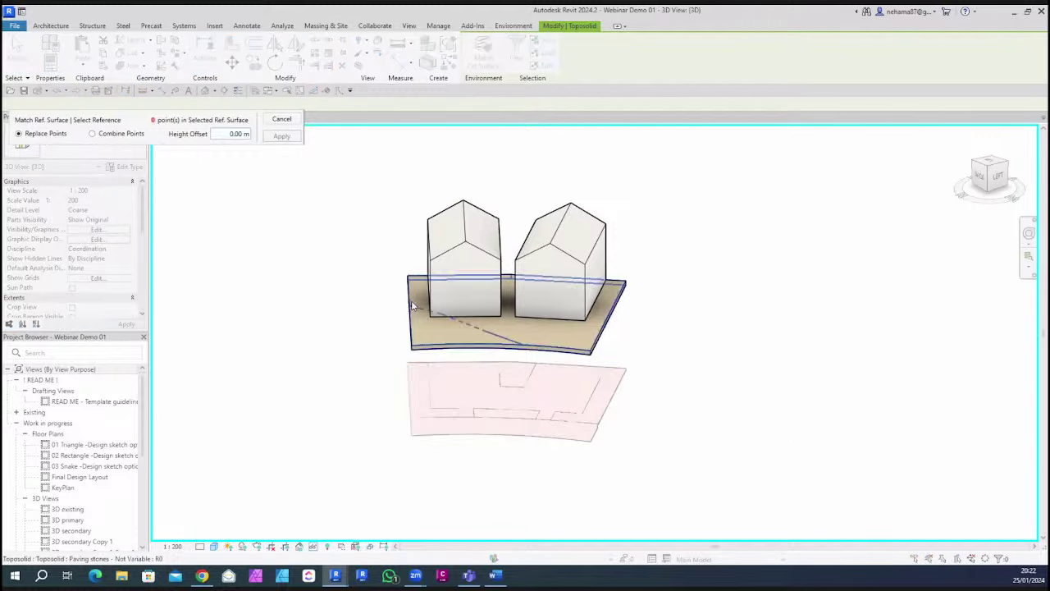
pyautogui.scroll(2, 646, 335)
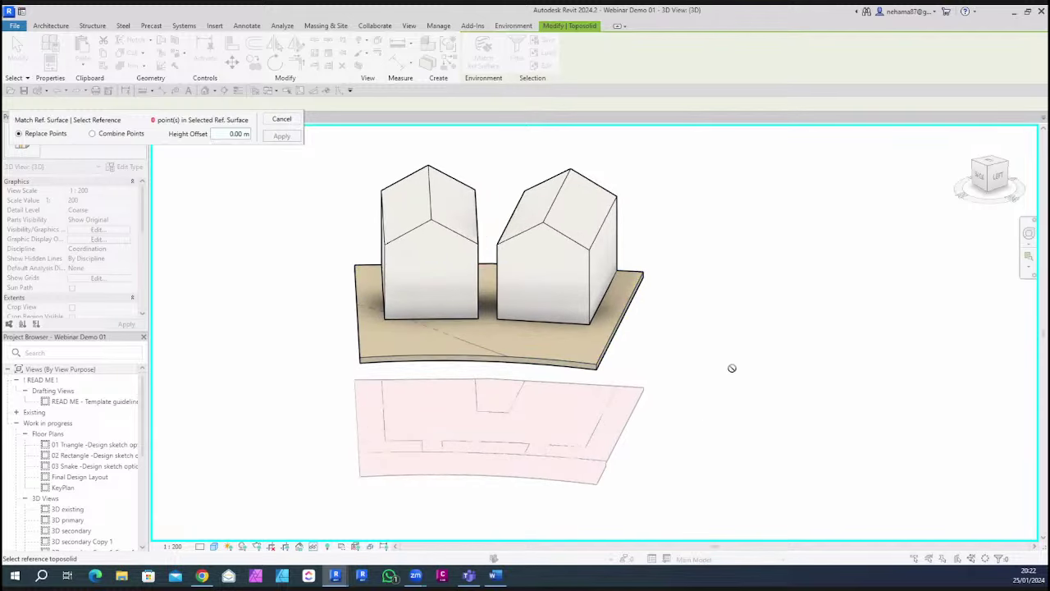
pyautogui.scroll(-1, 732, 369)
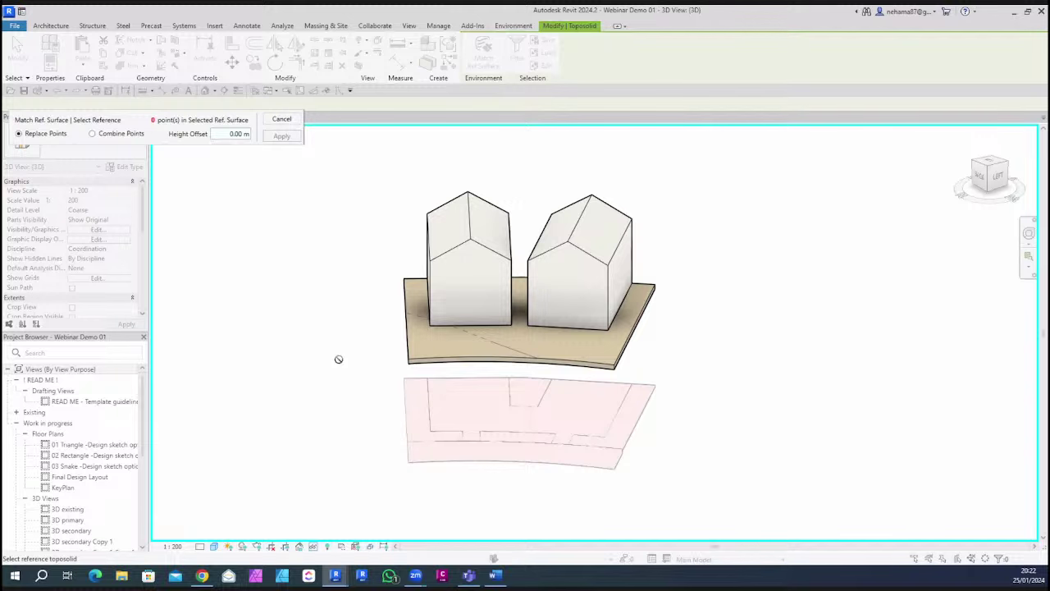
pyautogui.click(506, 346)
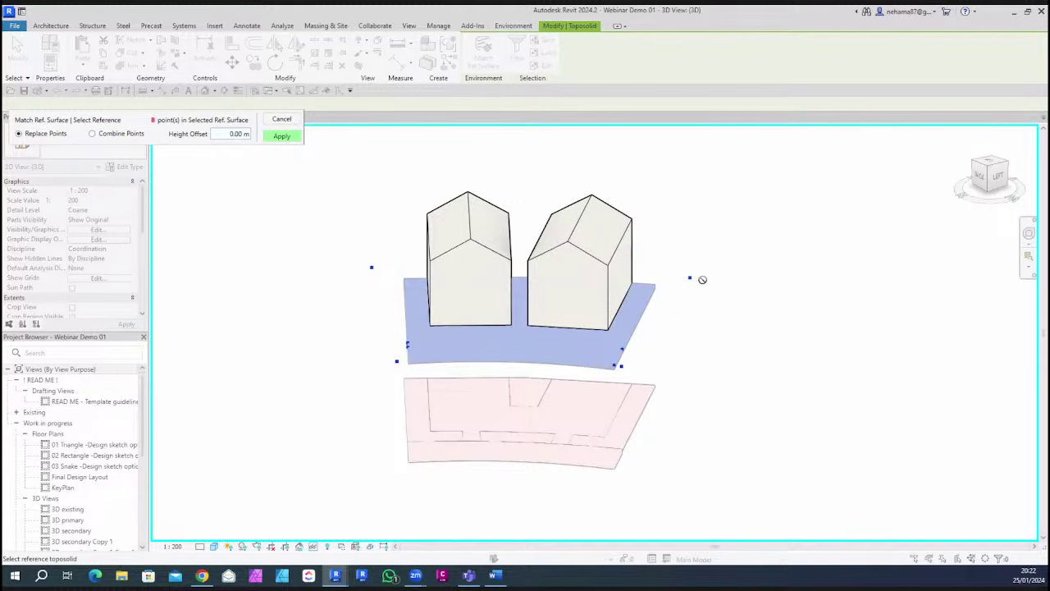
pyautogui.scroll(2, 698, 280)
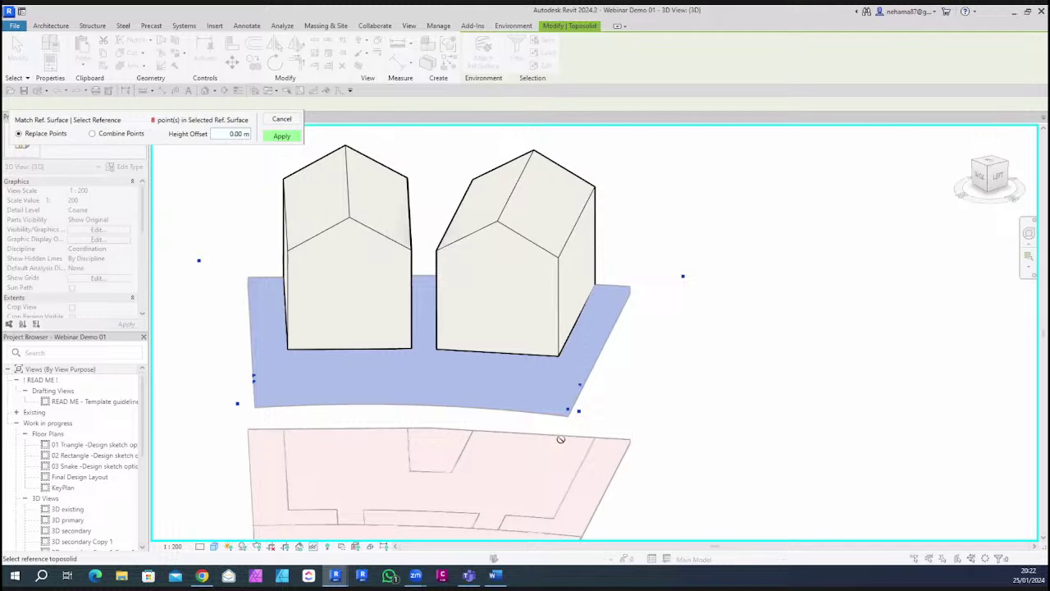
pyautogui.scroll(-2, 574, 410)
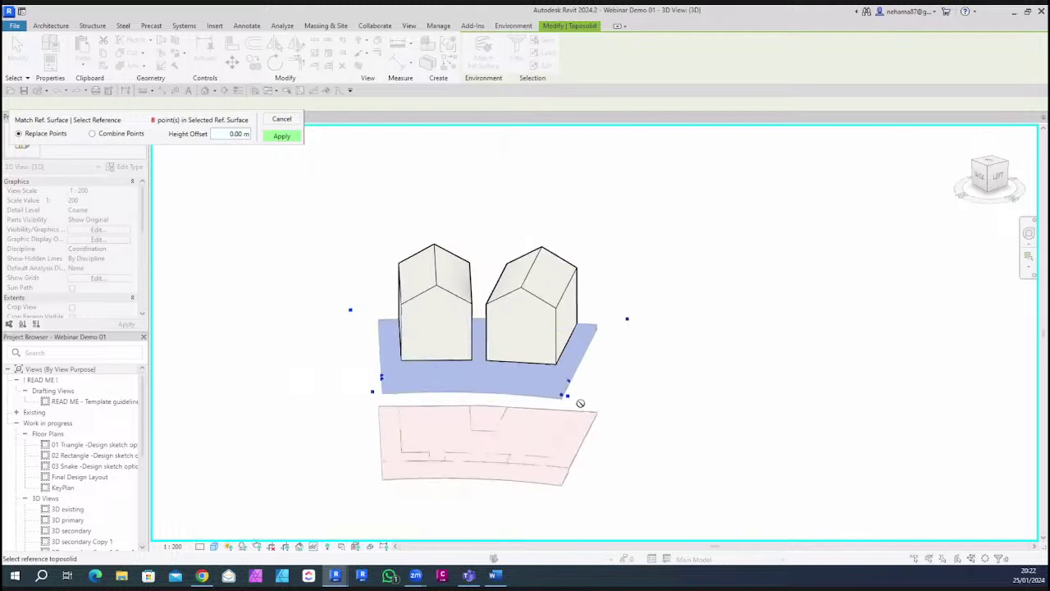
pyautogui.click(281, 136)
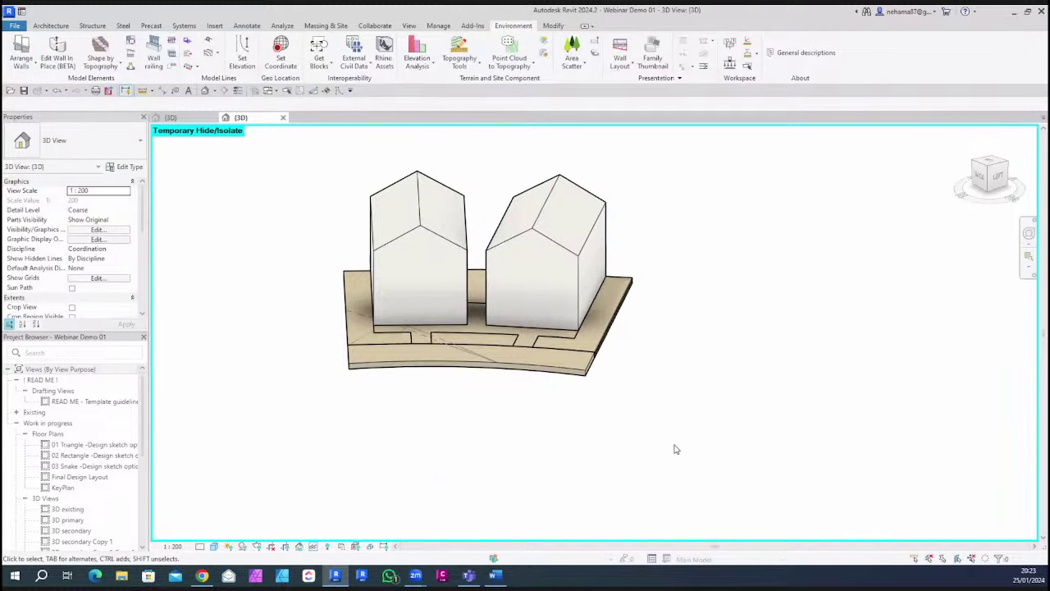
# Rehost both right-hand houses onto the reshaped toposolid with Pick New Host
pyautogui.scroll(4, 408, 252)
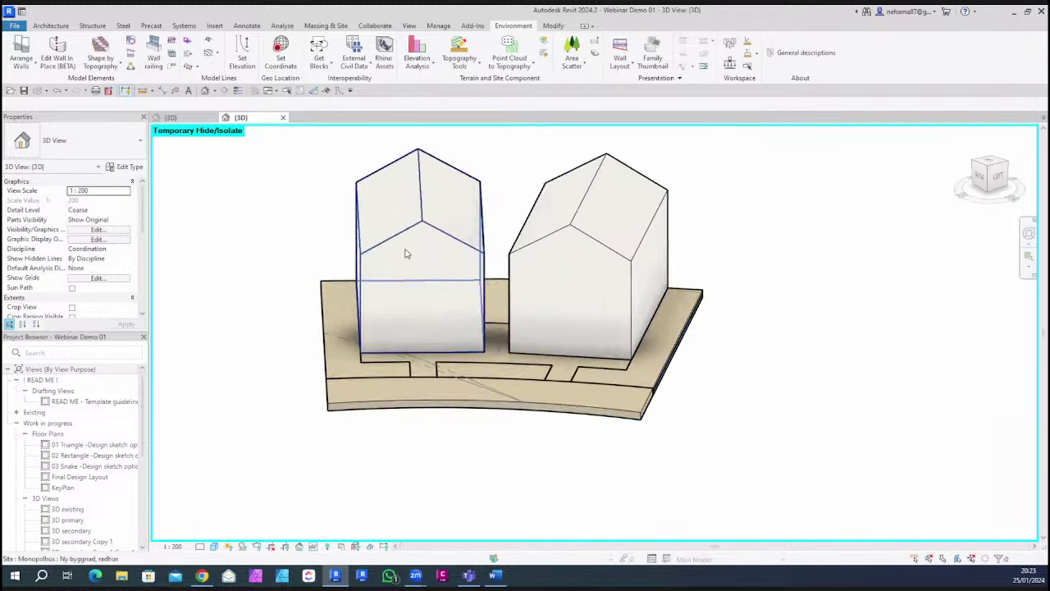
pyautogui.click(490, 418)
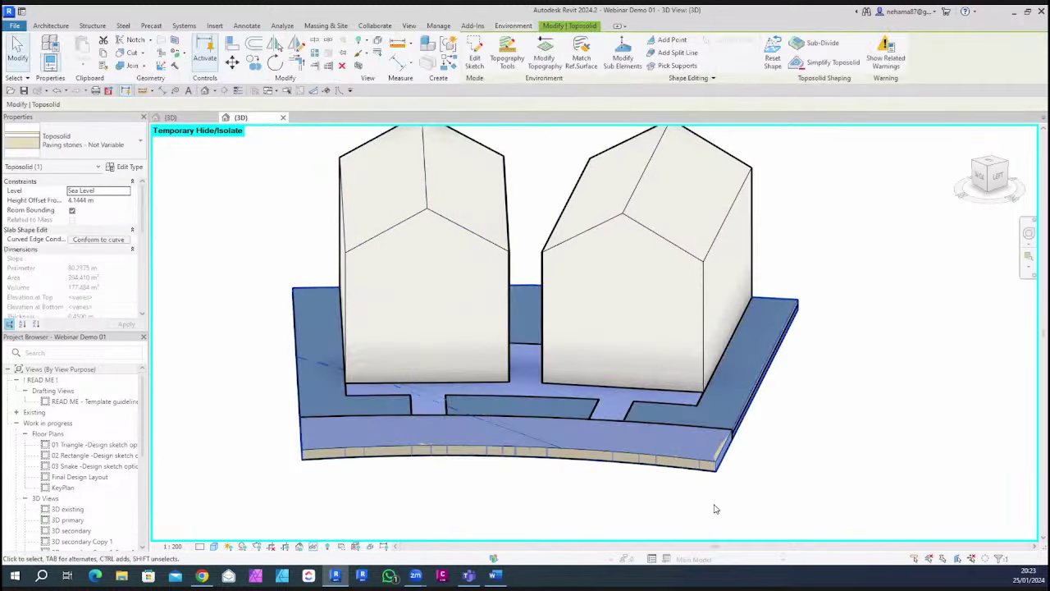
pyautogui.click(715, 506)
pyautogui.click(628, 245)
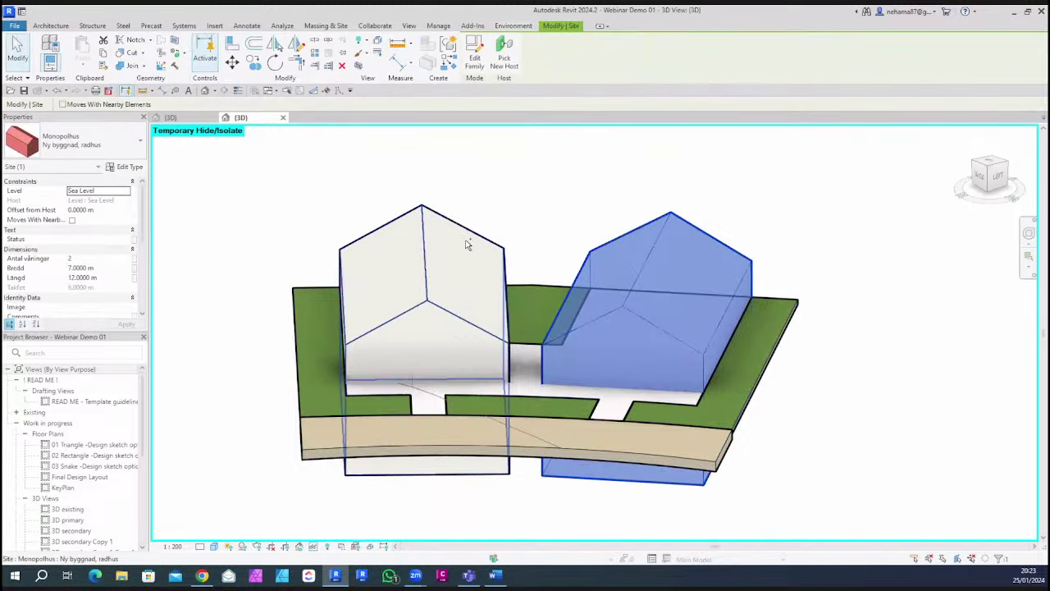
pyautogui.keyDown('ctrl'); pyautogui.click(466, 240); pyautogui.keyUp('ctrl')
pyautogui.click(500, 53)
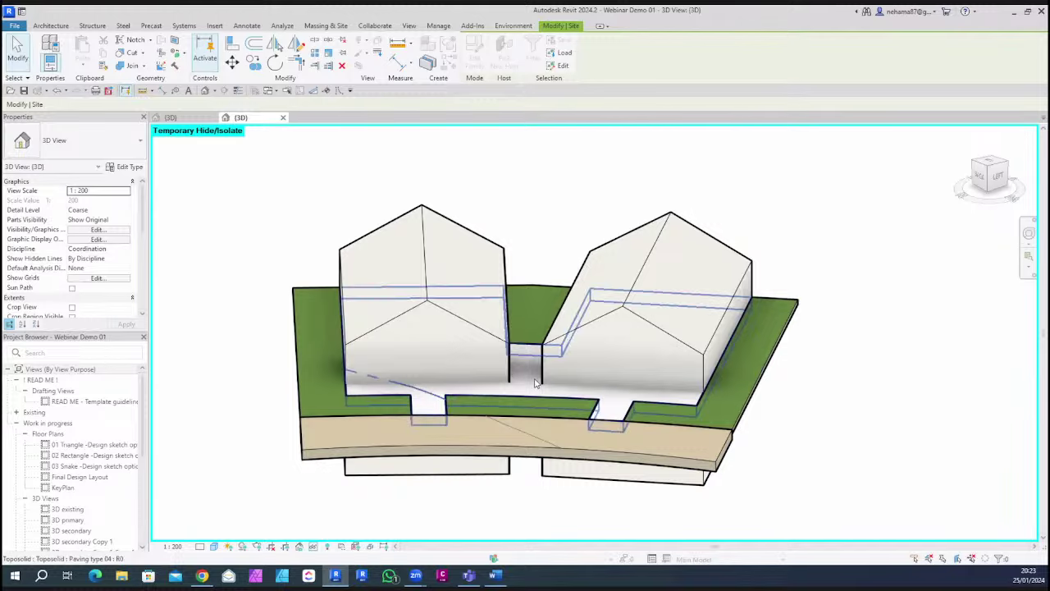
pyautogui.click(507, 373)
pyautogui.click(869, 468)
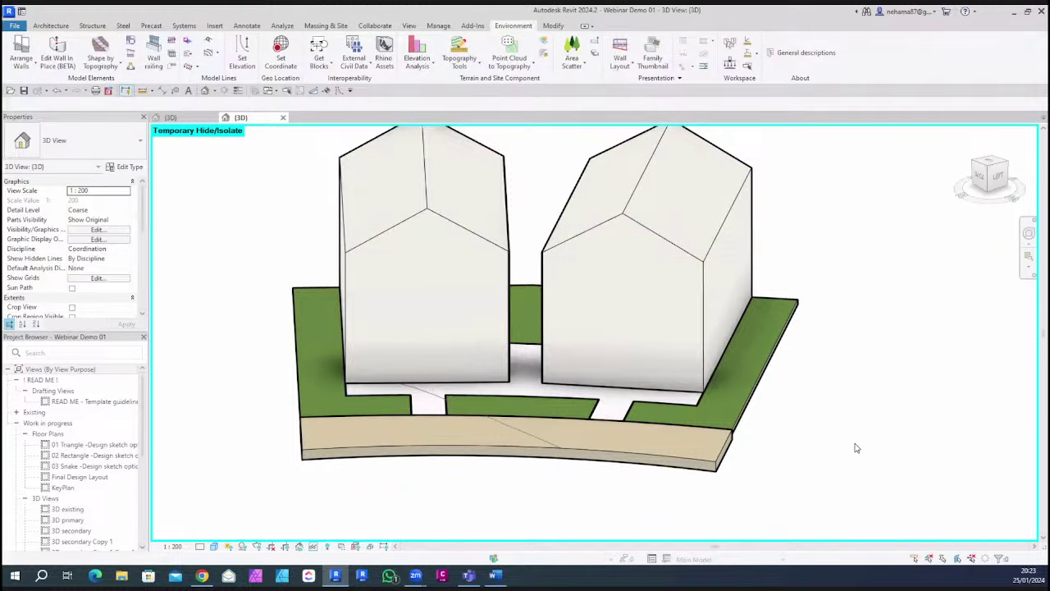
# Reset temporary isolation with HR and orbit out to view the whole site
pyautogui.press('h')
pyautogui.press('r')
pyautogui.scroll(-5, 857, 449)
pyautogui.keyDown('shift'); pyautogui.moveTo(857, 449); pyautogui.dragTo(998, 418, button='middle'); pyautogui.keyUp('shift')
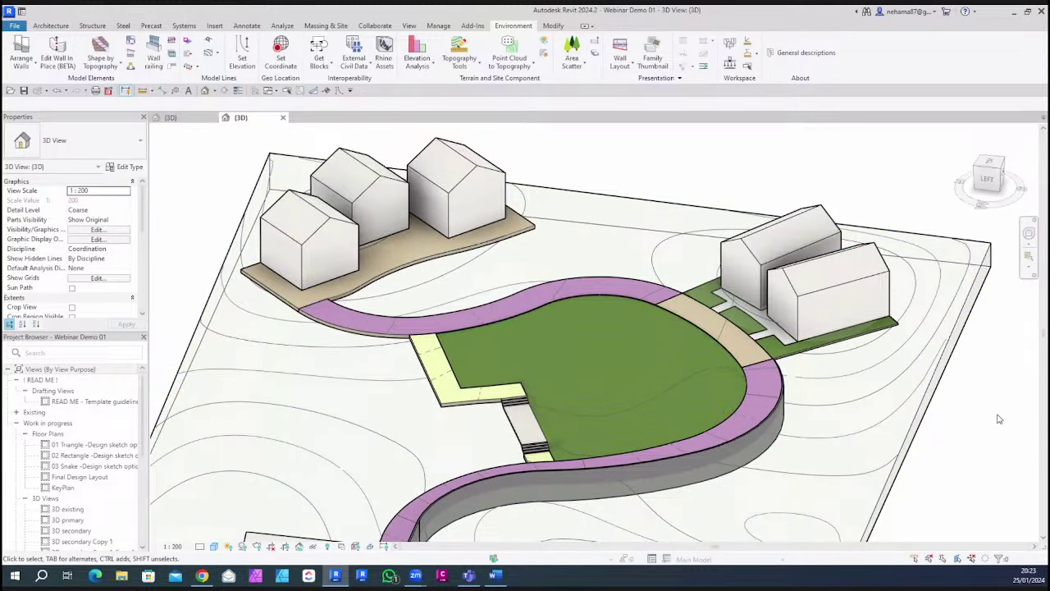
pyautogui.scroll(4, 968, 404)
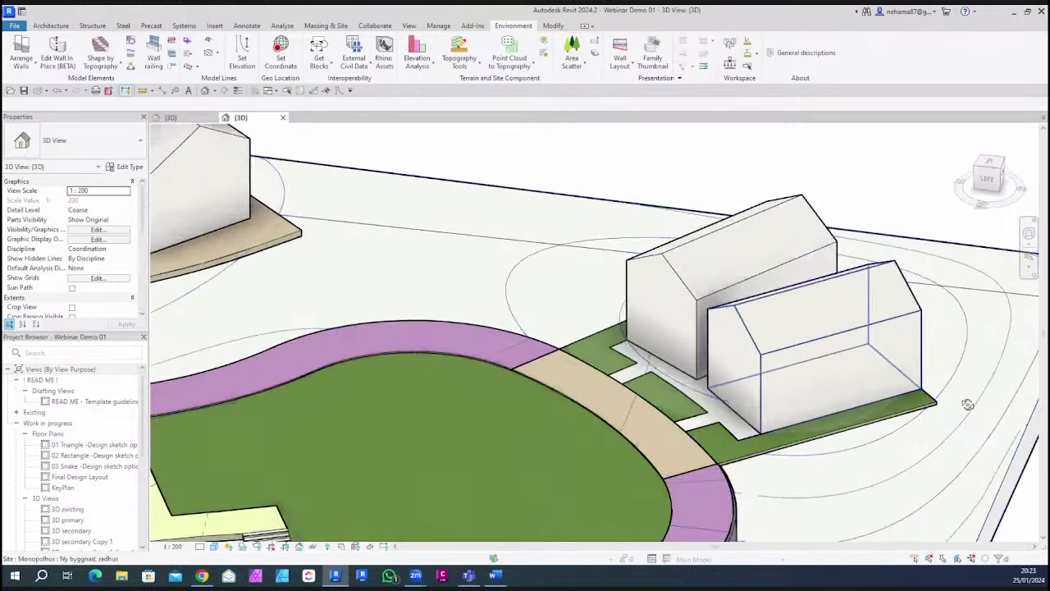
# Reshape the garden toposolid beside the houses to match the adjacent paving path's surface
pyautogui.scroll(-5, 968, 405)
pyautogui.keyDown('shift'); pyautogui.moveTo(968, 404); pyautogui.dragTo(562, 423, button='middle'); pyautogui.keyUp('shift')
pyautogui.scroll(5, 355, 322)
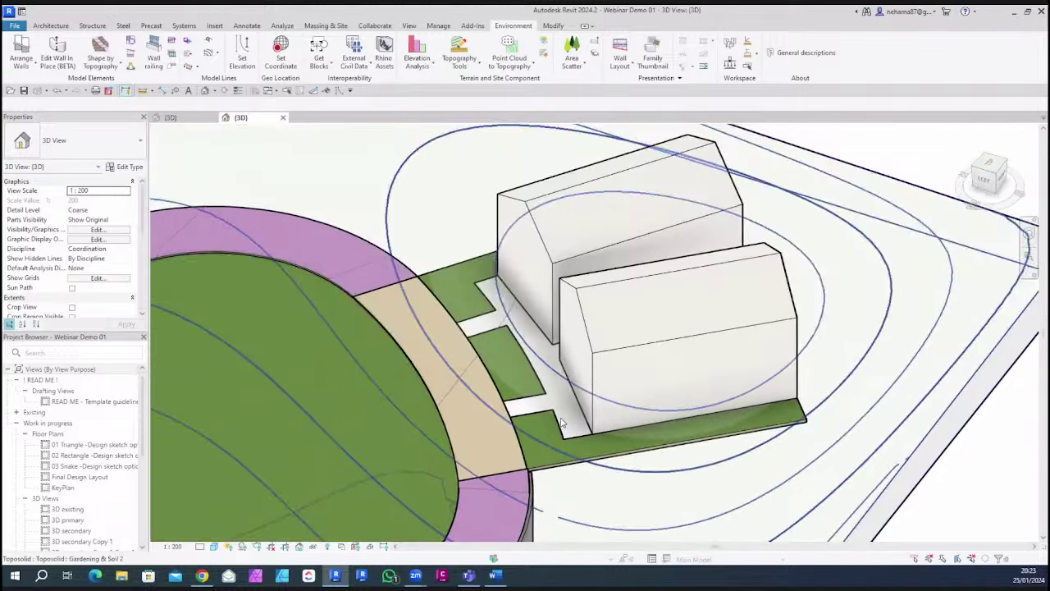
pyautogui.click(546, 54)
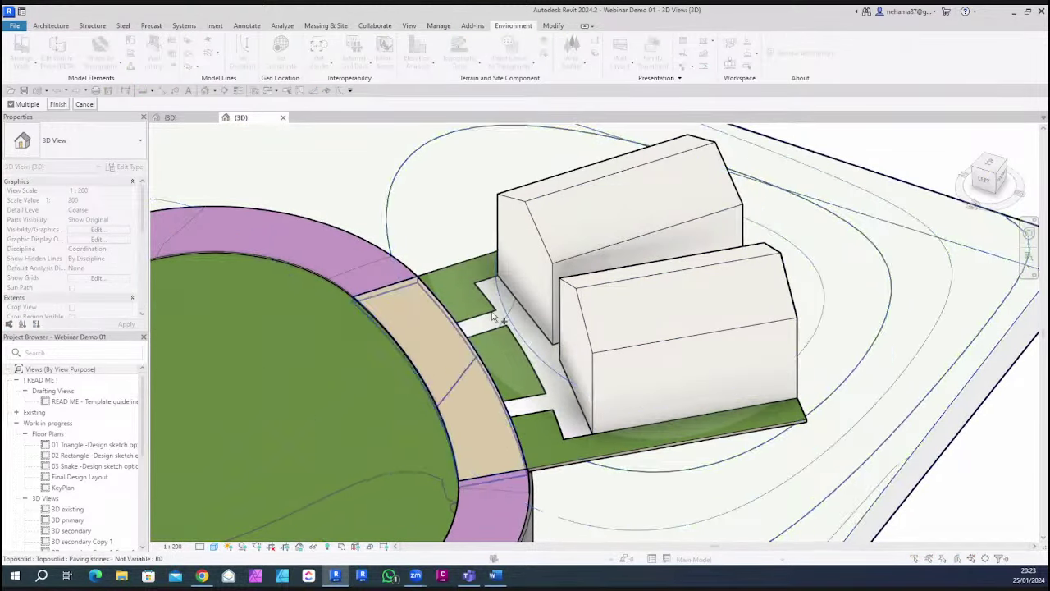
pyautogui.scroll(-3, 495, 333)
pyautogui.scroll(4, 496, 332)
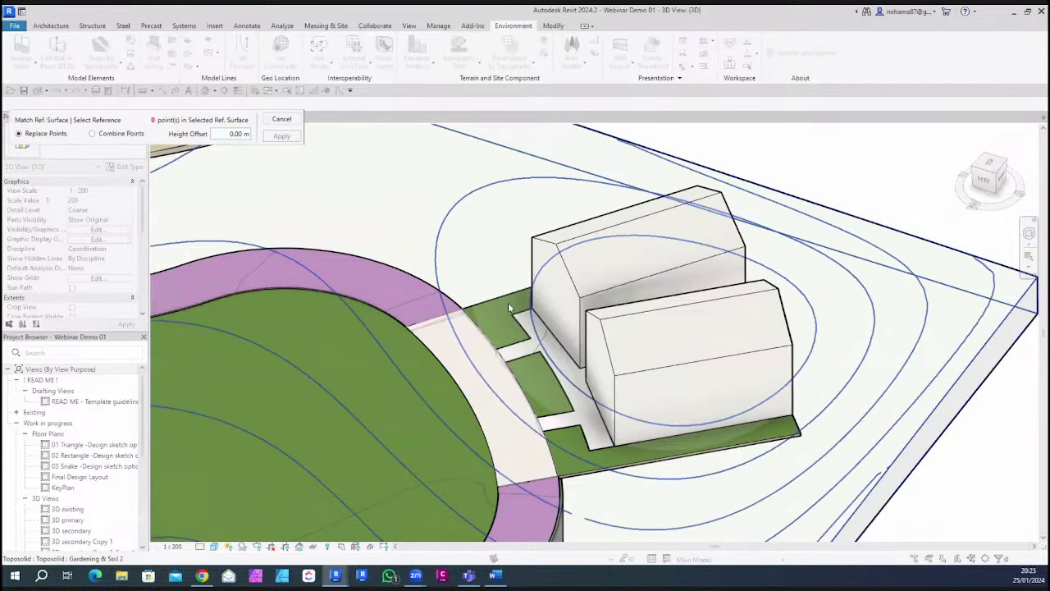
pyautogui.click(516, 330)
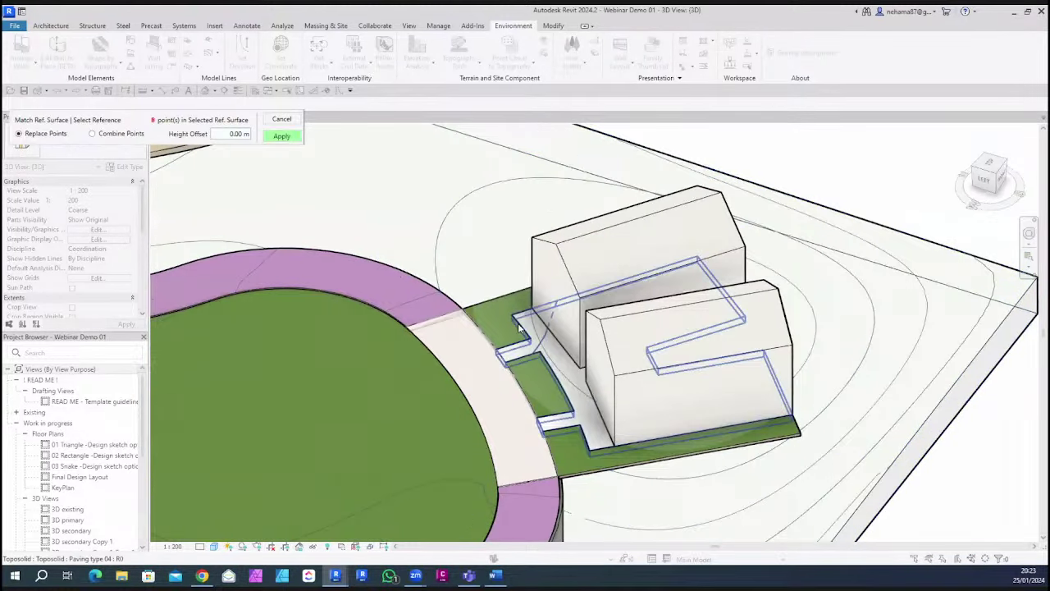
pyautogui.click(281, 135)
pyautogui.scroll(-8, 506, 337)
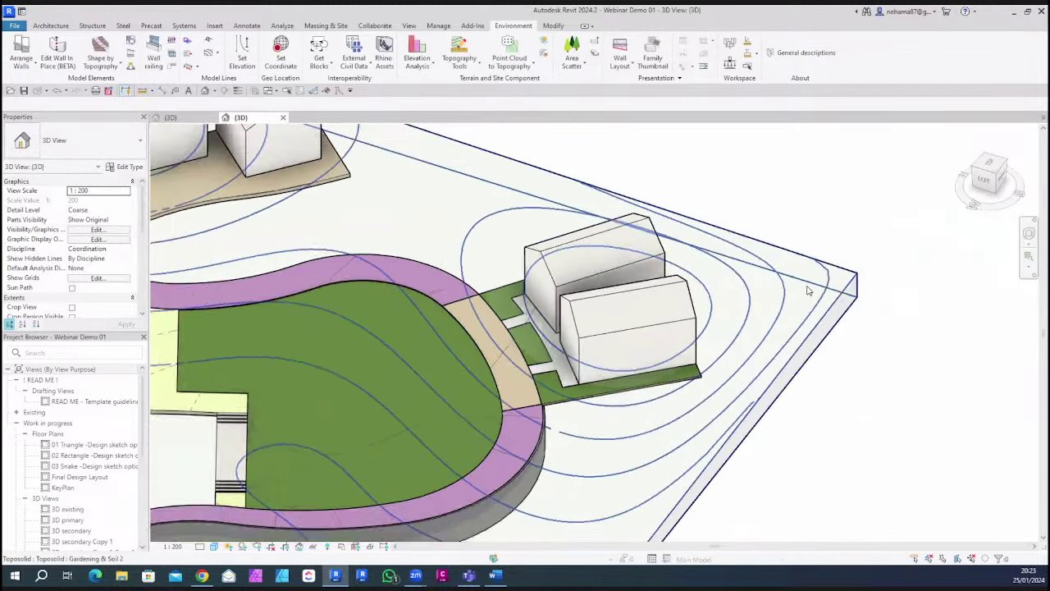
pyautogui.keyDown('shift'); pyautogui.moveTo(589, 486); pyautogui.dragTo(884, 477, button='middle'); pyautogui.keyUp('shift')
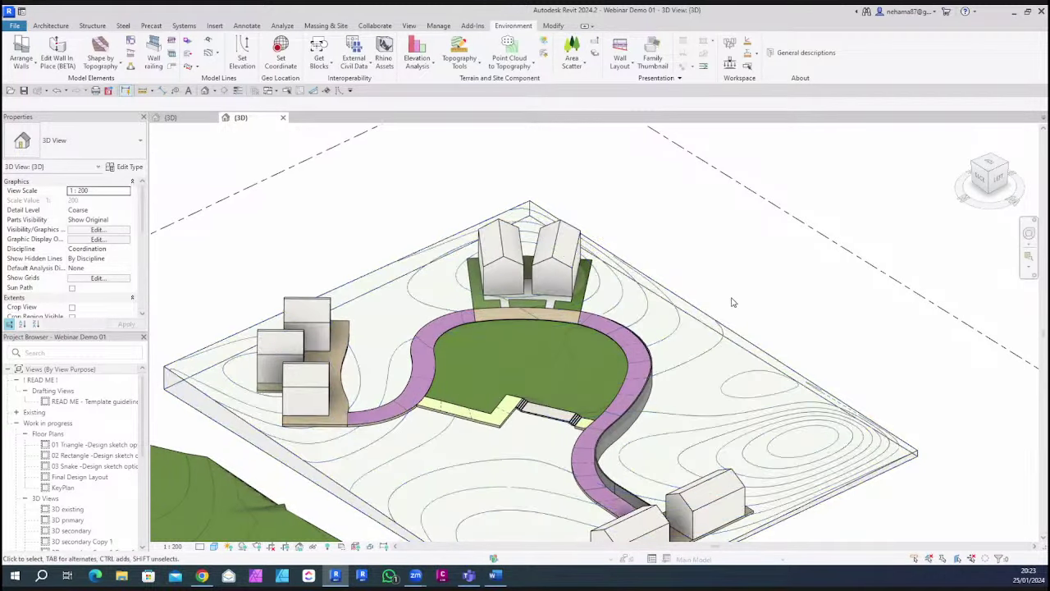
pyautogui.scroll(-1, 738, 307)
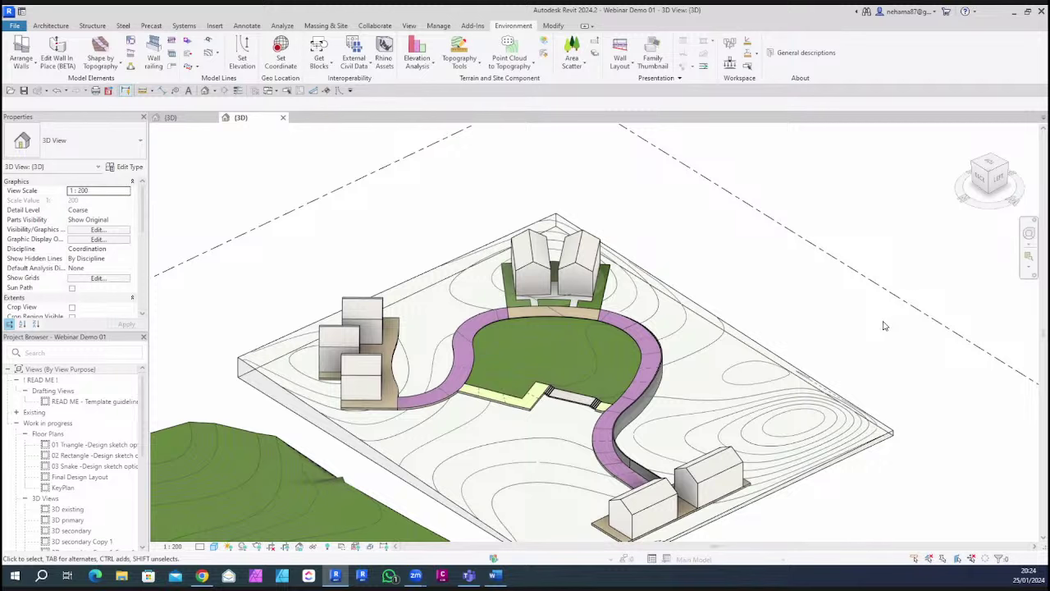
pyautogui.scroll(-3, 884, 326)
pyautogui.scroll(1, 574, 467)
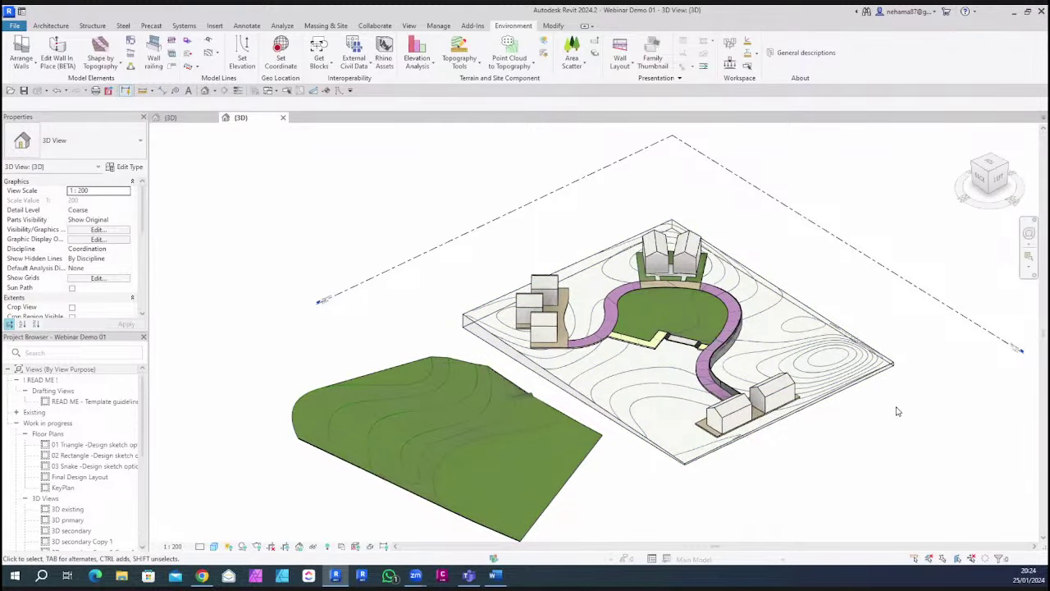
pyautogui.keyDown('shift'); pyautogui.moveTo(898, 411); pyautogui.dragTo(284, 118, button='middle'); pyautogui.keyUp('shift')
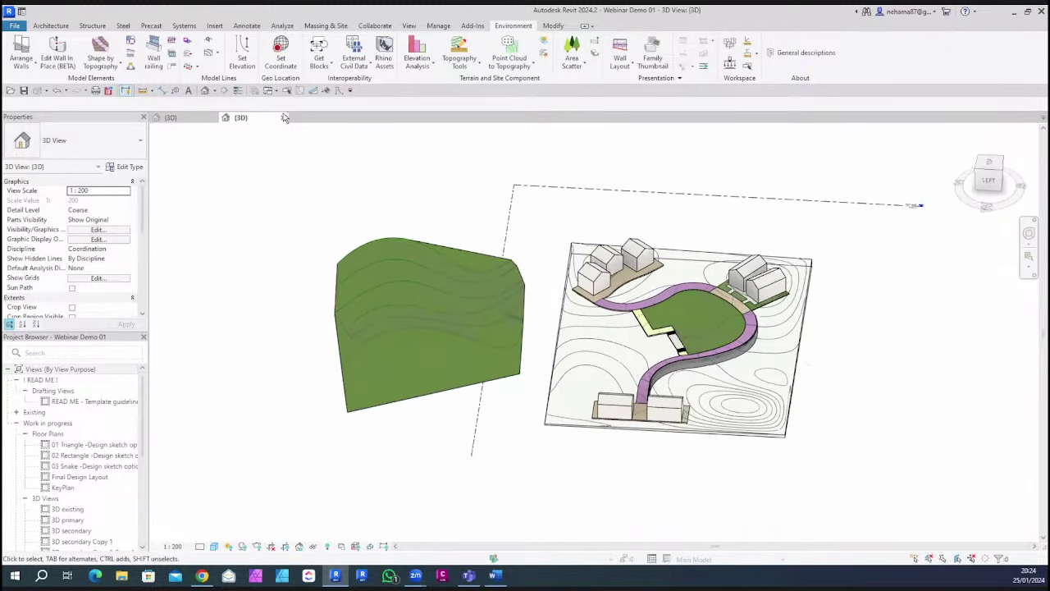
# Close Webinar Demo 01 without saving, then orbit the WEBINAR demo 02.01 garden model
pyautogui.click(283, 117)
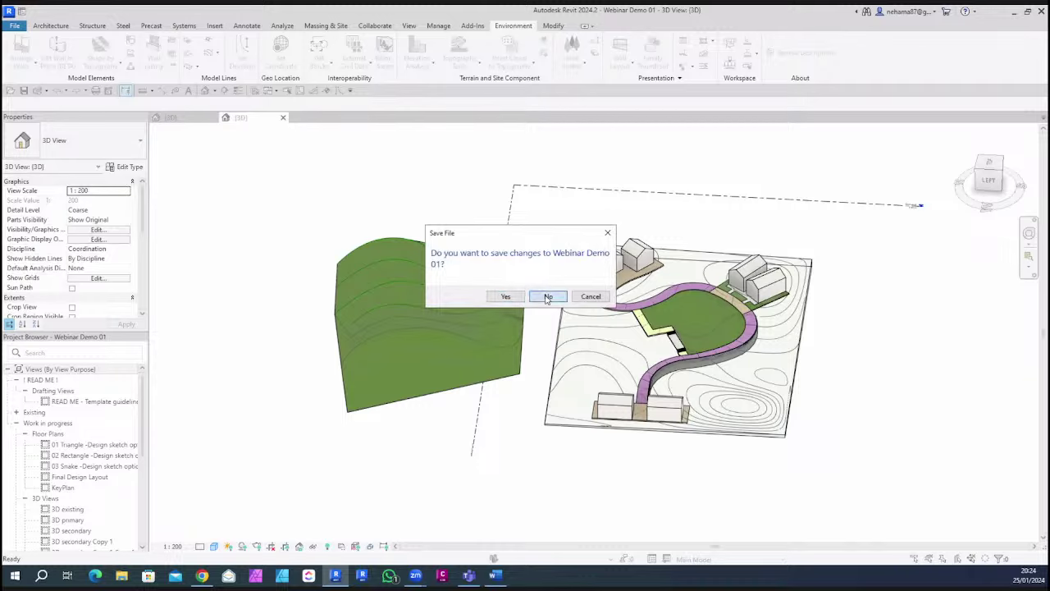
pyautogui.click(547, 297)
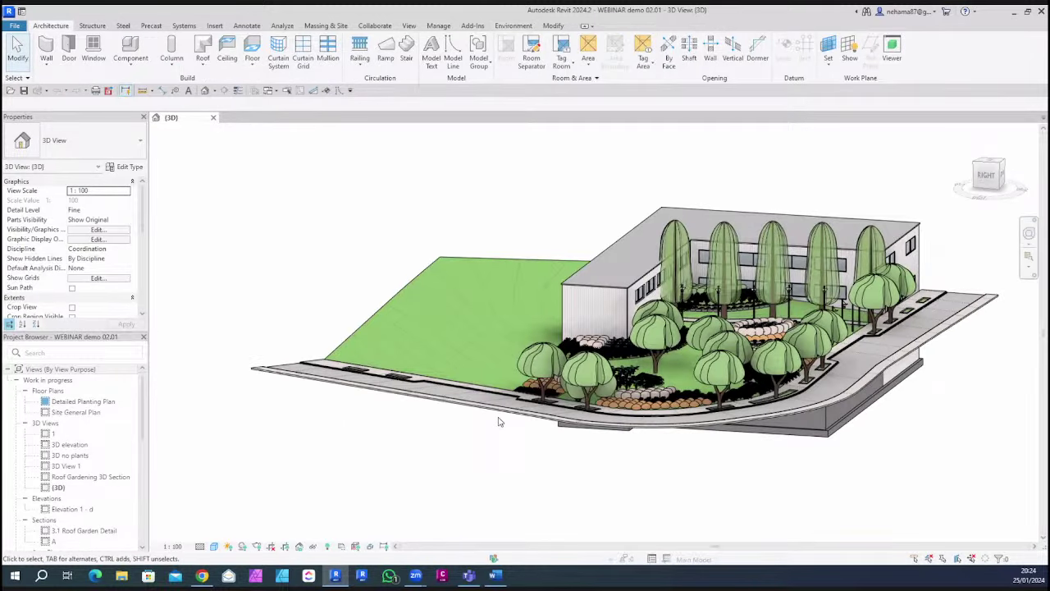
pyautogui.keyDown('shift'); pyautogui.moveTo(498, 422); pyautogui.dragTo(937, 498, button='middle'); pyautogui.keyUp('shift')
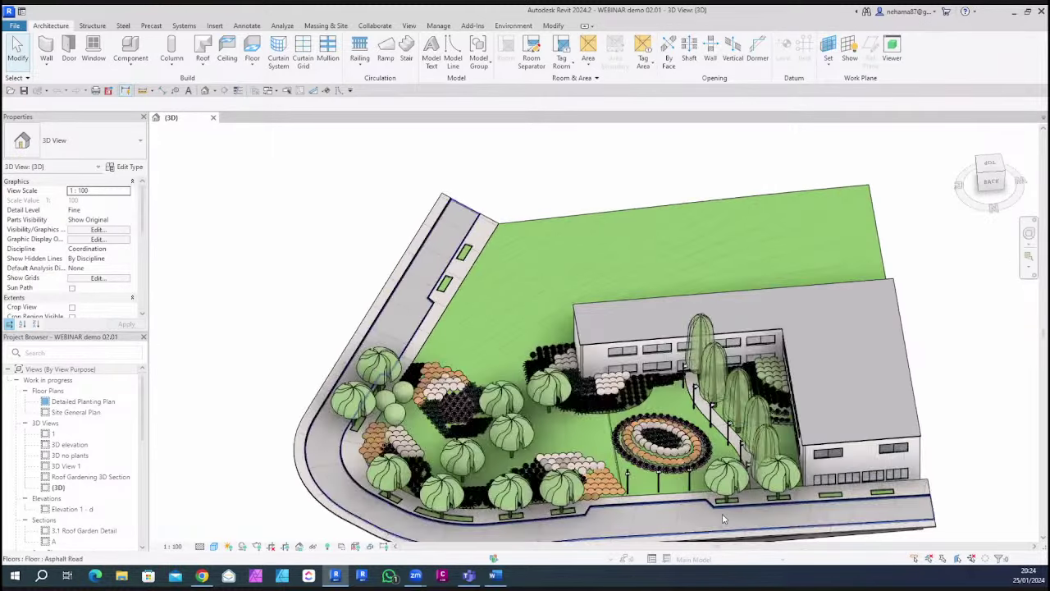
pyautogui.scroll(2, 699, 457)
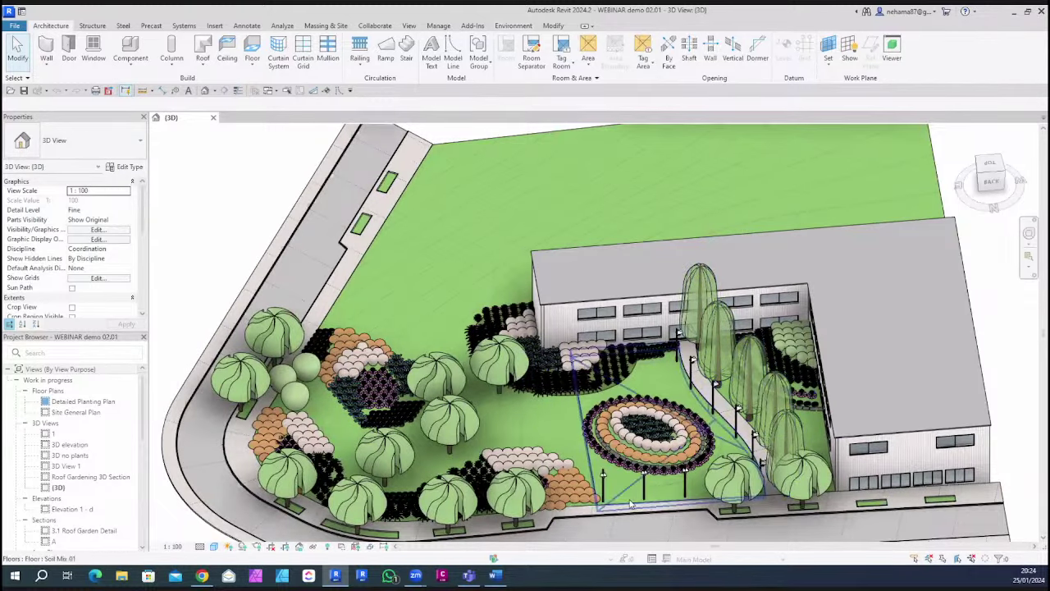
pyautogui.scroll(-5, 91, 476)
pyautogui.scroll(2, 96, 471)
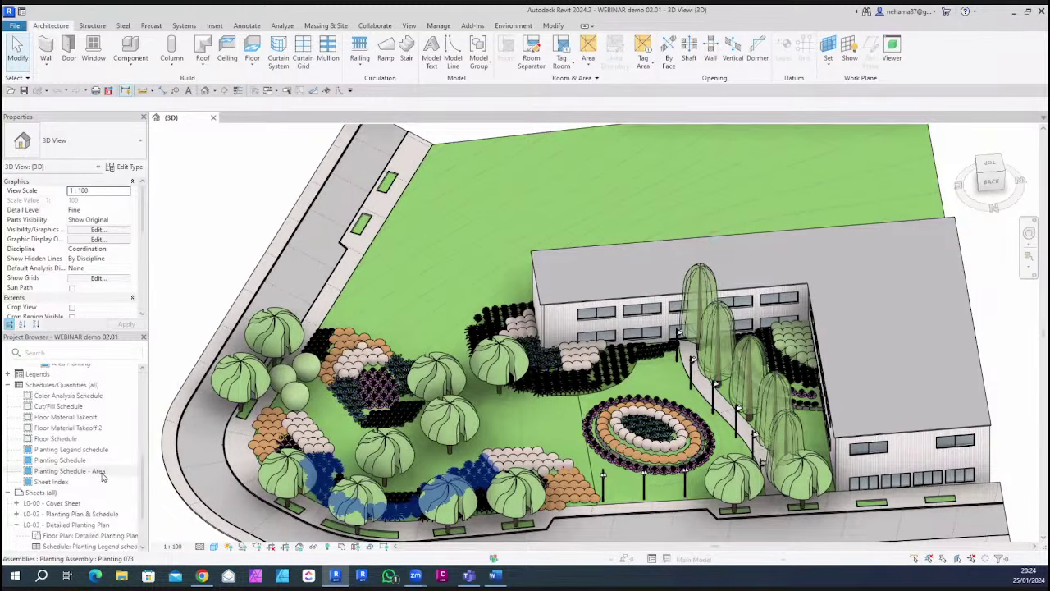
pyautogui.scroll(-2, 102, 475)
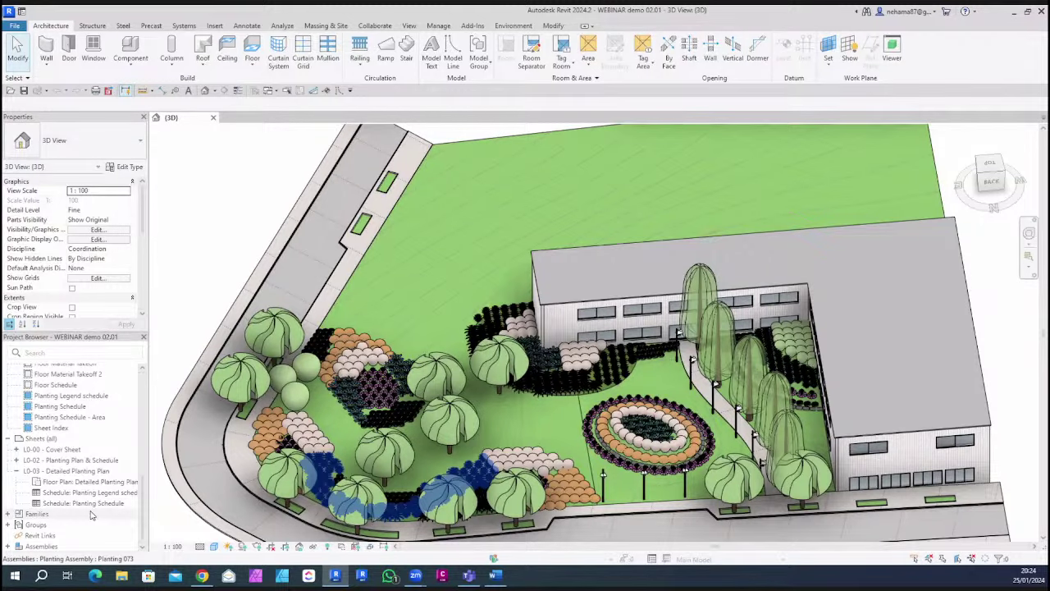
# Open sheet L0-02 - Planting Plan & Schedule and frame its planting plan
pyautogui.doubleClick(123, 460)
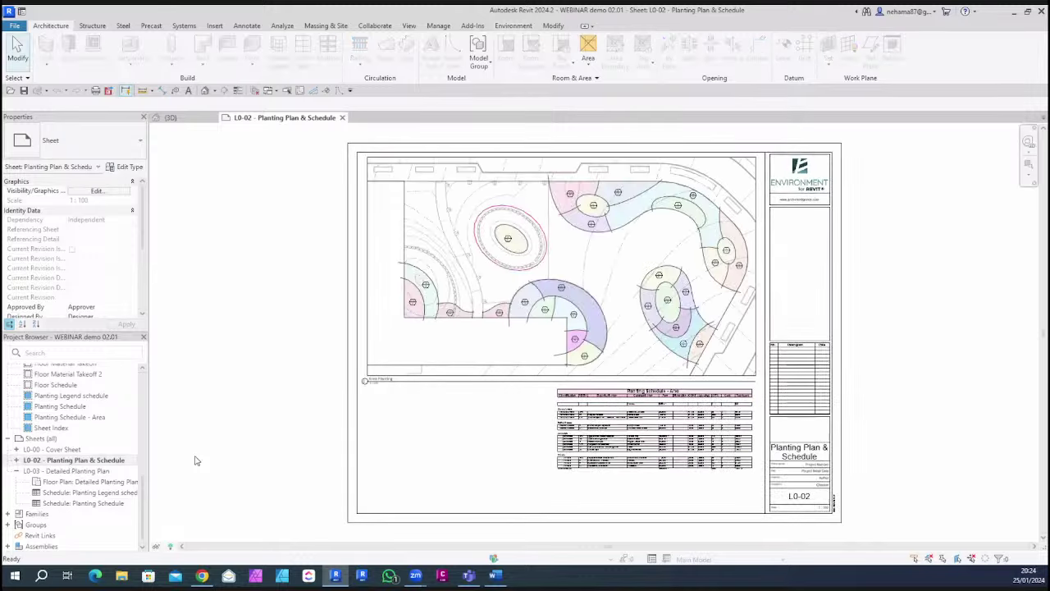
pyautogui.scroll(2, 691, 231)
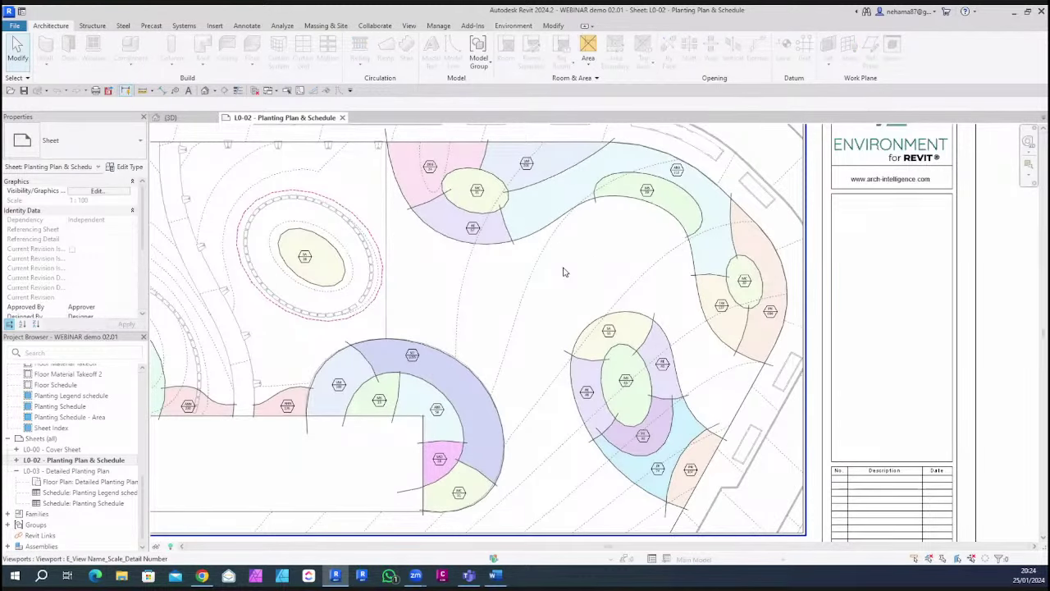
pyautogui.scroll(3, 481, 202)
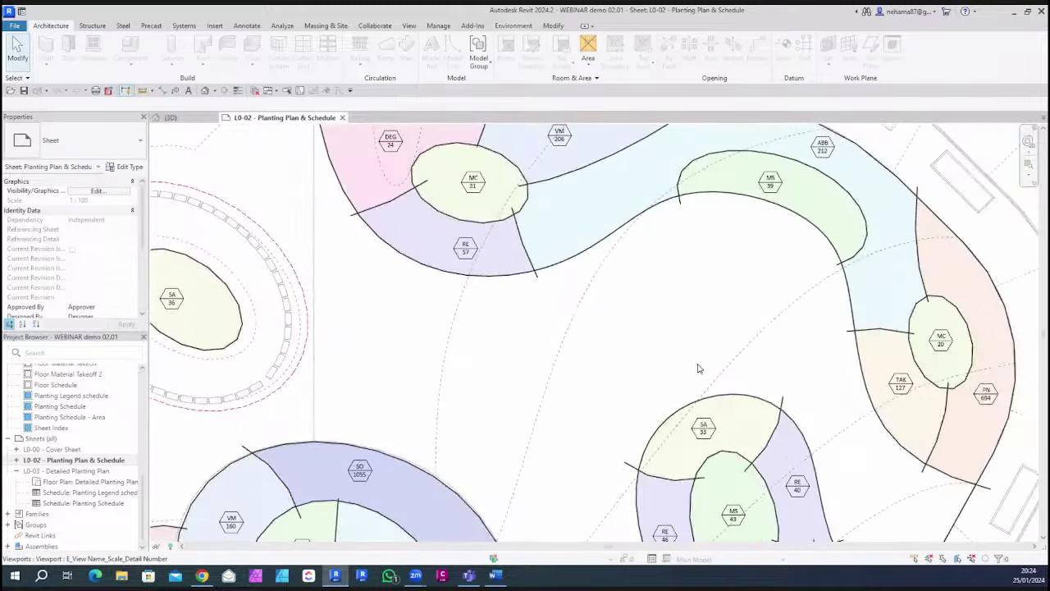
pyautogui.moveTo(698, 368); pyautogui.dragTo(307, 257, button='middle')
pyautogui.scroll(1, 638, 370)
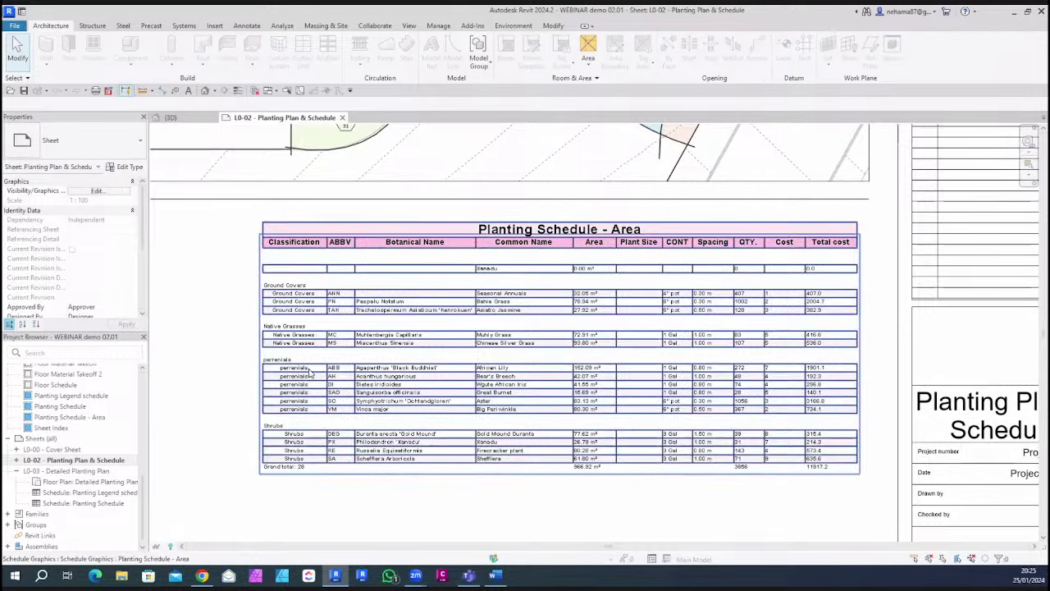
pyautogui.scroll(-3, 753, 400)
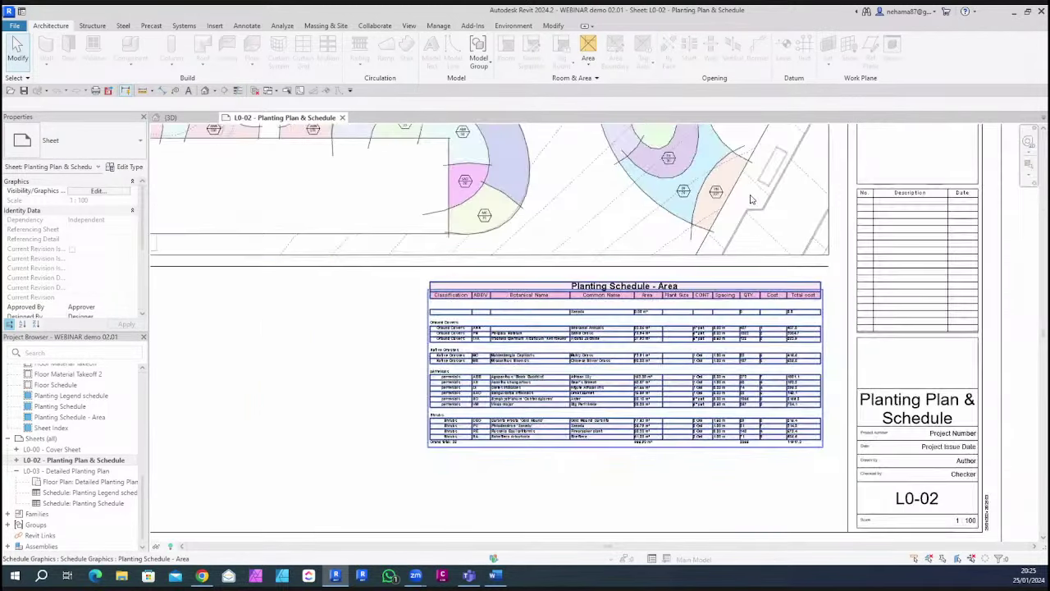
pyautogui.moveTo(718, 190); pyautogui.dragTo(677, 373, button='middle')
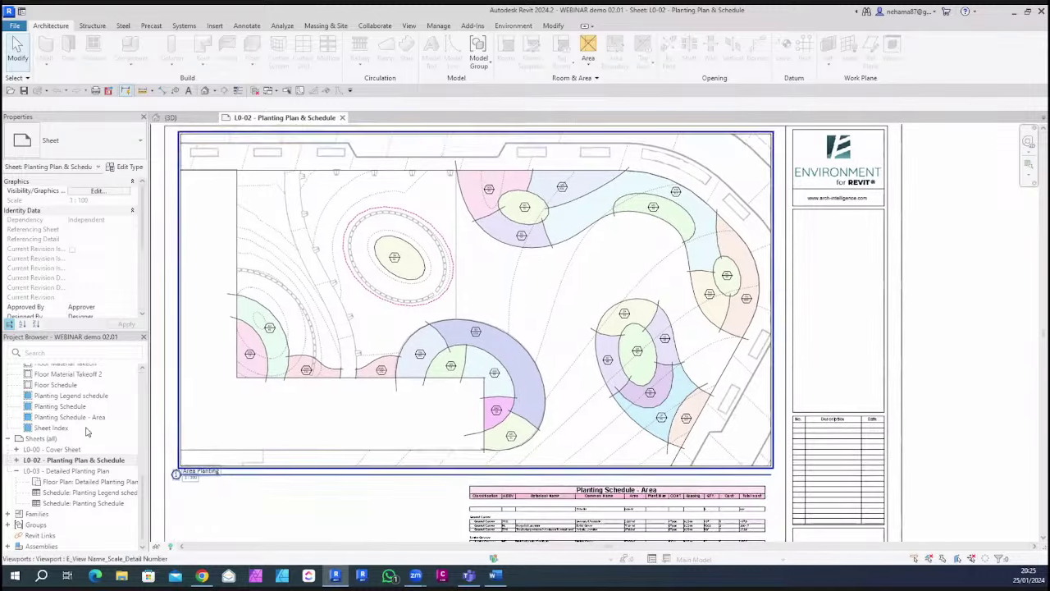
# Open sheet L0-03 - Detailed Planting Plan and show the Environment ribbon tools
pyautogui.doubleClick(86, 471)
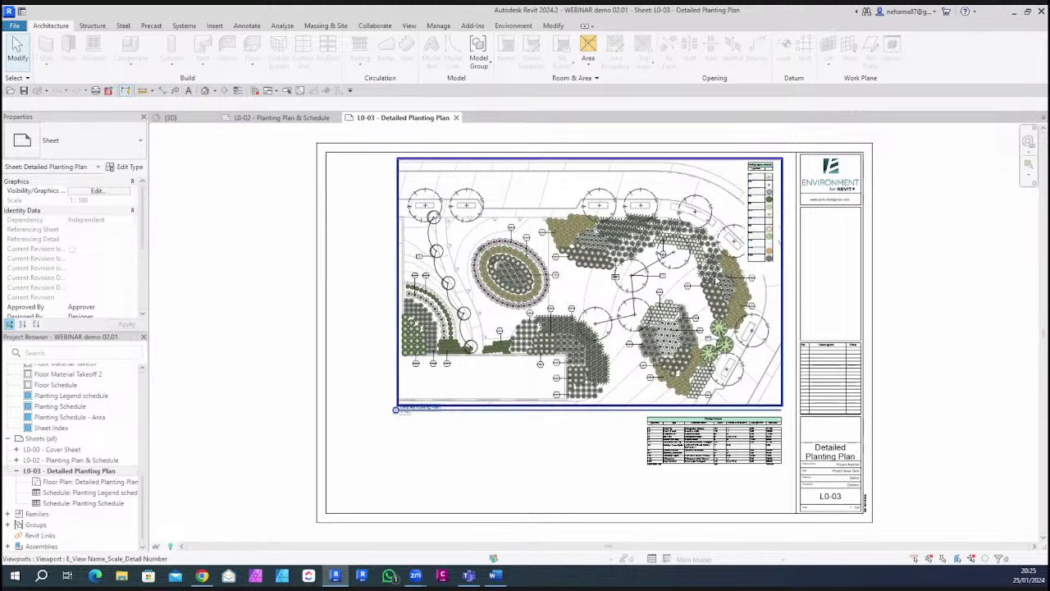
pyautogui.scroll(2, 715, 239)
pyautogui.scroll(1, 714, 263)
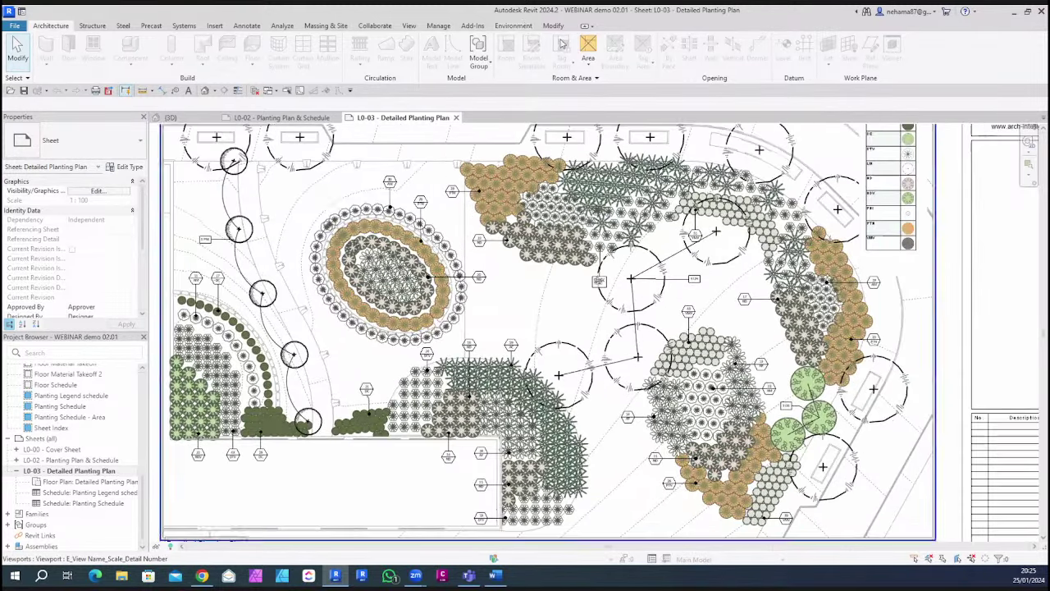
pyautogui.click(514, 26)
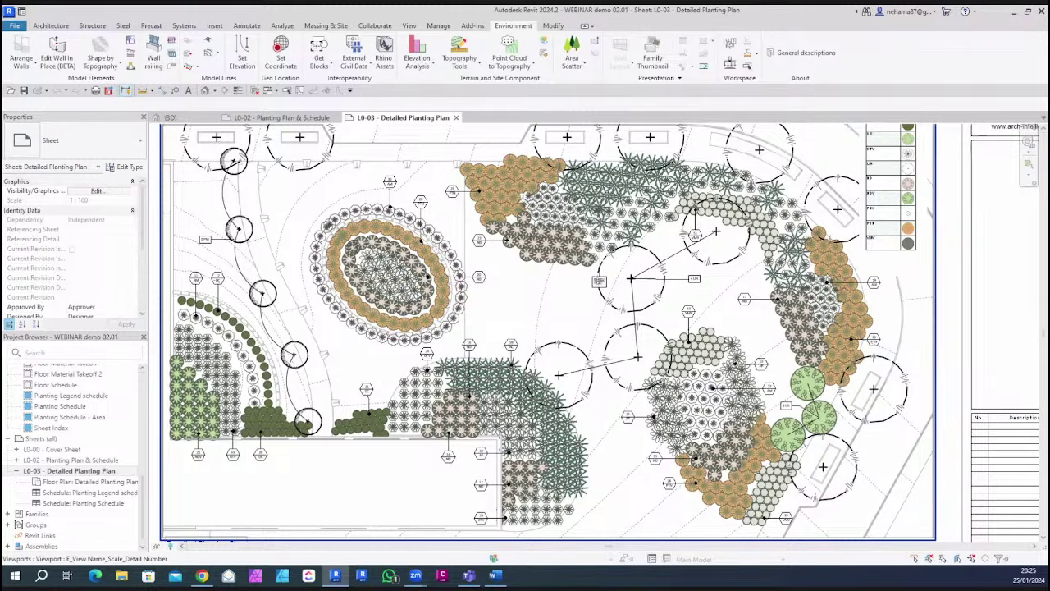
pyautogui.scroll(3, 102, 447)
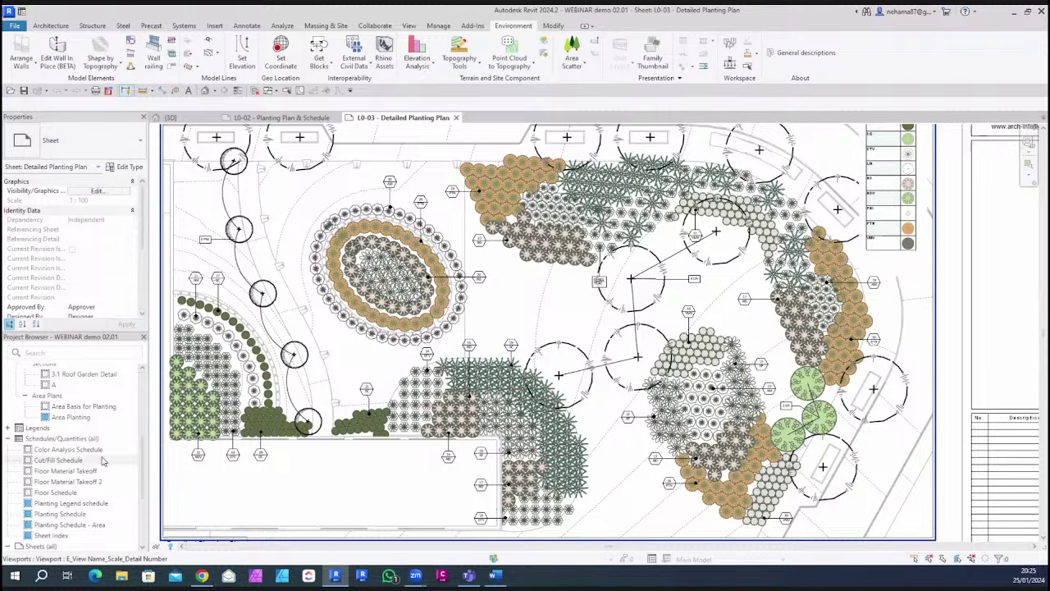
# Open the Area Basis for Planting plan and select the left bed's planting assembly
pyautogui.doubleClick(86, 407)
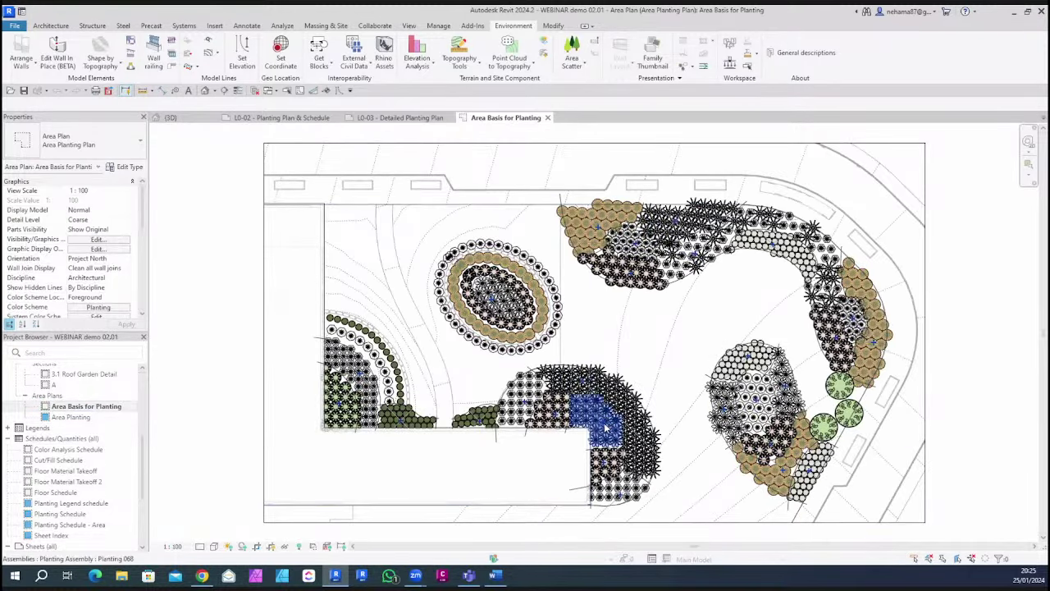
pyautogui.scroll(2, 441, 404)
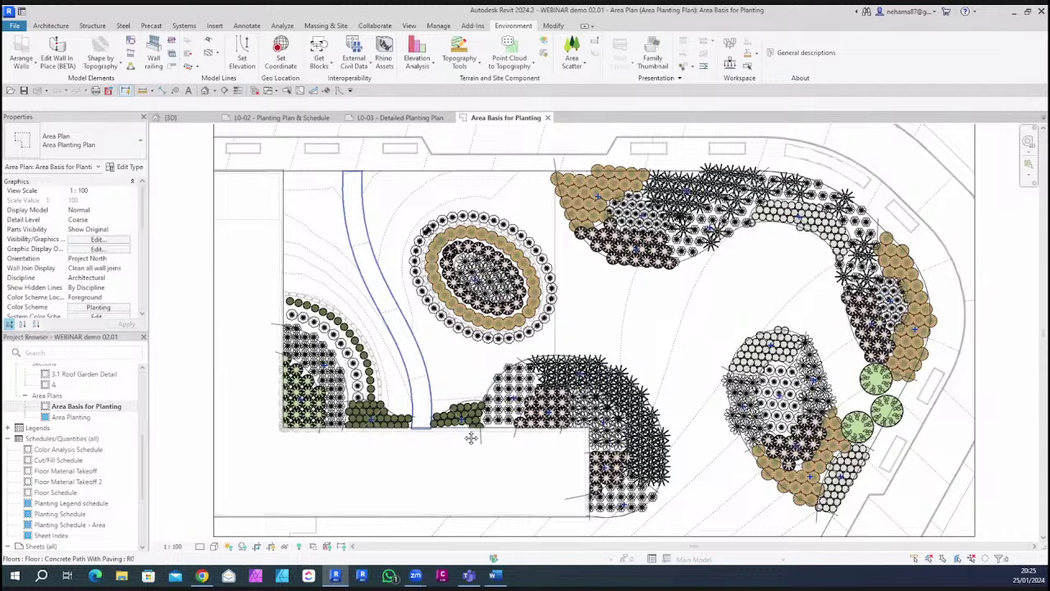
pyautogui.scroll(1, 358, 423)
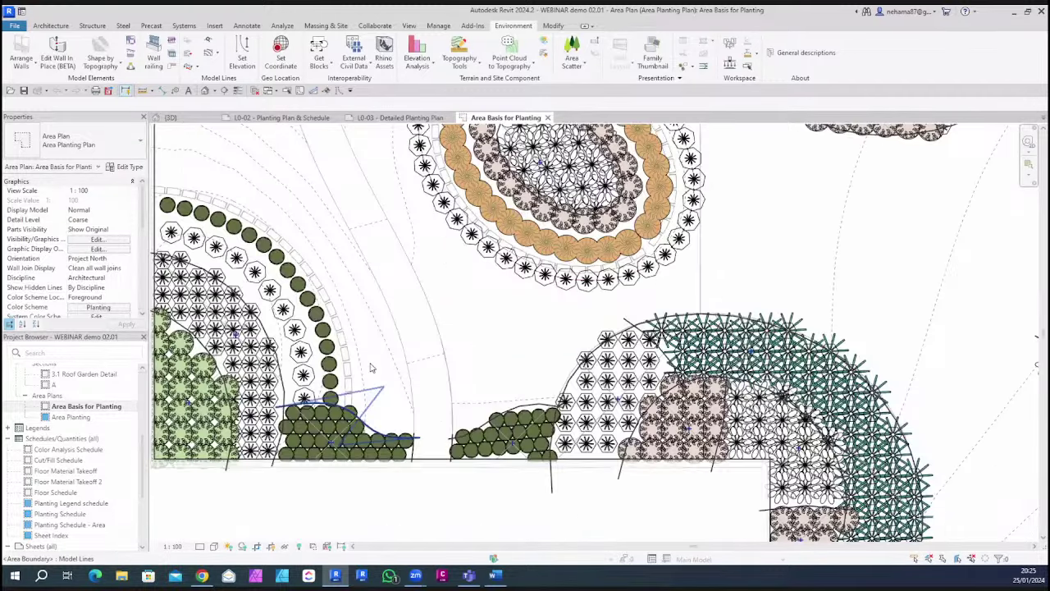
pyautogui.moveTo(370, 366); pyautogui.dragTo(506, 370, button='middle')
pyautogui.click(423, 335)
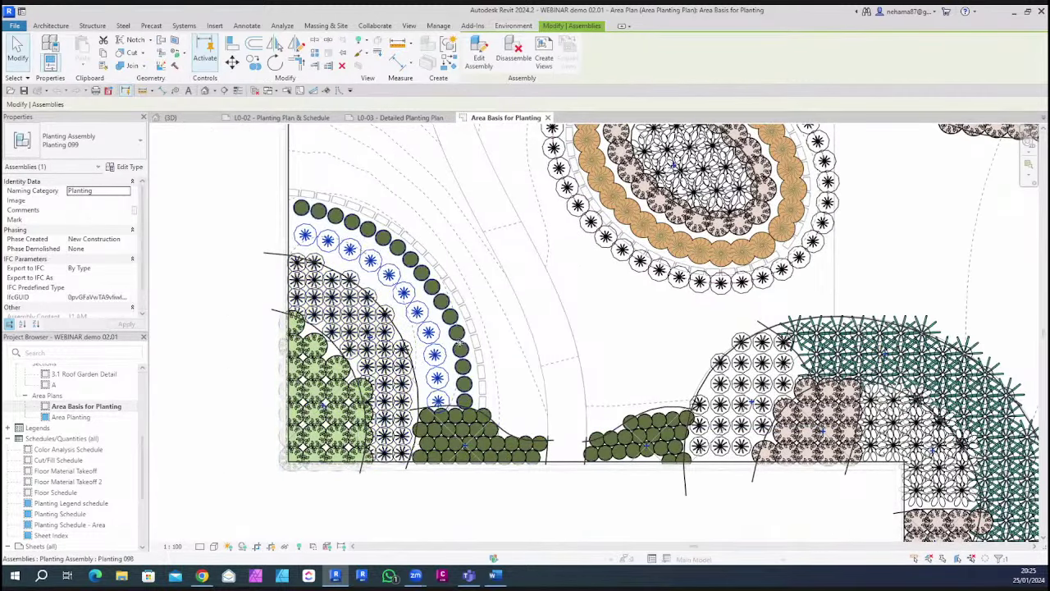
pyautogui.click(340, 438)
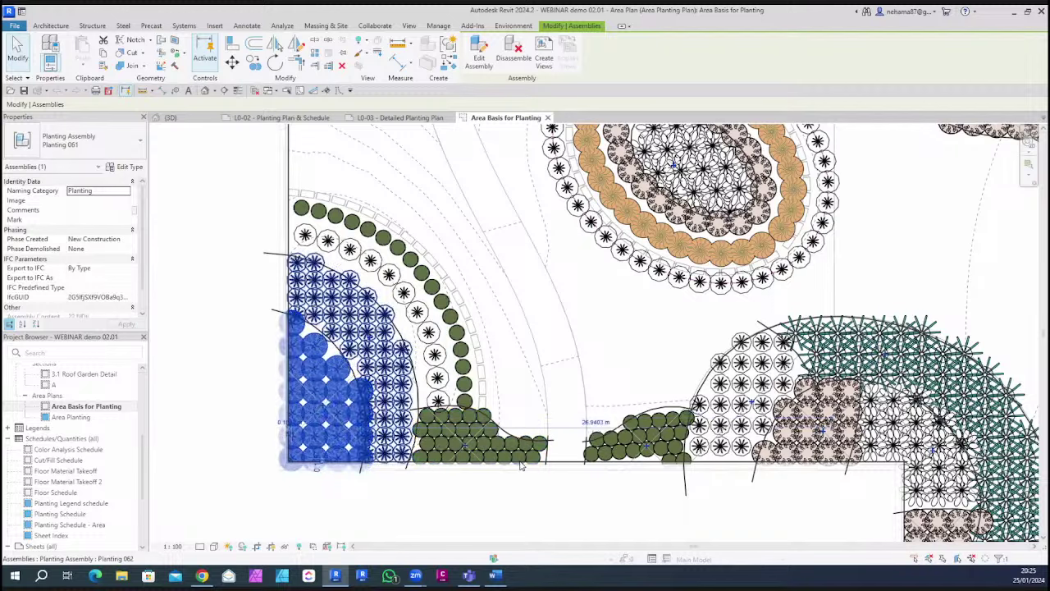
# Delete the left bed's old planting assembly and frame the emptied bed
pyautogui.press('Delete')
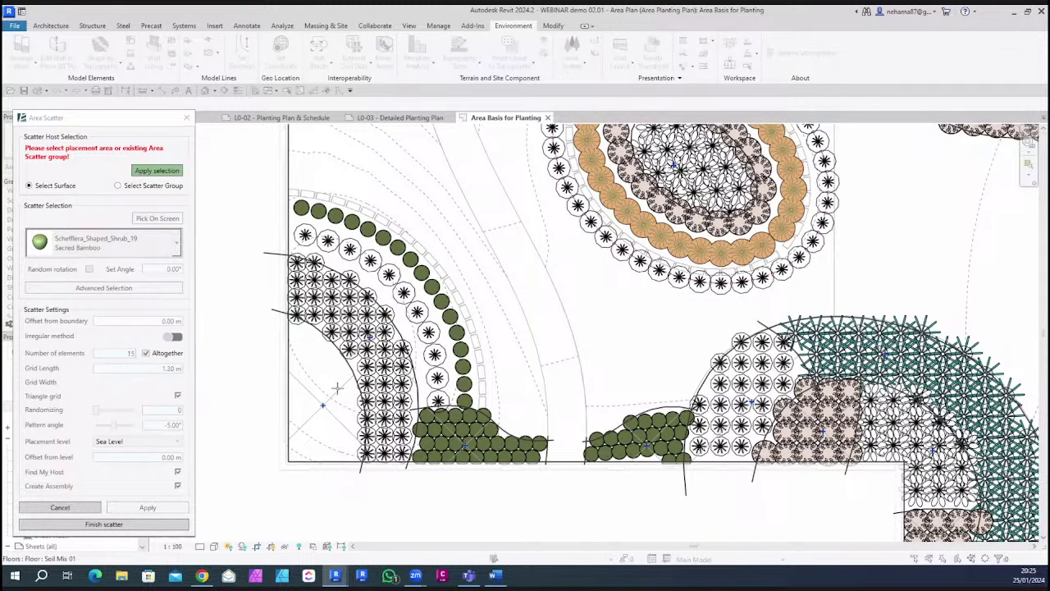
pyautogui.scroll(2, 338, 385)
pyautogui.moveTo(508, 328); pyautogui.dragTo(509, 352, button='middle')
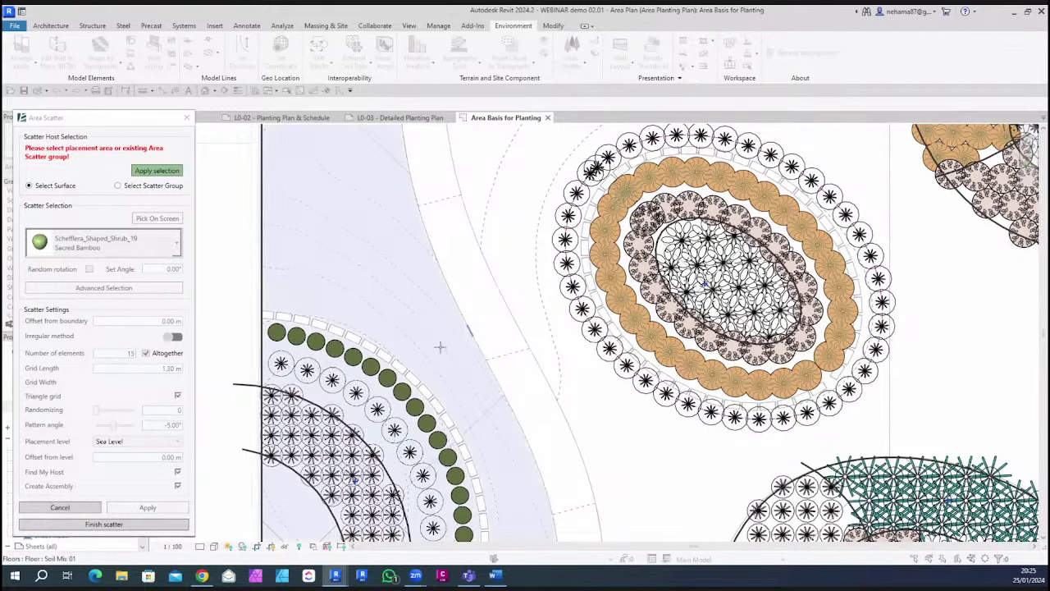
pyautogui.scroll(-1, 294, 484)
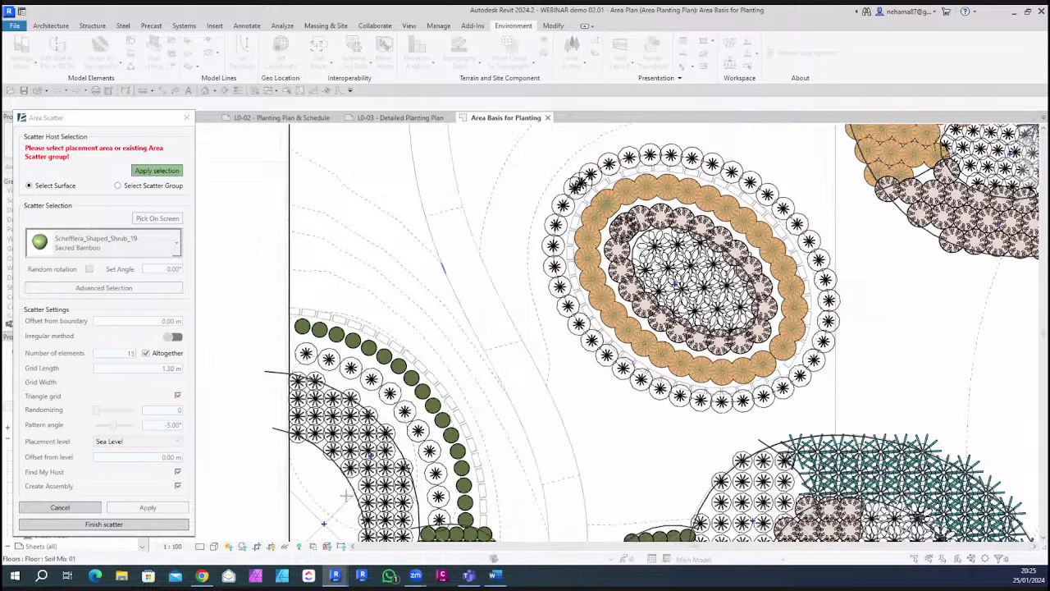
pyautogui.scroll(-1, 344, 474)
pyautogui.scroll(1, 345, 470)
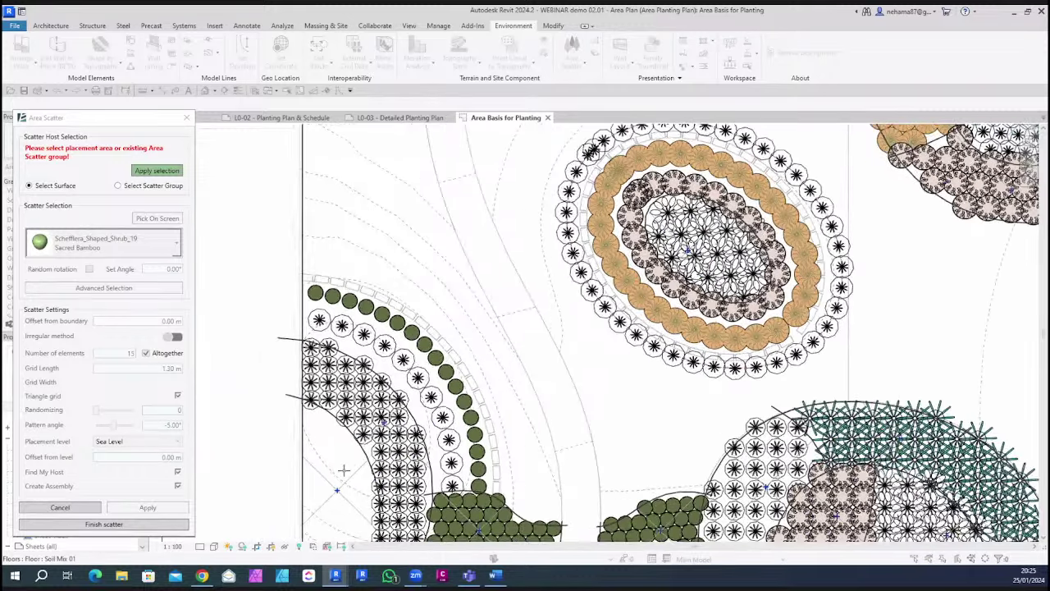
pyautogui.scroll(-1, 336, 490)
pyautogui.scroll(3, 336, 490)
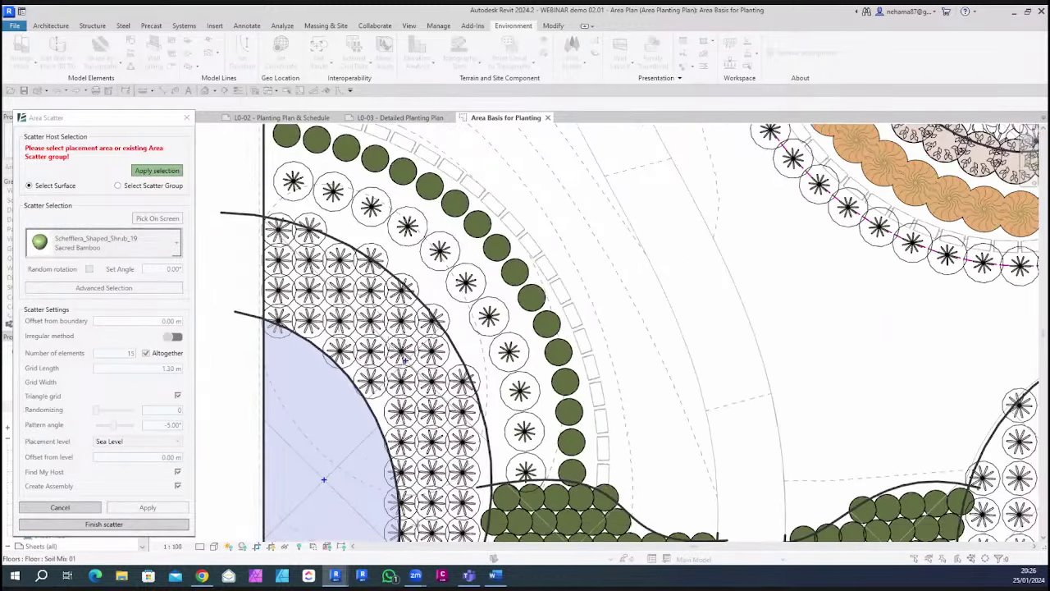
pyautogui.scroll(-4, 337, 303)
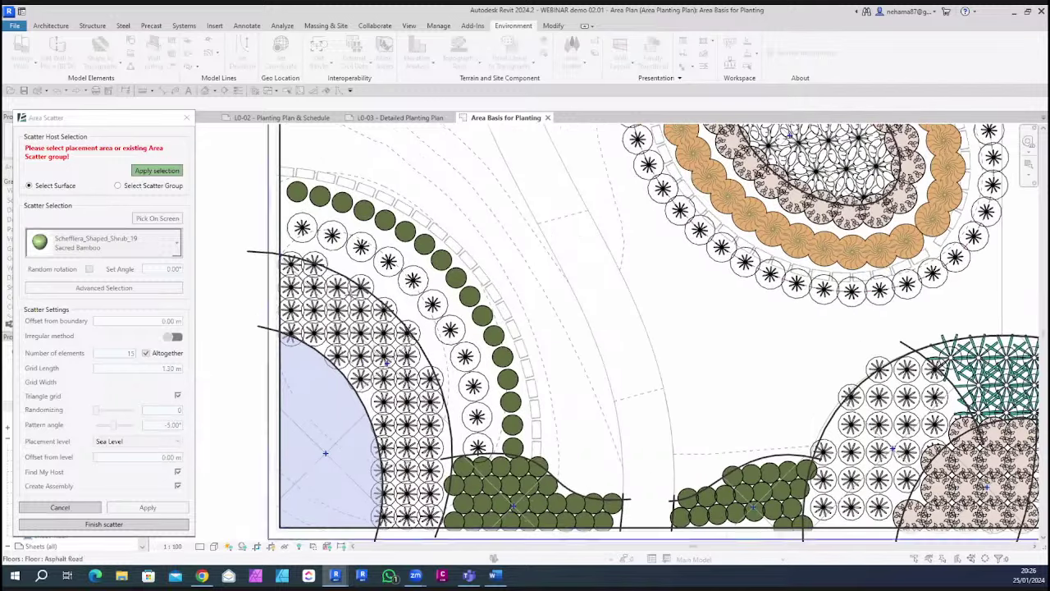
pyautogui.moveTo(379, 328); pyautogui.dragTo(346, 296, button='middle')
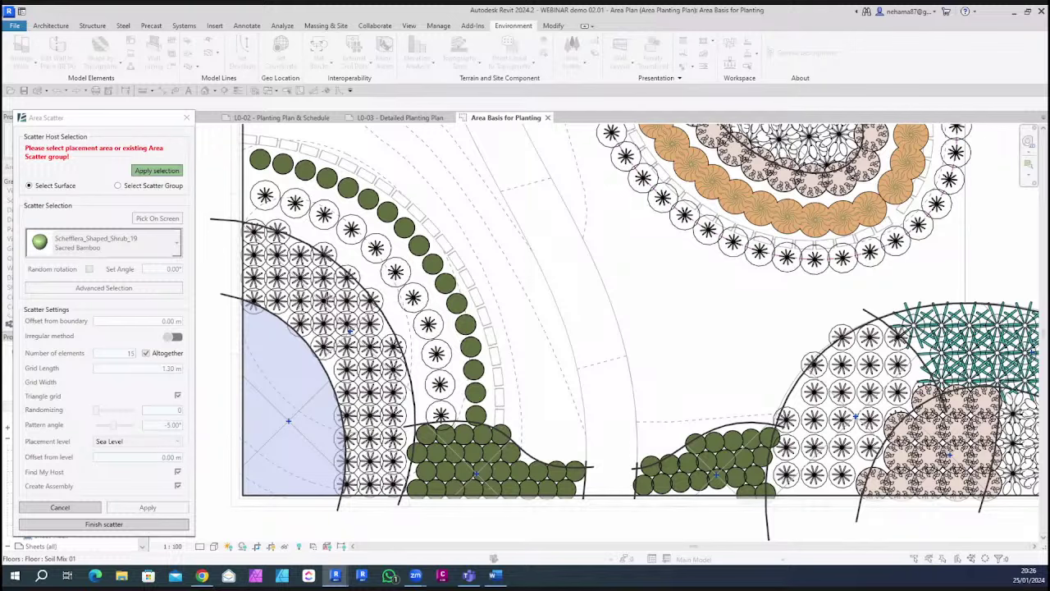
# Use the emptied bed as the scatter area with Nandina_Domestica as the plant
pyautogui.click(151, 172)
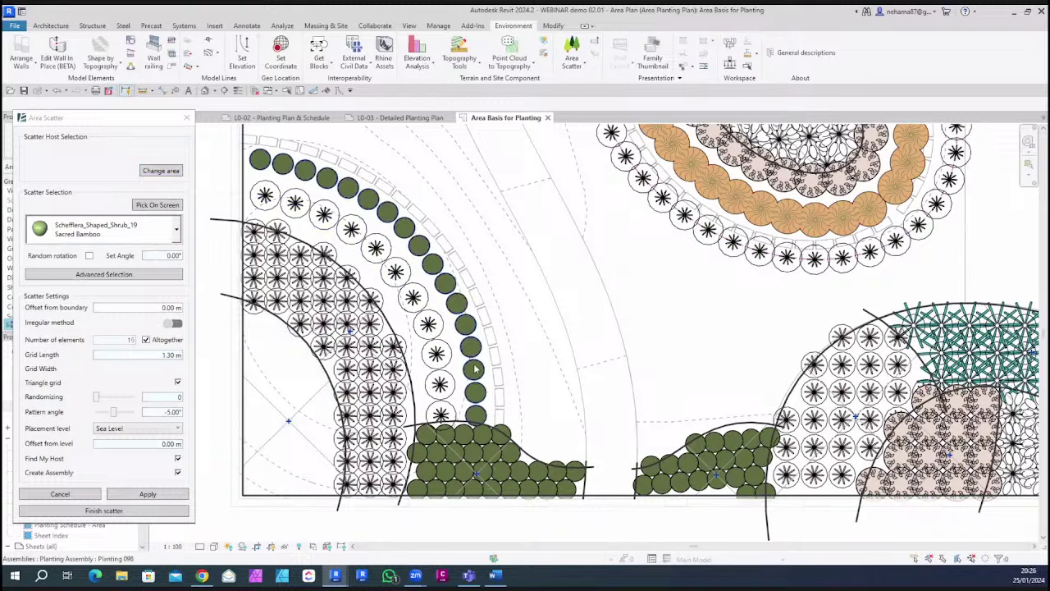
pyautogui.click(177, 230)
pyautogui.scroll(3, 123, 360)
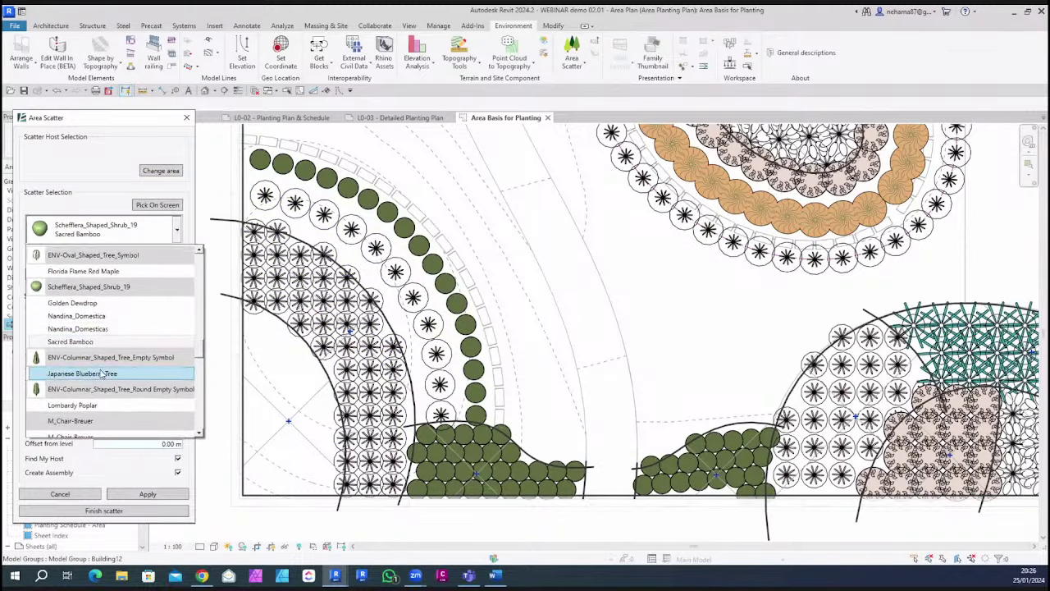
pyautogui.click(112, 341)
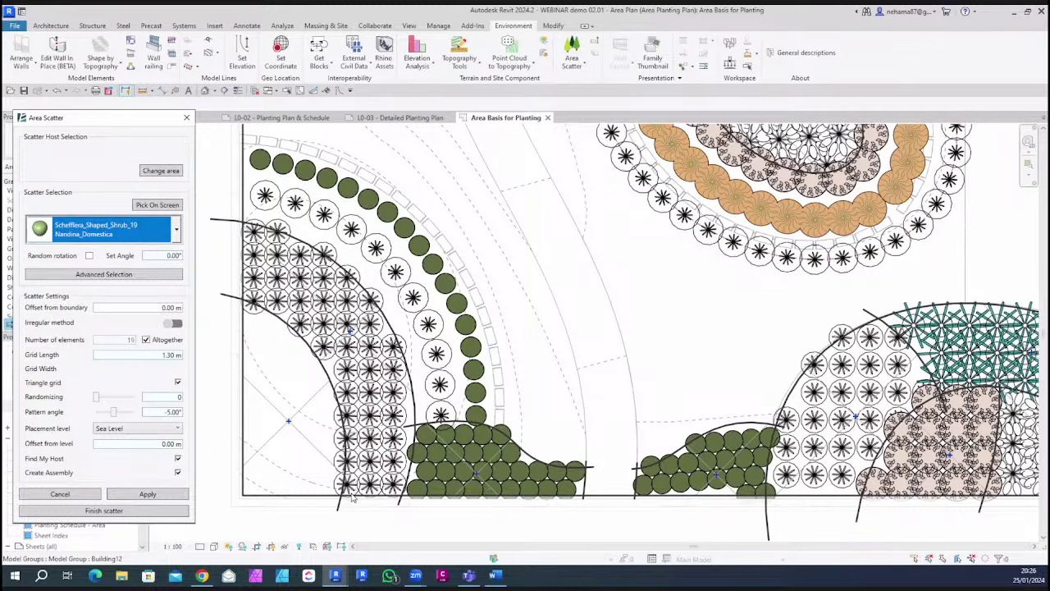
pyautogui.scroll(3, 353, 495)
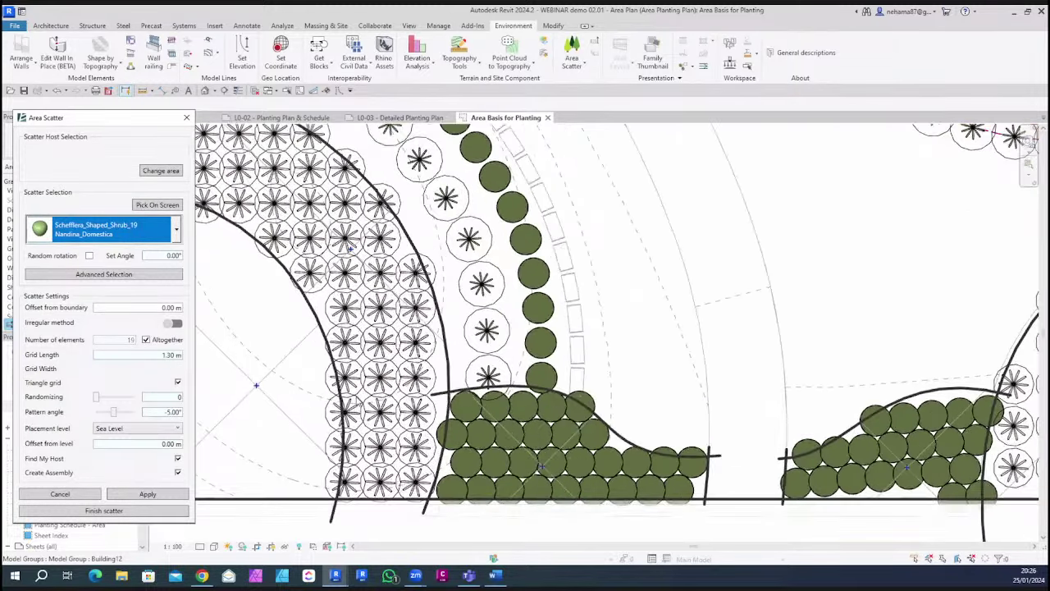
pyautogui.scroll(4, 349, 484)
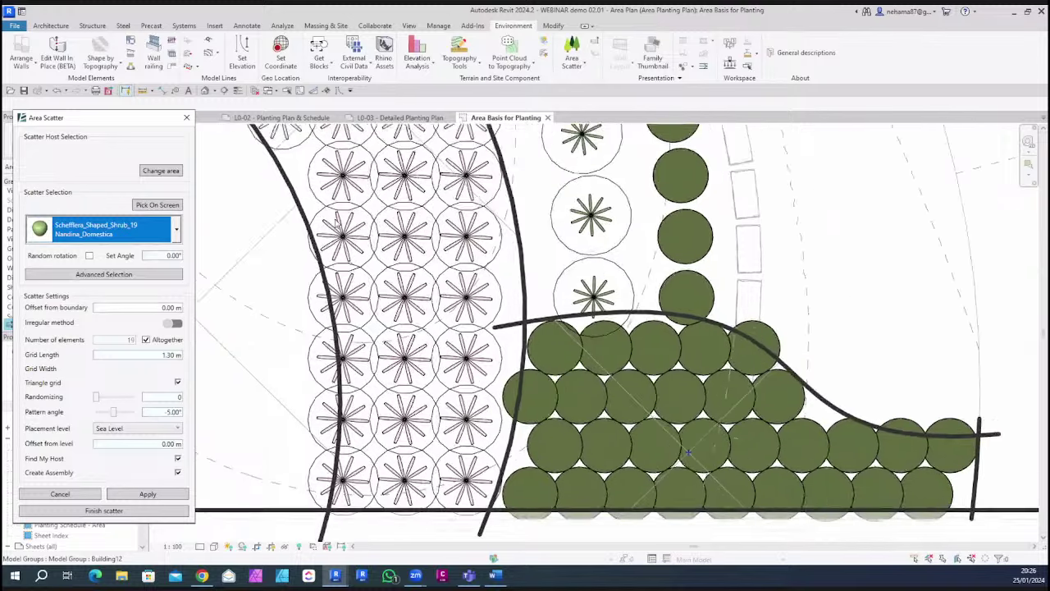
pyautogui.scroll(2, 336, 472)
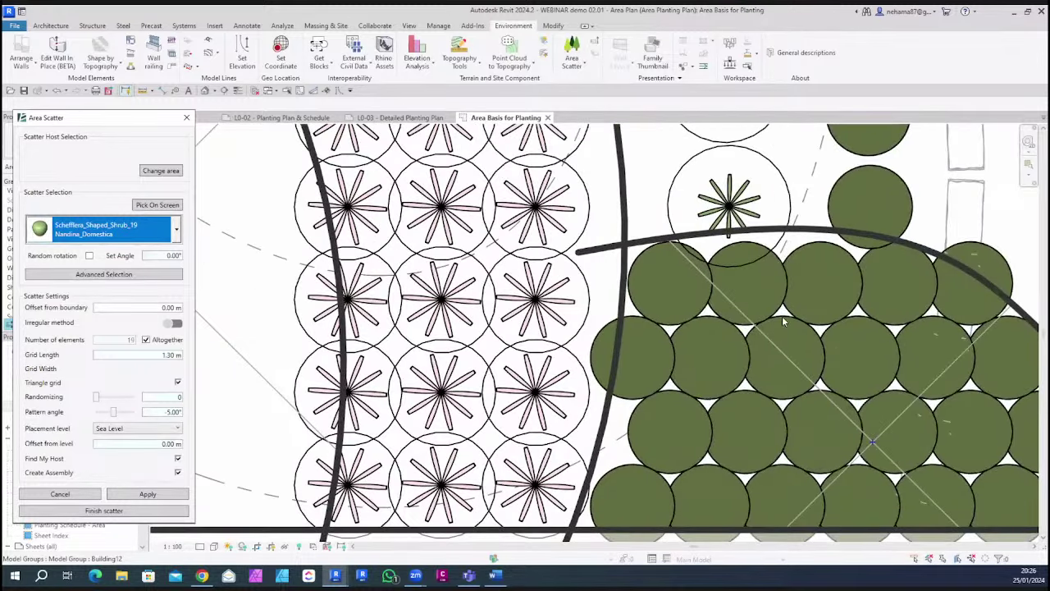
pyautogui.scroll(-2, 782, 316)
pyautogui.scroll(1, 816, 338)
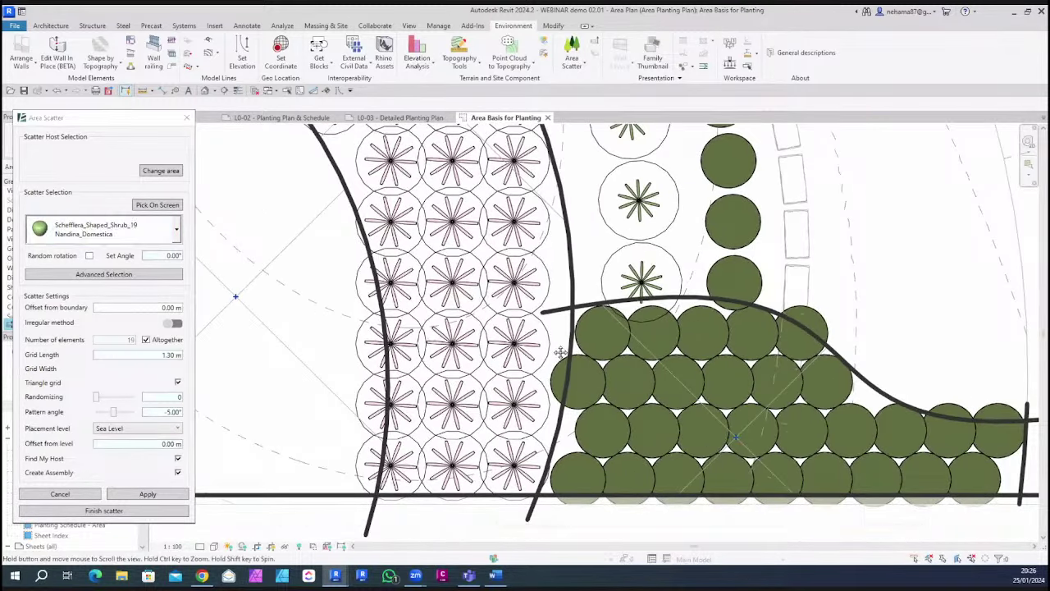
# Pan and zoom around the plan to inspect the bed's edges
pyautogui.moveTo(816, 381); pyautogui.dragTo(848, 523, button='middle')
pyautogui.moveTo(339, 339); pyautogui.dragTo(348, 381, button='middle')
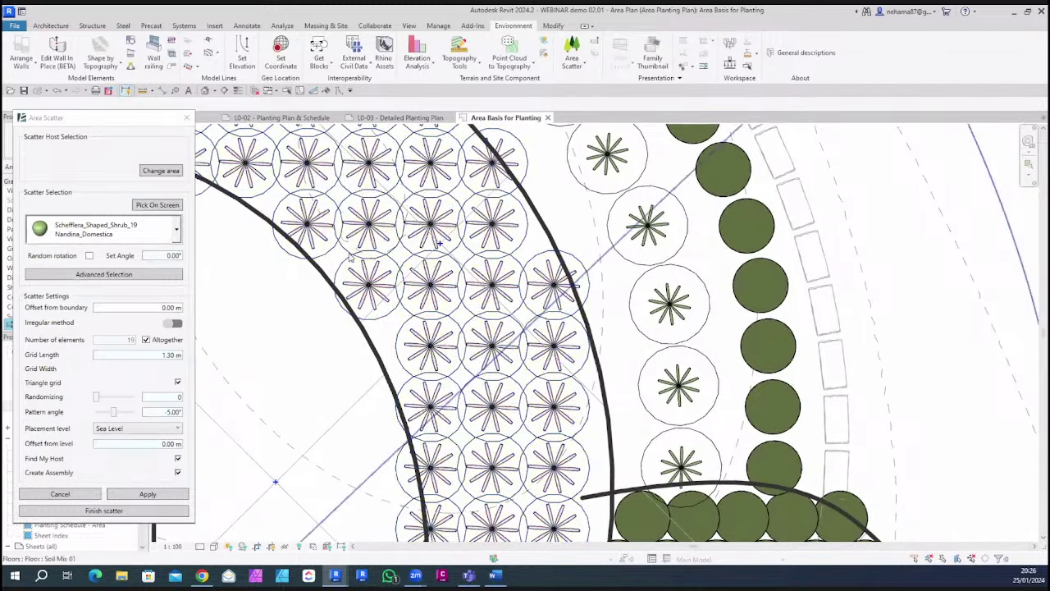
pyautogui.moveTo(591, 352); pyautogui.dragTo(661, 438, button='middle')
pyautogui.scroll(-3, 467, 238)
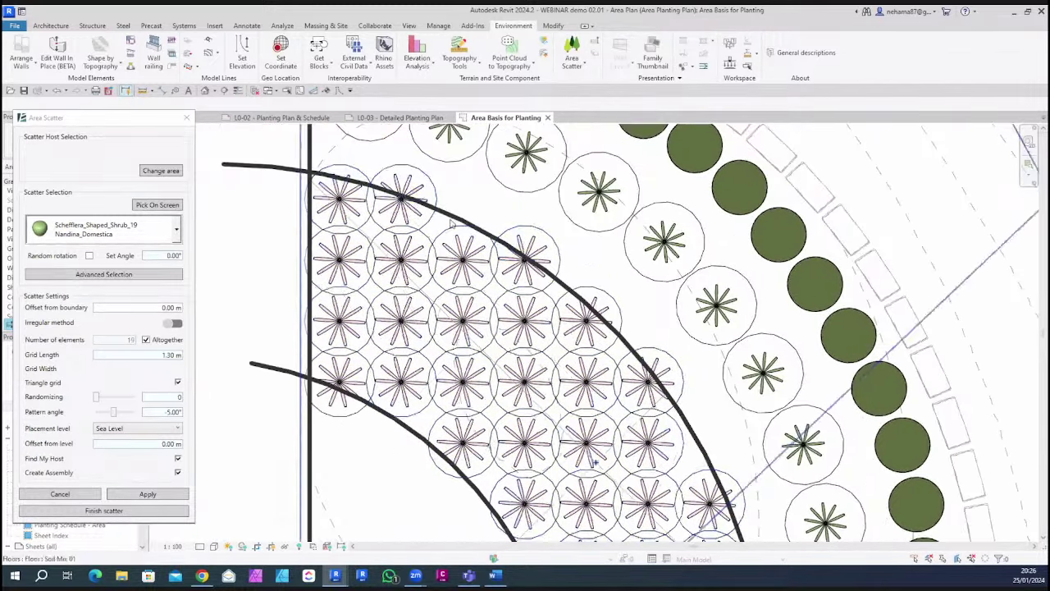
pyautogui.scroll(3, 430, 322)
pyautogui.scroll(-3, 335, 277)
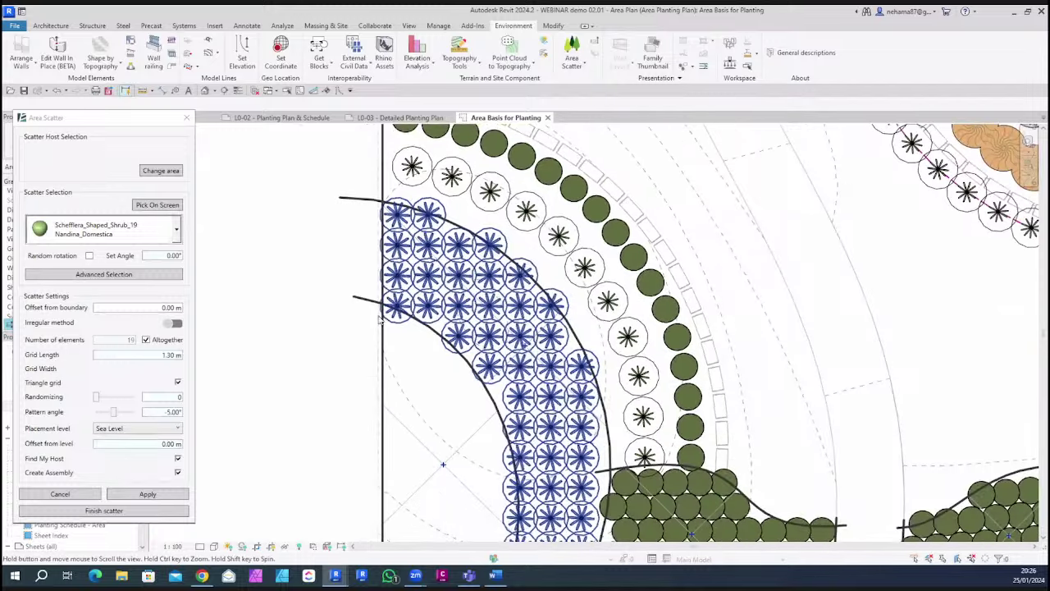
pyautogui.scroll(3, 336, 345)
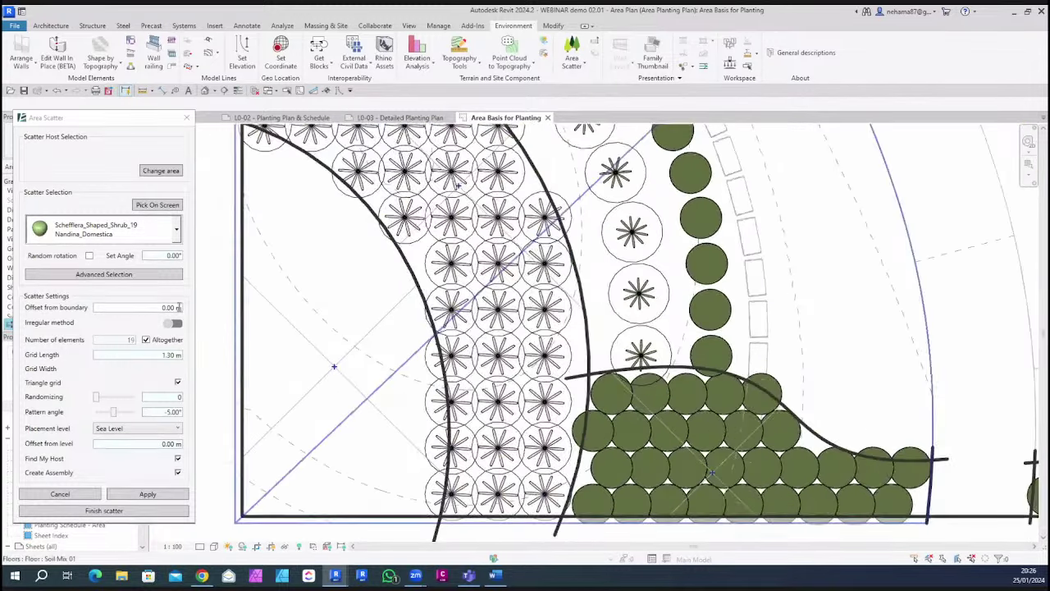
pyautogui.scroll(2, 176, 308)
# Set boundary offset to 0.20 m and use a square grid with 0.00° pattern angle
pyautogui.tripleClick(176, 307)
pyautogui.write('0')
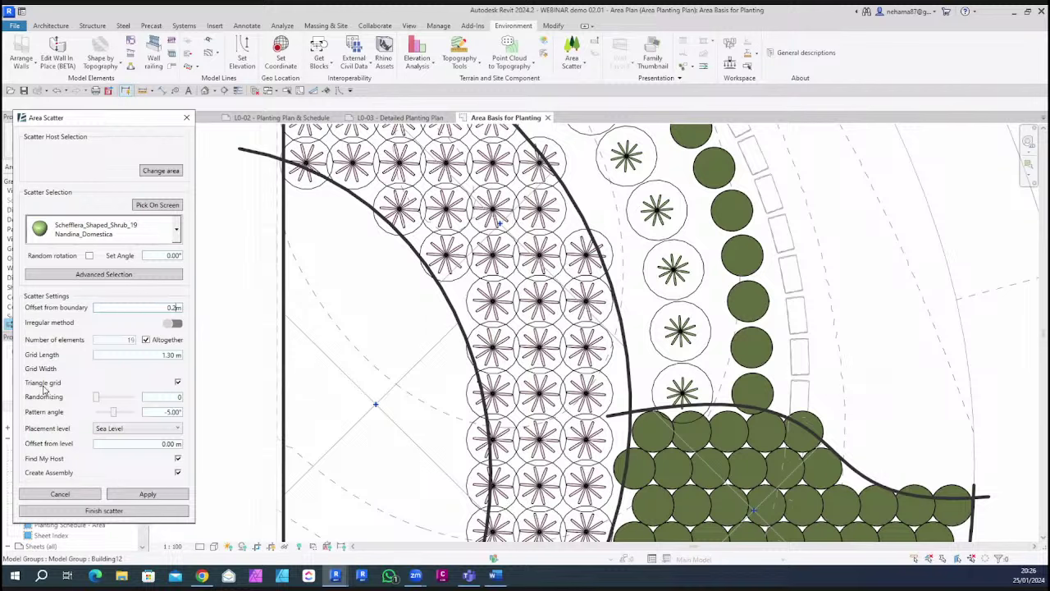
pyautogui.click(177, 383)
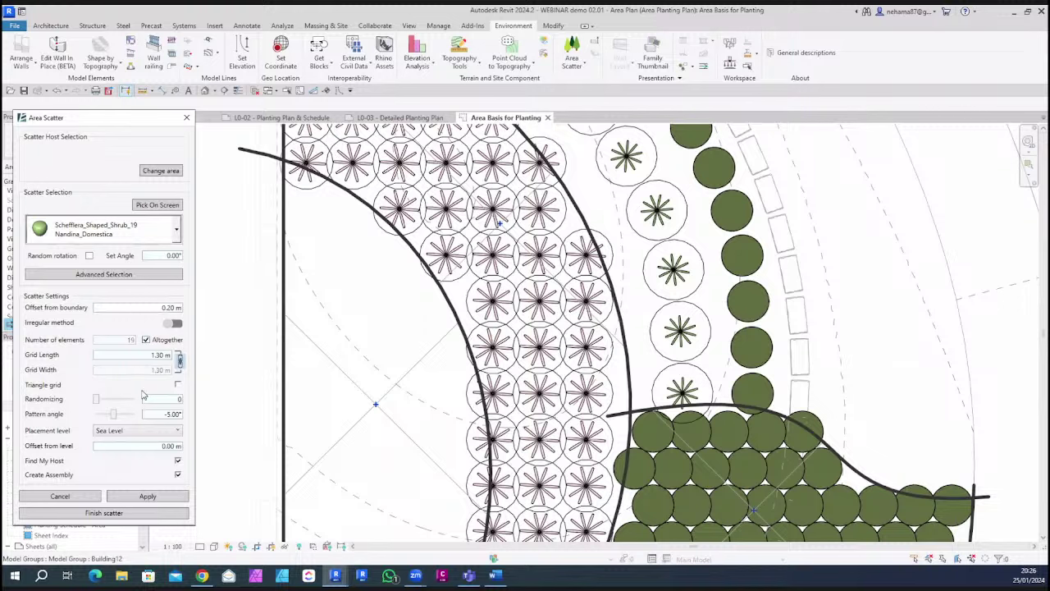
pyautogui.scroll(-1, 179, 414)
pyautogui.scroll(1, 182, 416)
pyautogui.click(149, 495)
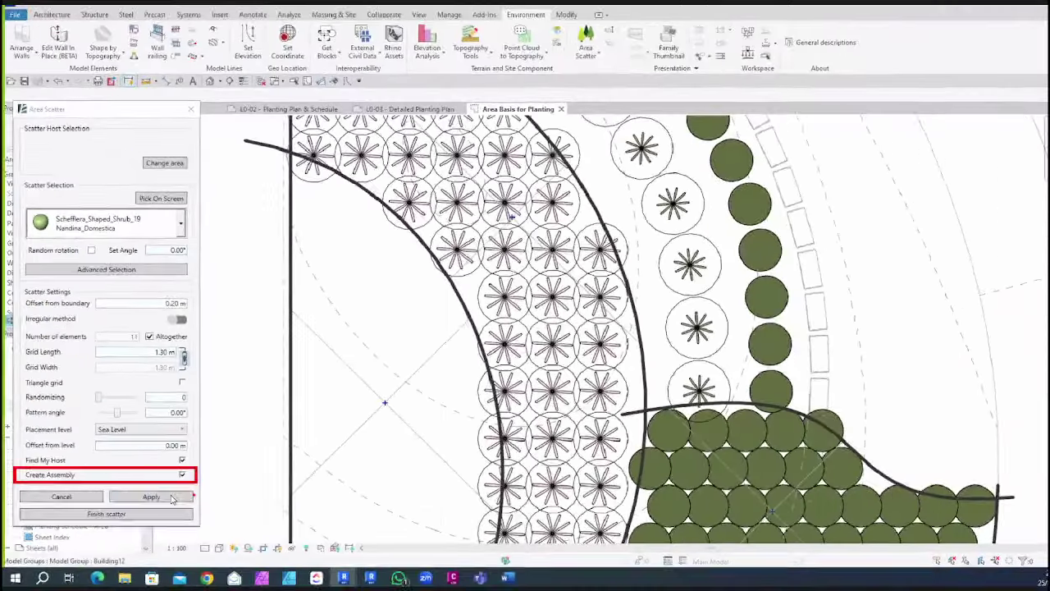
# Scatter 11 Nandina_Domestica shrubs into the left bed and restore the Area Scatter settings window
pyautogui.click(293, 511)
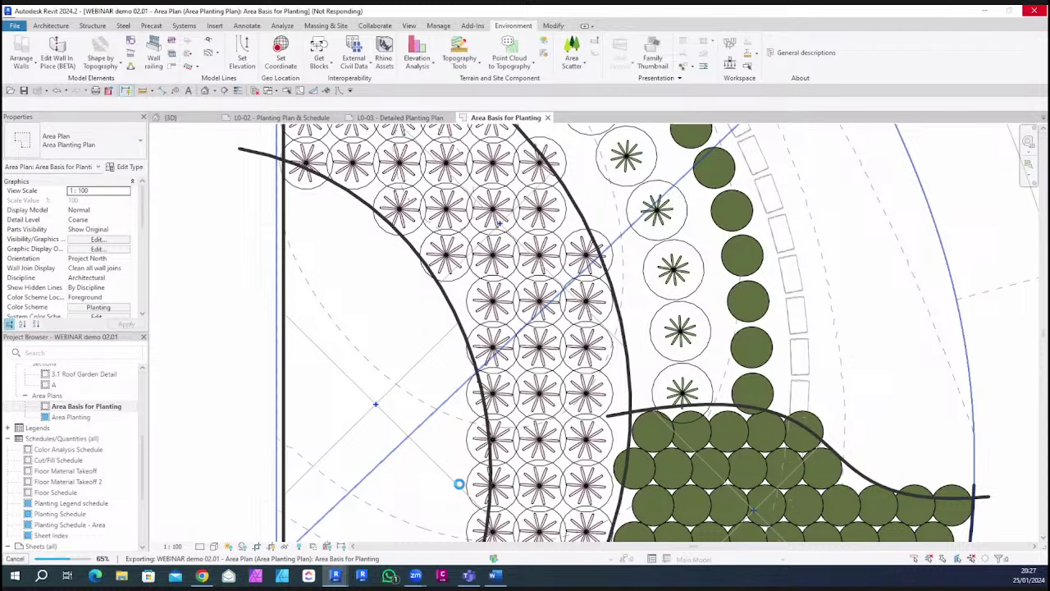
pyautogui.moveTo(343, 577)
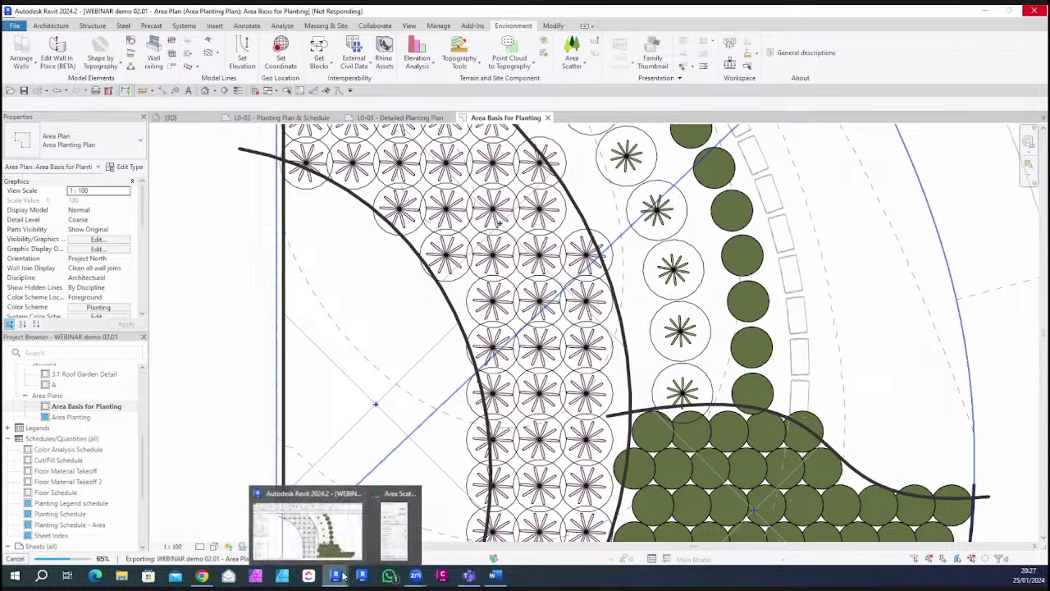
pyautogui.click(392, 516)
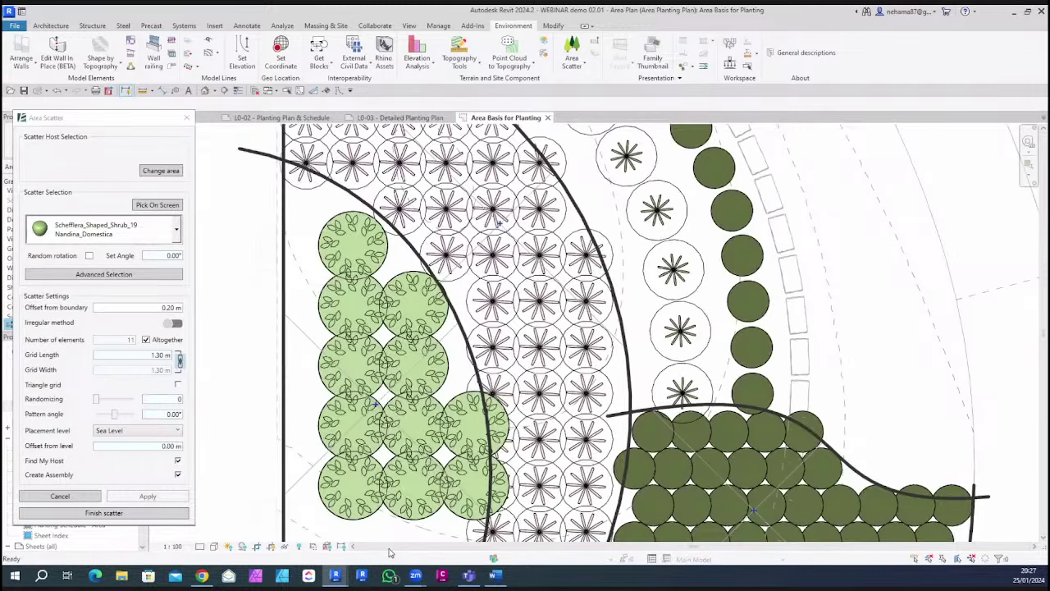
# Zoom and pan the plan to inspect the newly scattered shrubs
pyautogui.scroll(-2, 443, 419)
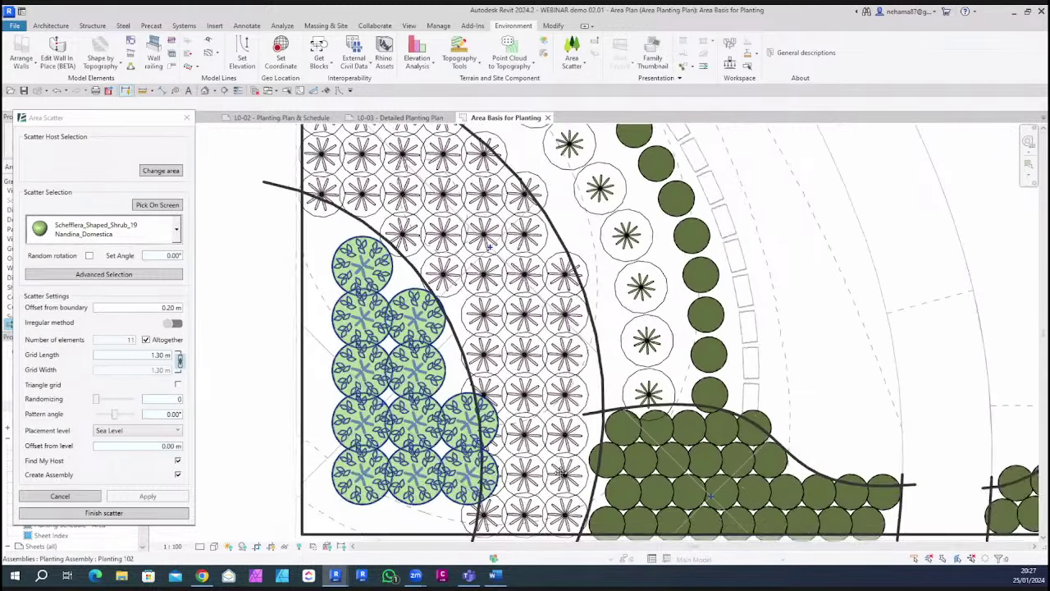
pyautogui.moveTo(471, 471); pyautogui.dragTo(401, 470, button='middle')
pyautogui.scroll(2, 457, 462)
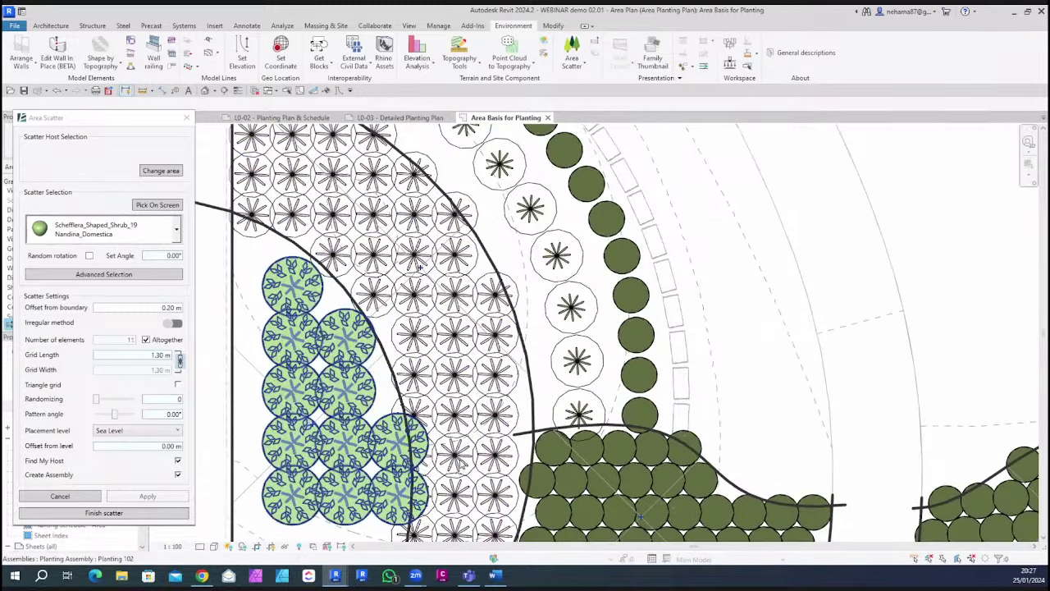
pyautogui.scroll(1, 468, 411)
pyautogui.scroll(3, 460, 411)
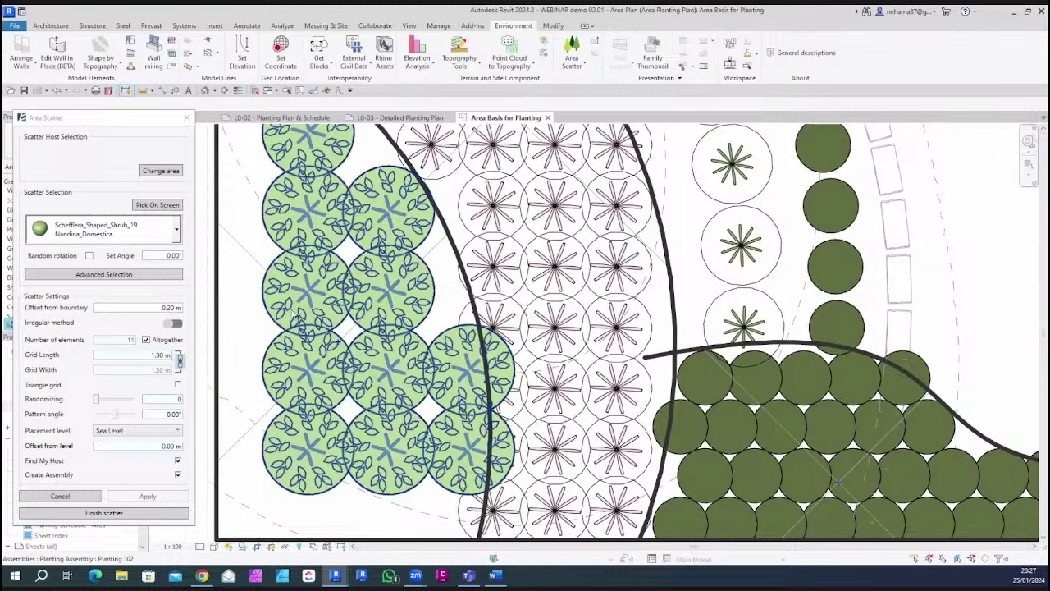
pyautogui.scroll(-3, 345, 369)
pyautogui.moveTo(375, 363); pyautogui.dragTo(368, 375, button='middle')
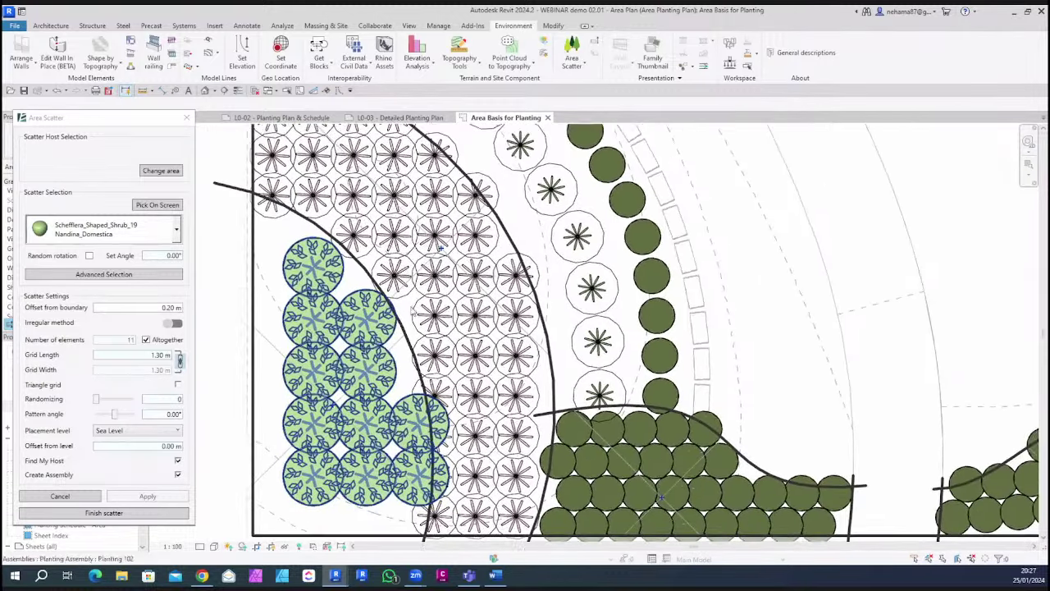
pyautogui.scroll(3, 412, 421)
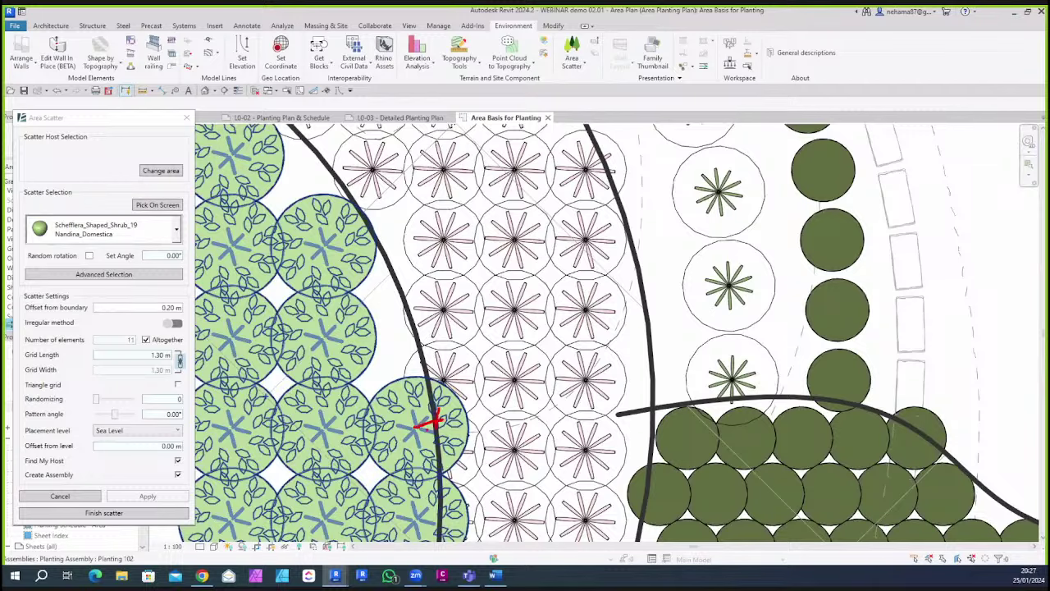
pyautogui.scroll(-3, 497, 431)
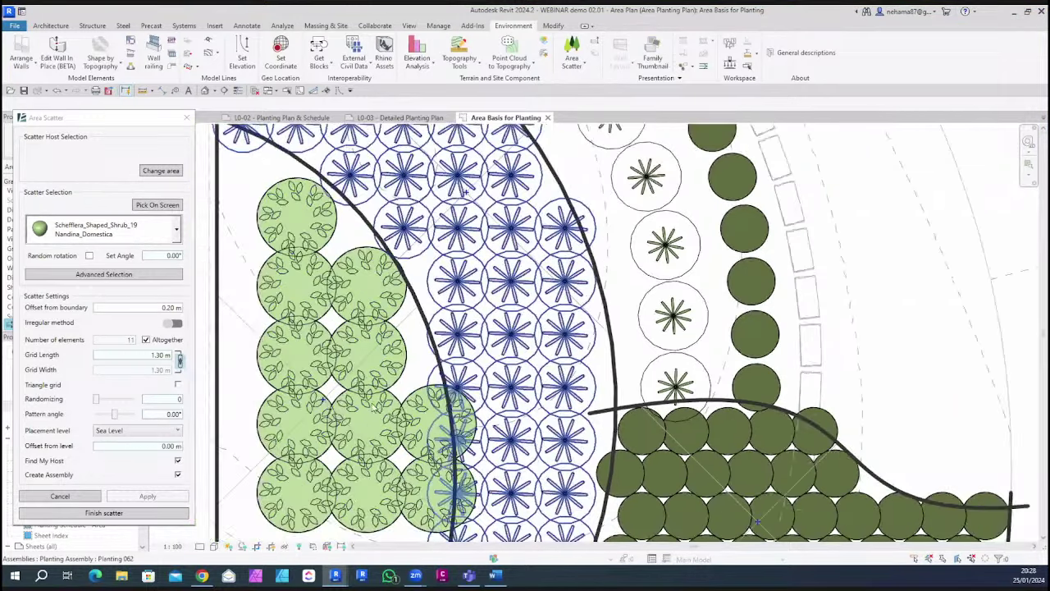
pyautogui.scroll(-3, 320, 368)
pyautogui.scroll(3, 299, 361)
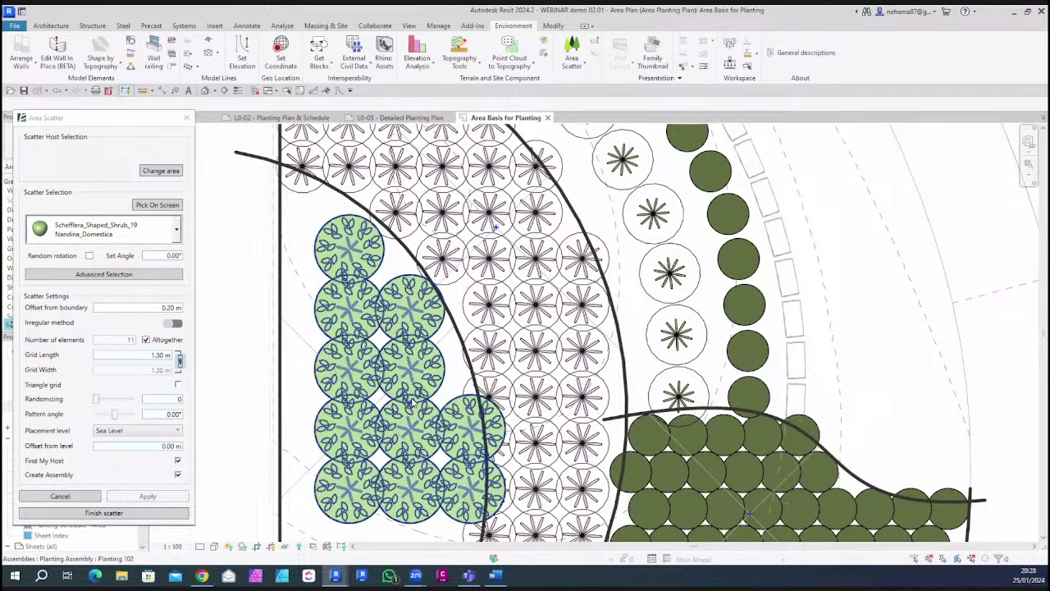
# Select the new shrub planting assembly and finish the Area Scatter
pyautogui.click(397, 475)
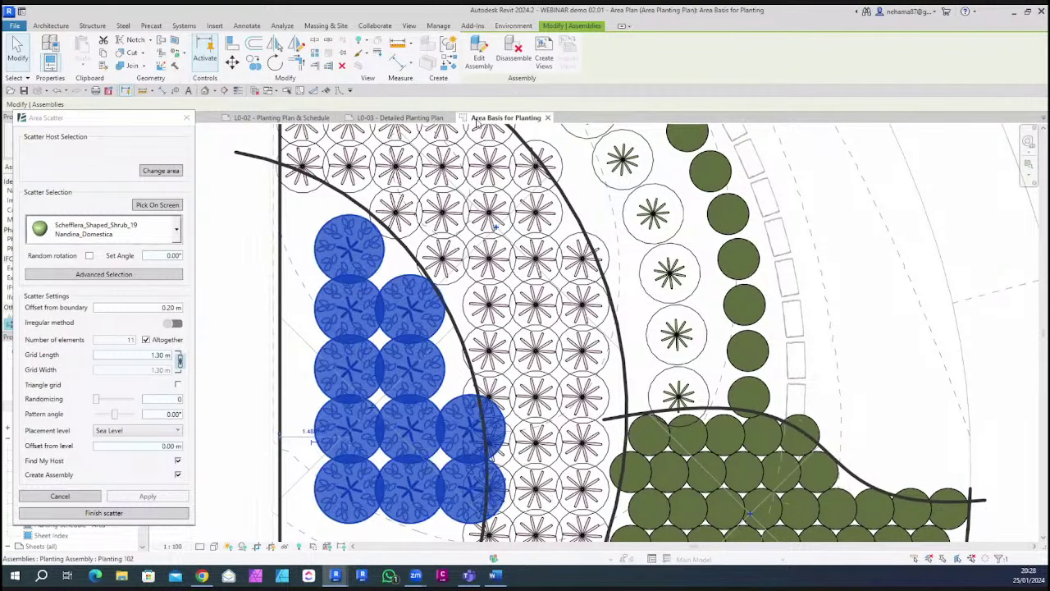
pyautogui.click(514, 26)
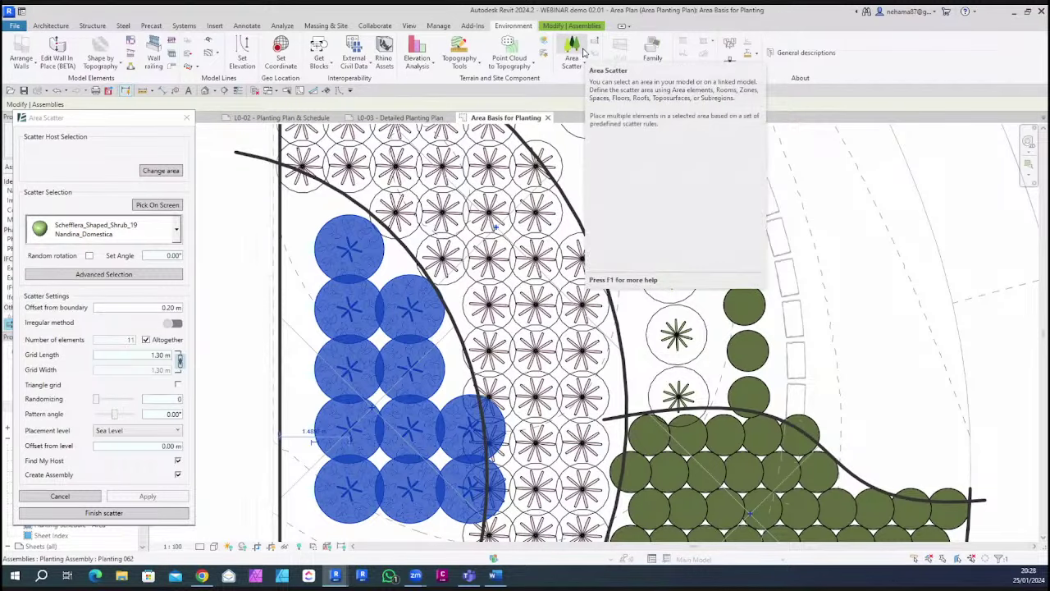
pyautogui.click(146, 512)
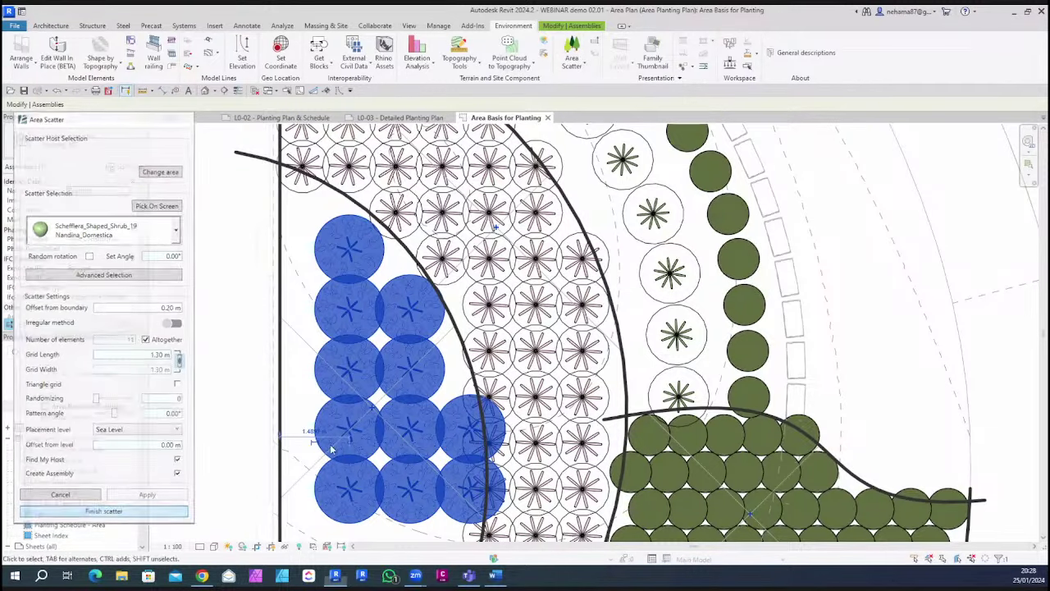
pyautogui.scroll(-1, 424, 367)
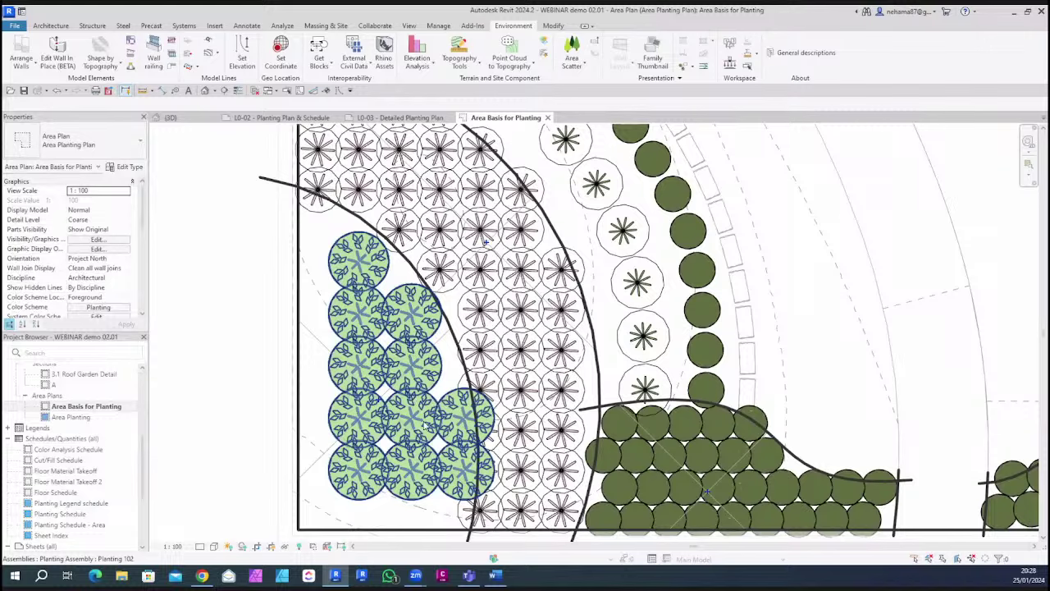
# Select the shrub assembly and review its Assembly Content, 11-NDV-Nandina, in Properties
pyautogui.click(424, 425)
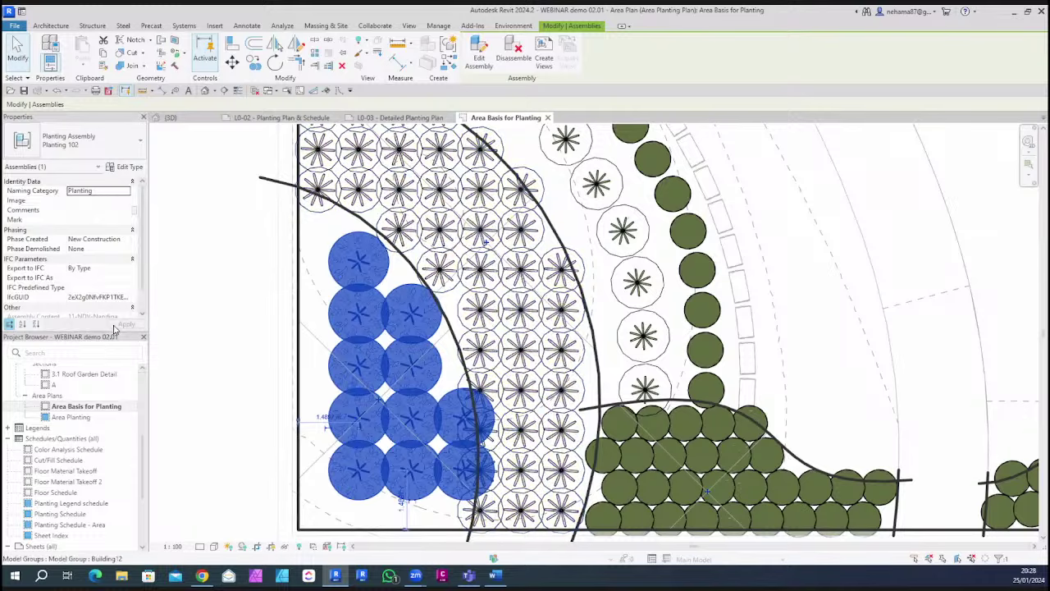
pyautogui.scroll(-1, 114, 311)
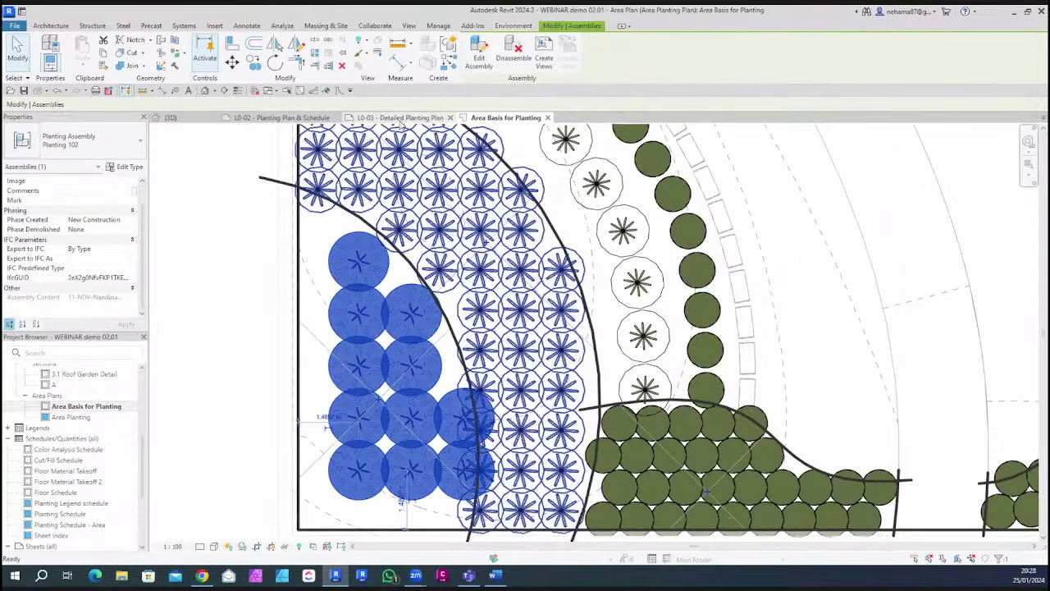
# Open sheet L0-03 - Detailed Planting Plan, frame the new shrubs, and clear the selection
pyautogui.click(400, 117)
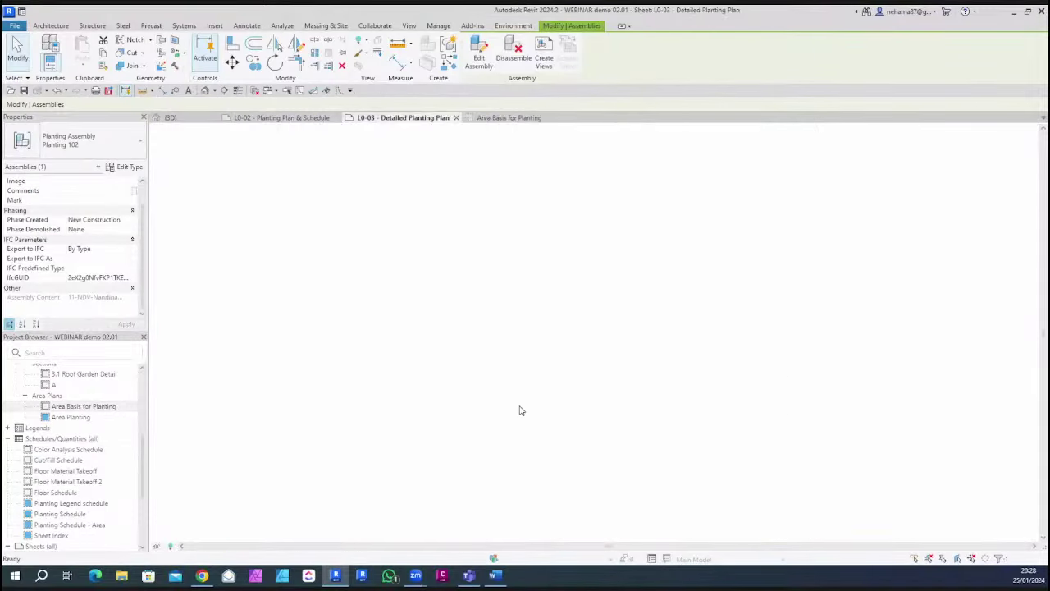
pyautogui.scroll(10, 370, 412)
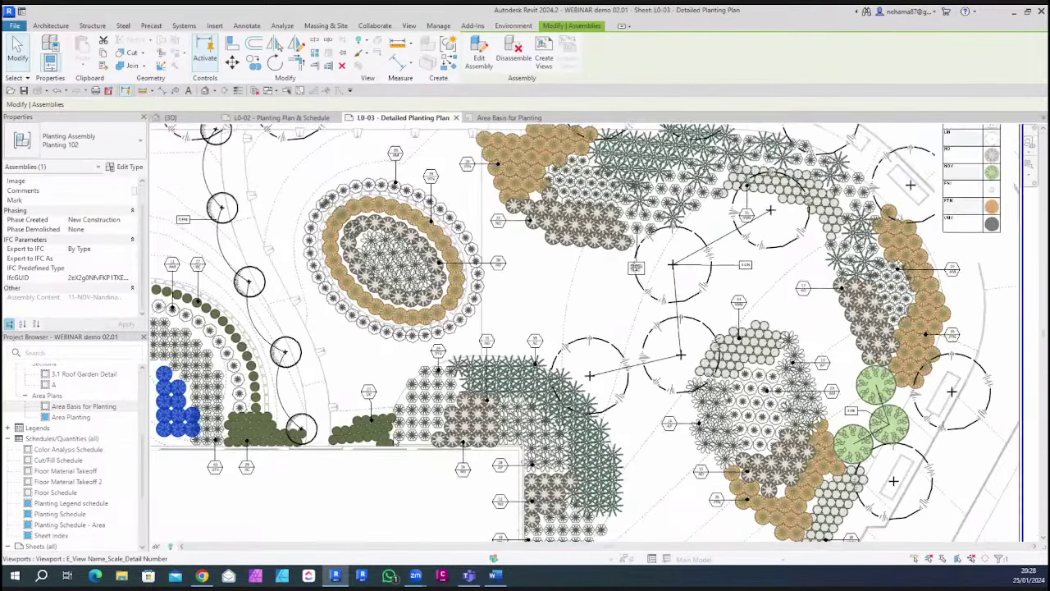
pyautogui.scroll(5, 384, 246)
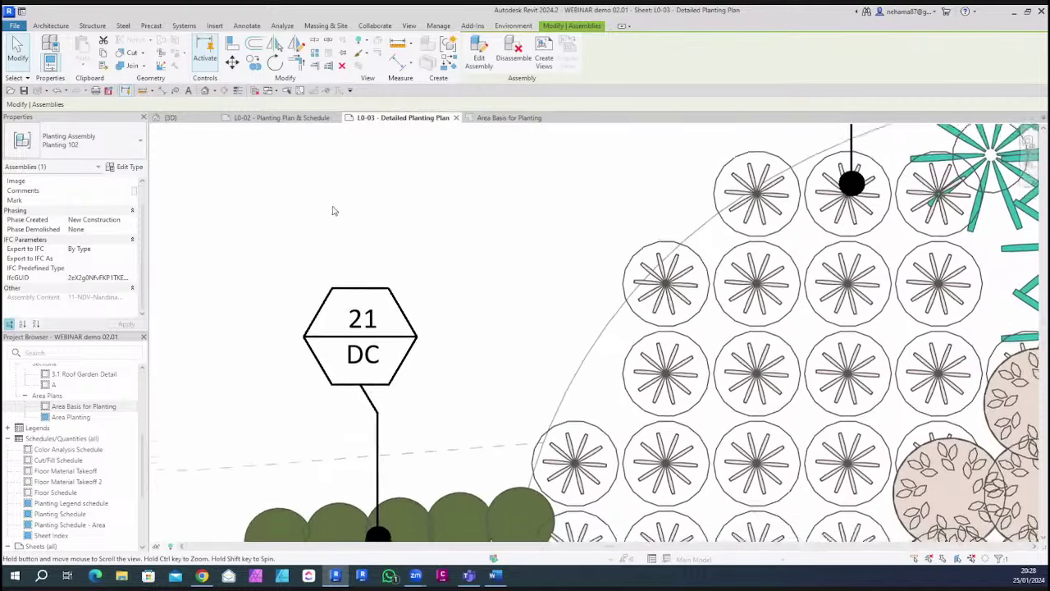
pyautogui.scroll(-3, 378, 315)
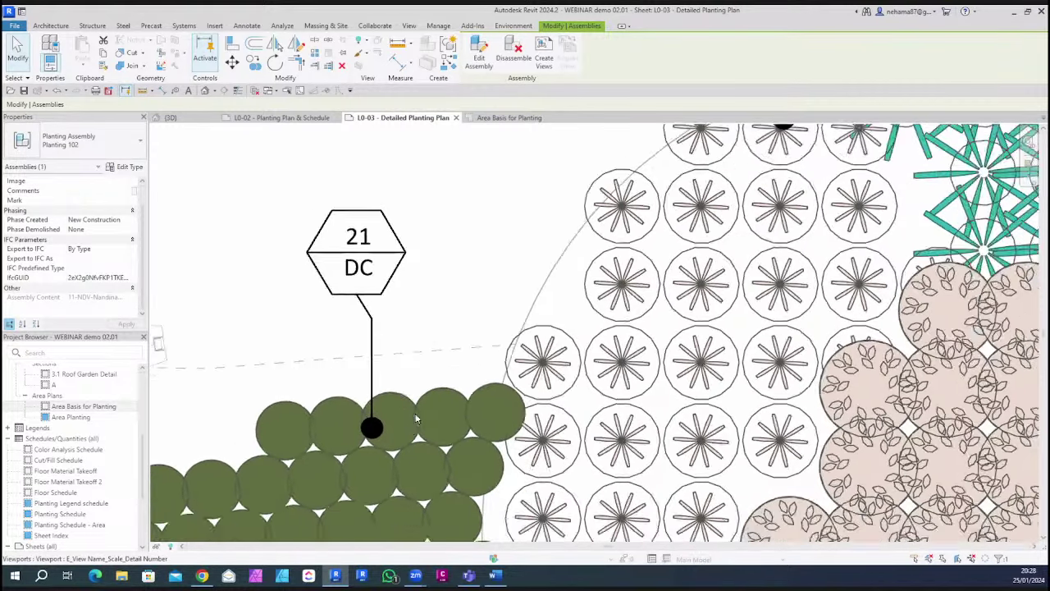
pyautogui.scroll(1, 377, 336)
pyautogui.scroll(-5, 377, 336)
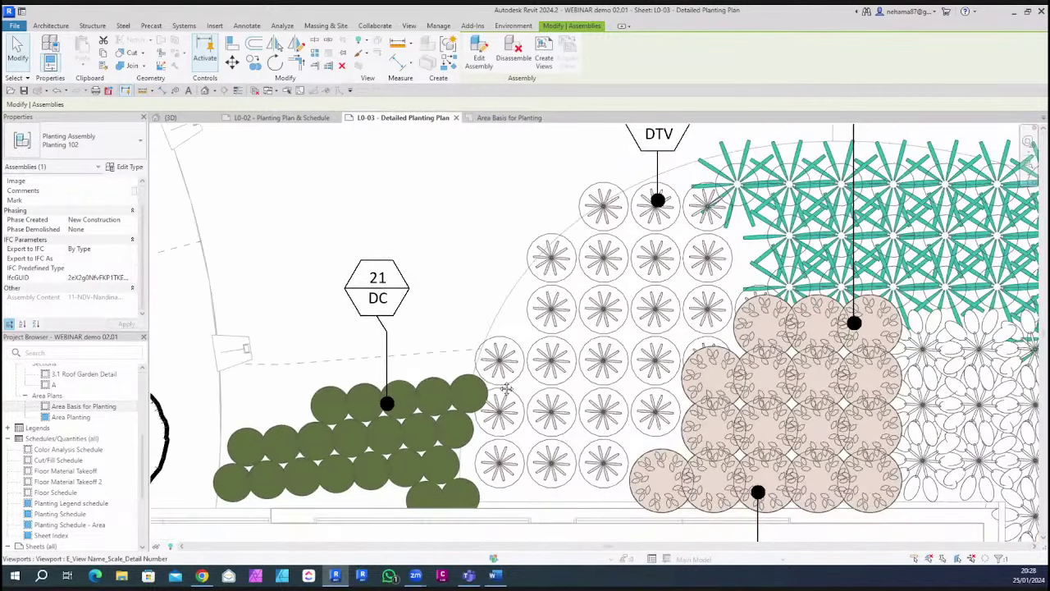
pyautogui.moveTo(722, 124); pyautogui.dragTo(873, 152, button='middle')
pyautogui.press('Escape')
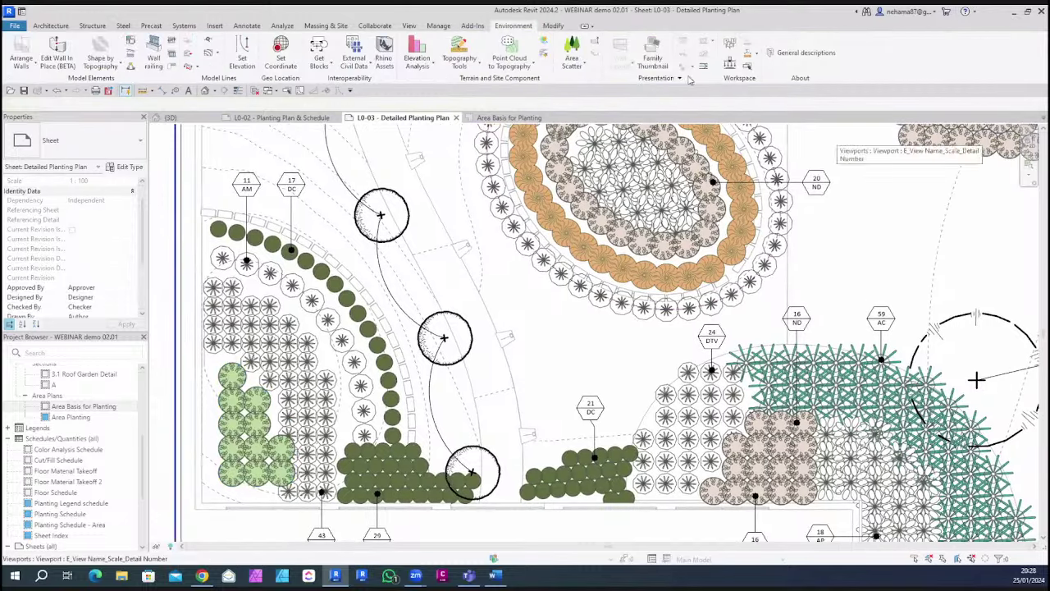
pyautogui.click(688, 78)
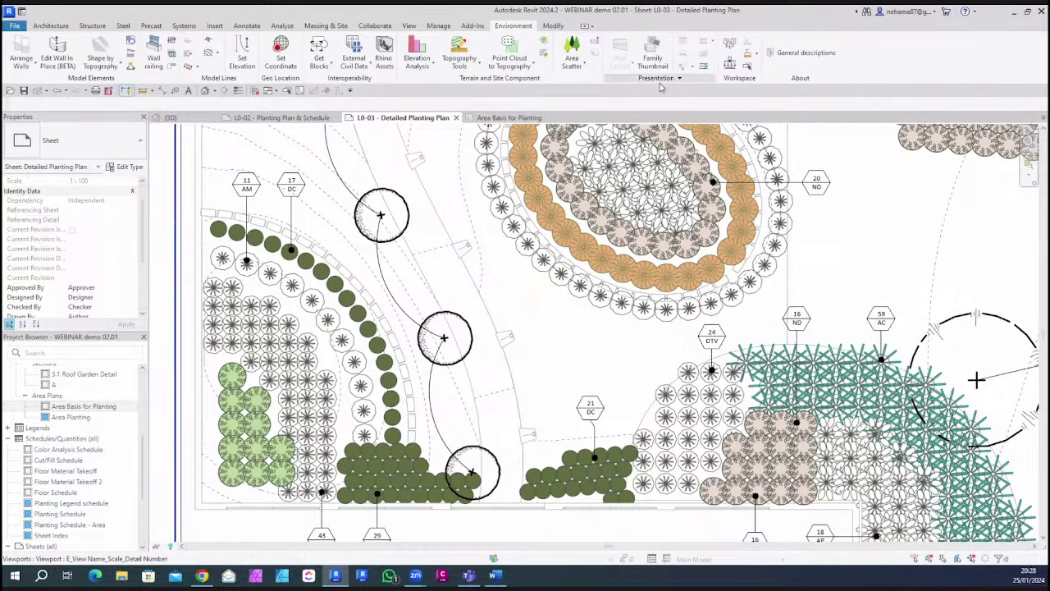
# Open Assembly Content Parameter Settings to view Amount, Type Mark and Type attributes
pyautogui.click(678, 79)
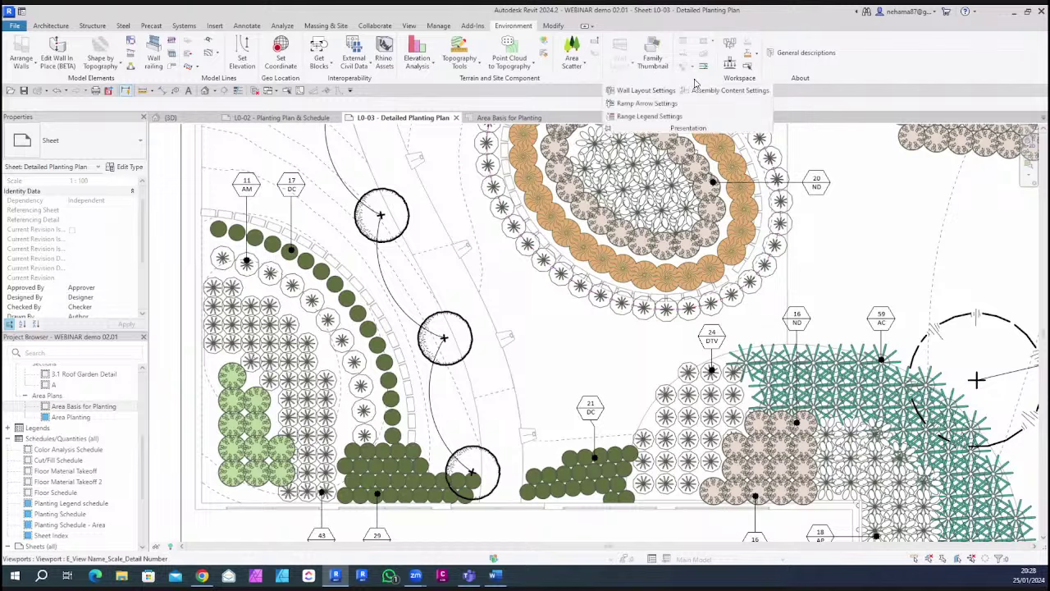
pyautogui.click(728, 90)
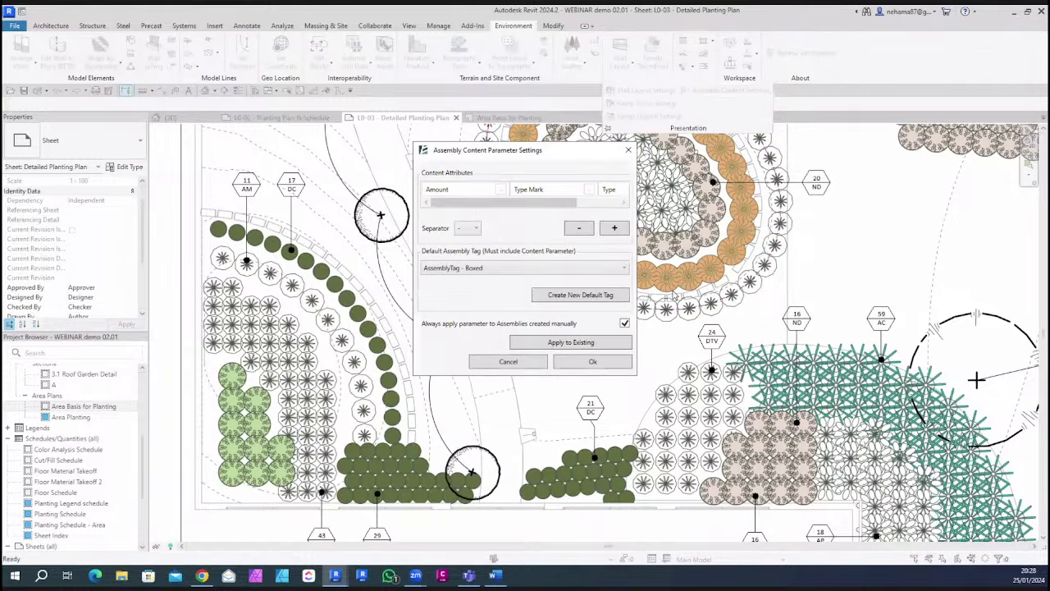
pyautogui.moveTo(551, 203); pyautogui.dragTo(496, 210)
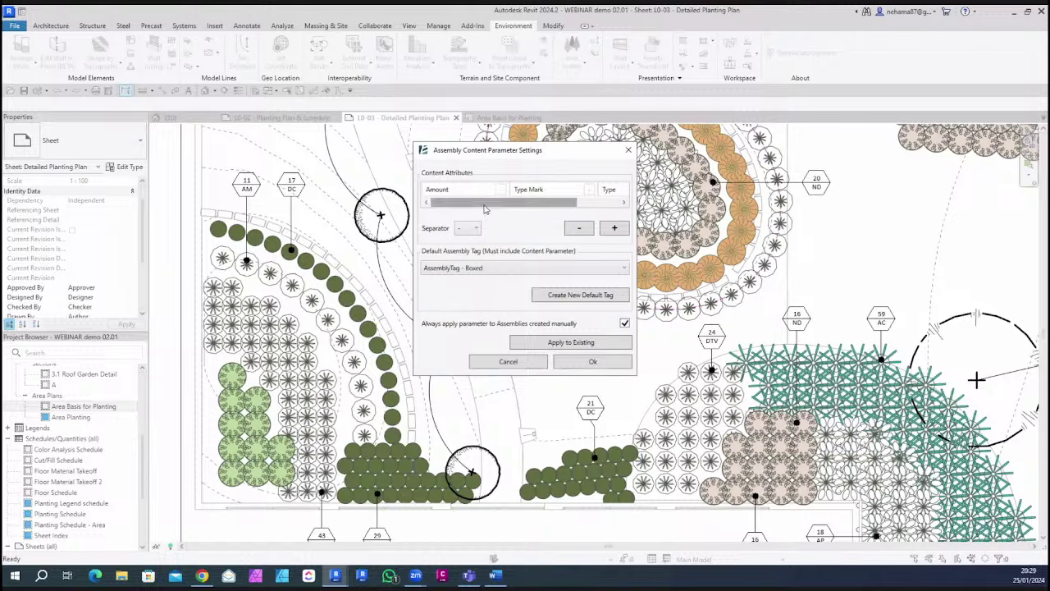
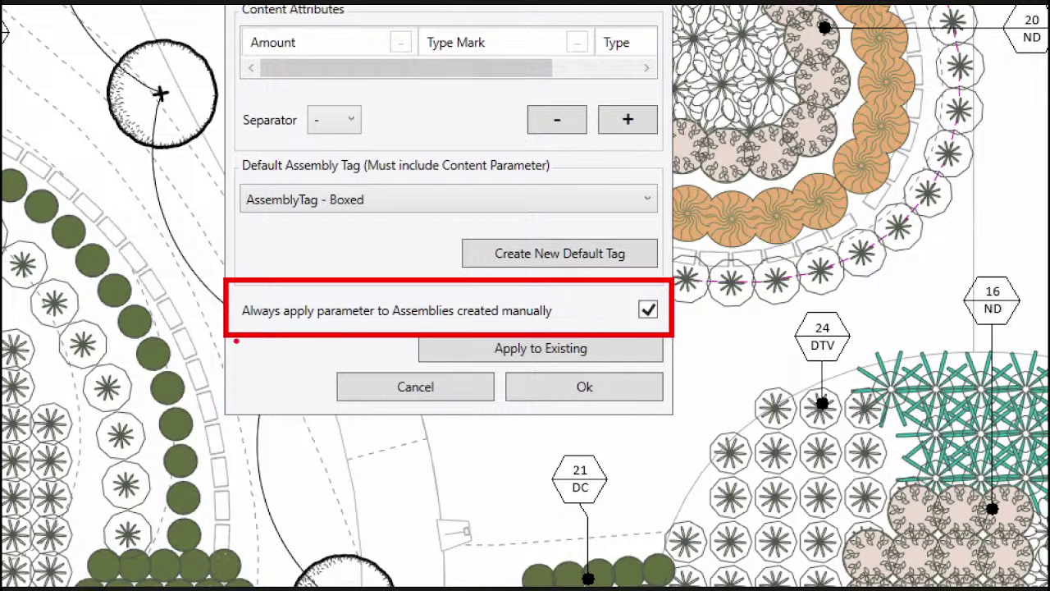
# Keep 'Always apply parameter to Assemblies created manually' checked in Assembly Content Parameter Settings
pyautogui.moveTo(260, 244)
pyautogui.mouseDown()
pyautogui.moveTo(243, 244)
pyautogui.moveTo(386, 248)
pyautogui.moveTo(426, 229)
pyautogui.moveTo(443, 269)
pyautogui.moveTo(412, 256)
pyautogui.mouseUp()
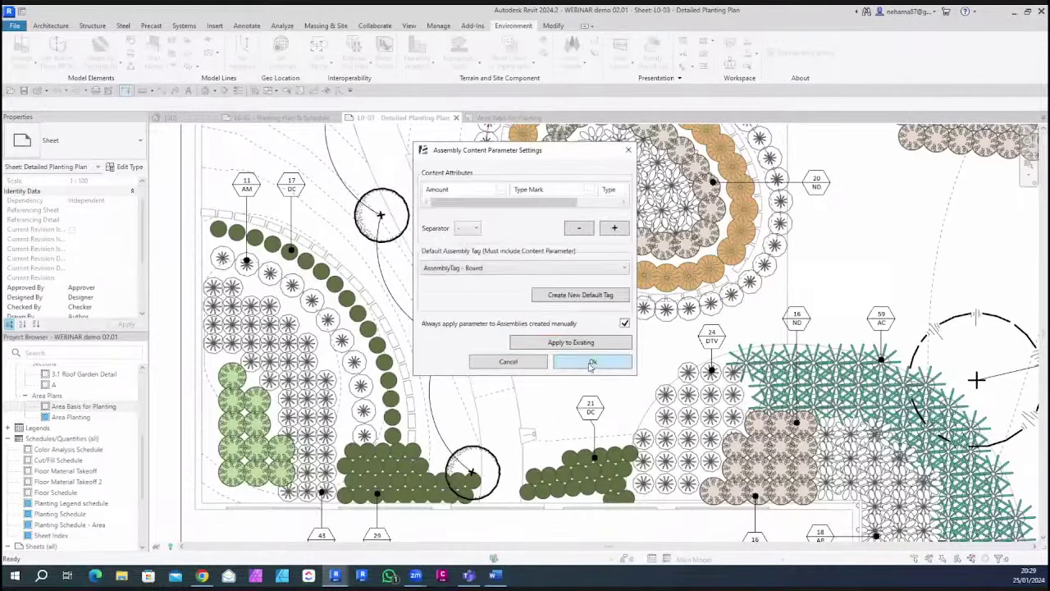
# Confirm the assembly content parameter settings and briefly select the sheet's planting plan viewport
pyautogui.click(591, 361)
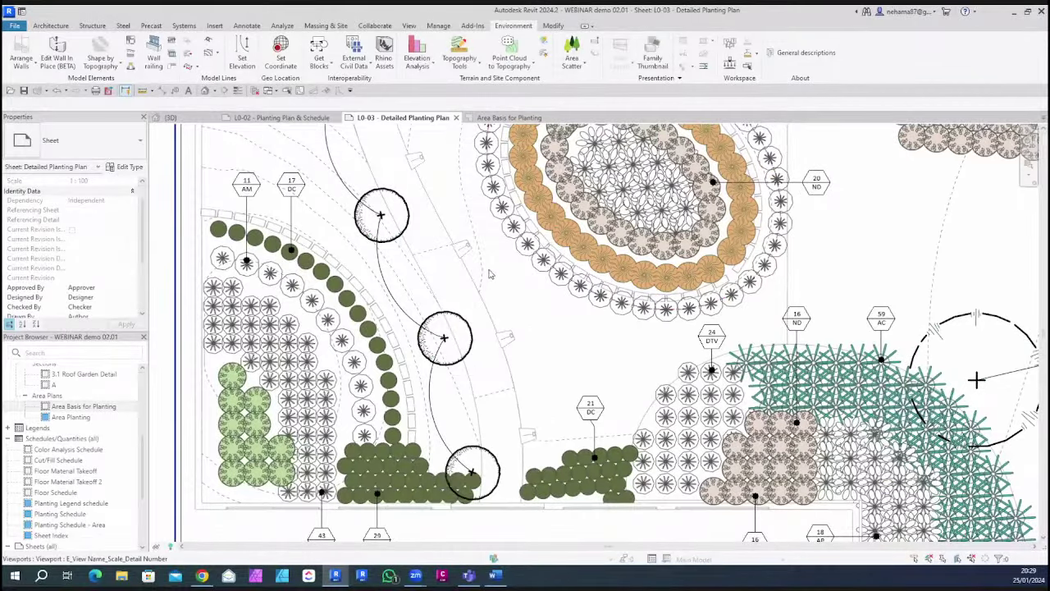
pyautogui.scroll(2, 453, 374)
pyautogui.scroll(-1, 543, 149)
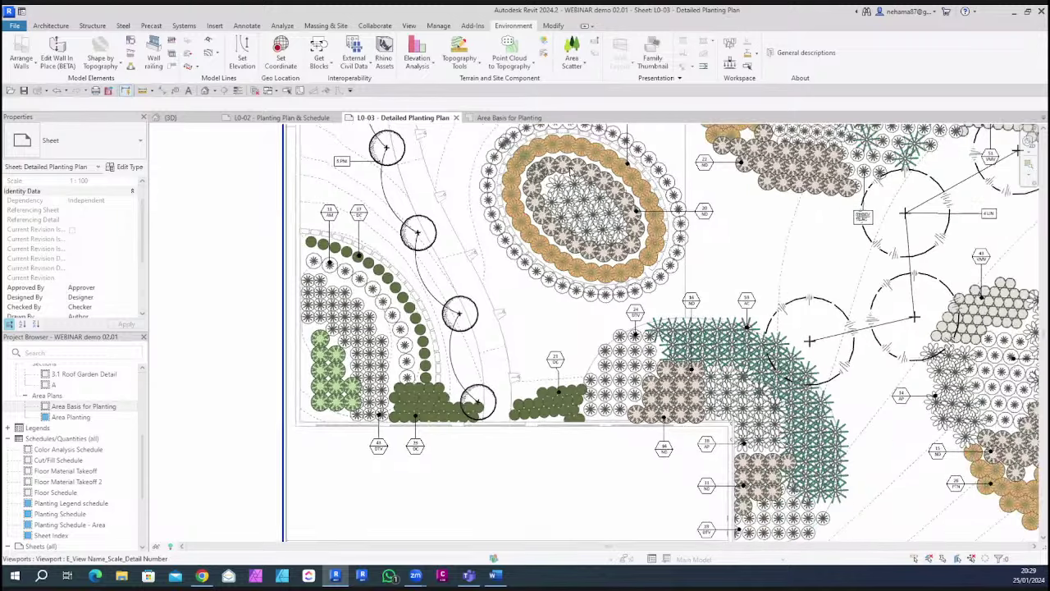
pyautogui.scroll(3, 608, 227)
pyautogui.click(51, 25)
pyautogui.scroll(2, 298, 185)
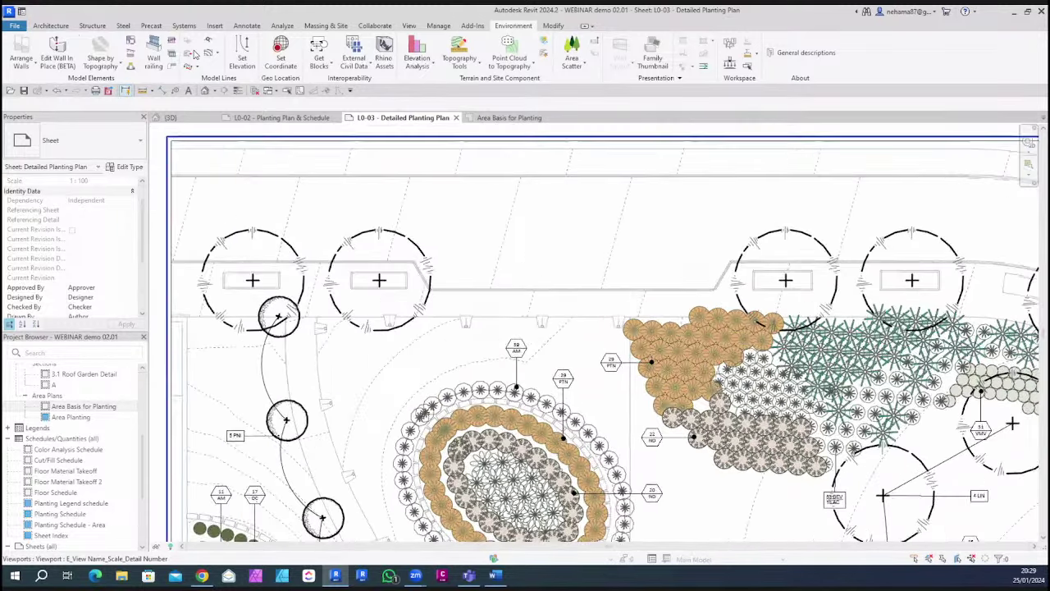
pyautogui.click(298, 185)
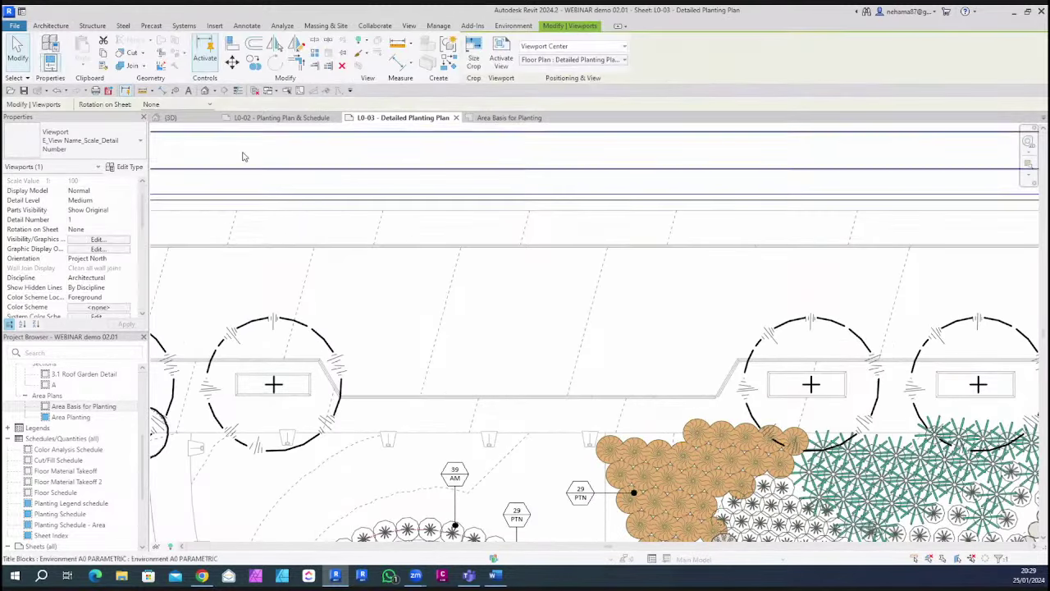
pyautogui.press('Escape')
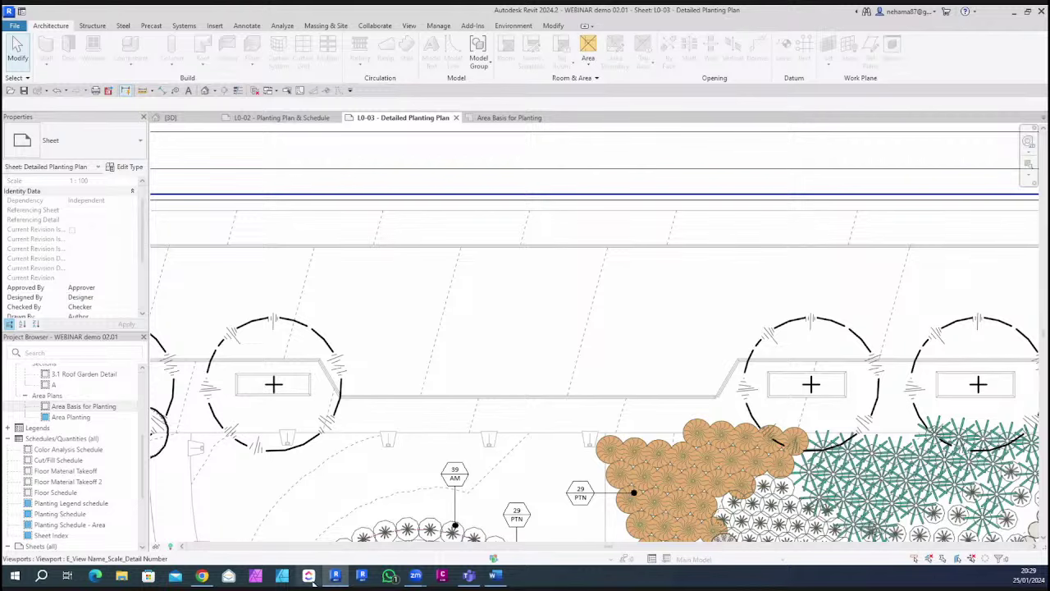
# Review the L0-02 sheet and the 3D garden view, orbiting the model from above
pyautogui.press('super+d')
pyautogui.press('super+d')
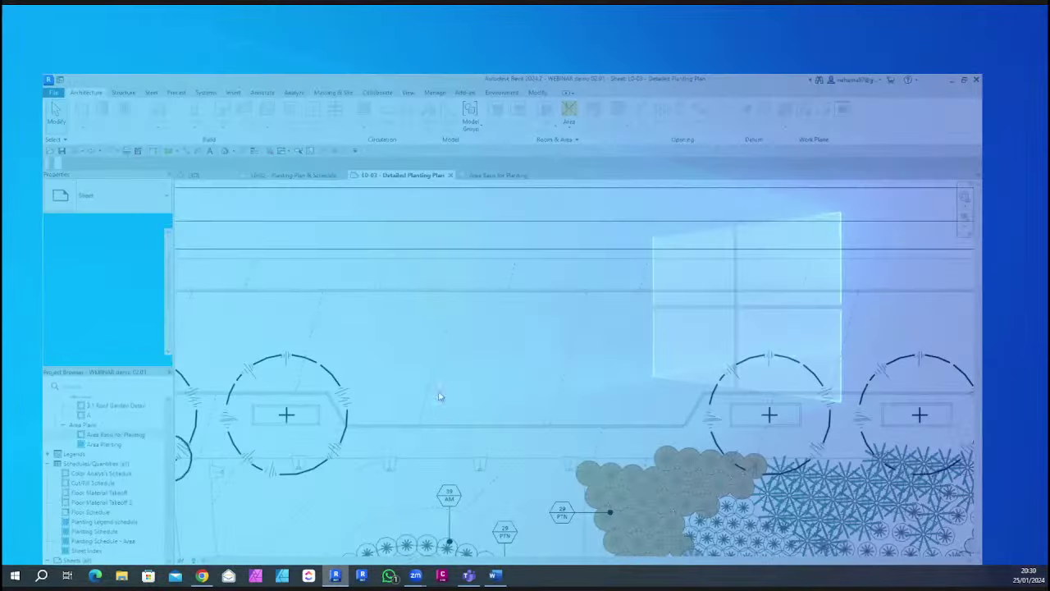
pyautogui.click(283, 117)
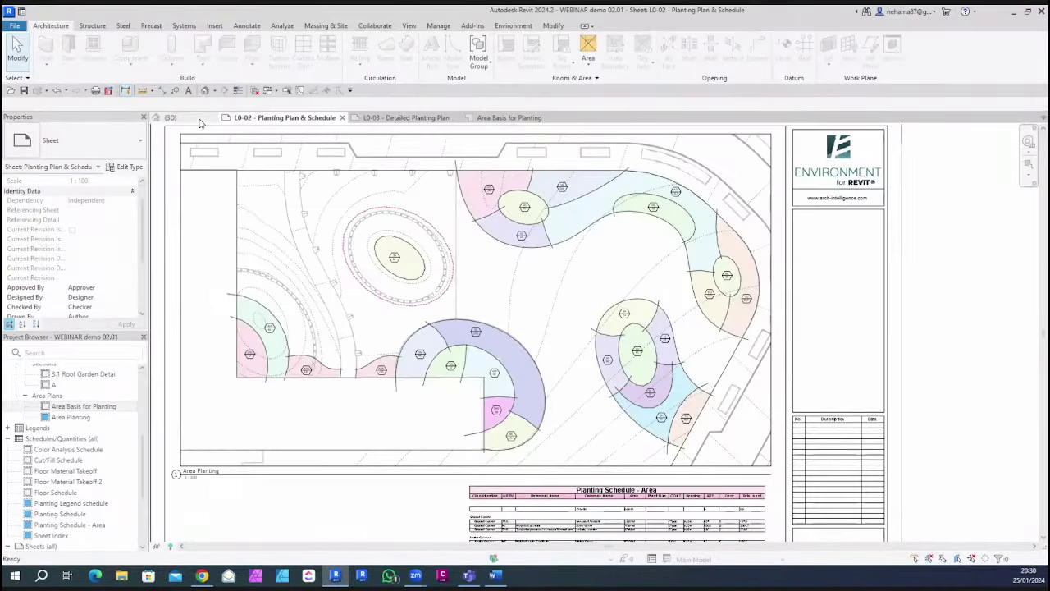
pyautogui.click(170, 117)
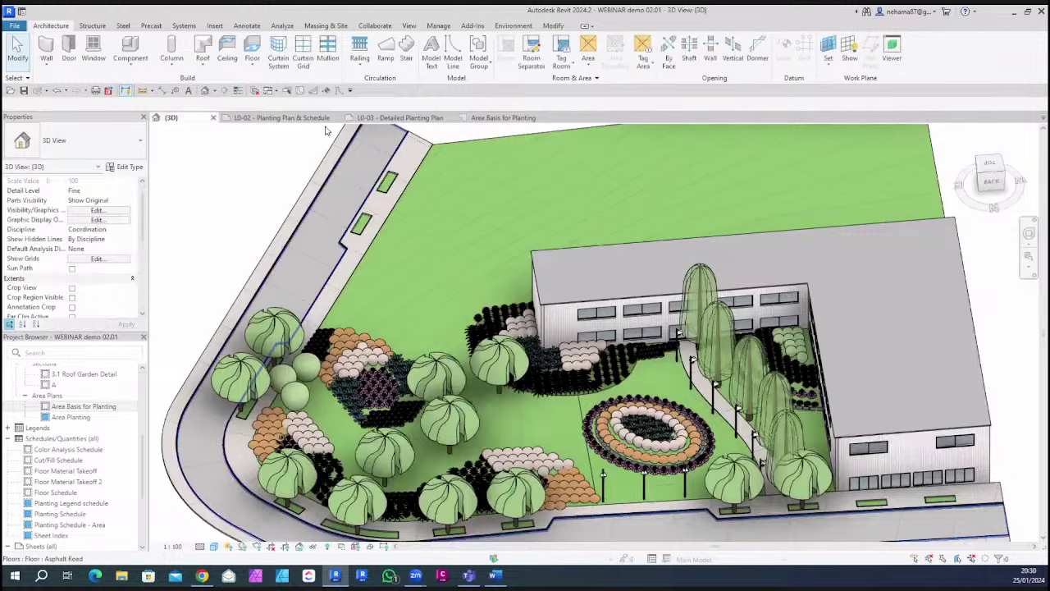
pyautogui.hotkey('ctrl', 'Tab')
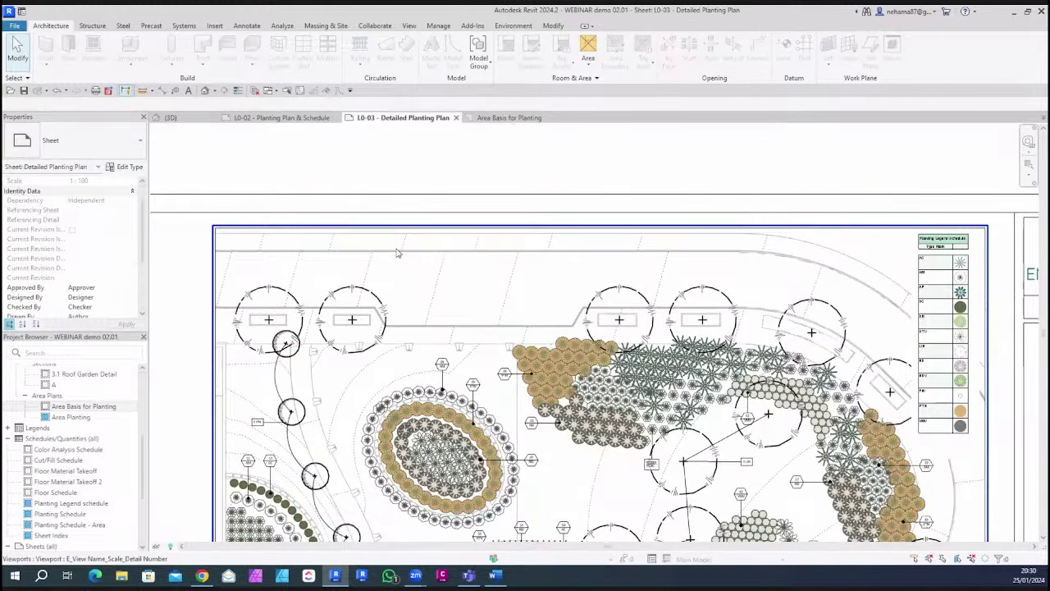
pyautogui.click(514, 25)
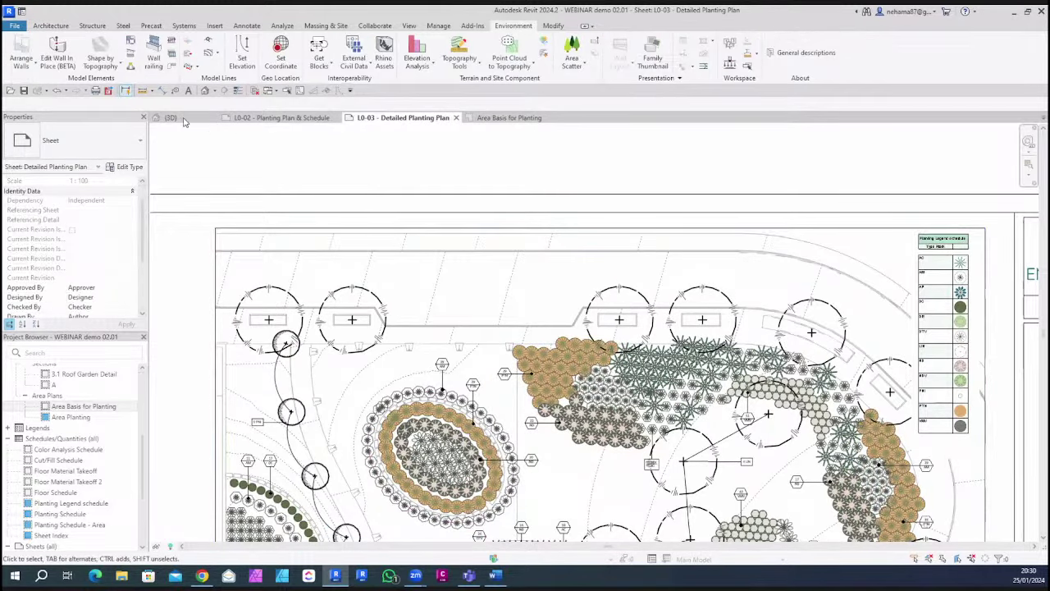
pyautogui.hotkey('ctrl', 'Tab')
pyautogui.scroll(-3, 289, 210)
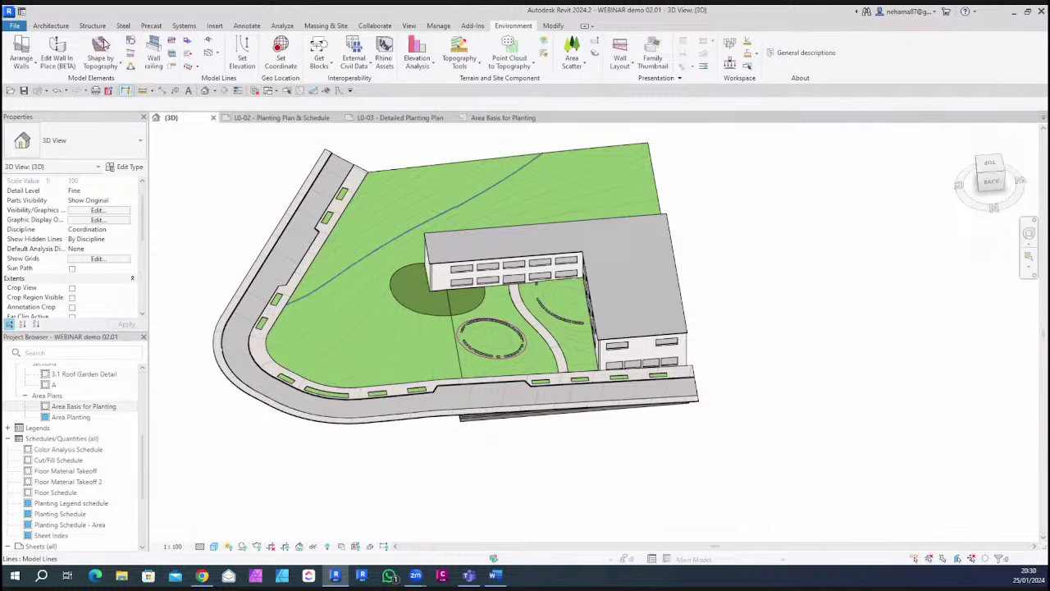
pyautogui.click(51, 25)
pyautogui.keyDown('shift'); pyautogui.moveTo(427, 295); pyautogui.dragTo(560, 457, button='middle'); pyautogui.keyUp('shift')
pyautogui.scroll(4, 348, 283)
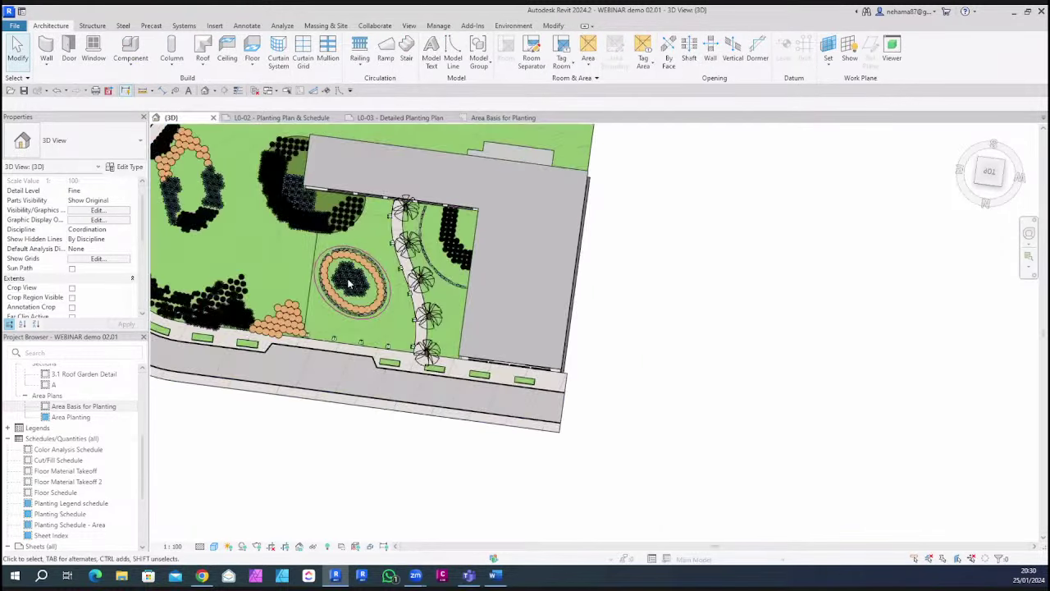
# Activate the L0-03 Detailed Planting Plan viewport and start the Component tool
pyautogui.click(281, 118)
pyautogui.click(422, 118)
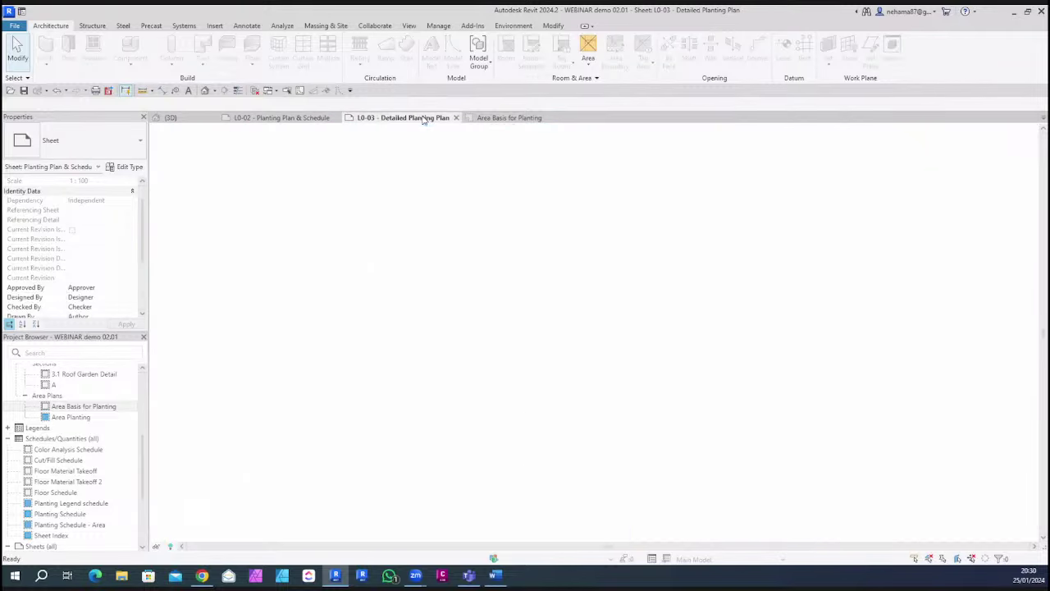
pyautogui.doubleClick(459, 348)
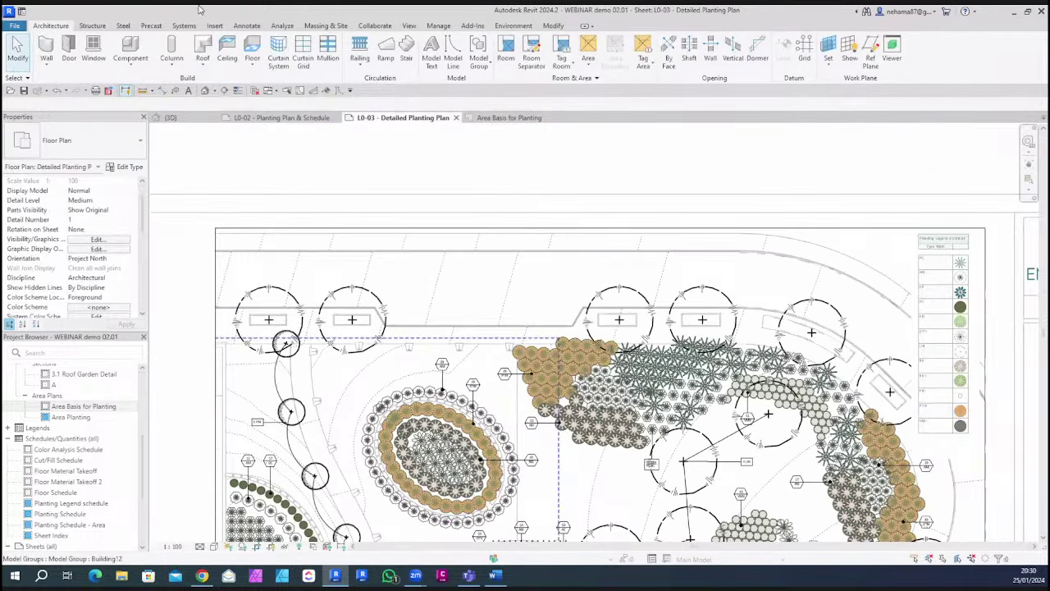
pyautogui.scroll(2, 550, 366)
pyautogui.click(130, 51)
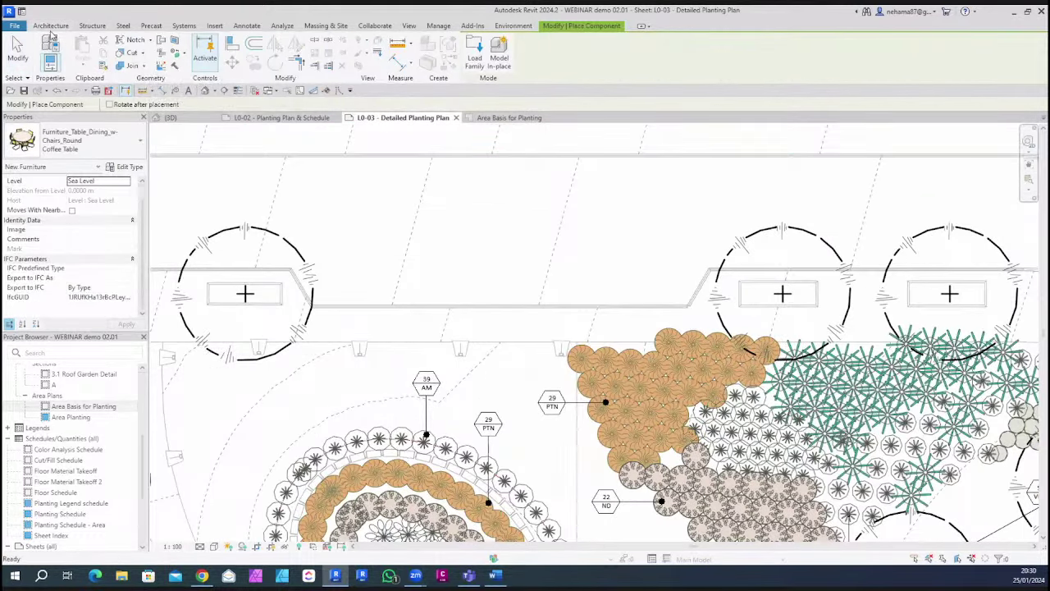
# Start placing the round coffee table component and pan to the plan's top strip
pyautogui.click(51, 25)
pyautogui.click(130, 60)
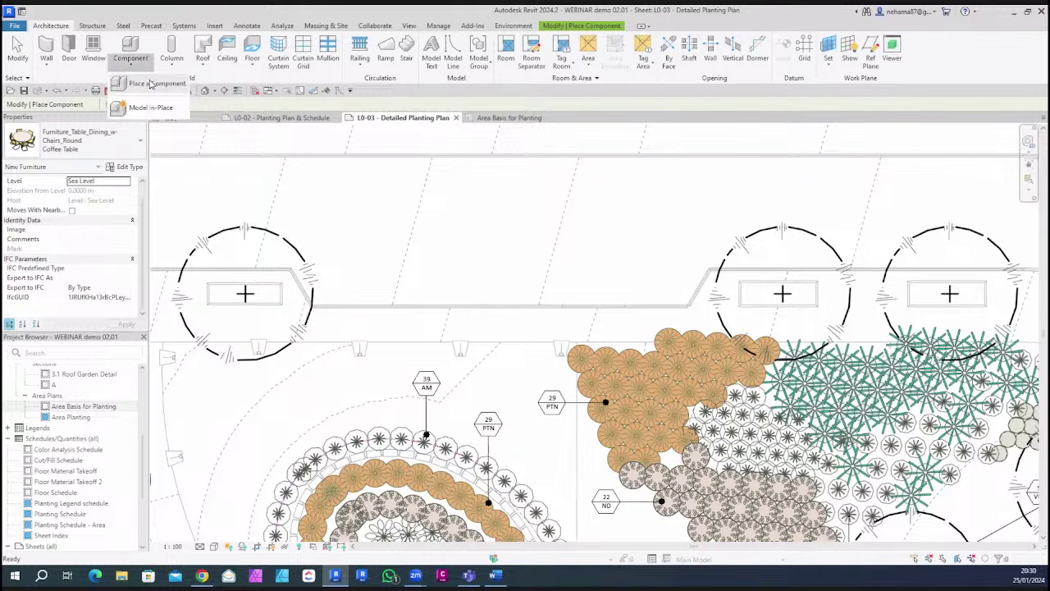
pyautogui.click(150, 84)
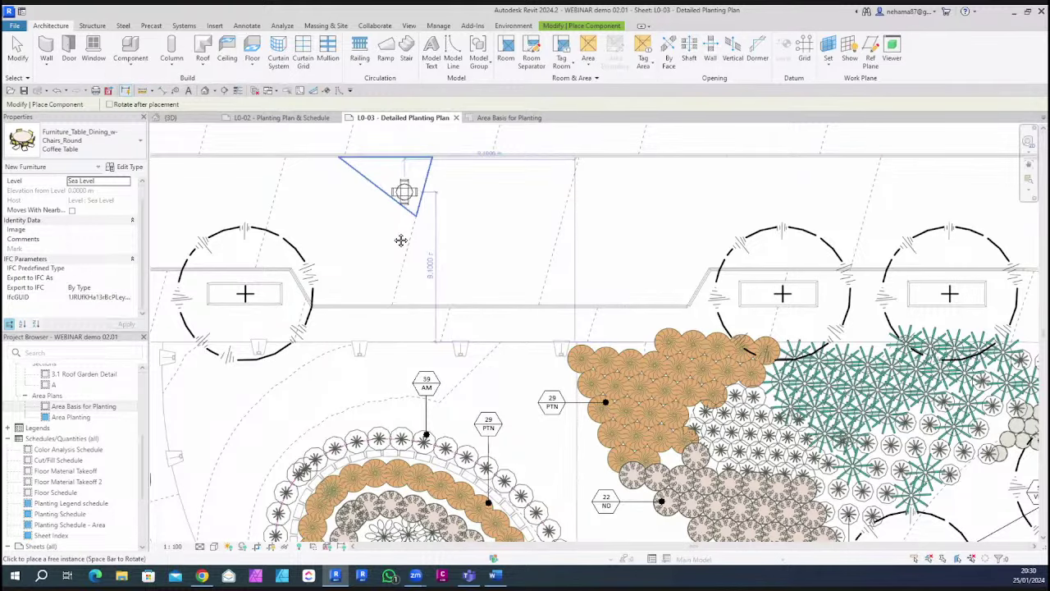
pyautogui.moveTo(400, 240); pyautogui.dragTo(395, 273, button='middle')
pyautogui.scroll(5, 505, 209)
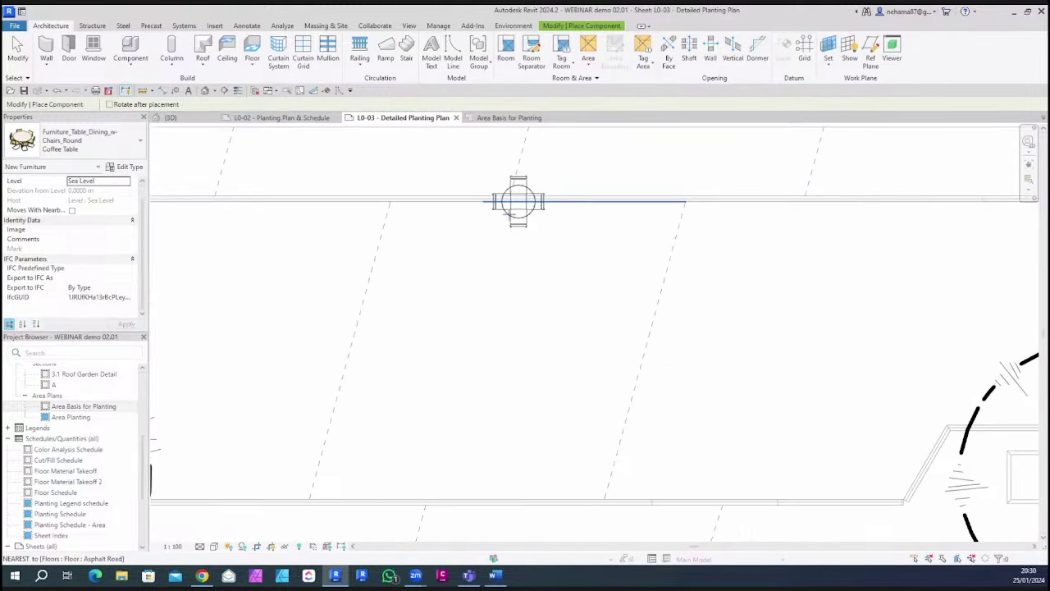
# Place five round coffee tables with chairs in a row along the top strip
pyautogui.click(456, 255)
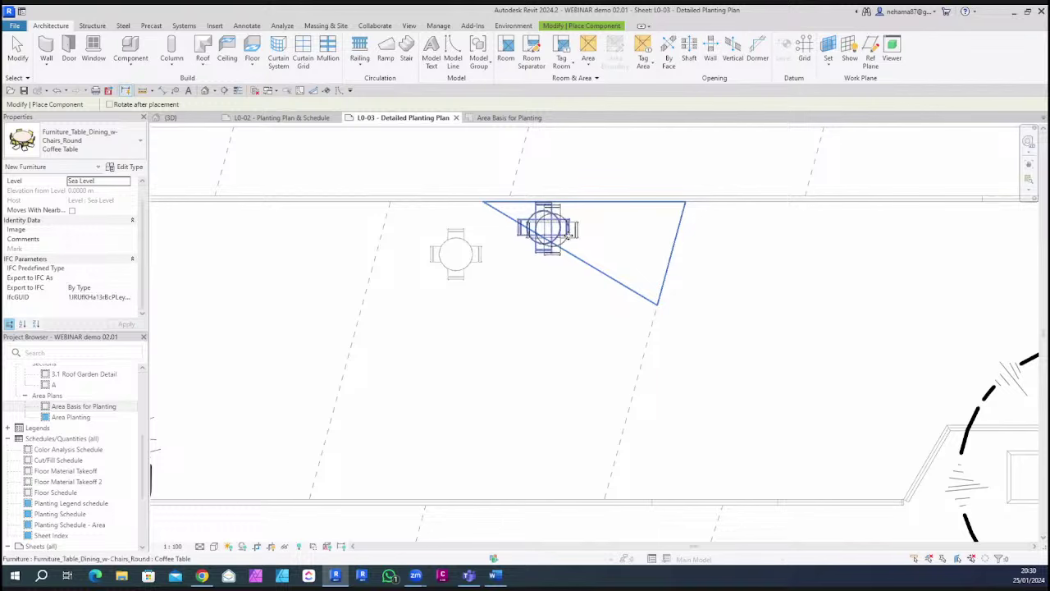
pyautogui.click(543, 228)
pyautogui.click(628, 271)
pyautogui.click(706, 232)
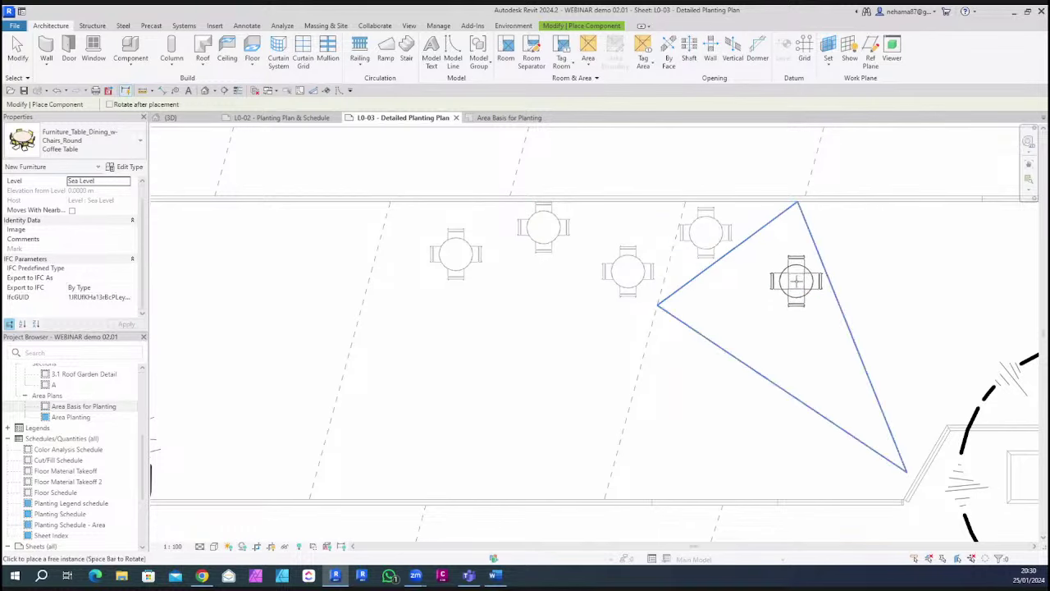
pyautogui.click(795, 281)
pyautogui.press('Escape')
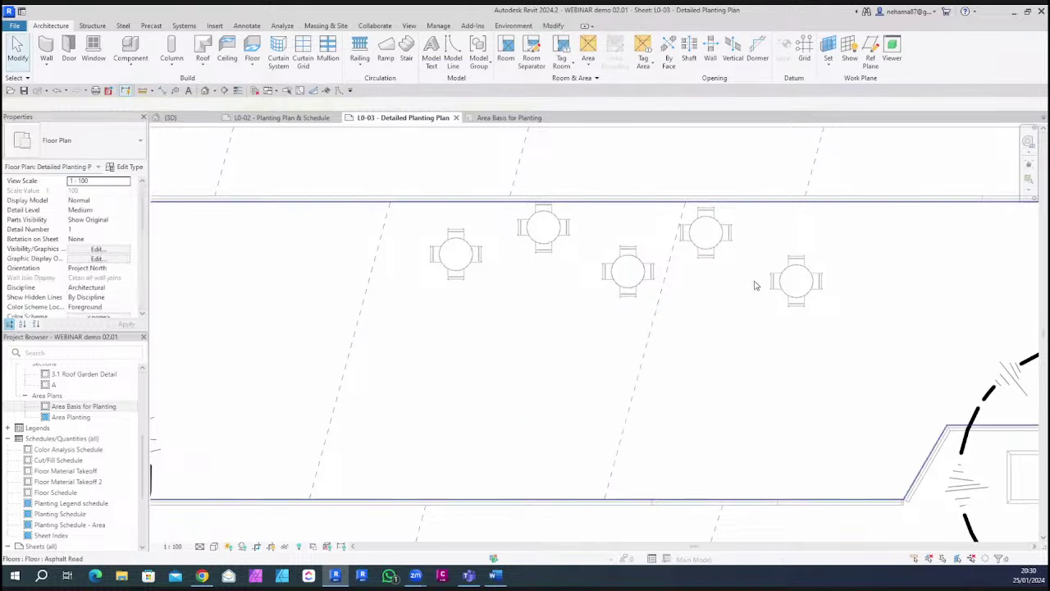
# Select three of the placed round coffee tables
pyautogui.click(796, 282)
pyautogui.keyDown('ctrl'); pyautogui.click(706, 232); pyautogui.keyUp('ctrl')
pyautogui.keyDown('ctrl'); pyautogui.click(627, 271); pyautogui.keyUp('ctrl')
# Add the last two tables and create a Furniture assembly with the default name
pyautogui.keyDown('ctrl'); pyautogui.click(543, 227); pyautogui.keyUp('ctrl')
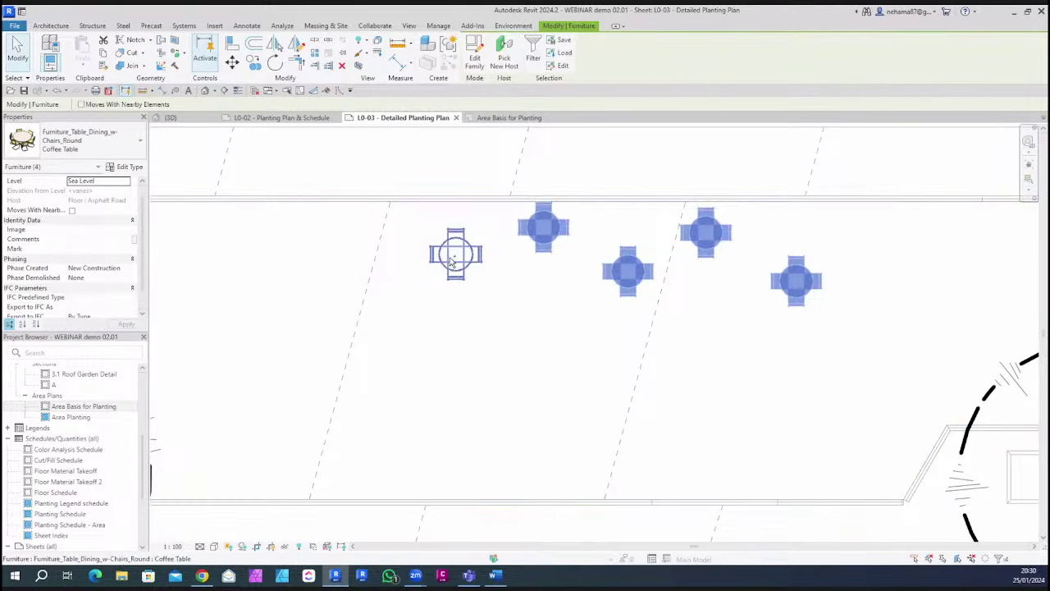
pyautogui.keyDown('ctrl'); pyautogui.click(453, 259); pyautogui.keyUp('ctrl')
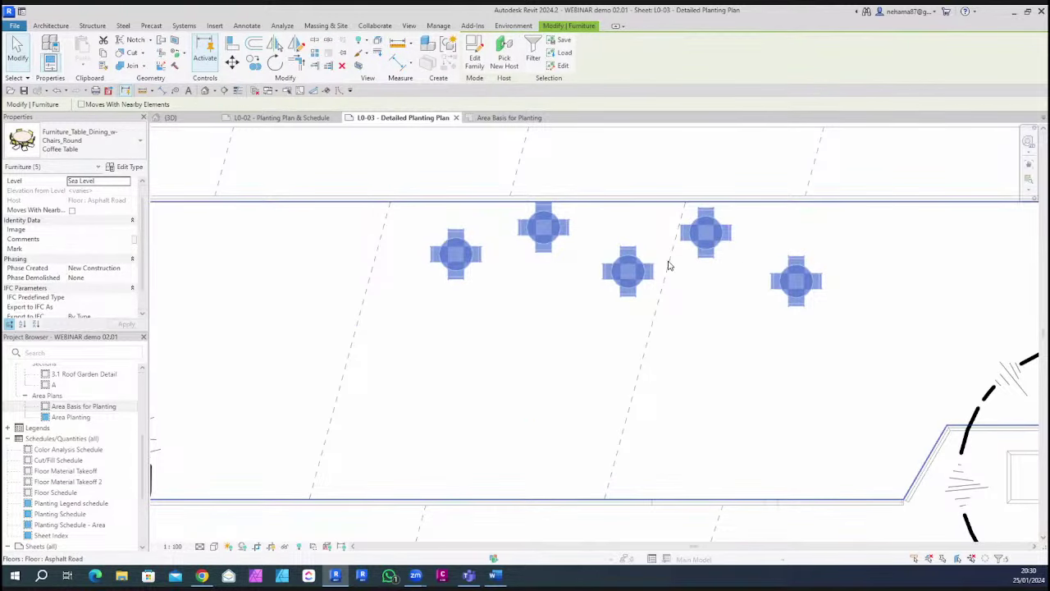
pyautogui.click(428, 49)
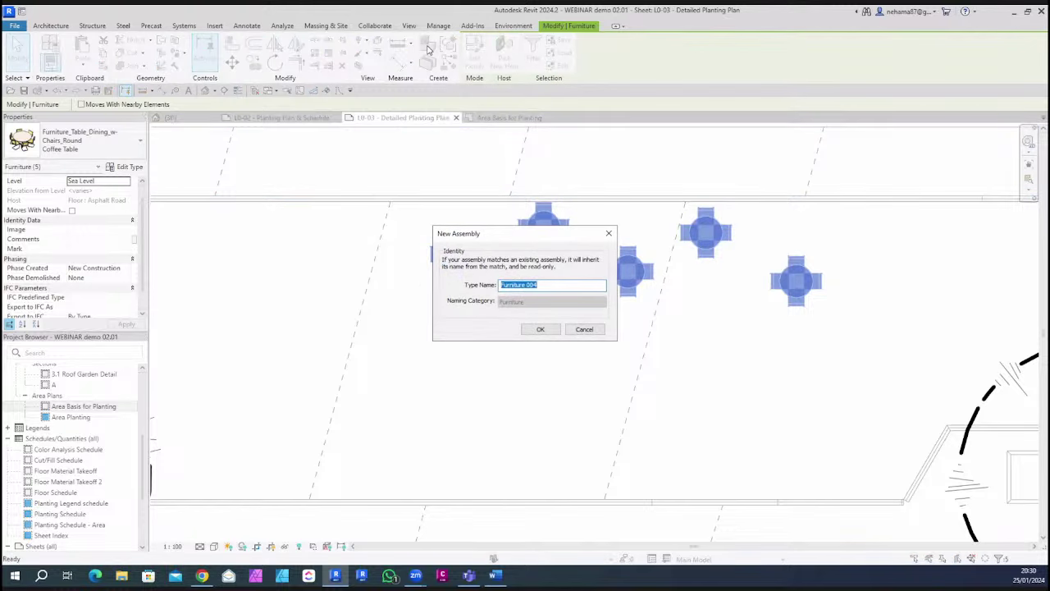
pyautogui.click(540, 329)
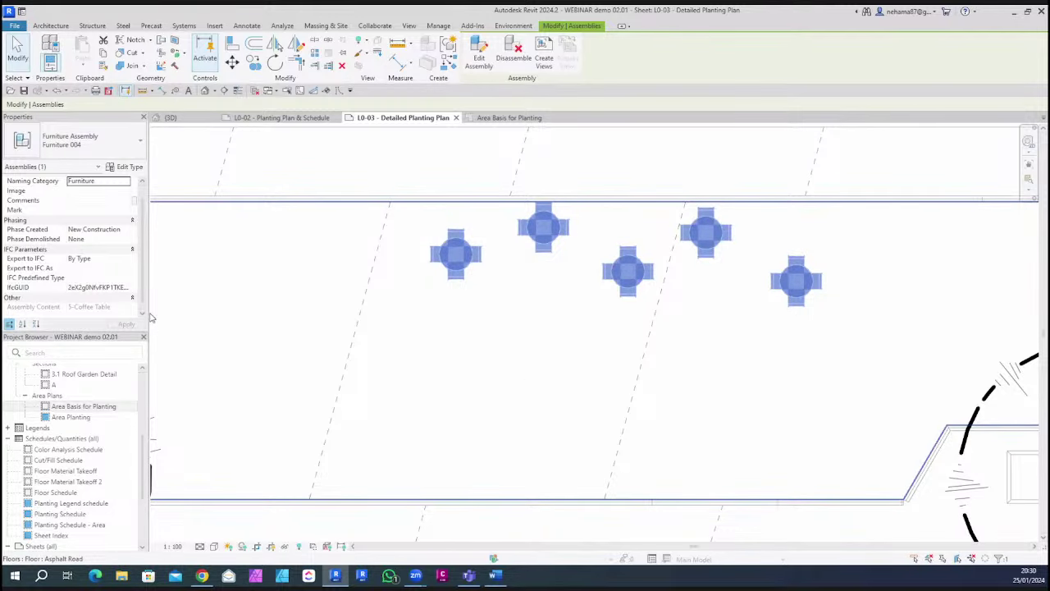
# Tag the assembly '5-Coffee Table' with a free-end leader placed left of the tables
pyautogui.click(247, 26)
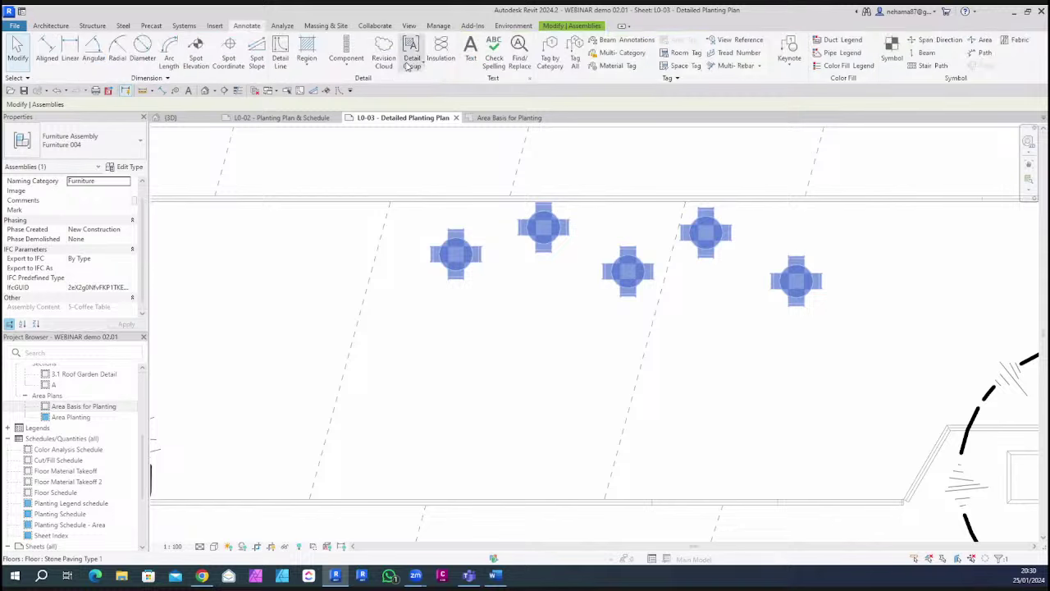
pyautogui.click(548, 59)
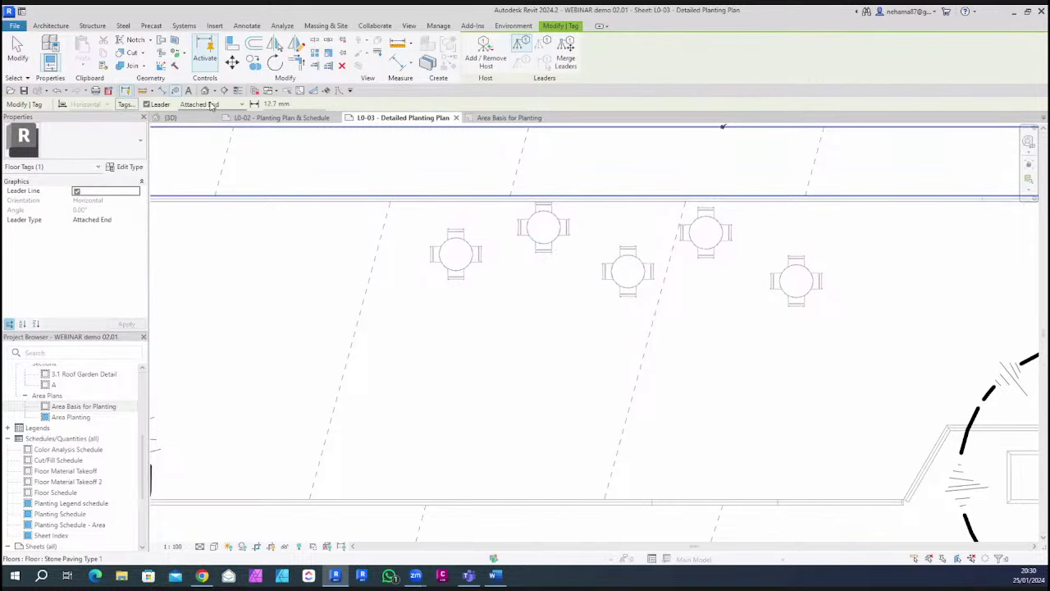
pyautogui.click(211, 105)
pyautogui.click(218, 125)
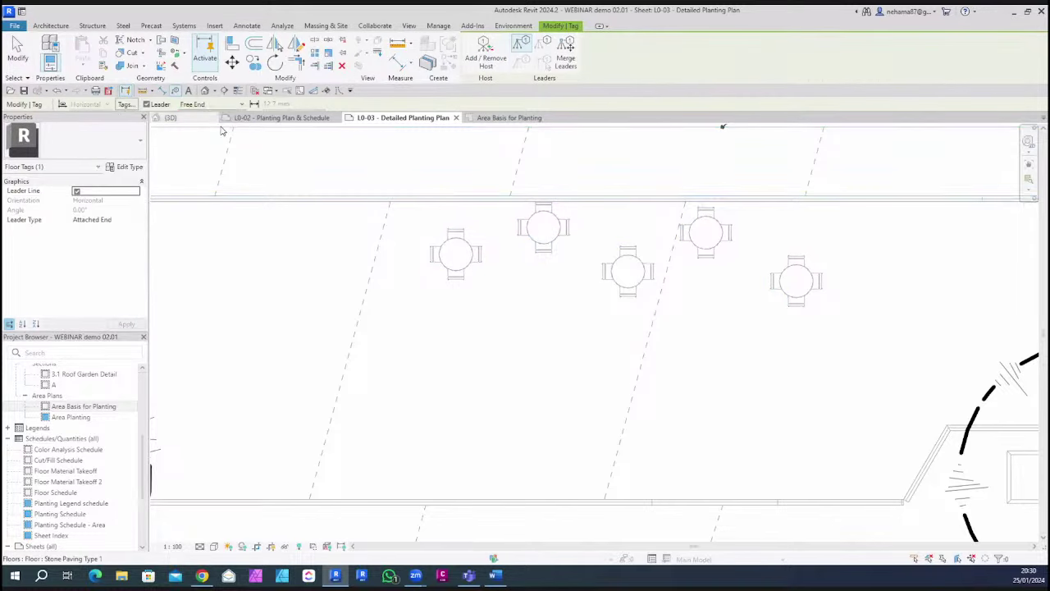
pyautogui.click(450, 257)
pyautogui.click(346, 257)
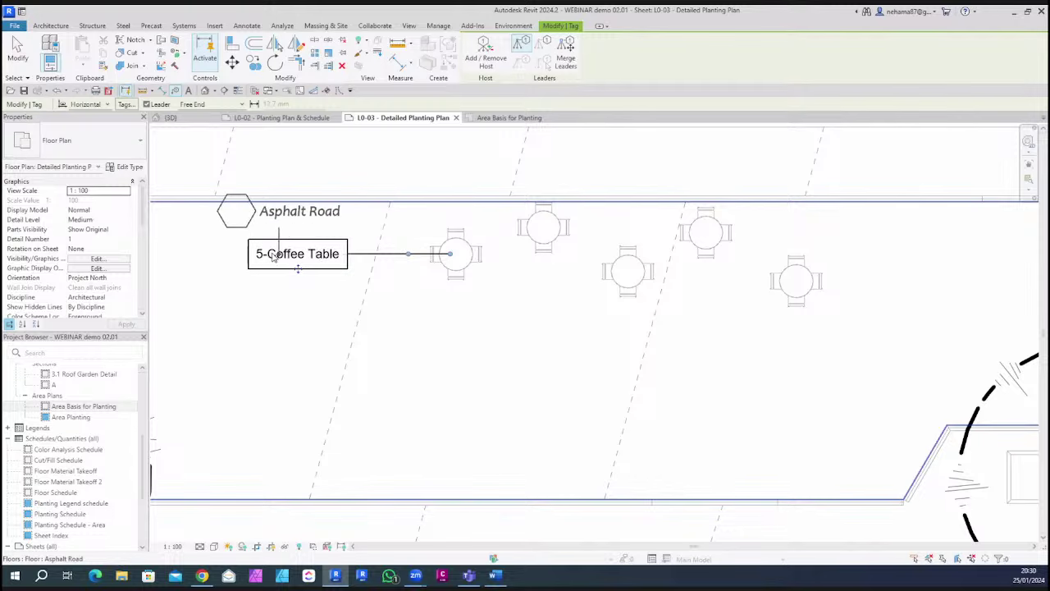
pyautogui.click(273, 257)
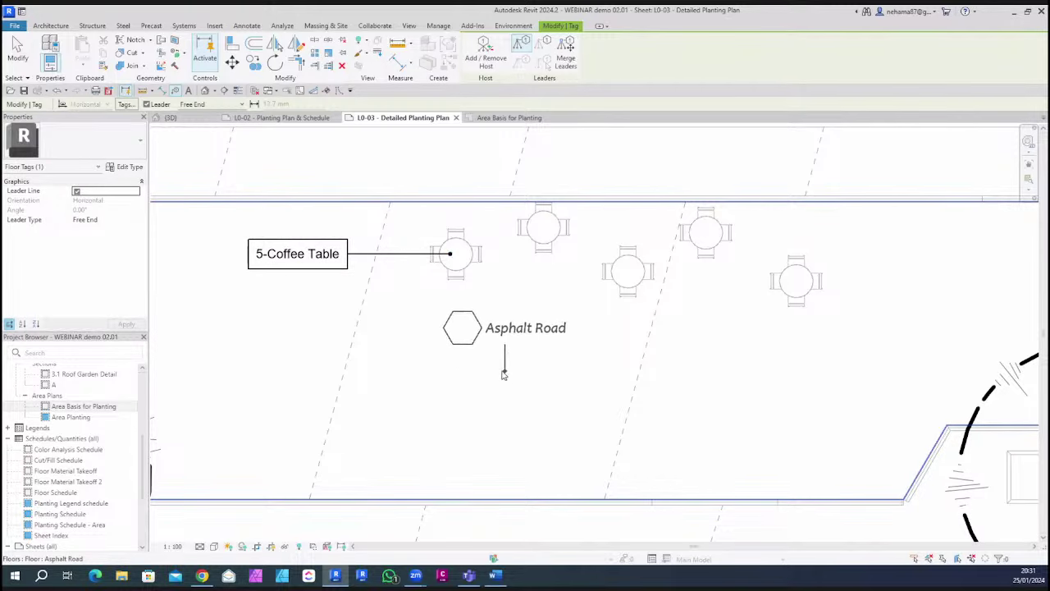
pyautogui.press('Escape')
pyautogui.press('Escape')
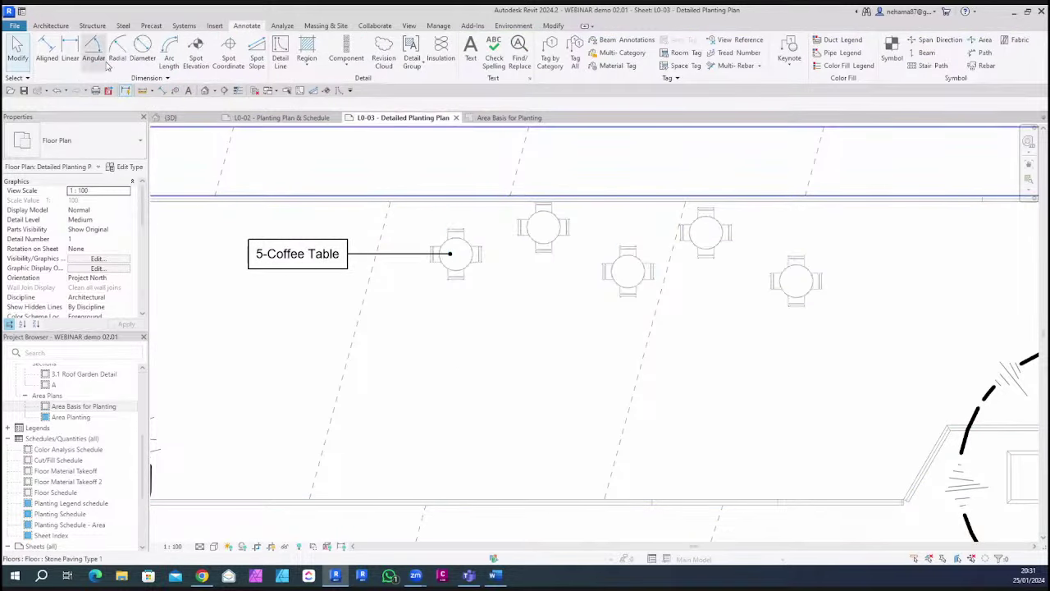
pyautogui.click(51, 26)
# Choose the Outdoor Modern Bench : Bench 1.8 M type for component placement
pyautogui.click(111, 50)
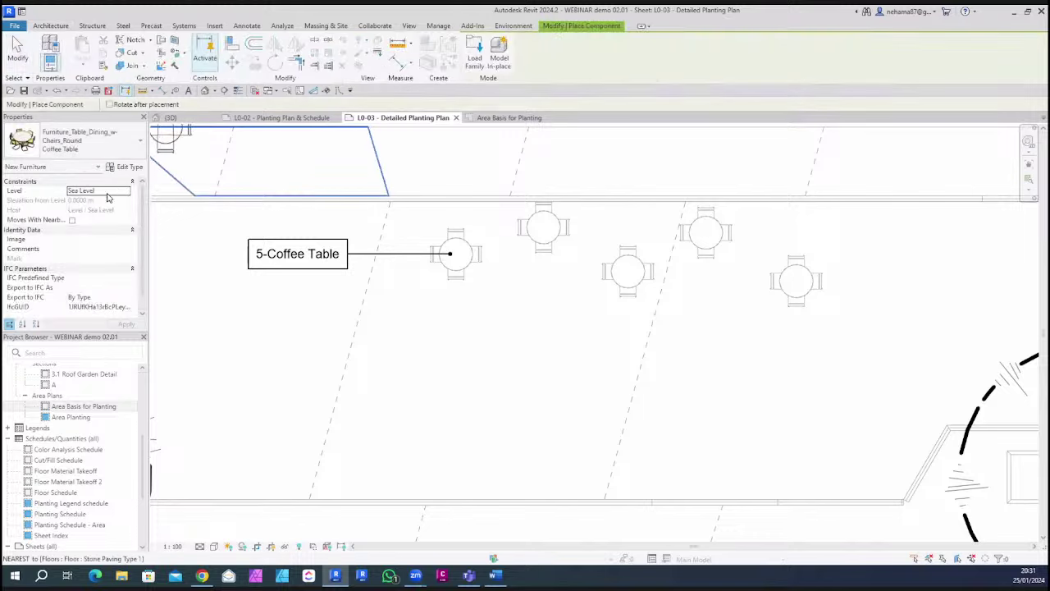
pyautogui.click(82, 140)
pyautogui.scroll(-5, 95, 254)
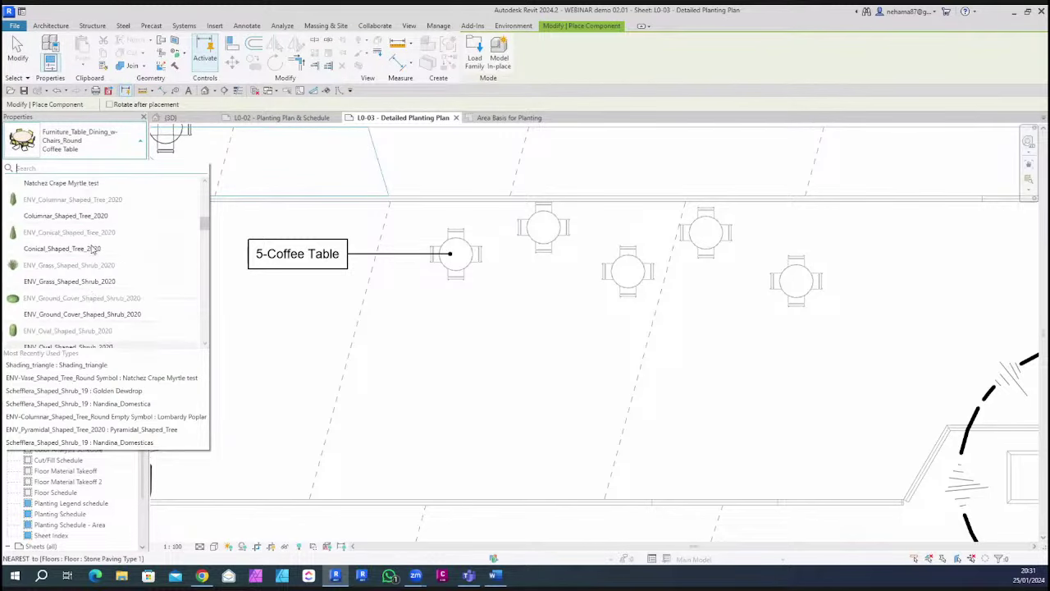
pyautogui.scroll(5, 93, 249)
pyautogui.click(59, 207)
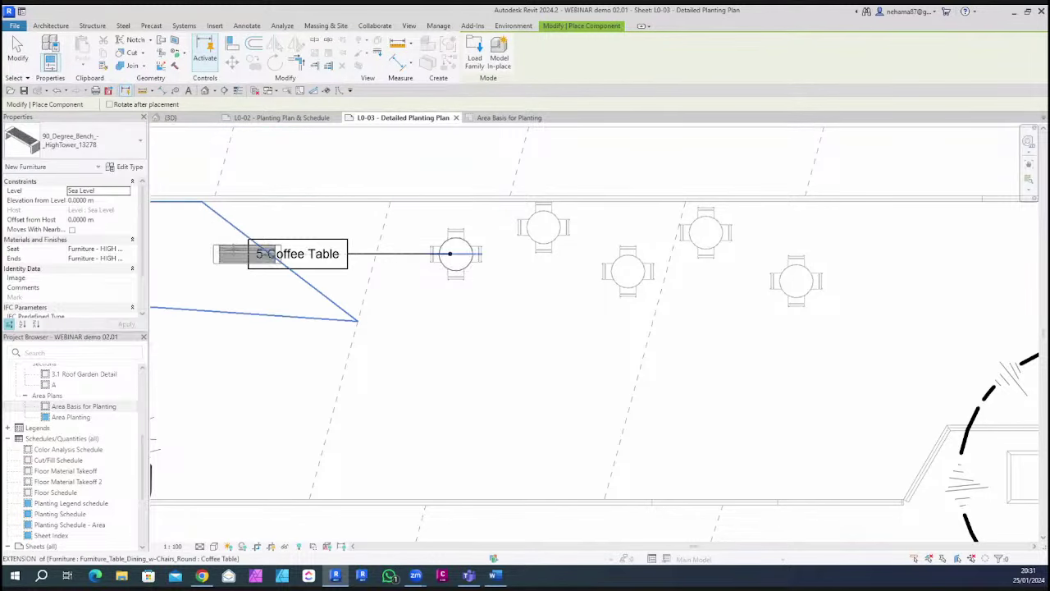
pyautogui.click(82, 140)
pyautogui.scroll(-5, 93, 261)
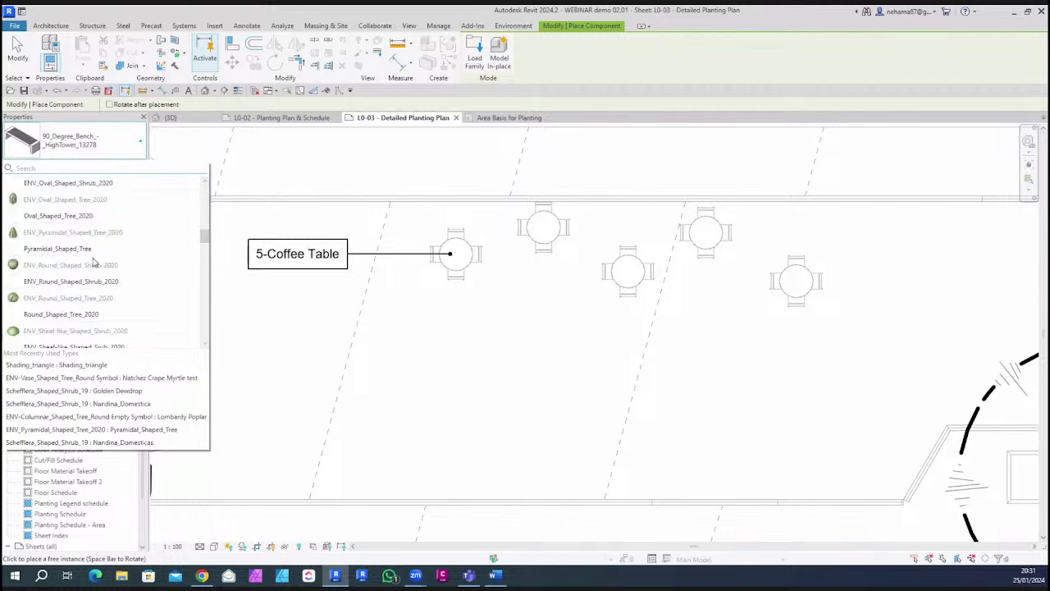
pyautogui.scroll(-5, 94, 262)
pyautogui.scroll(3, 94, 267)
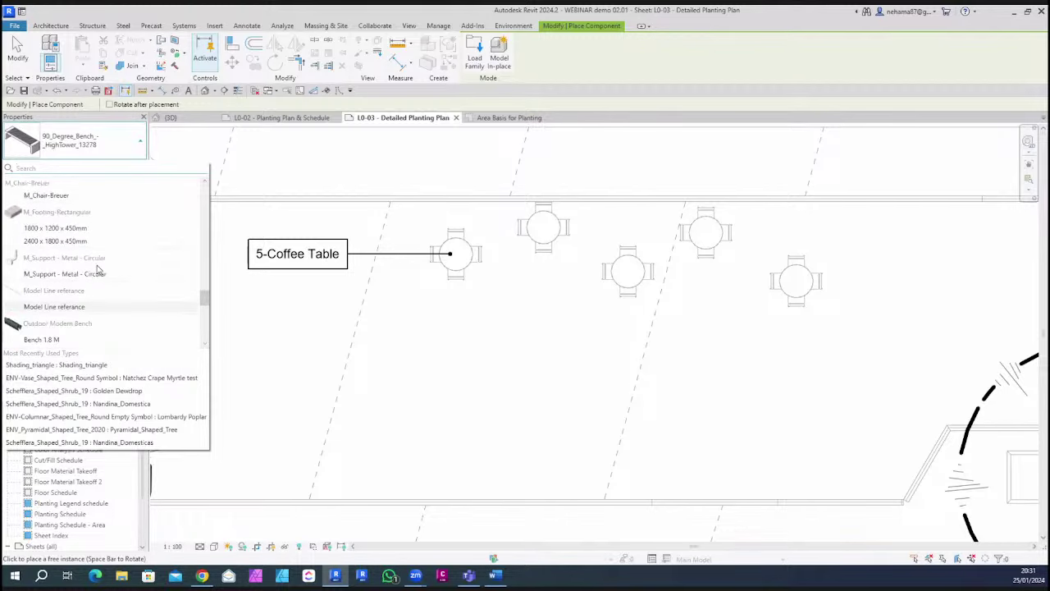
pyautogui.click(96, 337)
# Place three benches below the coffee tables, then select the coffee-table assembly
pyautogui.click(513, 312)
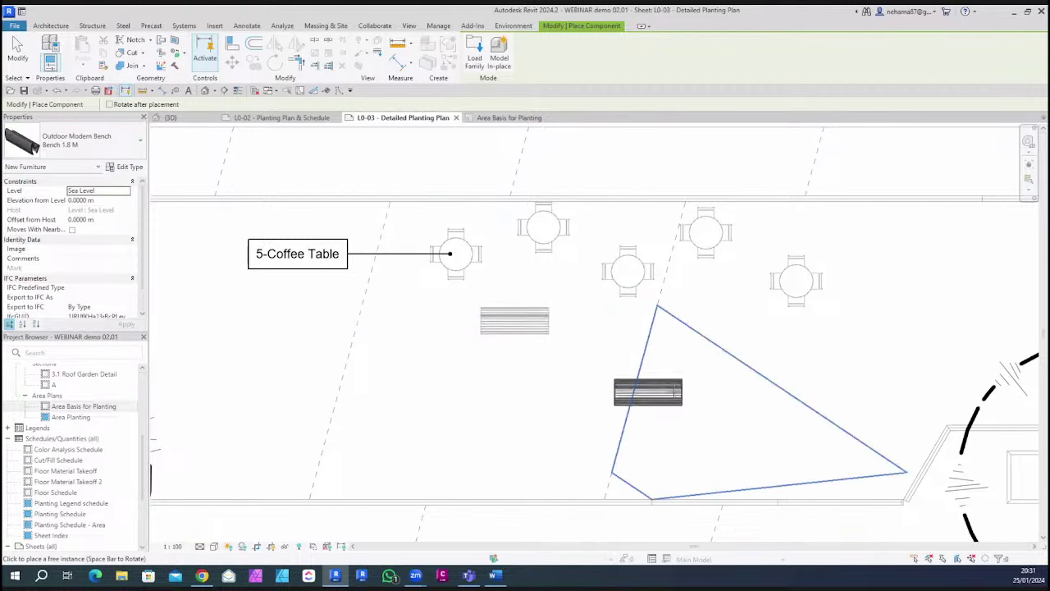
pyautogui.click(620, 397)
pyautogui.click(711, 330)
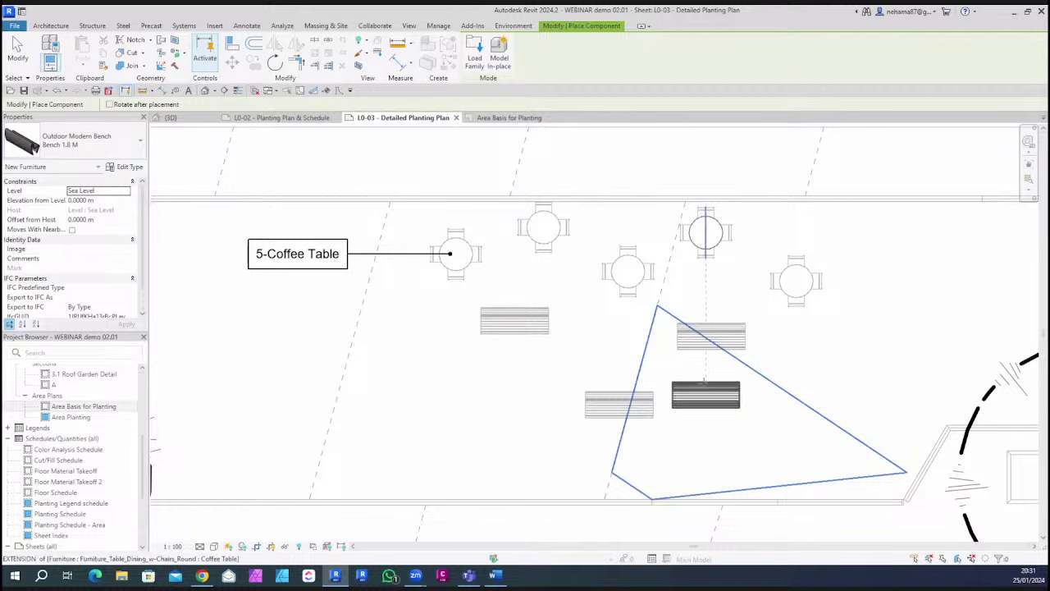
pyautogui.press('Escape')
pyautogui.click(625, 269)
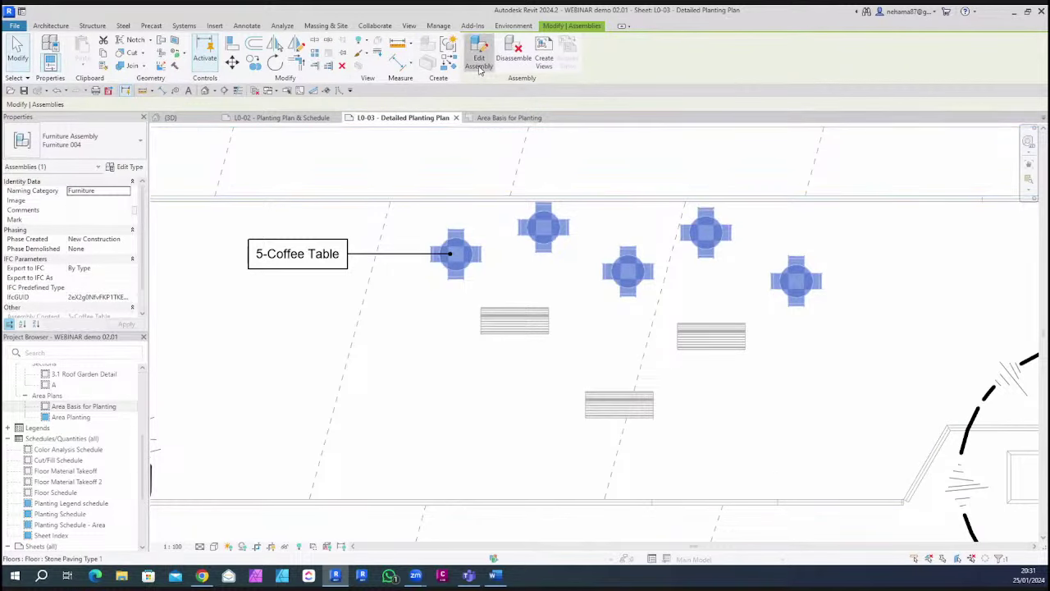
# Add the three Bench 1.8 M benches to the coffee-table assembly
pyautogui.click(479, 64)
pyautogui.click(162, 129)
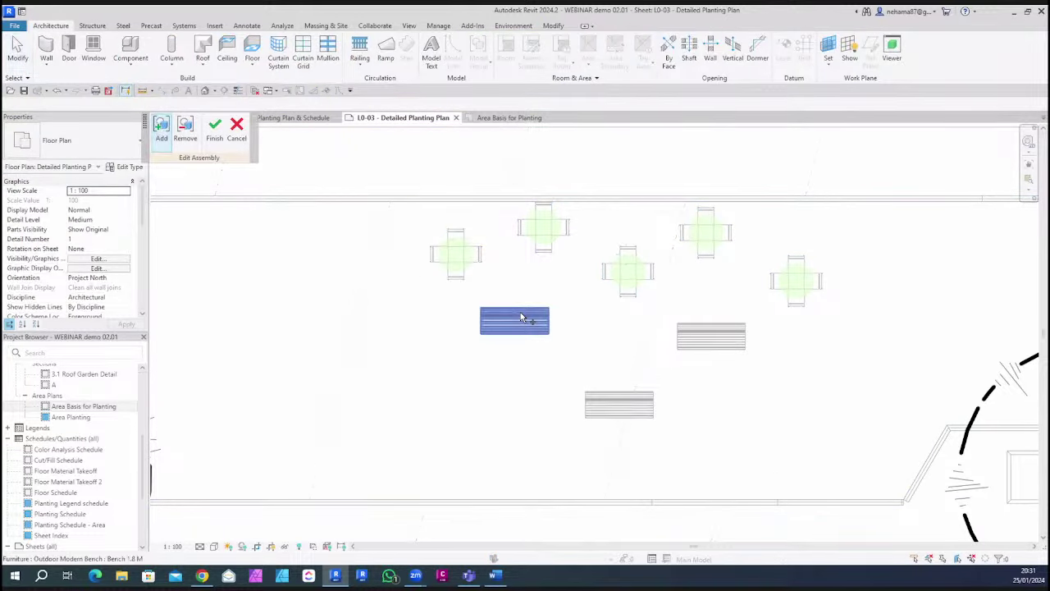
pyautogui.click(517, 319)
pyautogui.click(622, 404)
pyautogui.click(710, 335)
pyautogui.click(214, 130)
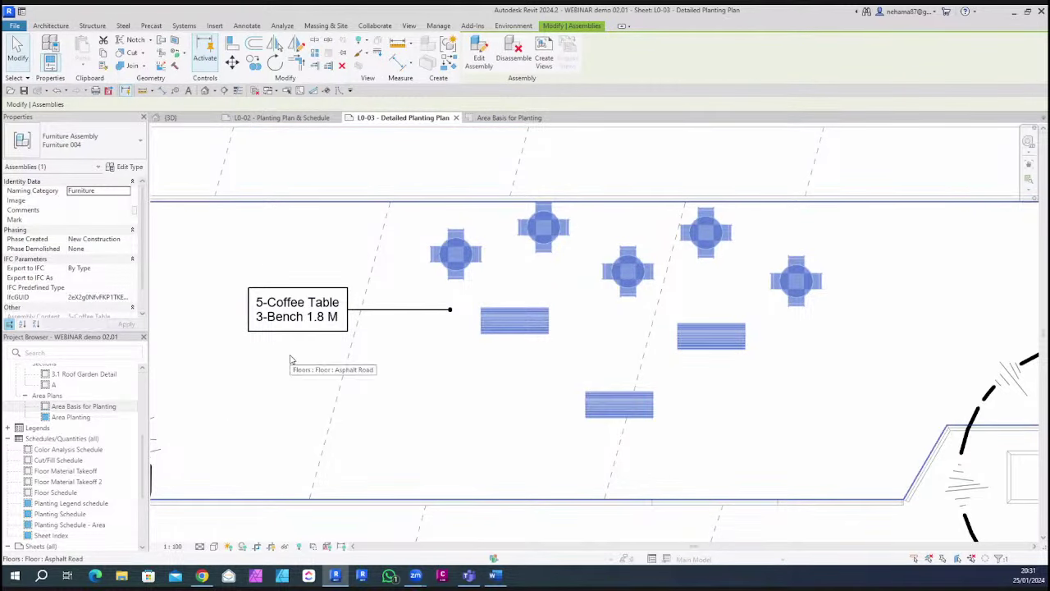
# Delete one bench and one coffee table from the assembly, then deactivate the viewport
pyautogui.press('Tab')
pyautogui.click(533, 324)
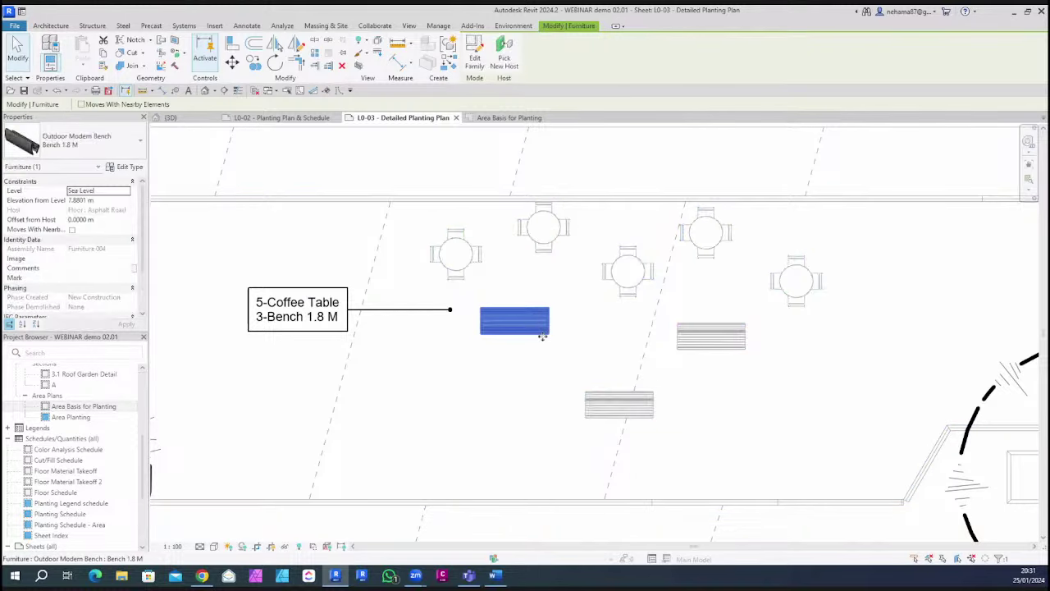
pyautogui.press('Delete')
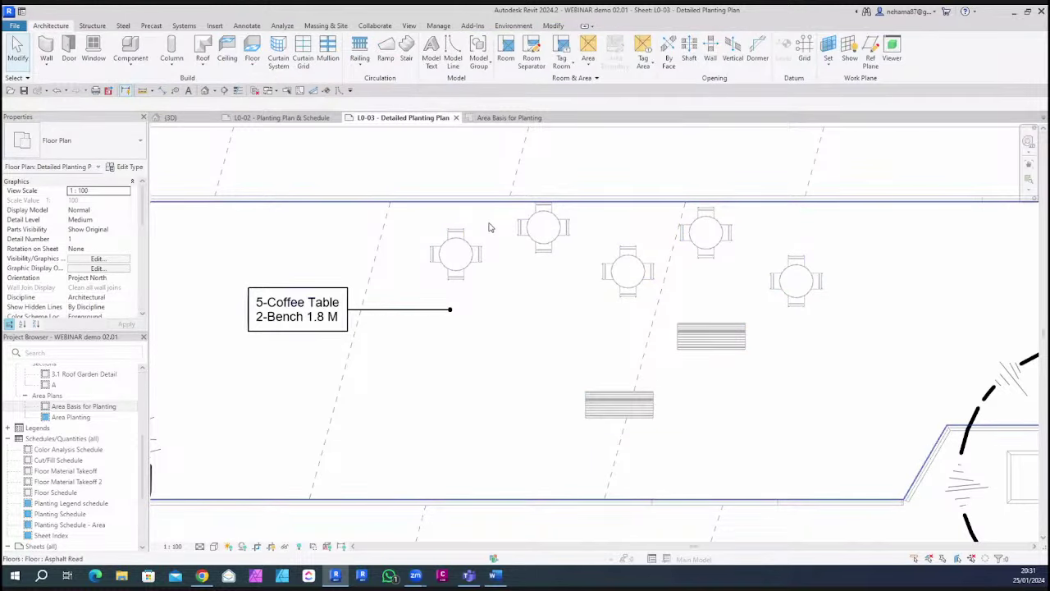
pyautogui.click(456, 253)
pyautogui.press('Delete')
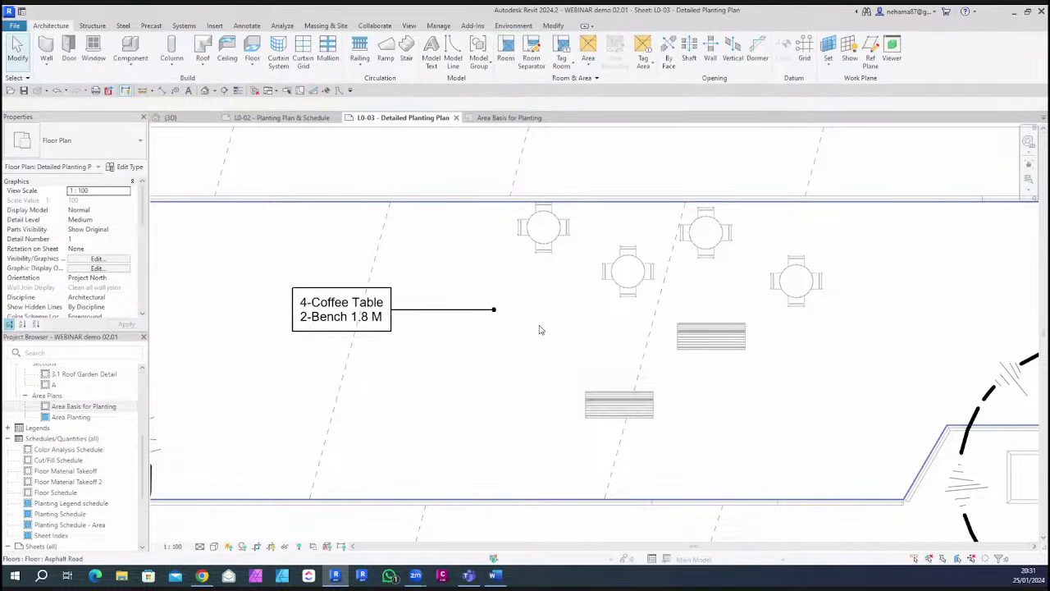
pyautogui.scroll(-5, 516, 349)
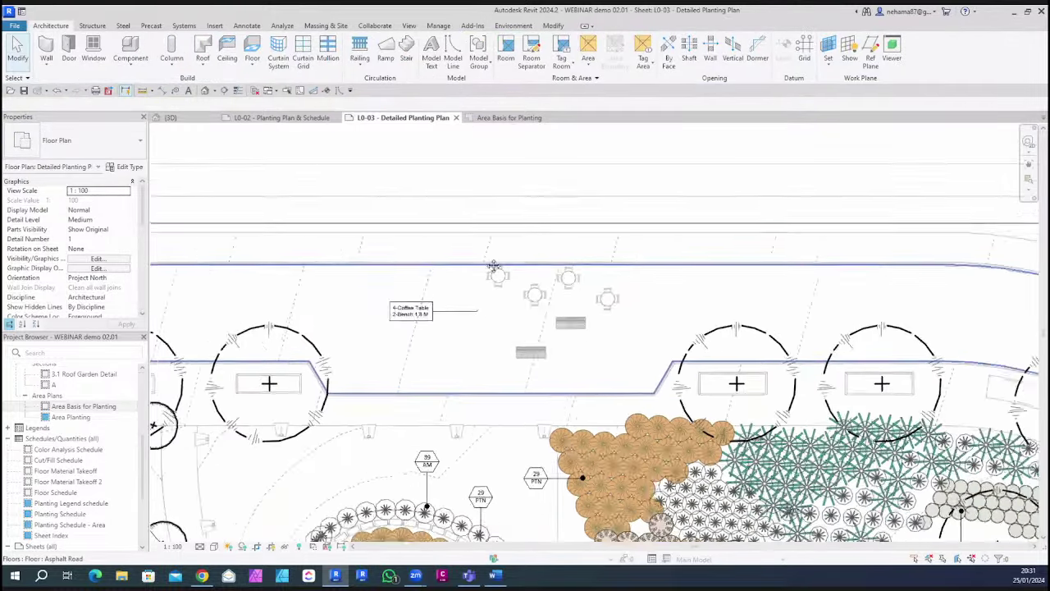
pyautogui.scroll(-5, 466, 218)
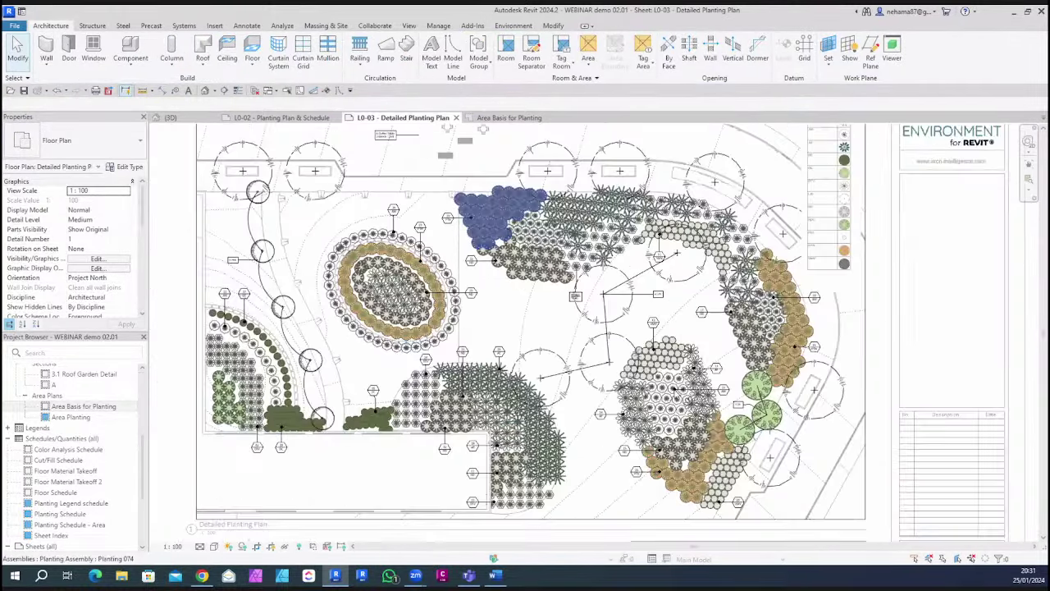
pyautogui.doubleClick(447, 527)
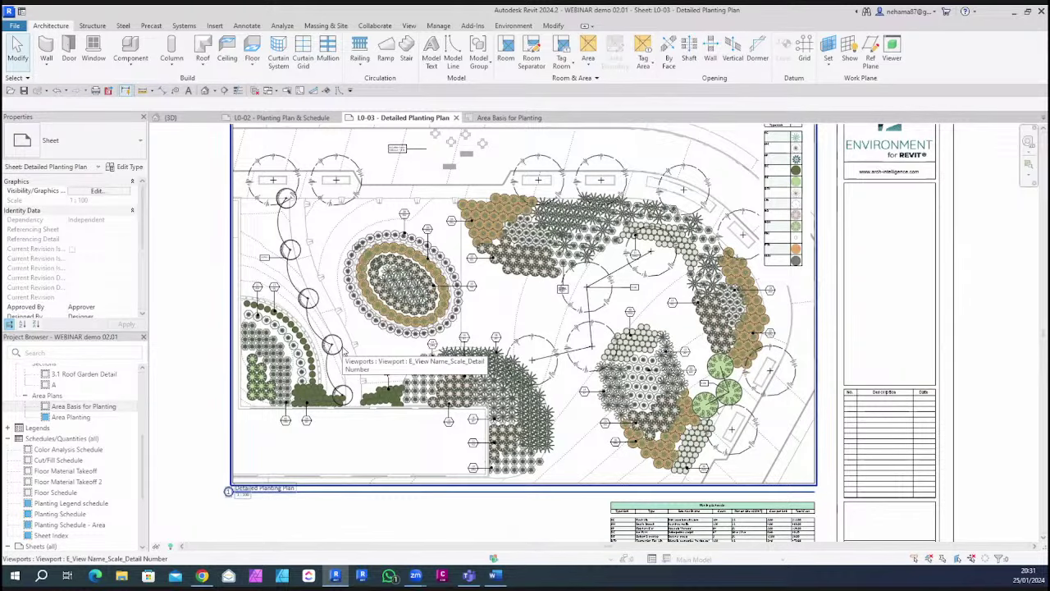
# Pan and zoom around the sheet to inspect the upper planting area and legend
pyautogui.moveTo(605, 264); pyautogui.dragTo(523, 358, button='middle')
pyautogui.scroll(2, 402, 207)
pyautogui.scroll(2, 415, 241)
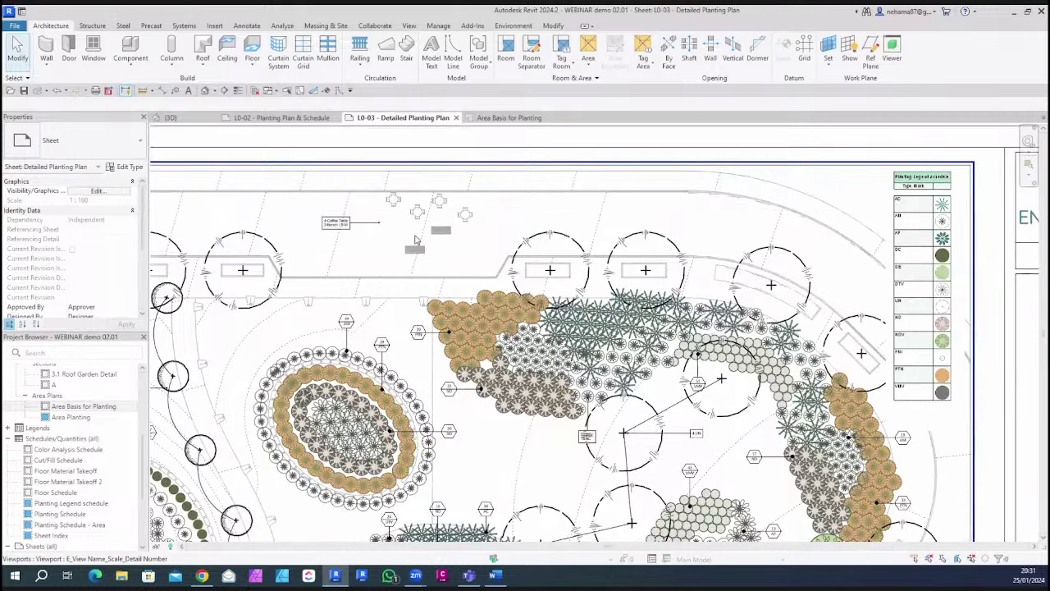
pyautogui.scroll(2, 416, 241)
pyautogui.keyDown('shift'); pyautogui.hscroll(3, 444, 260); pyautogui.keyUp('shift')
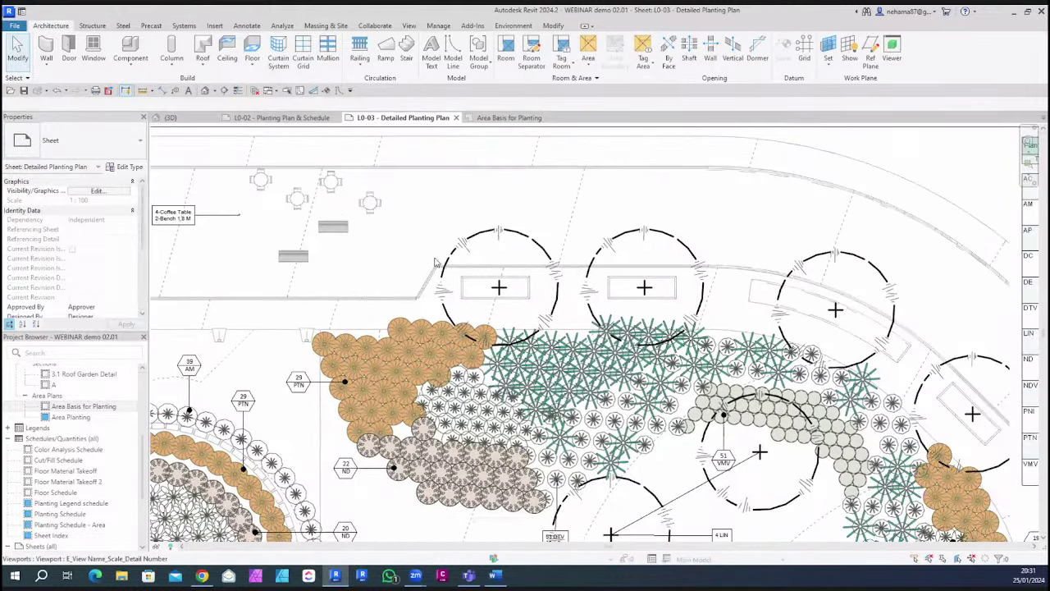
pyautogui.scroll(-3, 554, 365)
pyautogui.moveTo(566, 411); pyautogui.dragTo(605, 417, button='middle')
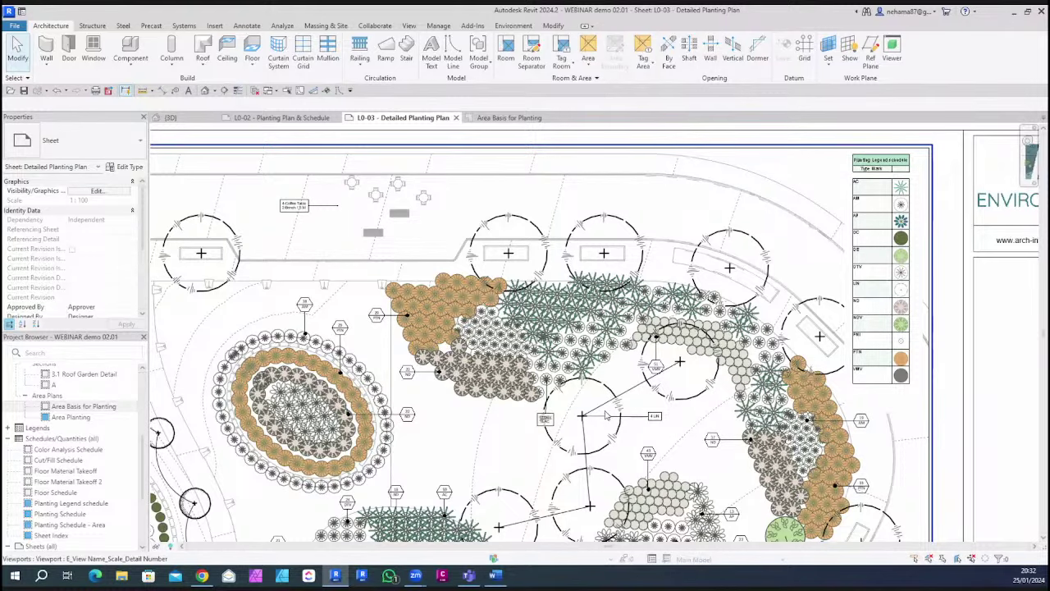
pyautogui.scroll(2, 935, 213)
pyautogui.scroll(4, 823, 281)
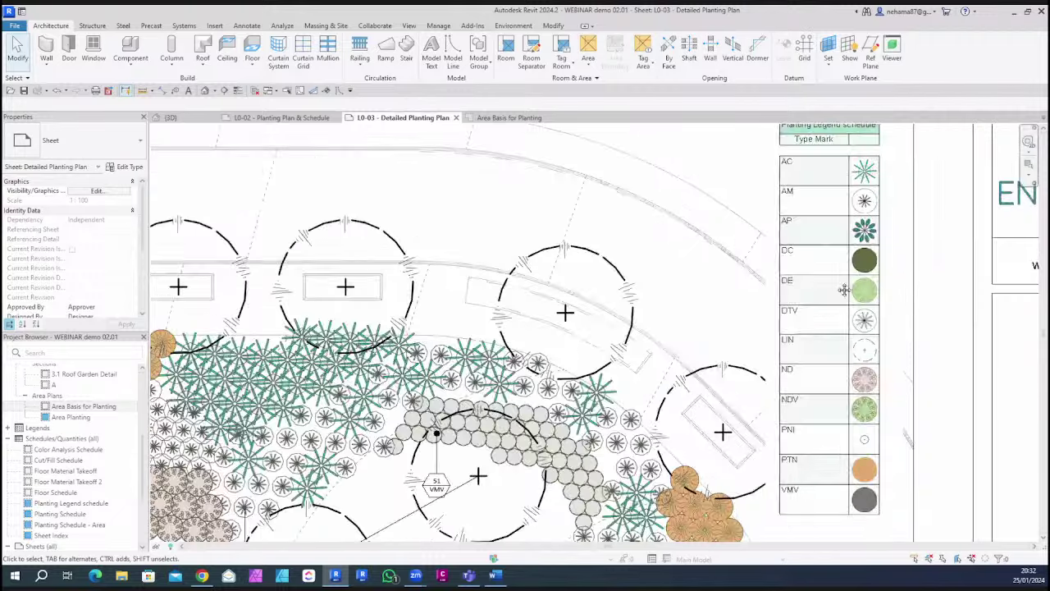
pyautogui.moveTo(823, 280); pyautogui.dragTo(744, 244, button='middle')
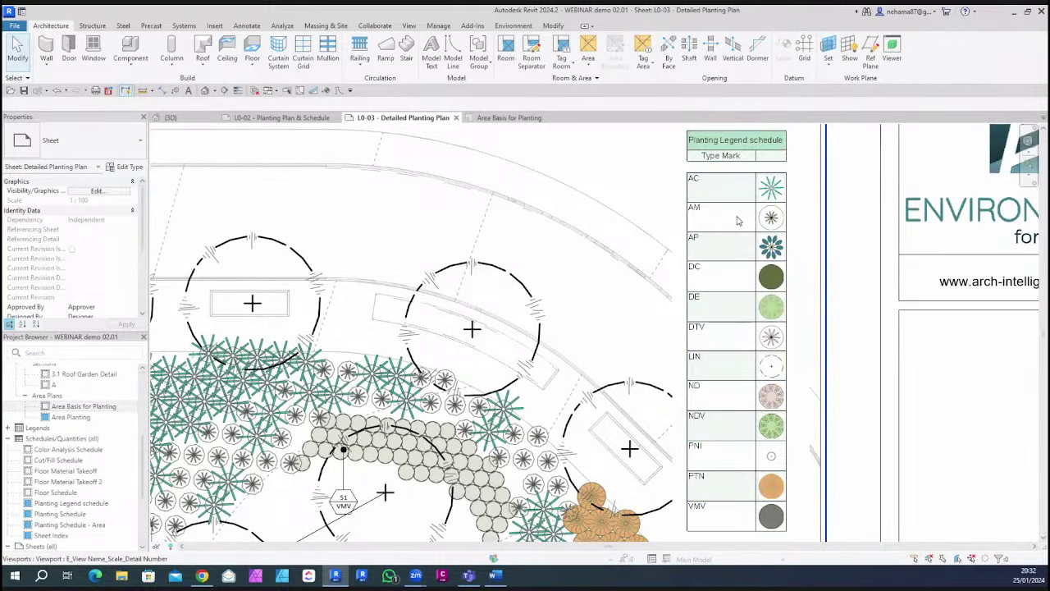
# Select the Planting Legend schedule, show the Environment for Revit tools, and view the full sheet
pyautogui.click(733, 209)
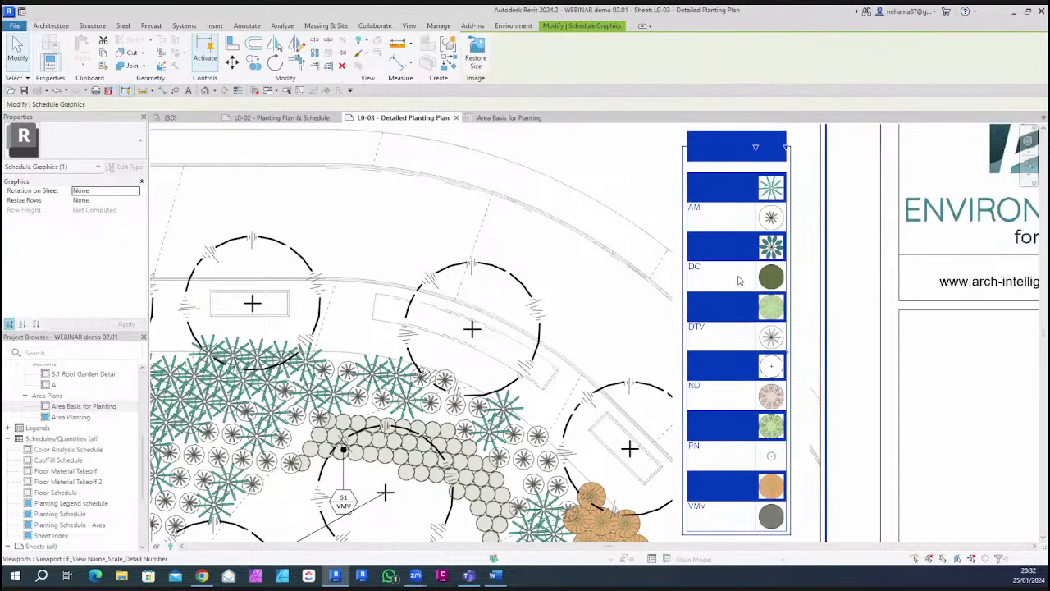
pyautogui.click(515, 26)
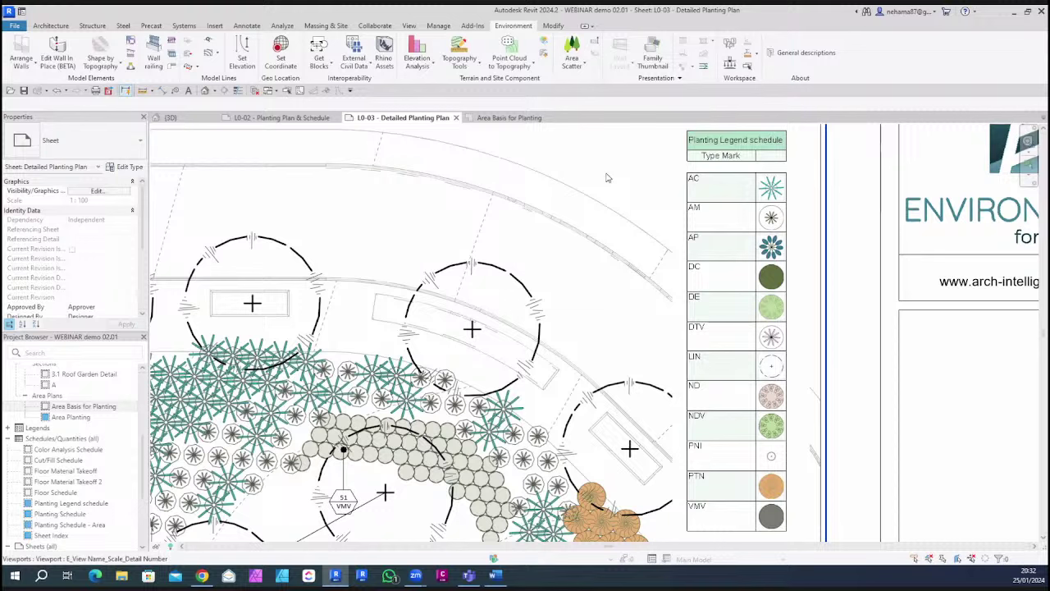
pyautogui.scroll(-5, 611, 242)
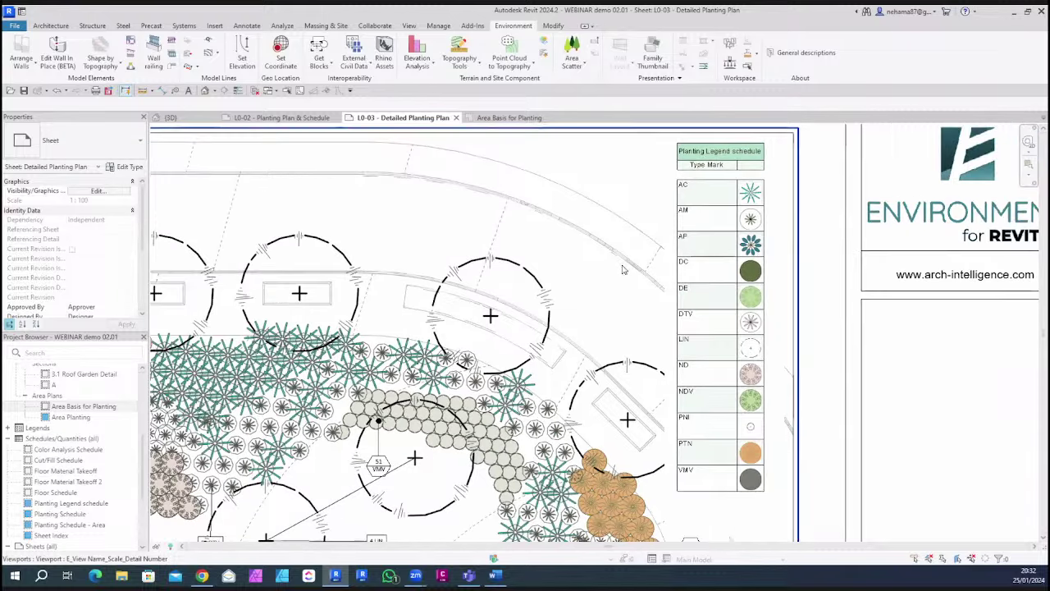
pyautogui.moveTo(700, 300); pyautogui.dragTo(900, 262, button='middle')
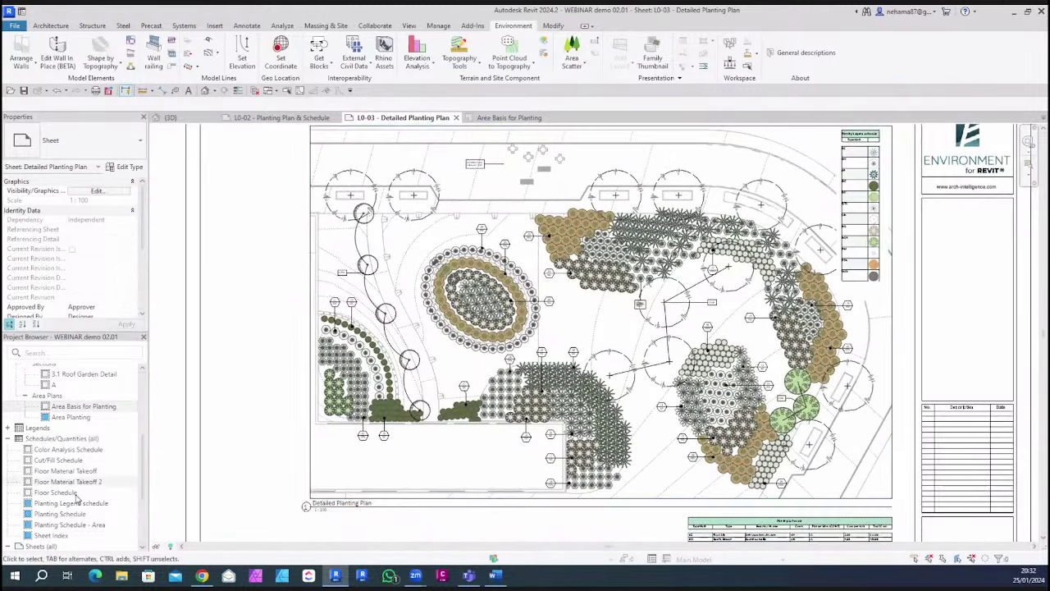
# Open the Floor Schedule and bring up the Environment for Revit tools
pyautogui.doubleClick(56, 492)
pyautogui.keyDown('ctrl'); pyautogui.scroll(5, 251, 246); pyautogui.keyUp('ctrl')
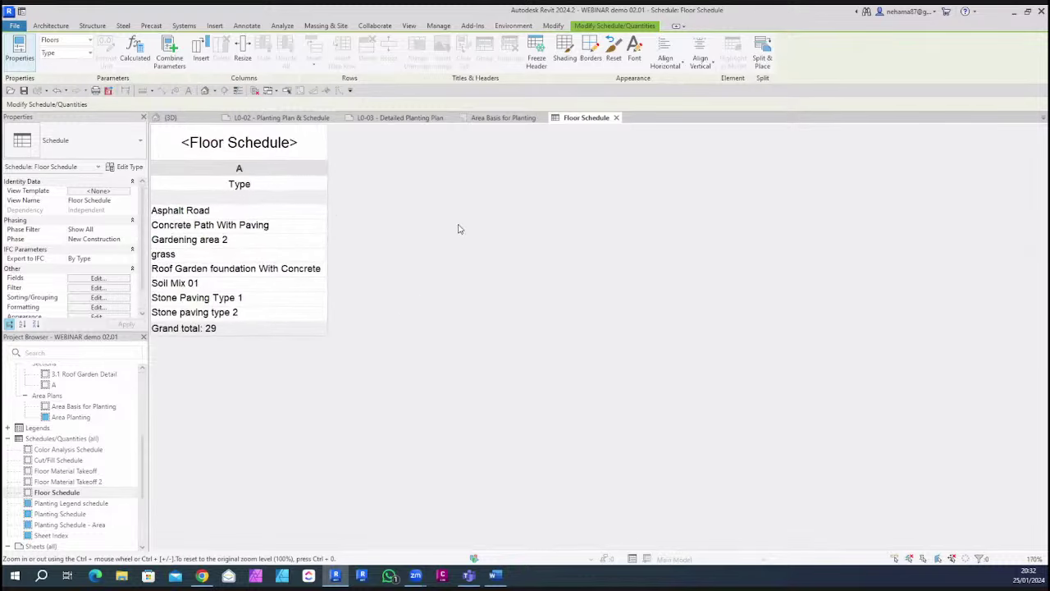
pyautogui.click(513, 26)
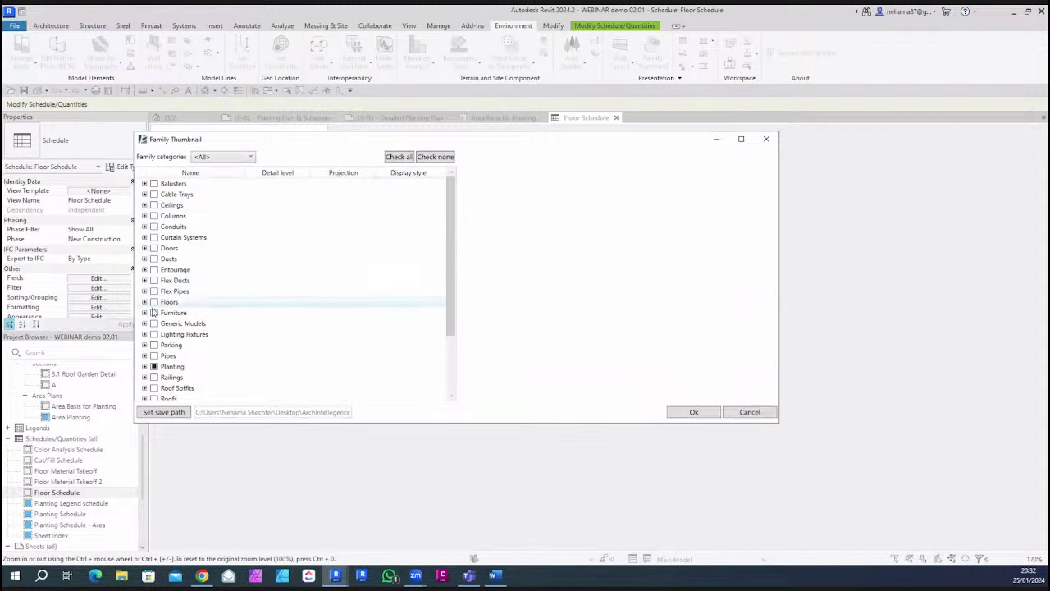
pyautogui.scroll(-1, 200, 269)
pyautogui.scroll(1, 200, 277)
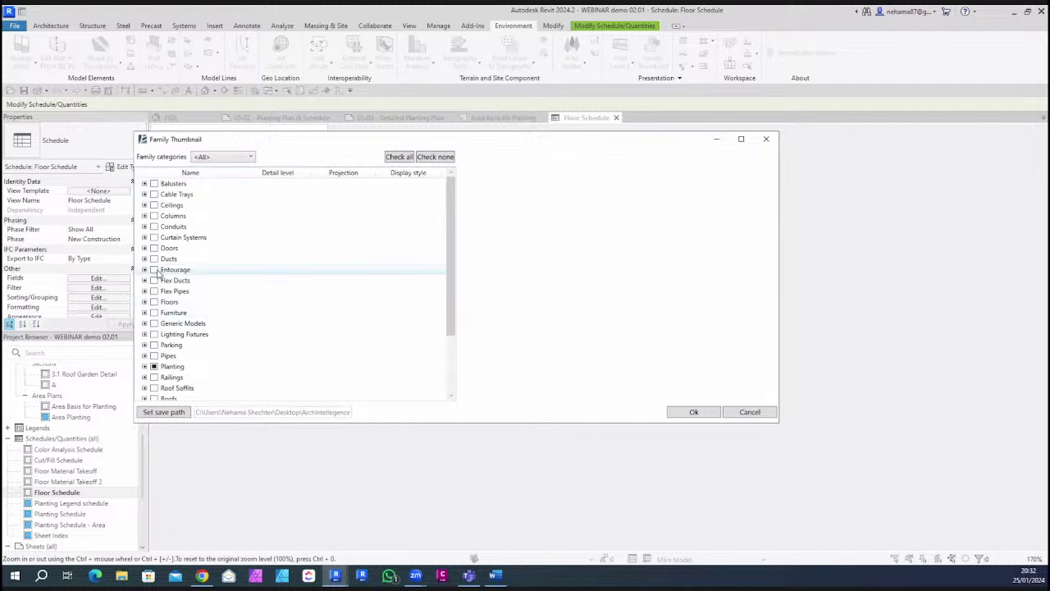
# Include Floors with View3D projection in Family Thumbnail and create the images
pyautogui.click(144, 302)
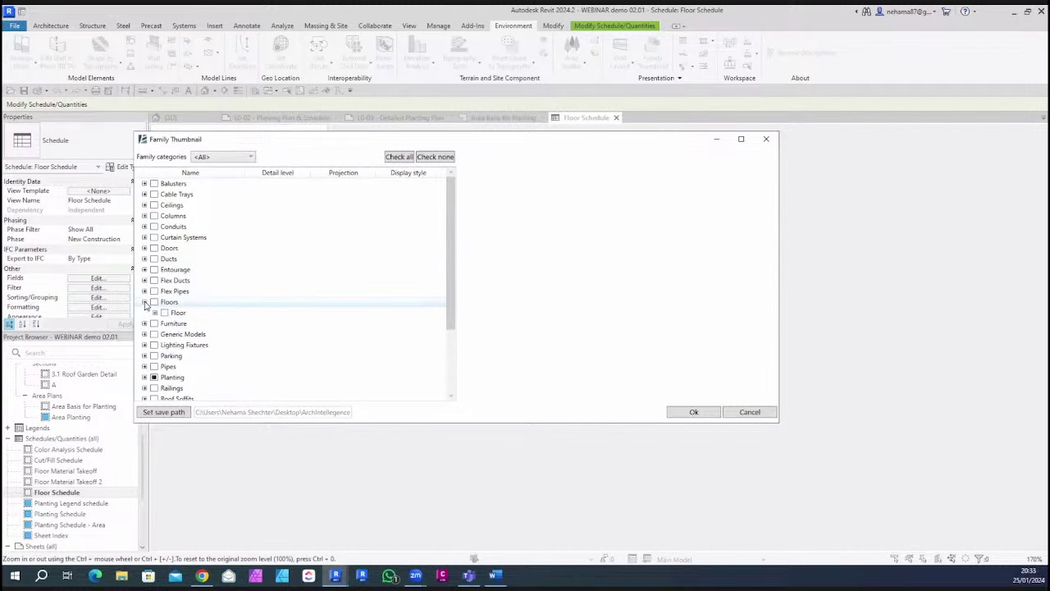
pyautogui.click(144, 302)
pyautogui.click(153, 301)
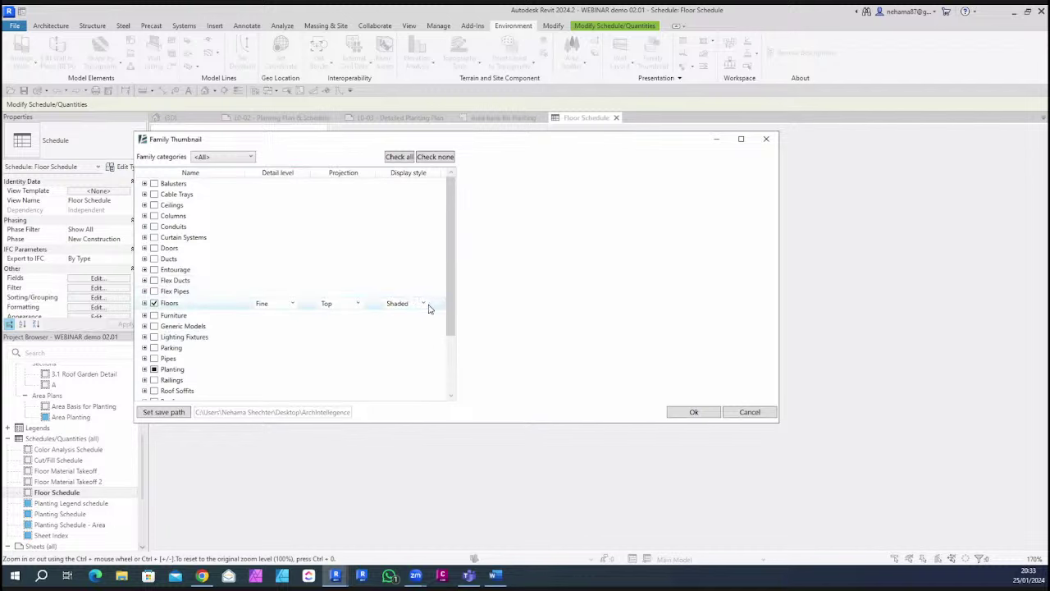
pyautogui.click(423, 304)
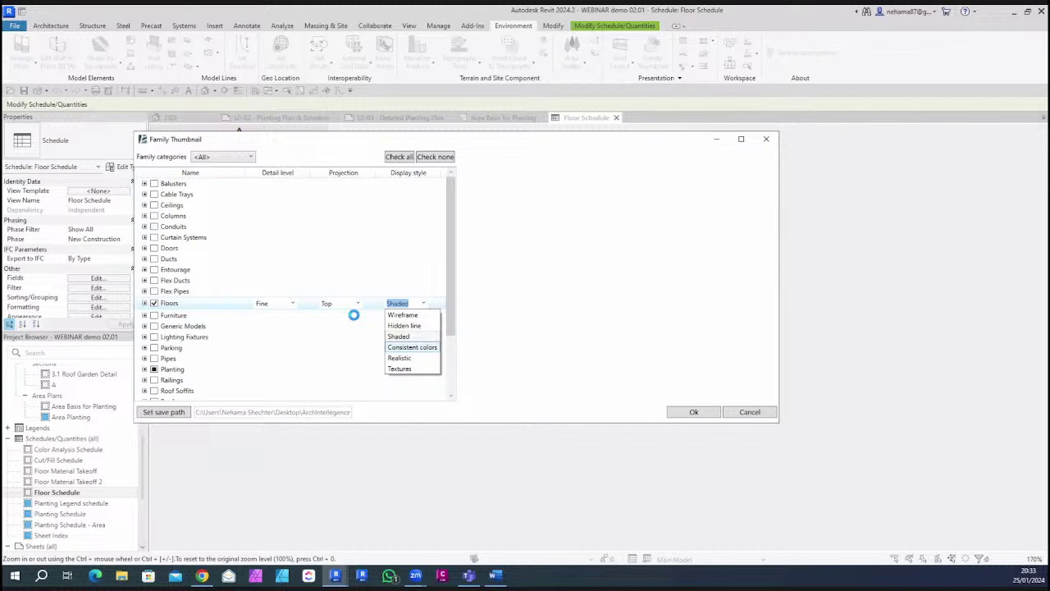
pyautogui.click(355, 304)
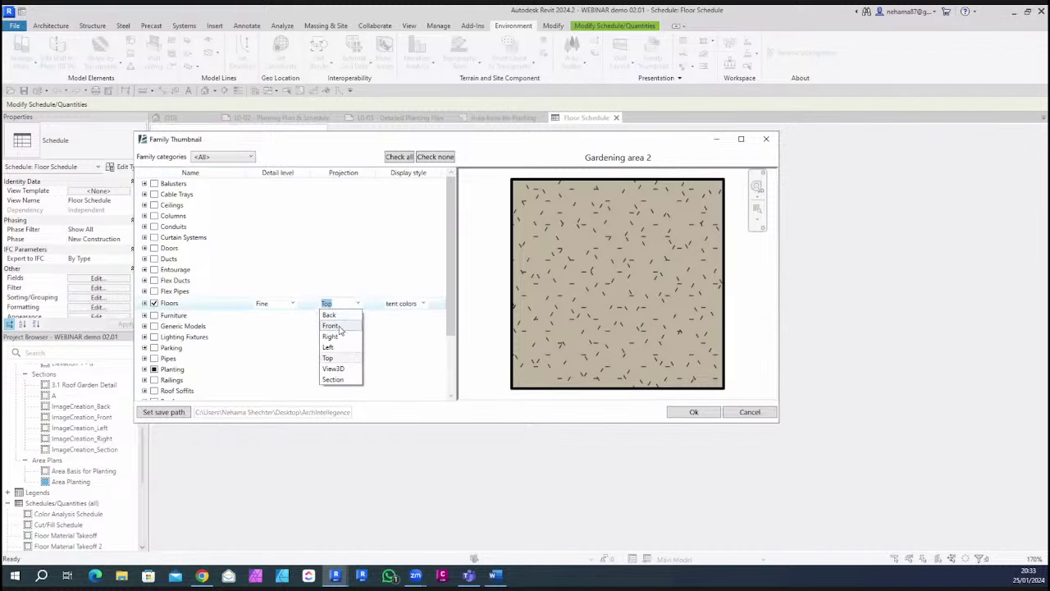
pyautogui.press('Return')
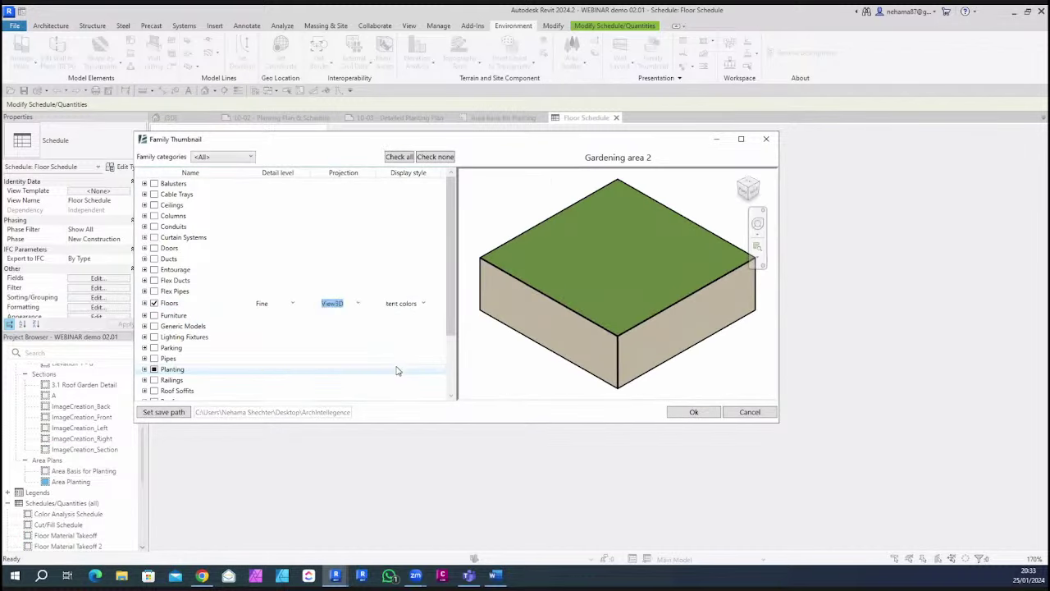
pyautogui.click(699, 414)
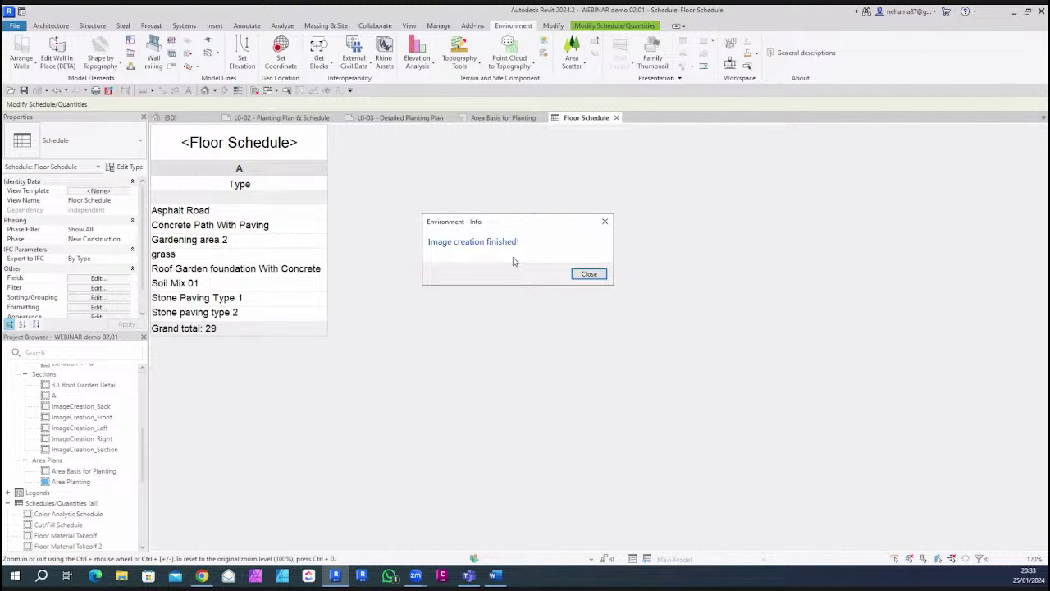
# Replace the Absorptance field with Family Thumbnail in the Floor Schedule's scheduled fields
pyautogui.click(588, 274)
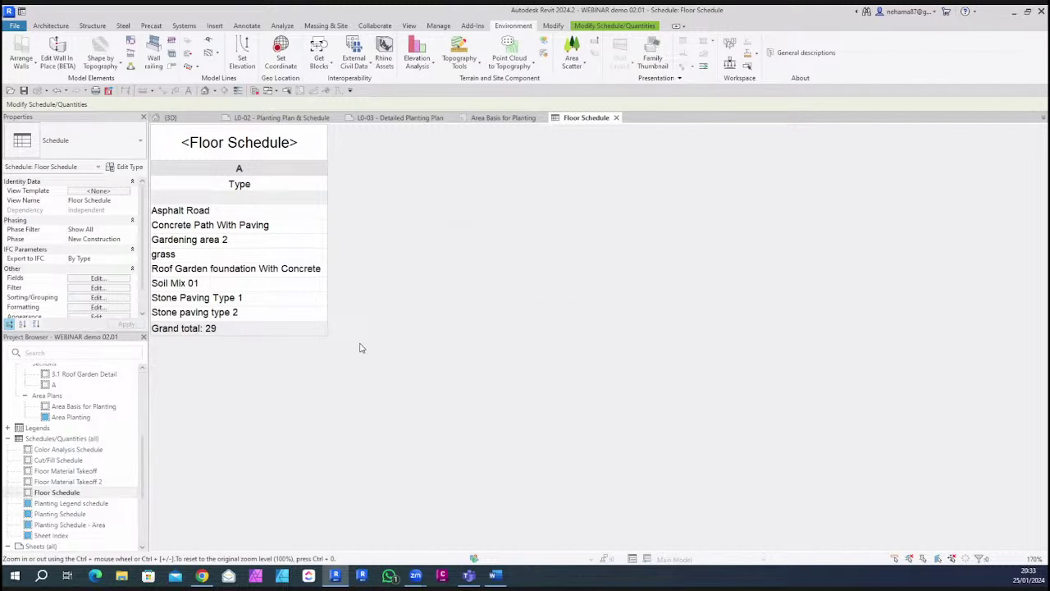
pyautogui.click(97, 278)
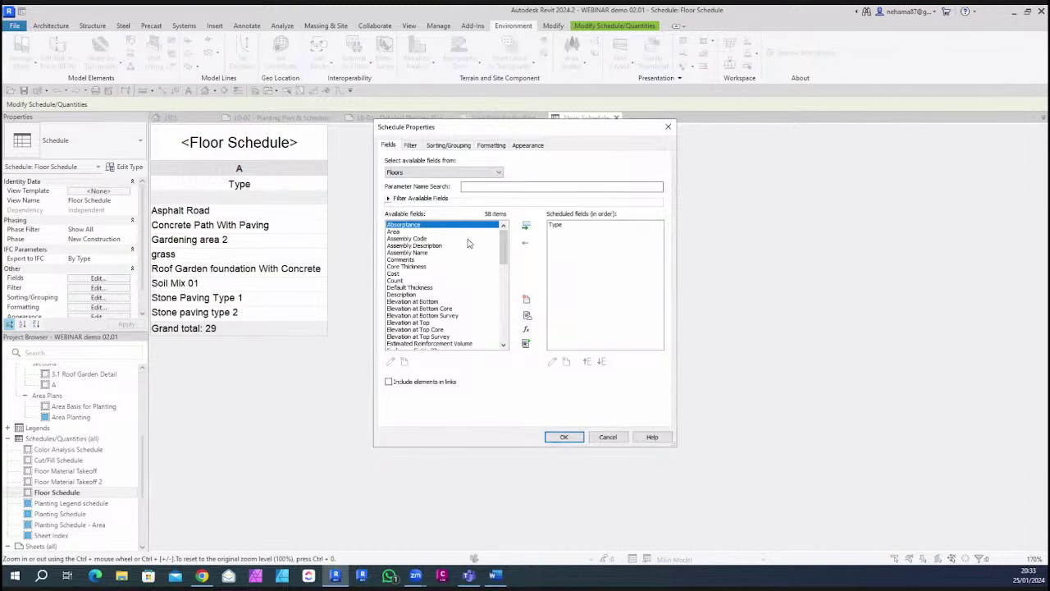
pyautogui.scroll(-6, 507, 242)
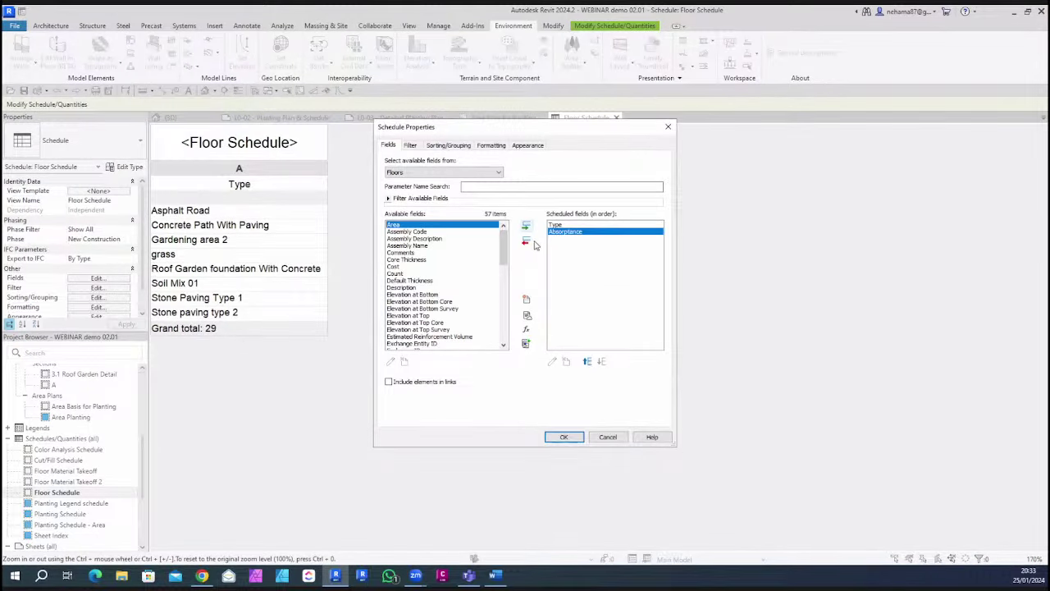
pyautogui.click(526, 240)
pyautogui.moveTo(503, 245); pyautogui.dragTo(504, 275)
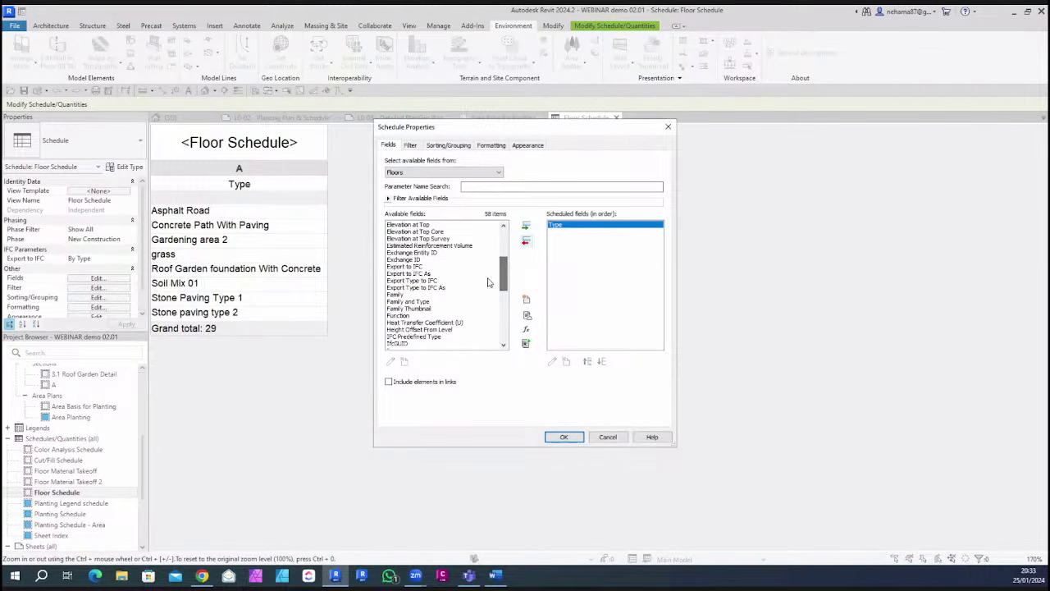
pyautogui.click(418, 309)
pyautogui.click(526, 225)
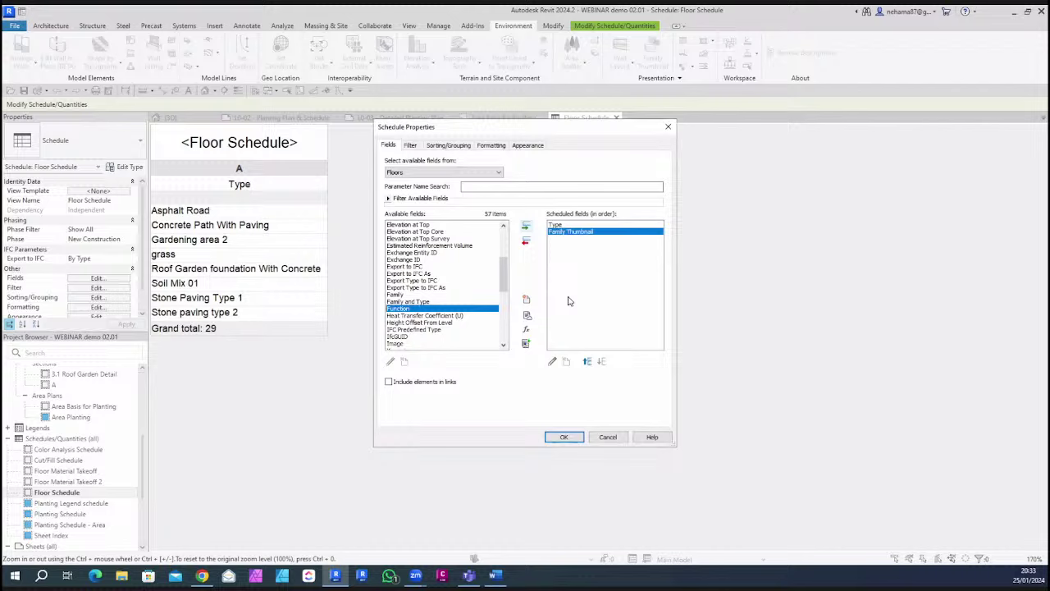
pyautogui.click(563, 437)
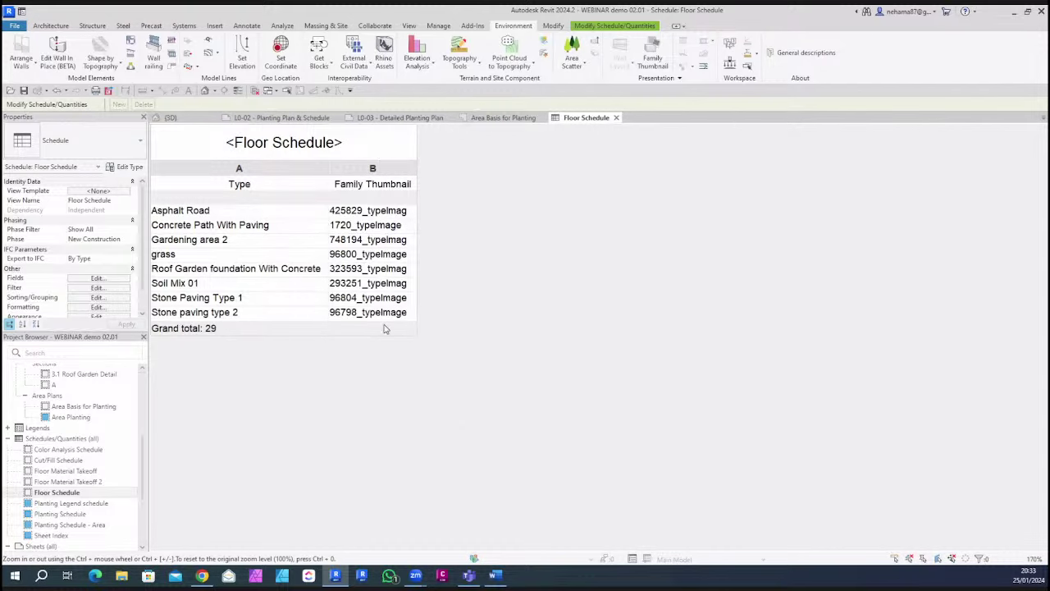
# Place the Floor Schedule on the L0-03 sheet left of the plan and widen its columns
pyautogui.click(414, 117)
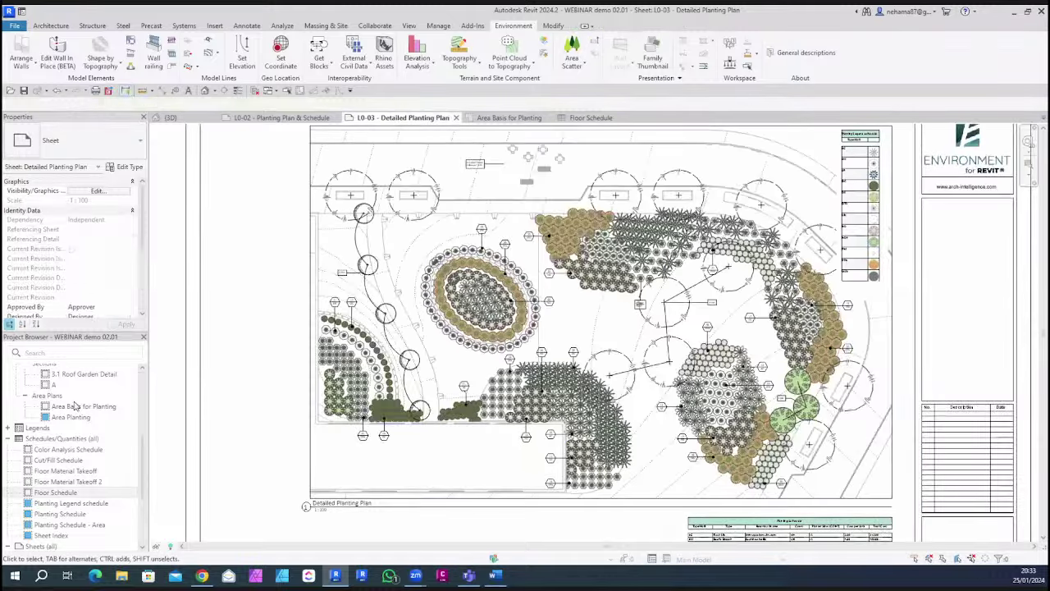
pyautogui.click(49, 492)
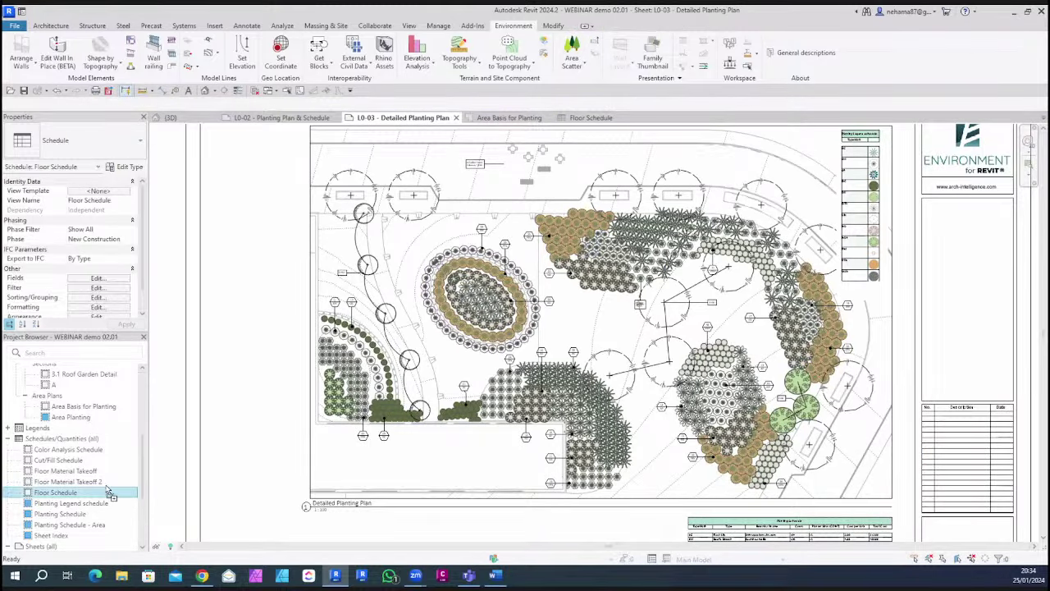
pyautogui.click(259, 340)
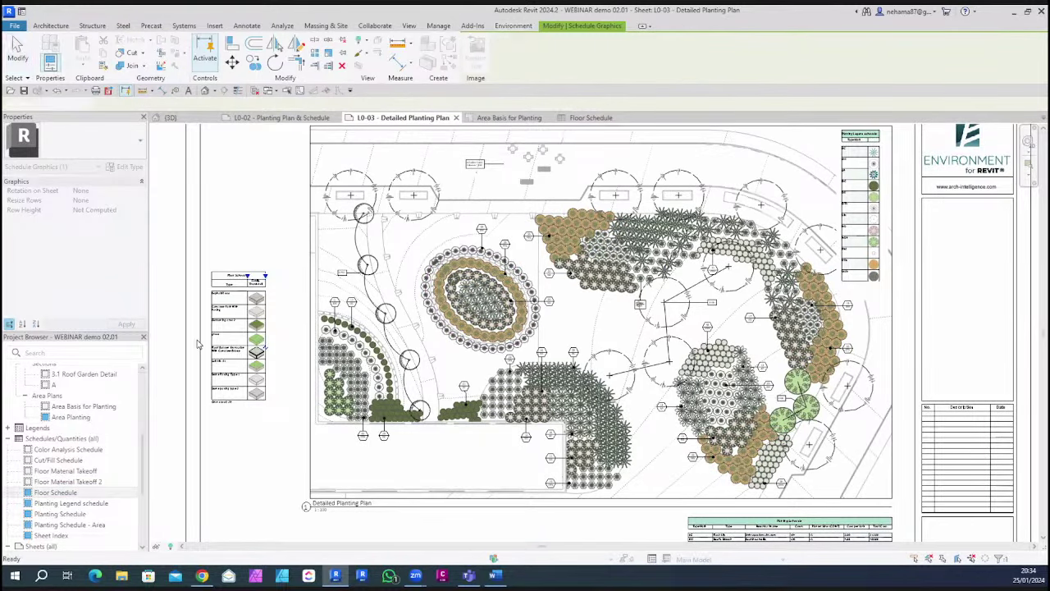
pyautogui.scroll(3, 205, 340)
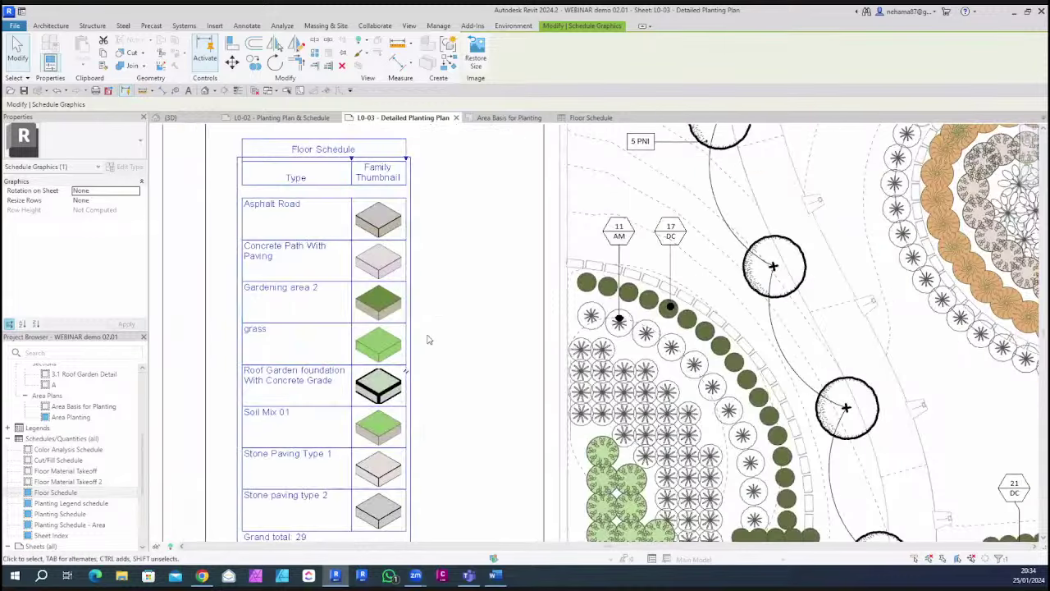
pyautogui.moveTo(352, 158); pyautogui.dragTo(419, 159)
pyautogui.click(456, 241)
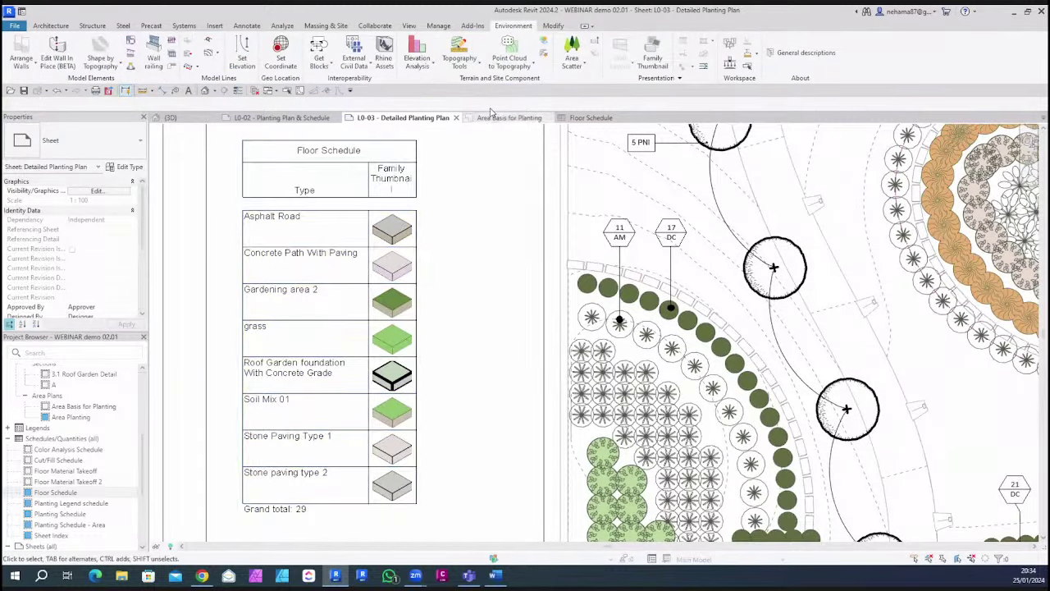
# Regenerate the floor family thumbnails with Floors Projection set to Top, then dismiss the completion message
pyautogui.click(652, 63)
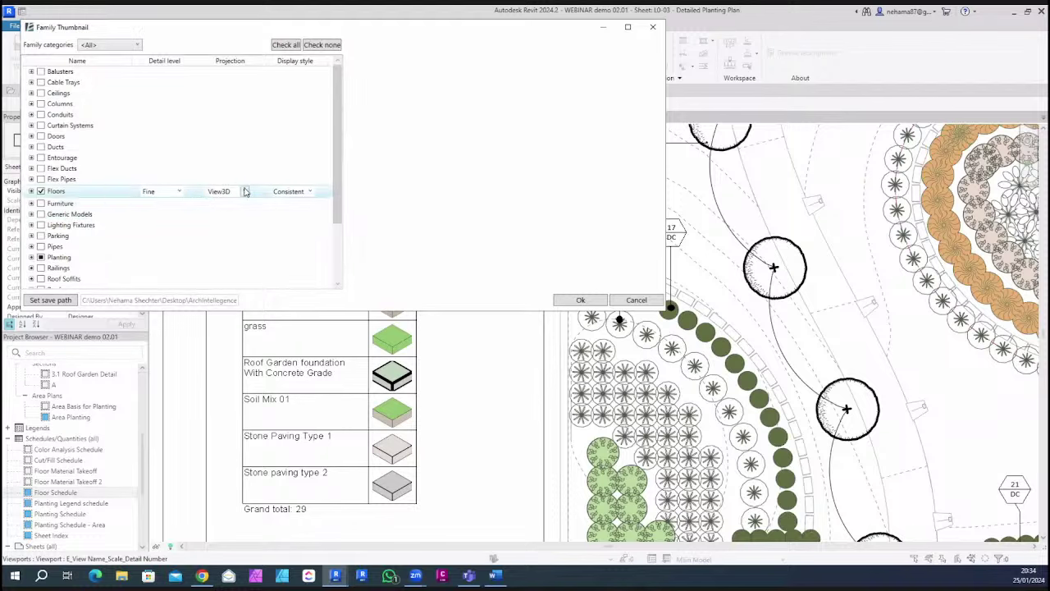
pyautogui.click(234, 191)
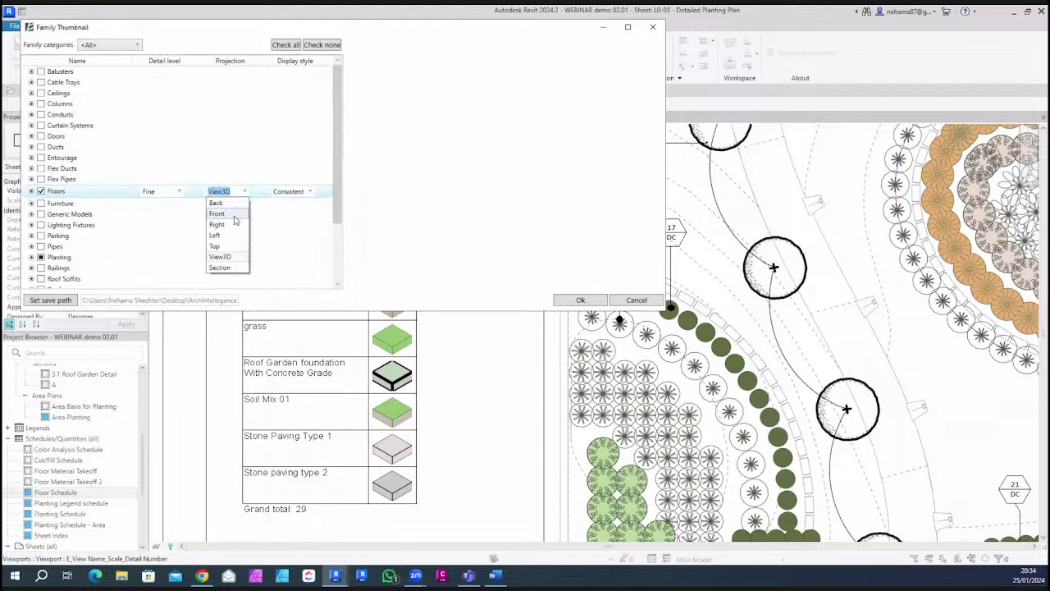
pyautogui.click(232, 213)
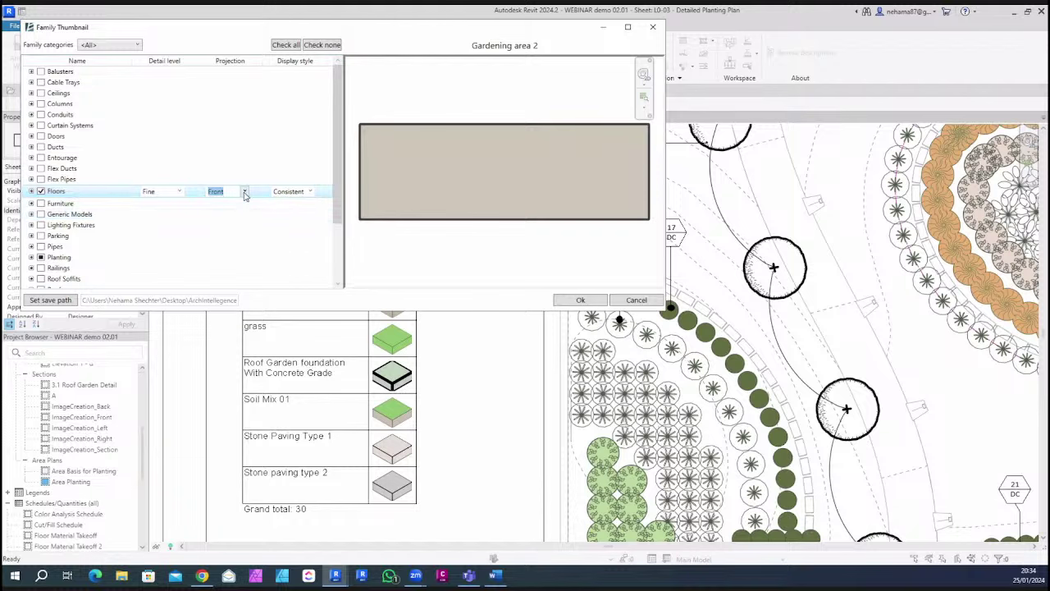
pyautogui.click(244, 191)
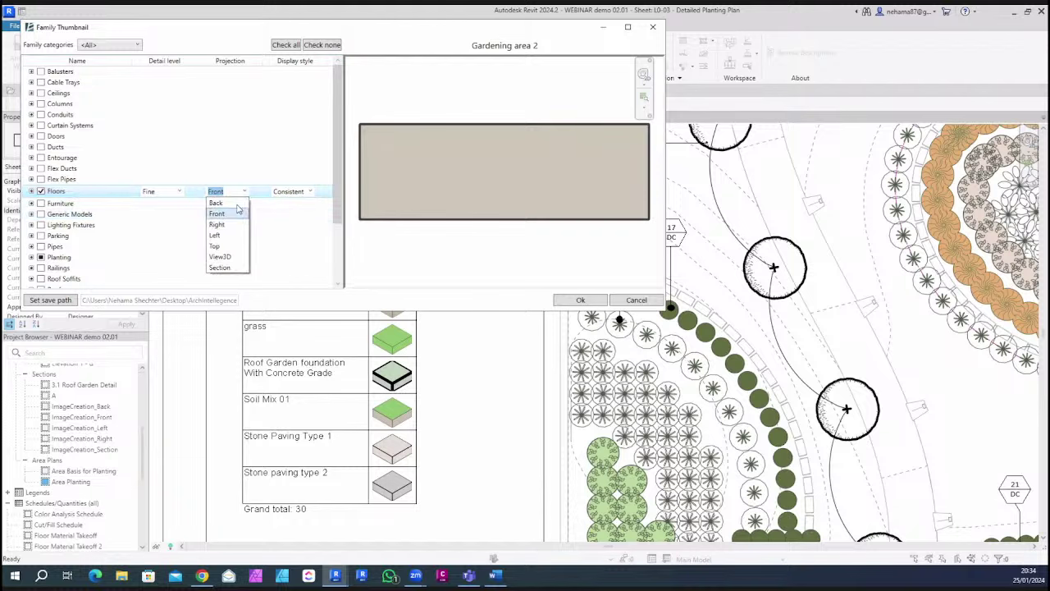
pyautogui.click(231, 246)
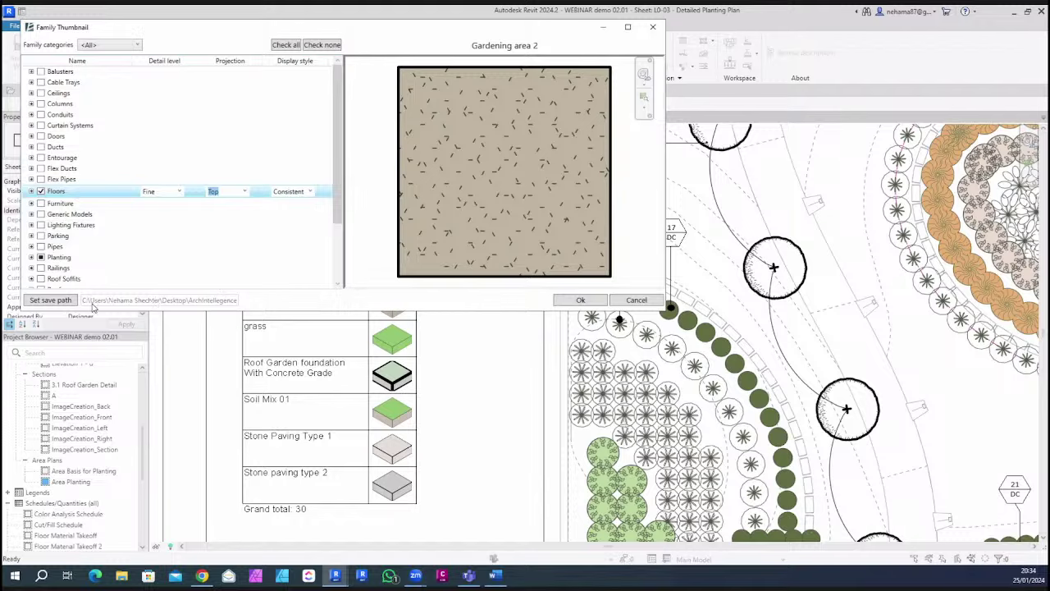
pyautogui.click(560, 301)
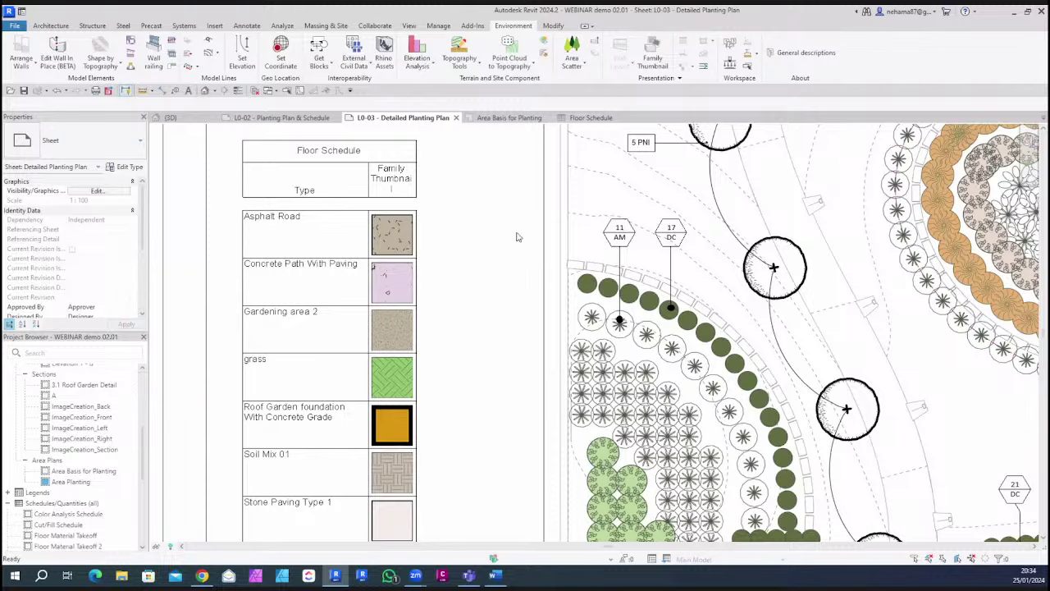
pyautogui.click(615, 286)
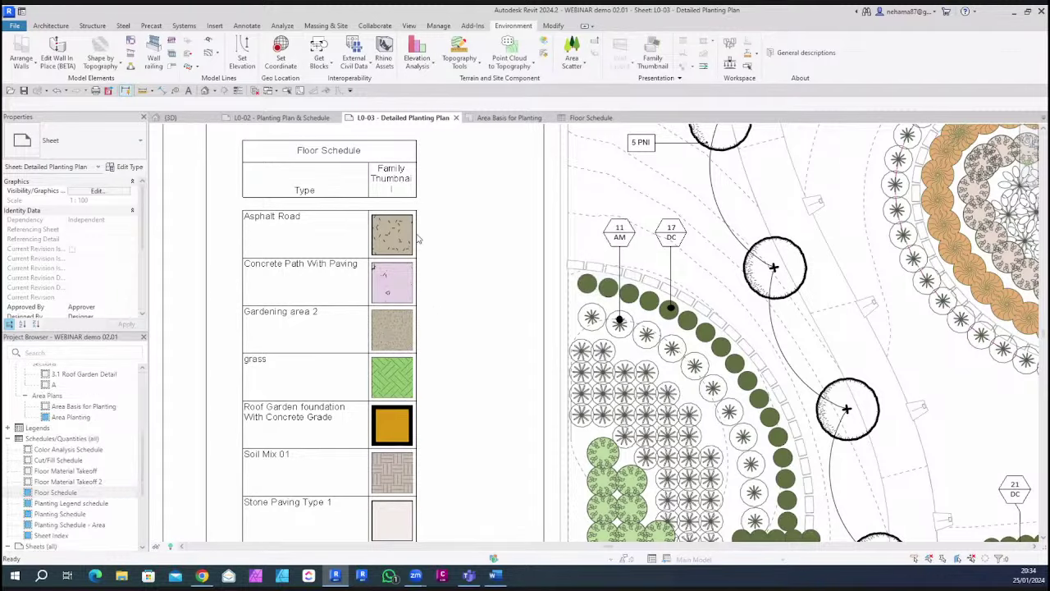
pyautogui.scroll(-5, 457, 317)
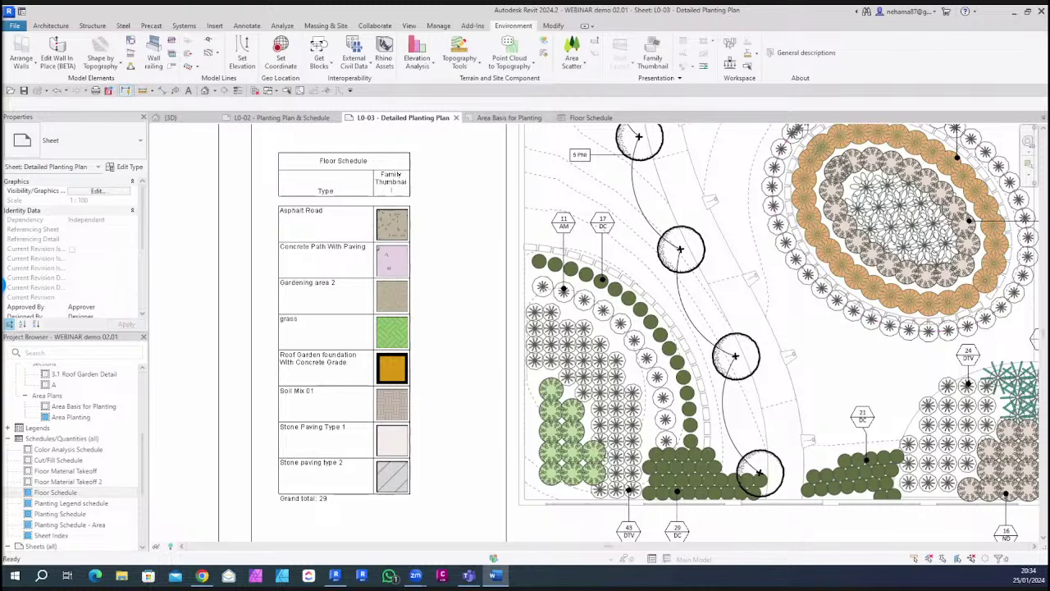
# Switch to the {3D} view and pan, orbit and zoom toward the road on the site model
pyautogui.click(170, 118)
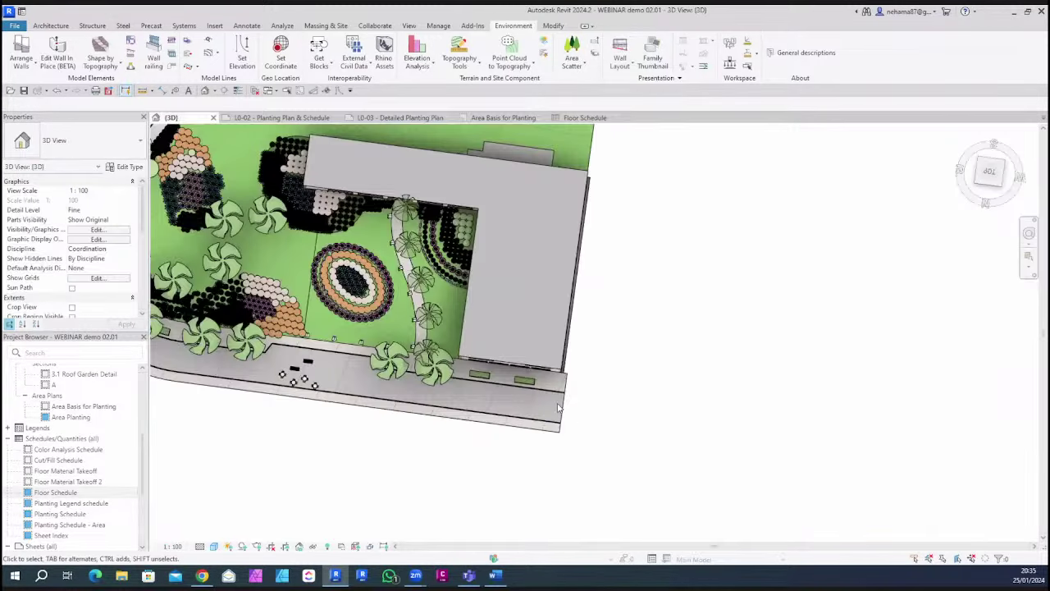
pyautogui.moveTo(423, 485); pyautogui.dragTo(505, 495, button='middle')
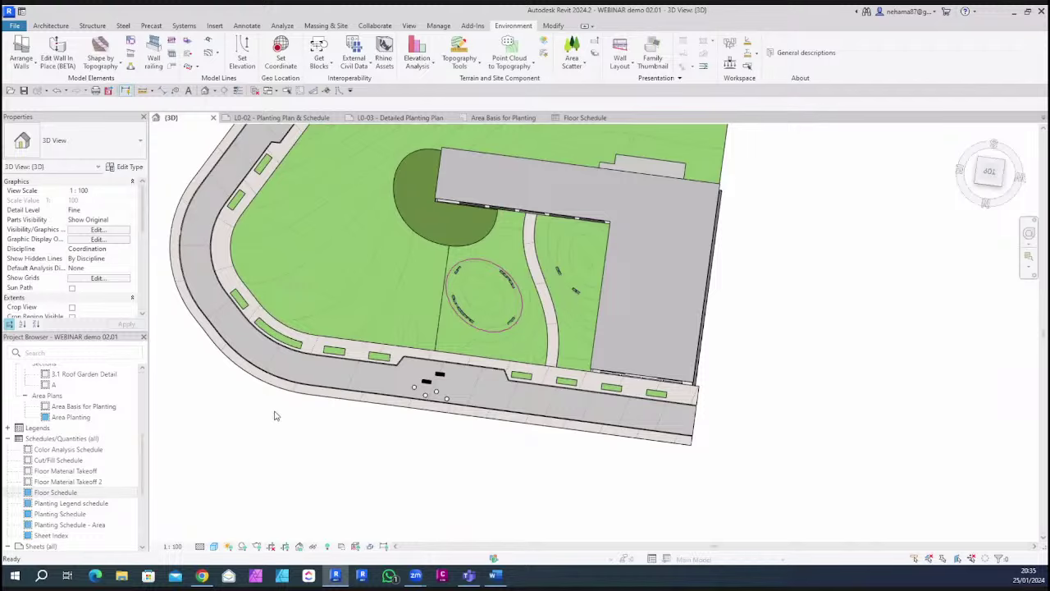
pyautogui.keyDown('shift'); pyautogui.moveTo(311, 471); pyautogui.dragTo(563, 321, button='middle'); pyautogui.keyUp('shift')
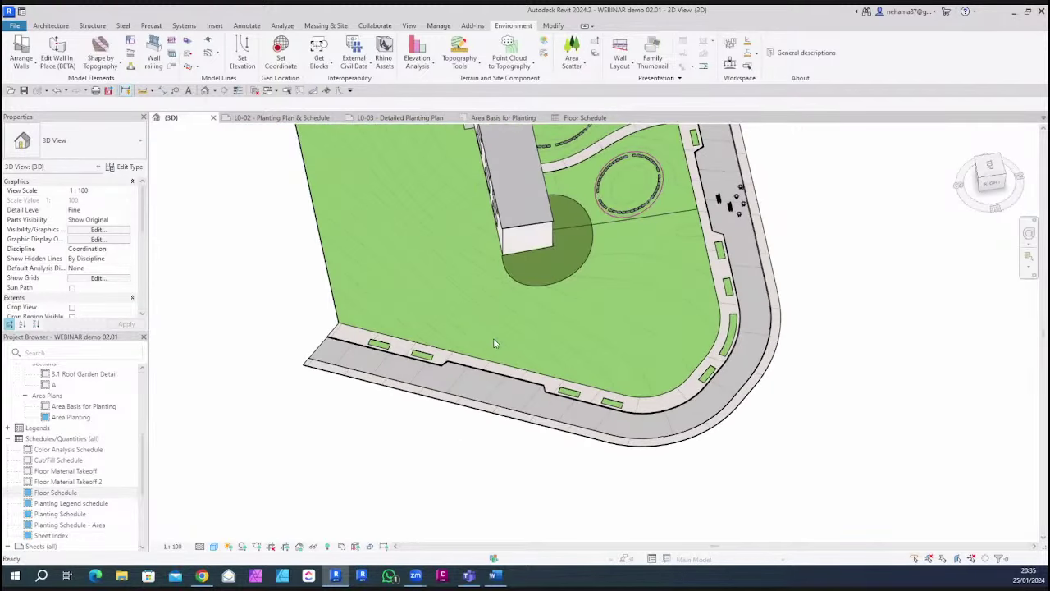
pyautogui.scroll(5, 501, 369)
pyautogui.keyDown('shift'); pyautogui.moveTo(485, 395); pyautogui.dragTo(697, 518, button='middle'); pyautogui.keyUp('shift')
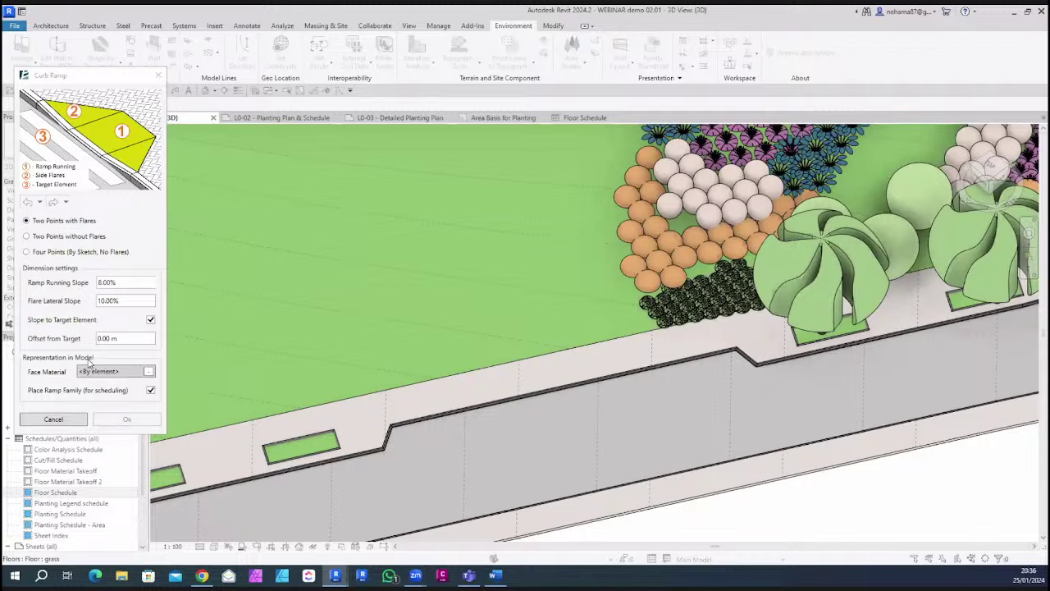
pyautogui.doubleClick(121, 281)
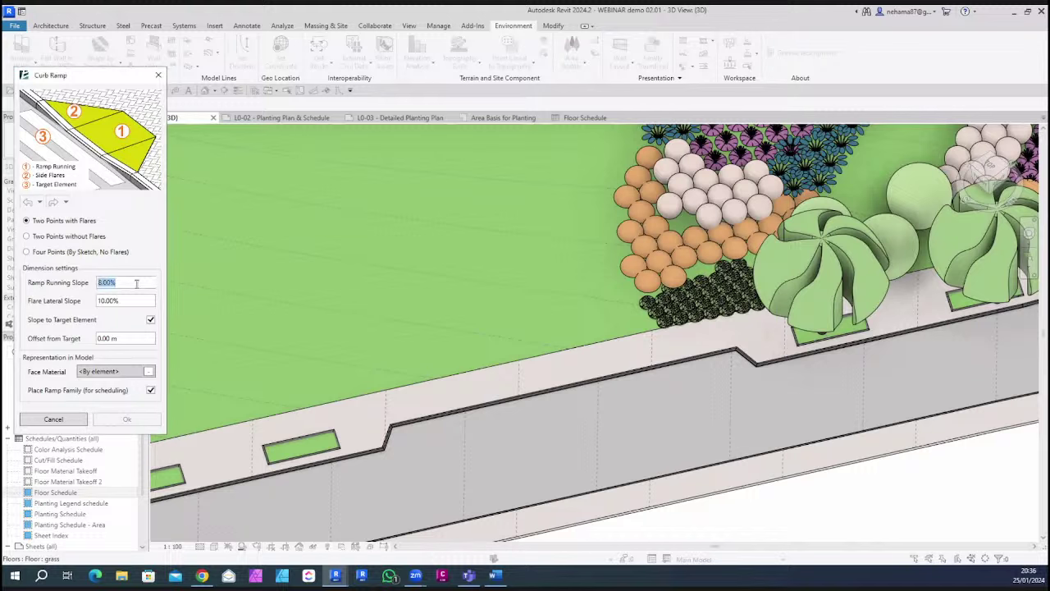
pyautogui.click(136, 283)
pyautogui.moveTo(131, 300); pyautogui.dragTo(96, 301)
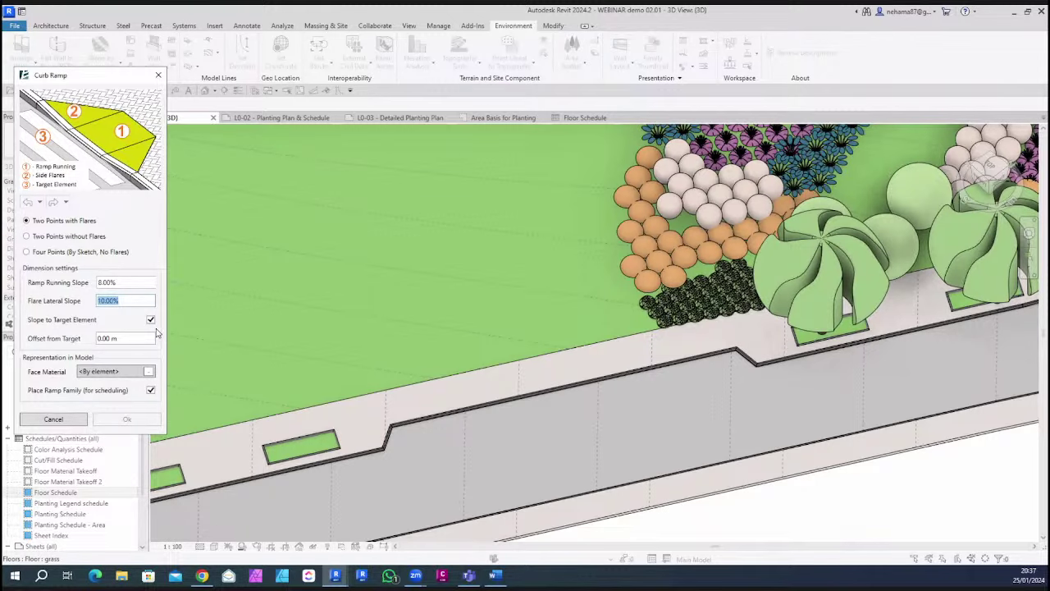
pyautogui.scroll(2, 477, 446)
pyautogui.scroll(1, 478, 445)
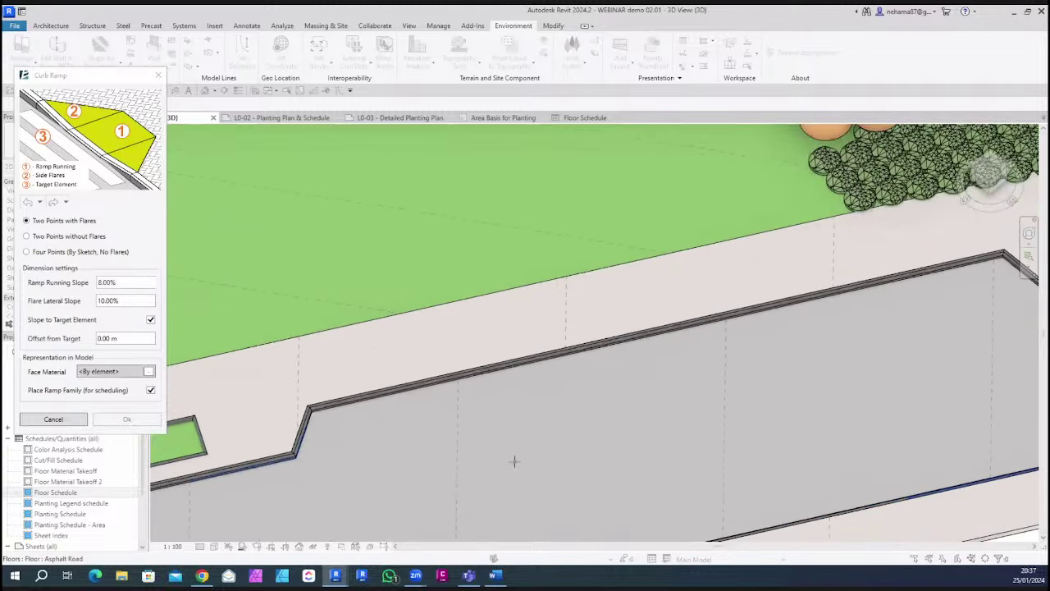
pyautogui.moveTo(515, 461); pyautogui.dragTo(457, 410, button='middle')
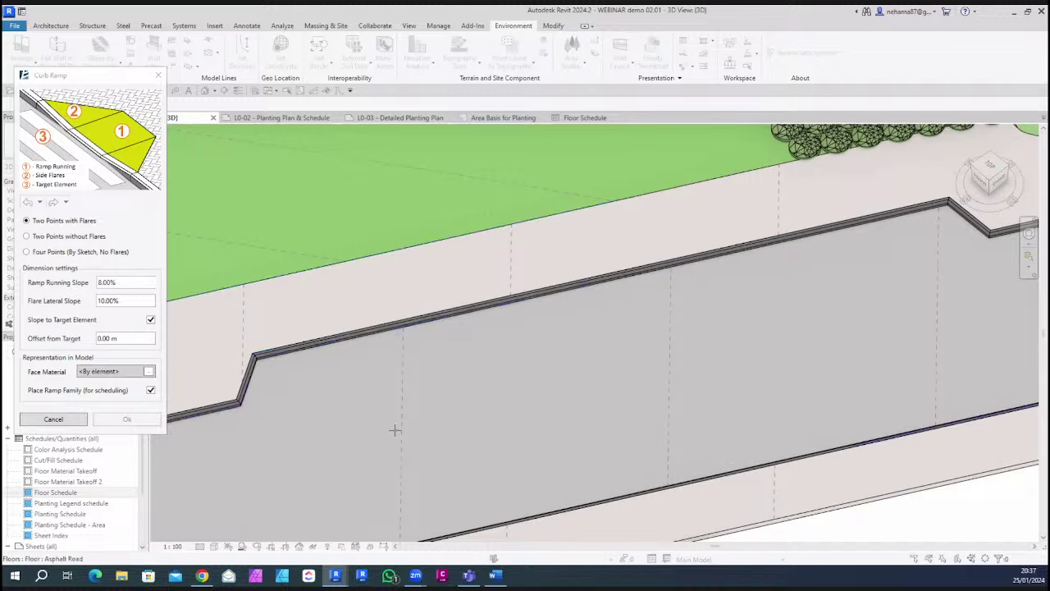
pyautogui.click(150, 371)
# Set the Curb Ramp dialog's Face Material to the Curb Ramp material from the Material Browser
pyautogui.click(149, 373)
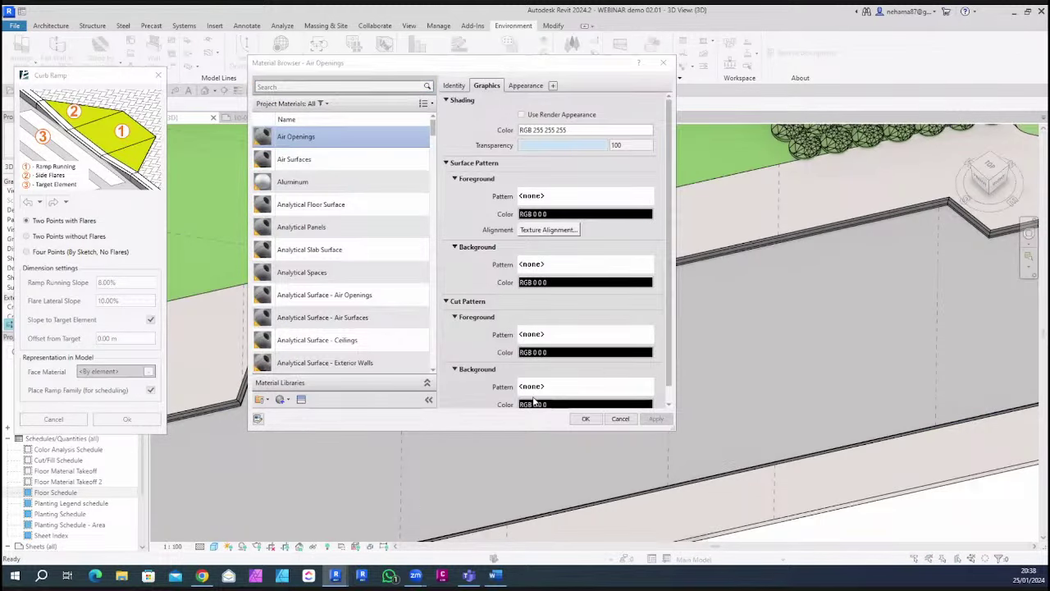
pyautogui.click(349, 85)
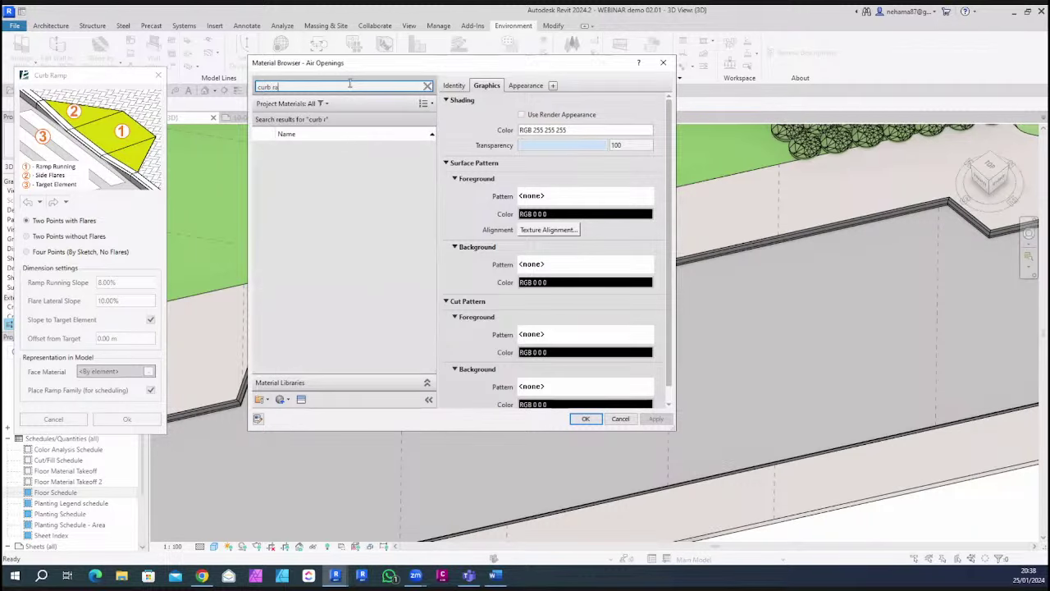
pyautogui.click(343, 152)
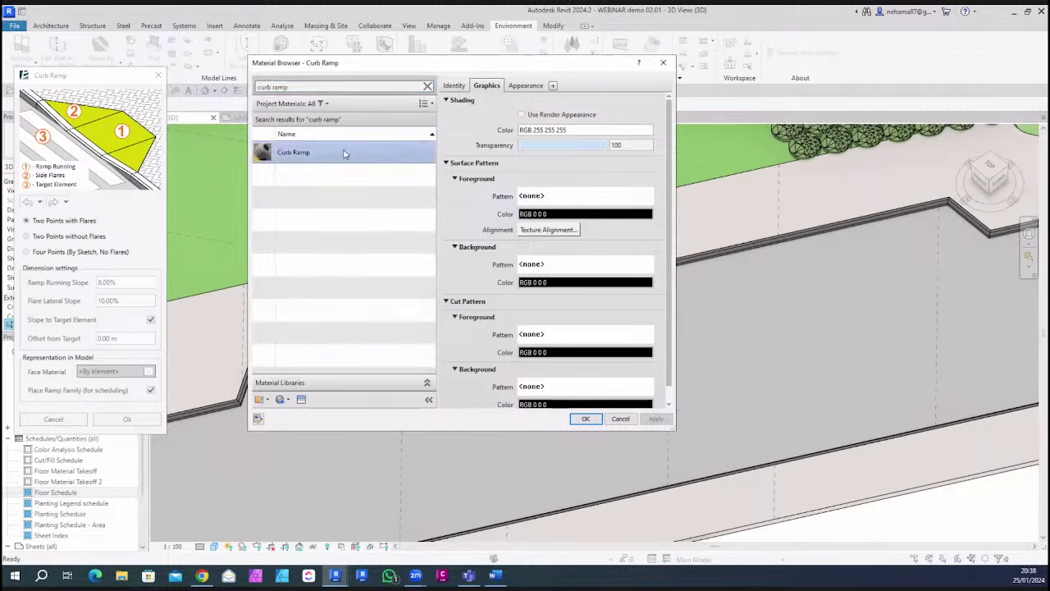
pyautogui.click(585, 418)
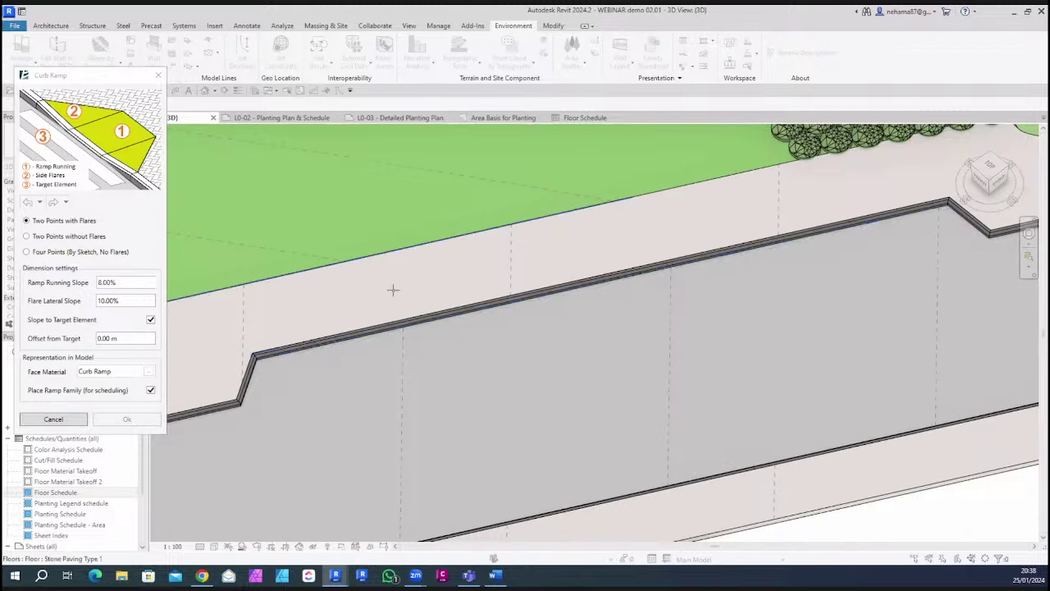
# Place a flared ramp between two curb points sloping to the road, accepting the slab contour update
pyautogui.scroll(2, 345, 298)
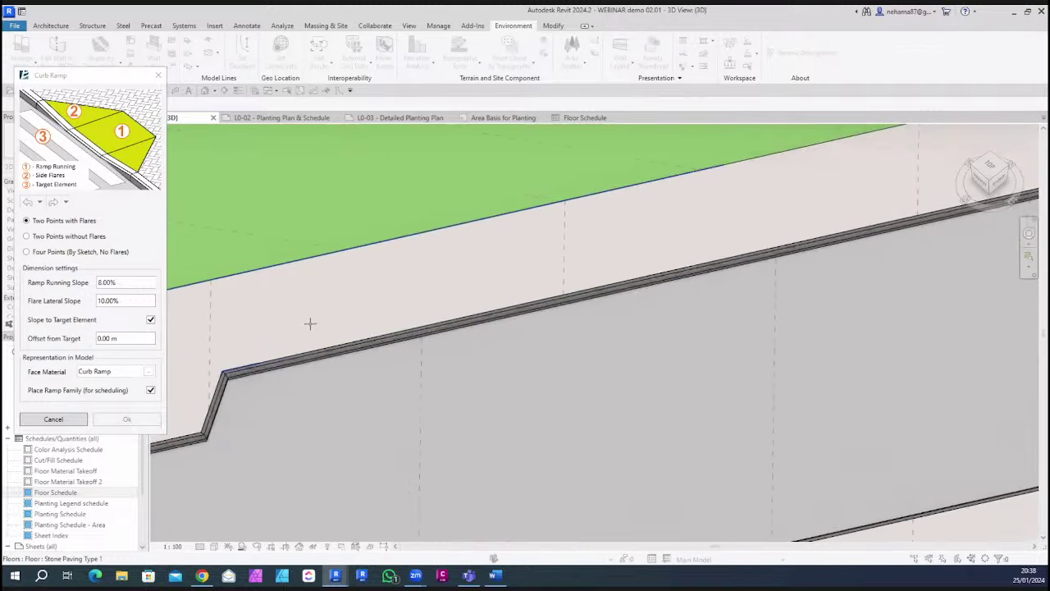
pyautogui.scroll(-5, 340, 270)
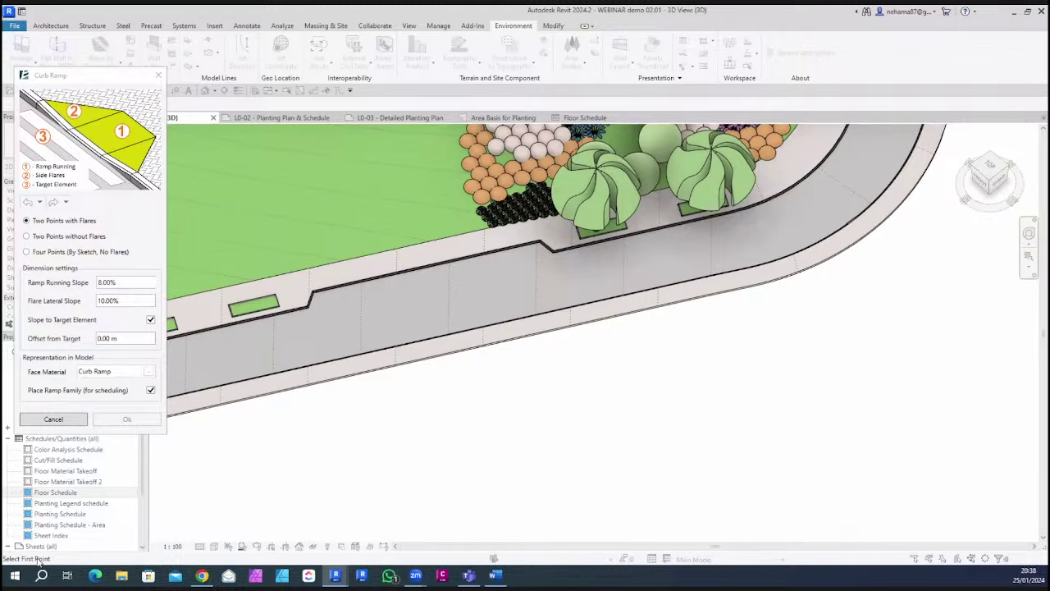
pyautogui.scroll(6, 329, 312)
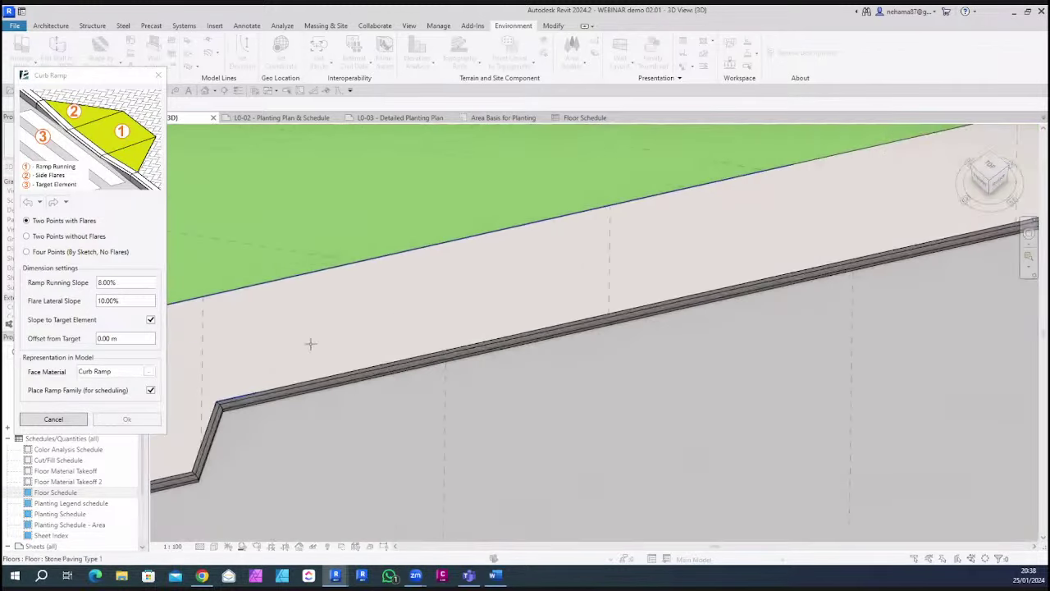
pyautogui.click(316, 344)
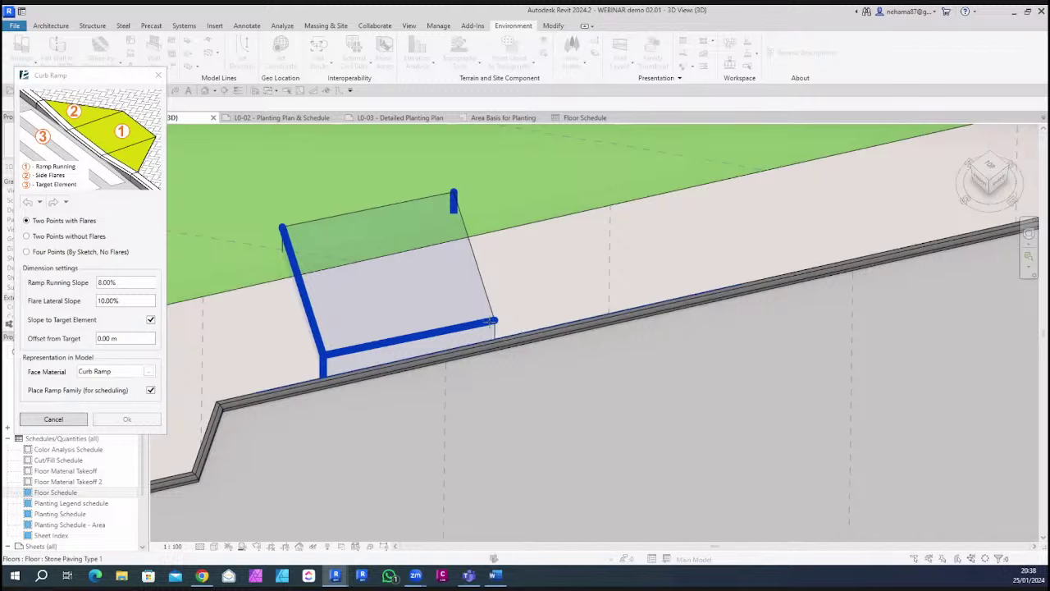
pyautogui.click(468, 325)
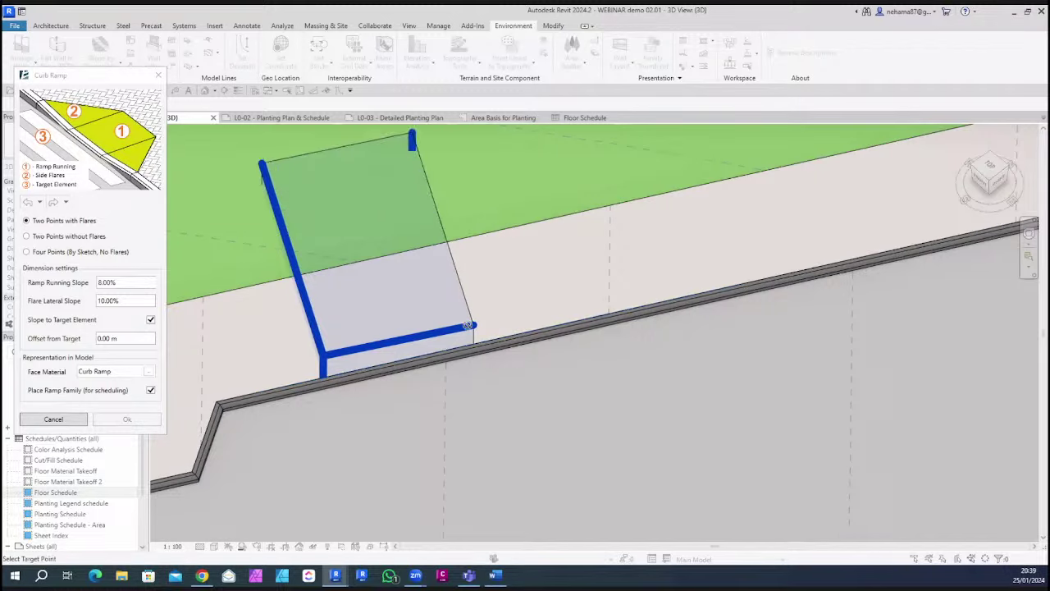
pyautogui.click(447, 410)
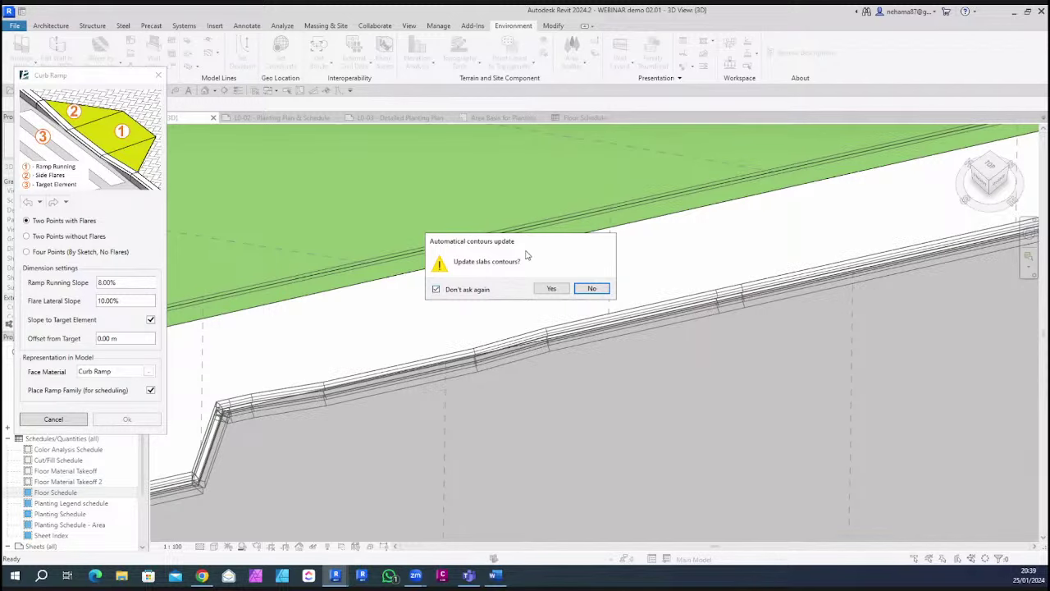
pyautogui.click(548, 289)
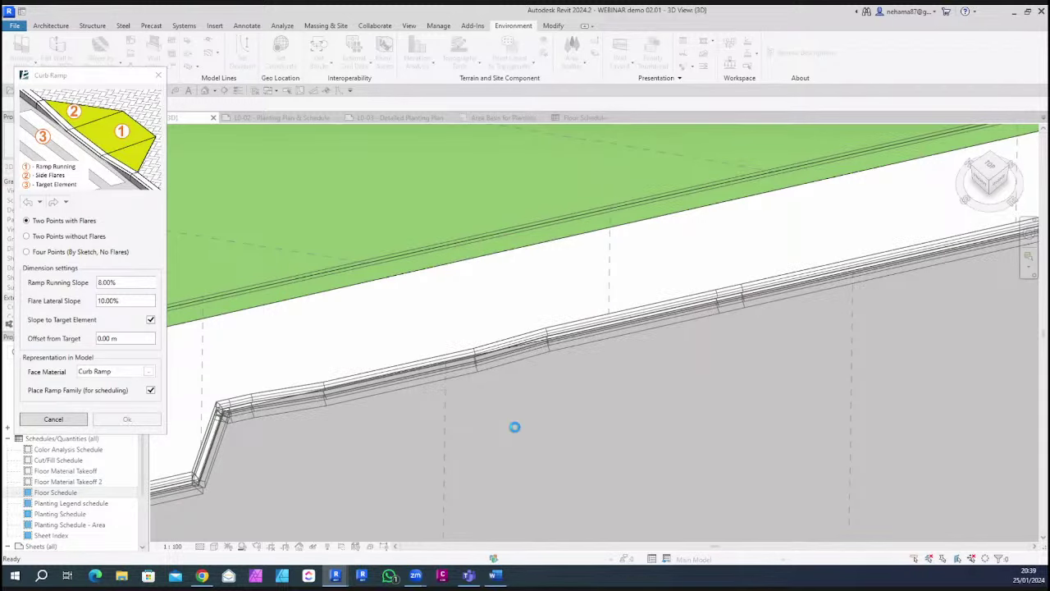
pyautogui.scroll(-1, 508, 420)
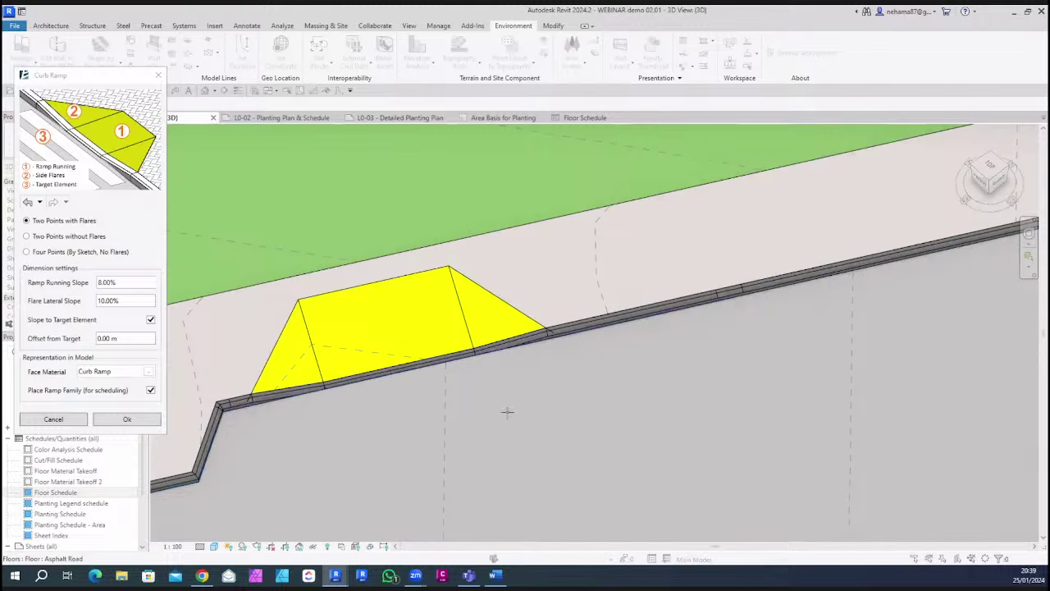
pyautogui.scroll(-2, 529, 406)
pyautogui.keyDown('shift'); pyautogui.moveTo(536, 403); pyautogui.dragTo(624, 347, button='middle'); pyautogui.keyUp('shift')
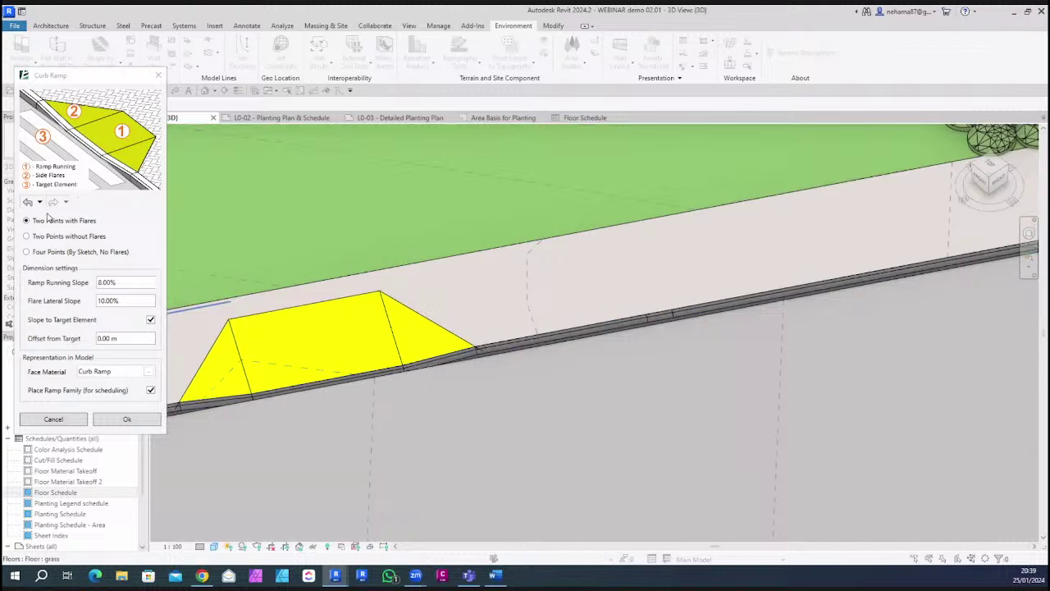
# Switch to Two Points without Flares and place a plain ramp by two points further along the curb
pyautogui.click(26, 236)
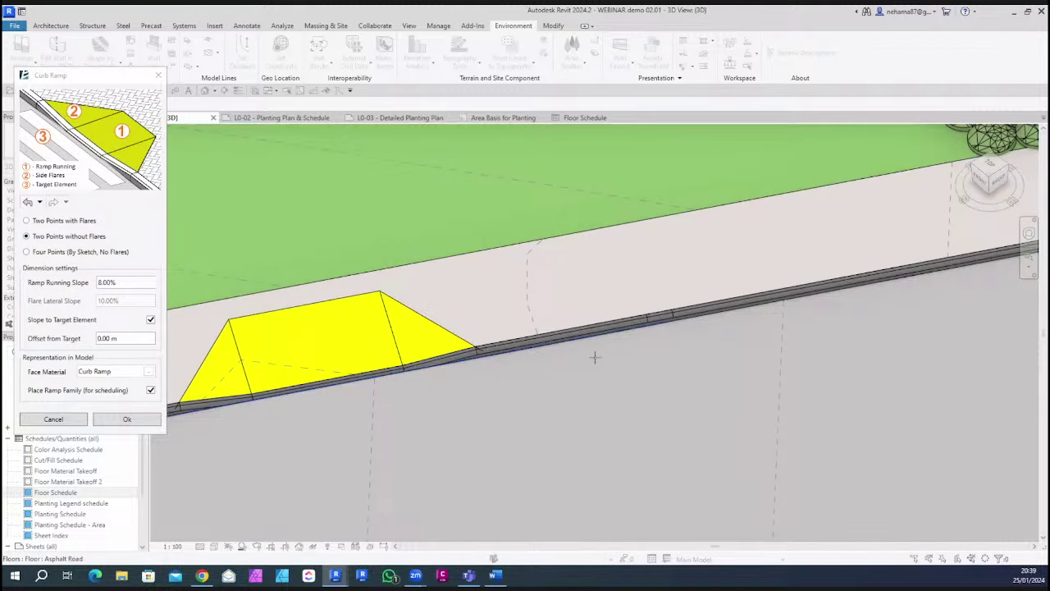
pyautogui.moveTo(742, 383); pyautogui.dragTo(463, 359, button='middle')
pyautogui.click(465, 351)
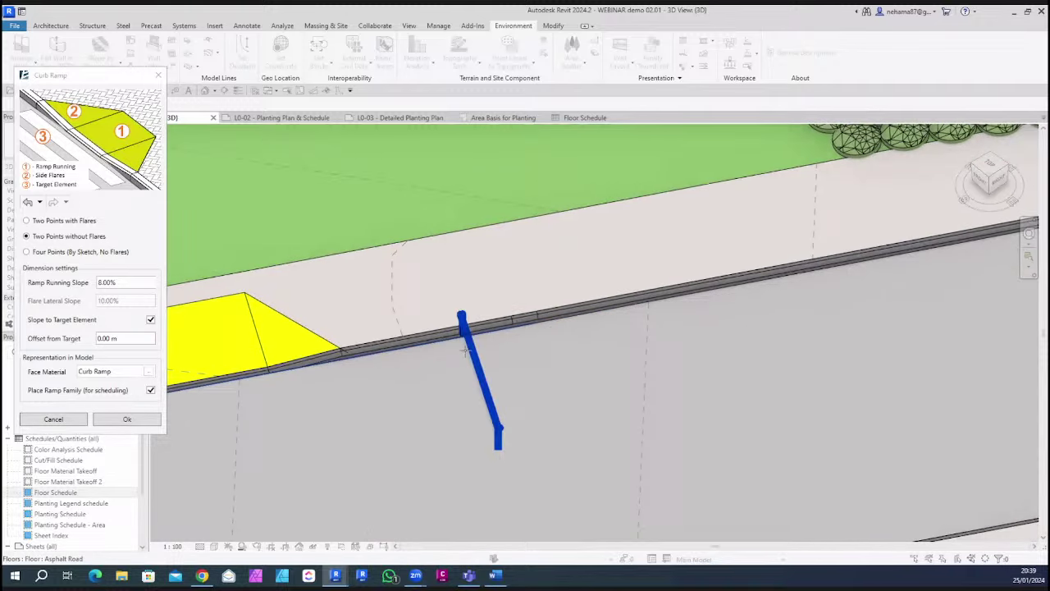
pyautogui.click(569, 316)
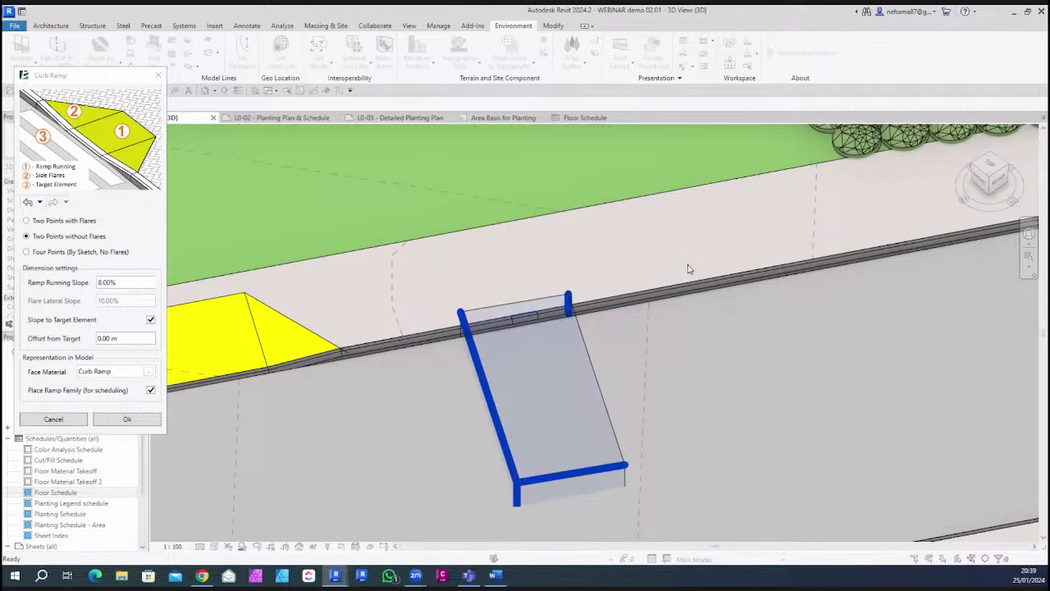
pyautogui.scroll(-3, 532, 394)
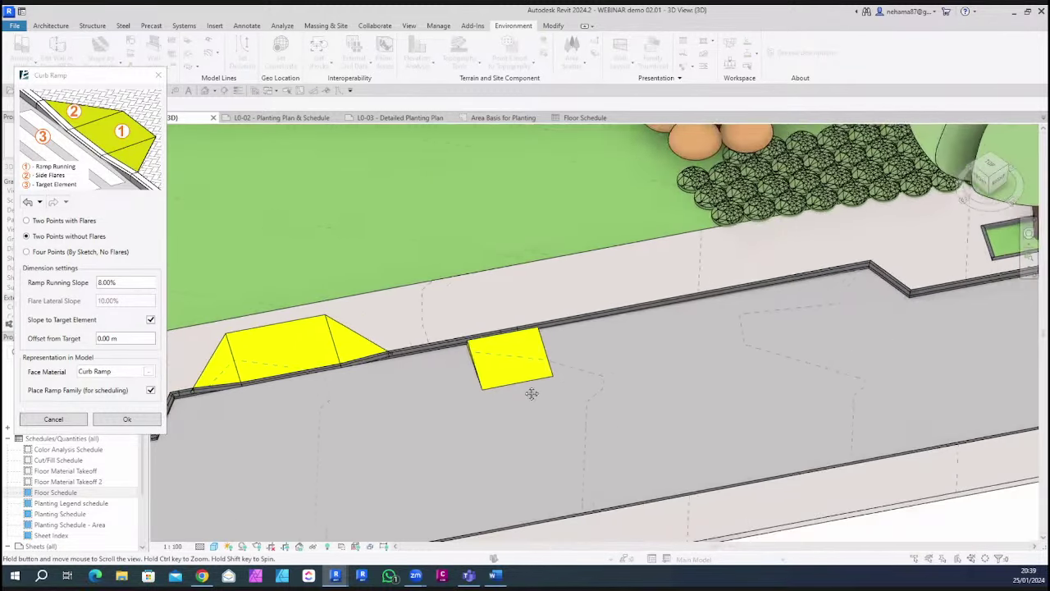
pyautogui.moveTo(532, 394); pyautogui.dragTo(248, 451, button='middle')
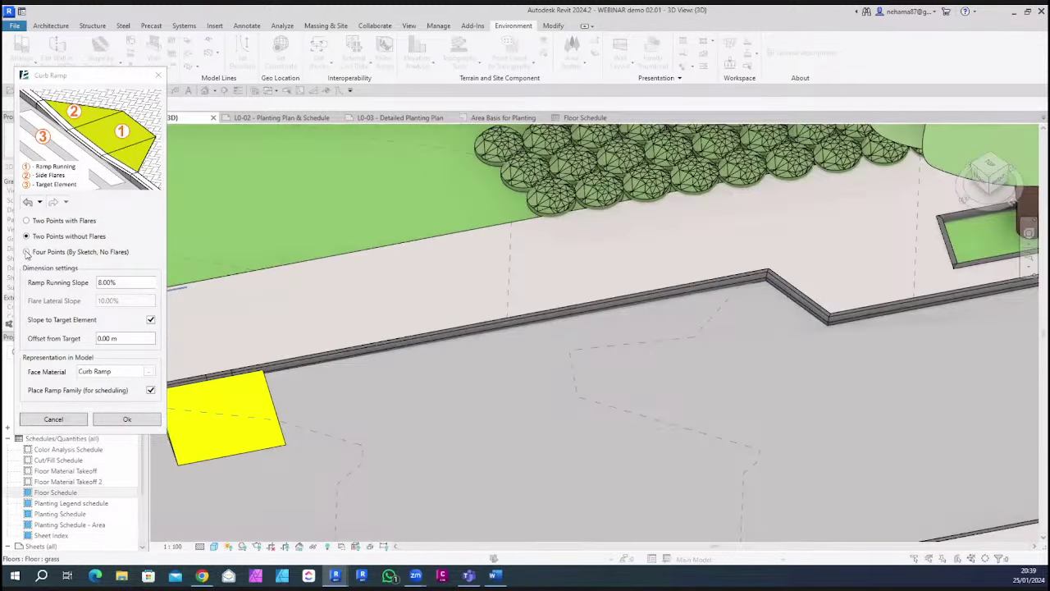
# Set the ramp mode to Four Points (By Sketch), disable Slope to Target Element, and set Height Difference to -0.15 m
pyautogui.click(27, 251)
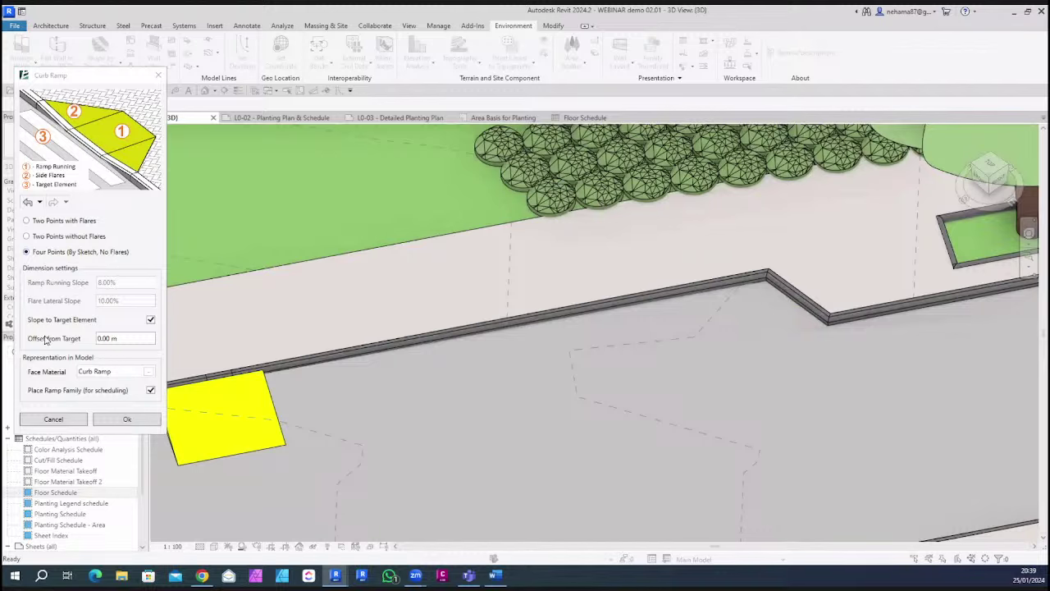
pyautogui.click(150, 319)
pyautogui.moveTo(144, 339); pyautogui.dragTo(109, 338)
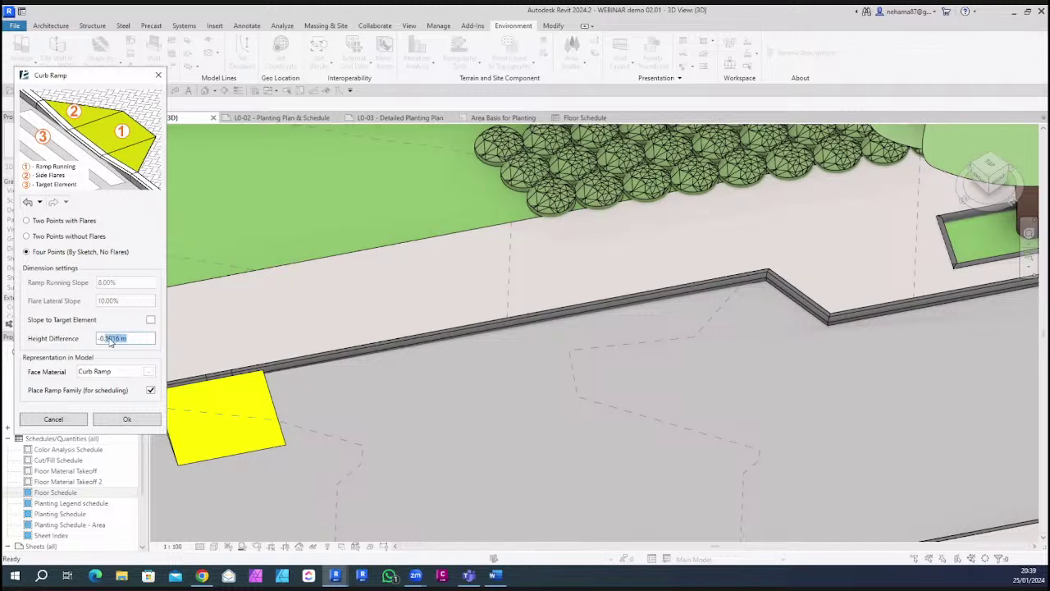
pyautogui.write('15')
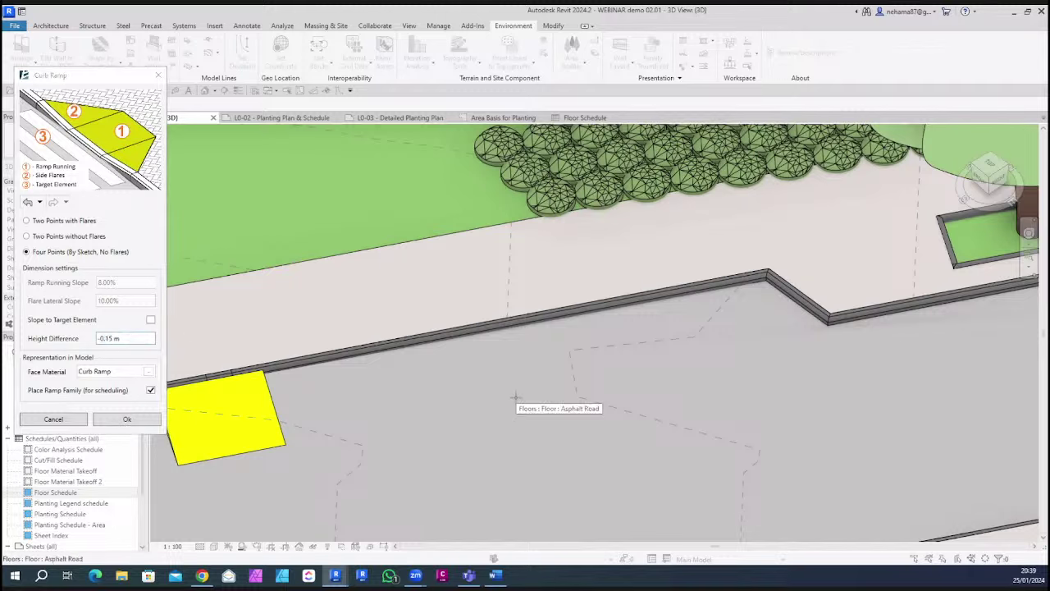
# Sketch a four-point ramp on the paving at the curb edge
pyautogui.click(435, 329)
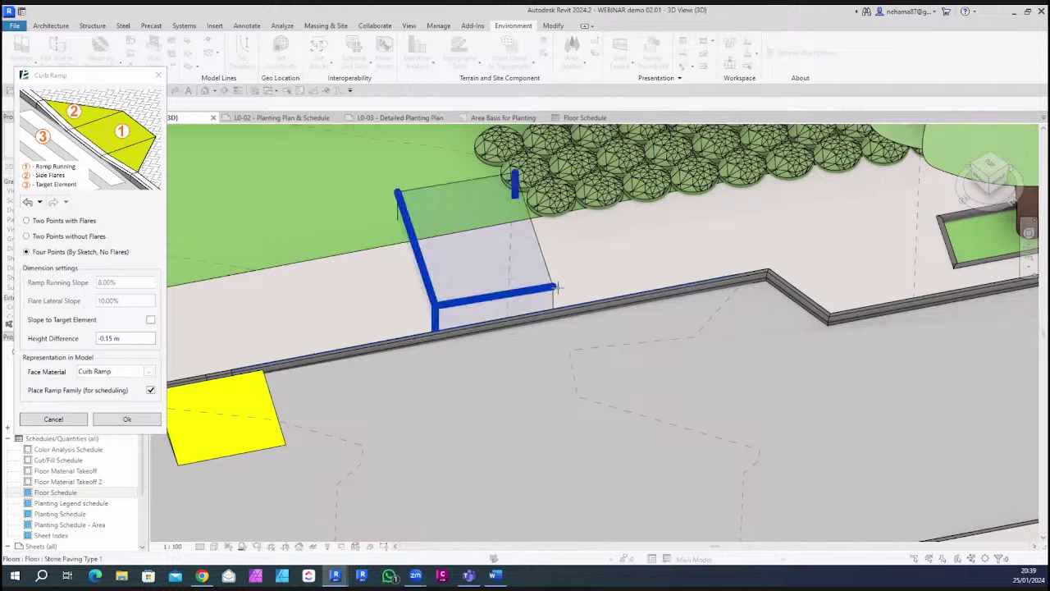
pyautogui.click(577, 285)
pyautogui.click(584, 237)
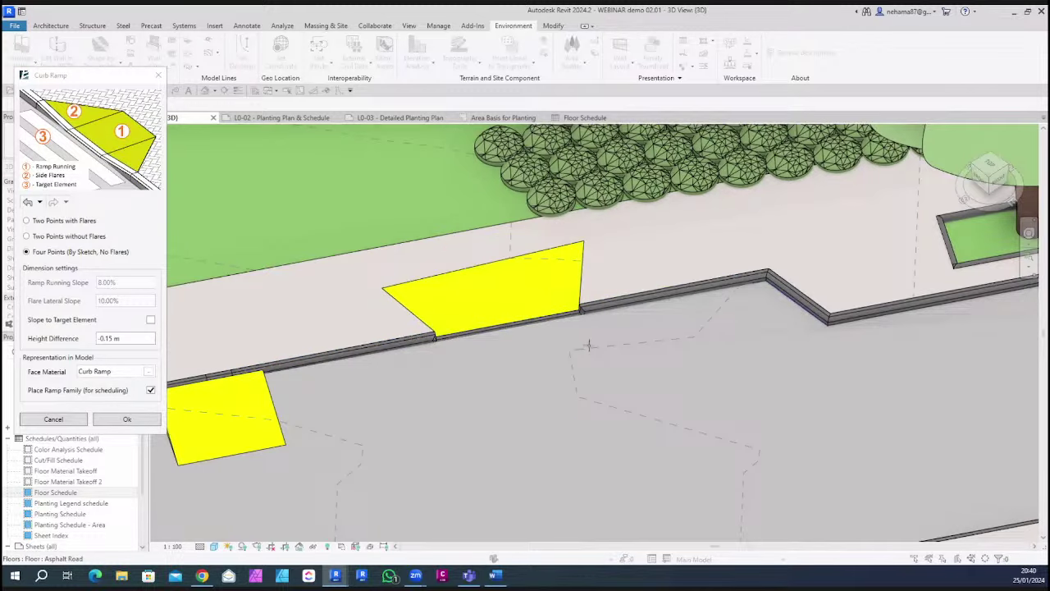
pyautogui.scroll(5, 615, 291)
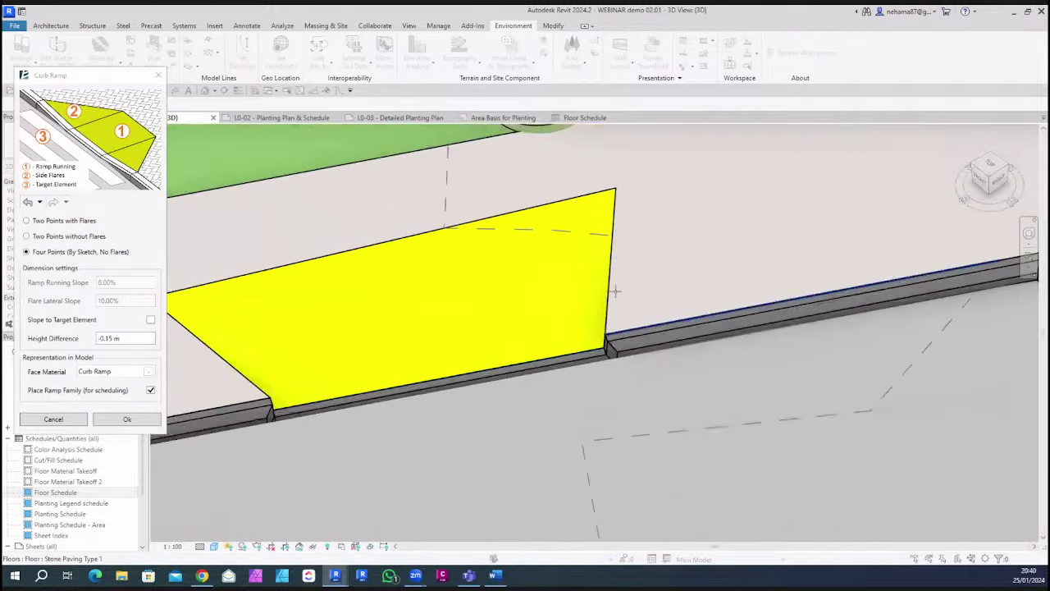
pyautogui.scroll(-6, 615, 290)
pyautogui.scroll(3, 609, 387)
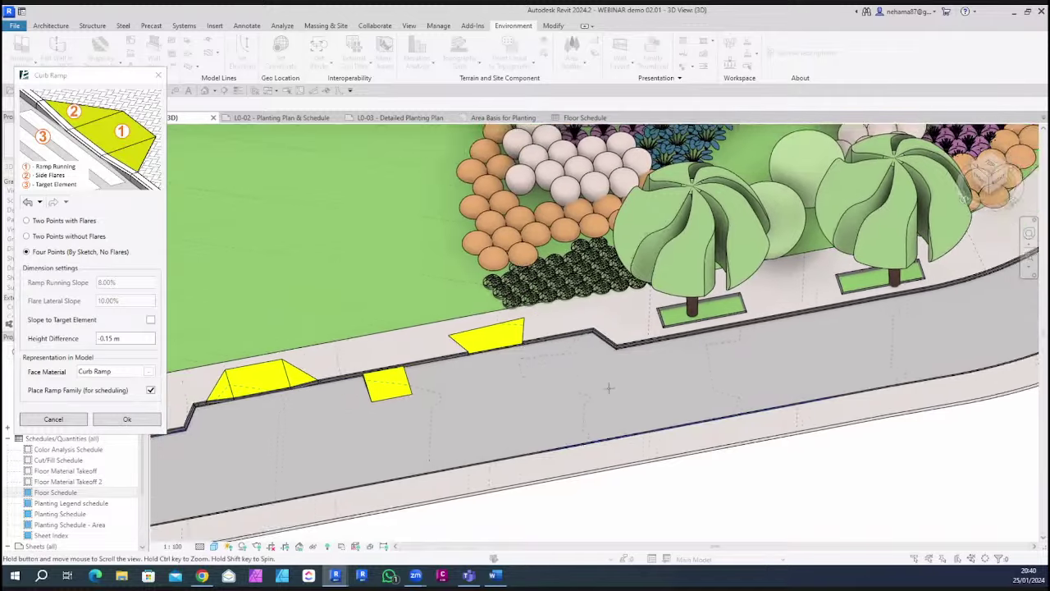
pyautogui.keyDown('shift'); pyautogui.moveTo(609, 388); pyautogui.dragTo(574, 344, button='middle'); pyautogui.keyUp('shift')
pyautogui.scroll(3, 574, 344)
# Undo the sketched ramp from the Curb Ramp dialog, leaving the first two ramps
pyautogui.click(39, 202)
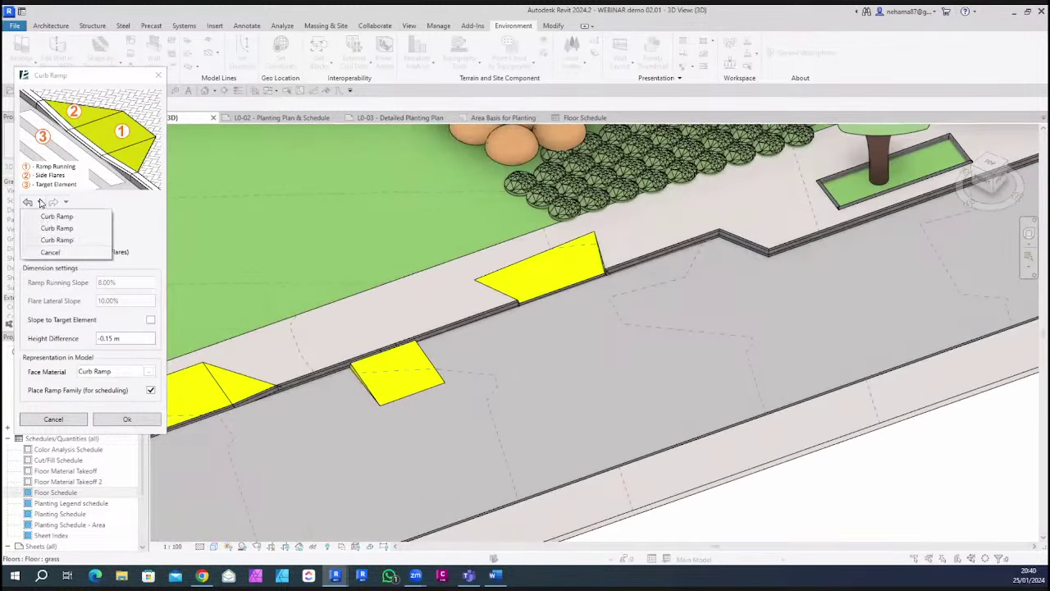
pyautogui.click(39, 203)
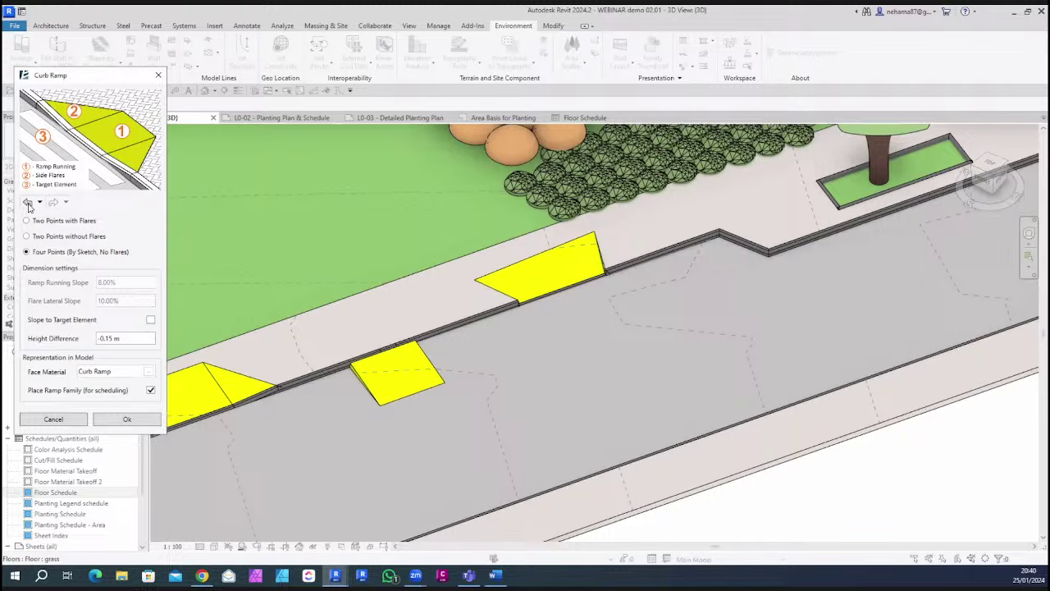
pyautogui.click(28, 203)
pyautogui.scroll(3, 591, 262)
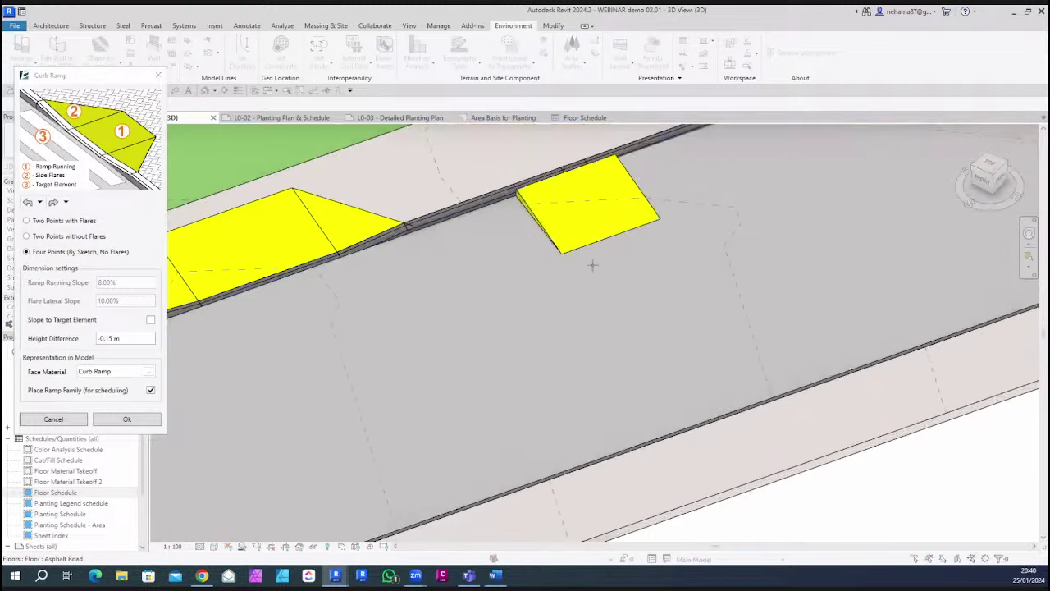
pyautogui.scroll(-3, 657, 253)
pyautogui.scroll(-5, 566, 270)
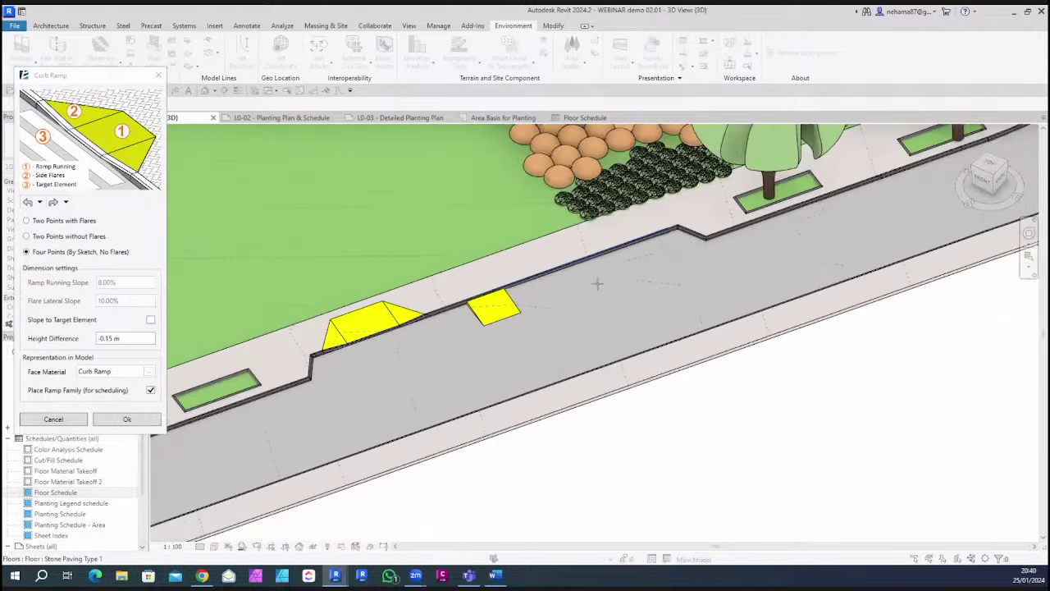
# Restore Two Points with Flares with Slope to Target Element enabled, and orbit toward the curved road
pyautogui.click(26, 221)
pyautogui.click(150, 319)
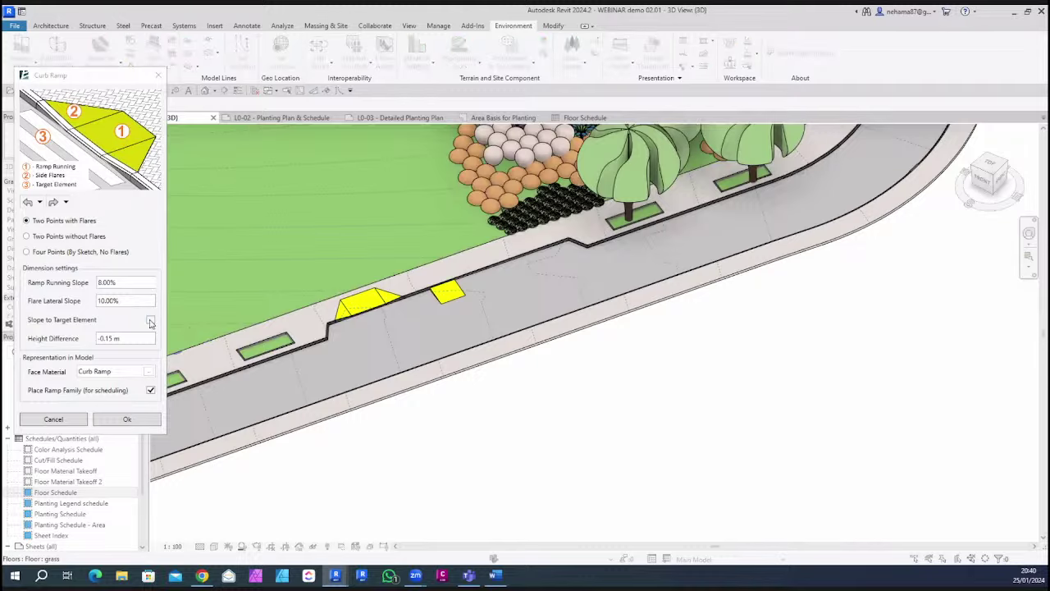
pyautogui.scroll(-3, 443, 366)
pyautogui.keyDown('shift'); pyautogui.moveTo(760, 278); pyautogui.dragTo(386, 410, button='middle'); pyautogui.keyUp('shift')
pyautogui.scroll(6, 331, 359)
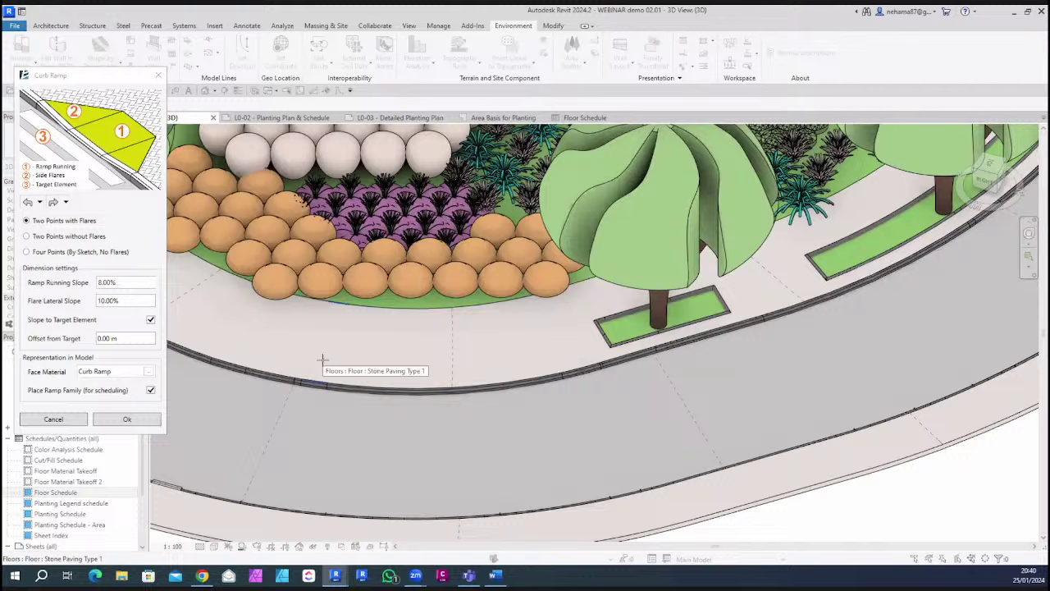
# Place a flared ramp by two points on the curved curb, targeting the curb
pyautogui.click(322, 362)
pyautogui.click(451, 370)
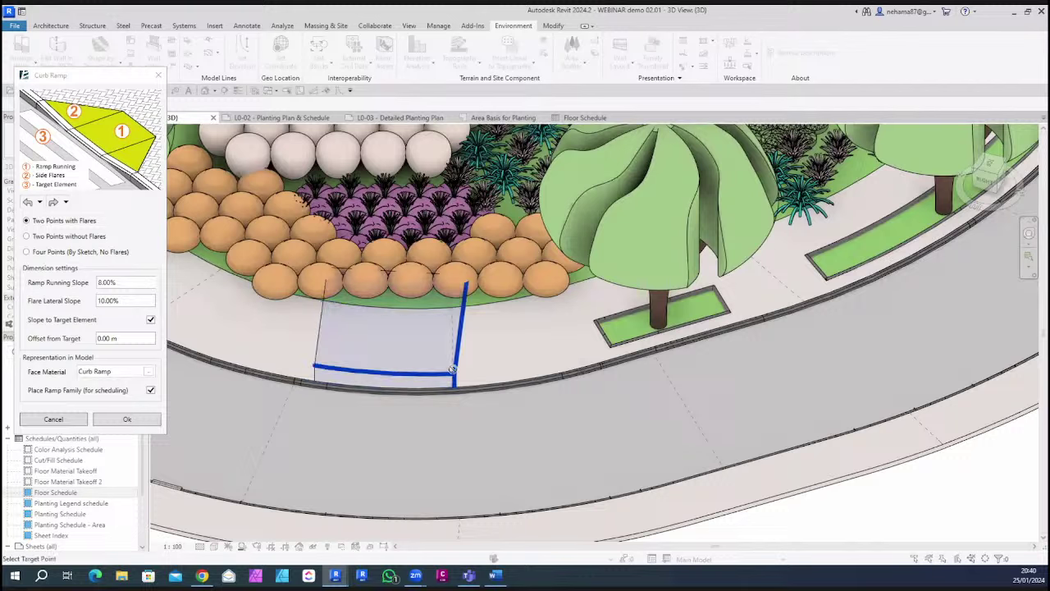
pyautogui.click(398, 391)
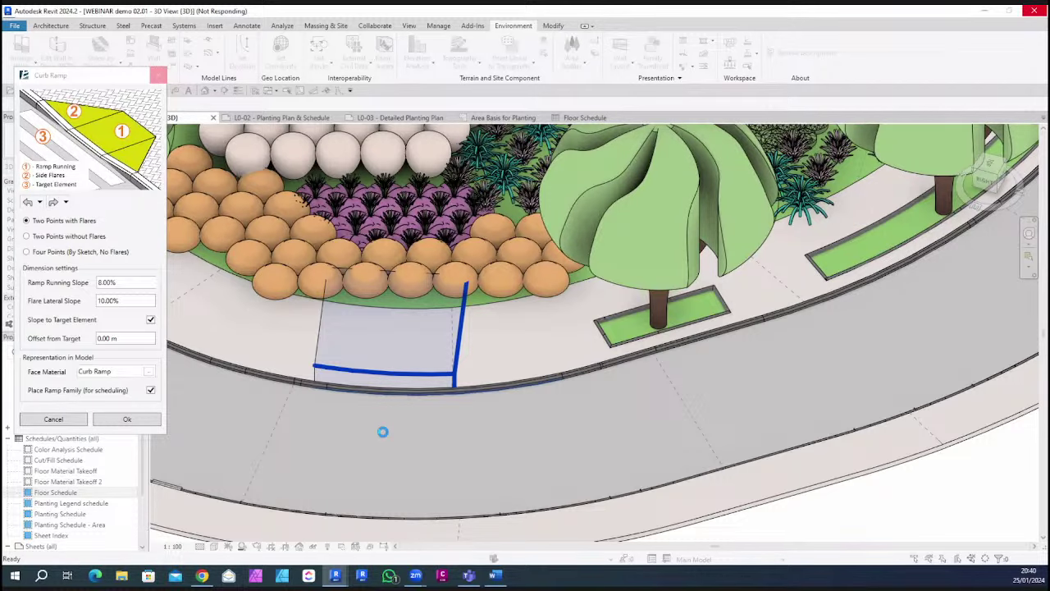
pyautogui.scroll(-4, 553, 410)
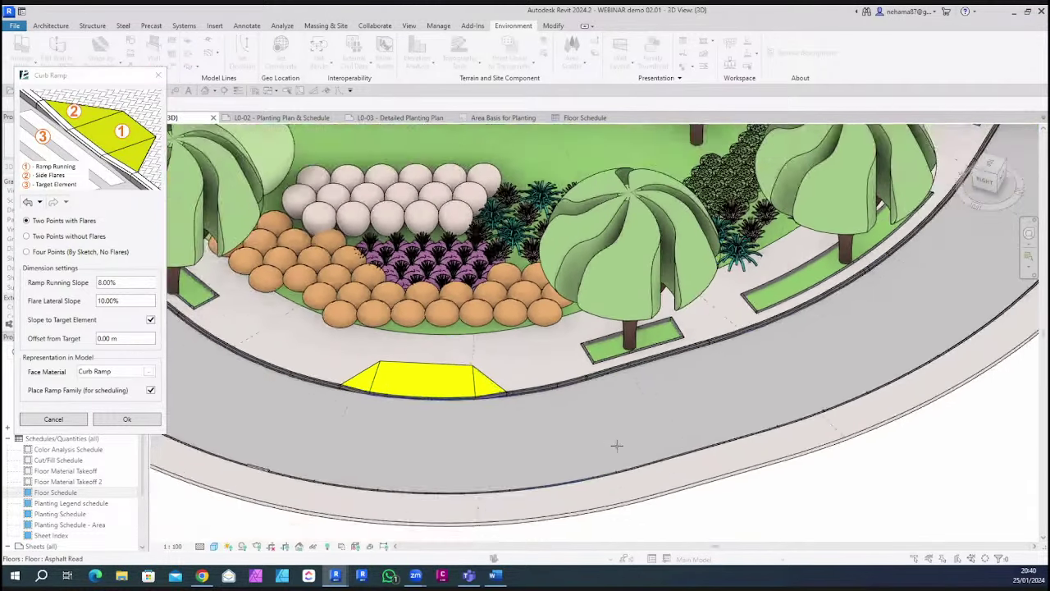
pyautogui.scroll(2, 579, 436)
pyautogui.scroll(-5, 508, 429)
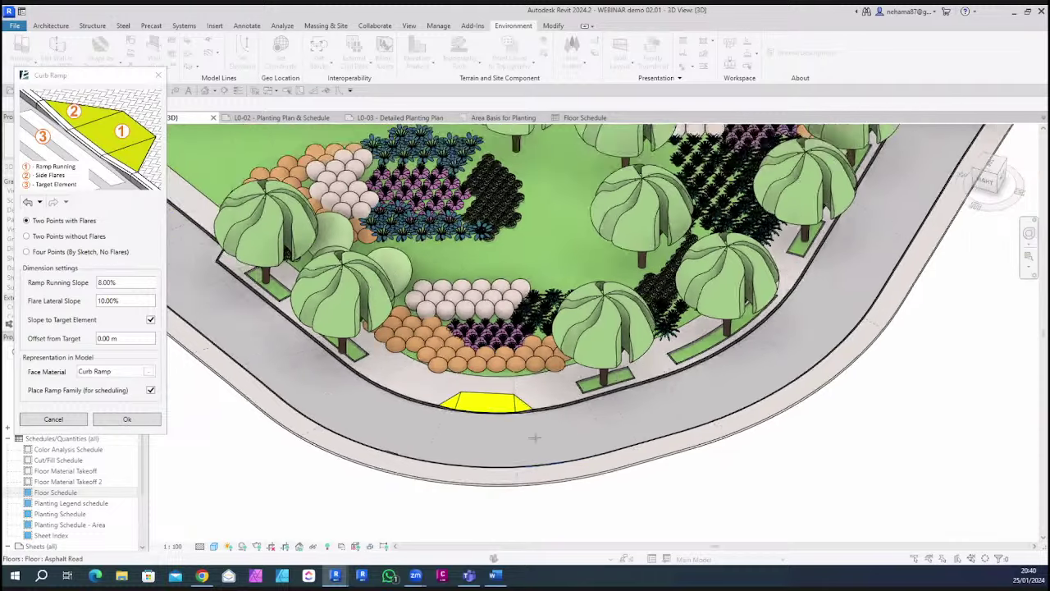
pyautogui.keyDown('shift'); pyautogui.moveTo(328, 435); pyautogui.dragTo(547, 336, button='middle'); pyautogui.keyUp('shift')
pyautogui.scroll(5, 538, 345)
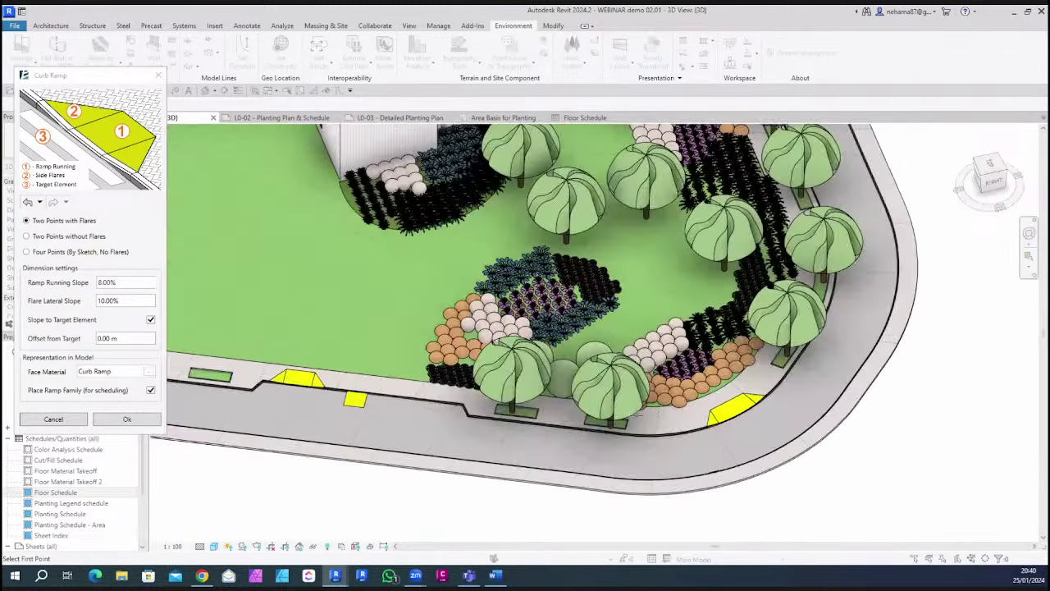
pyautogui.moveTo(416, 446); pyautogui.dragTo(432, 438, button='middle')
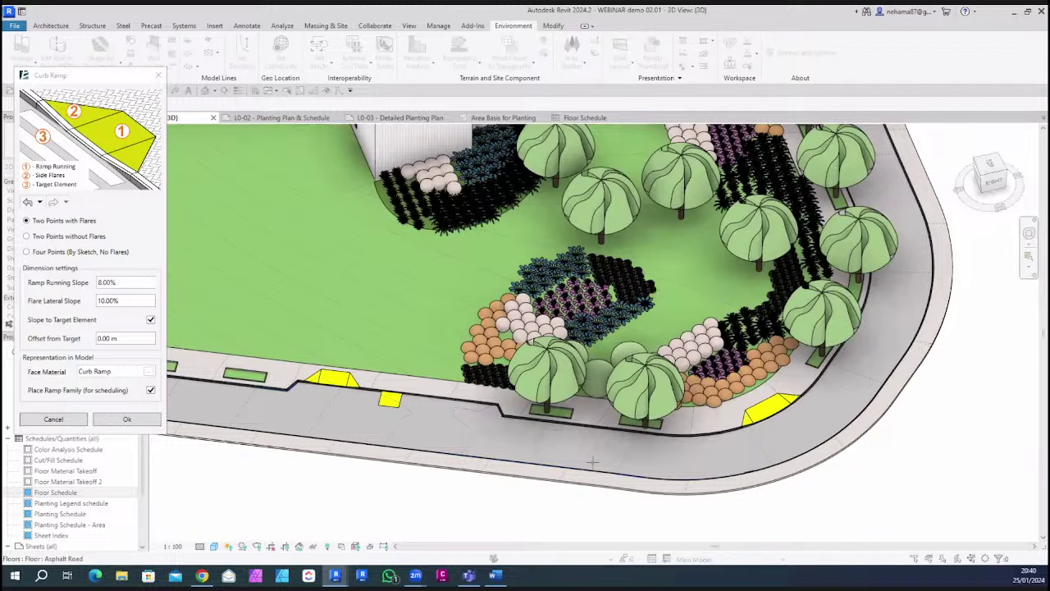
pyautogui.scroll(-1, 578, 463)
pyautogui.scroll(-2, 525, 464)
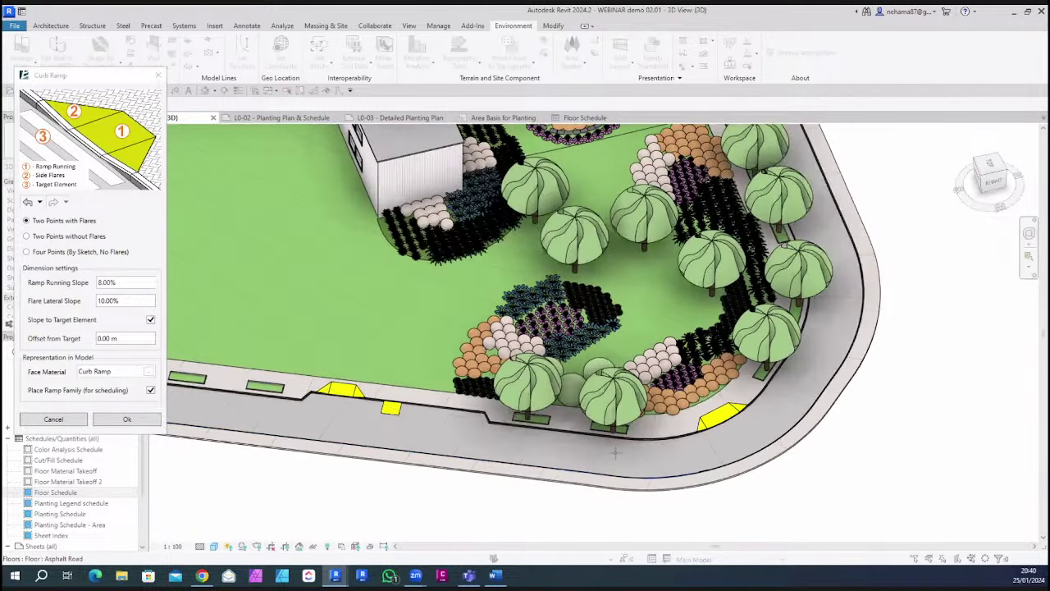
pyautogui.click(128, 419)
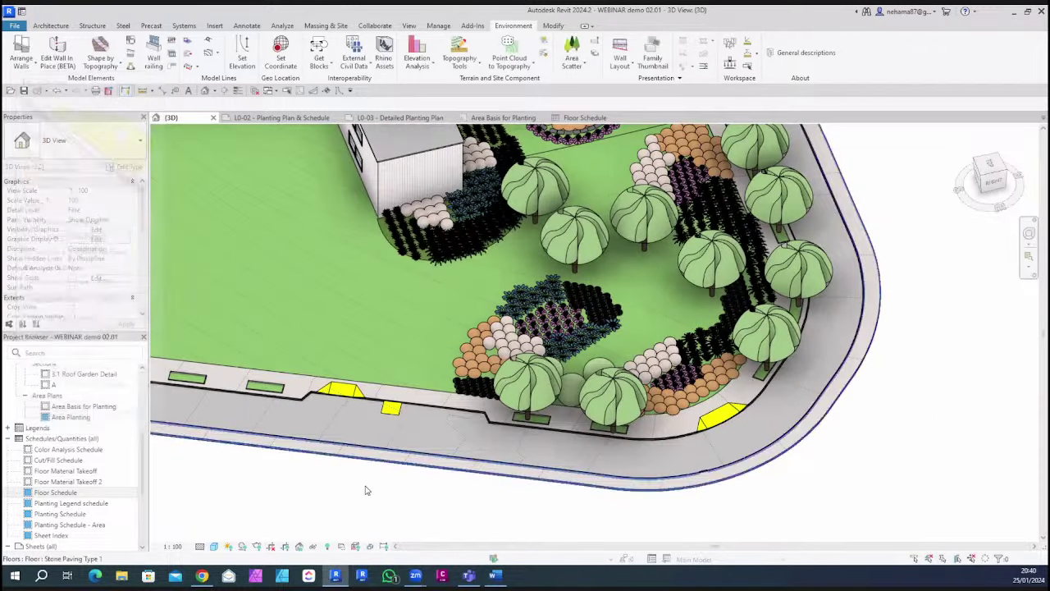
pyautogui.scroll(4, 419, 433)
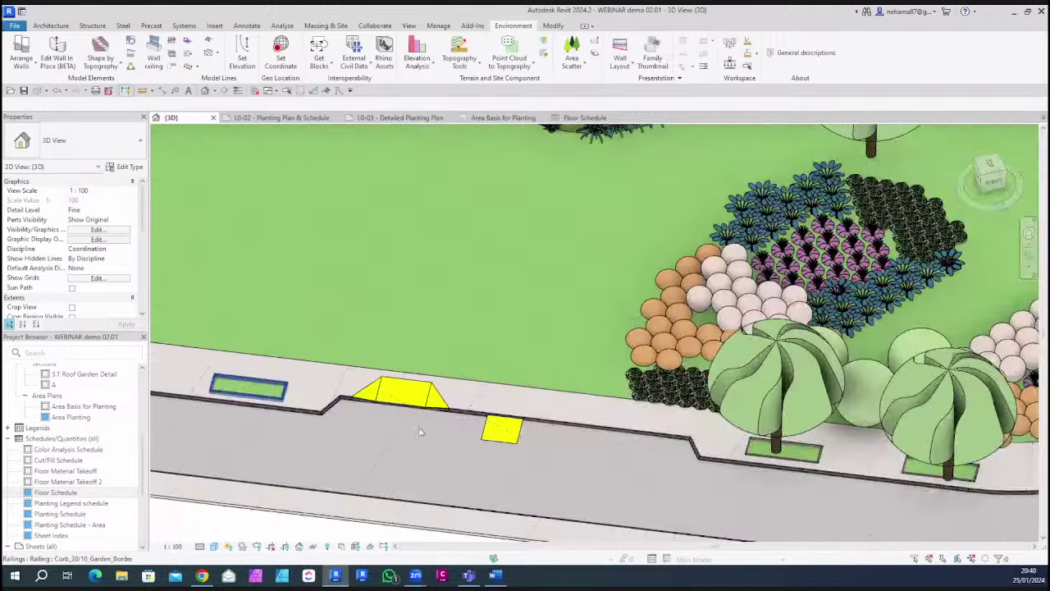
pyautogui.scroll(-2, 414, 434)
pyautogui.scroll(2, 395, 443)
pyautogui.keyDown('shift'); pyautogui.moveTo(396, 443); pyautogui.dragTo(565, 358, button='middle'); pyautogui.keyUp('shift')
pyautogui.scroll(4, 534, 364)
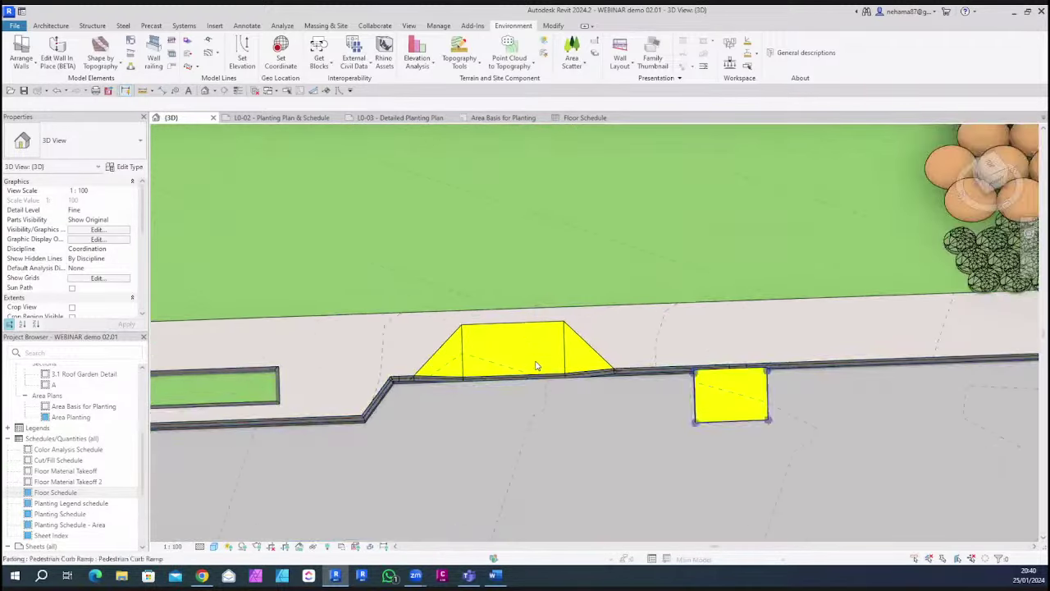
pyautogui.click(533, 366)
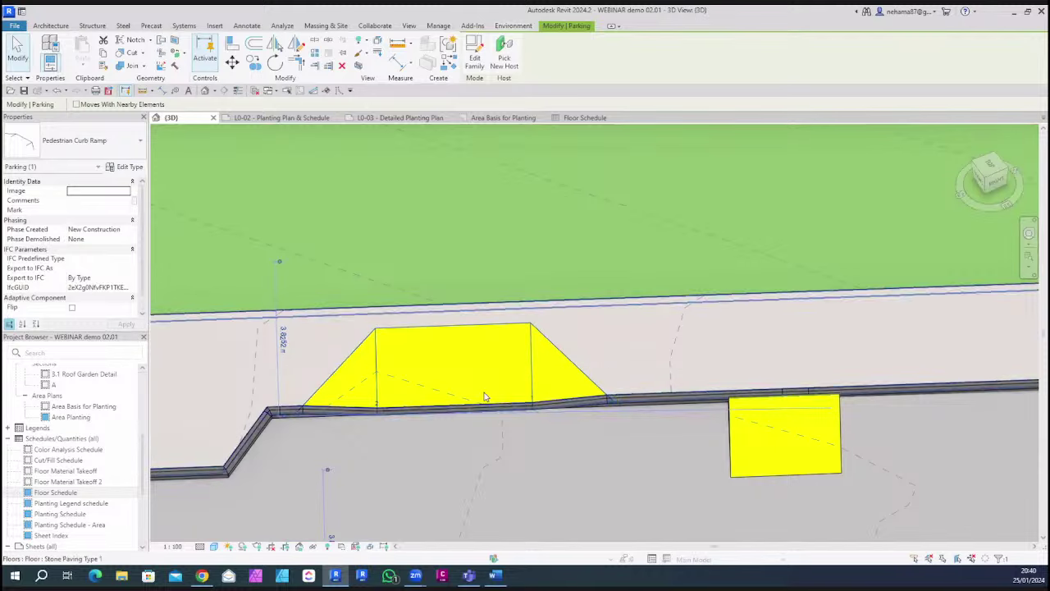
pyautogui.press('h')
pyautogui.press('i')
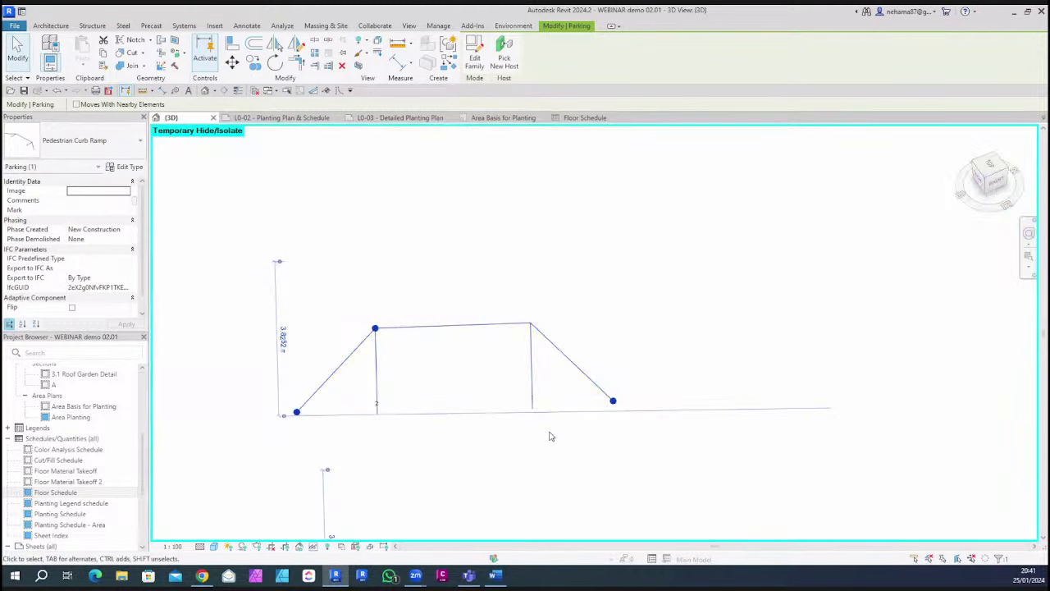
pyautogui.press('Escape')
pyautogui.keyDown('shift'); pyautogui.moveTo(632, 394); pyautogui.dragTo(565, 316, button='middle'); pyautogui.keyUp('shift')
pyautogui.click(489, 361)
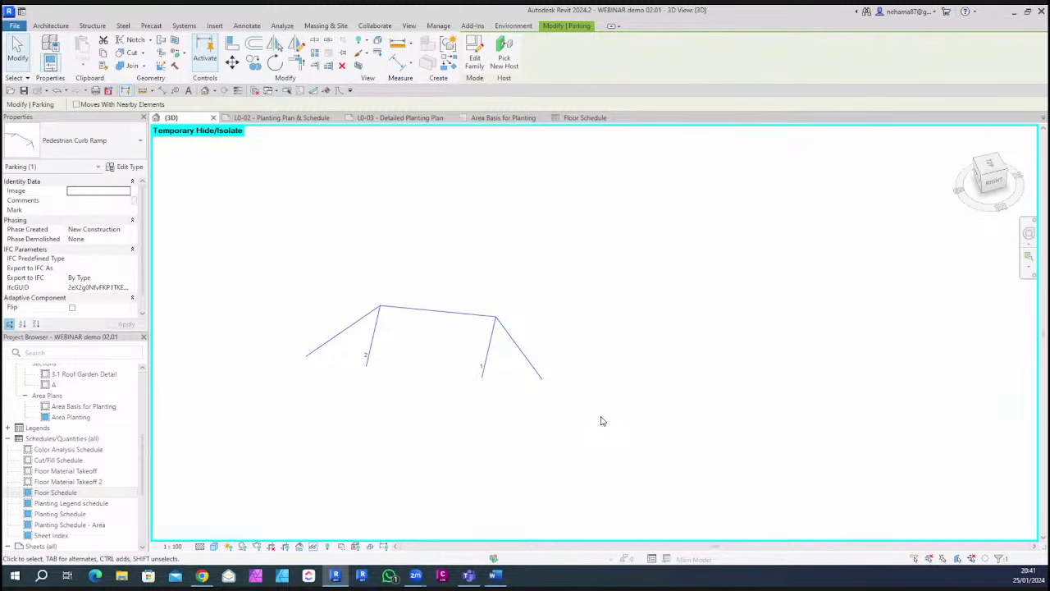
pyautogui.press('Escape')
pyautogui.press('h')
pyautogui.press('r')
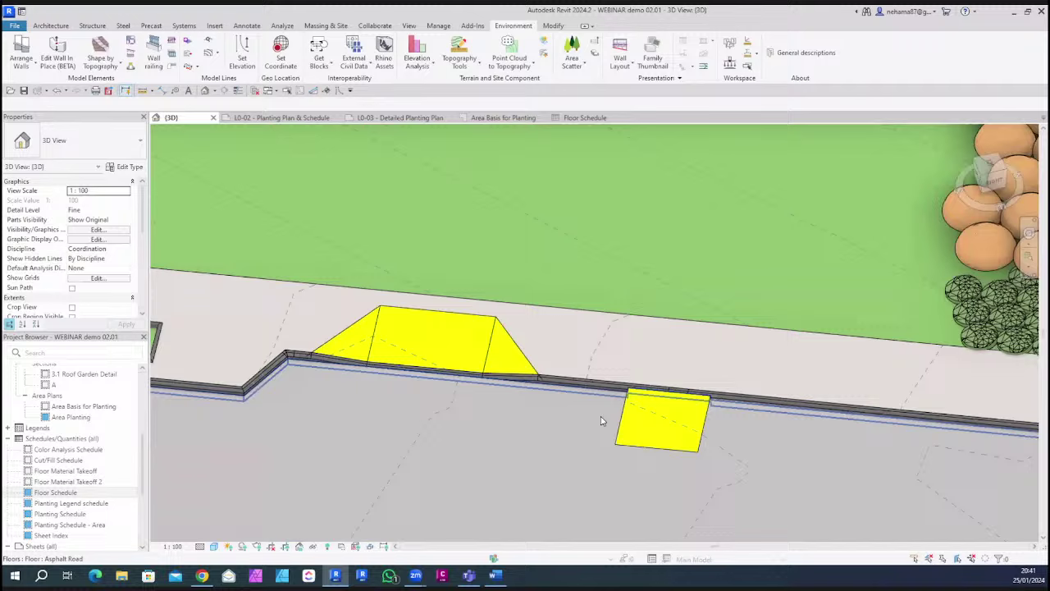
pyautogui.scroll(2, 495, 343)
pyautogui.scroll(1, 495, 343)
pyautogui.click(495, 343)
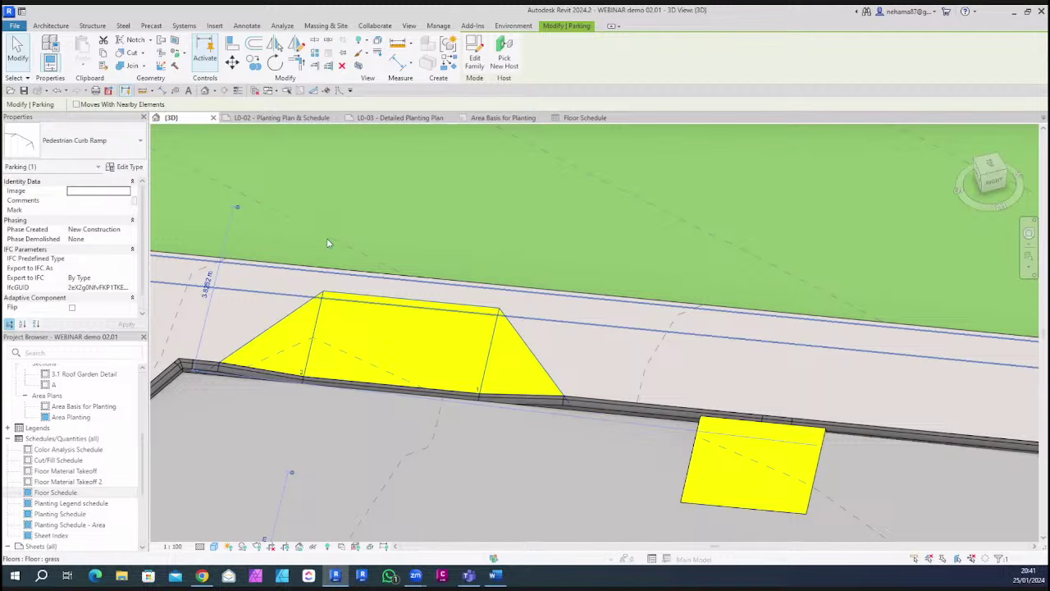
pyautogui.keyDown('shift'); pyautogui.moveTo(327, 243); pyautogui.dragTo(567, 363, button='middle'); pyautogui.keyUp('shift')
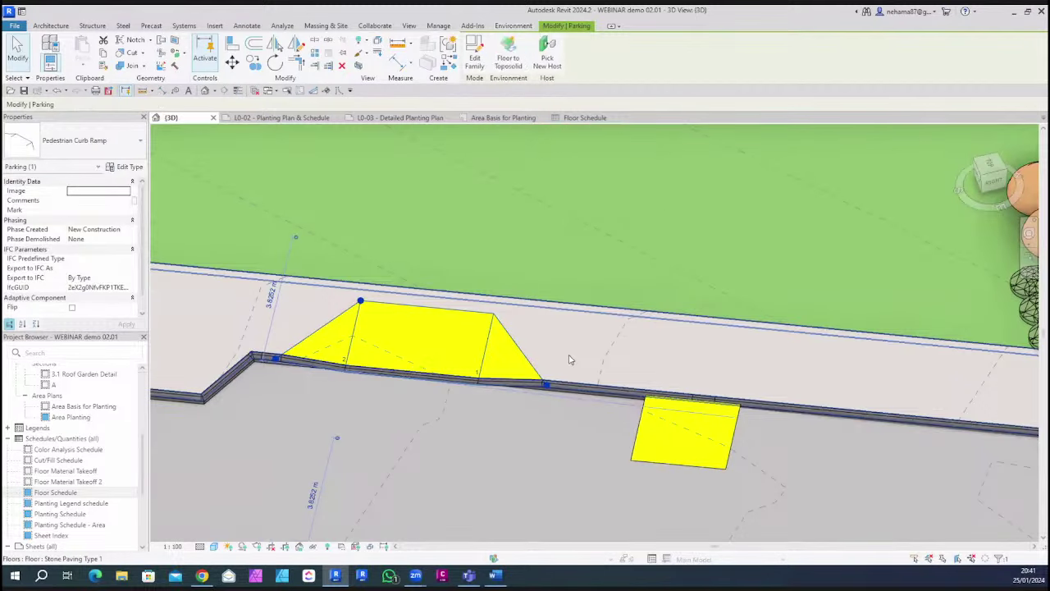
pyautogui.click(570, 359)
pyautogui.keyDown('shift'); pyautogui.moveTo(382, 431); pyautogui.dragTo(820, 431, button='middle'); pyautogui.keyUp('shift')
pyautogui.scroll(2, 651, 485)
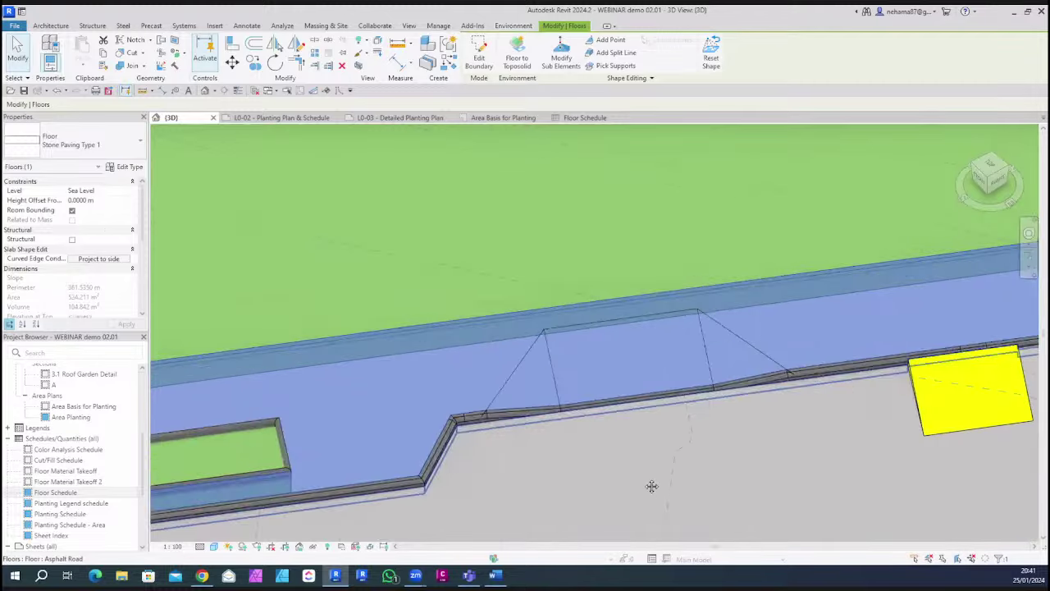
pyautogui.keyDown('shift'); pyautogui.moveTo(652, 486); pyautogui.dragTo(625, 474, button='middle'); pyautogui.keyUp('shift')
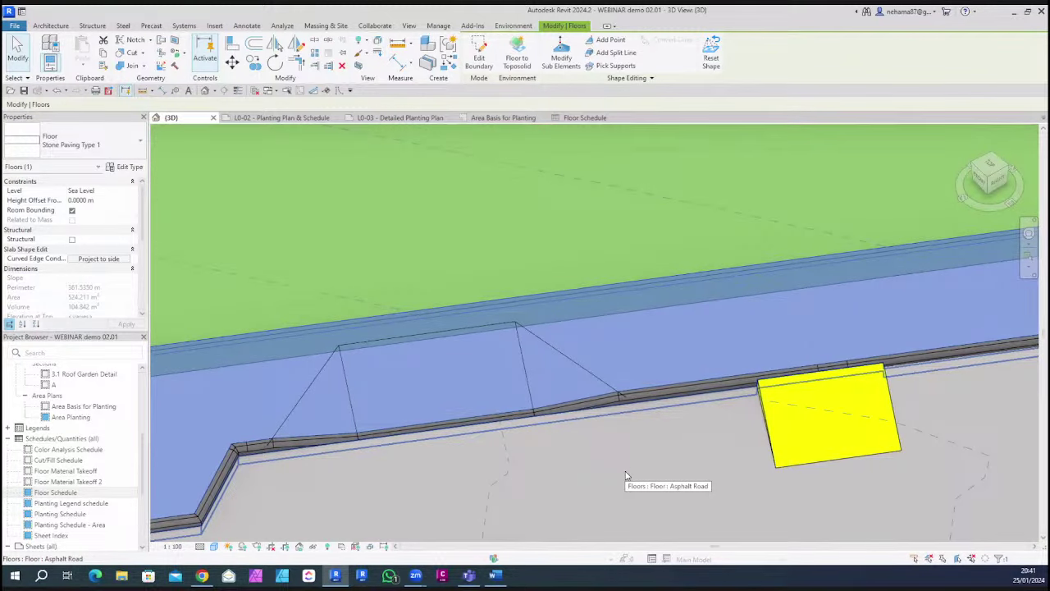
pyautogui.press('Escape')
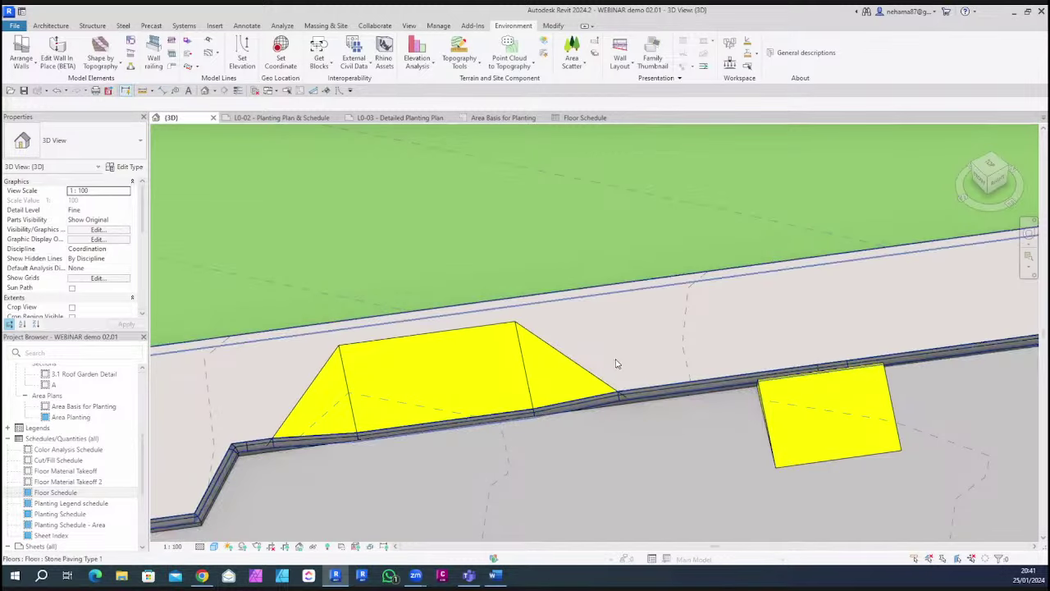
# Remove the paint from the ramp's left sloped, top and right sloped faces
pyautogui.click(553, 26)
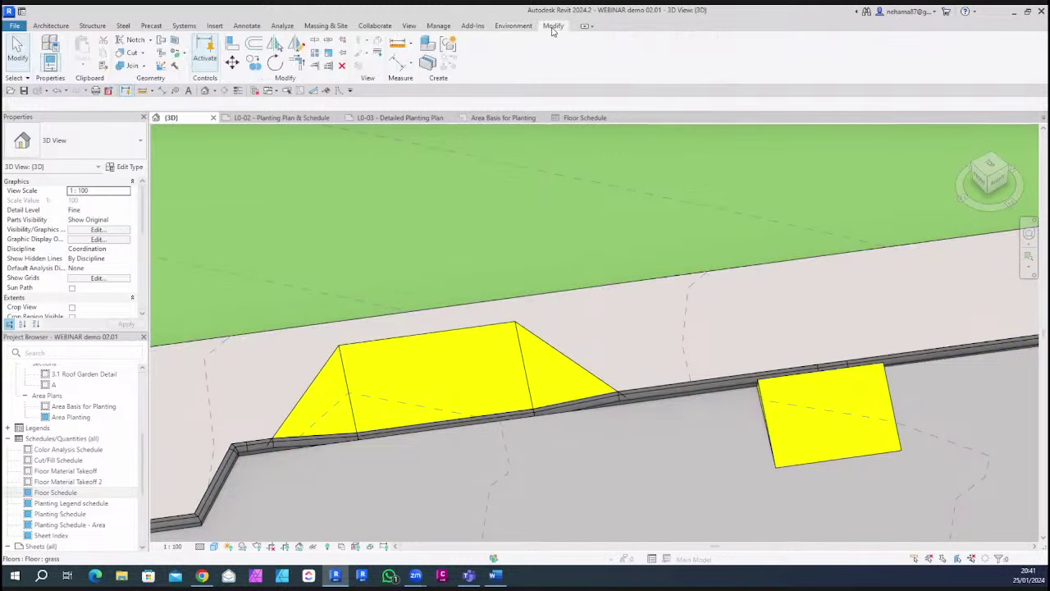
pyautogui.click(184, 53)
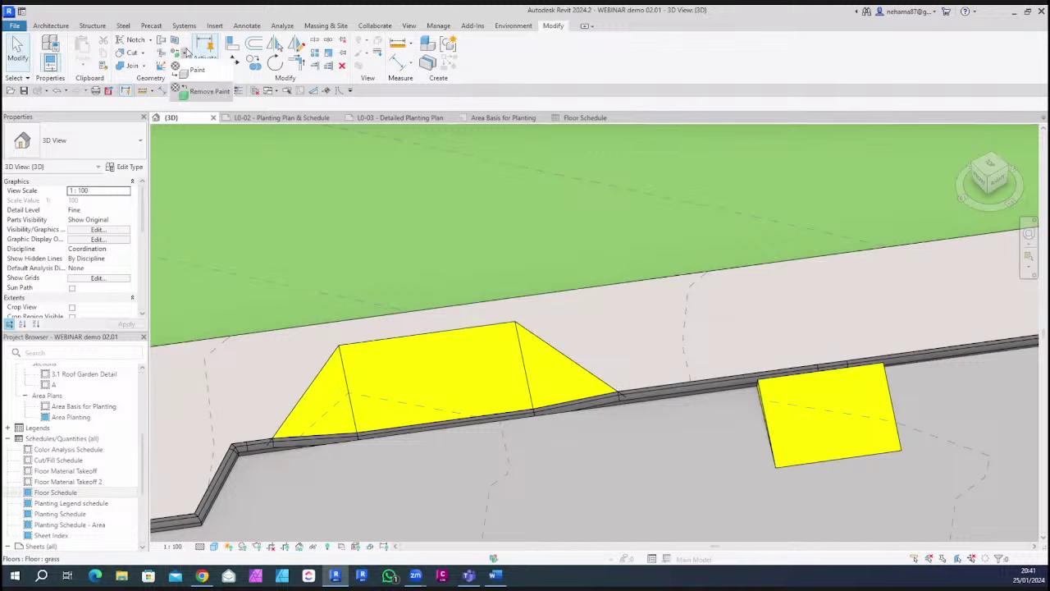
pyautogui.click(212, 91)
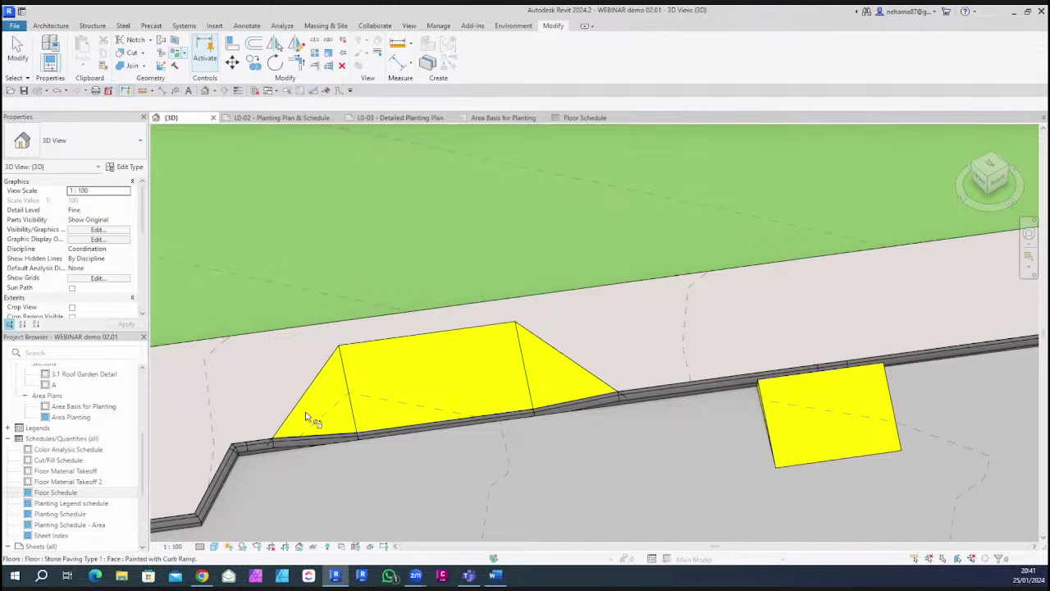
pyautogui.click(332, 410)
pyautogui.click(516, 373)
pyautogui.click(545, 378)
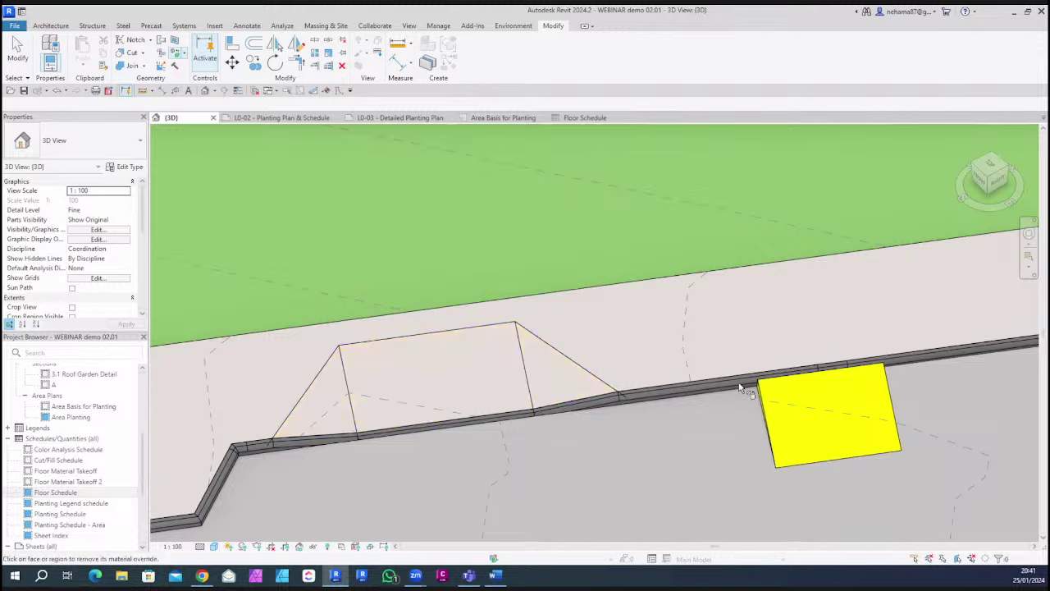
# Paint the ramp's left, centre and right faces with the Curb Ramp material
pyautogui.click(183, 66)
pyautogui.click(196, 71)
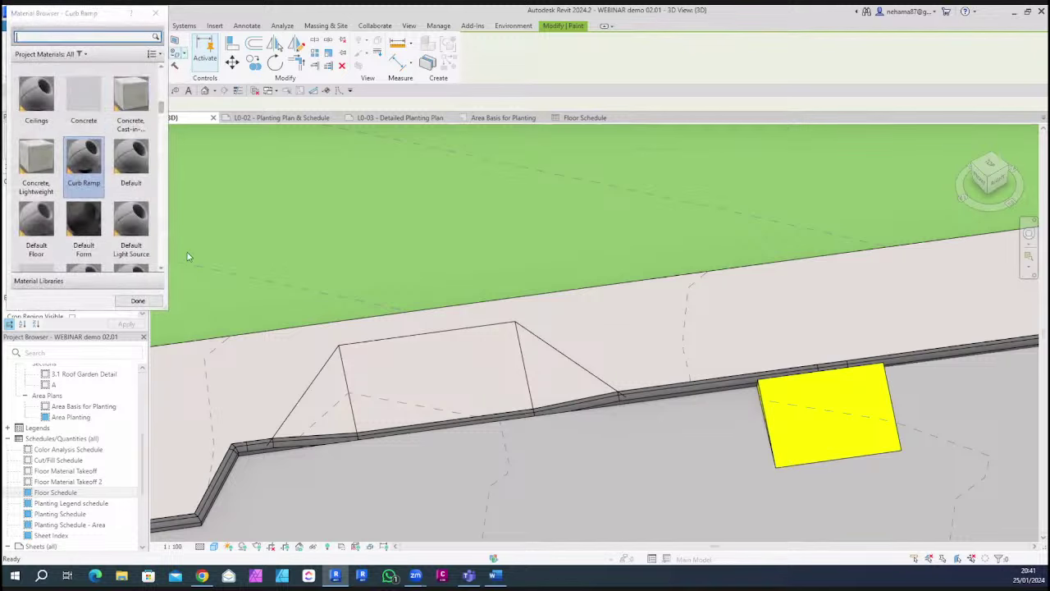
pyautogui.click(138, 301)
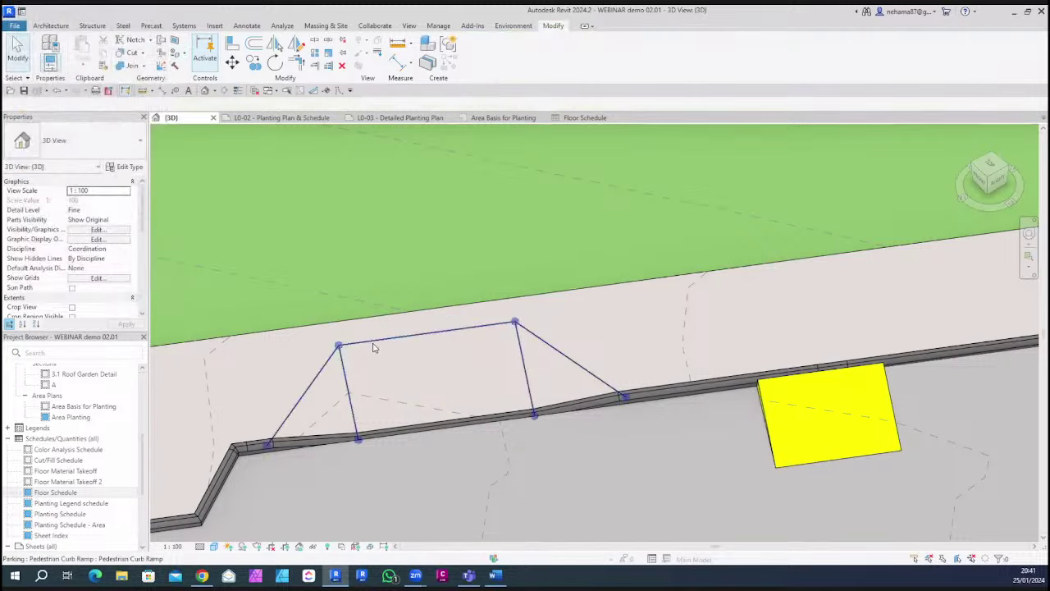
pyautogui.click(317, 409)
pyautogui.click(163, 54)
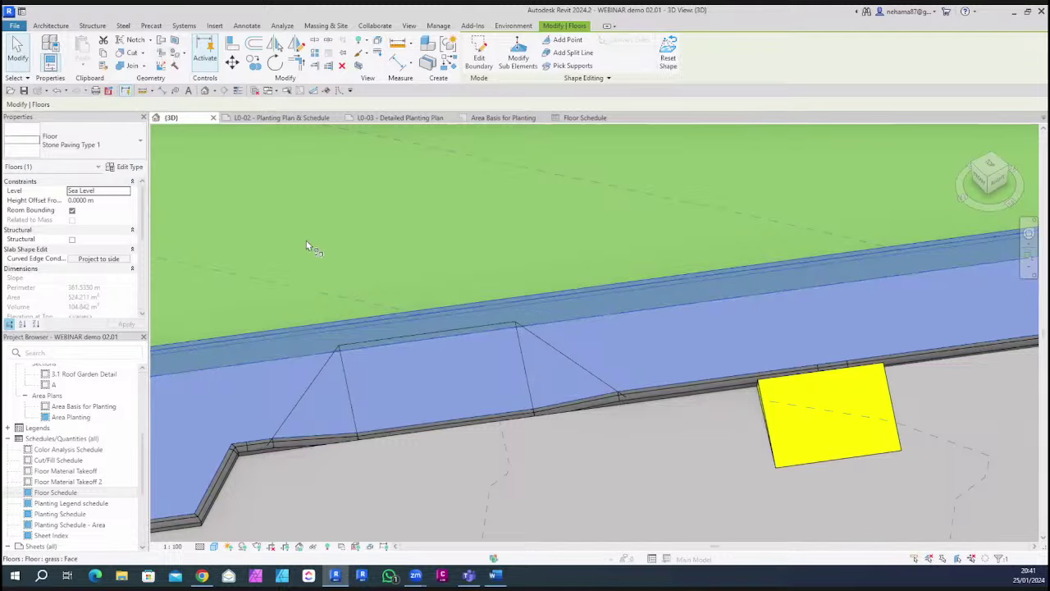
pyautogui.scroll(-1, 124, 206)
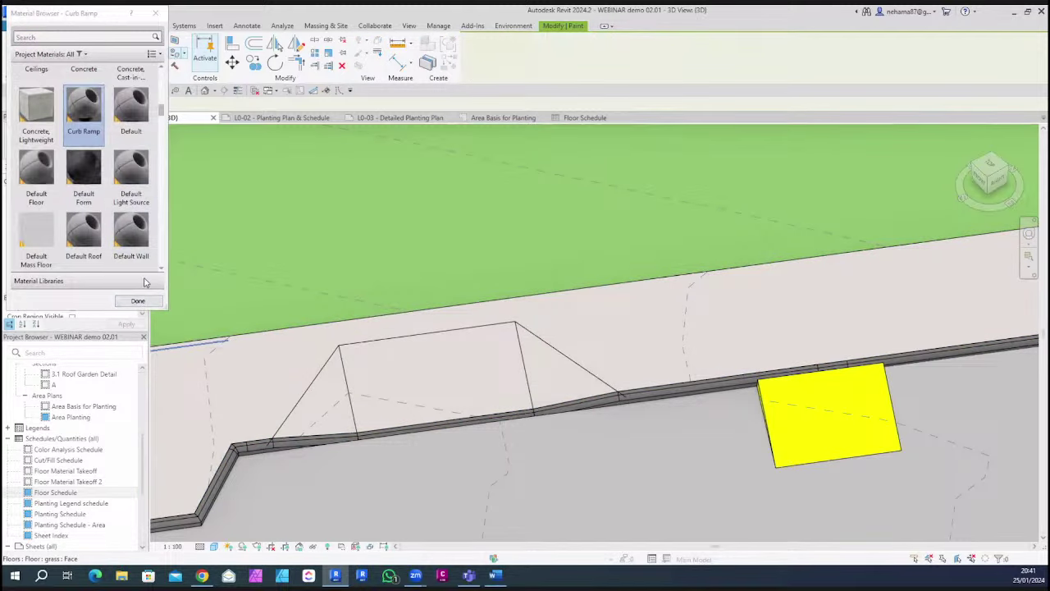
pyautogui.click(438, 379)
pyautogui.click(484, 376)
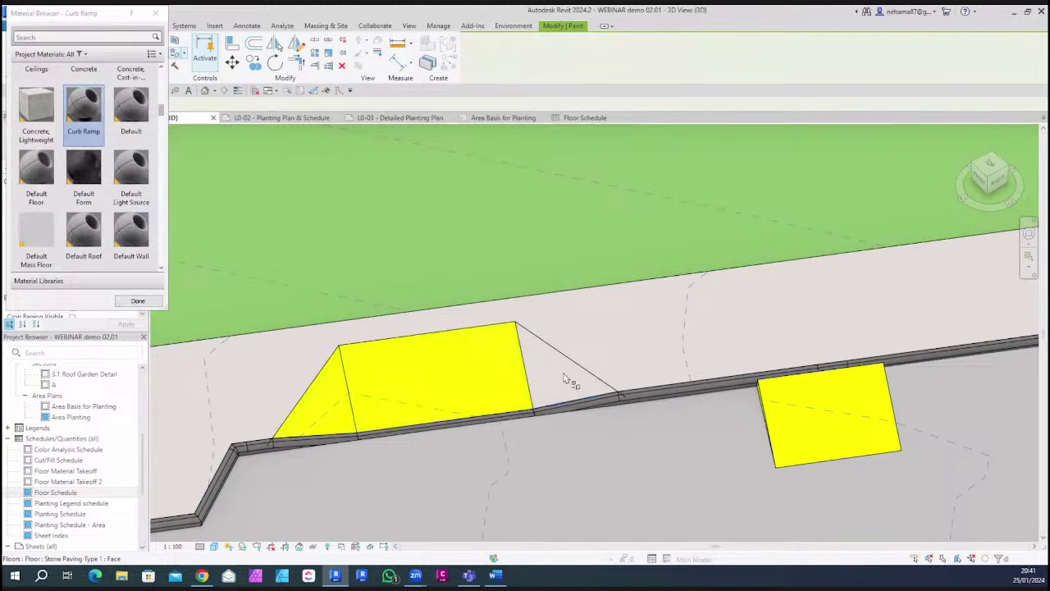
pyautogui.click(569, 377)
pyautogui.click(138, 301)
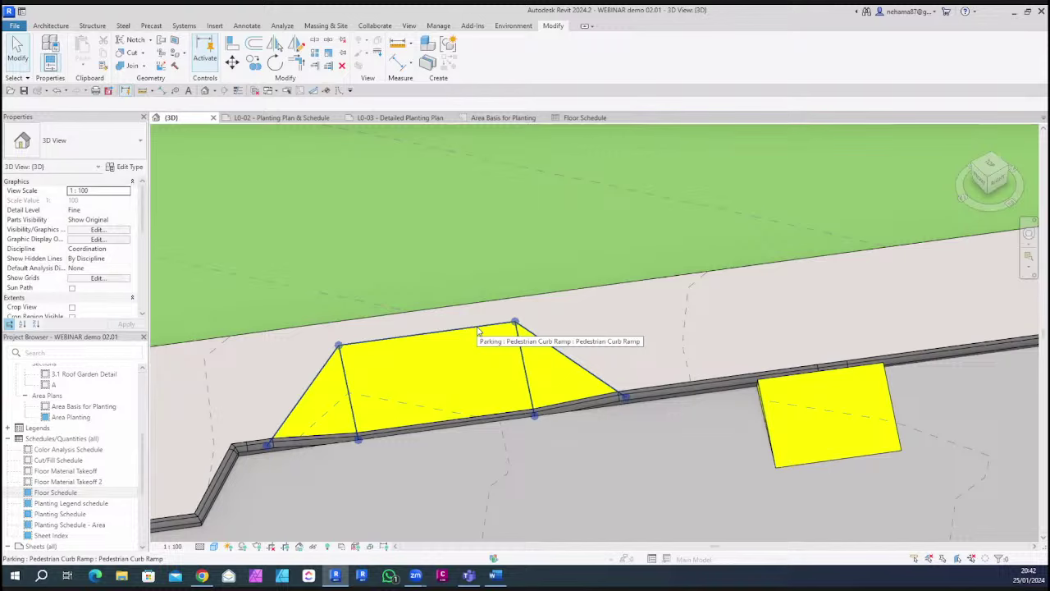
# Close all inactive views, keeping only the 3D view
pyautogui.scroll(-5, 479, 331)
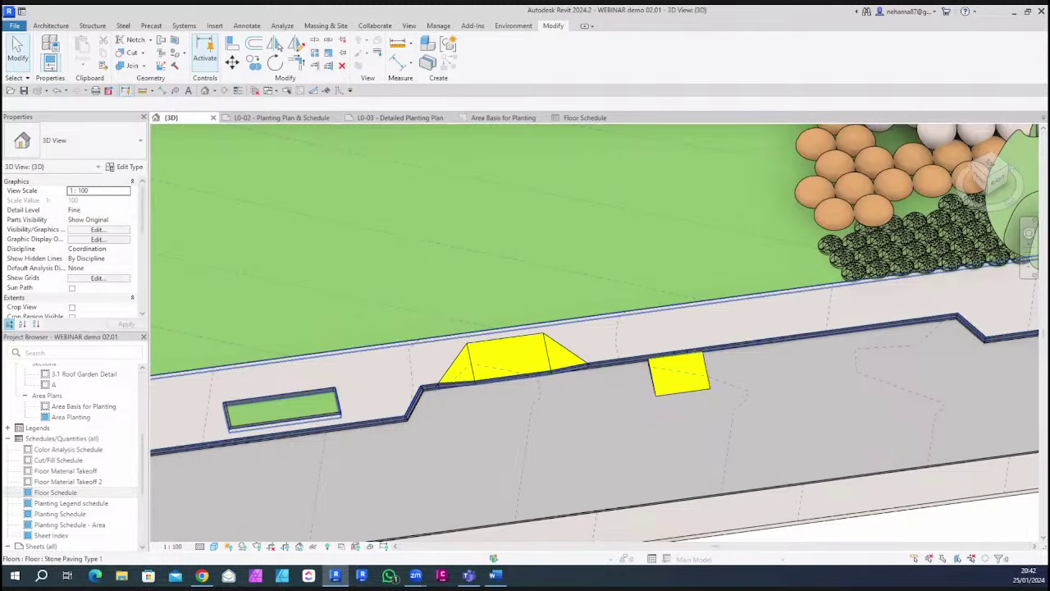
pyautogui.scroll(-1, 593, 413)
pyautogui.scroll(-4, 602, 393)
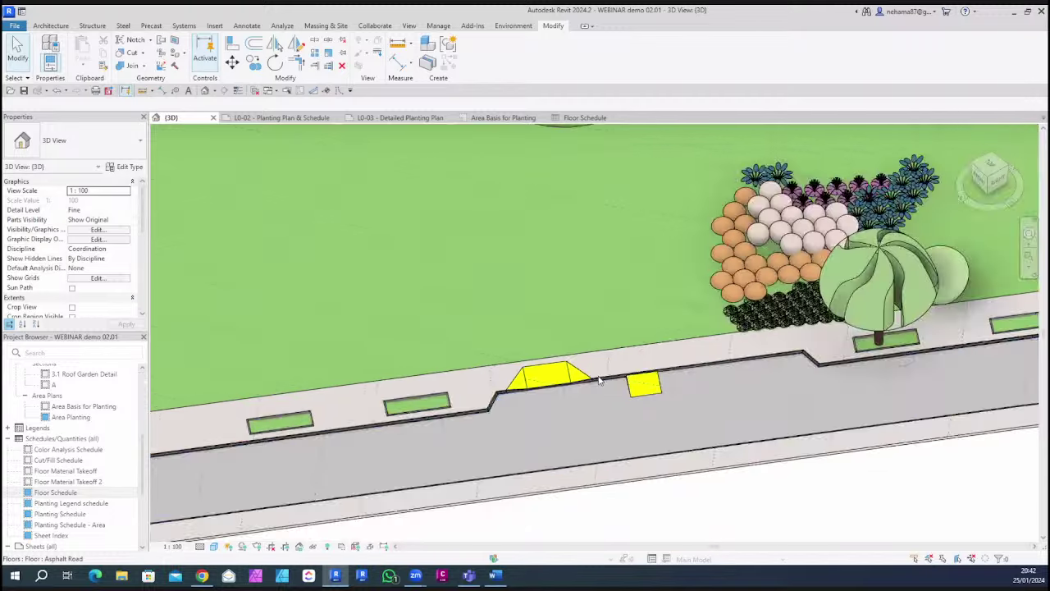
pyautogui.scroll(-2, 598, 377)
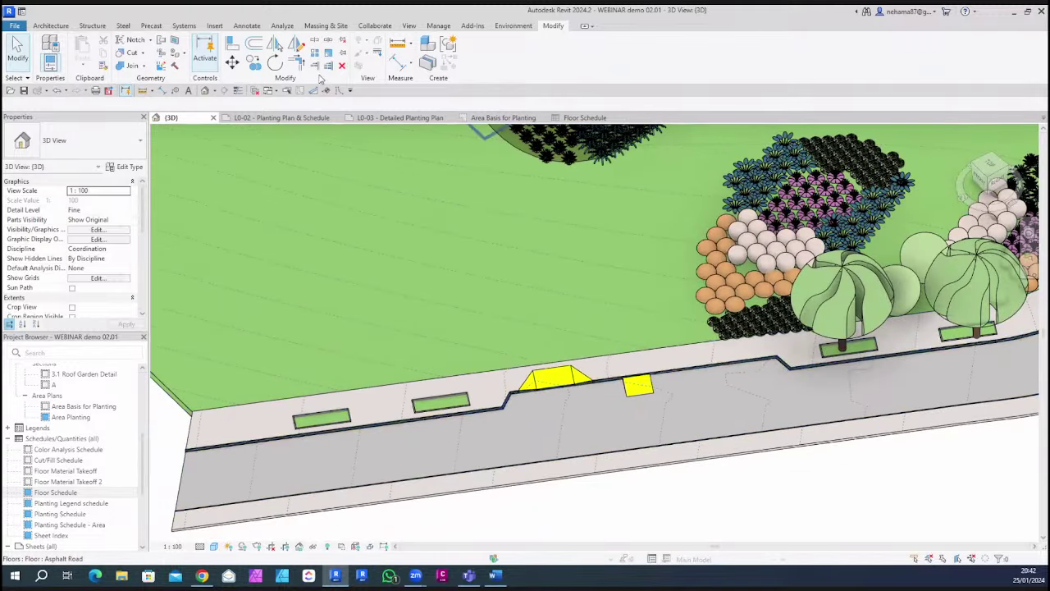
pyautogui.click(257, 91)
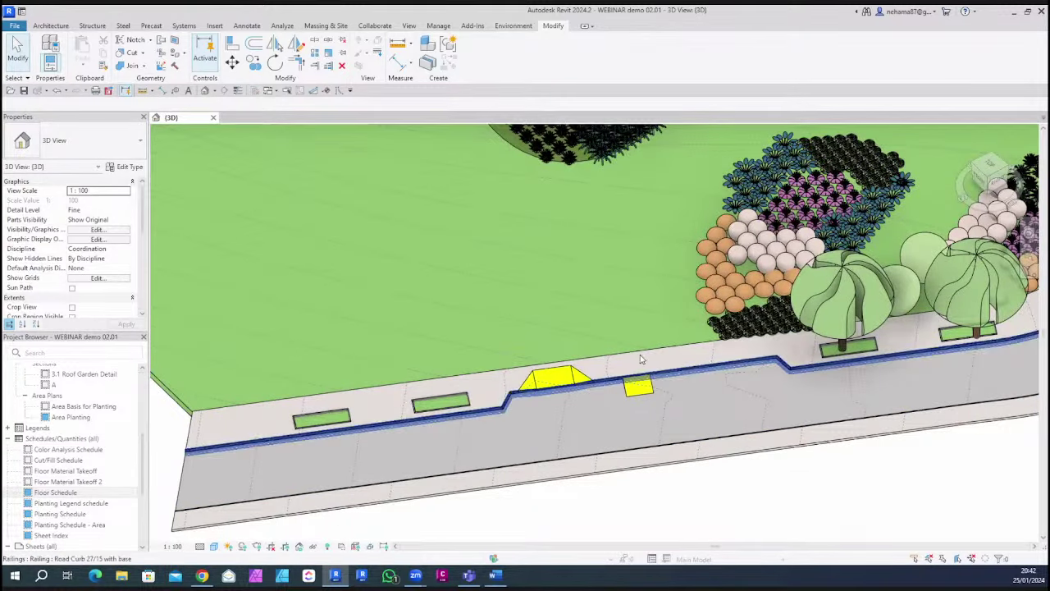
# Orbit the site, then bring up the Open Project dialog from the File menu
pyautogui.scroll(-2, 593, 474)
pyautogui.keyDown('shift'); pyautogui.moveTo(593, 474); pyautogui.dragTo(27, 33, button='middle'); pyautogui.keyUp('shift')
pyautogui.click(15, 25)
pyautogui.click(33, 150)
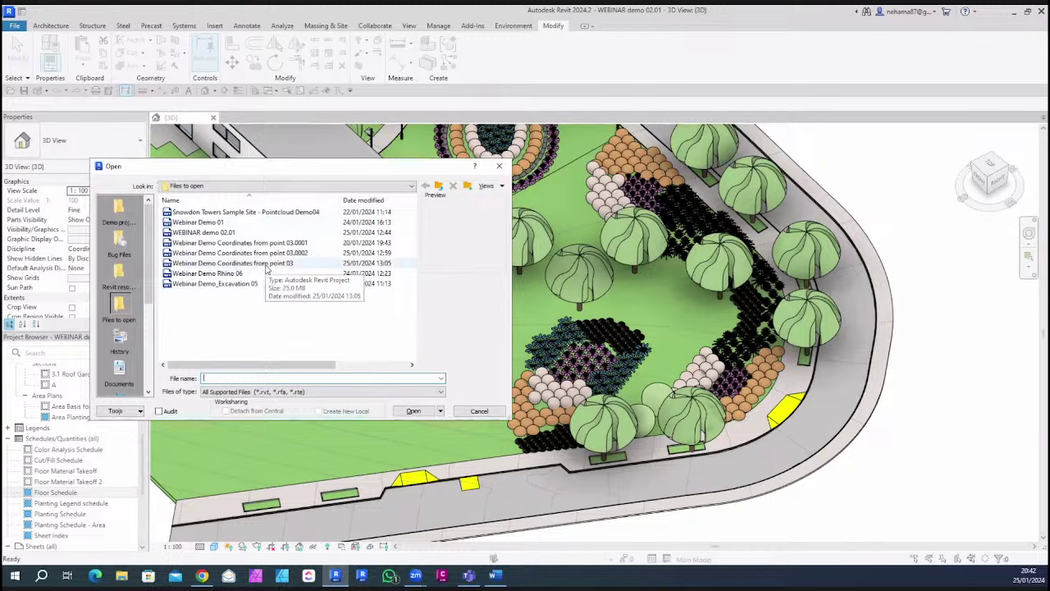
# Open the 'Webinar Demo Coordinates from point 03' project and deselect the PDF site image
pyautogui.click(266, 264)
pyautogui.click(414, 410)
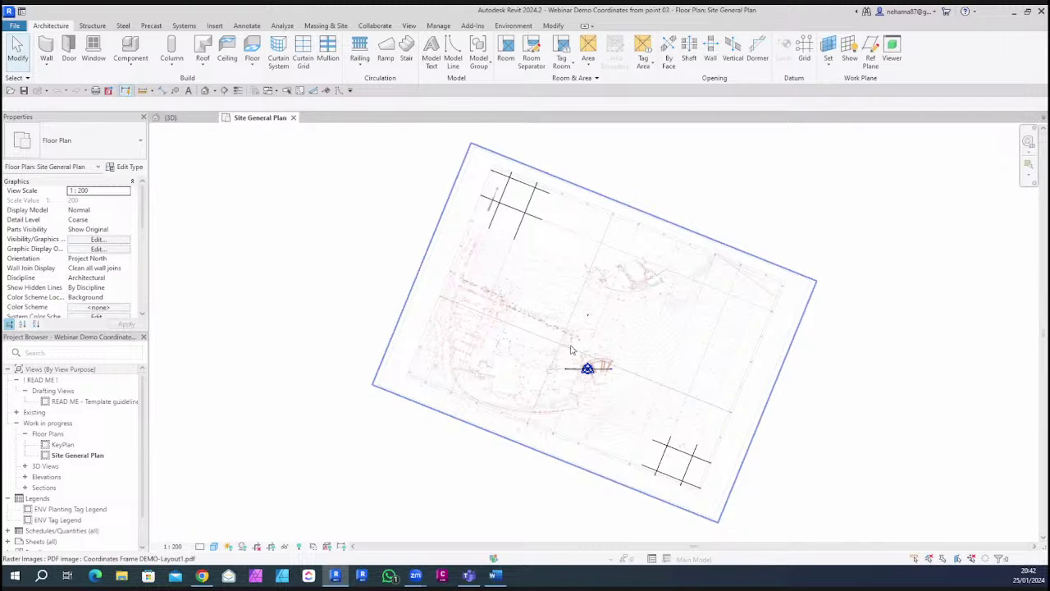
pyautogui.press('Escape')
pyautogui.click(513, 26)
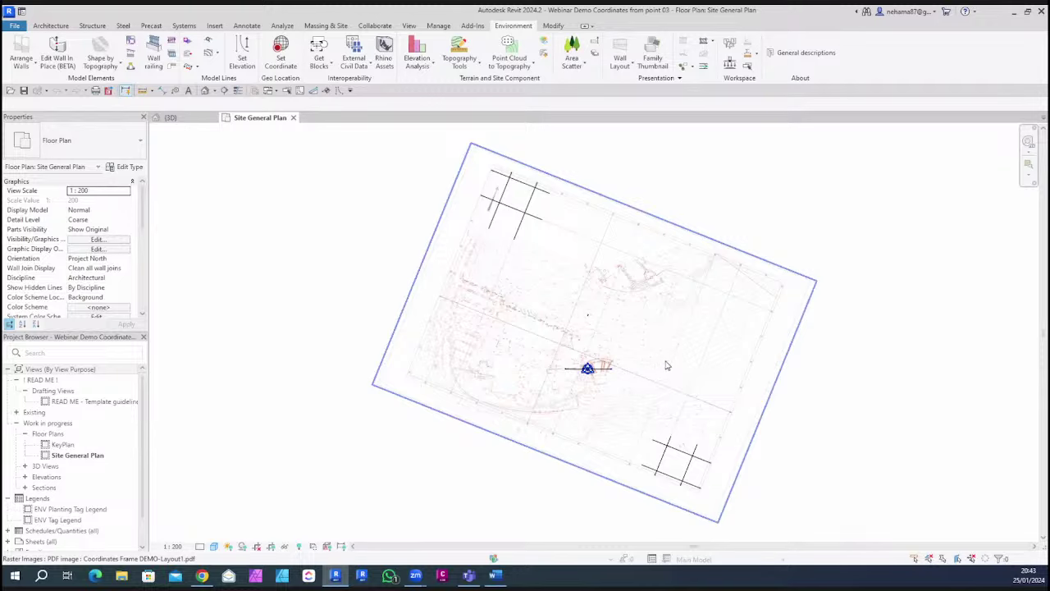
pyautogui.click(761, 359)
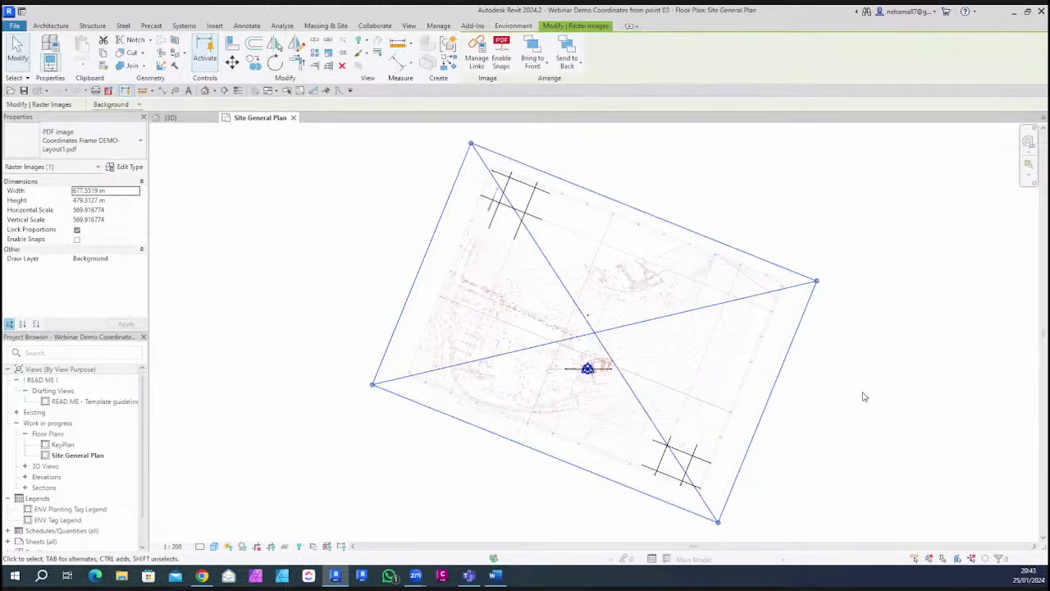
pyautogui.click(861, 397)
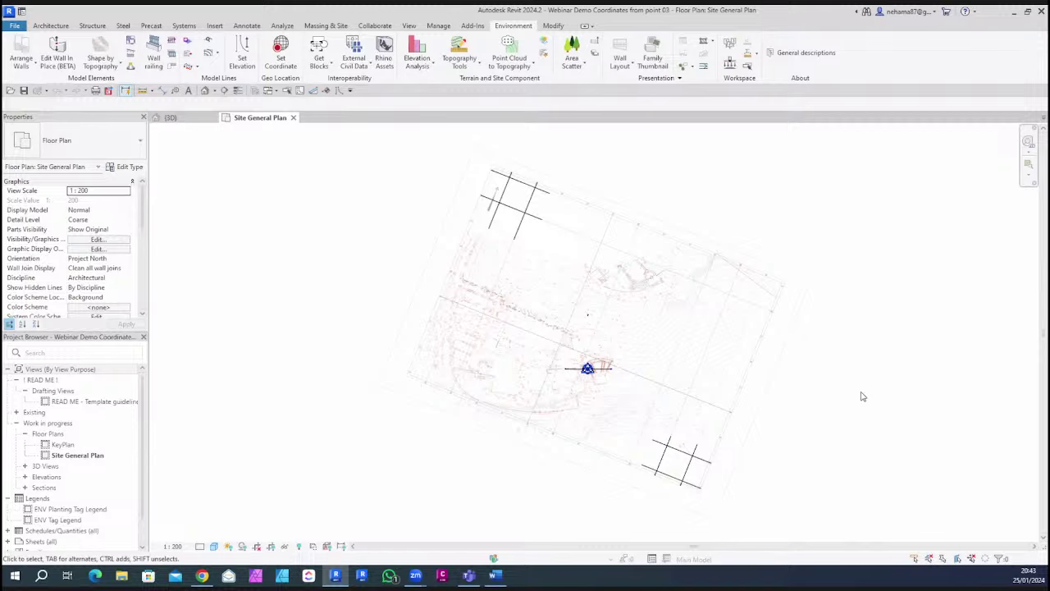
# Look over the shared coordinates options under Manage, then close them without changes
pyautogui.click(442, 26)
pyautogui.click(523, 53)
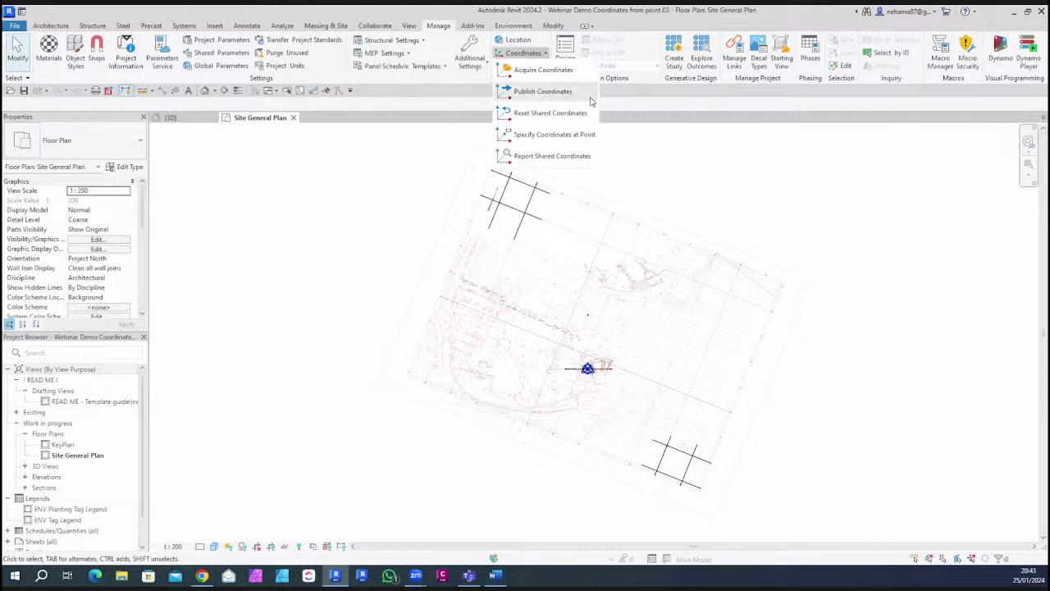
pyautogui.click(733, 186)
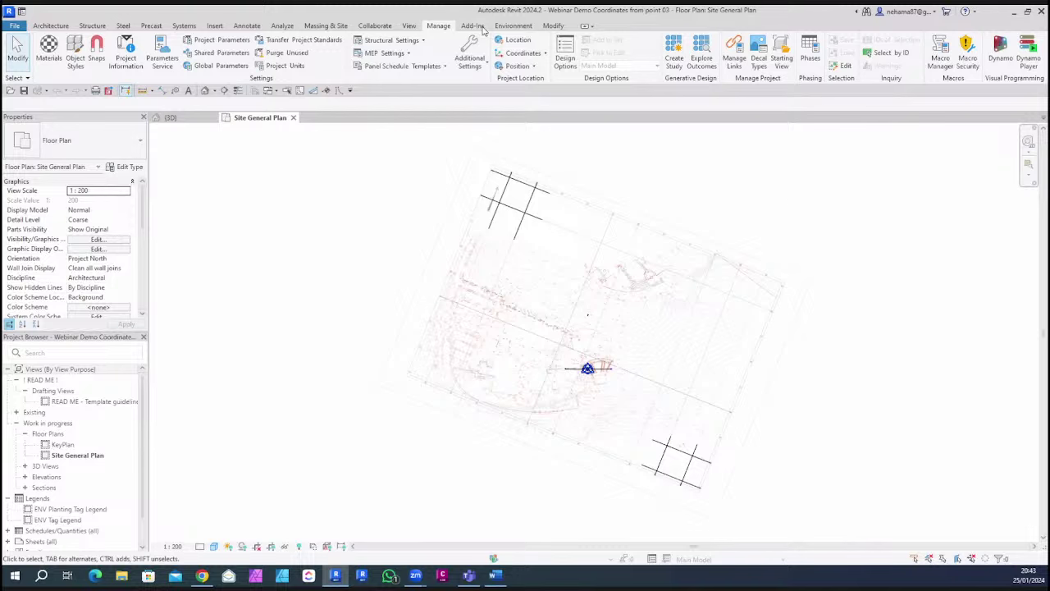
# Select the PDF underlay and bring up the Location and Site settings via Geo Location
pyautogui.click(513, 26)
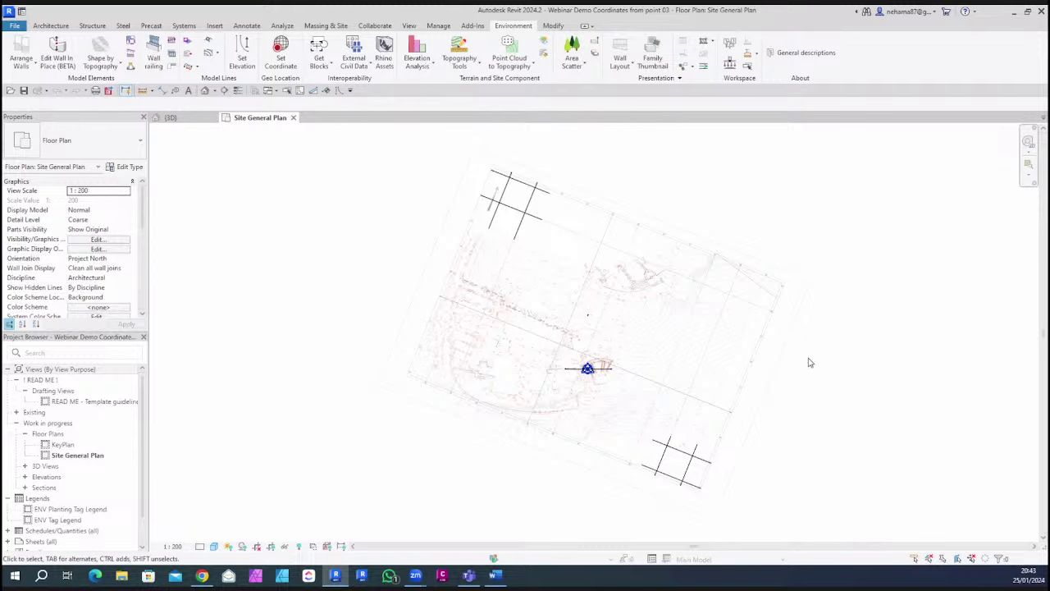
pyautogui.scroll(3, 793, 356)
pyautogui.scroll(-2, 691, 322)
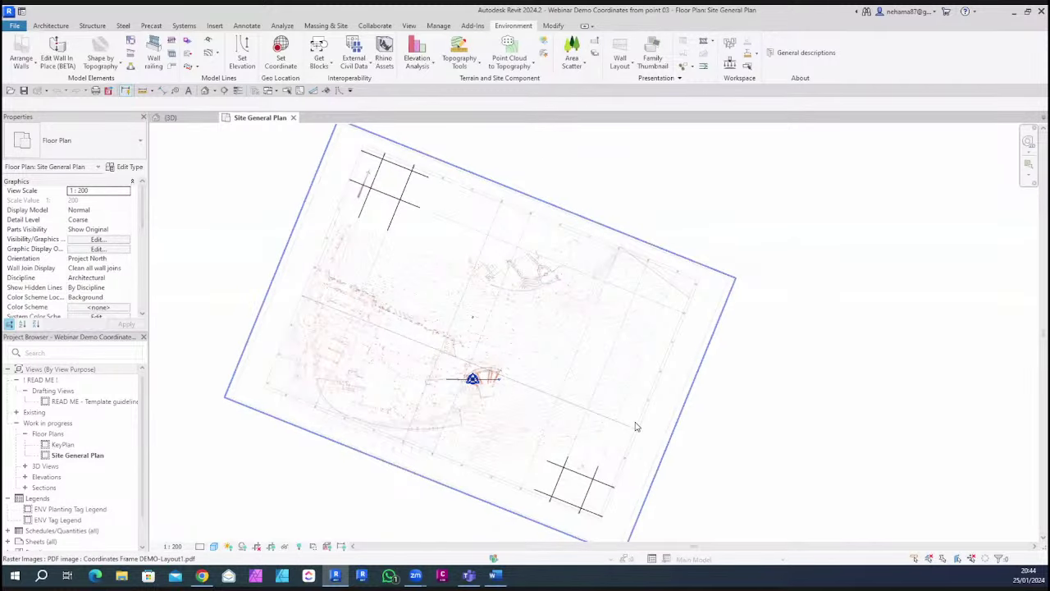
pyautogui.click(678, 403)
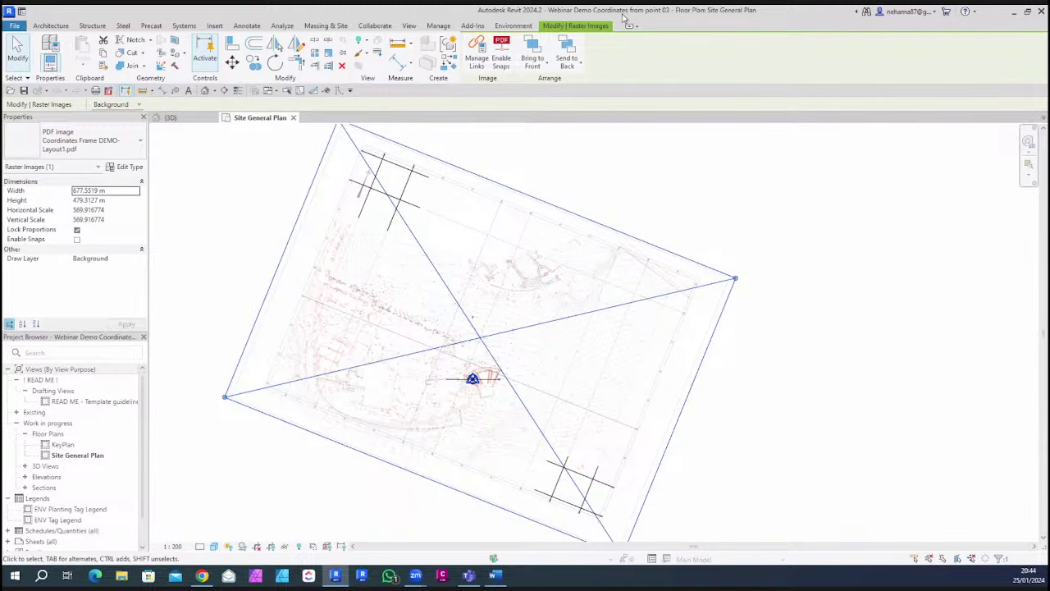
pyautogui.click(523, 28)
pyautogui.click(275, 56)
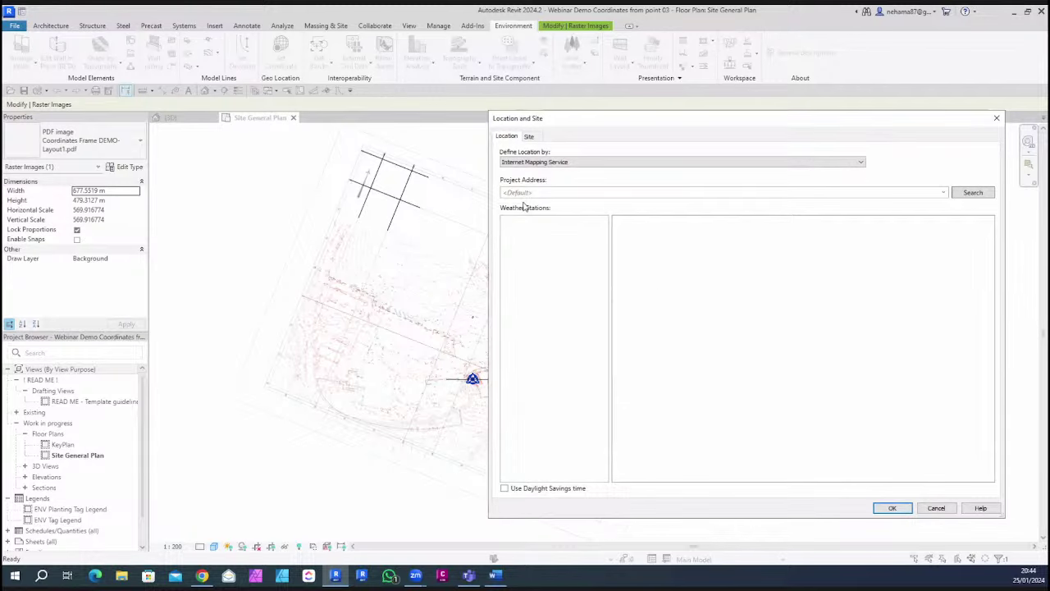
# Search for 'Israel' as the project address, pick the Israel match, and confirm the location
pyautogui.write('Israel')
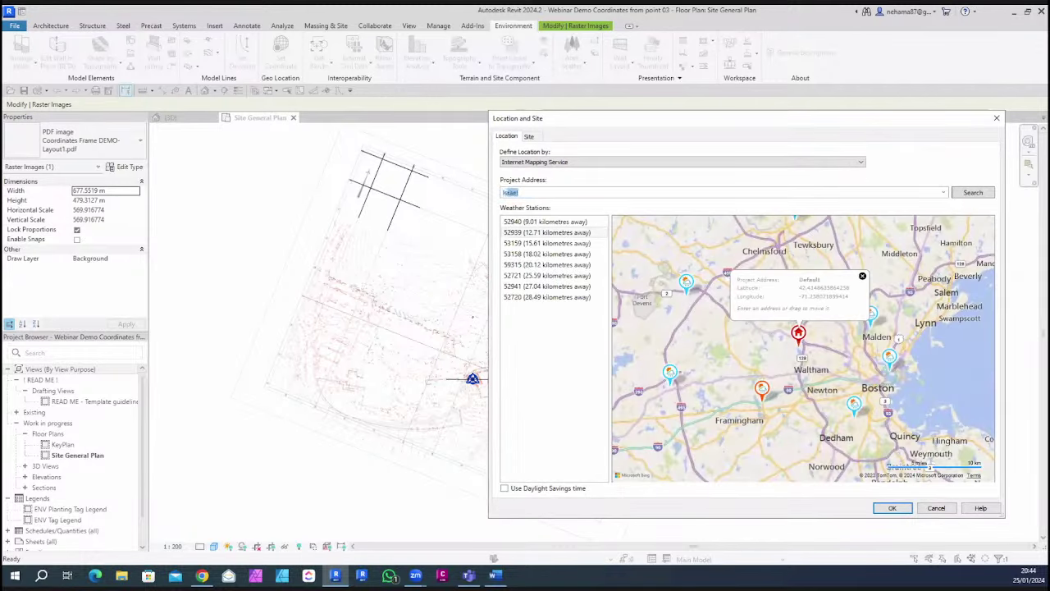
pyautogui.press('Return')
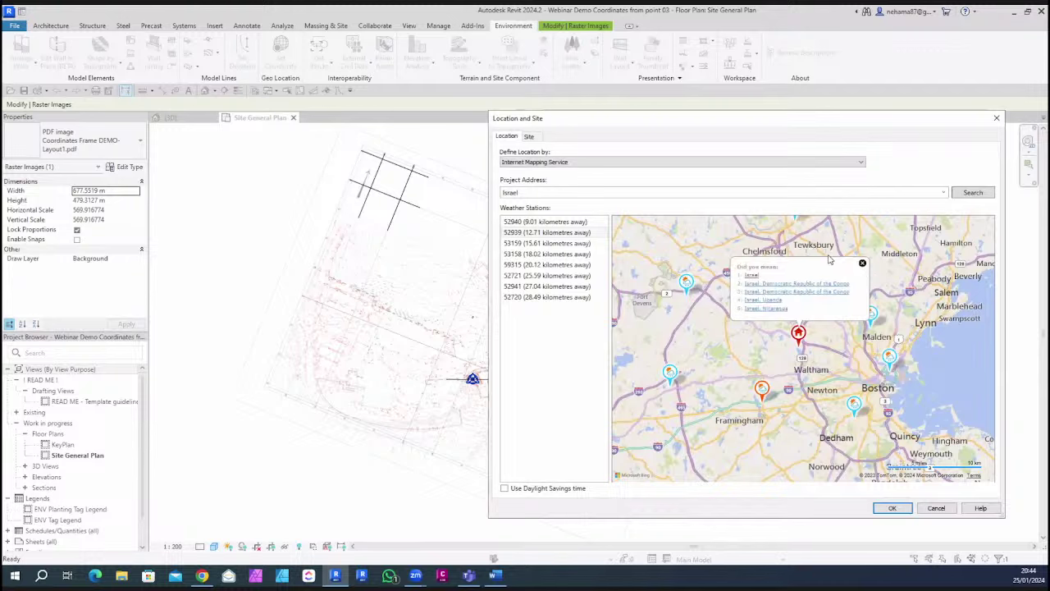
pyautogui.click(750, 278)
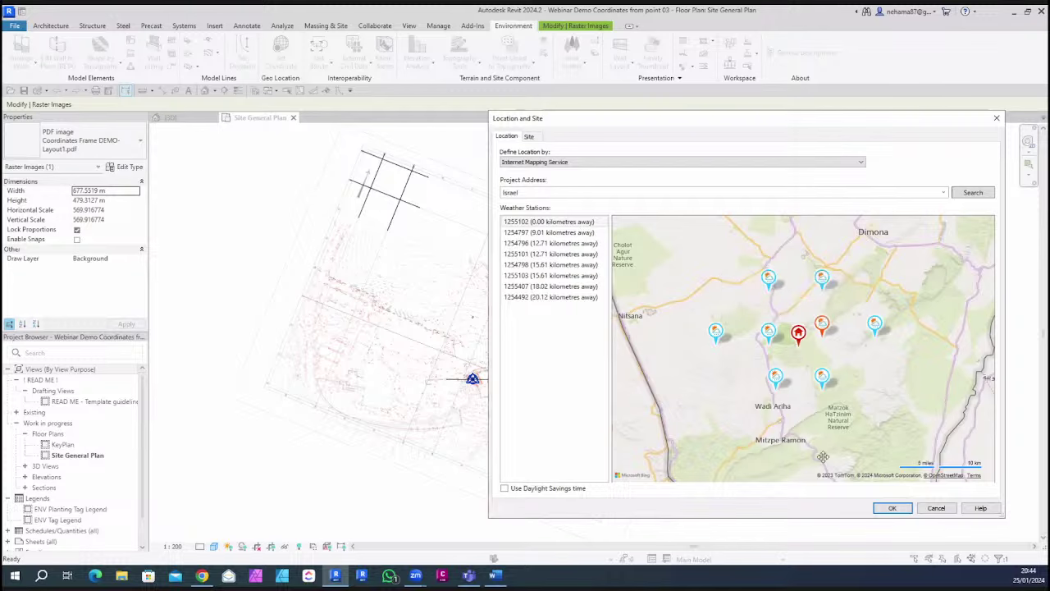
pyautogui.click(901, 508)
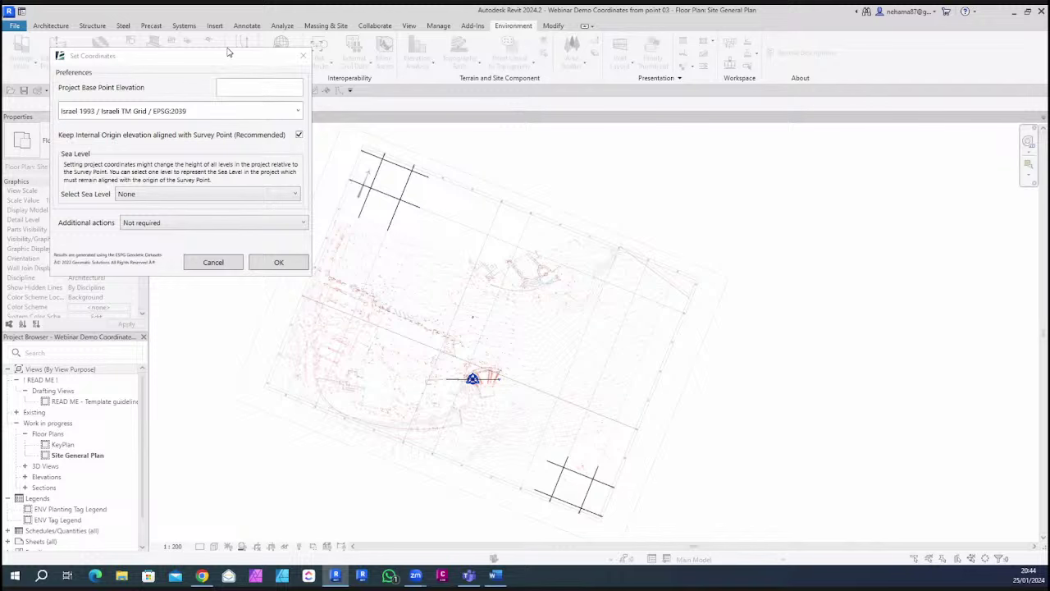
# Enter 0 as the project base point elevation and choose Specify control points (Floor plan only)
pyautogui.click(254, 86)
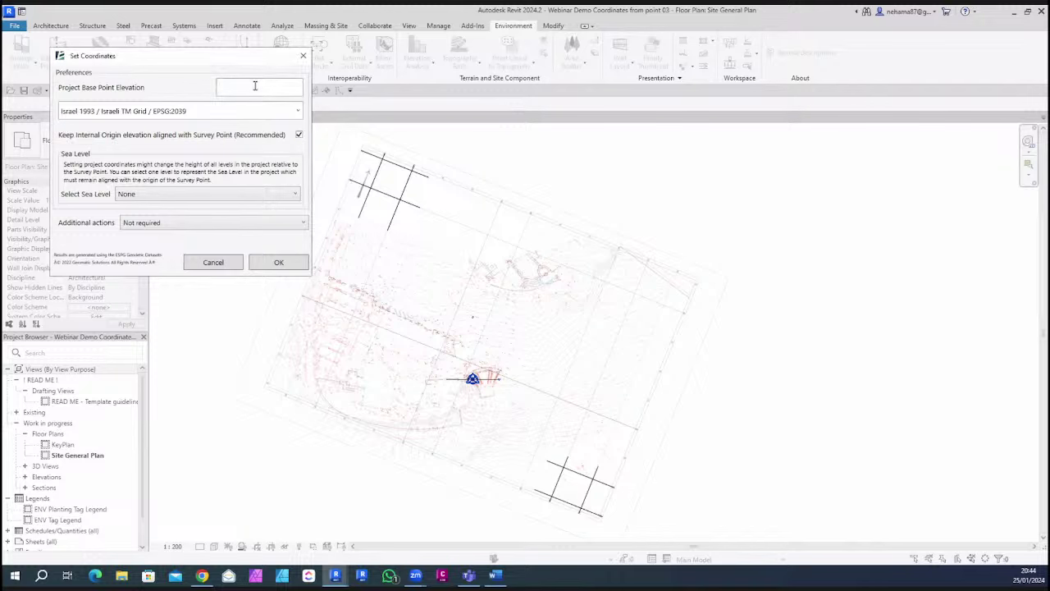
pyautogui.write('0')
pyautogui.click(160, 223)
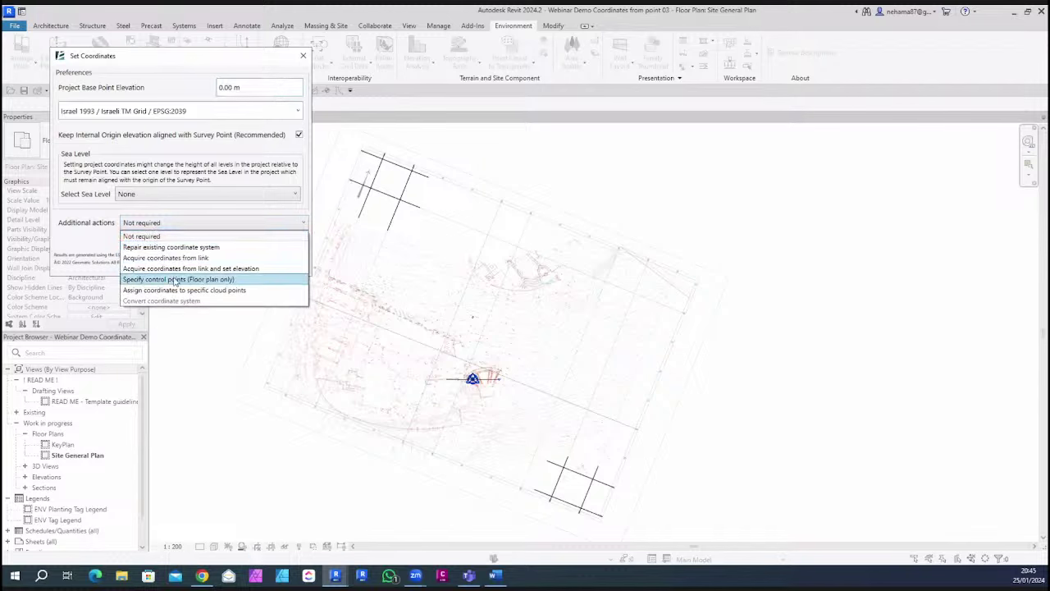
pyautogui.click(250, 280)
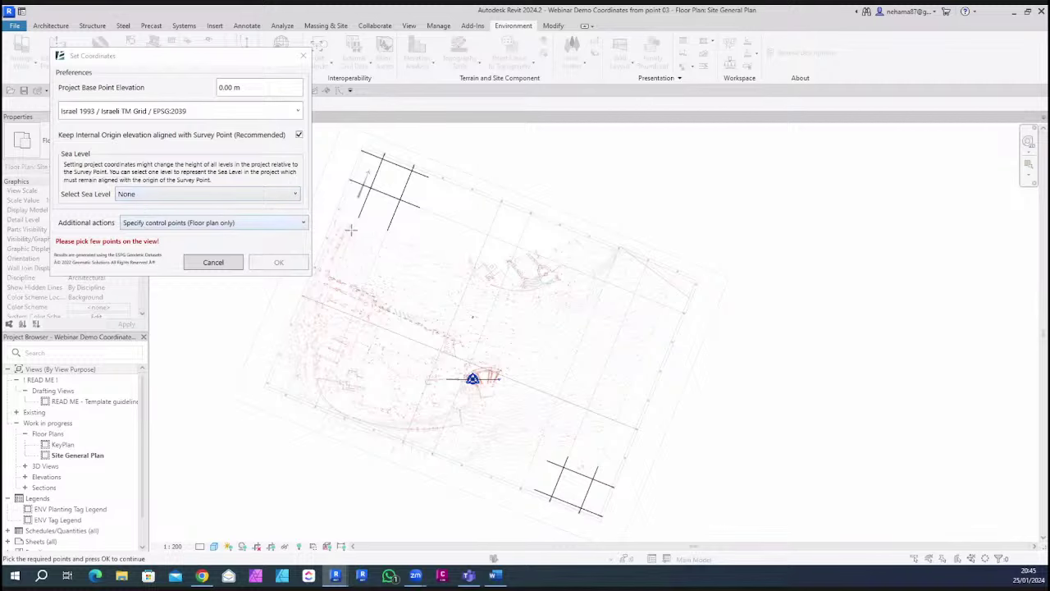
# Zoom to the 793/150 grid intersection and place a control point at N/S 793150, E/W 254450
pyautogui.moveTo(303, 134); pyautogui.dragTo(367, 212, button='middle')
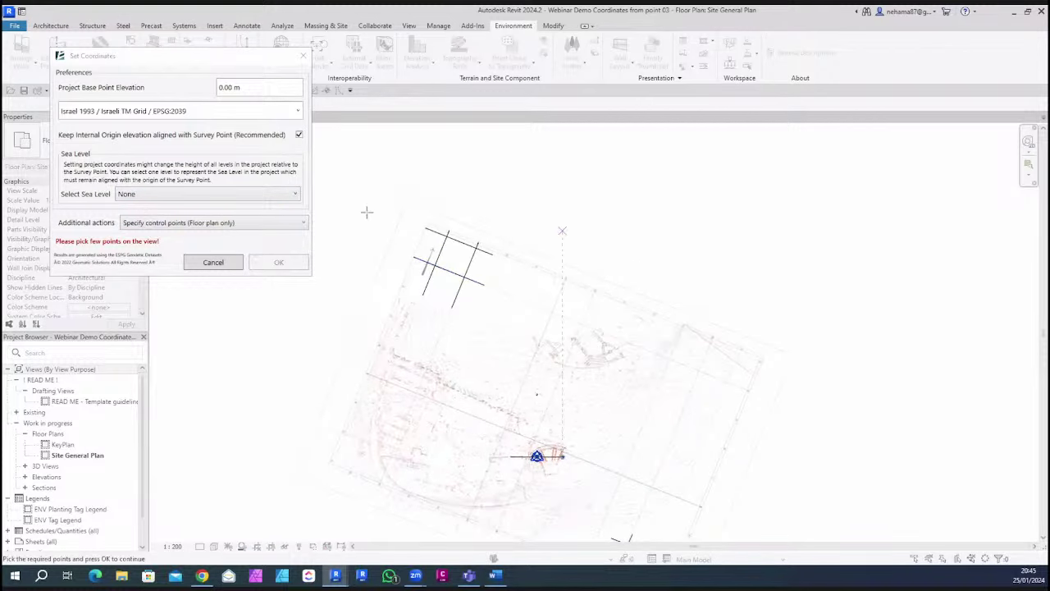
pyautogui.scroll(5, 459, 239)
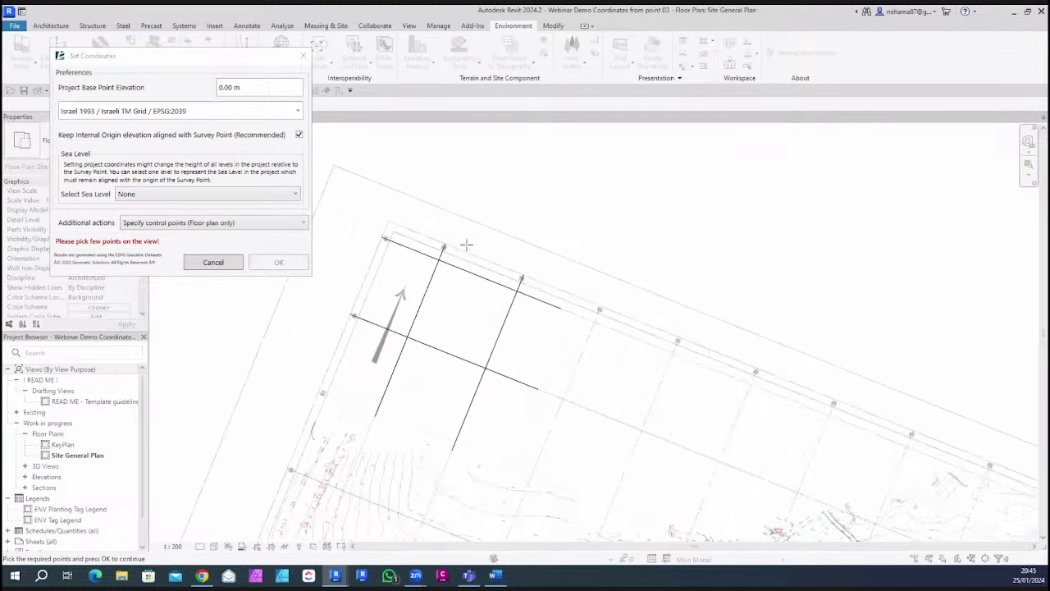
pyautogui.scroll(1, 466, 244)
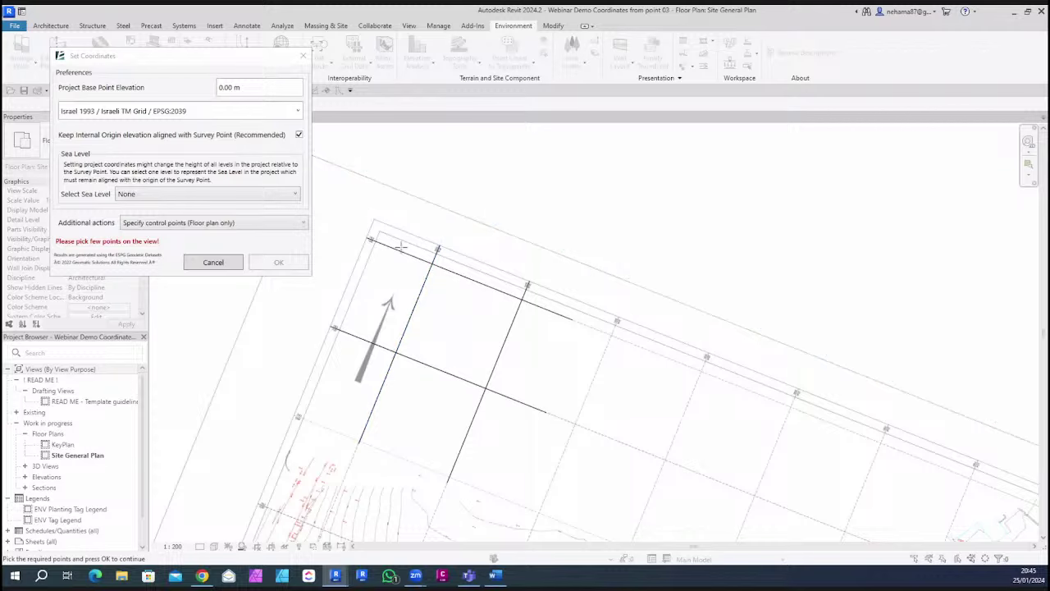
pyautogui.scroll(5, 402, 246)
pyautogui.moveTo(377, 224); pyautogui.dragTo(449, 207, button='middle')
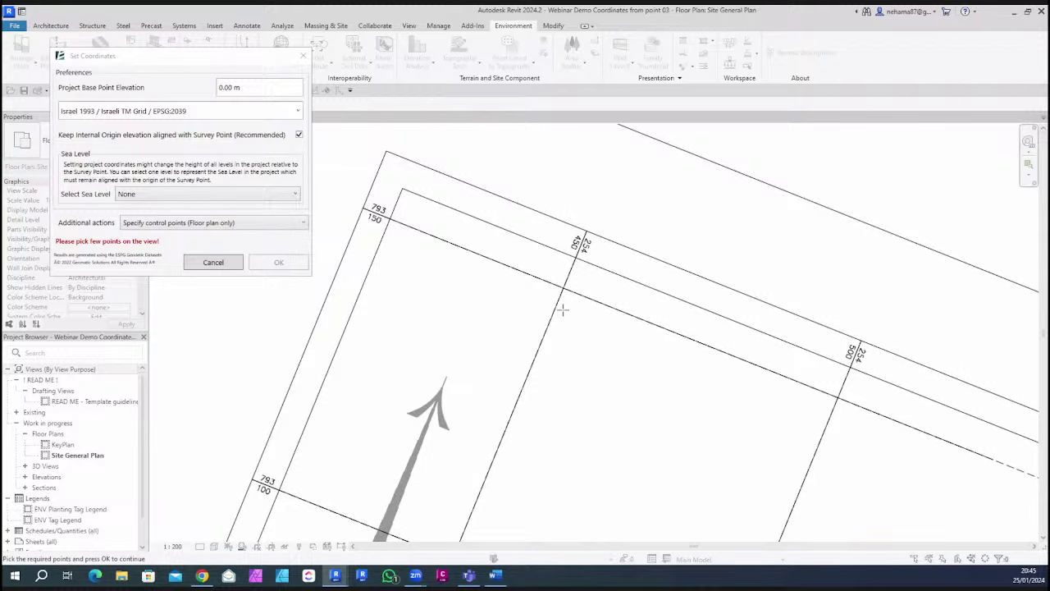
pyautogui.scroll(3, 478, 171)
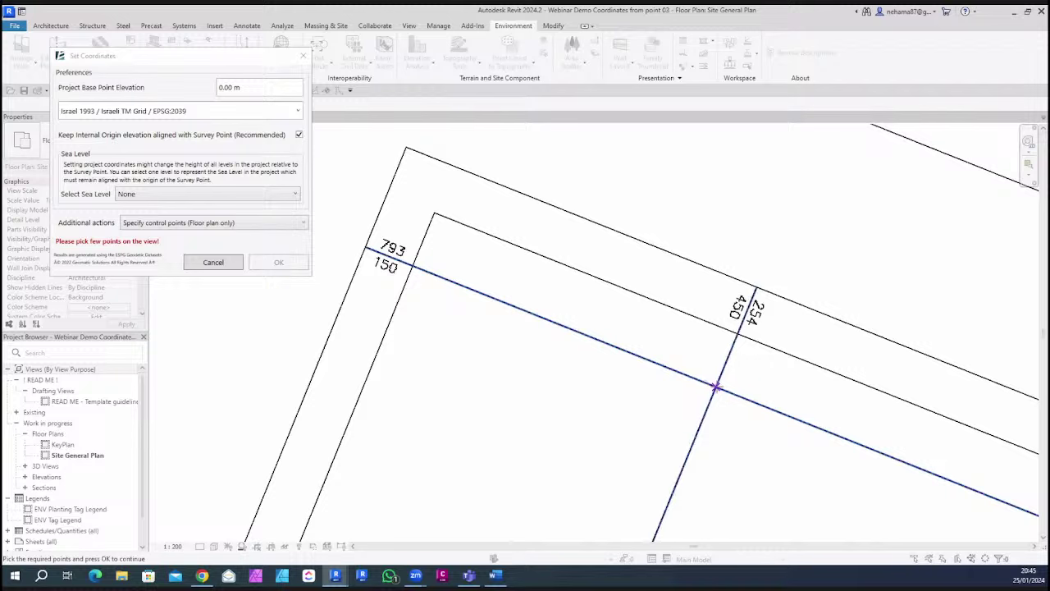
pyautogui.click(717, 389)
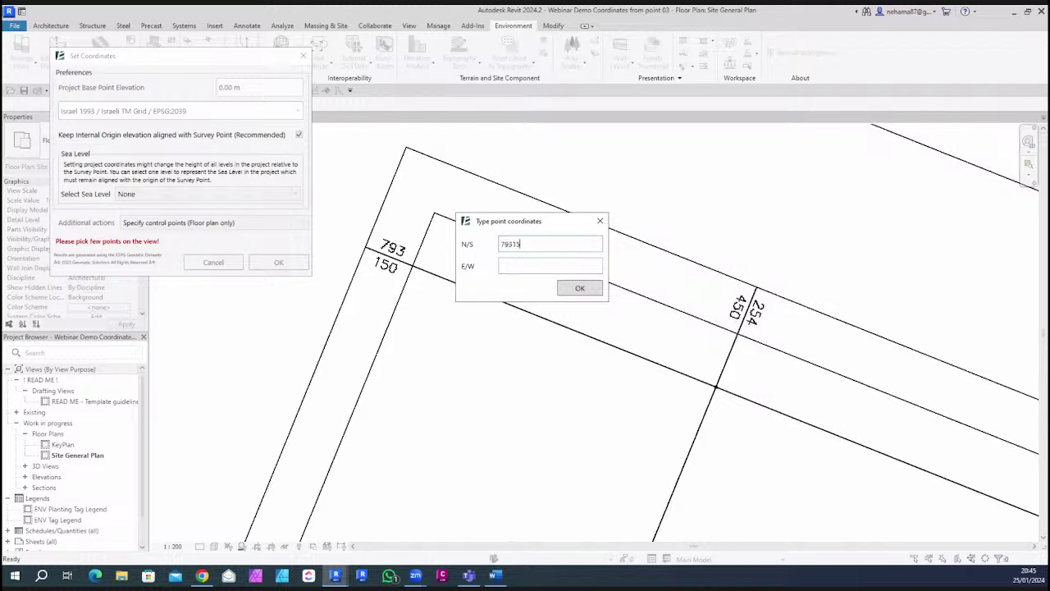
pyautogui.click(523, 263)
pyautogui.click(580, 288)
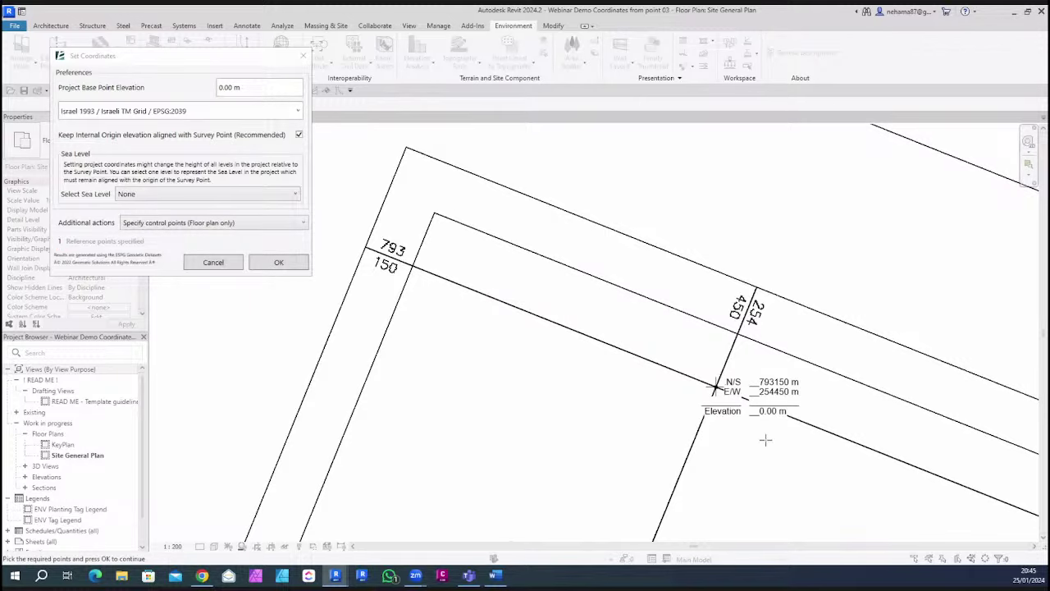
pyautogui.scroll(5, 764, 438)
pyautogui.scroll(-5, 651, 259)
pyautogui.scroll(-4, 651, 259)
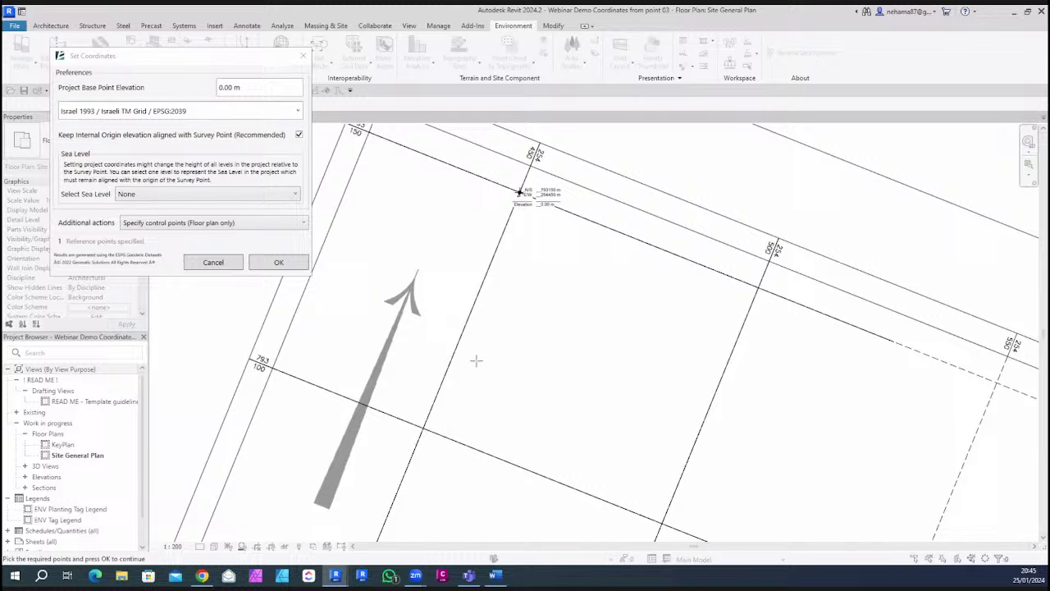
# Pick the 793/100 grid intersection and enter N/S 793100, E/W 254450, fixing the misplaced value
pyautogui.click(423, 427)
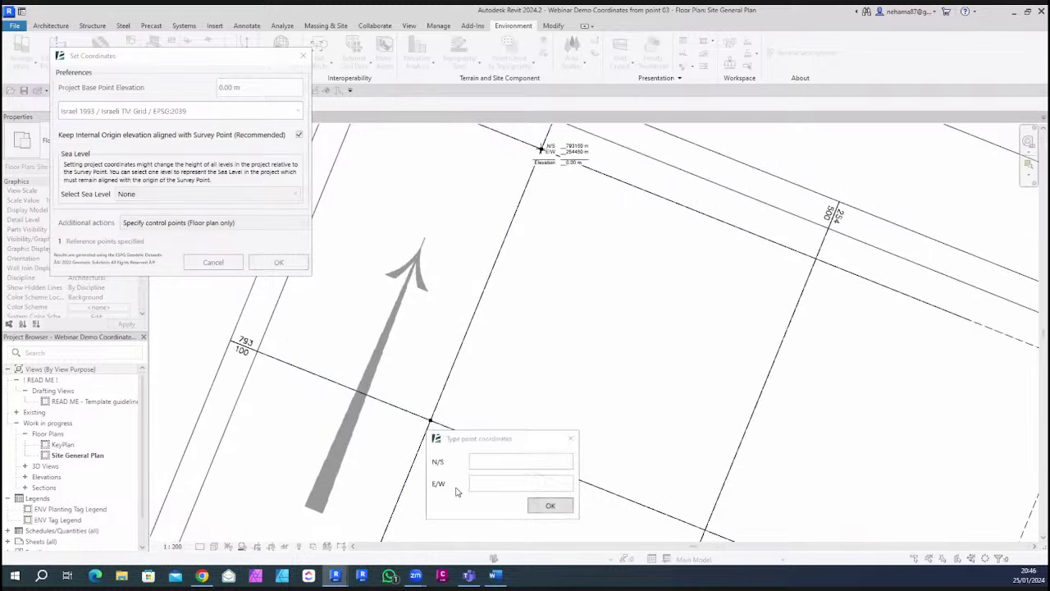
pyautogui.click(504, 483)
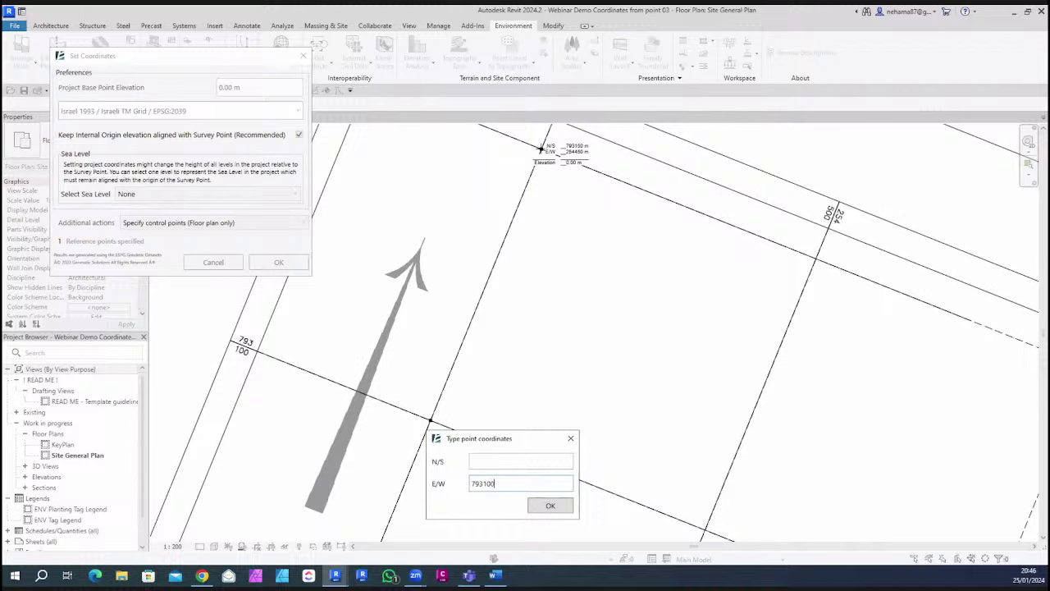
pyautogui.moveTo(517, 481); pyautogui.dragTo(474, 484)
pyautogui.hotkey('ctrl', 'c')
pyautogui.click(488, 464)
pyautogui.hotkey('ctrl', 'v')
pyautogui.press('Tab')
pyautogui.press('BackSpace')
pyautogui.scroll(2, 611, 287)
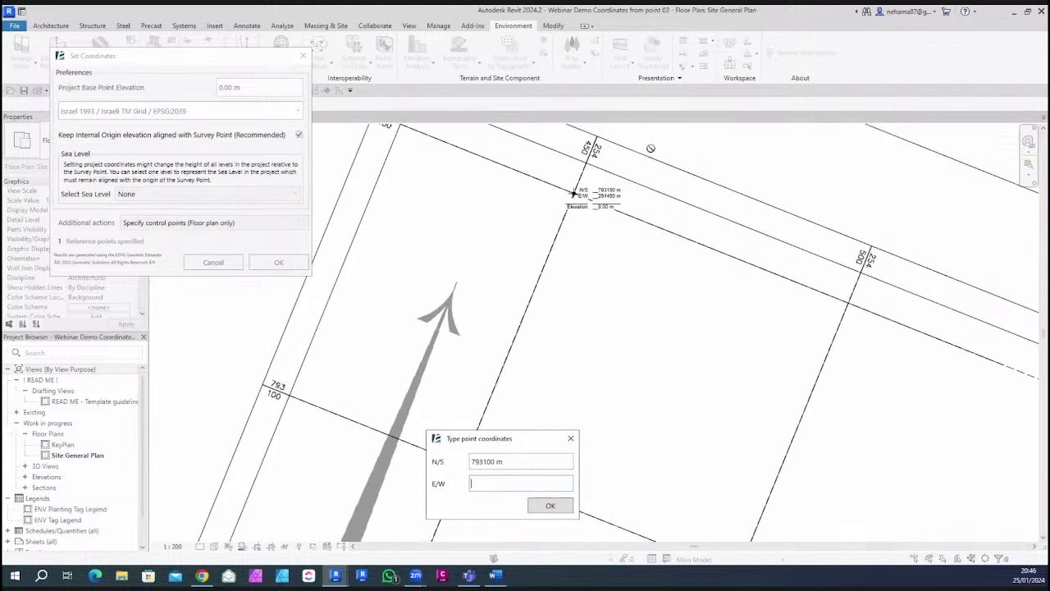
pyautogui.click(531, 484)
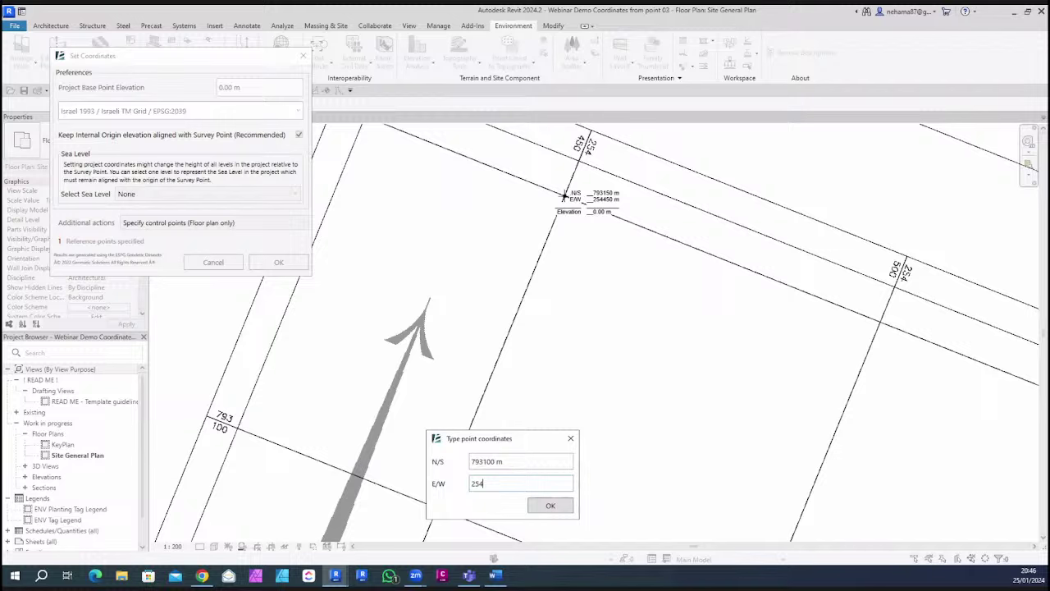
pyautogui.click(549, 505)
# Zoom and pan out to show the surrounding site plan
pyautogui.scroll(-3, 468, 304)
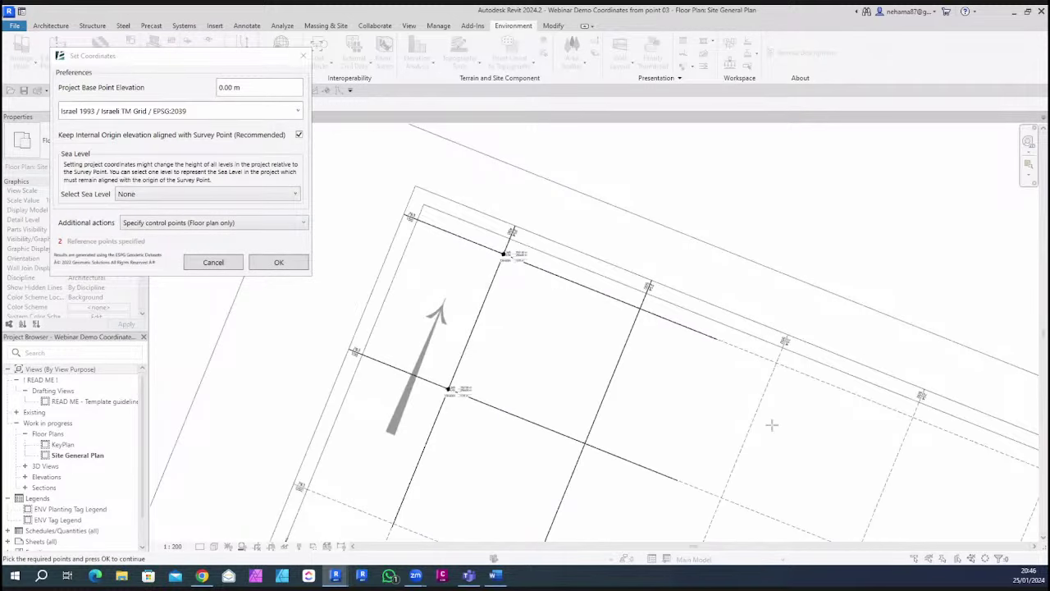
pyautogui.moveTo(771, 425); pyautogui.dragTo(580, 263, button='middle')
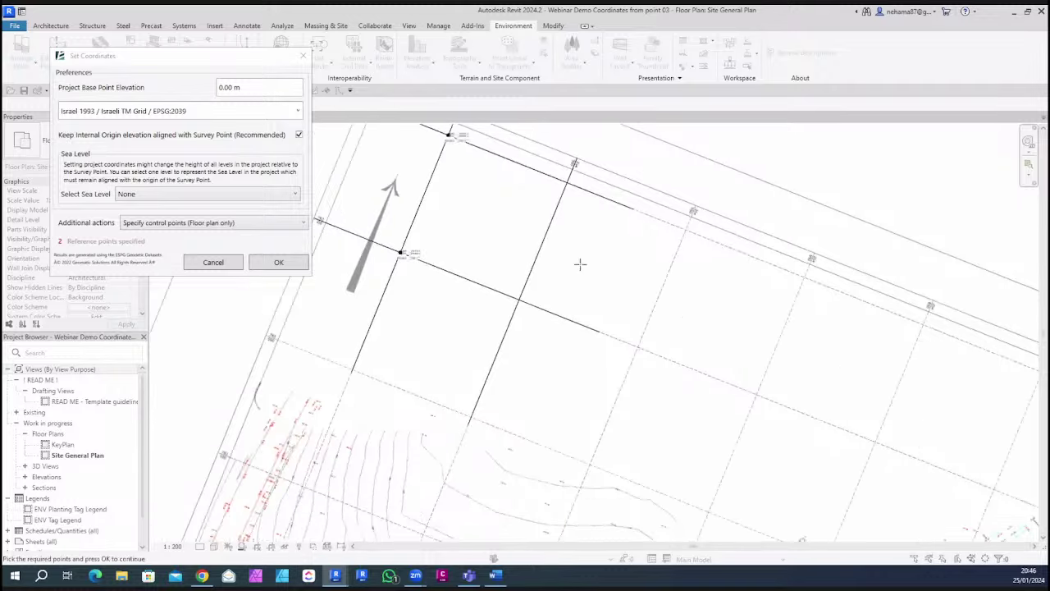
pyautogui.scroll(-2, 580, 264)
pyautogui.moveTo(607, 356); pyautogui.dragTo(619, 364, button='middle')
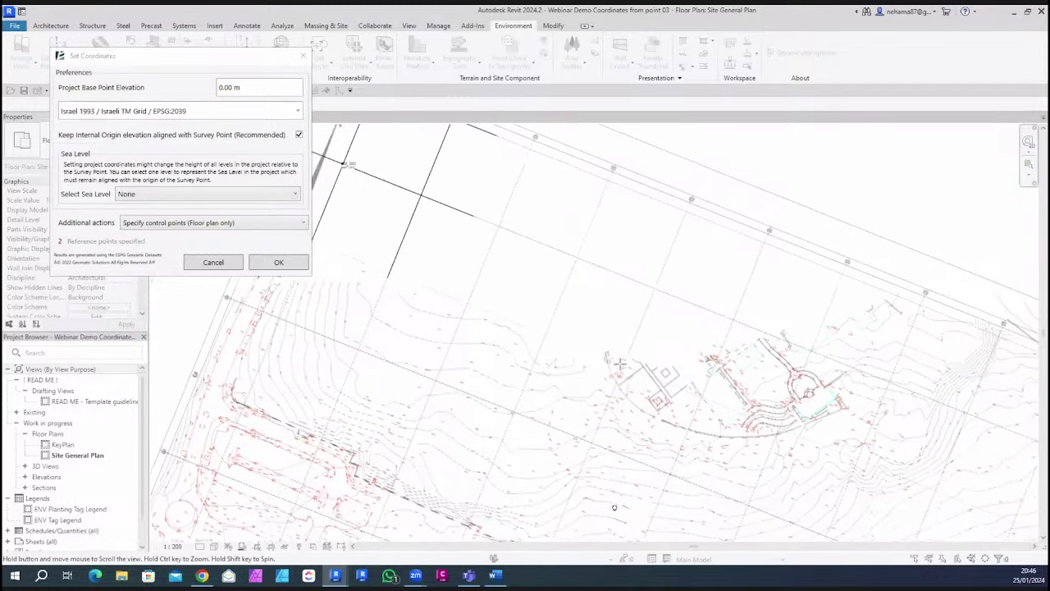
pyautogui.scroll(-5, 588, 326)
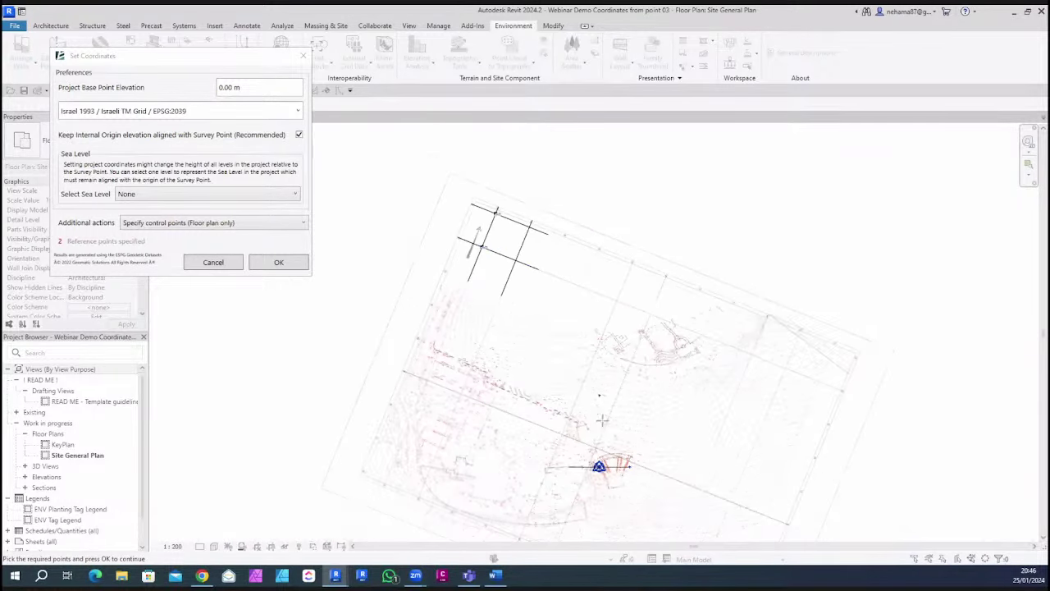
pyautogui.scroll(5, 602, 420)
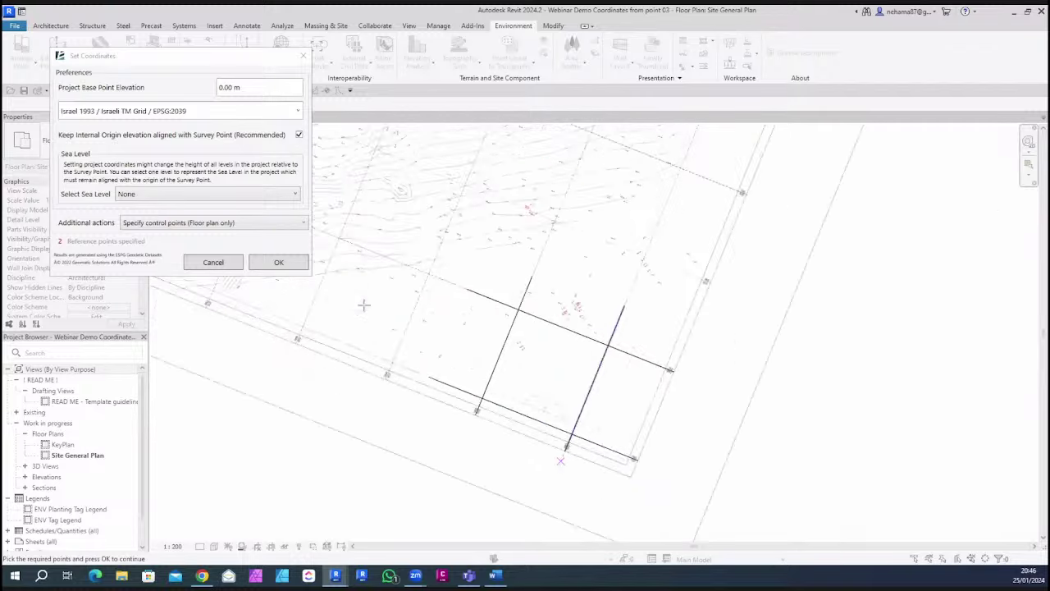
# Pick the grid corner as the third control point at N/S 792750, E/W 254950
pyautogui.scroll(5, 363, 305)
pyautogui.click(355, 312)
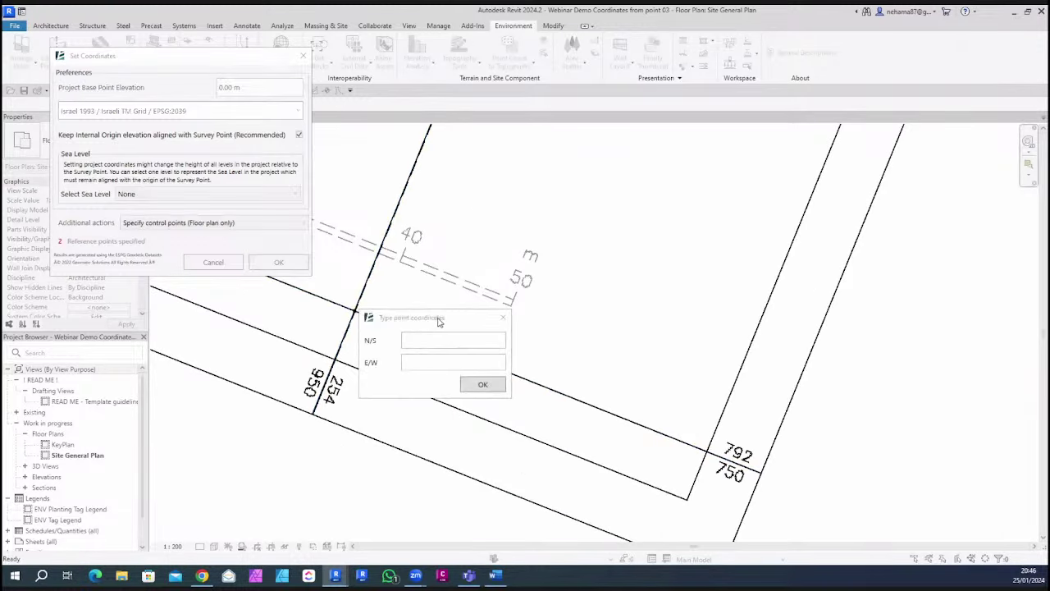
pyautogui.moveTo(438, 321); pyautogui.dragTo(468, 276)
pyautogui.click(471, 287)
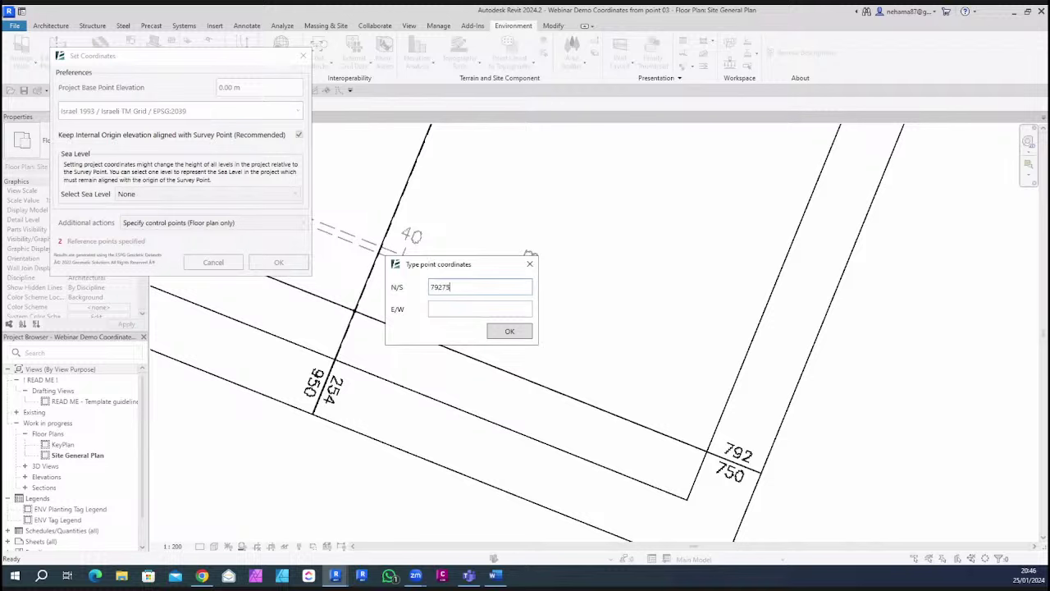
pyautogui.click(478, 310)
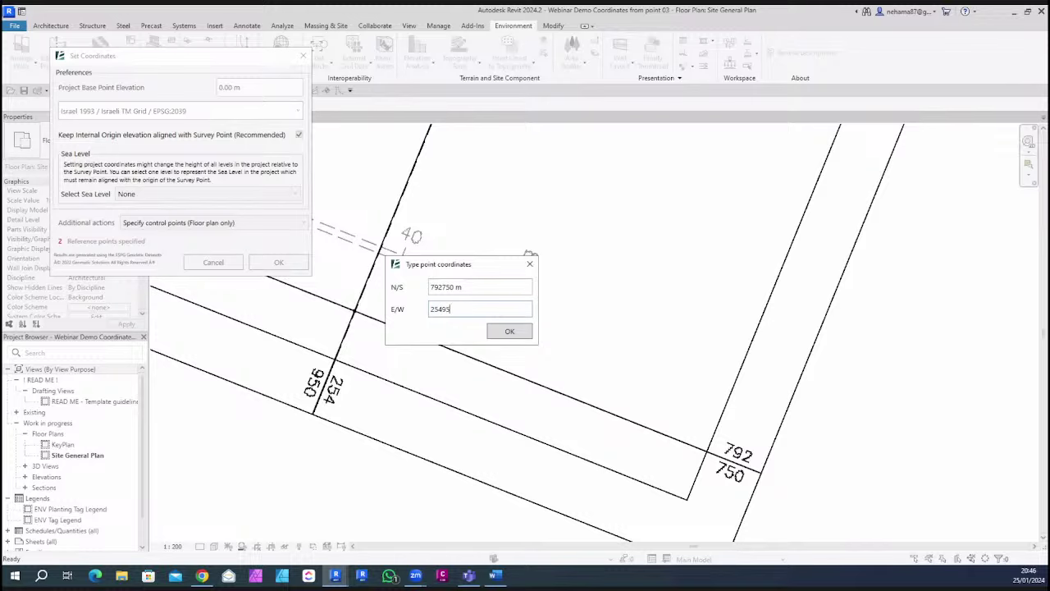
pyautogui.click(525, 332)
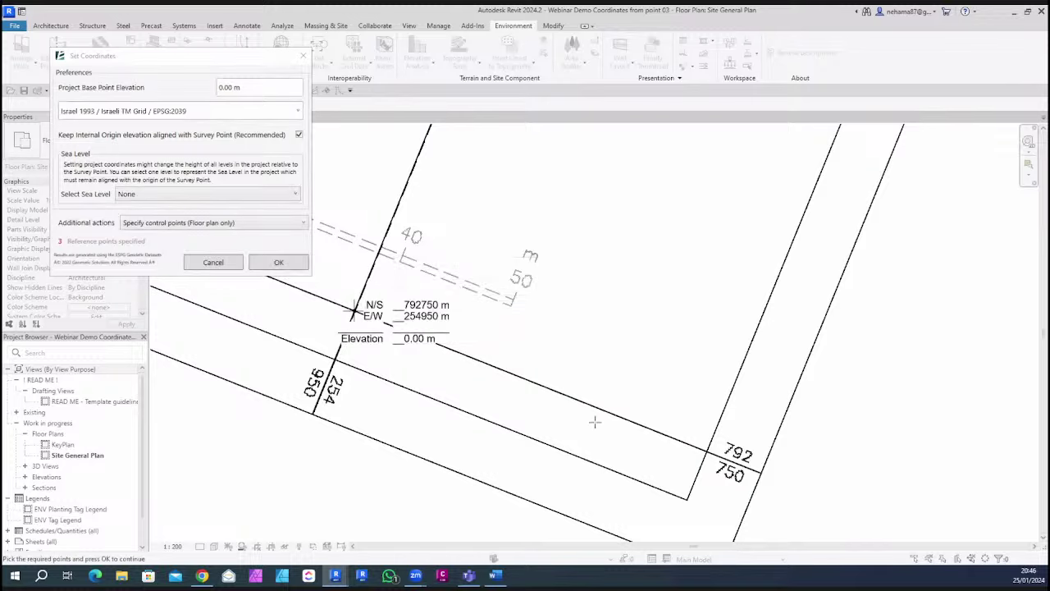
# Apply the three control points to calculate the project coordinates
pyautogui.scroll(-3, 593, 421)
pyautogui.scroll(2, 648, 447)
pyautogui.scroll(-6, 648, 447)
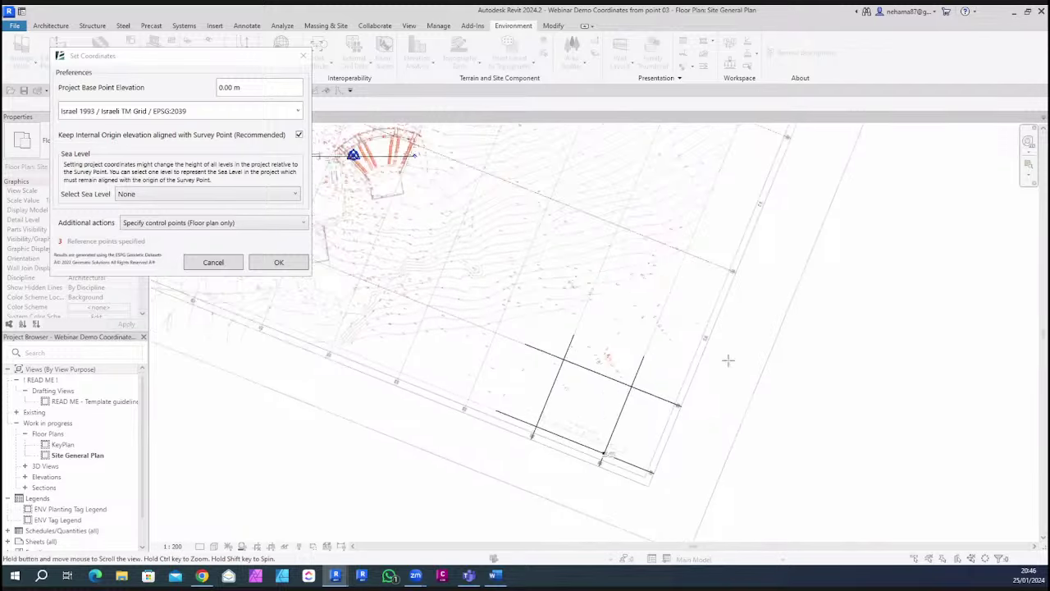
pyautogui.moveTo(663, 440)
pyautogui.mouseDown(button='middle')
pyautogui.moveTo(604, 389)
pyautogui.moveTo(551, 456)
pyautogui.moveTo(506, 443)
pyautogui.moveTo(512, 461)
pyautogui.mouseUp(button='middle')
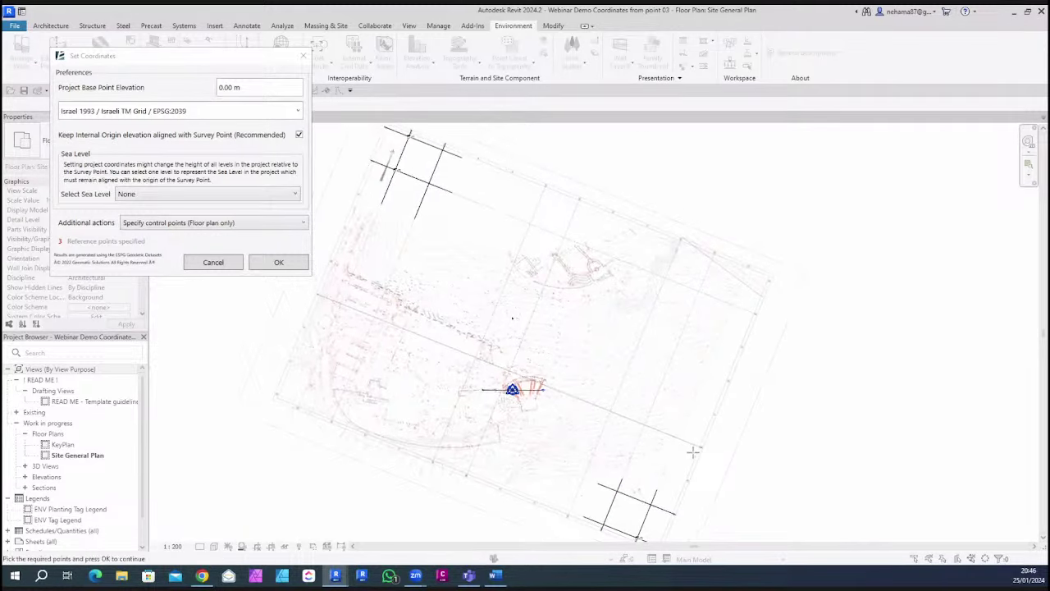
pyautogui.click(285, 263)
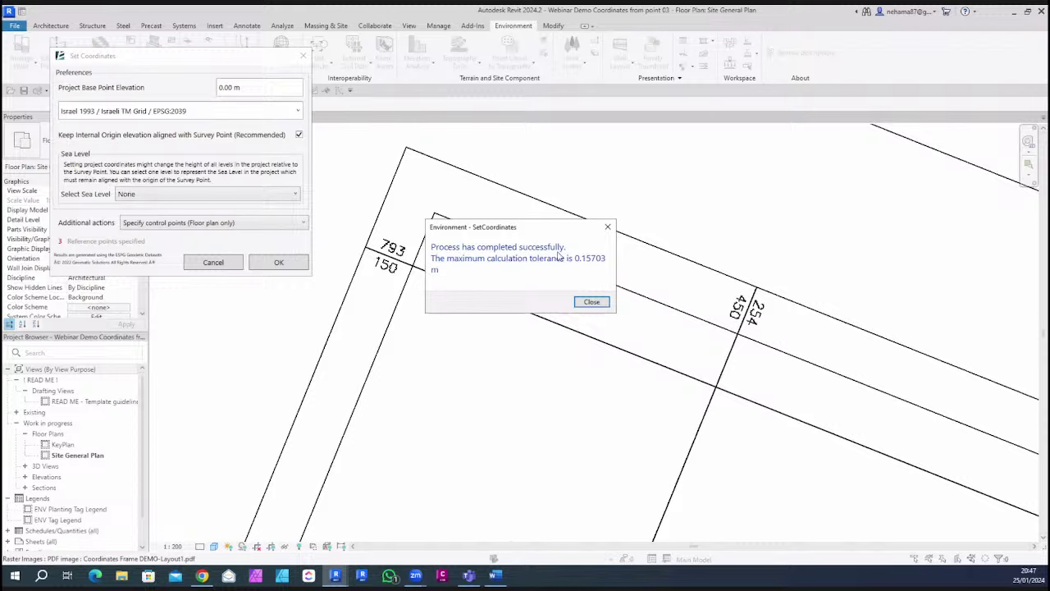
# Dismiss the completion message and bring the sheet's upper grid into view
pyautogui.click(591, 302)
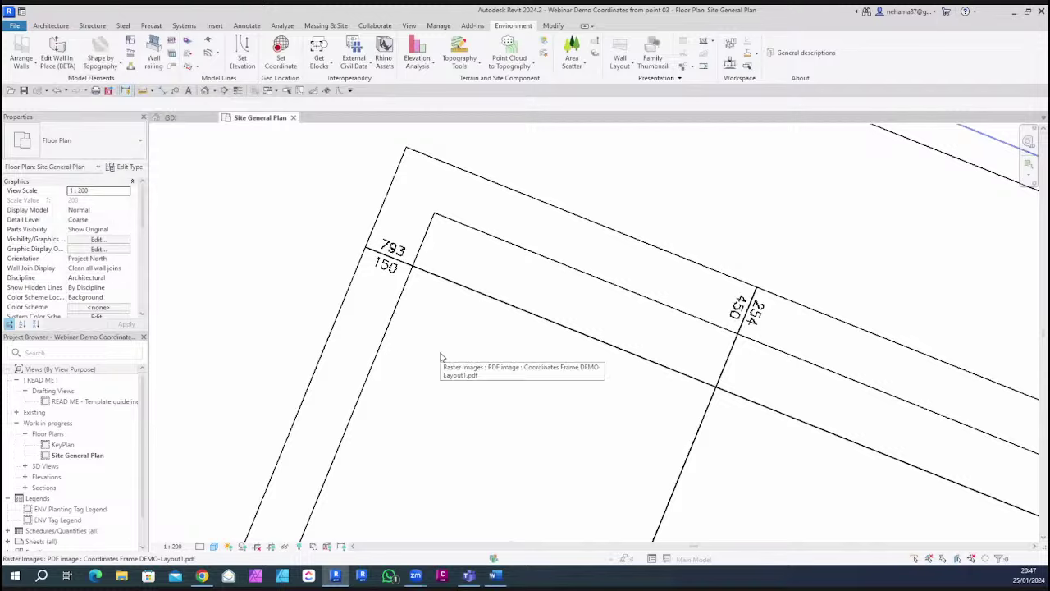
pyautogui.scroll(-3, 387, 260)
pyautogui.scroll(-5, 499, 227)
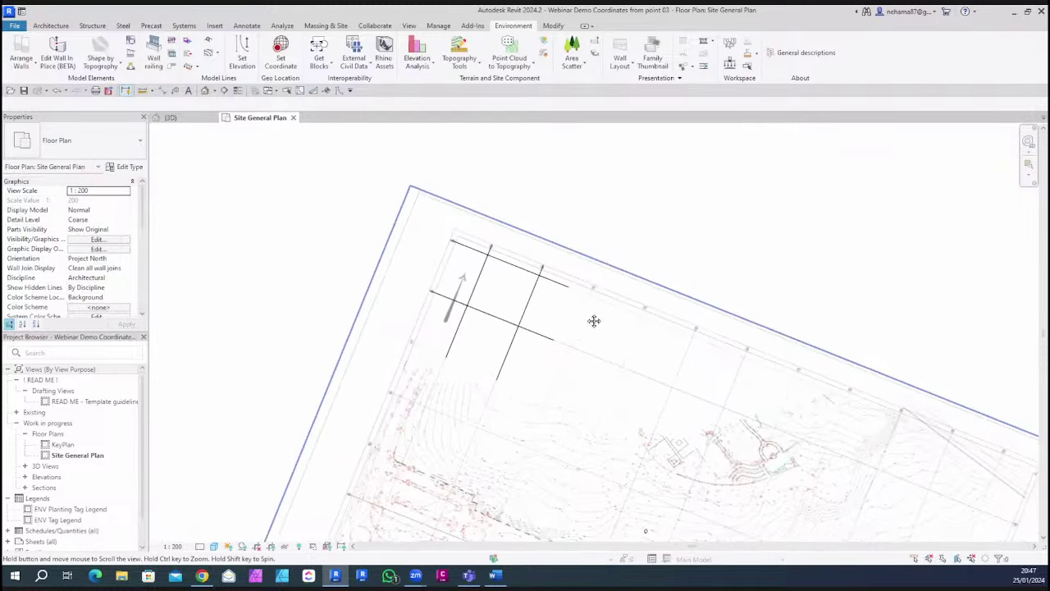
pyautogui.moveTo(661, 320); pyautogui.dragTo(517, 238, button='middle')
pyautogui.scroll(-3, 609, 345)
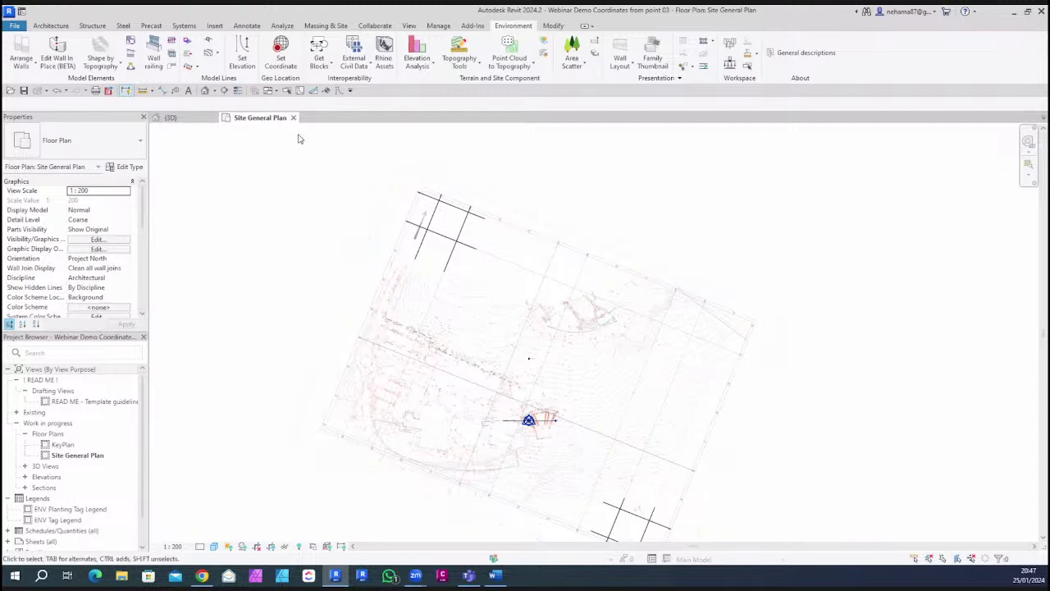
pyautogui.scroll(2, 494, 161)
pyautogui.scroll(5, 494, 161)
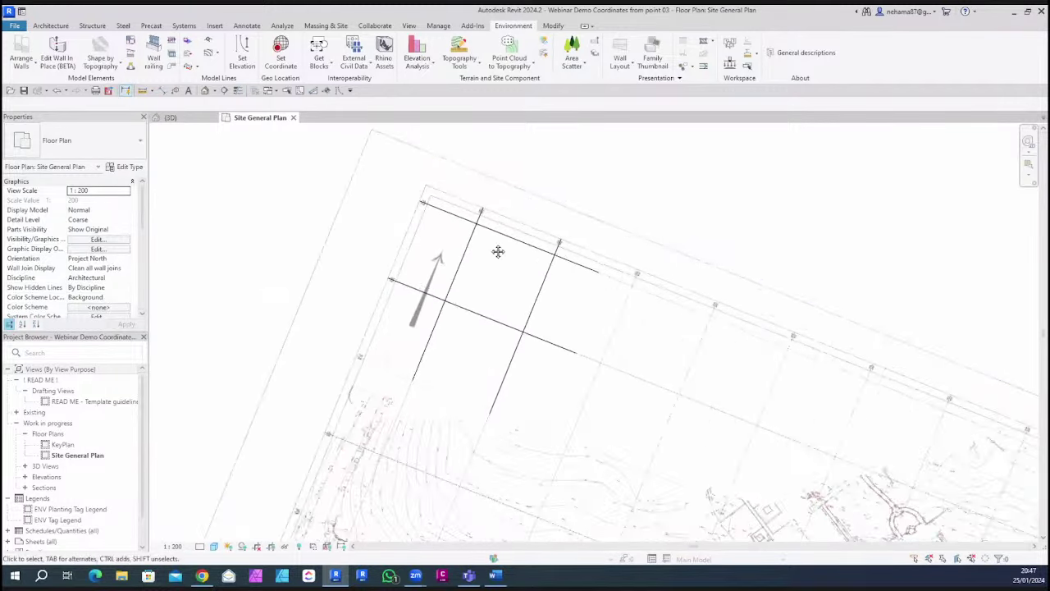
# Place a spot coordinate with a bent leader on the first grid intersection
pyautogui.click(245, 27)
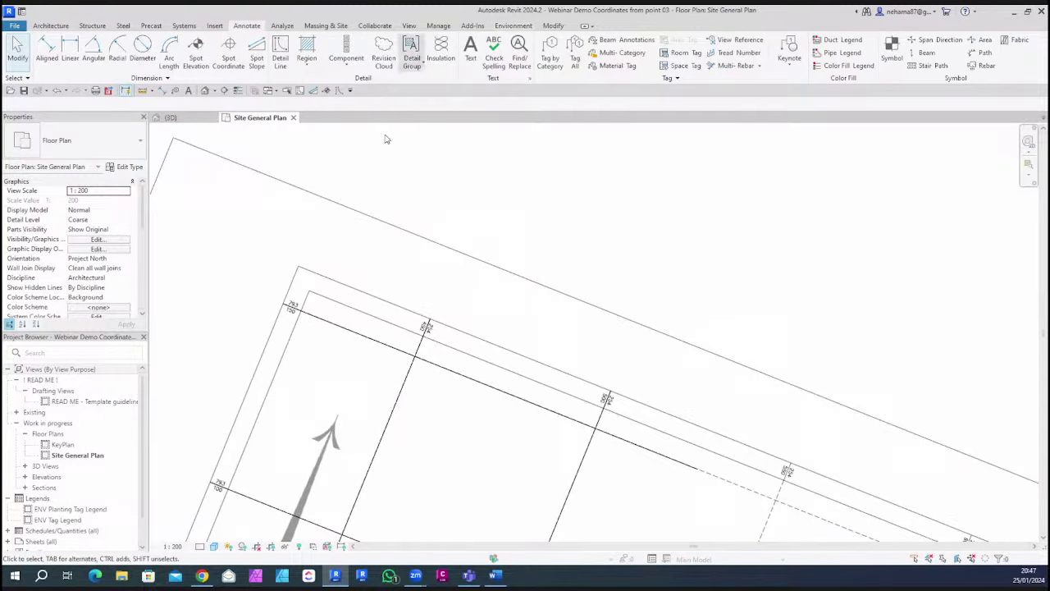
pyautogui.click(231, 57)
pyautogui.scroll(5, 410, 318)
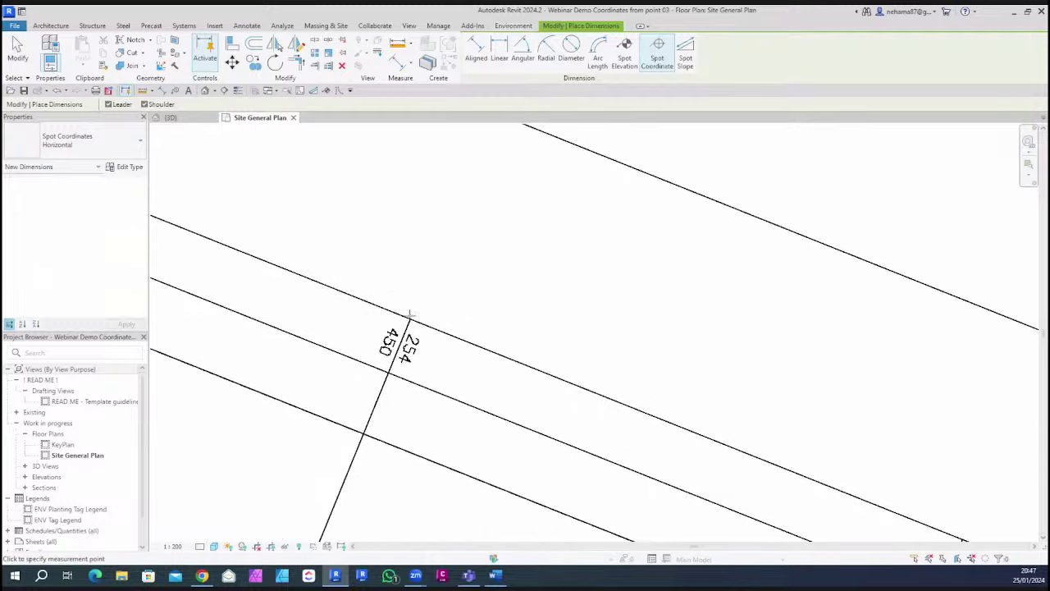
pyautogui.click(410, 318)
pyautogui.click(417, 283)
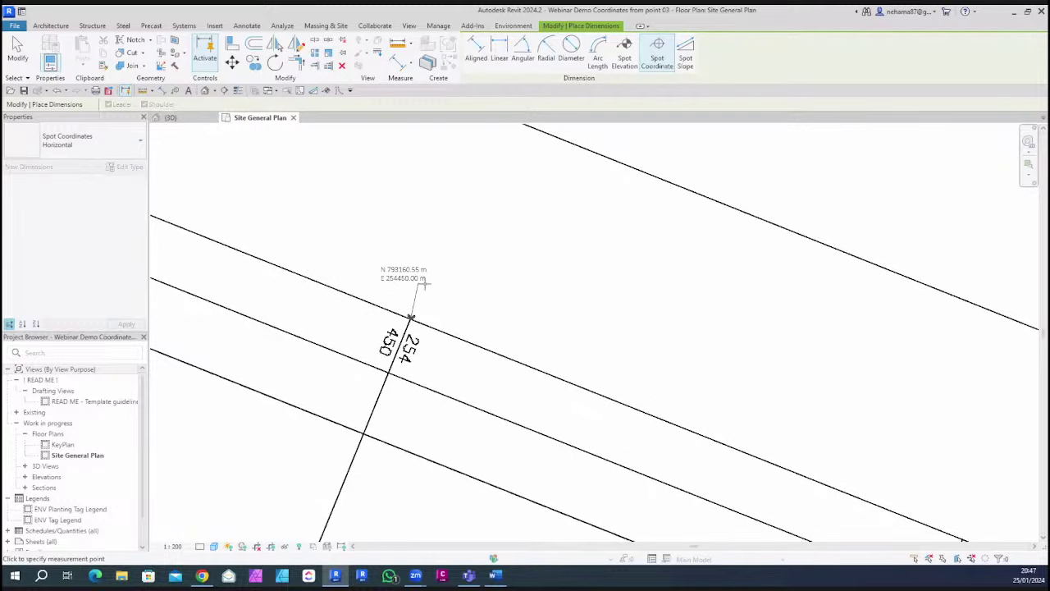
pyautogui.click(476, 285)
# Add a second spot coordinate at the plan corner and finish placing annotations
pyautogui.scroll(2, 474, 279)
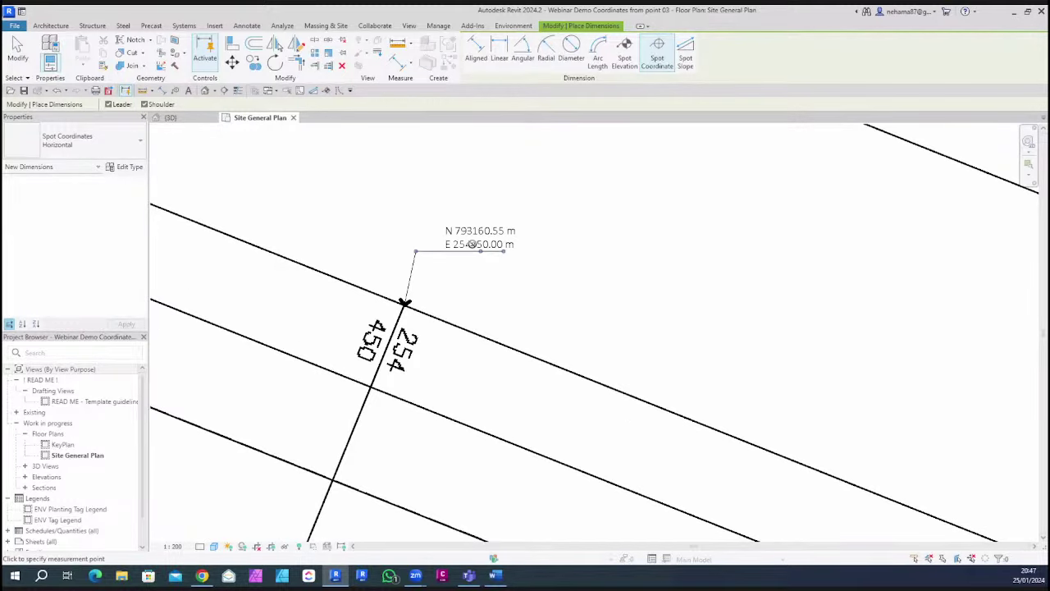
pyautogui.scroll(-4, 583, 255)
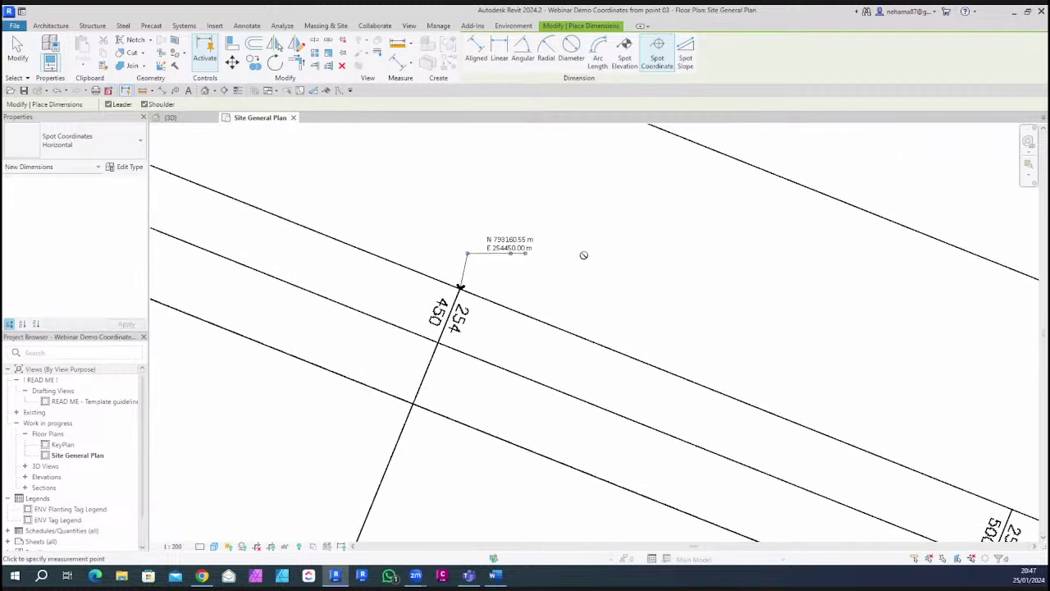
pyautogui.click(246, 249)
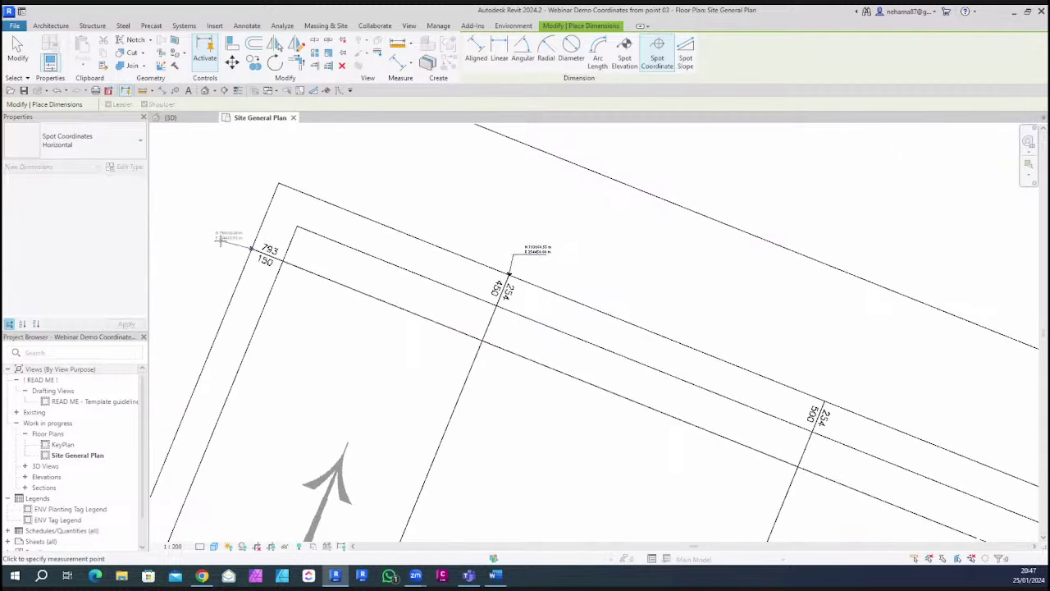
pyautogui.click(195, 253)
pyautogui.press('Escape')
pyautogui.press('Escape')
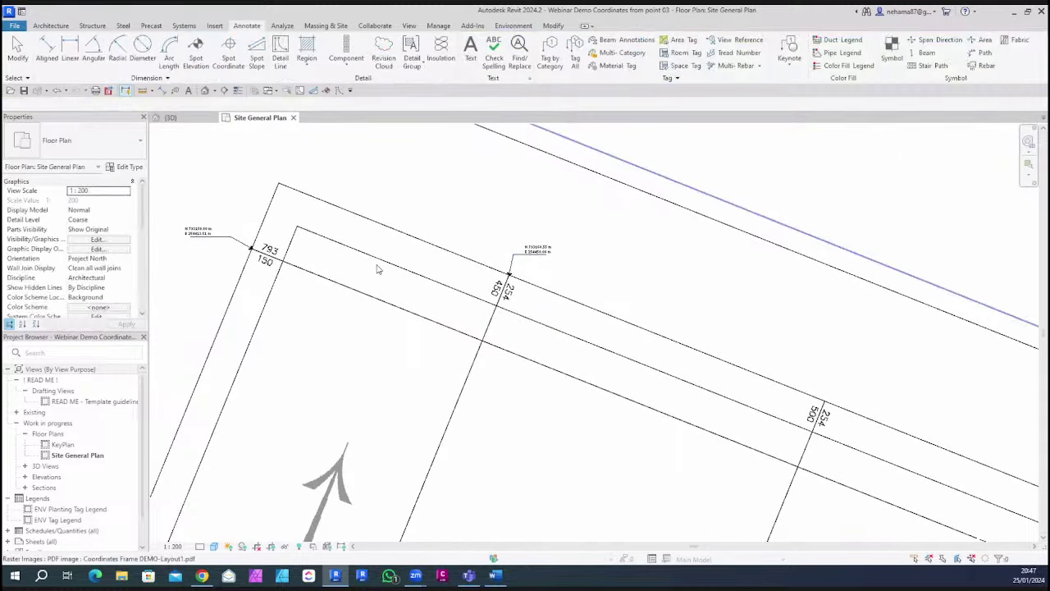
pyautogui.scroll(-4, 408, 218)
pyautogui.scroll(-5, 427, 246)
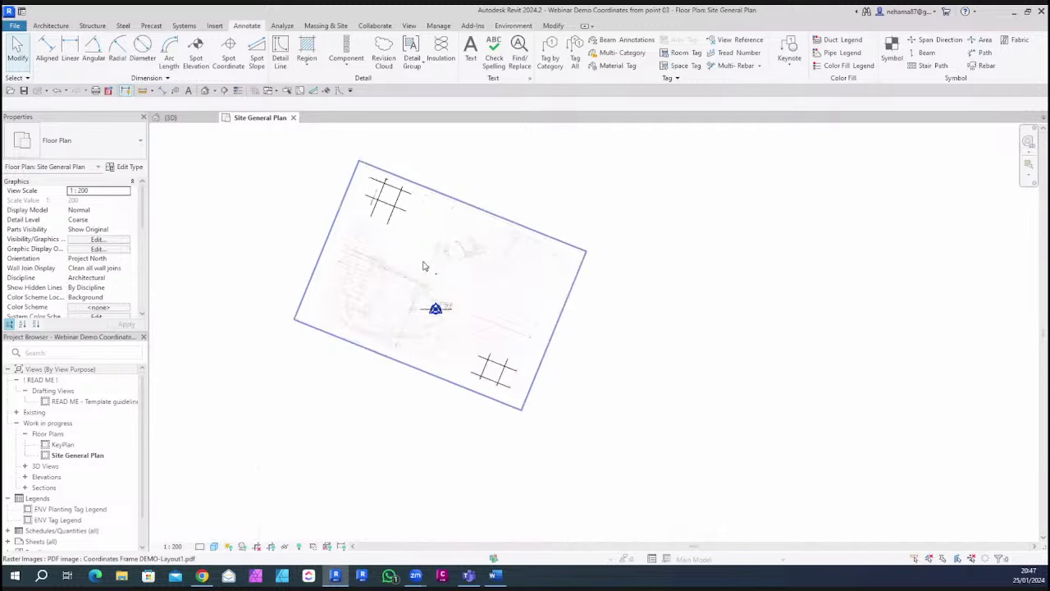
pyautogui.scroll(2, 369, 263)
pyautogui.scroll(-1, 368, 263)
# Link Coordinates Frame DEMO.dwg in meters, positioned Auto - By Shared Coordinates
pyautogui.click(215, 25)
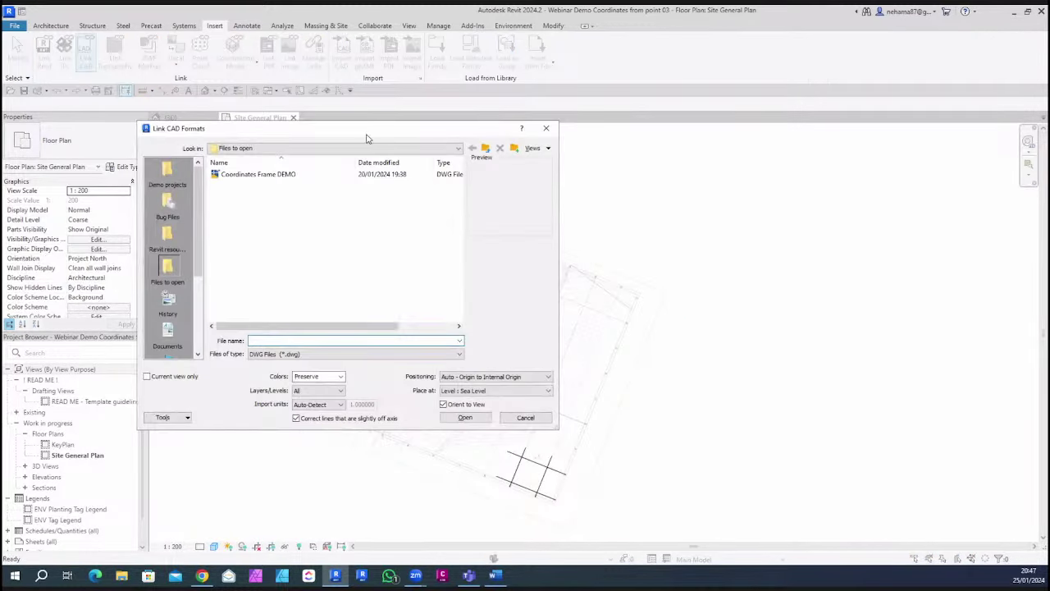
pyautogui.click(287, 174)
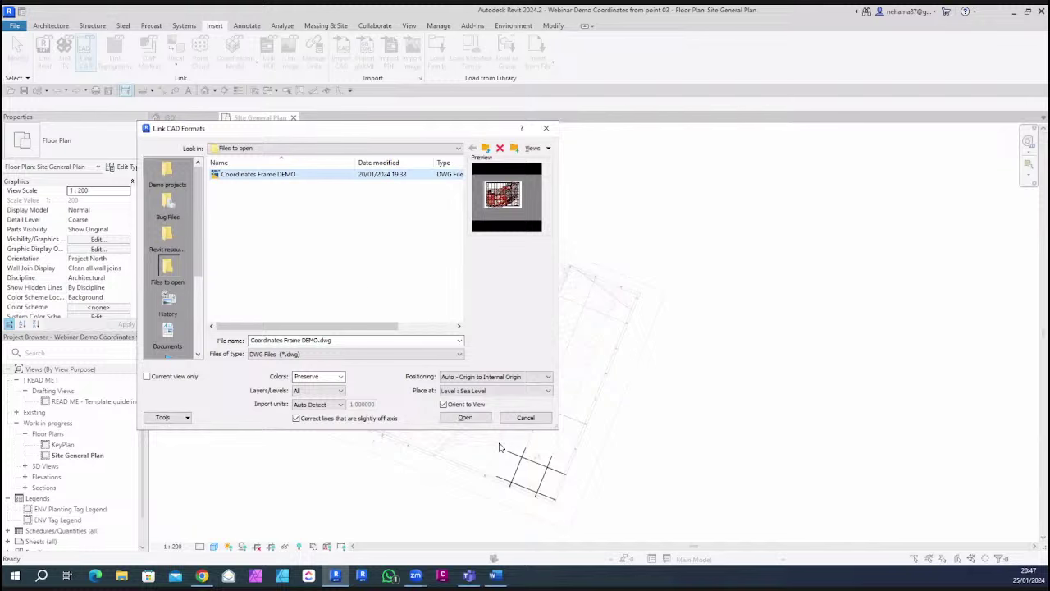
pyautogui.click(310, 405)
pyautogui.click(311, 435)
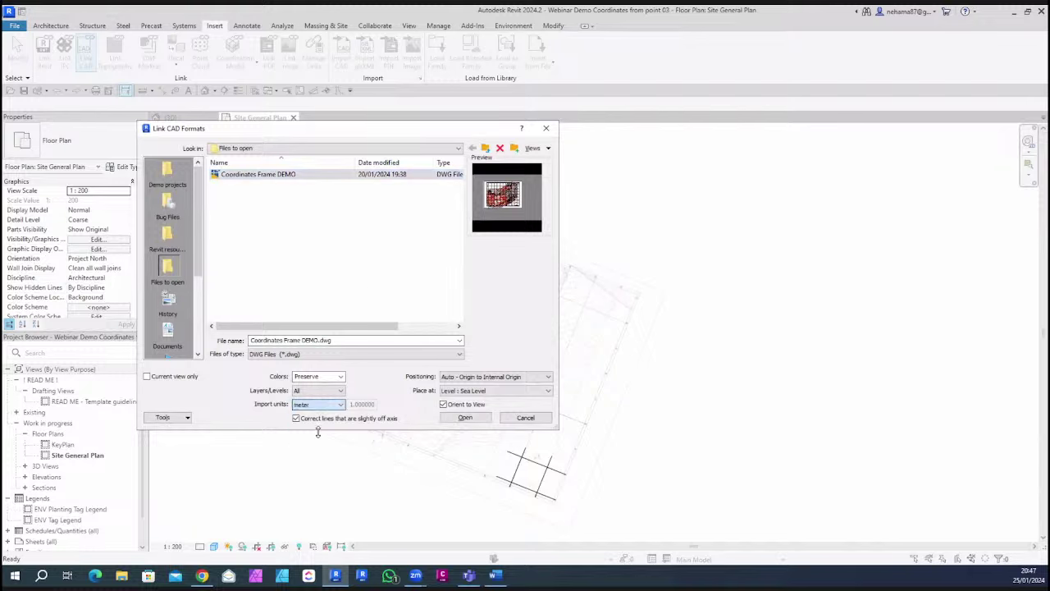
pyautogui.click(470, 377)
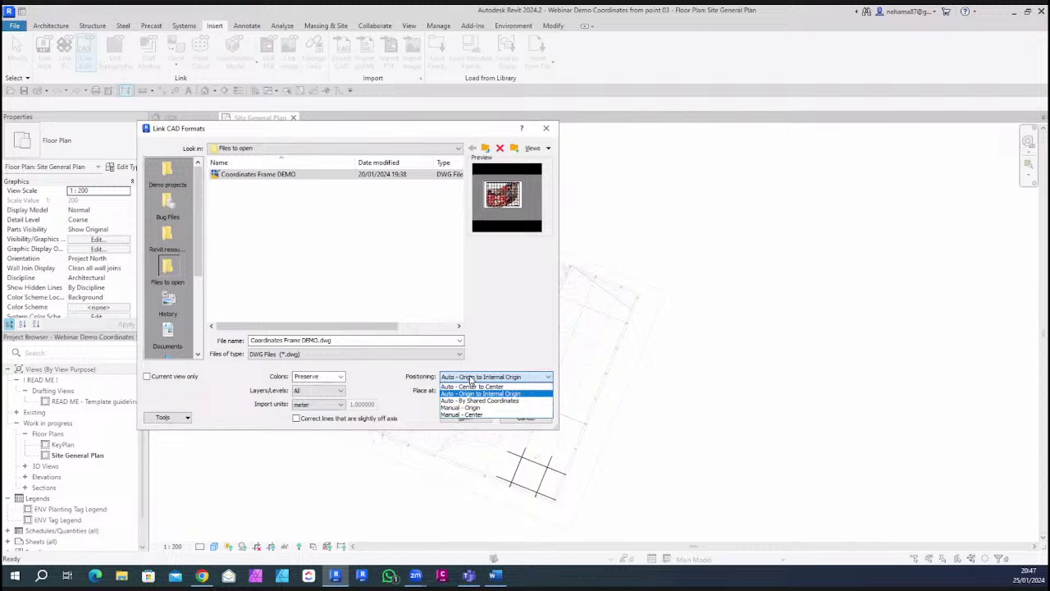
pyautogui.click(529, 401)
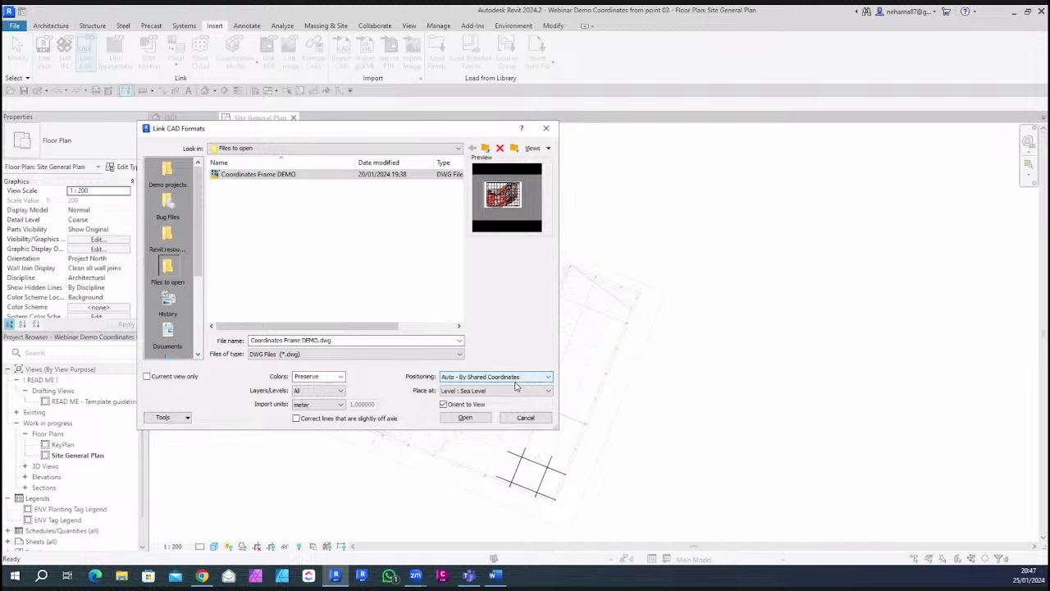
pyautogui.click(465, 418)
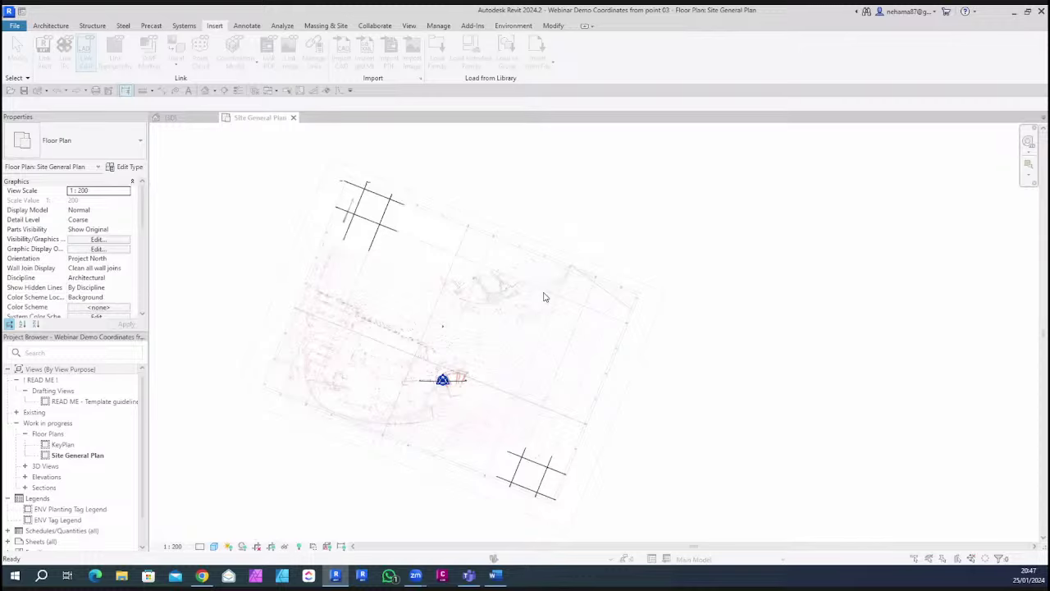
pyautogui.click(592, 308)
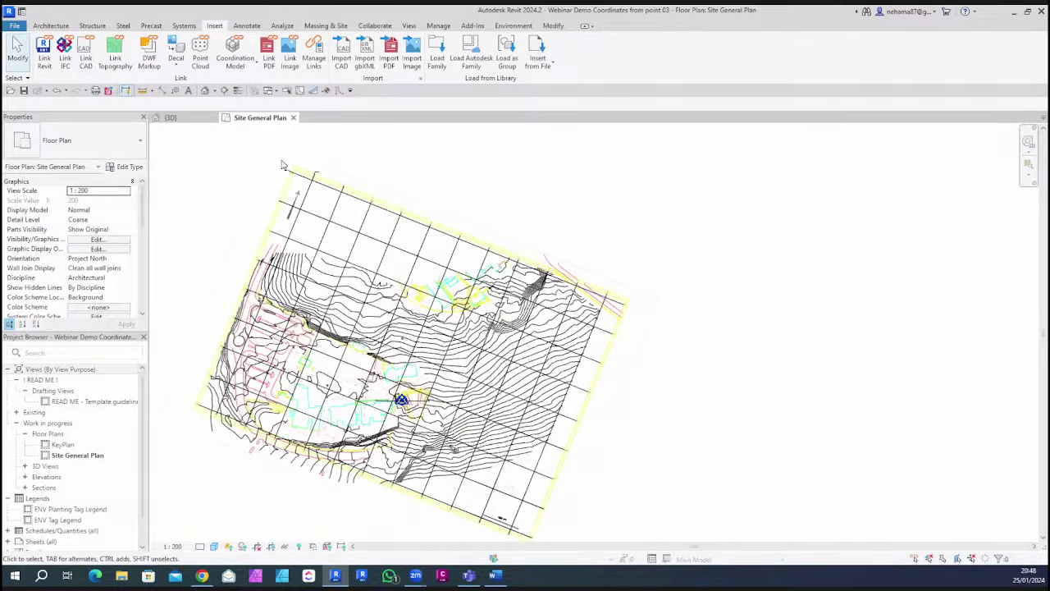
pyautogui.scroll(8, 369, 210)
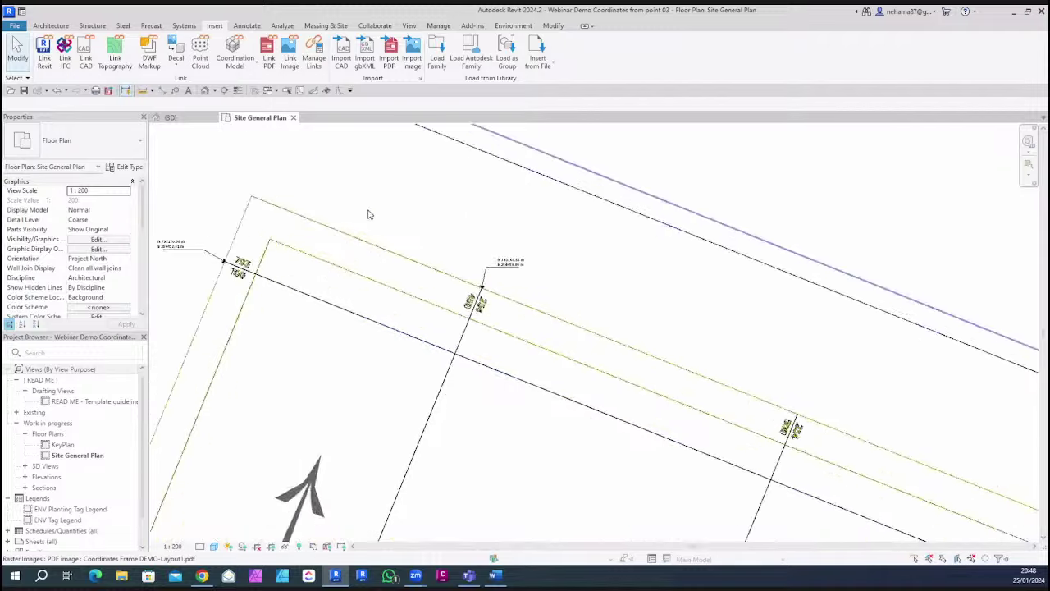
pyautogui.scroll(-8, 373, 233)
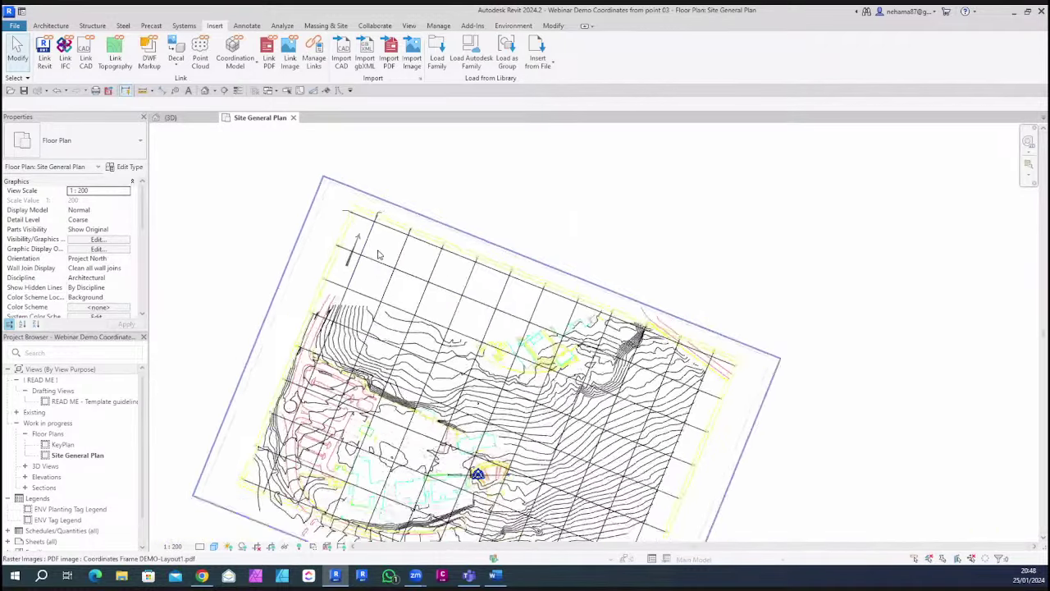
pyautogui.scroll(-2, 378, 254)
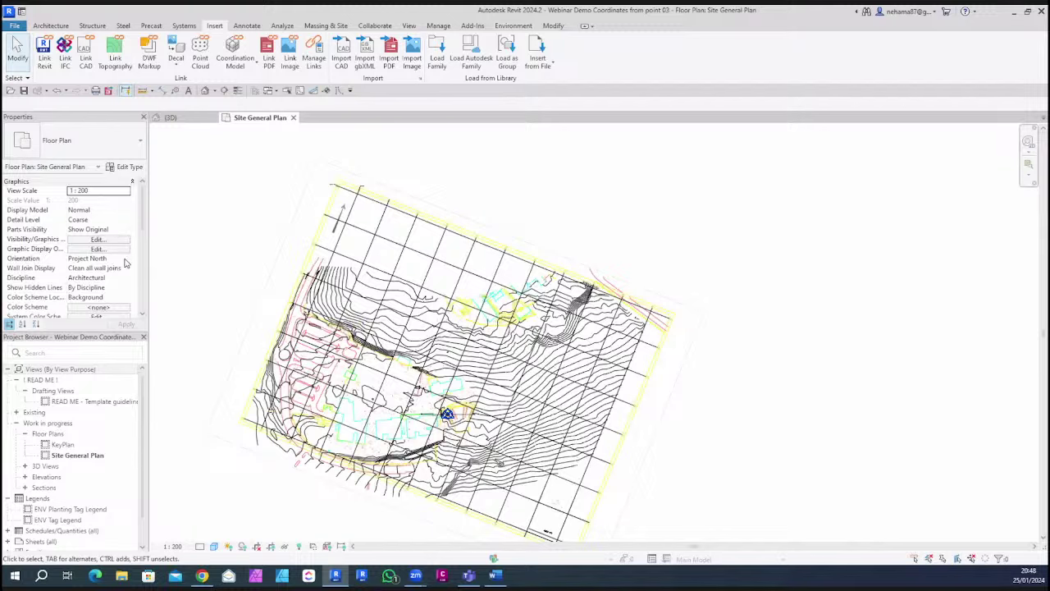
pyautogui.click(124, 260)
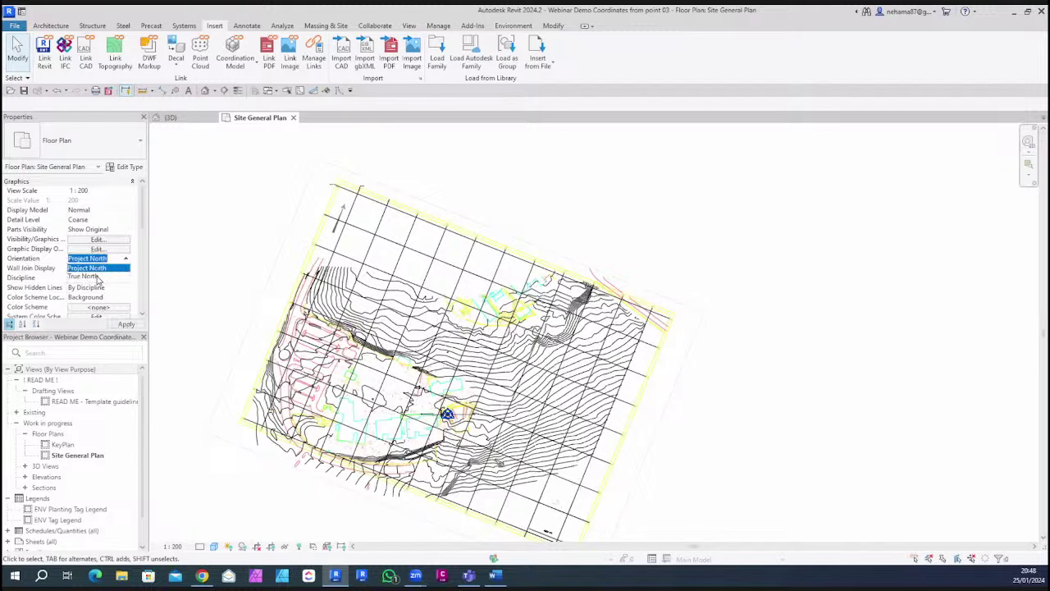
pyautogui.click(92, 276)
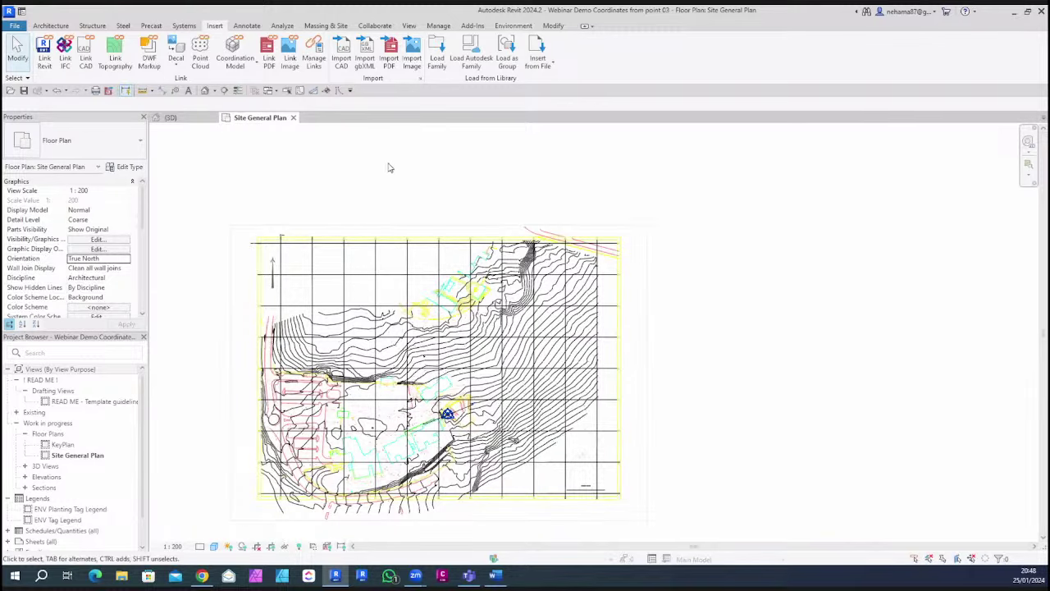
pyautogui.scroll(2, 303, 428)
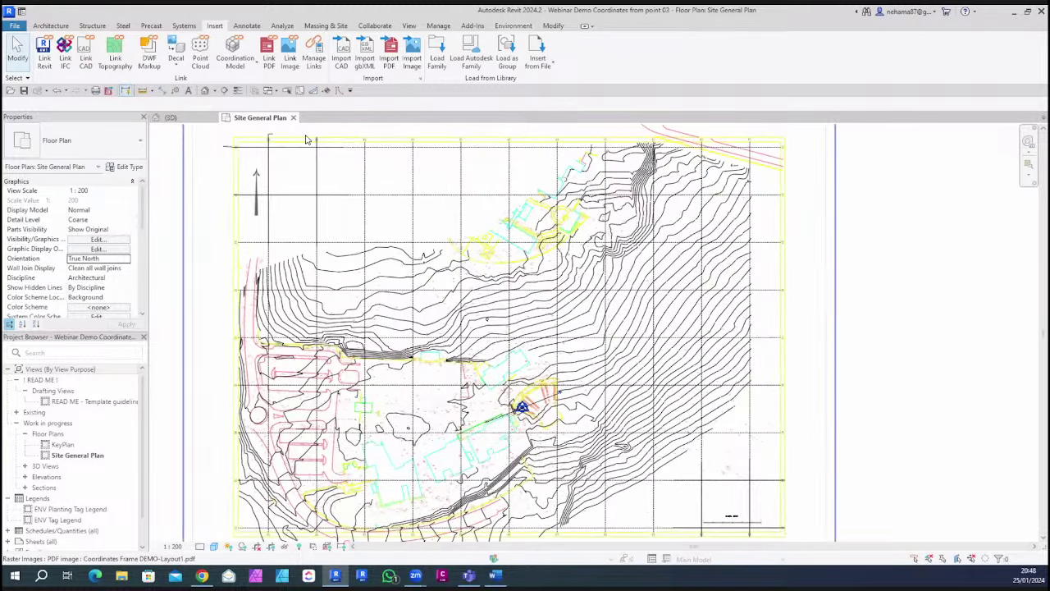
# Close the Site General Plan without saving changes, then save the current landscape project
pyautogui.click(293, 118)
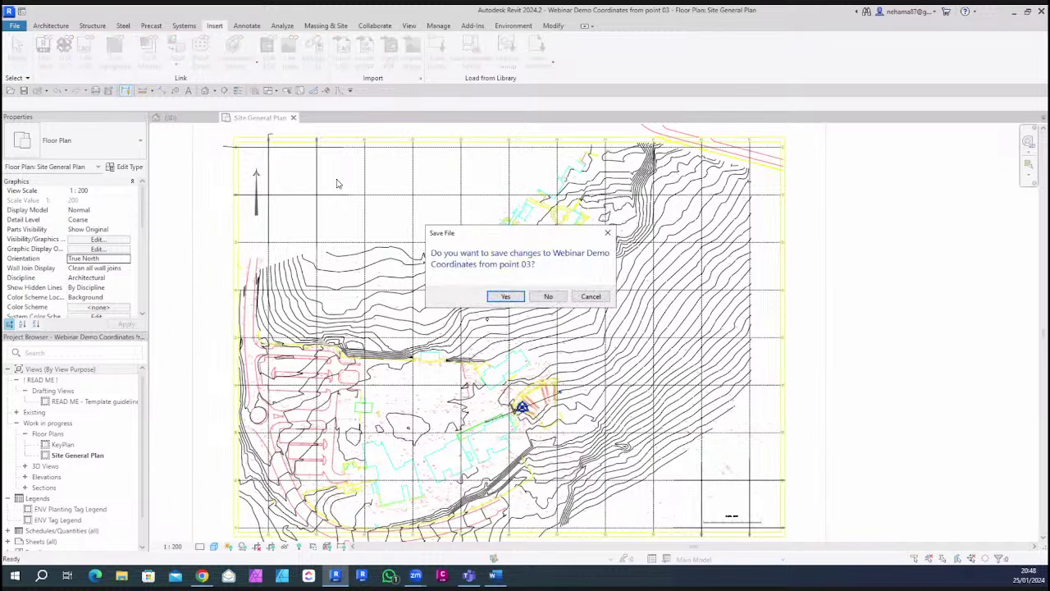
pyautogui.click(550, 297)
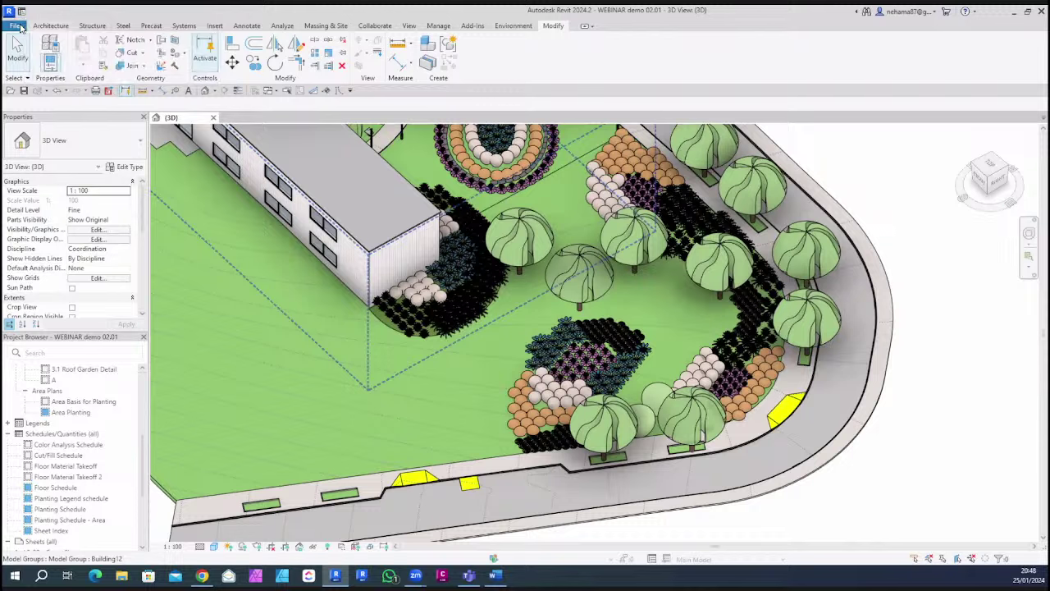
pyautogui.click(18, 25)
pyautogui.click(45, 130)
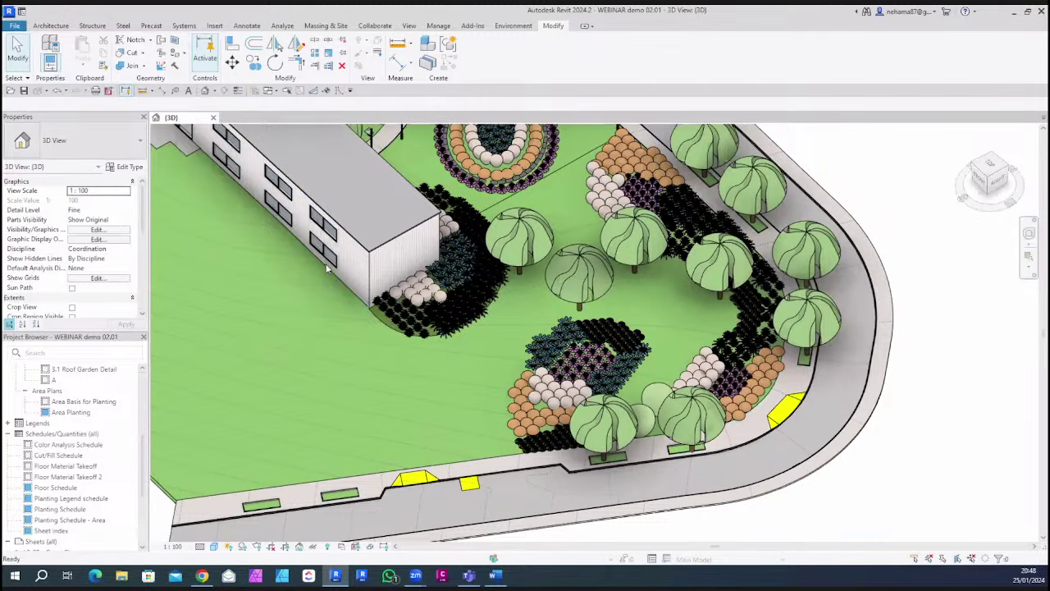
# Open the Snowdon Towers Sample Site - Pointcloud Demo04 project
pyautogui.click(22, 29)
pyautogui.click(41, 102)
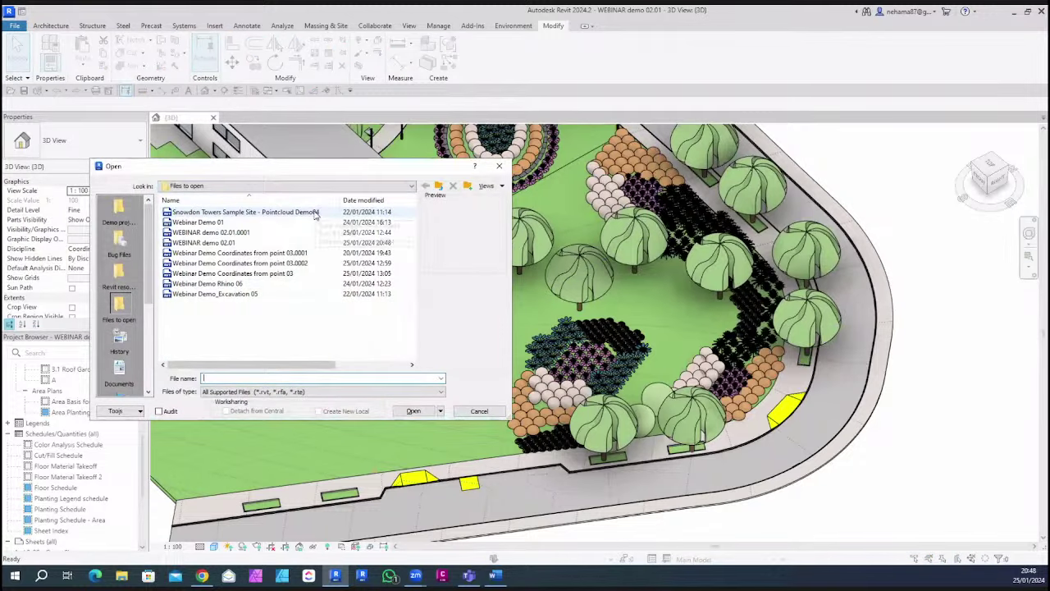
pyautogui.click(319, 214)
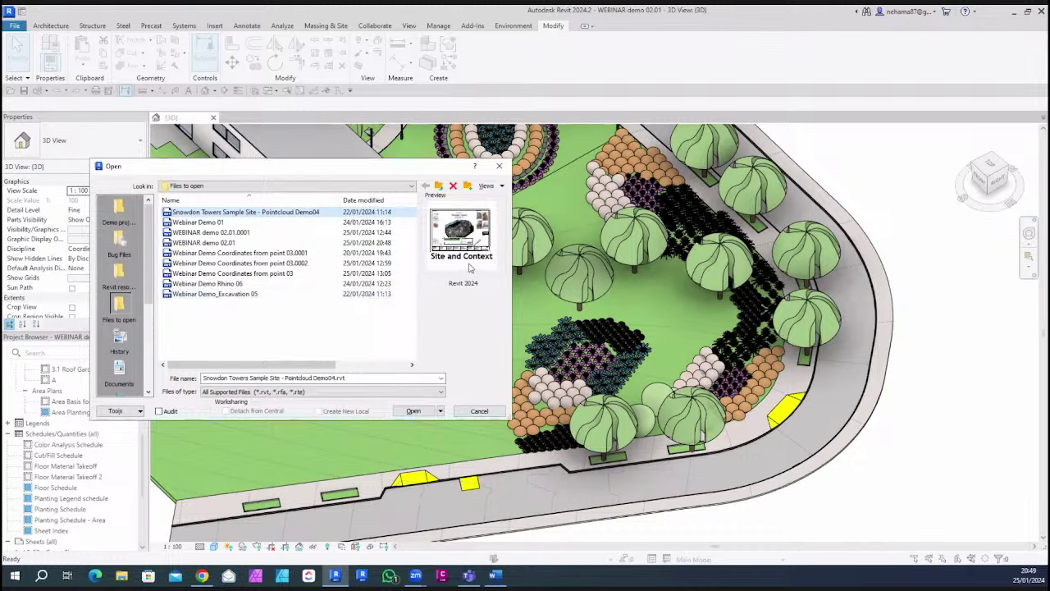
pyautogui.click(414, 411)
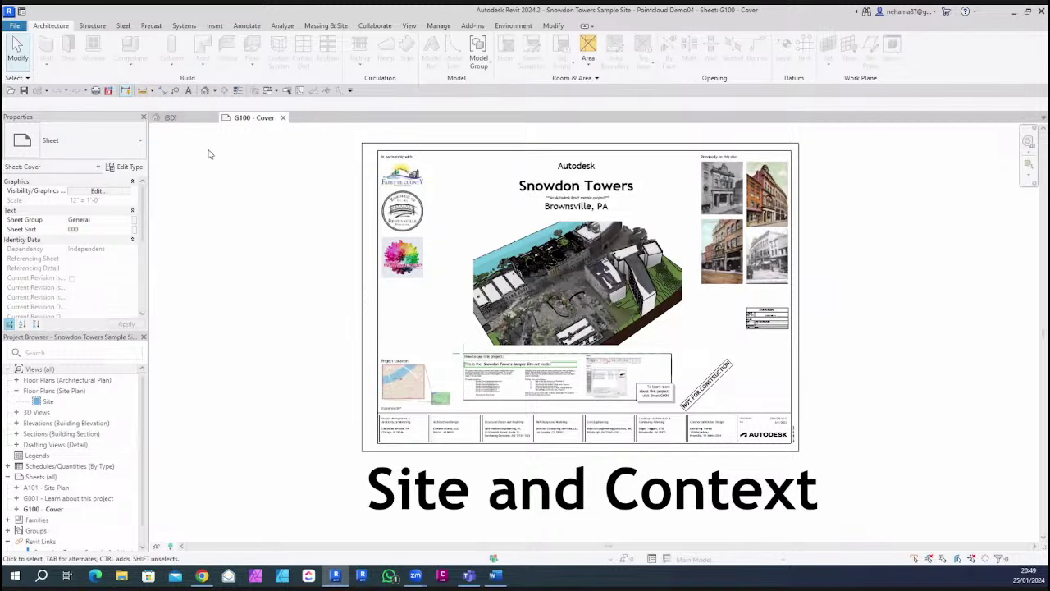
# Open the {3D} view, orbit to a top-down angle, and isolate the Brownsville point cloud with HI
pyautogui.click(205, 90)
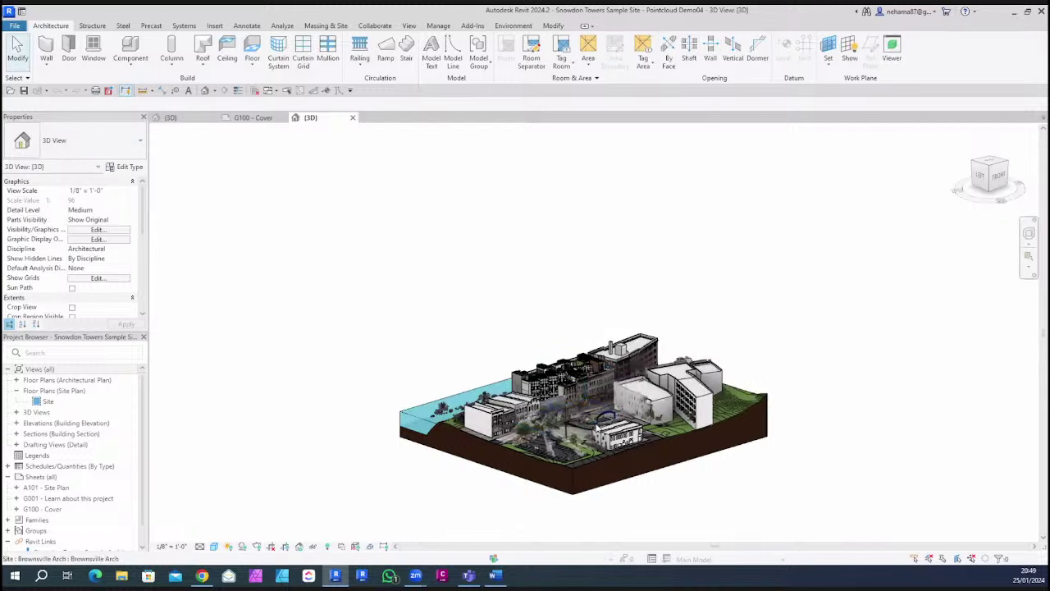
pyautogui.scroll(2, 669, 465)
pyautogui.keyDown('shift'); pyautogui.moveTo(679, 499); pyautogui.dragTo(658, 547, button='middle'); pyautogui.keyUp('shift')
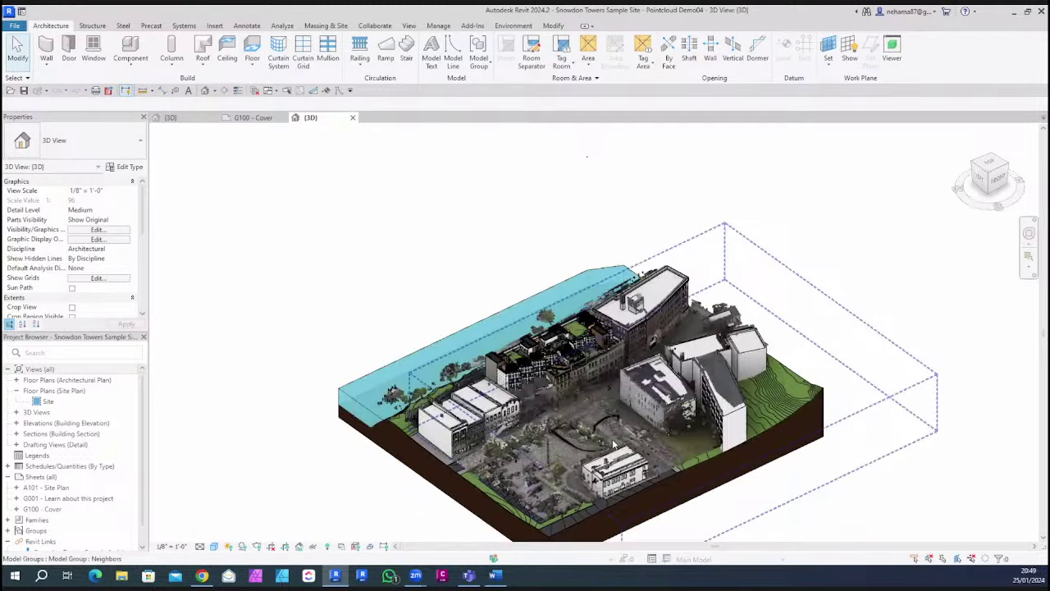
pyautogui.scroll(2, 581, 433)
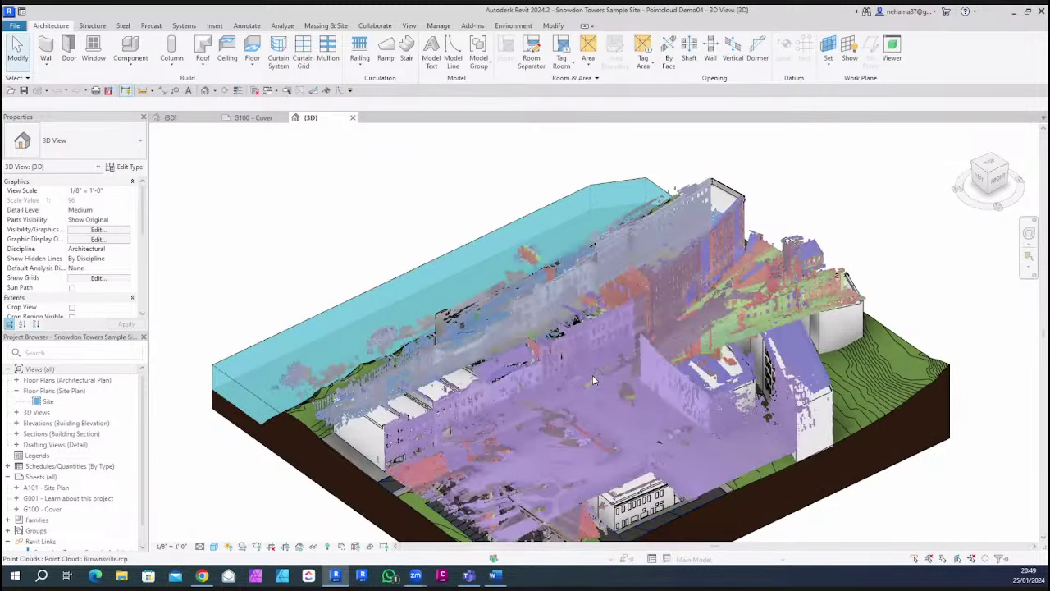
pyautogui.click(613, 451)
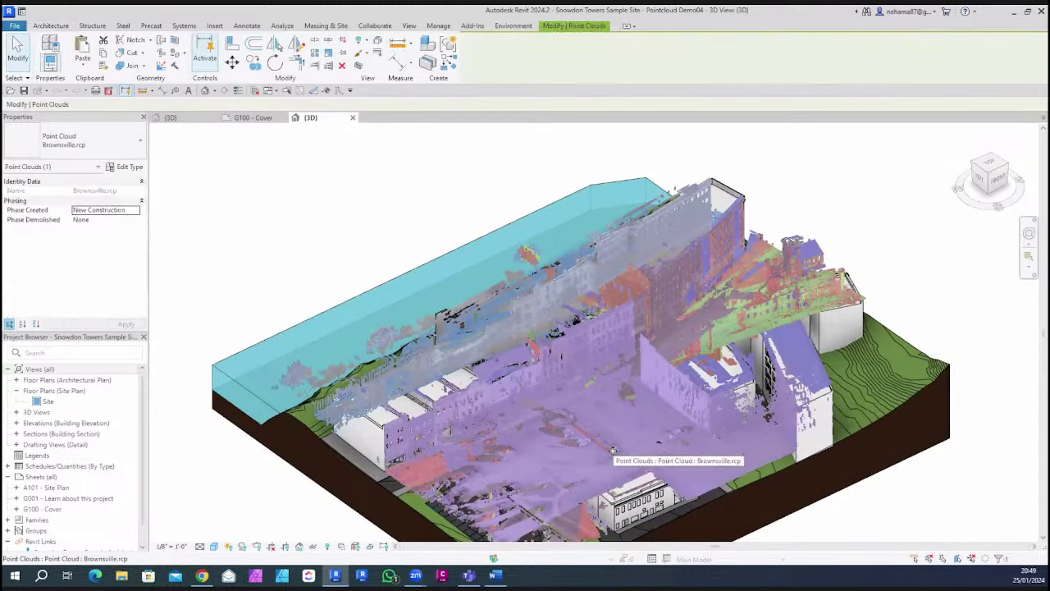
pyautogui.press('h')
pyautogui.press('i')
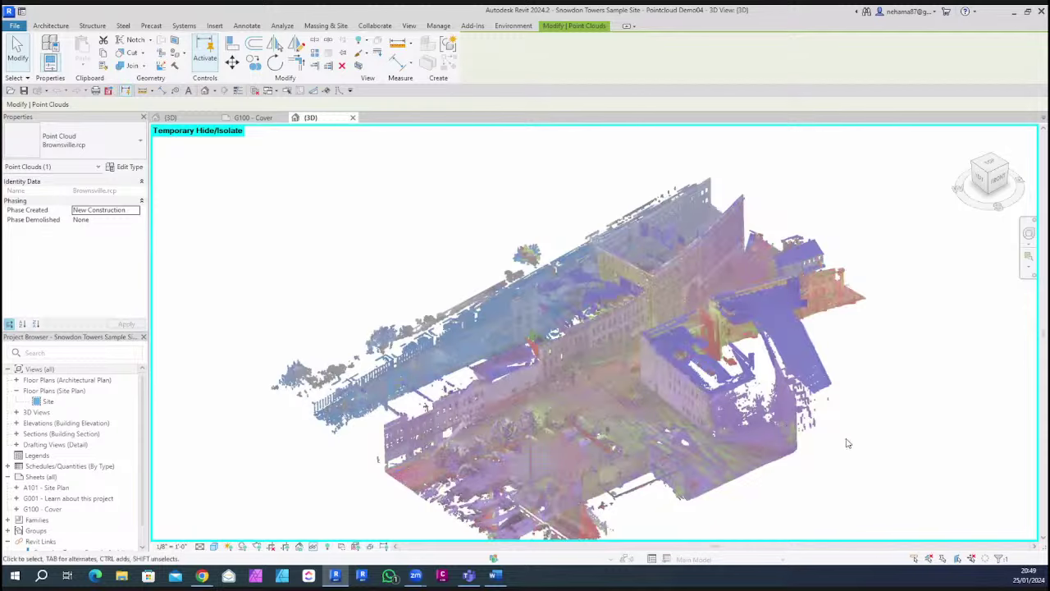
pyautogui.click(845, 443)
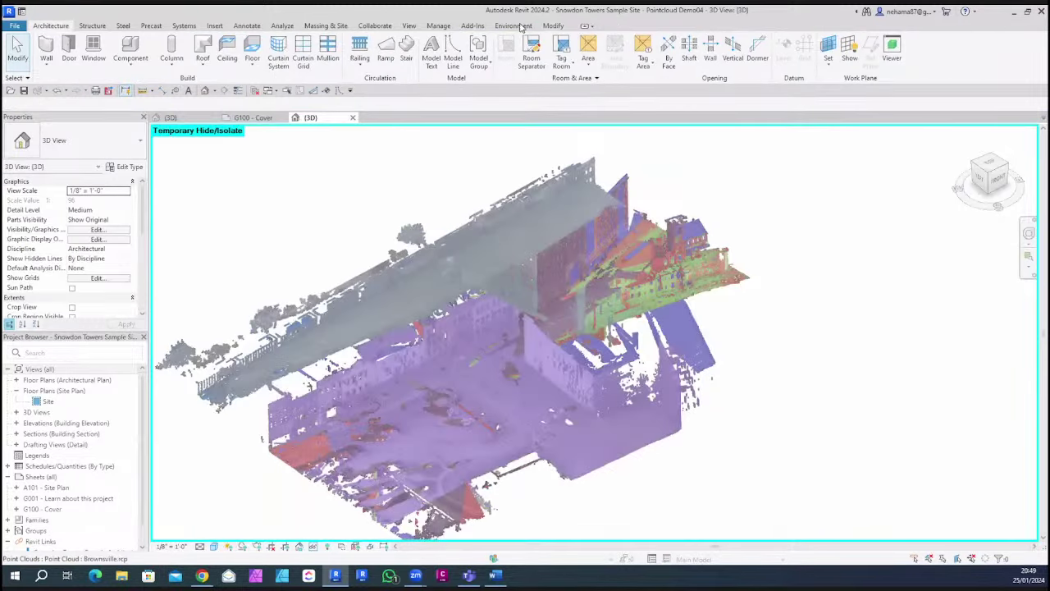
pyautogui.click(517, 25)
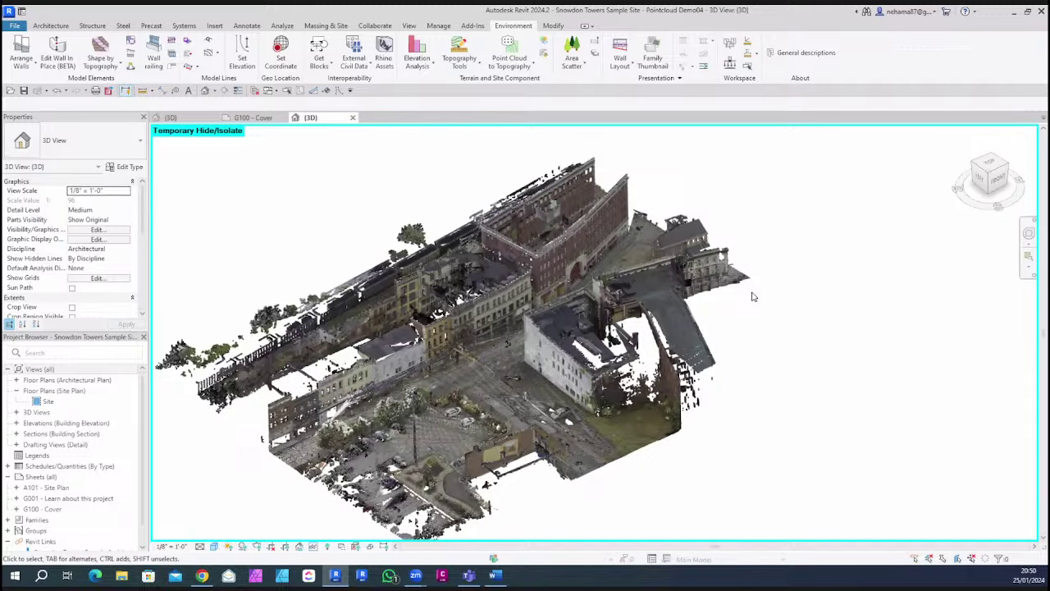
# Start Point Cloud to Topography on the Brownsville point cloud and orbit to a top-down view
pyautogui.click(508, 51)
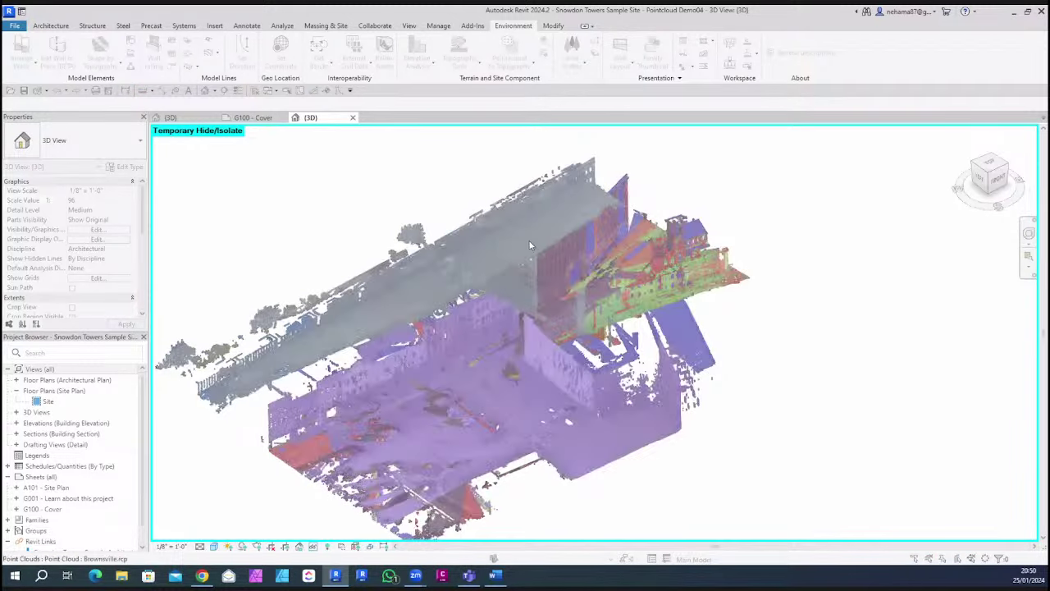
pyautogui.click(539, 253)
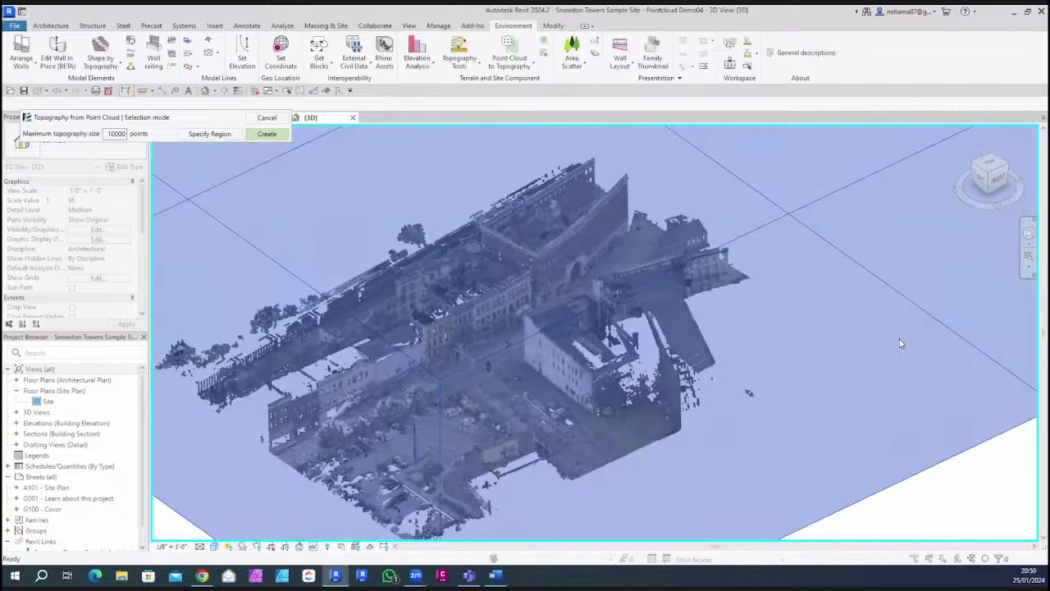
pyautogui.scroll(-5, 825, 441)
pyautogui.keyDown('shift'); pyautogui.moveTo(848, 484); pyautogui.dragTo(842, 435, button='middle'); pyautogui.keyUp('shift')
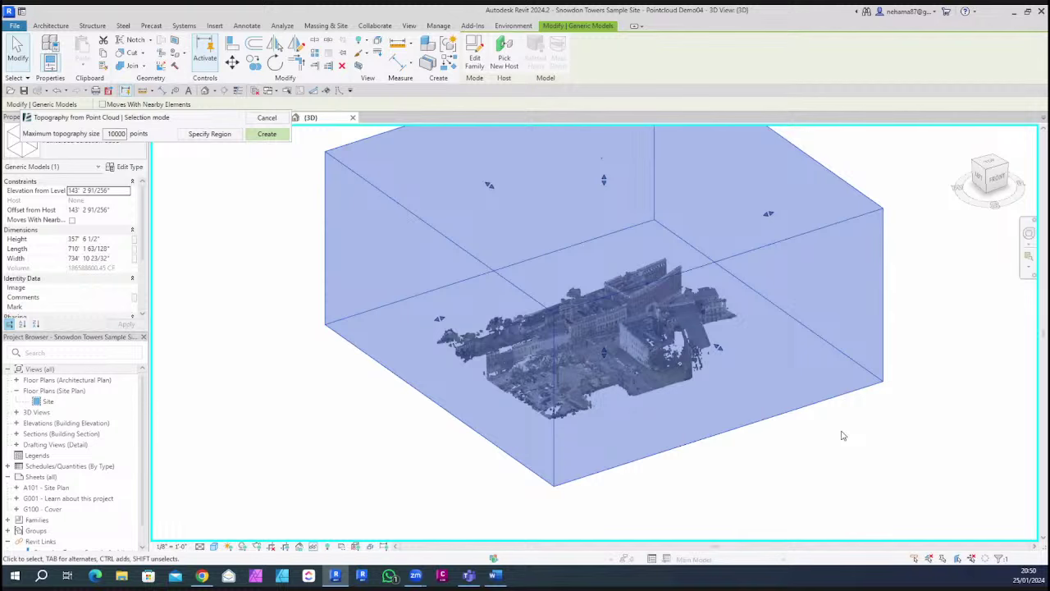
pyautogui.keyDown('shift'); pyautogui.moveTo(832, 317); pyautogui.dragTo(724, 305, button='middle'); pyautogui.keyUp('shift')
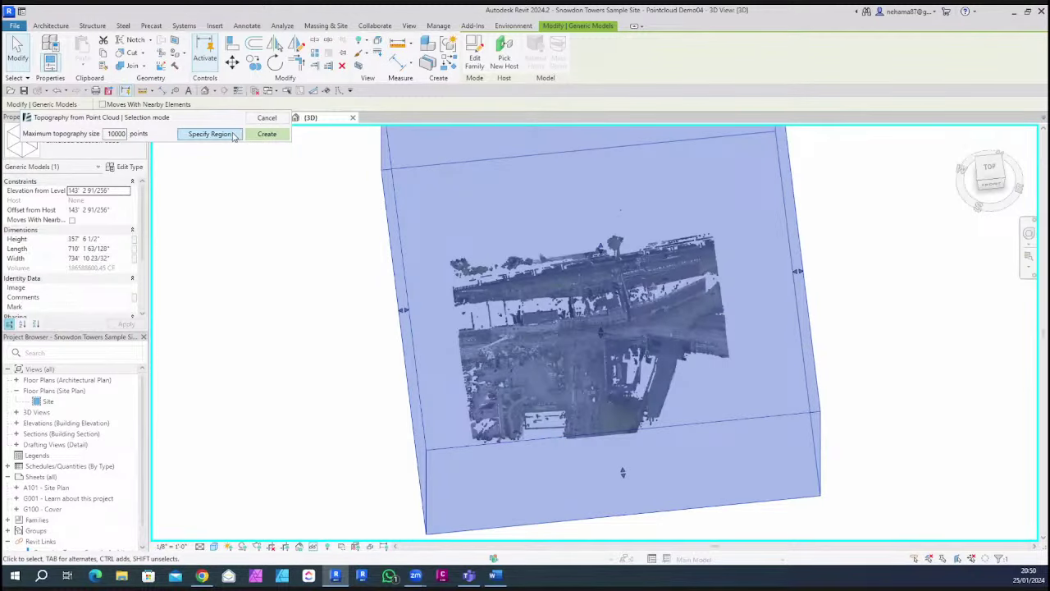
# Draw a rectangular region over the street crossing and apply it
pyautogui.click(211, 134)
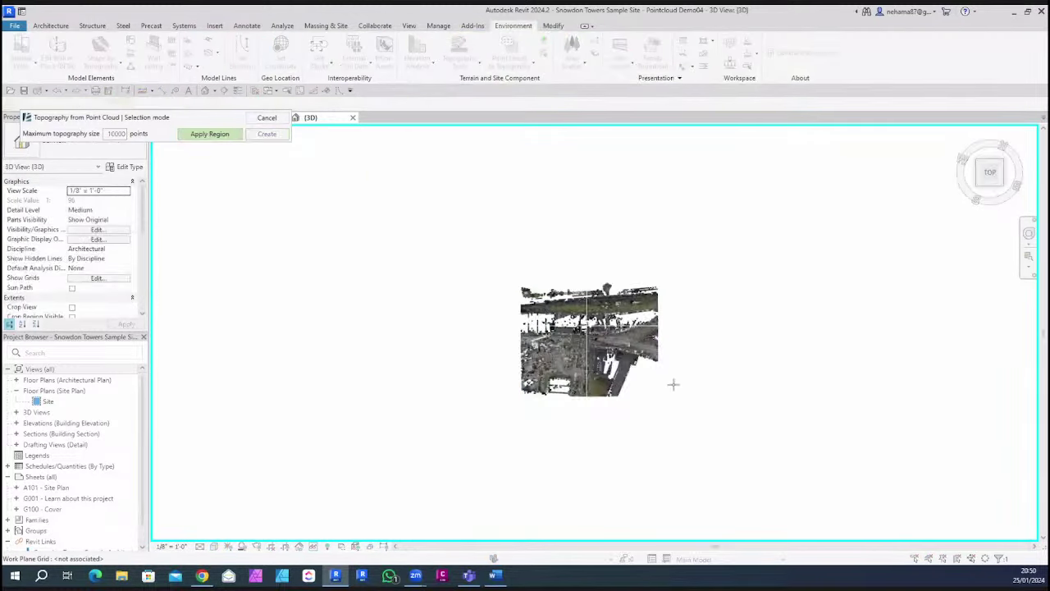
pyautogui.scroll(5, 629, 328)
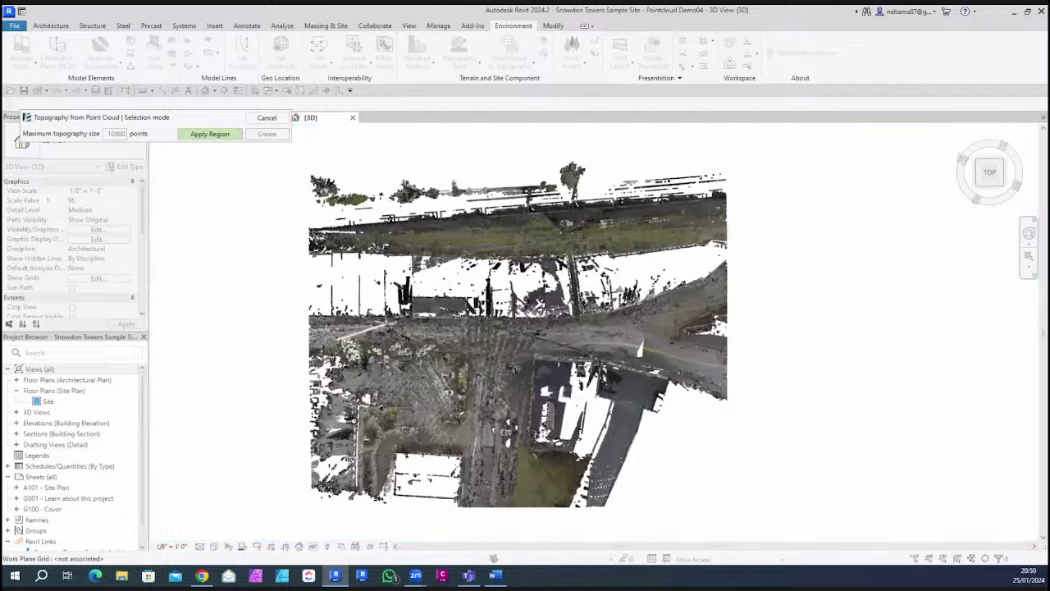
pyautogui.scroll(2, 590, 368)
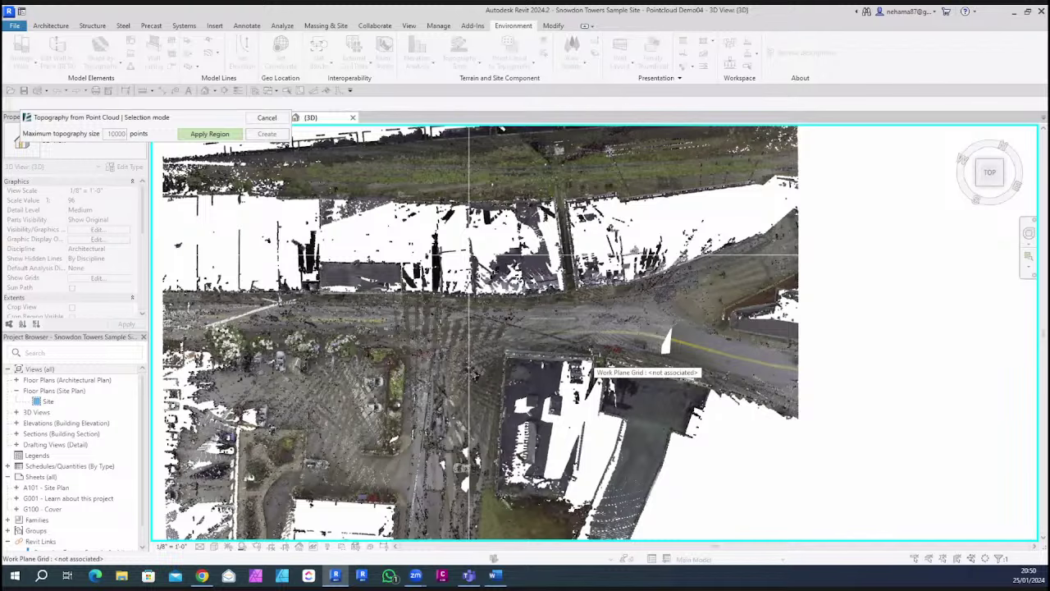
pyautogui.scroll(2, 484, 353)
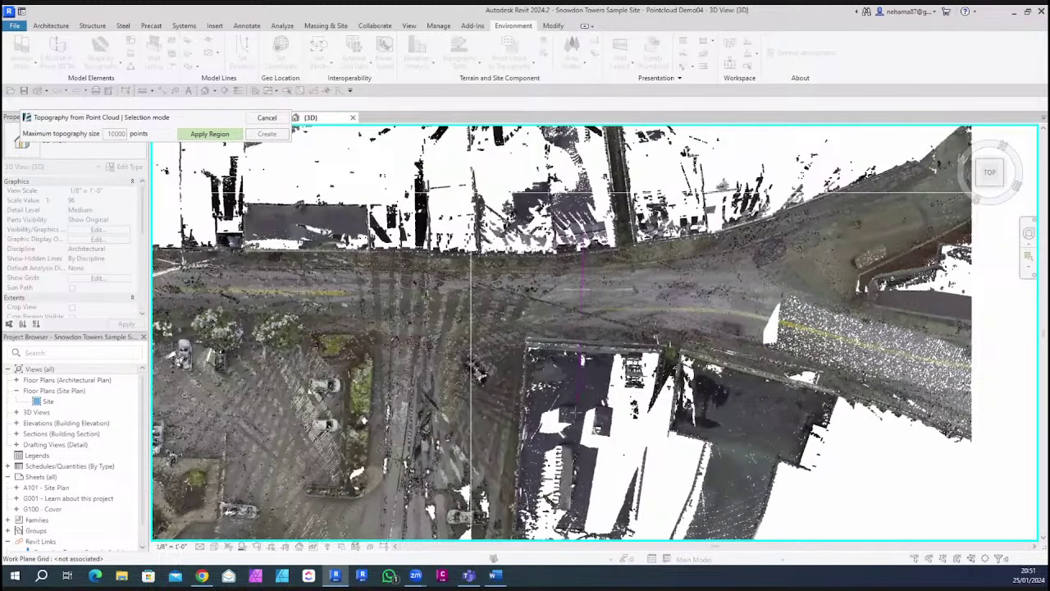
pyautogui.click(574, 410)
pyautogui.click(416, 399)
pyautogui.click(419, 220)
pyautogui.click(215, 136)
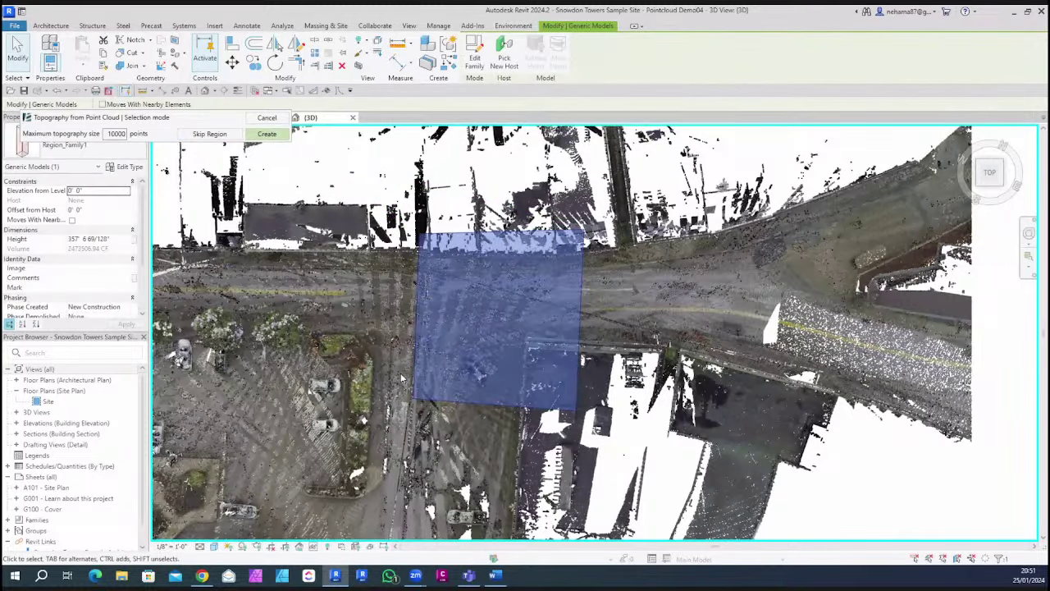
# Inspect the region box among the buildings from an oblique view, then bring up Generate Toposolid
pyautogui.keyDown('shift'); pyautogui.moveTo(404, 378); pyautogui.dragTo(433, 300, button='middle'); pyautogui.keyUp('shift')
pyautogui.scroll(5, 461, 369)
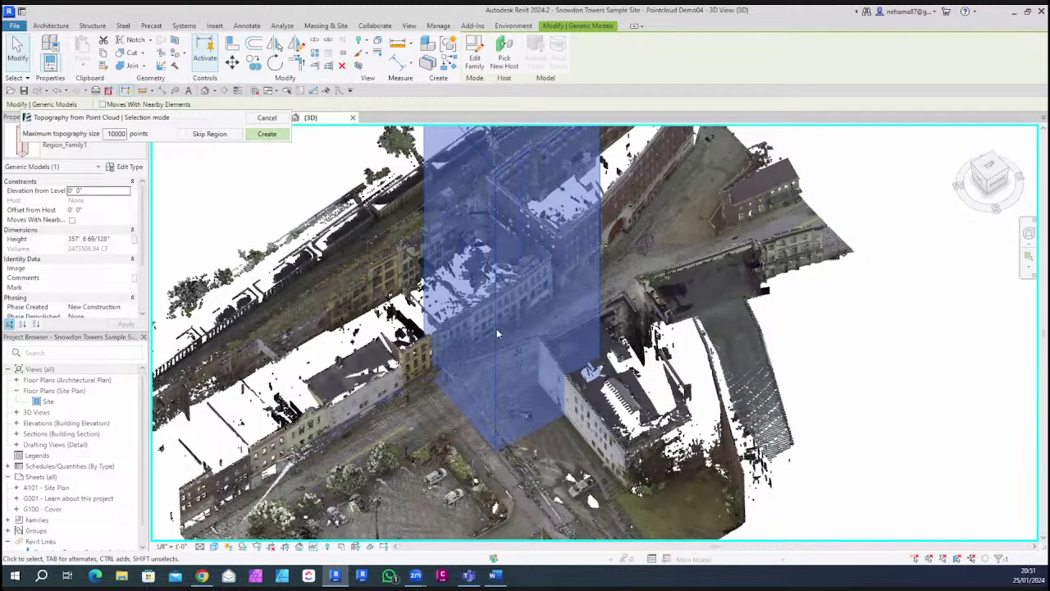
pyautogui.scroll(3, 484, 345)
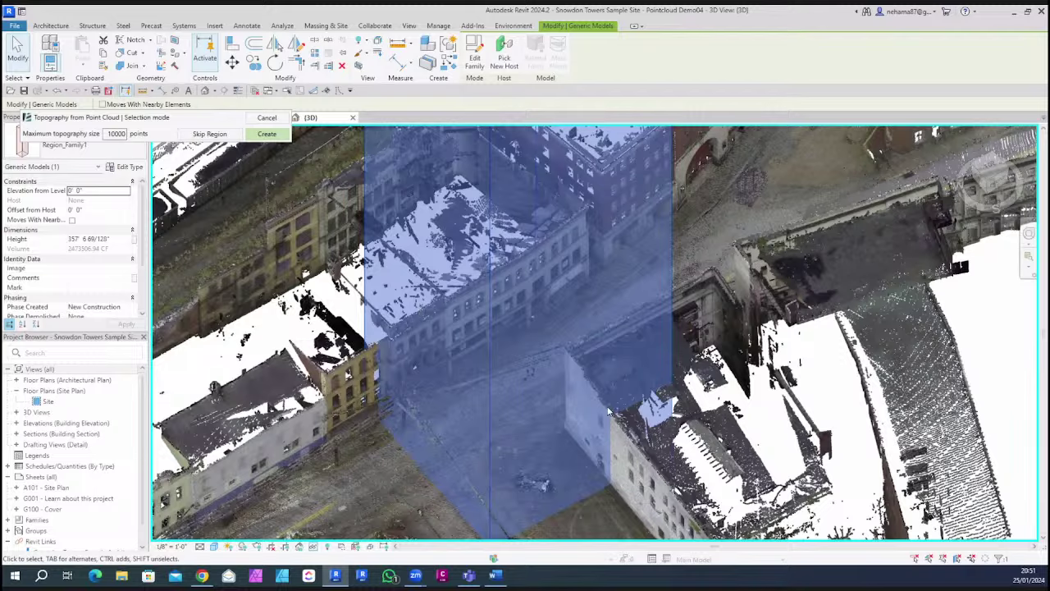
pyautogui.scroll(-3, 420, 310)
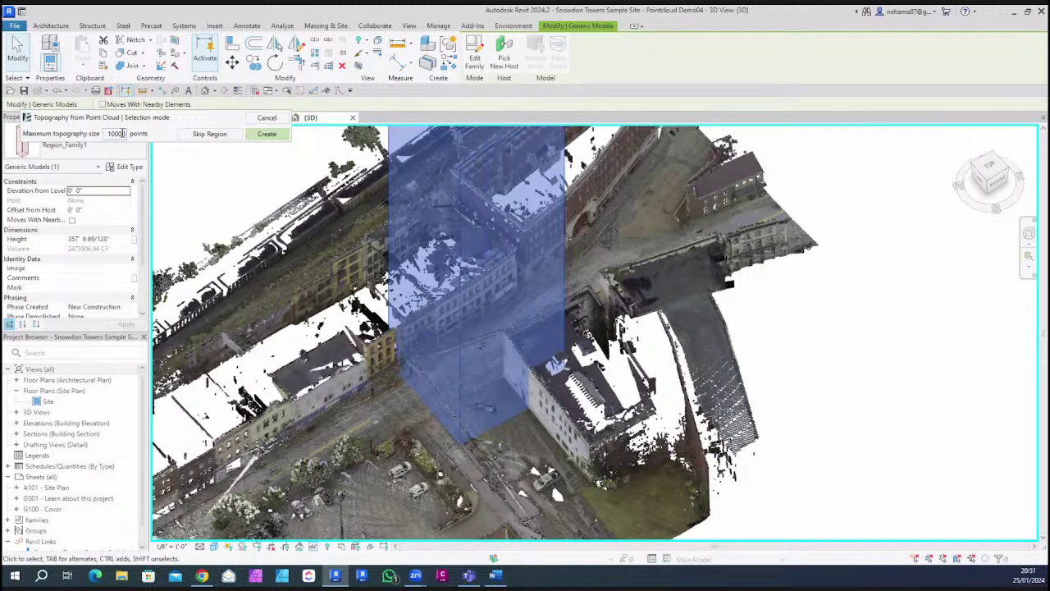
pyautogui.click(267, 134)
# Set the toposolid Family Type to Grassland and generate it from the region
pyautogui.click(185, 233)
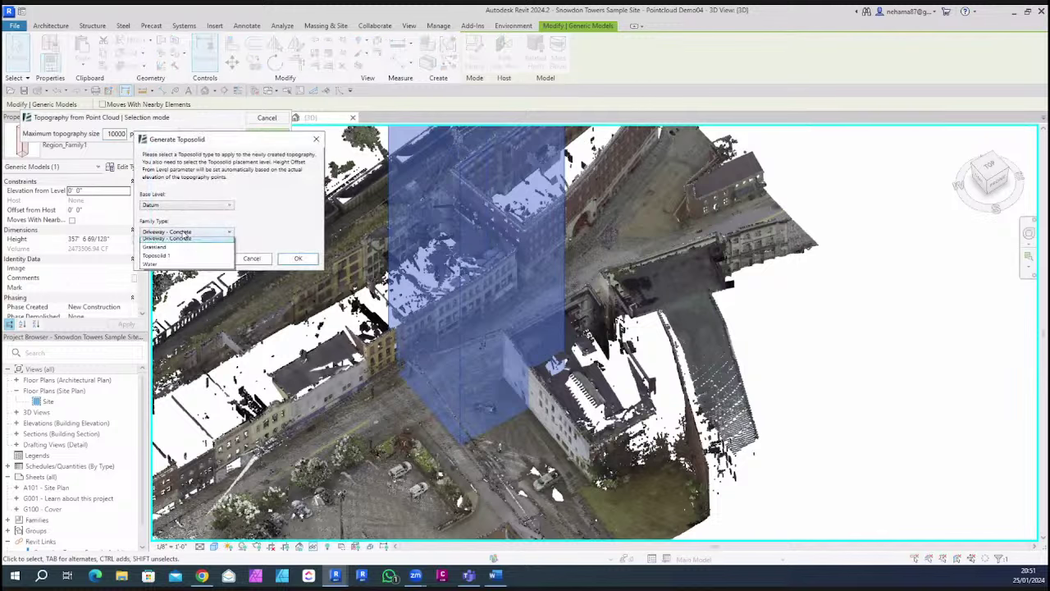
pyautogui.click(155, 250)
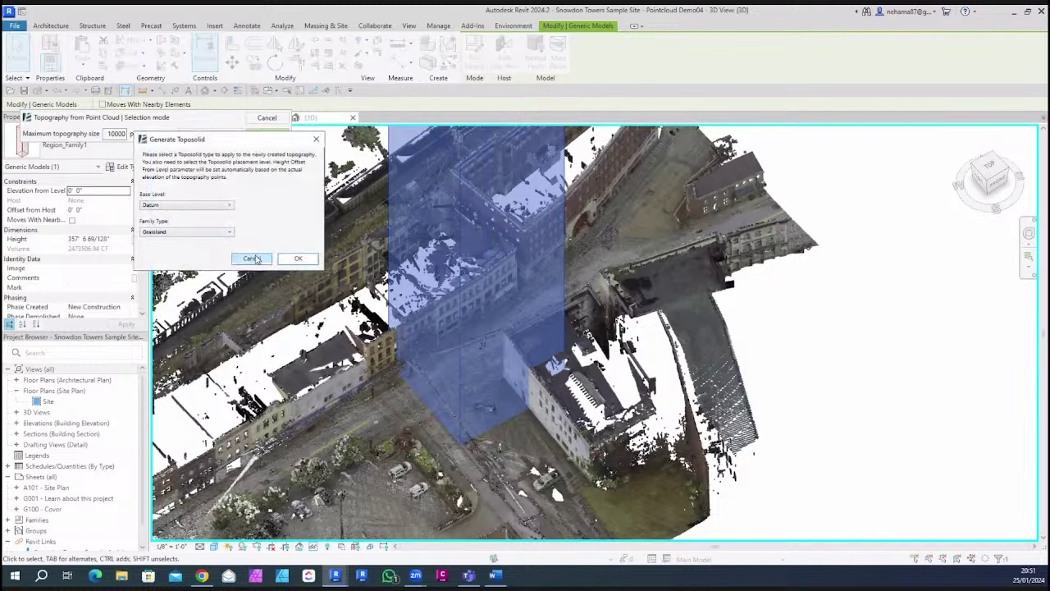
pyautogui.click(299, 259)
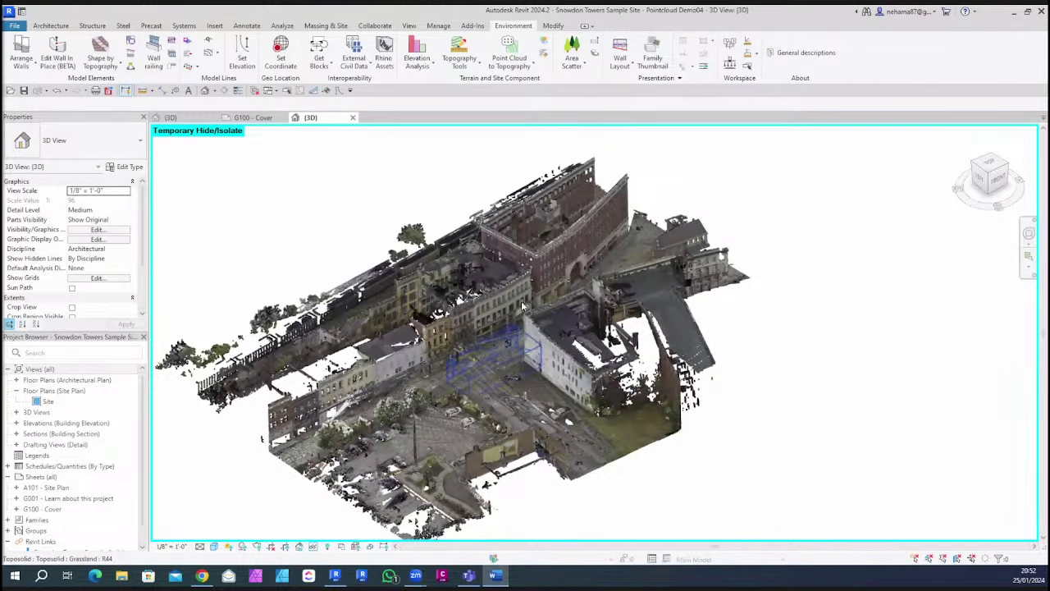
# Crop the 3D view to a section box around the selected Grassland toposolids
pyautogui.keyDown('shift'); pyautogui.moveTo(670, 504); pyautogui.dragTo(509, 415, button='middle'); pyautogui.keyUp('shift')
pyautogui.scroll(3, 492, 406)
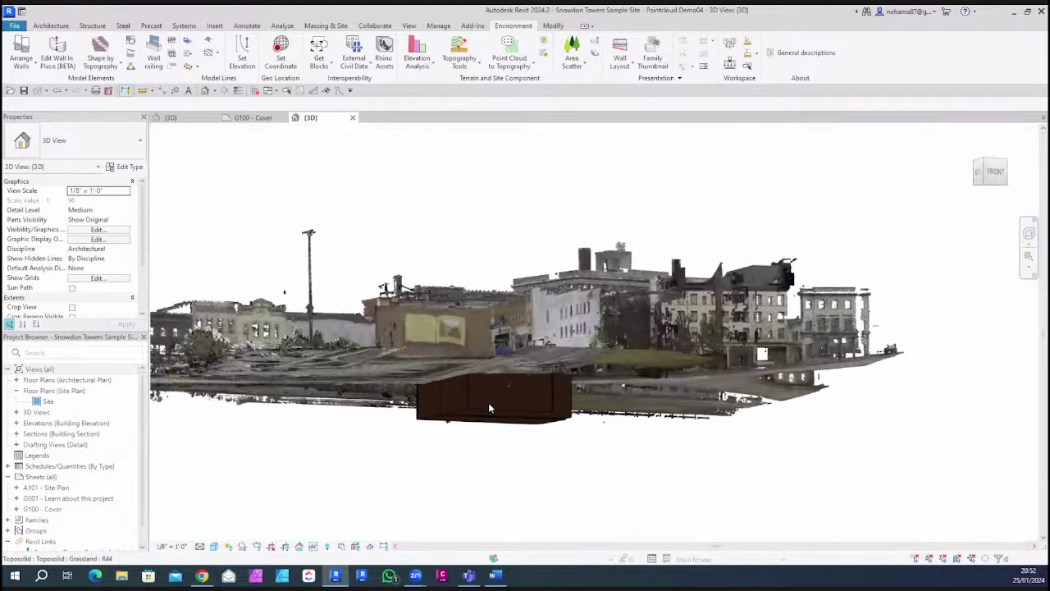
pyautogui.moveTo(362, 477); pyautogui.dragTo(563, 481)
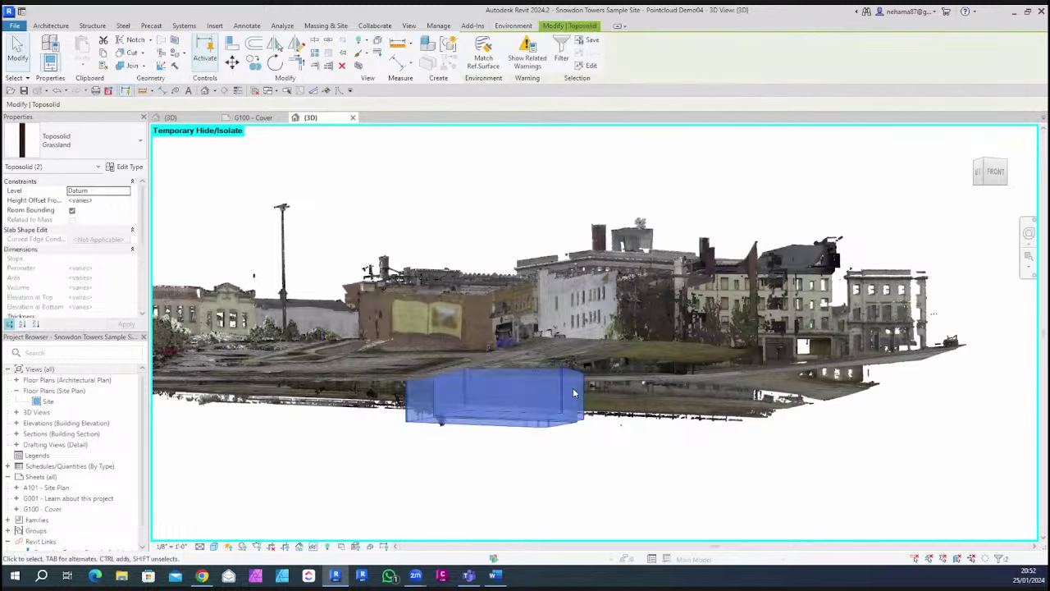
pyautogui.scroll(-4, 592, 371)
pyautogui.keyDown('shift'); pyautogui.moveTo(609, 435); pyautogui.dragTo(639, 484, button='middle'); pyautogui.keyUp('shift')
pyautogui.press('h')
pyautogui.press('h')
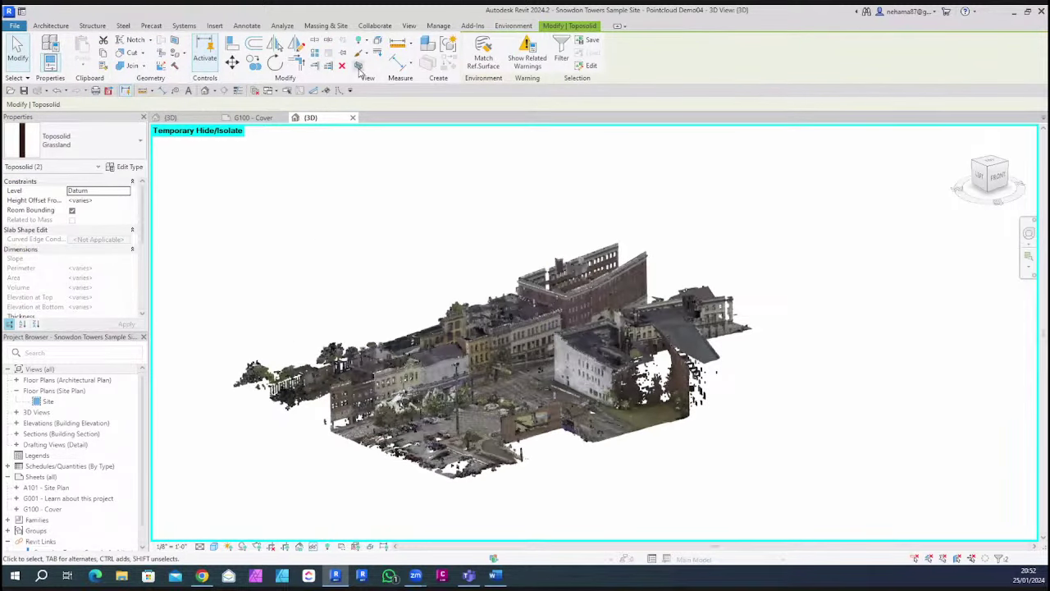
pyautogui.click(359, 66)
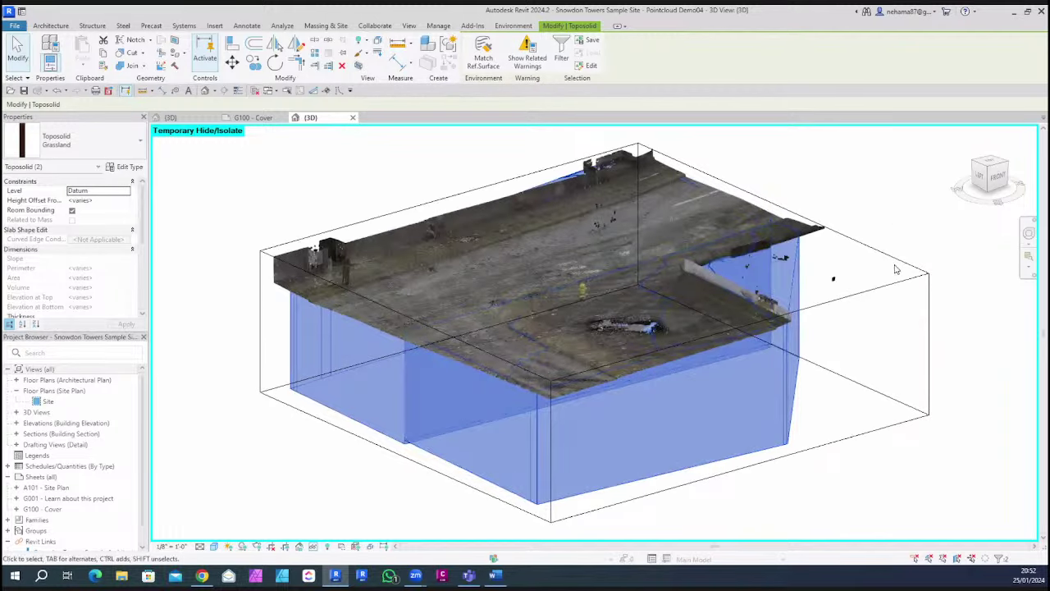
# Pull the section box's left side inward, check the terrain edge, and select the Grassland toposolid
pyautogui.click(558, 170)
pyautogui.click(596, 263)
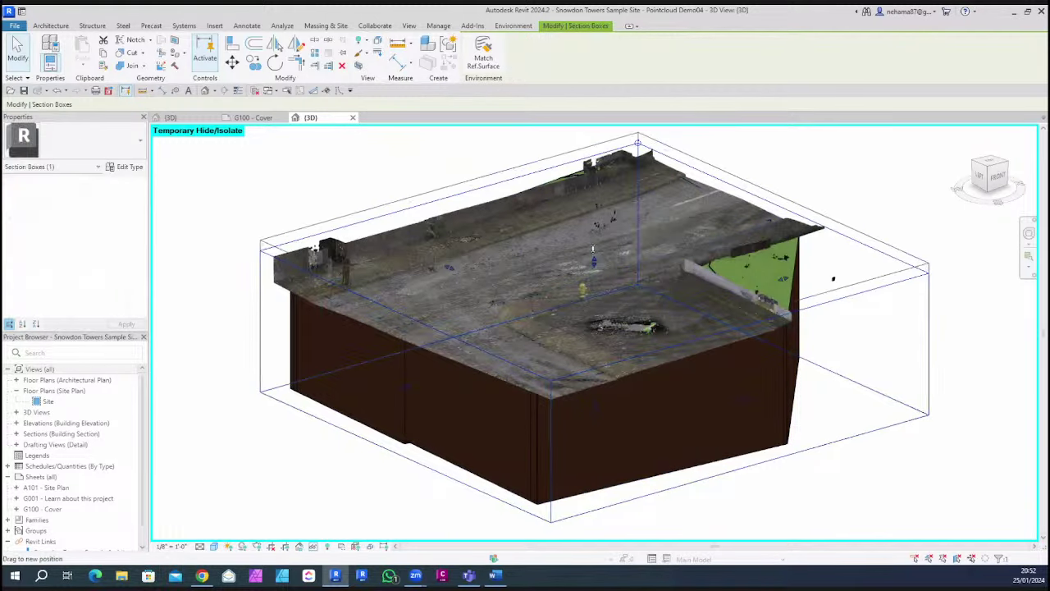
pyautogui.keyDown('shift'); pyautogui.moveTo(676, 290); pyautogui.dragTo(678, 199, button='middle'); pyautogui.keyUp('shift')
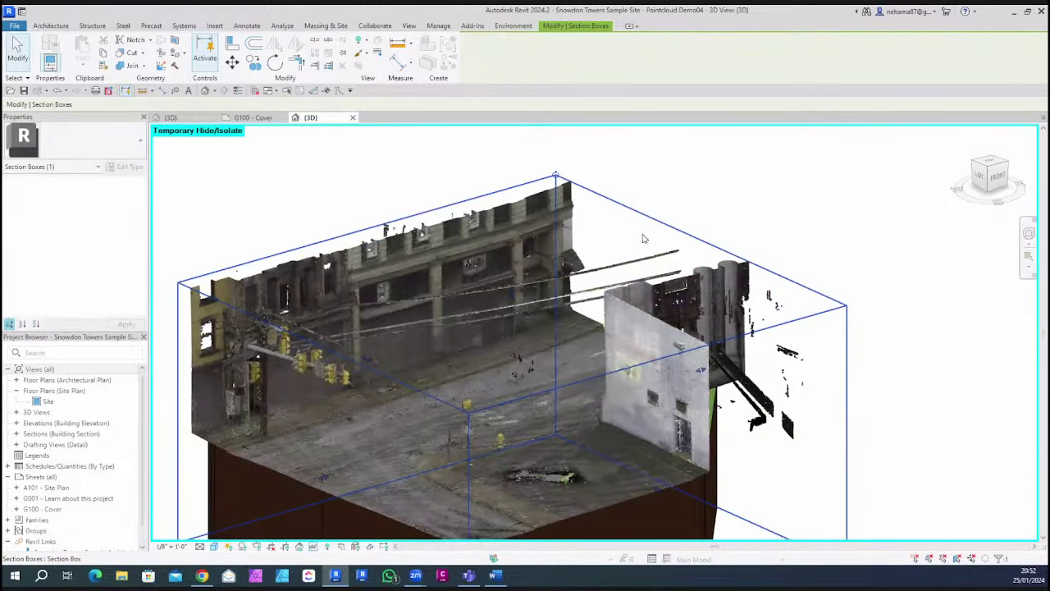
pyautogui.moveTo(353, 461); pyautogui.dragTo(385, 444)
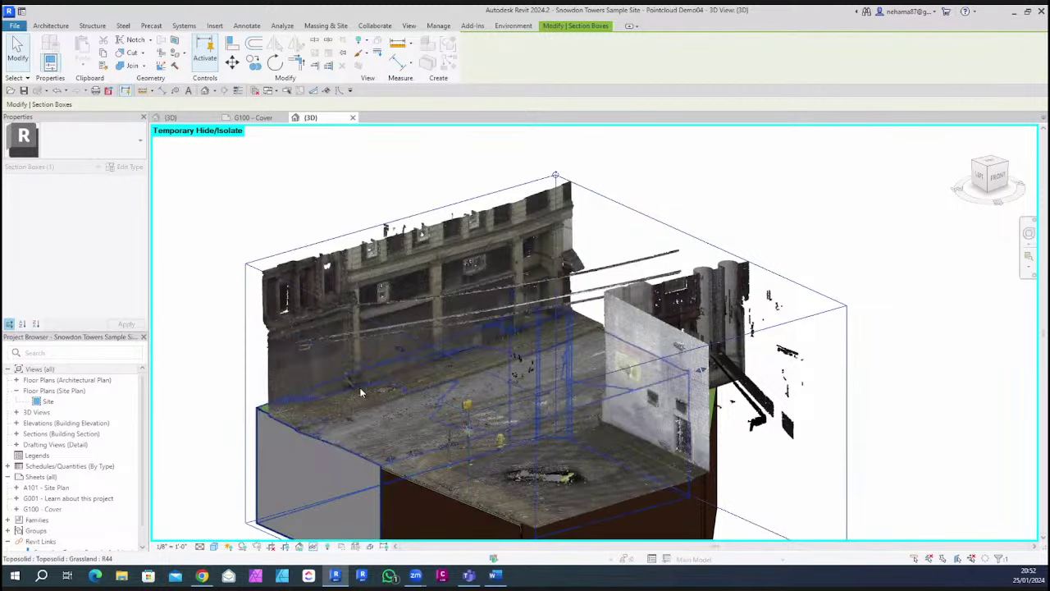
pyautogui.scroll(-2, 291, 312)
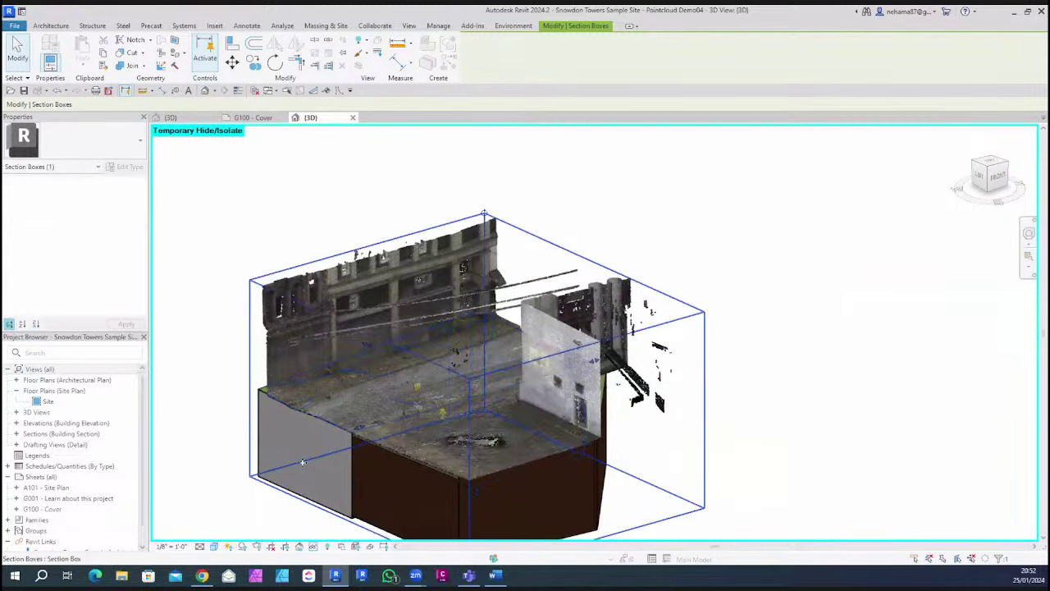
pyautogui.keyDown('shift'); pyautogui.moveTo(345, 476); pyautogui.dragTo(356, 464, button='middle'); pyautogui.keyUp('shift')
pyautogui.scroll(5, 325, 447)
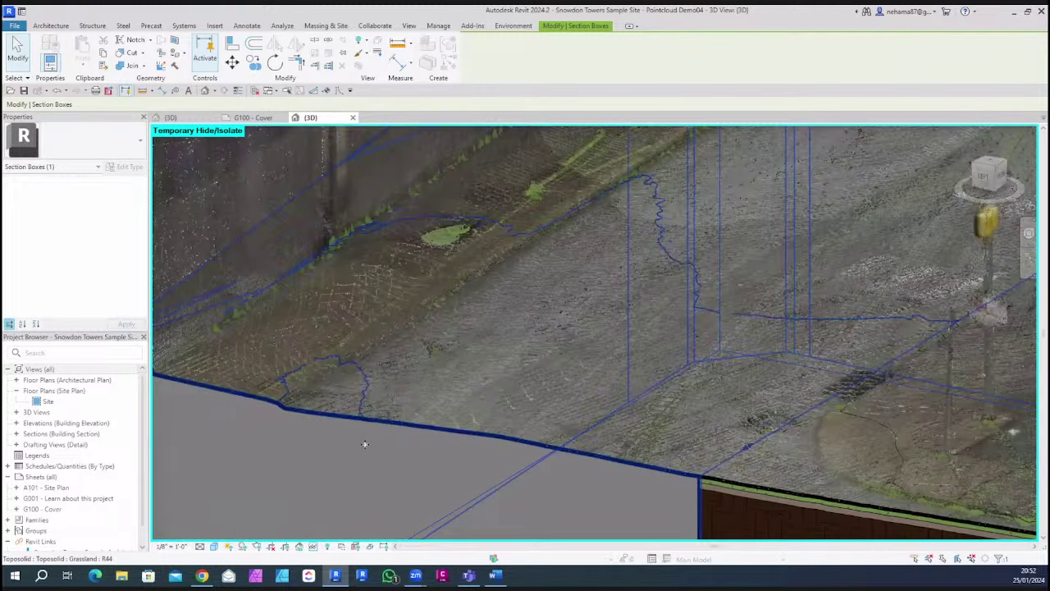
pyautogui.scroll(-2, 391, 451)
pyautogui.moveTo(391, 450); pyautogui.dragTo(421, 452, button='middle')
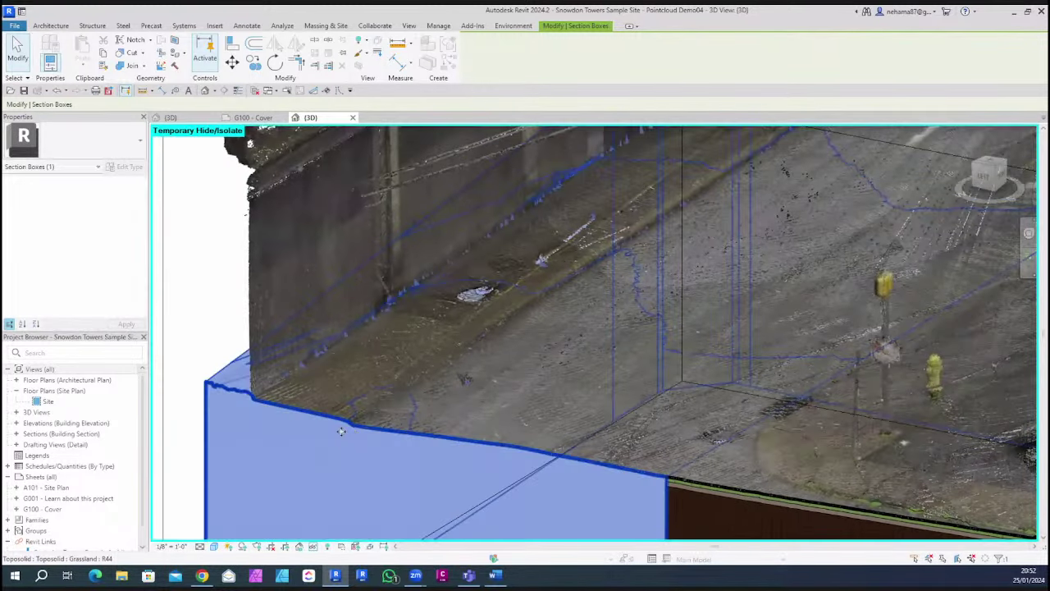
pyautogui.scroll(4, 345, 433)
pyautogui.click(249, 374)
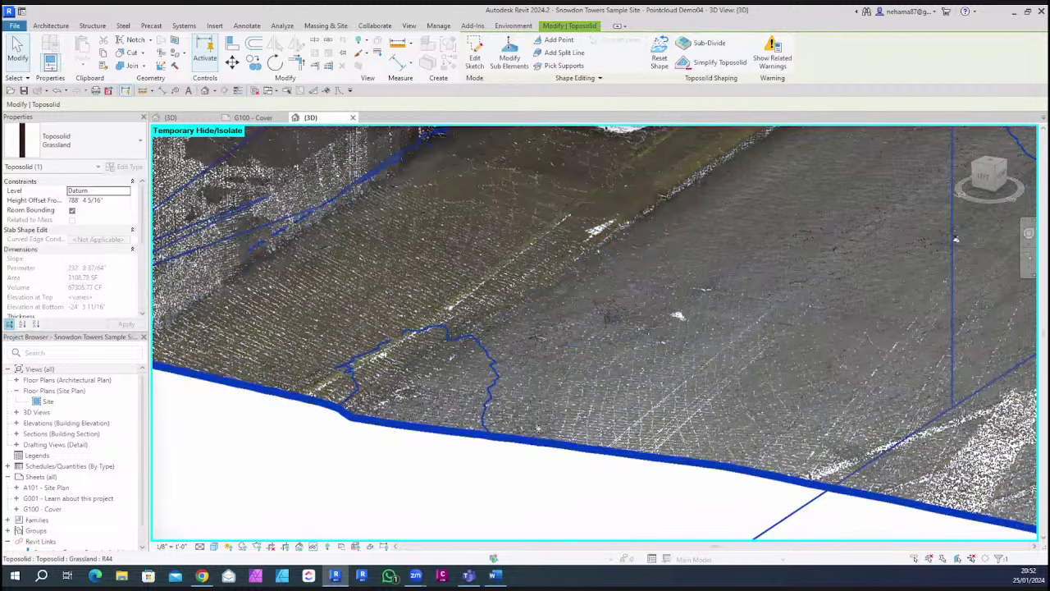
pyautogui.keyDown('shift'); pyautogui.moveTo(956, 238); pyautogui.dragTo(751, 427, button='middle'); pyautogui.keyUp('shift')
pyautogui.scroll(-1, 751, 427)
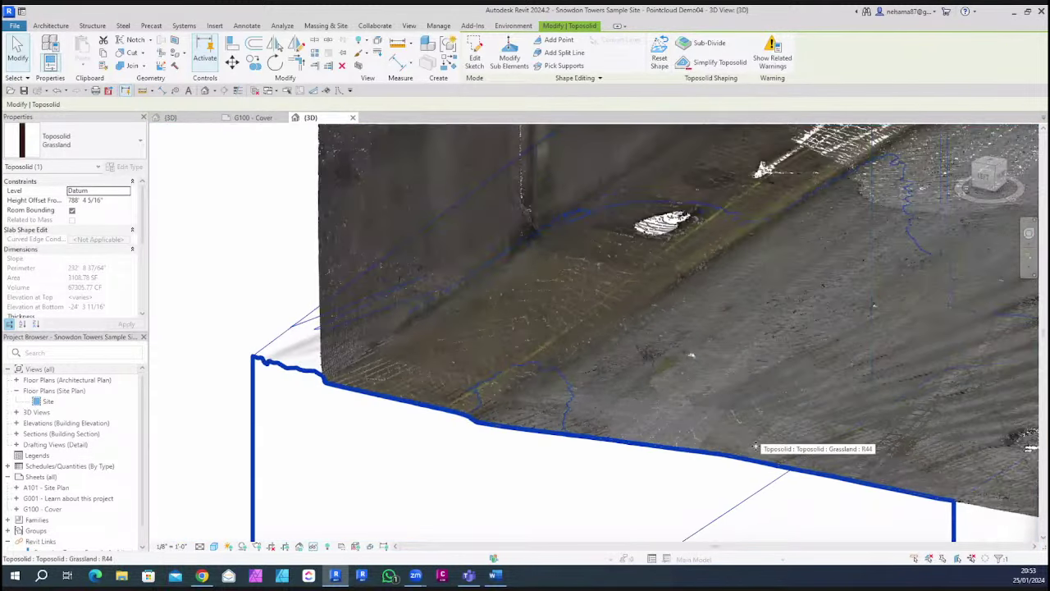
pyautogui.press('h')
pyautogui.press('i')
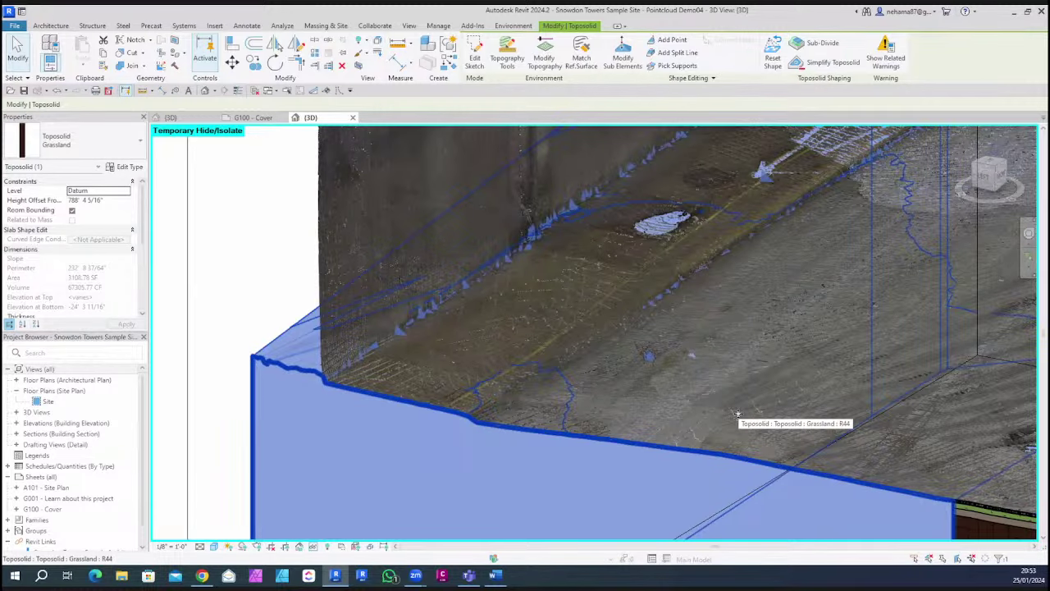
pyautogui.moveTo(583, 476); pyautogui.dragTo(387, 417, button='middle')
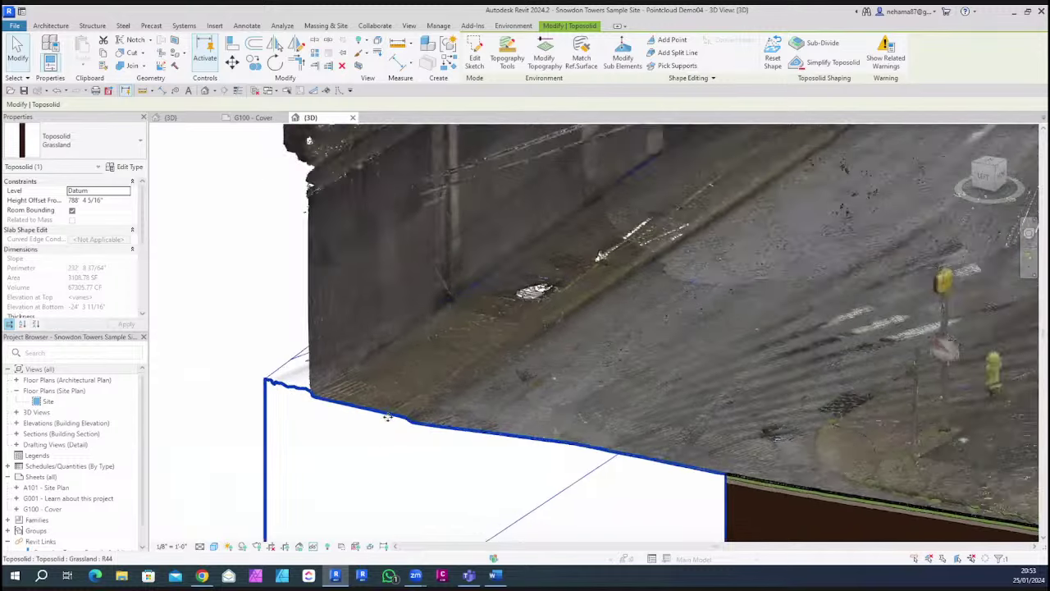
pyautogui.scroll(4, 394, 423)
pyautogui.press('h')
pyautogui.press('i')
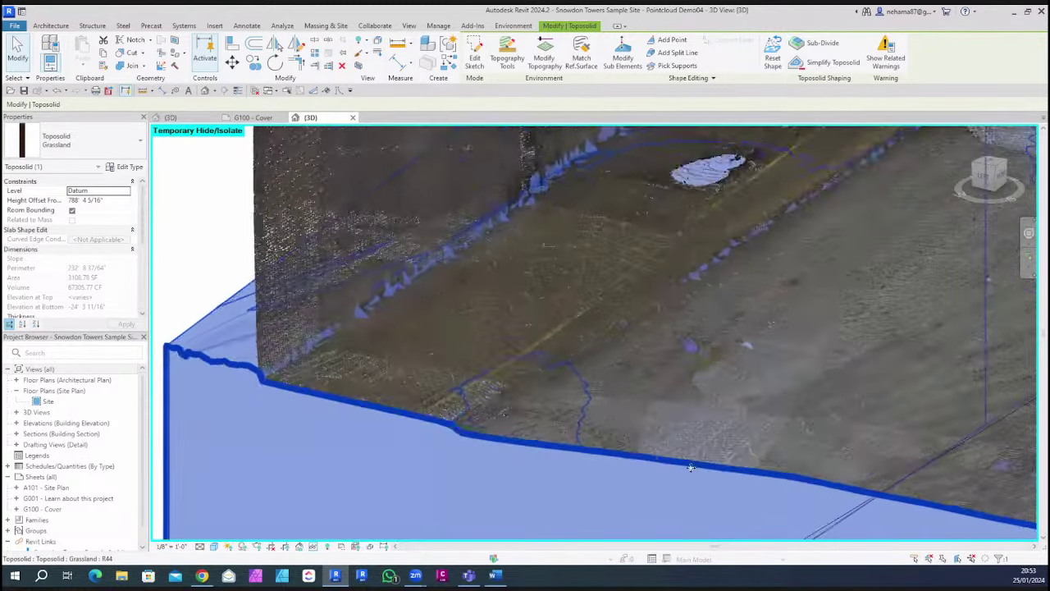
pyautogui.keyDown('shift'); pyautogui.moveTo(691, 468); pyautogui.dragTo(451, 399, button='middle'); pyautogui.keyUp('shift')
pyautogui.press('h')
pyautogui.press('r')
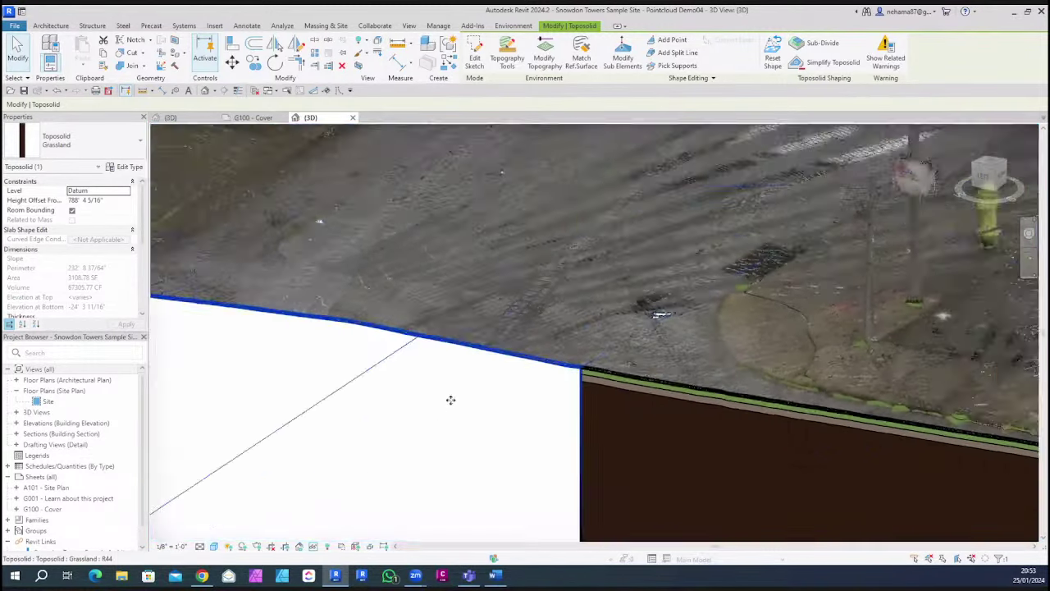
pyautogui.scroll(-5, 450, 399)
pyautogui.press('Escape')
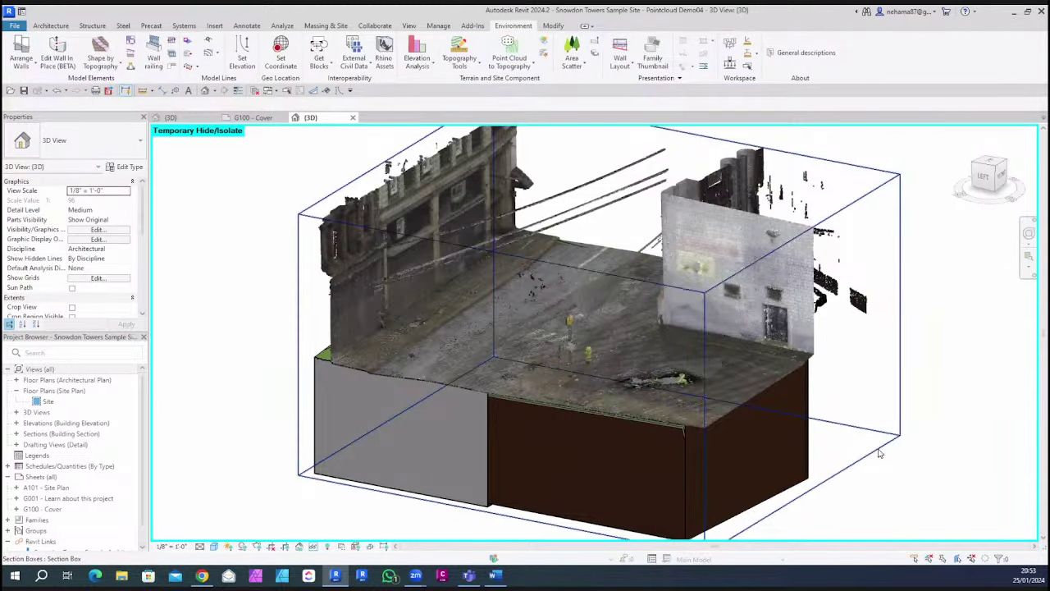
pyautogui.click(876, 451)
pyautogui.keyDown('shift'); pyautogui.moveTo(956, 356); pyautogui.dragTo(613, 438, button='middle'); pyautogui.keyUp('shift')
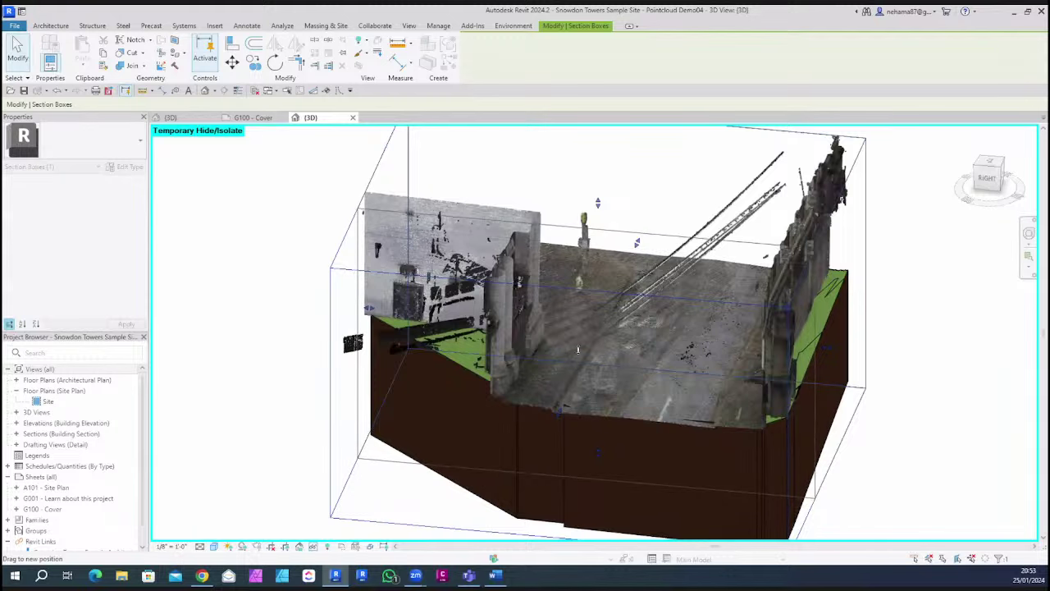
pyautogui.keyDown('shift'); pyautogui.moveTo(739, 454); pyautogui.dragTo(718, 381, button='middle'); pyautogui.keyUp('shift')
pyautogui.scroll(8, 717, 382)
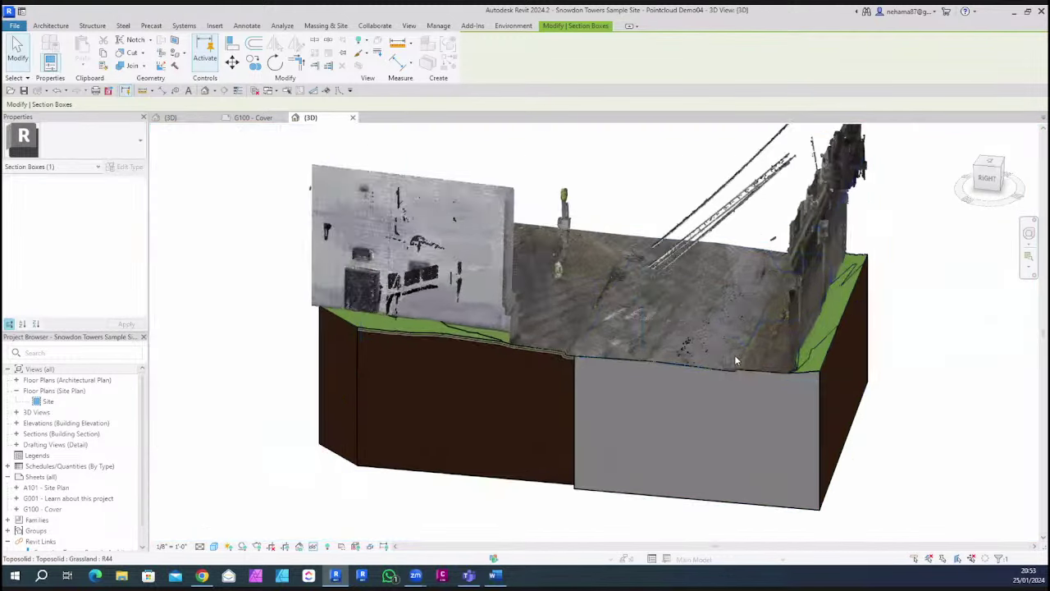
pyautogui.scroll(1, 730, 380)
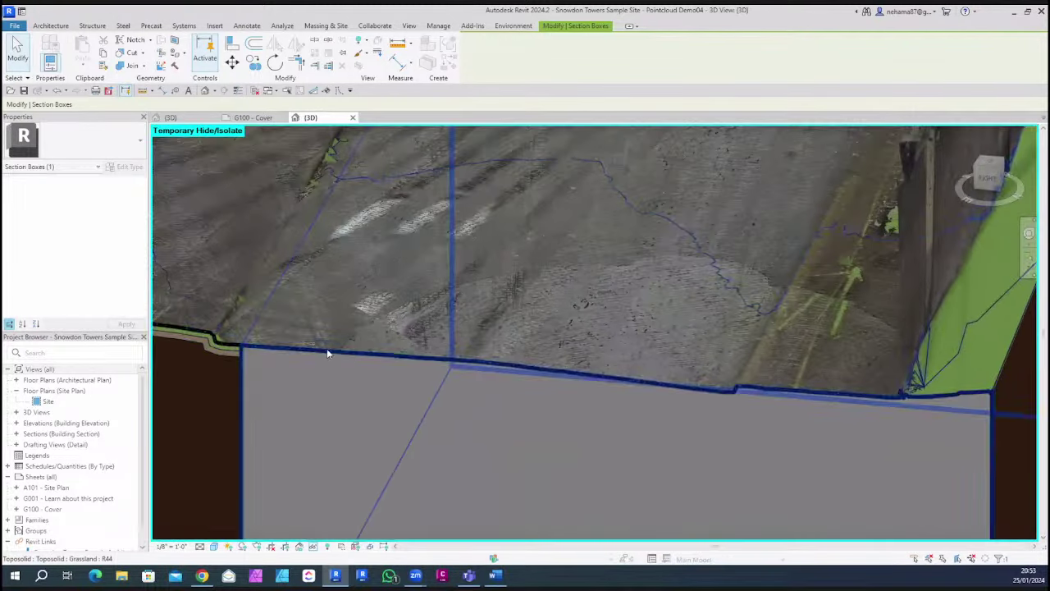
pyautogui.keyDown('shift'); pyautogui.moveTo(842, 413); pyautogui.dragTo(754, 474, button='middle'); pyautogui.keyUp('shift')
pyautogui.scroll(-4, 753, 476)
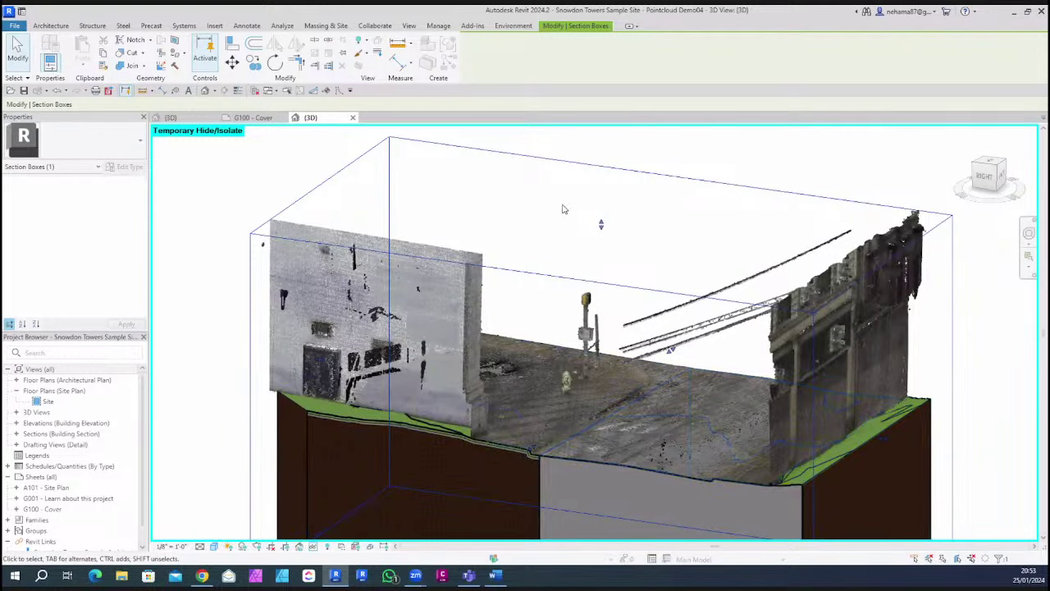
pyautogui.click(686, 237)
pyautogui.scroll(-3, 760, 362)
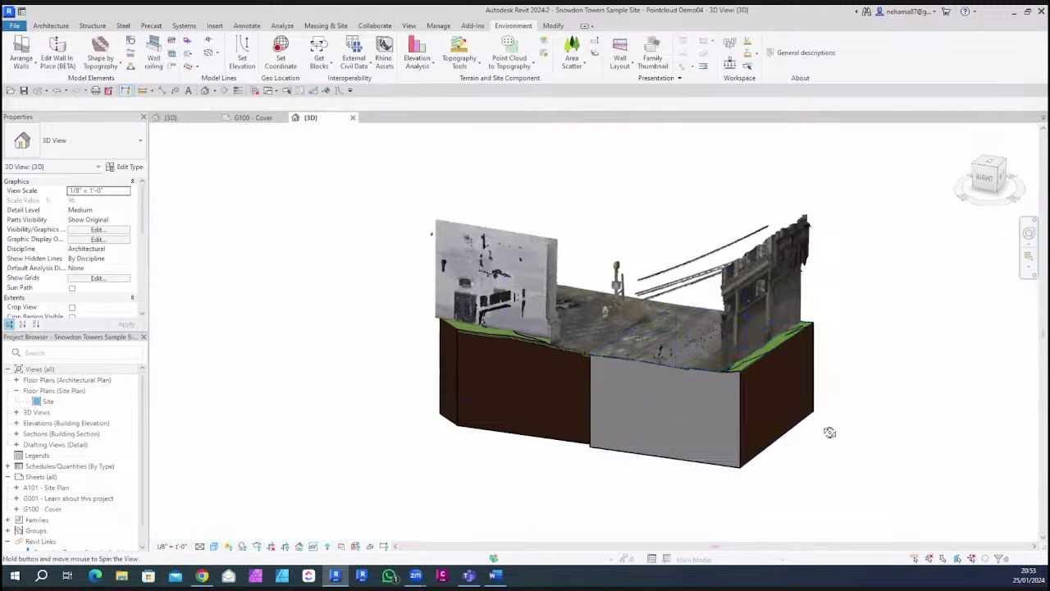
# Orbit the model back to the other side and close the 3D view
pyautogui.keyDown('shift'); pyautogui.moveTo(829, 431); pyautogui.dragTo(453, 379, button='middle'); pyautogui.keyUp('shift')
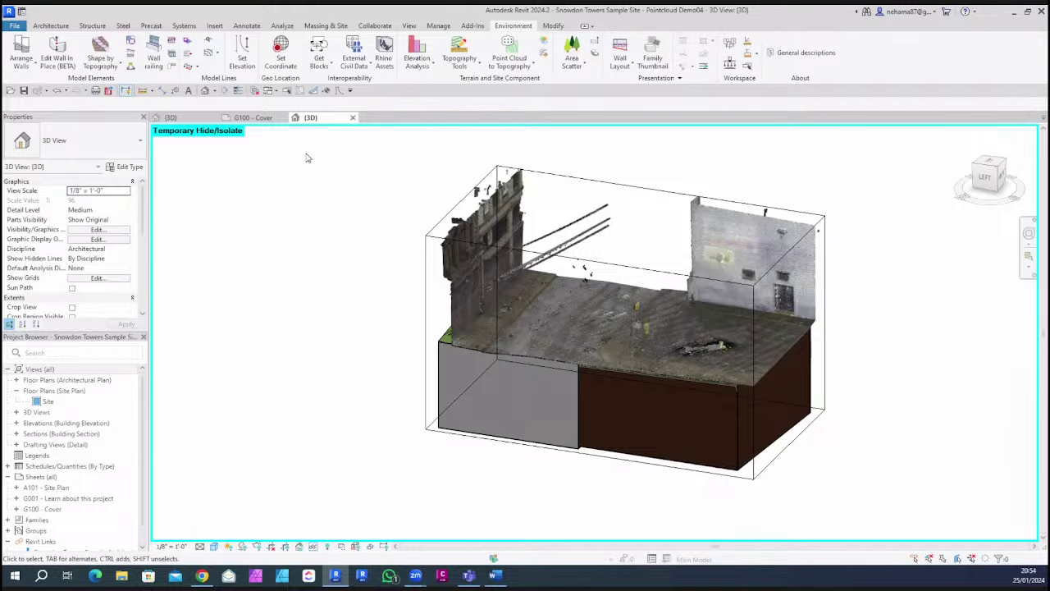
pyautogui.click(354, 119)
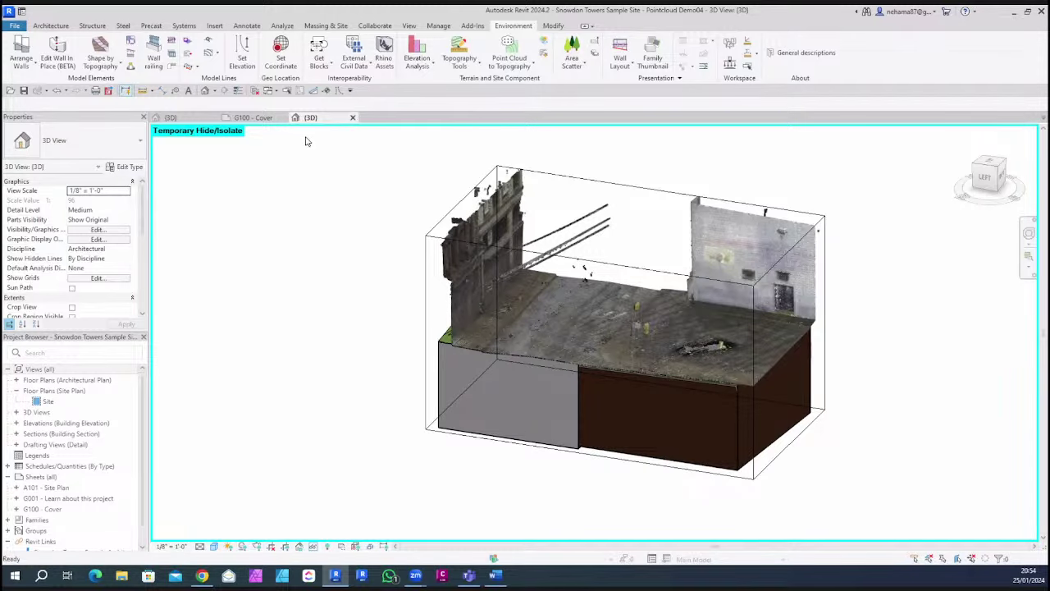
# Close the G100 - Cover sheet without saving, then orbit the WEBINAR demo 02.01 landscape view
pyautogui.click(282, 118)
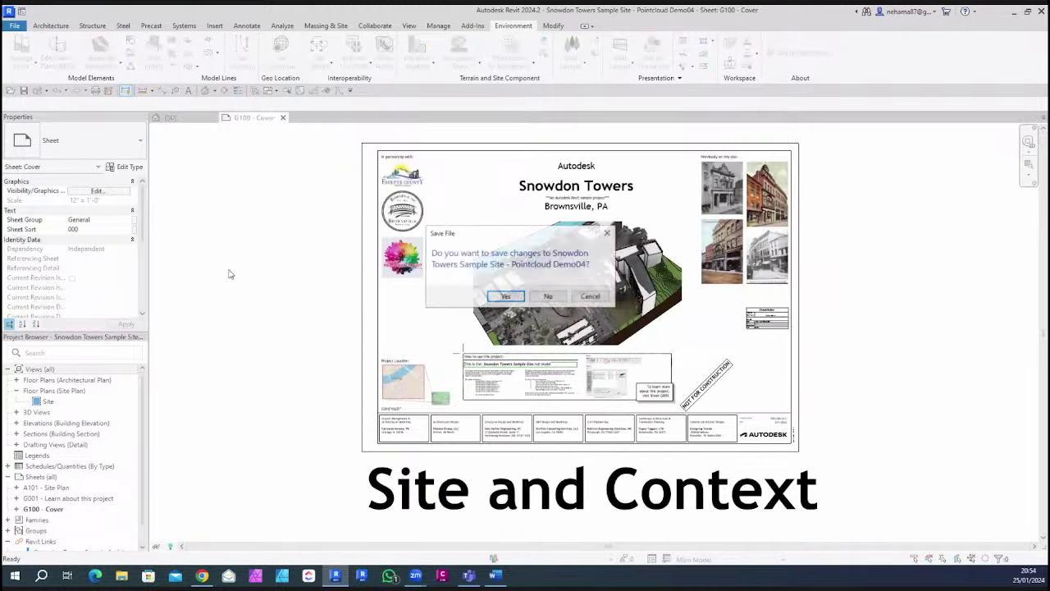
pyautogui.click(541, 300)
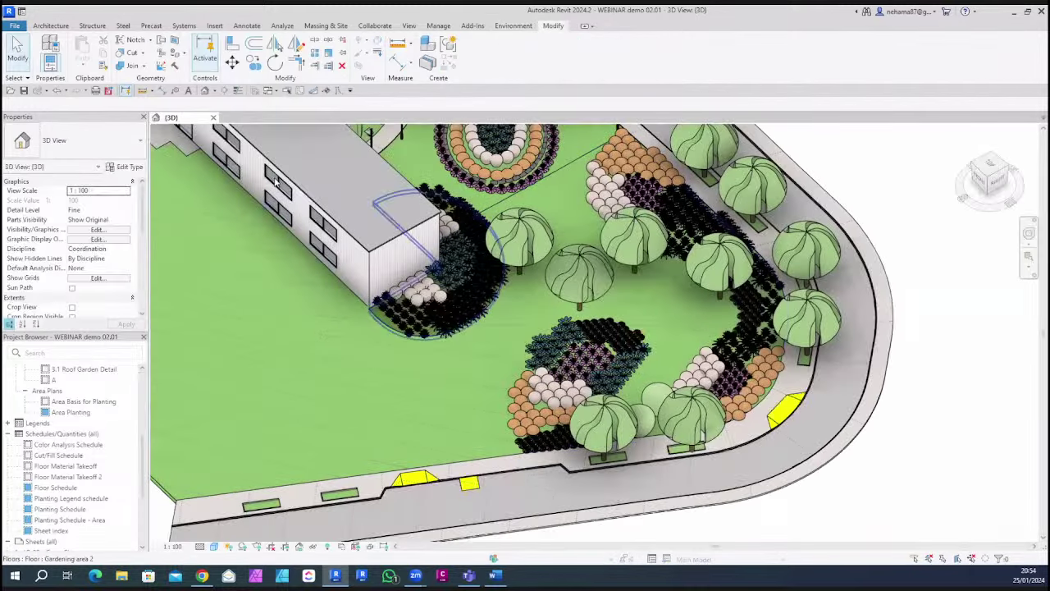
pyautogui.keyDown('shift'); pyautogui.moveTo(486, 323); pyautogui.dragTo(607, 384, button='middle'); pyautogui.keyUp('shift')
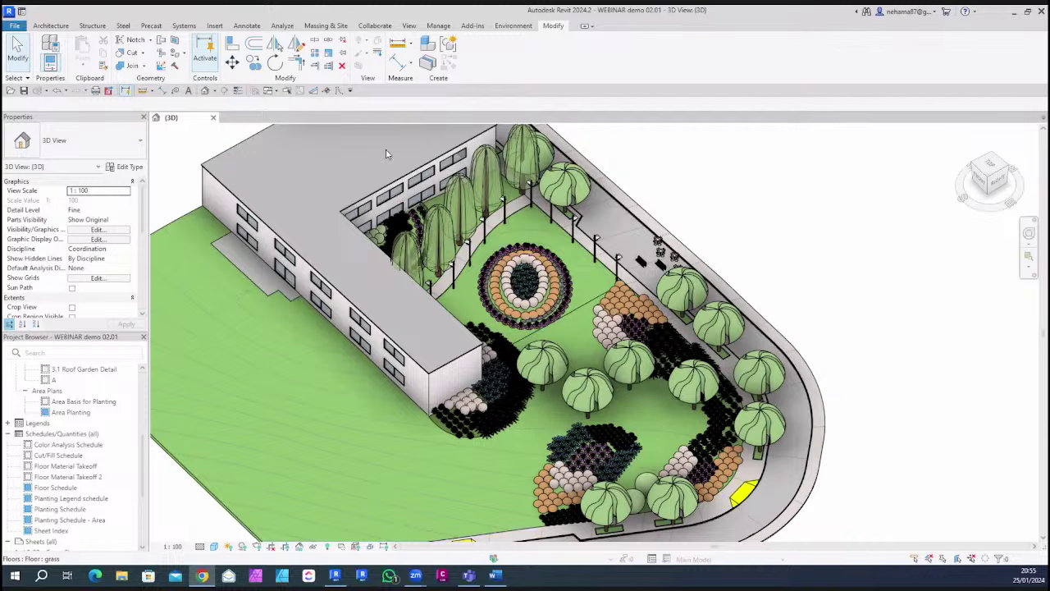
pyautogui.click(743, 248)
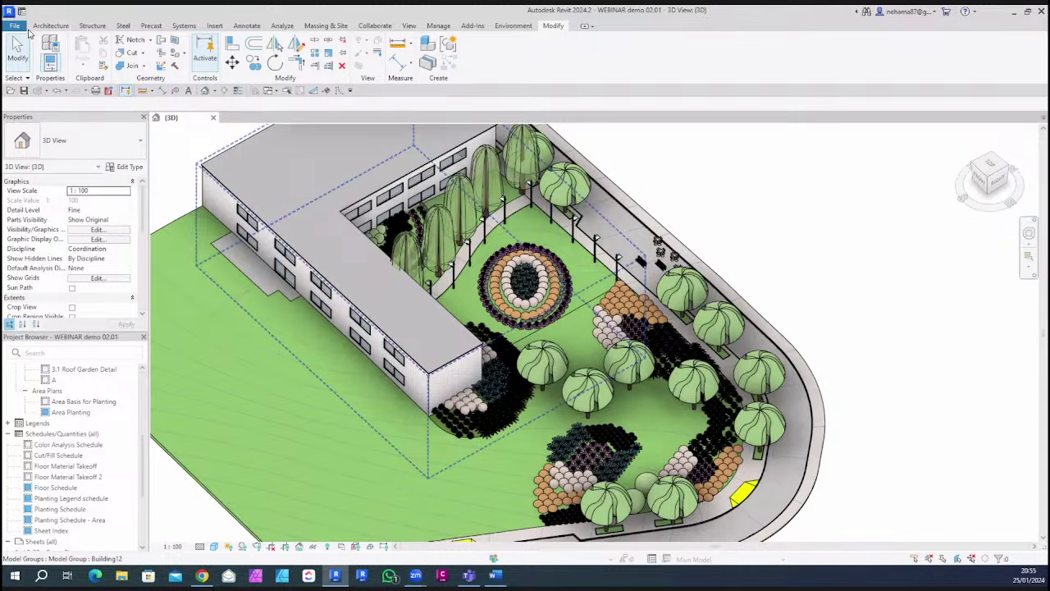
# Choose Webinar Demo_Excavation 05.rvt in the File > Open dialog
pyautogui.click(15, 26)
pyautogui.click(45, 96)
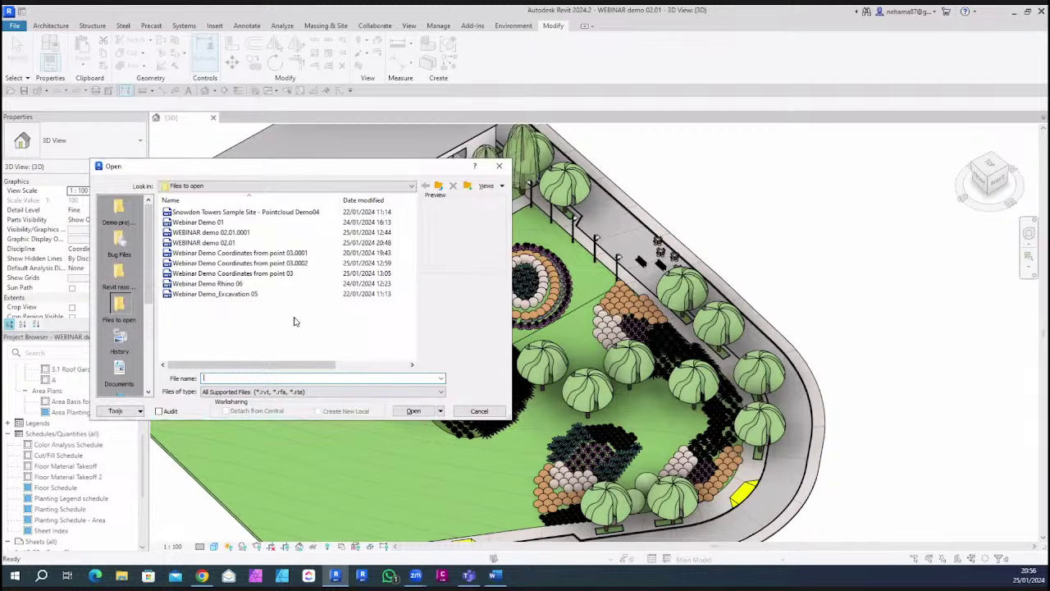
pyautogui.click(238, 294)
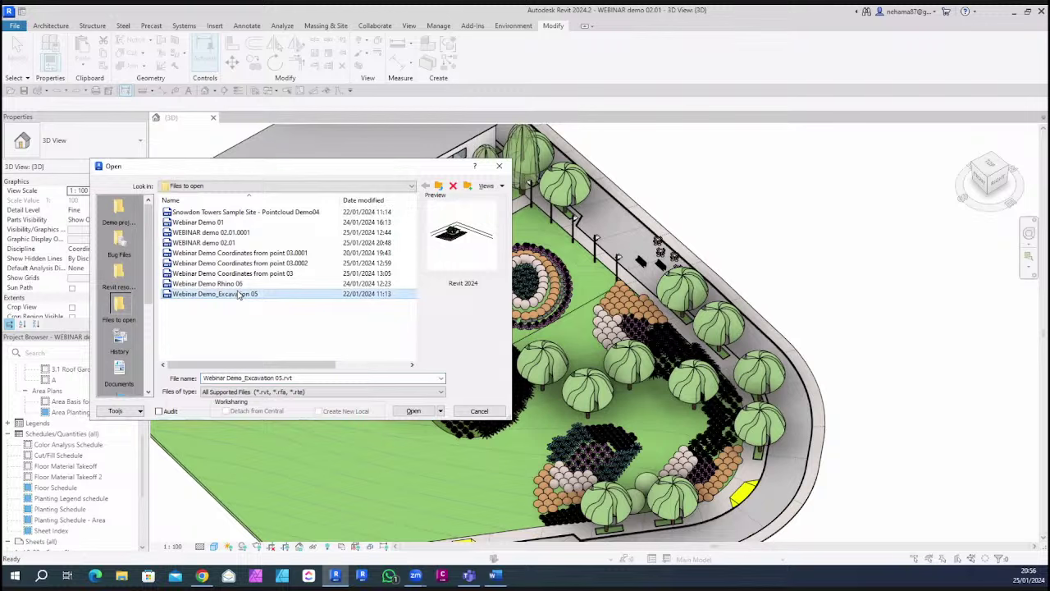
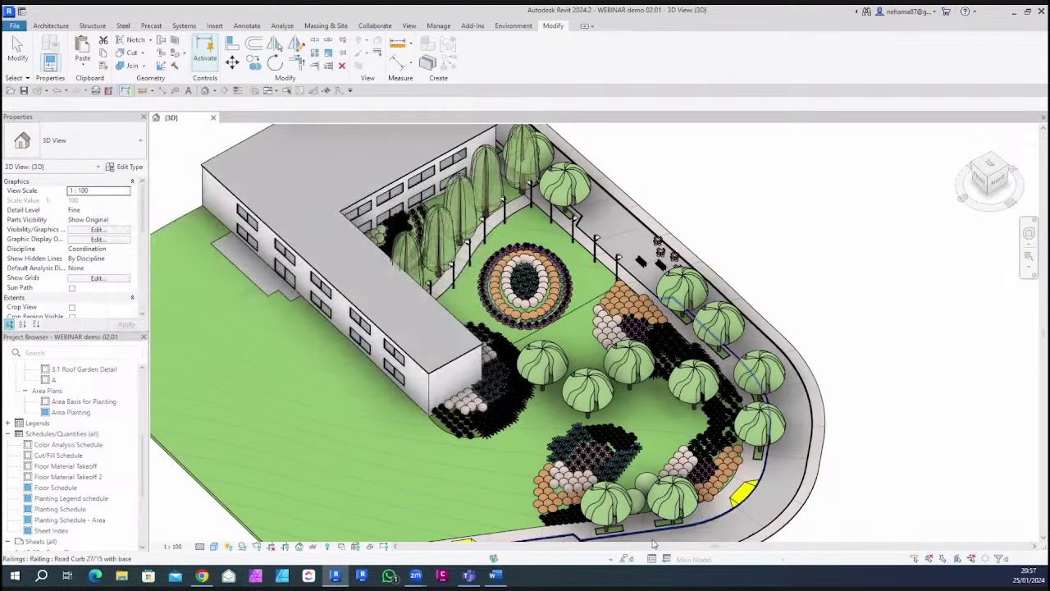
# Zoom to the road and select the Road Curb 27/15 railing, then show the Environment tools
pyautogui.scroll(8, 692, 495)
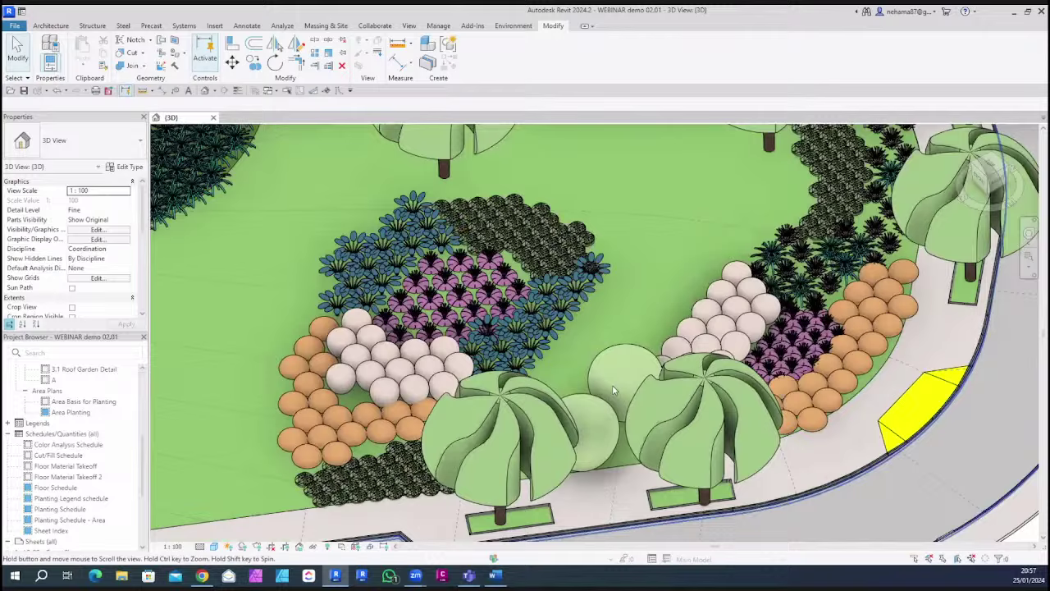
pyautogui.moveTo(614, 391); pyautogui.dragTo(680, 271, button='middle')
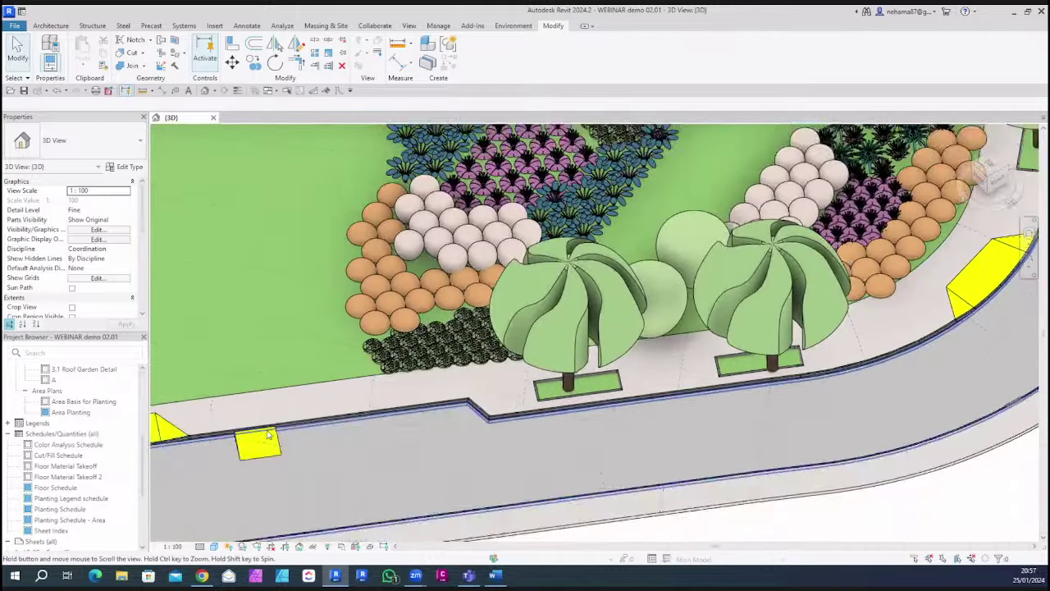
pyautogui.scroll(3, 420, 406)
pyautogui.scroll(5, 421, 406)
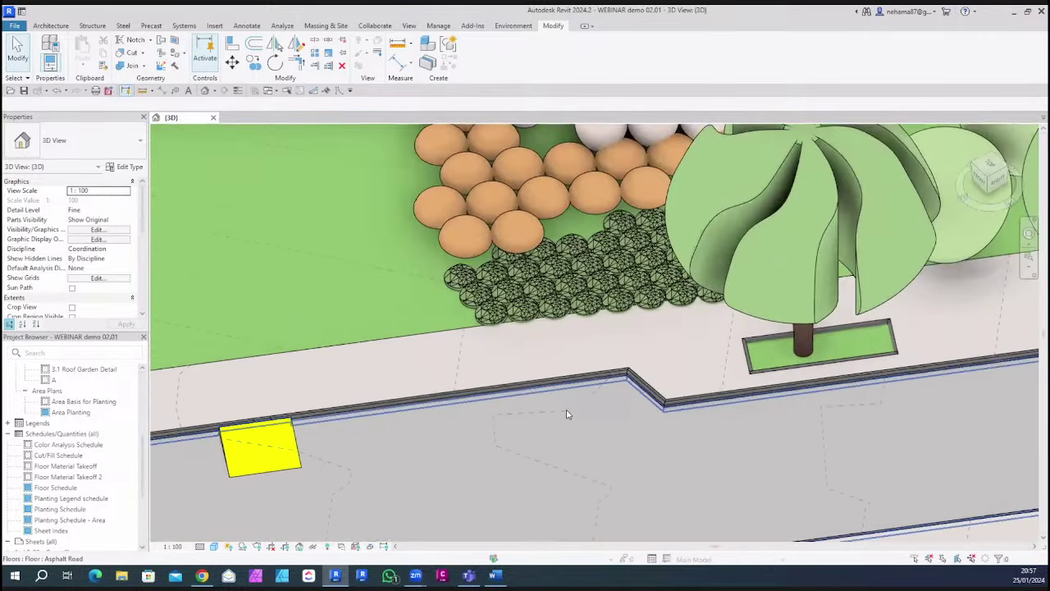
pyautogui.click(393, 454)
pyautogui.scroll(1, 393, 458)
pyautogui.scroll(-3, 393, 459)
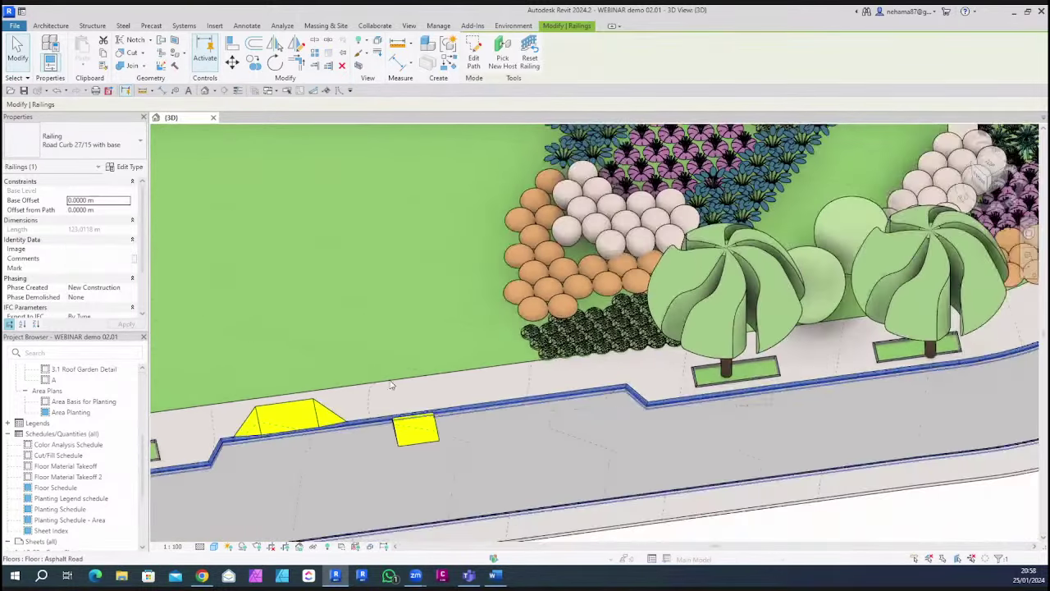
pyautogui.click(524, 26)
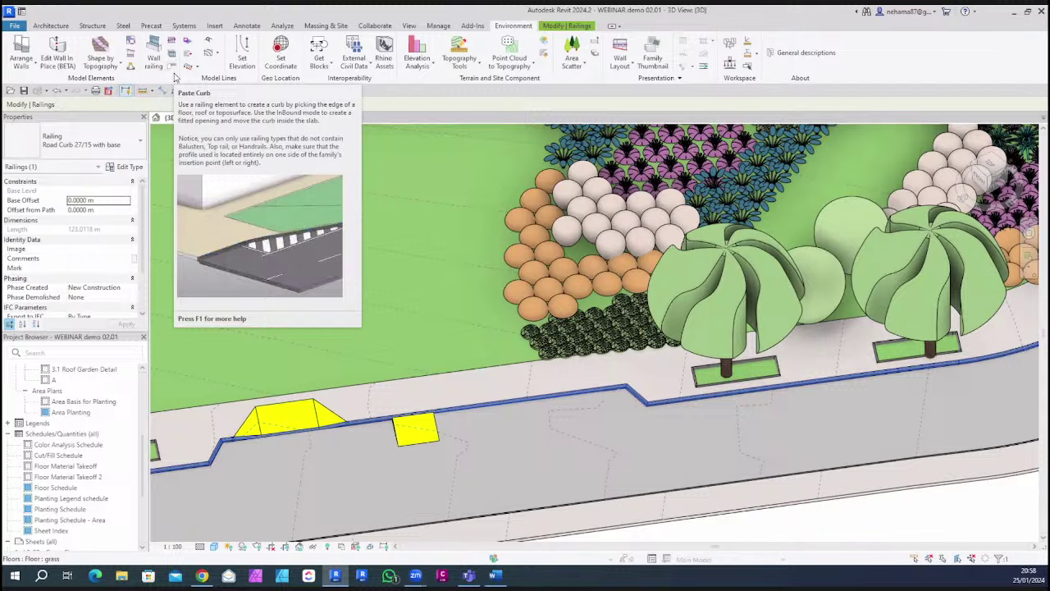
# Open the Webinar Demo_Excavation 05 project from the File menu
pyautogui.click(18, 26)
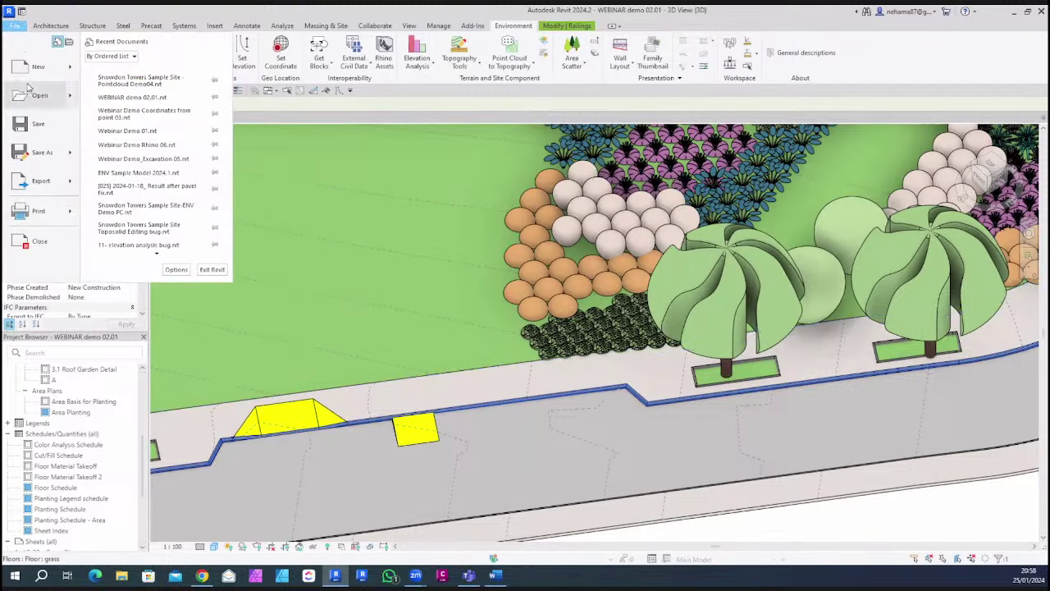
pyautogui.press('Escape')
pyautogui.click(124, 91)
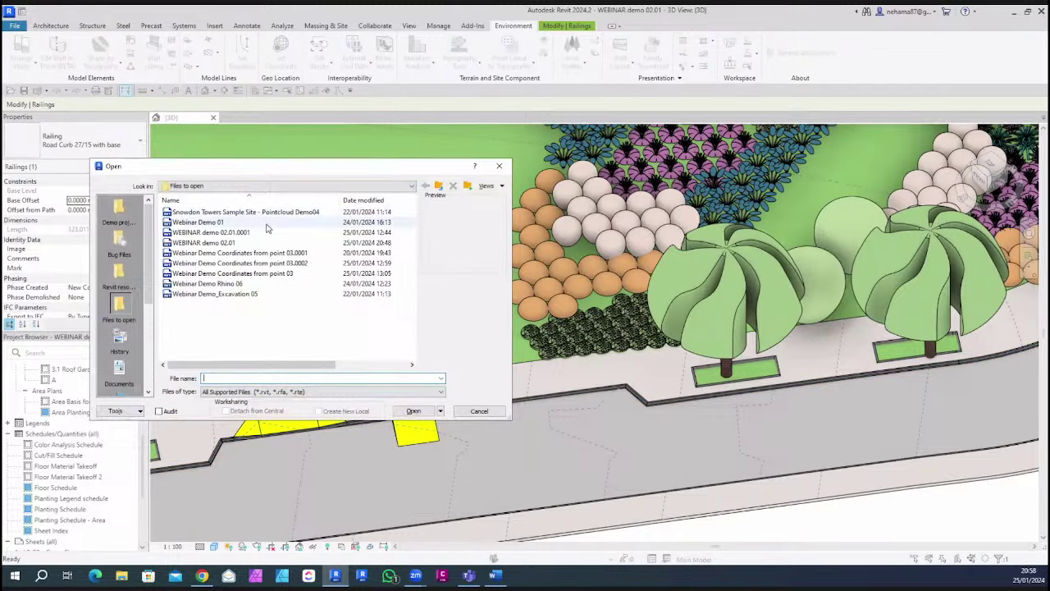
pyautogui.click(238, 294)
pyautogui.click(424, 413)
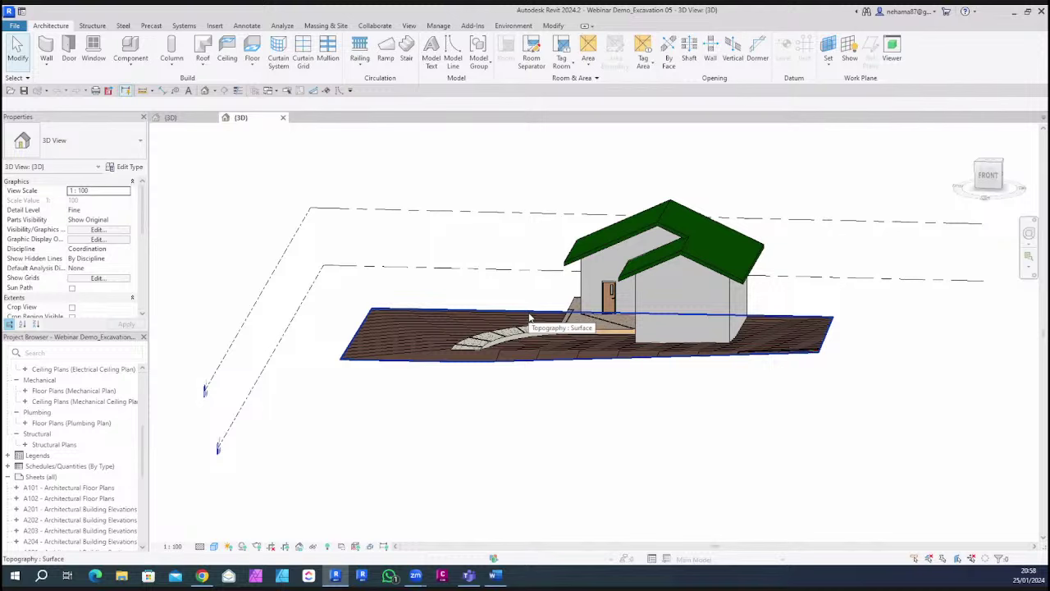
# On the Environment tab, orbit the house to a left-front view and expand Topography Tools
pyautogui.click(509, 26)
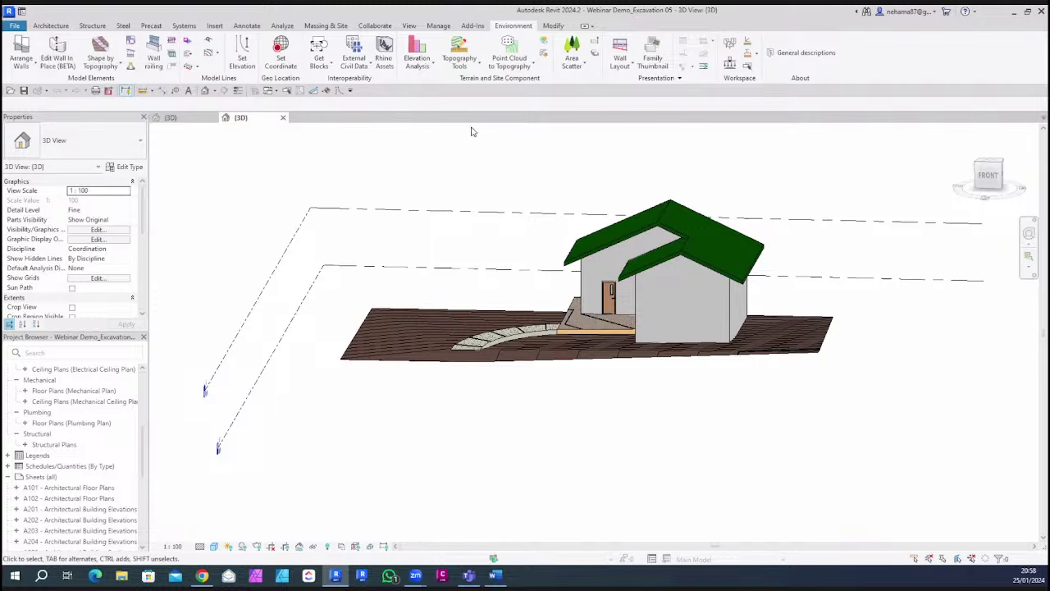
pyautogui.scroll(-1, 521, 228)
pyautogui.keyDown('shift'); pyautogui.moveTo(495, 432); pyautogui.dragTo(606, 417, button='middle'); pyautogui.keyUp('shift')
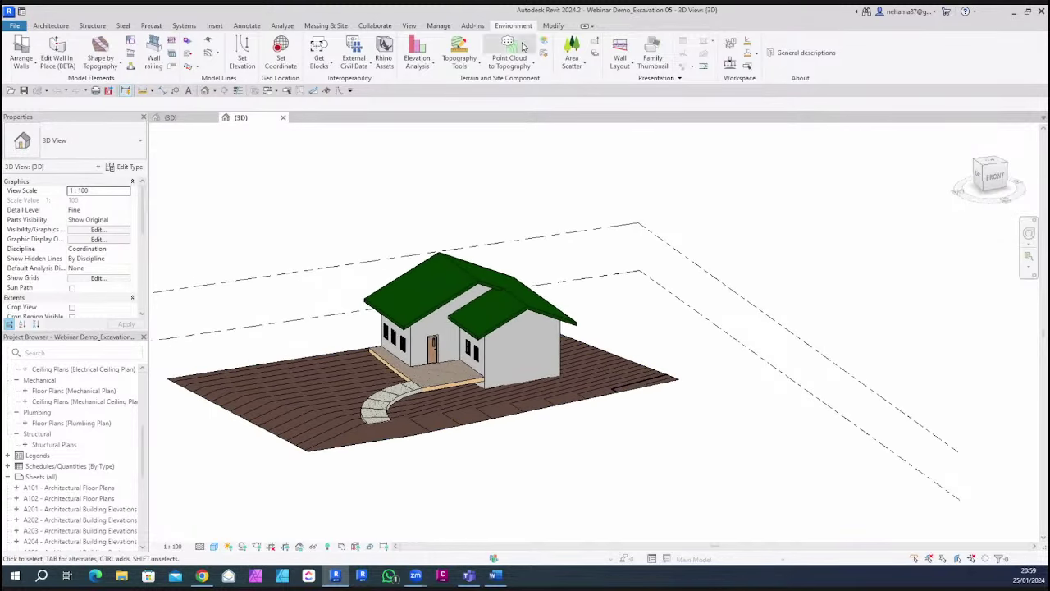
pyautogui.click(466, 68)
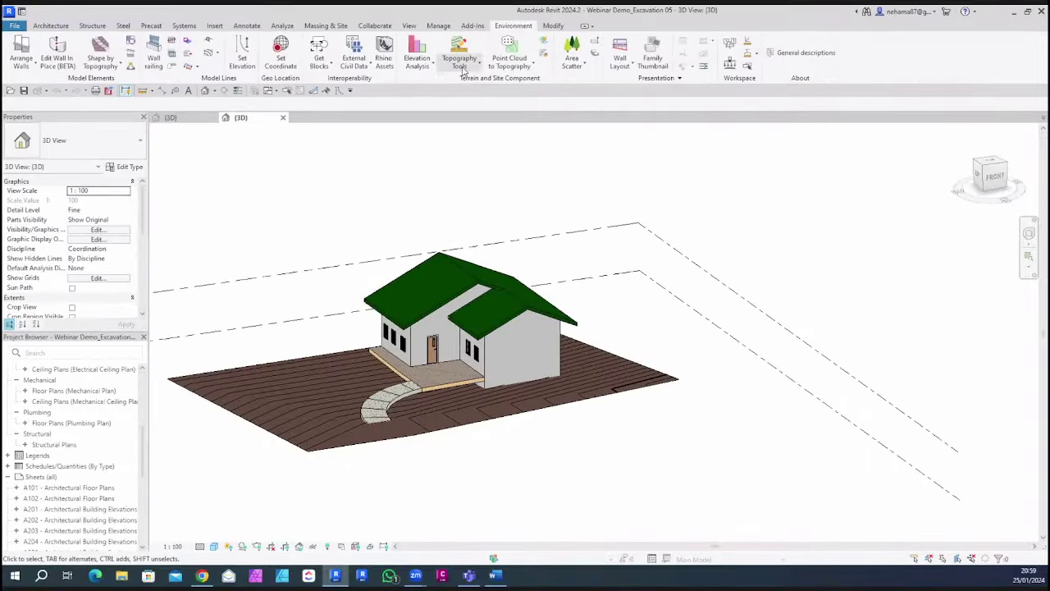
# Launch Create Excavation and review its diagram: Height Offset 0.30, Side Offset 1.00, 45° slope
pyautogui.click(425, 3)
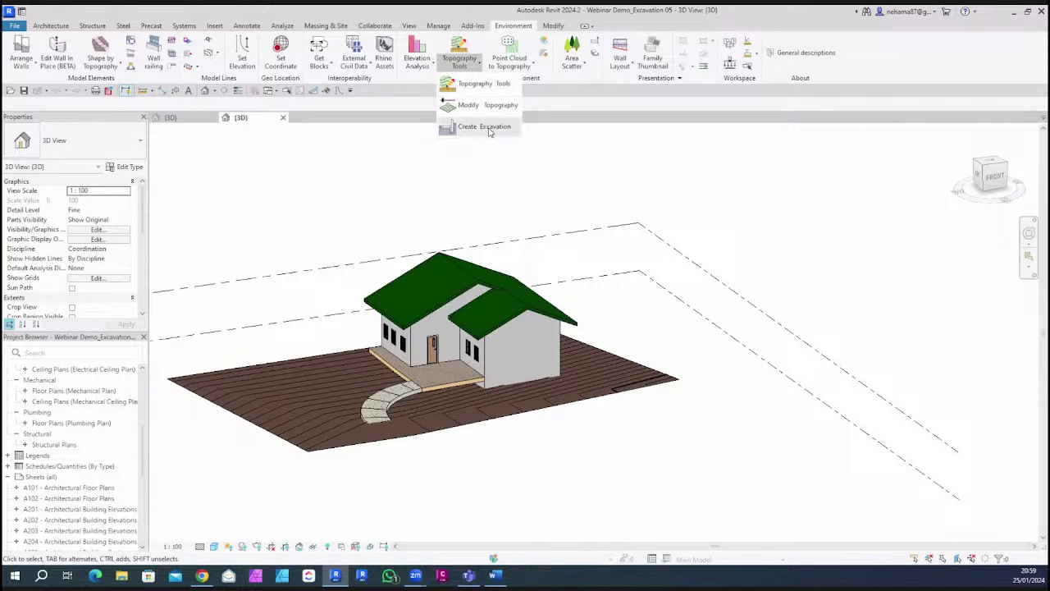
pyautogui.click(487, 128)
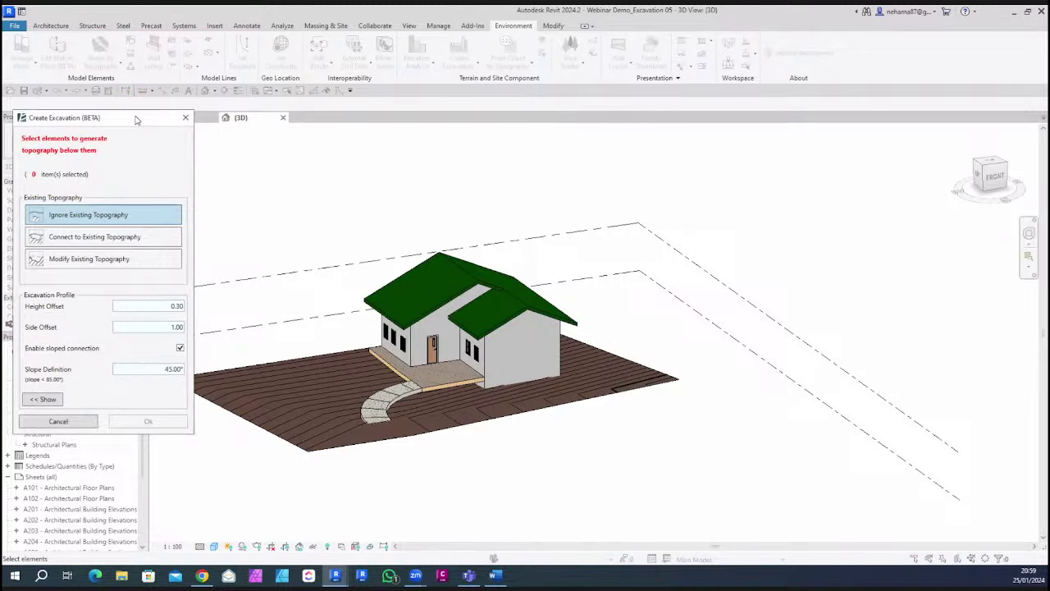
pyautogui.moveTo(135, 118); pyautogui.dragTo(289, 89)
pyautogui.click(205, 369)
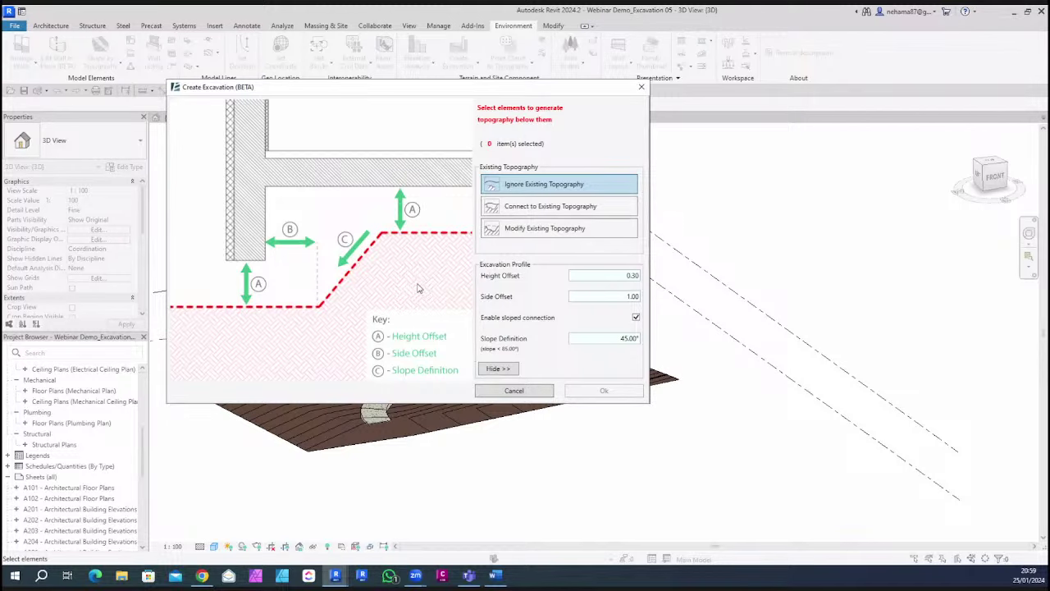
pyautogui.click(500, 368)
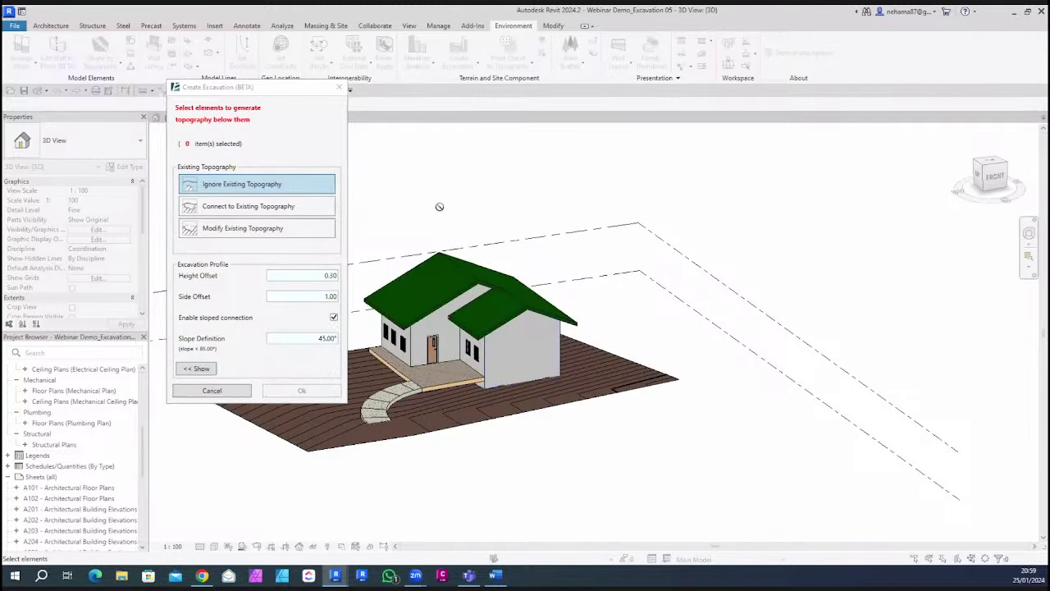
pyautogui.moveTo(284, 89); pyautogui.dragTo(217, 98)
pyautogui.moveTo(384, 327); pyautogui.dragTo(414, 310, button='middle')
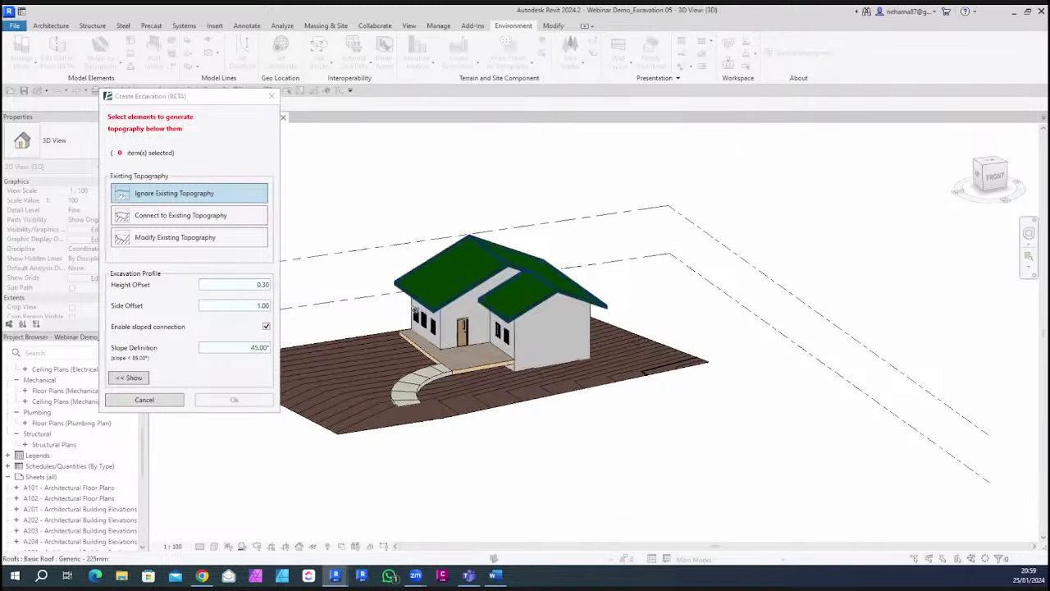
pyautogui.scroll(5, 414, 310)
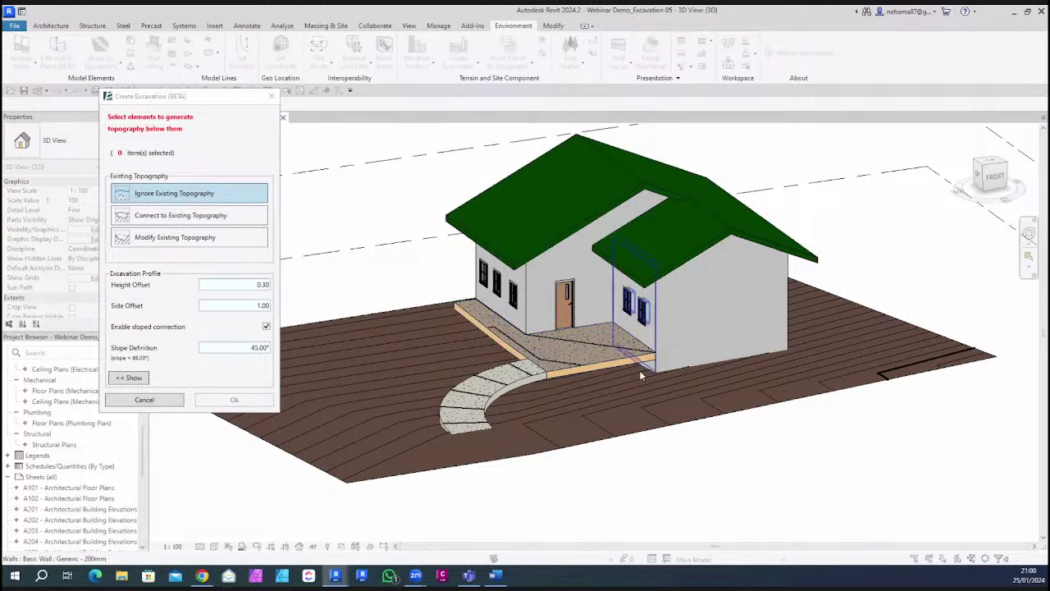
pyautogui.scroll(-3, 639, 370)
pyautogui.keyDown('shift'); pyautogui.moveTo(639, 370); pyautogui.dragTo(591, 375, button='middle'); pyautogui.keyUp('shift')
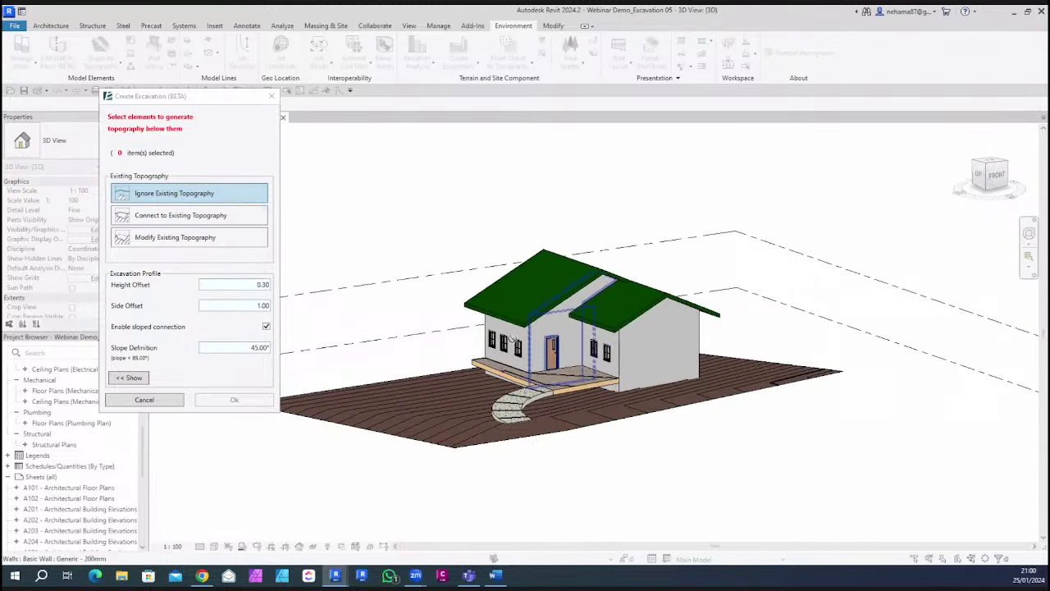
pyautogui.click(196, 216)
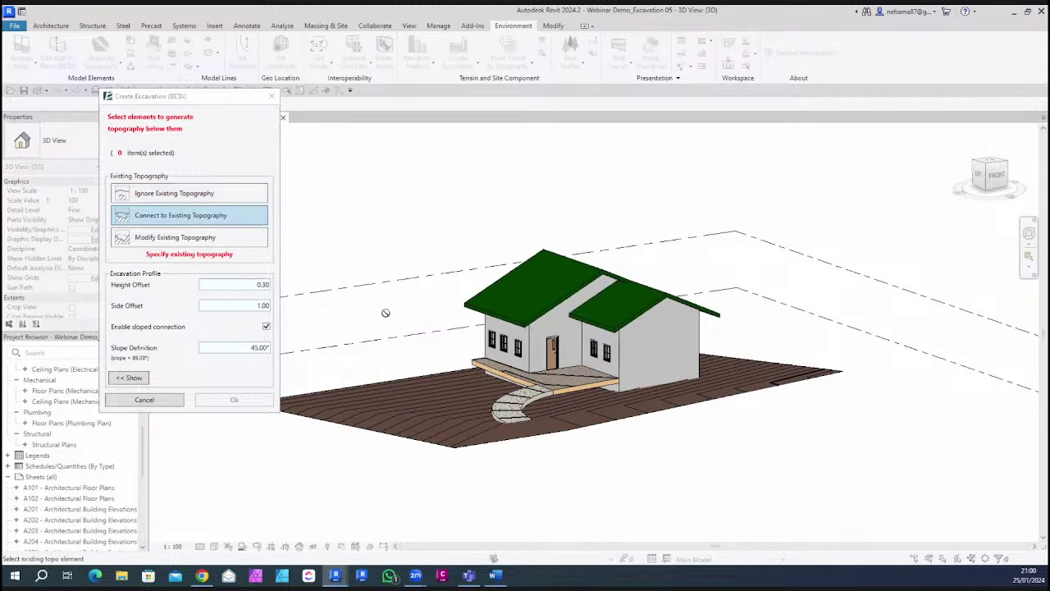
pyautogui.moveTo(317, 209)
pyautogui.mouseDown()
pyautogui.moveTo(359, 250)
pyautogui.moveTo(471, 241)
pyautogui.moveTo(477, 199)
pyautogui.moveTo(599, 191)
pyautogui.mouseUp()
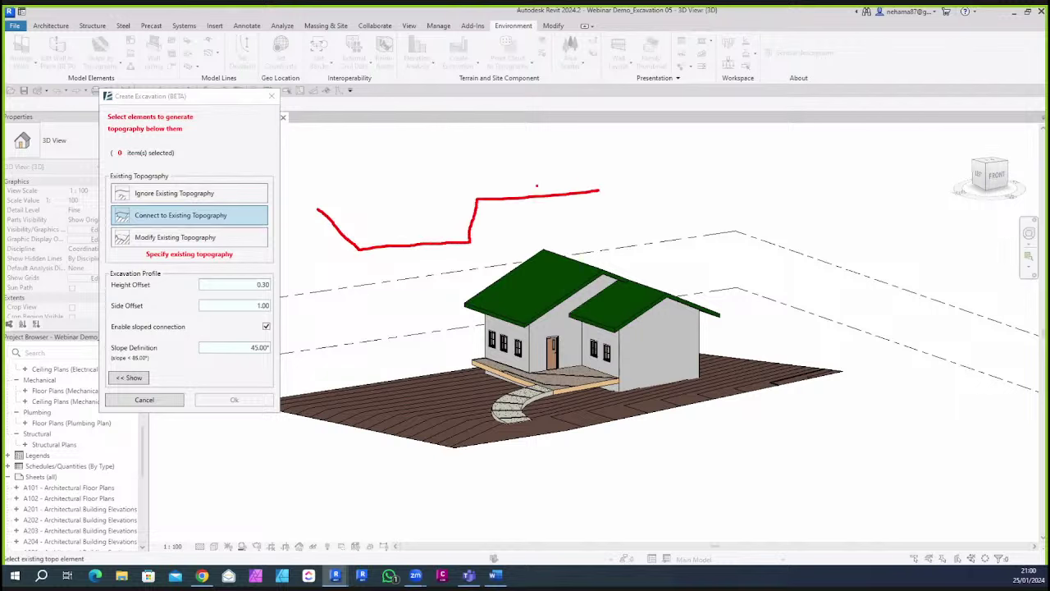
pyautogui.moveTo(497, 181)
pyautogui.mouseDown()
pyautogui.moveTo(491, 188)
pyautogui.moveTo(529, 146)
pyautogui.mouseUp()
pyautogui.moveTo(316, 210); pyautogui.dragTo(266, 215)
pyautogui.moveTo(262, 160); pyautogui.dragTo(289, 200)
pyautogui.moveTo(345, 131)
pyautogui.mouseDown()
pyautogui.moveTo(364, 227)
pyautogui.moveTo(442, 229)
pyautogui.moveTo(448, 158)
pyautogui.moveTo(429, 132)
pyautogui.moveTo(354, 132)
pyautogui.mouseUp()
pyautogui.moveTo(328, 205)
pyautogui.mouseDown()
pyautogui.moveTo(362, 250)
pyautogui.moveTo(452, 248)
pyautogui.moveTo(473, 234)
pyautogui.moveTo(478, 205)
pyautogui.mouseUp()
pyautogui.moveTo(523, 244); pyautogui.dragTo(484, 234)
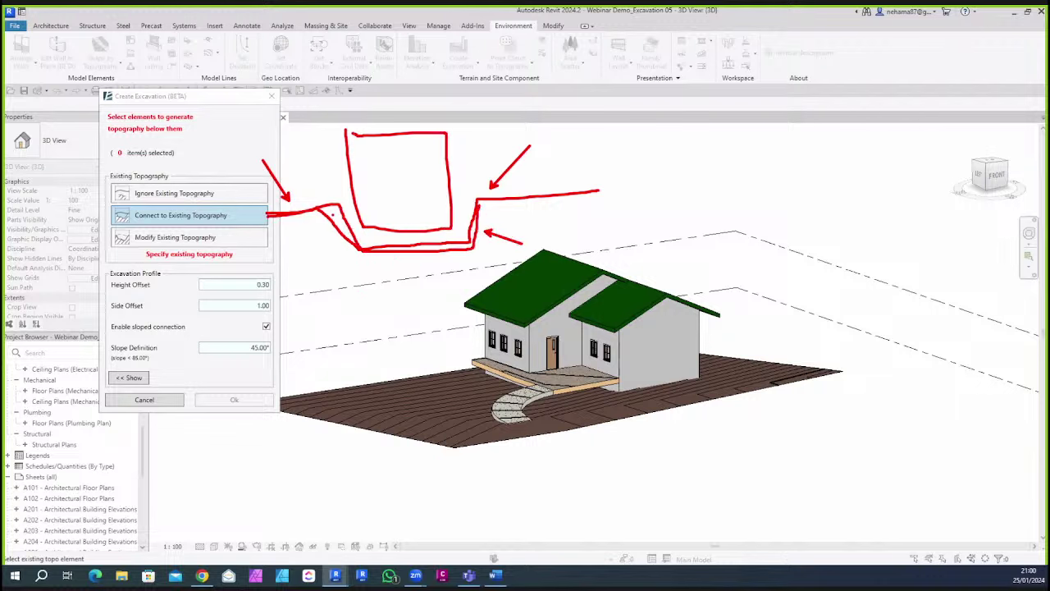
pyautogui.moveTo(332, 215)
pyautogui.mouseDown()
pyautogui.moveTo(364, 259)
pyautogui.moveTo(479, 255)
pyautogui.moveTo(480, 193)
pyautogui.mouseUp()
pyautogui.press('Escape')
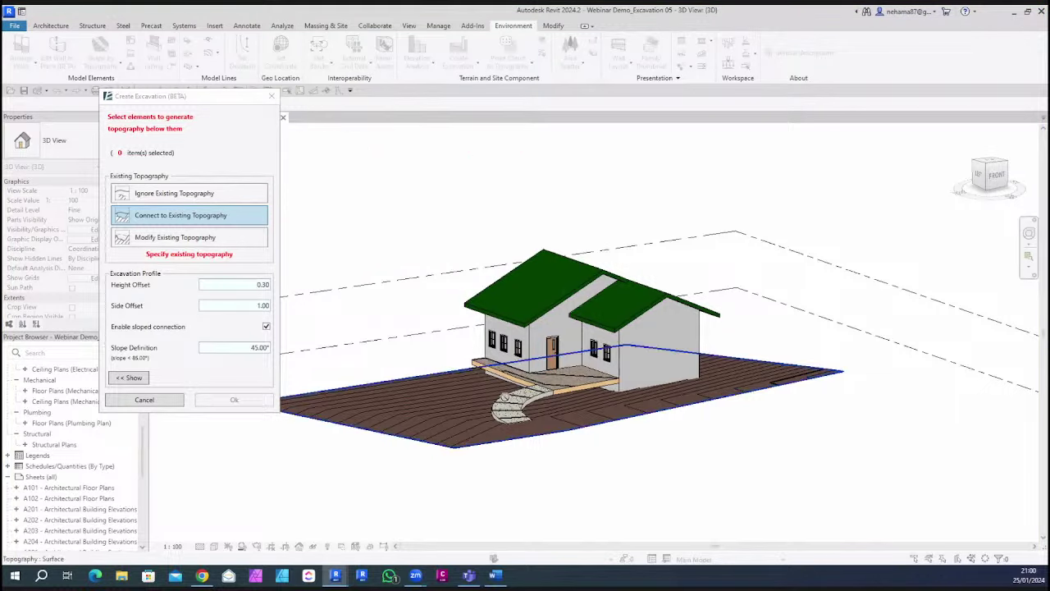
pyautogui.scroll(2, 541, 381)
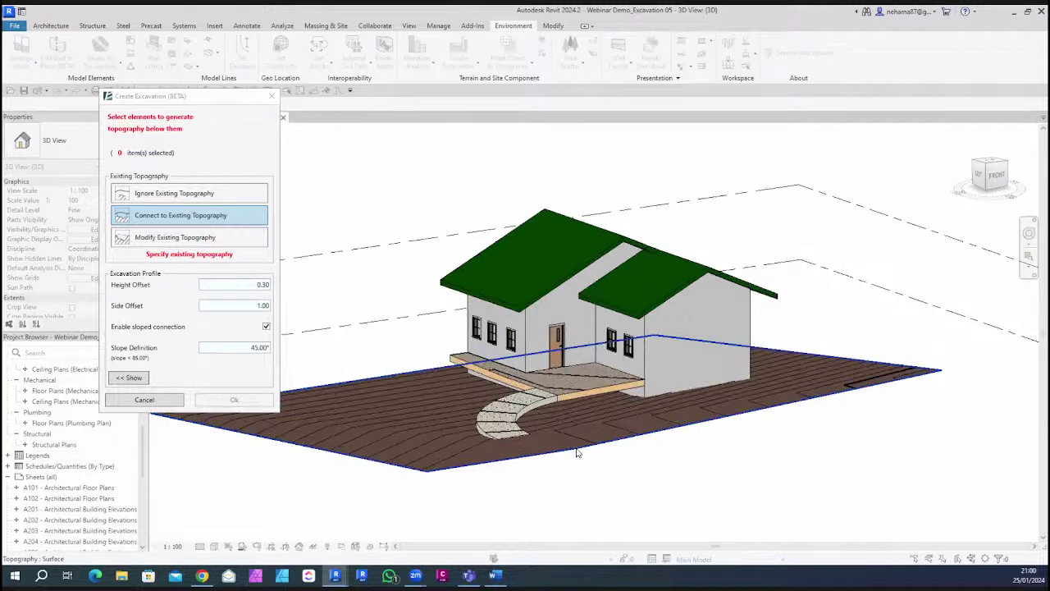
pyautogui.keyDown('shift'); pyautogui.moveTo(577, 451); pyautogui.dragTo(711, 448, button='middle'); pyautogui.keyUp('shift')
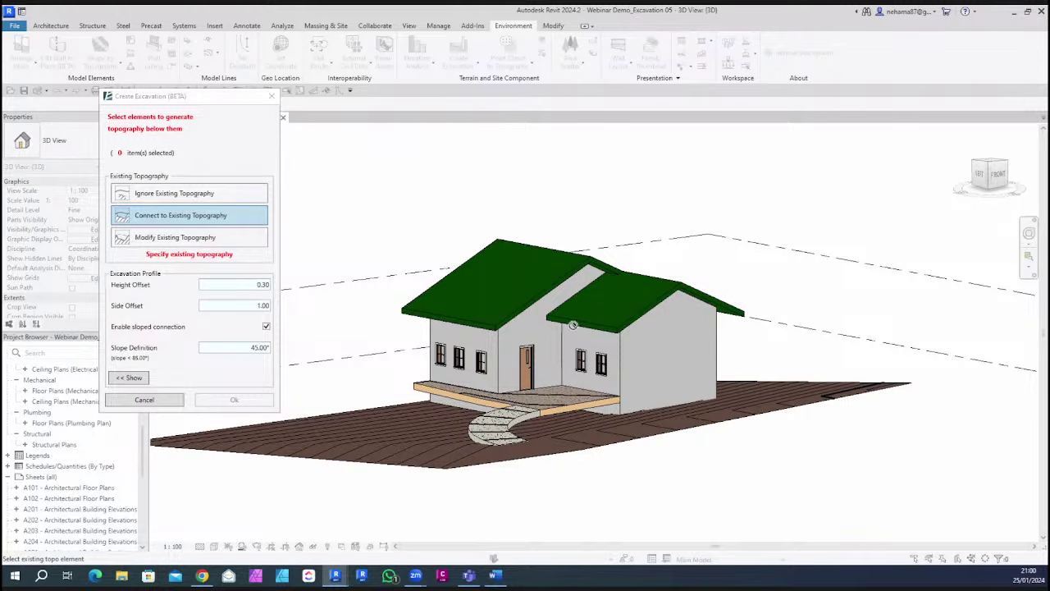
pyautogui.keyDown('shift'); pyautogui.moveTo(496, 417); pyautogui.dragTo(601, 312, button='middle'); pyautogui.keyUp('shift')
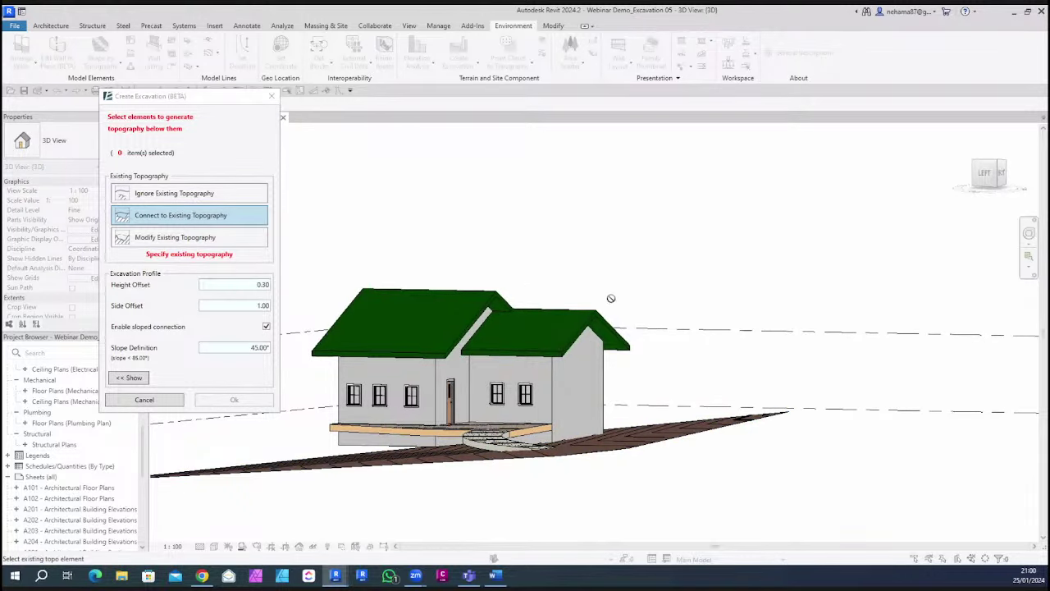
pyautogui.click(135, 194)
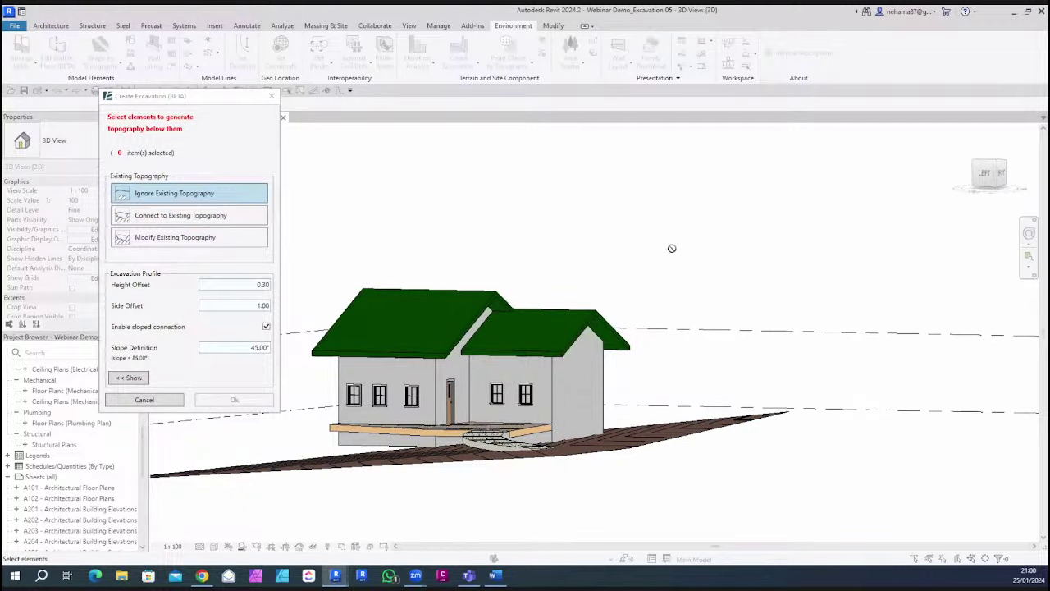
# Window-select the house elements, excluding the terrain from the selection
pyautogui.moveTo(664, 254); pyautogui.dragTo(344, 443)
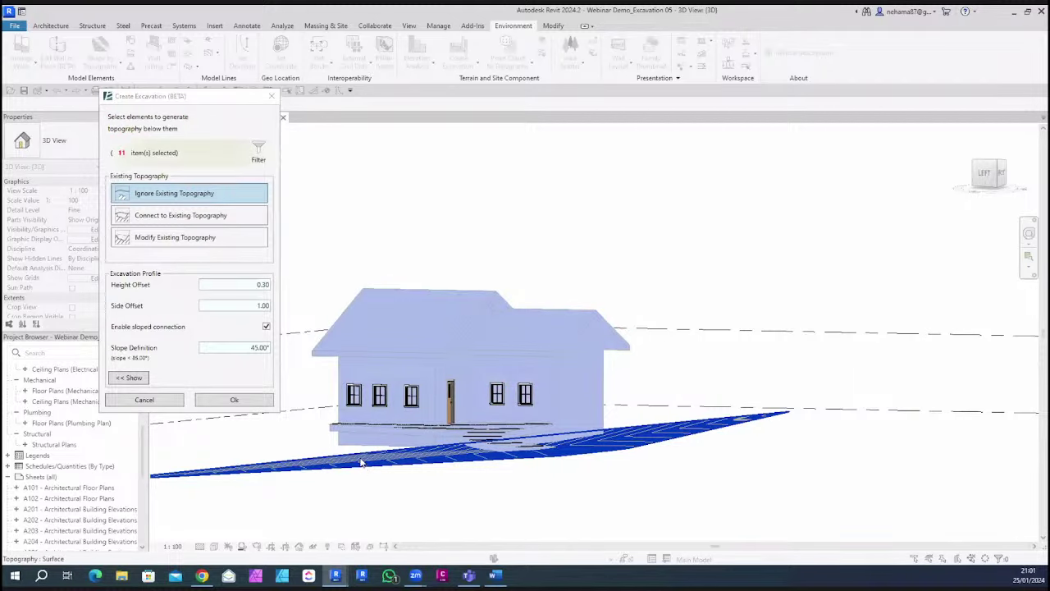
pyautogui.keyDown('shift'); pyautogui.click(358, 463); pyautogui.keyUp('shift')
pyautogui.keyDown('shift'); pyautogui.moveTo(544, 468); pyautogui.dragTo(475, 506, button='middle'); pyautogui.keyUp('shift')
pyautogui.scroll(4, 554, 414)
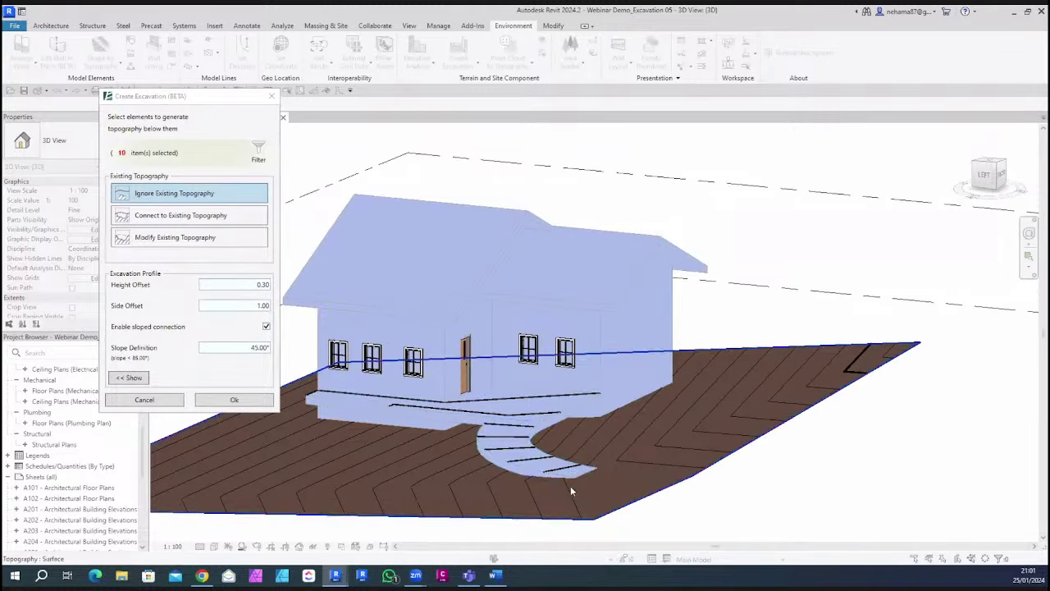
# Filter the selection to drop Roofs and level L2, keeping nine L1 walls and floors
pyautogui.click(258, 151)
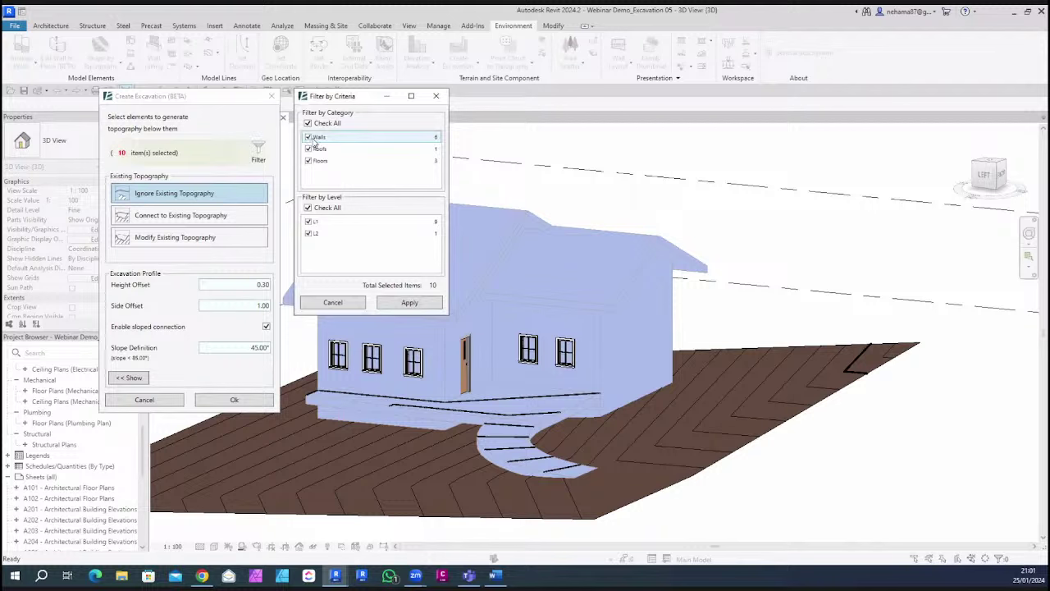
pyautogui.click(308, 149)
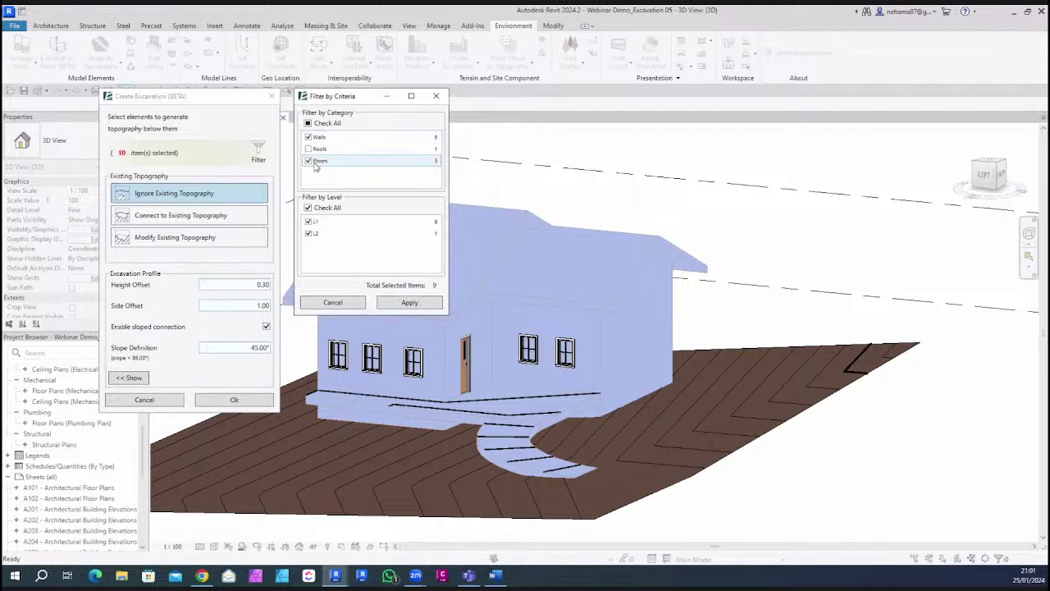
pyautogui.click(308, 233)
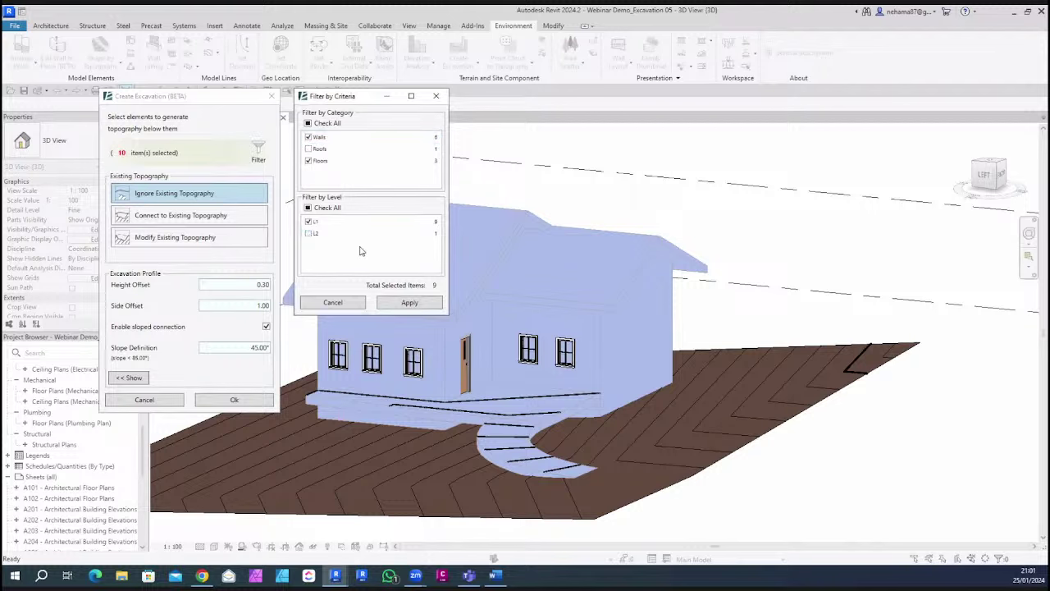
pyautogui.click(410, 303)
pyautogui.keyDown('shift'); pyautogui.moveTo(428, 305); pyautogui.dragTo(705, 422, button='middle'); pyautogui.keyUp('shift')
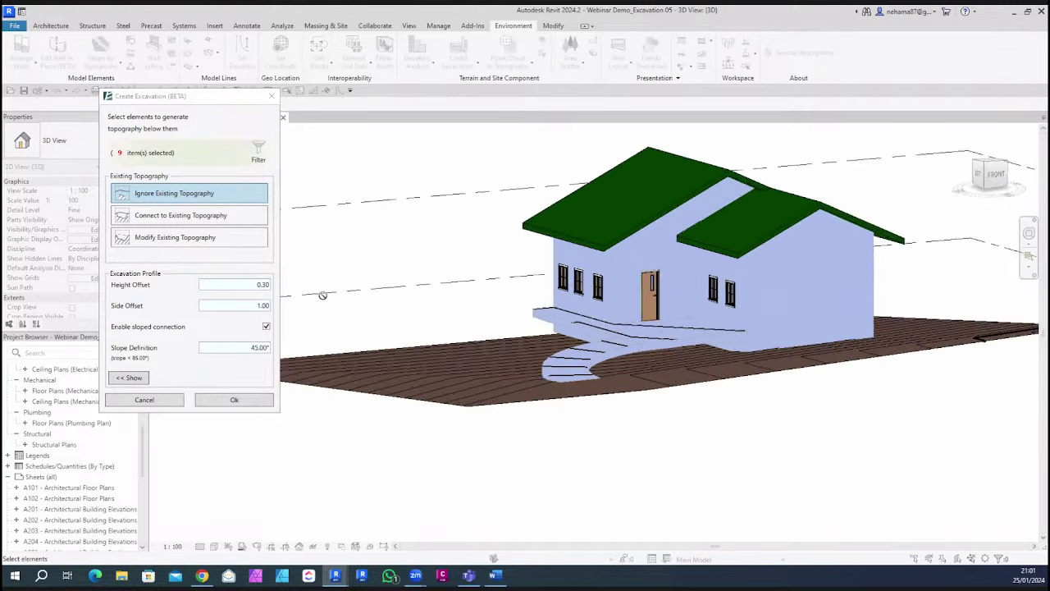
# Set the excavation to Connect to Existing Topography and pick the site topography
pyautogui.click(174, 216)
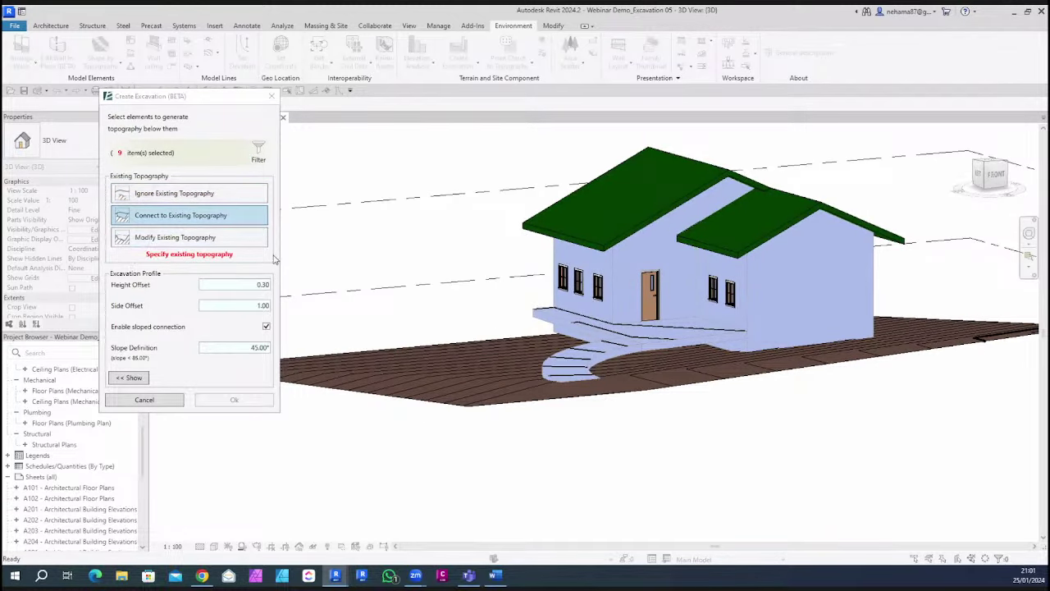
pyautogui.click(481, 363)
pyautogui.scroll(-1, 707, 432)
pyautogui.keyDown('shift'); pyautogui.moveTo(706, 432); pyautogui.dragTo(443, 356, button='middle'); pyautogui.keyUp('shift')
pyautogui.click(137, 377)
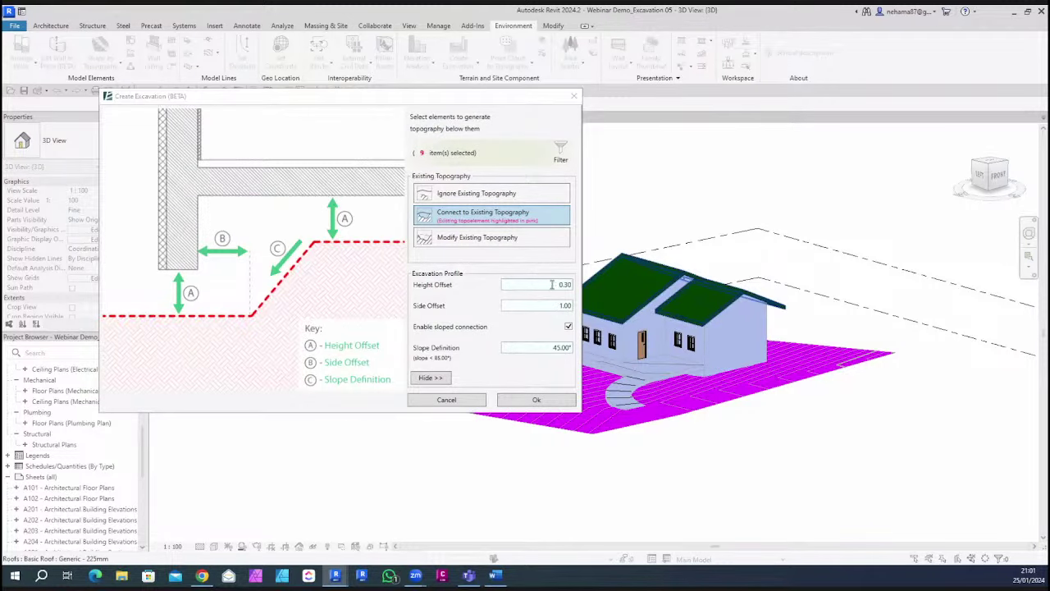
# Set Height Offset 0.5 and Side Offset 0.6, then confirm the excavation settings
pyautogui.doubleClick(561, 284)
pyautogui.write('0.5')
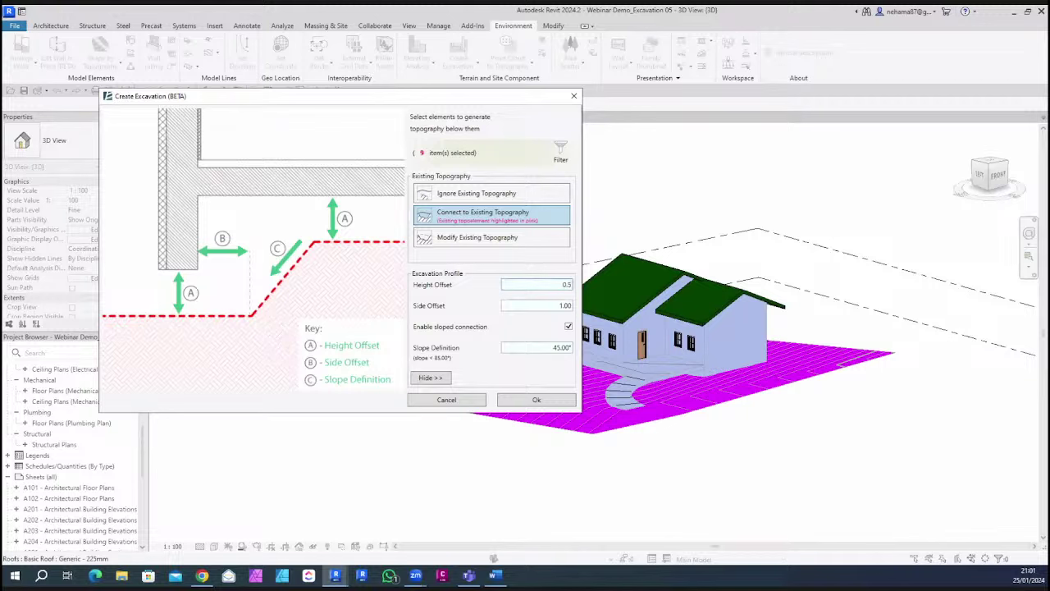
pyautogui.doubleClick(562, 305)
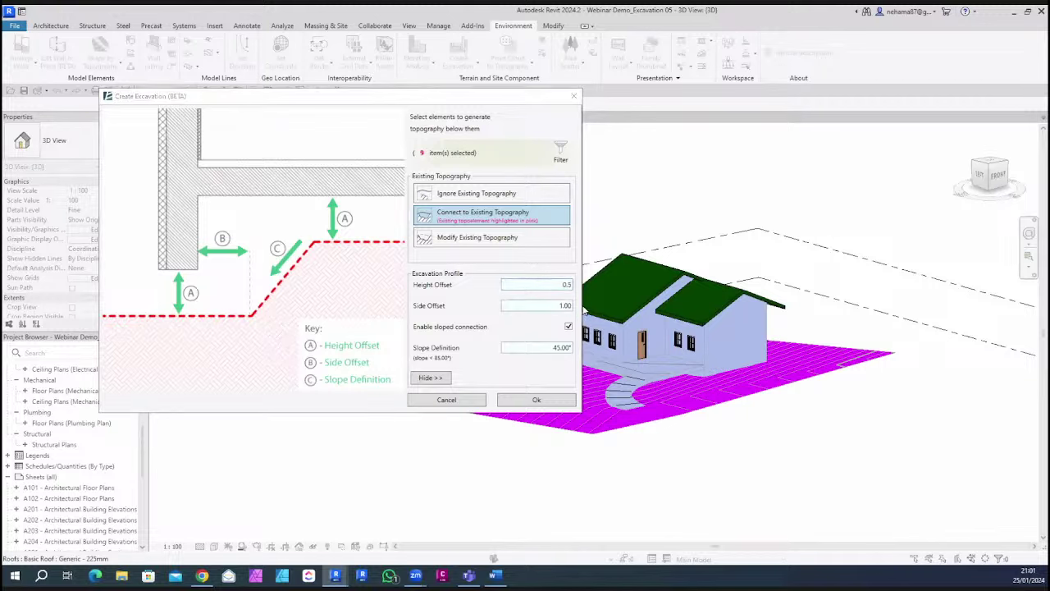
pyautogui.click(563, 306)
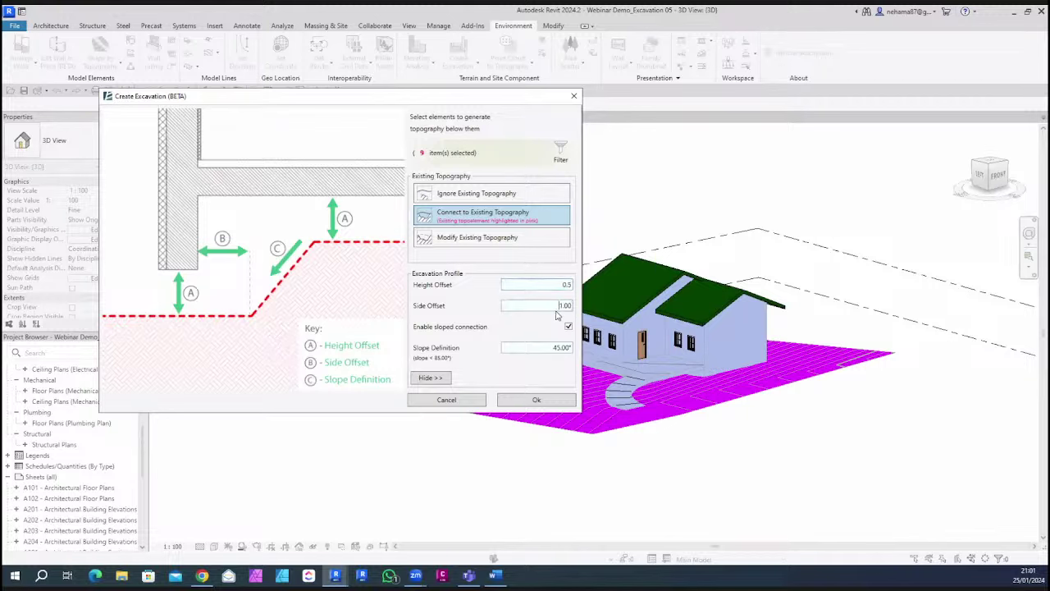
pyautogui.doubleClick(564, 305)
pyautogui.write('0.6')
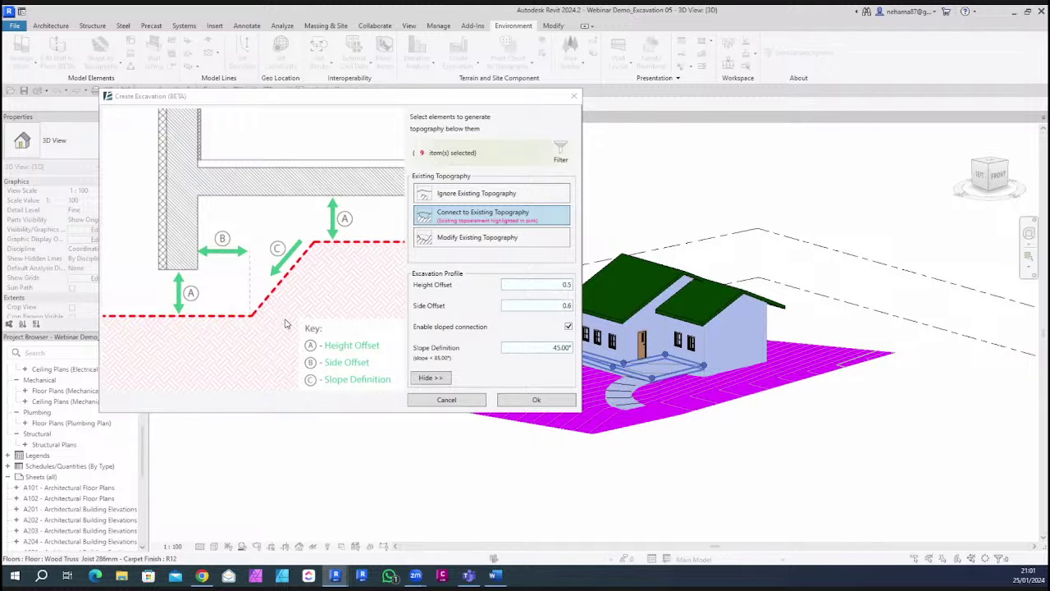
pyautogui.hotkey('ctrl', '2')
pyautogui.moveTo(246, 271)
pyautogui.mouseDown()
pyautogui.moveTo(242, 244)
pyautogui.moveTo(381, 241)
pyautogui.moveTo(283, 252)
pyautogui.moveTo(256, 322)
pyautogui.moveTo(143, 331)
pyautogui.mouseUp()
pyautogui.press('Escape')
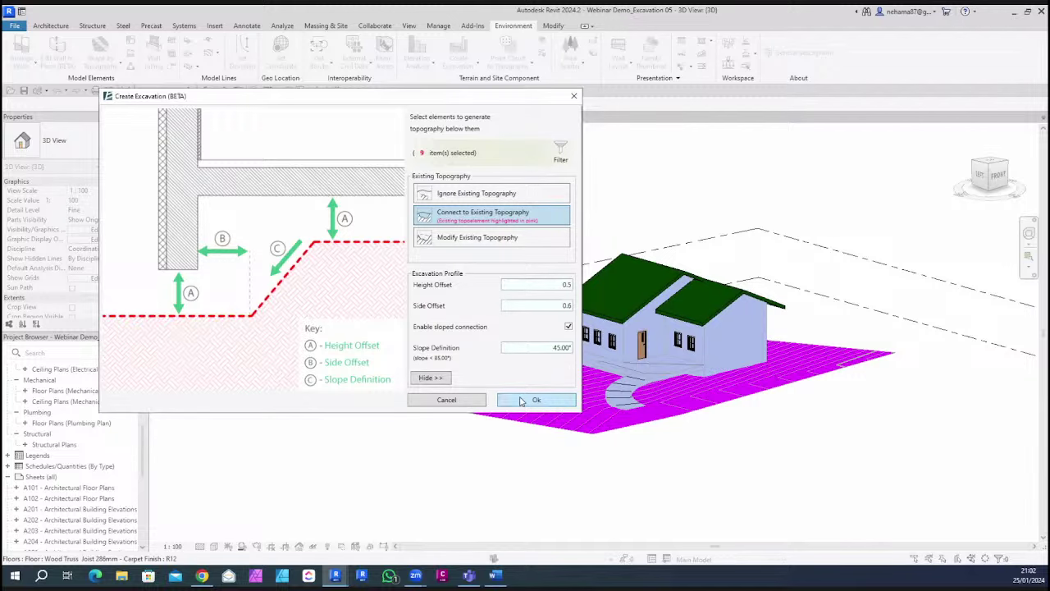
pyautogui.click(520, 400)
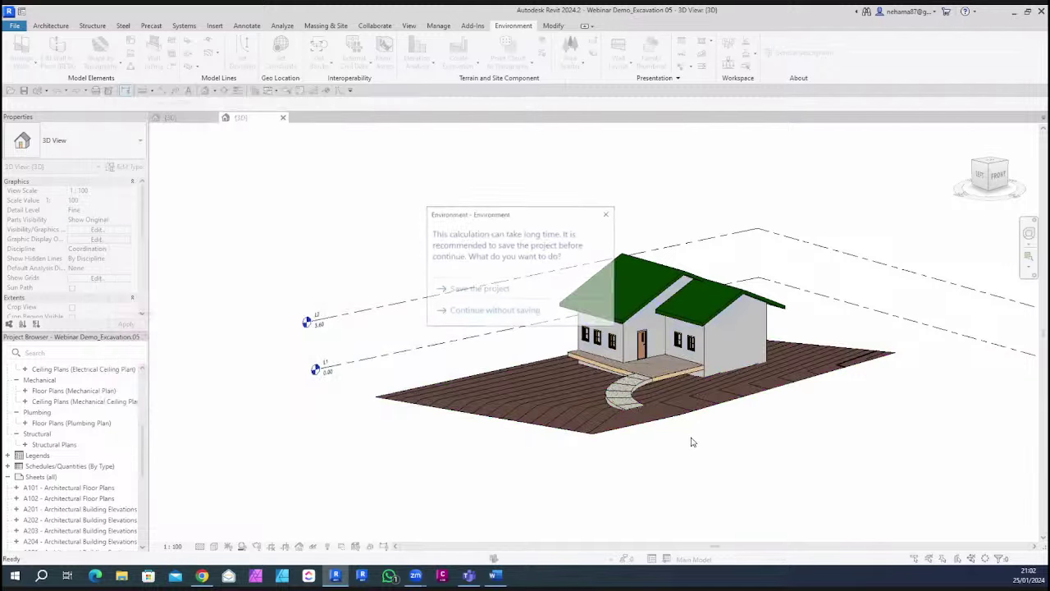
# Skip saving, let the excavation calculate, and close the completion message
pyautogui.click(607, 214)
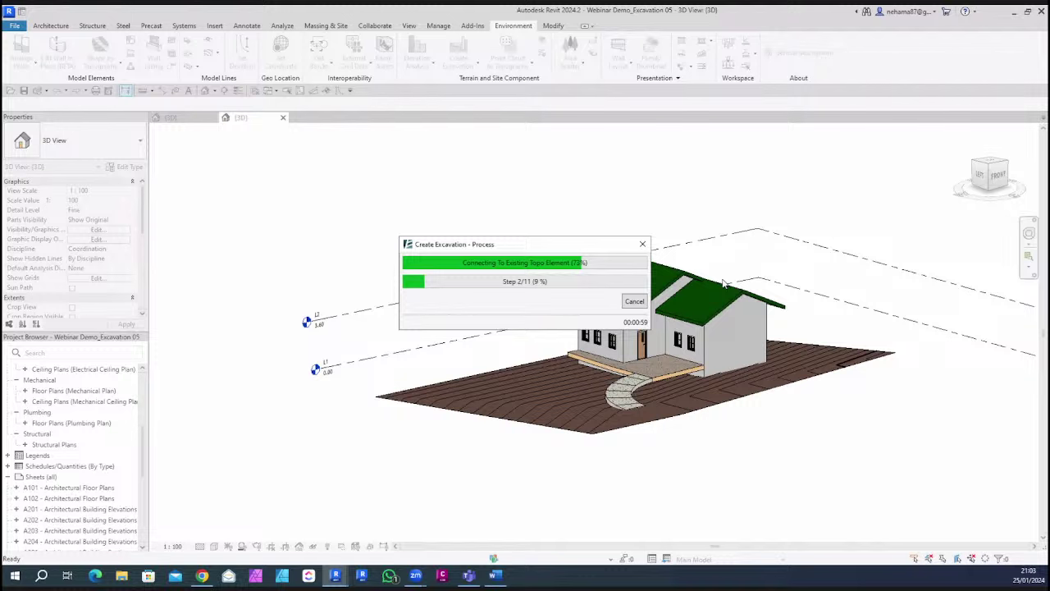
pyautogui.moveTo(517, 246); pyautogui.dragTo(518, 252)
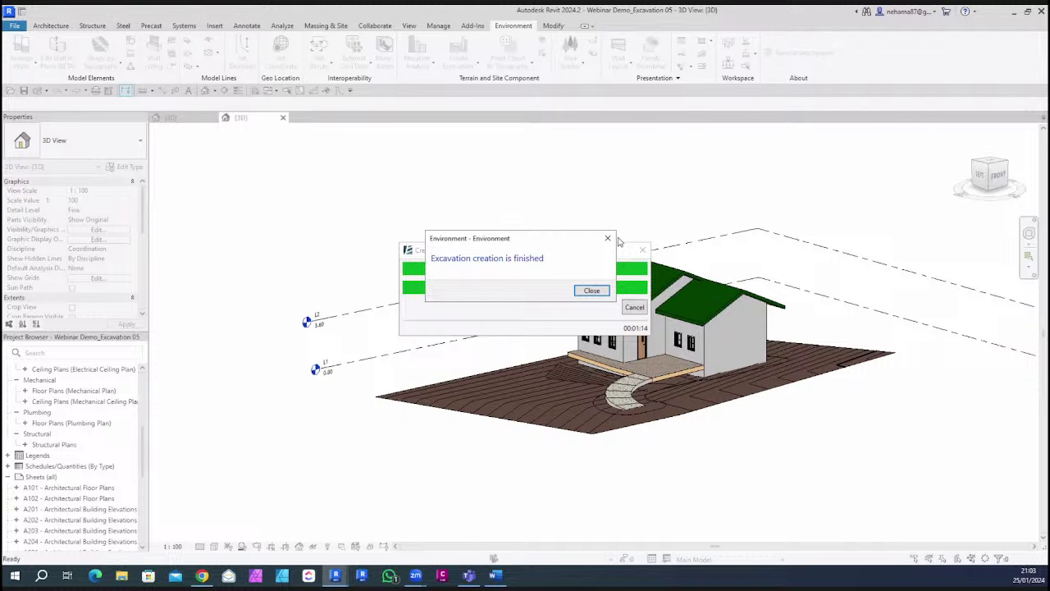
pyautogui.moveTo(554, 243); pyautogui.dragTo(665, 339)
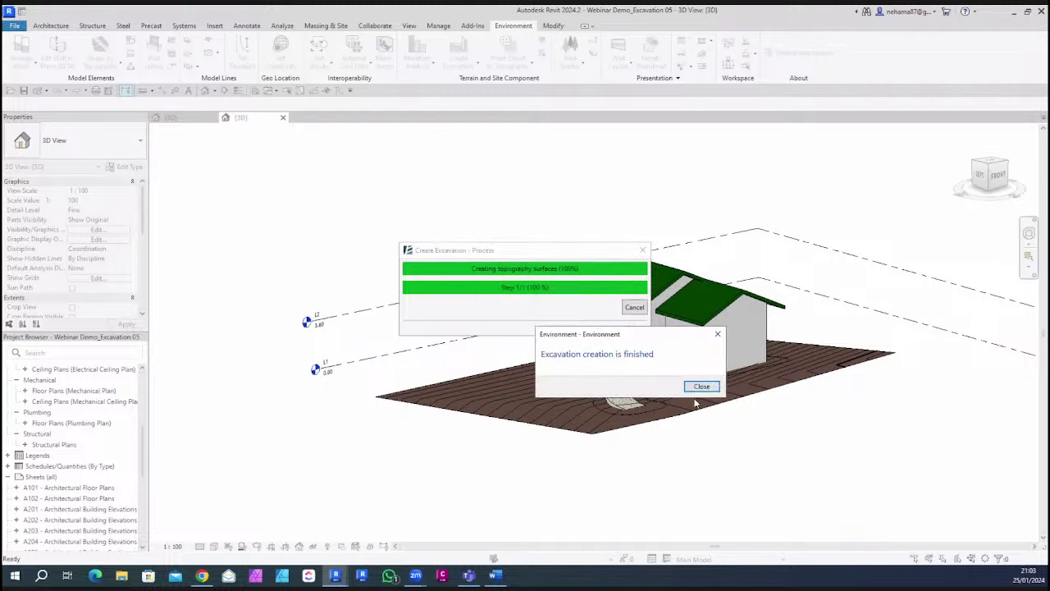
pyautogui.click(700, 386)
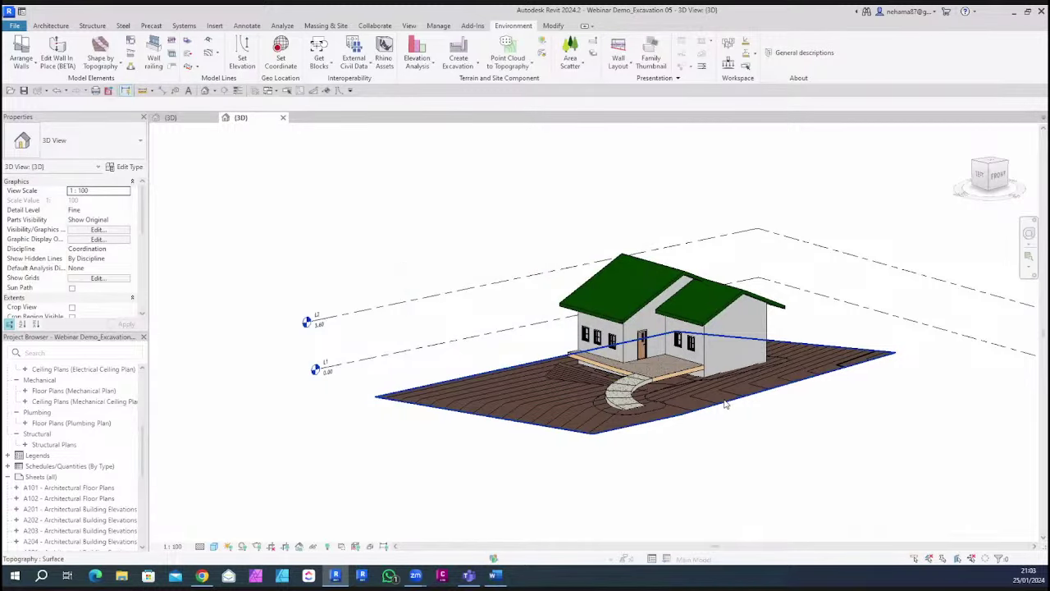
# Temporarily hide the original topography surface
pyautogui.scroll(3, 825, 386)
pyautogui.keyDown('shift'); pyautogui.moveTo(825, 386); pyautogui.dragTo(774, 399, button='middle'); pyautogui.keyUp('shift')
pyautogui.click(775, 402)
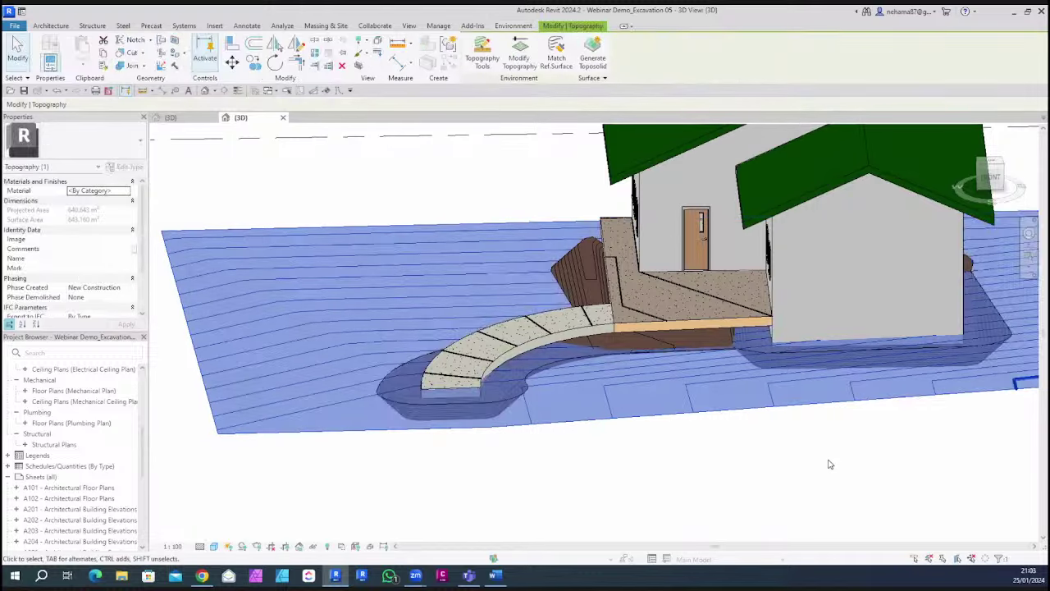
pyautogui.press('h')
pyautogui.press('h')
# Apply a selection box around the excavated ground pieces and the roof
pyautogui.keyDown('shift'); pyautogui.moveTo(826, 462); pyautogui.dragTo(623, 410, button='middle'); pyautogui.keyUp('shift')
pyautogui.click(625, 410)
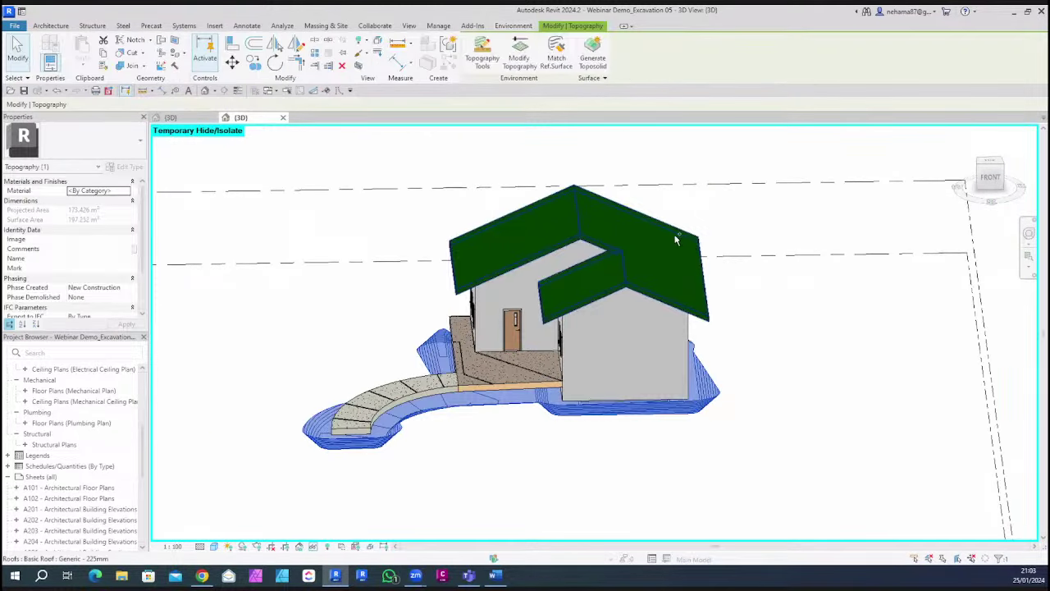
pyautogui.keyDown('ctrl'); pyautogui.click(680, 238); pyautogui.keyUp('ctrl')
pyautogui.click(358, 66)
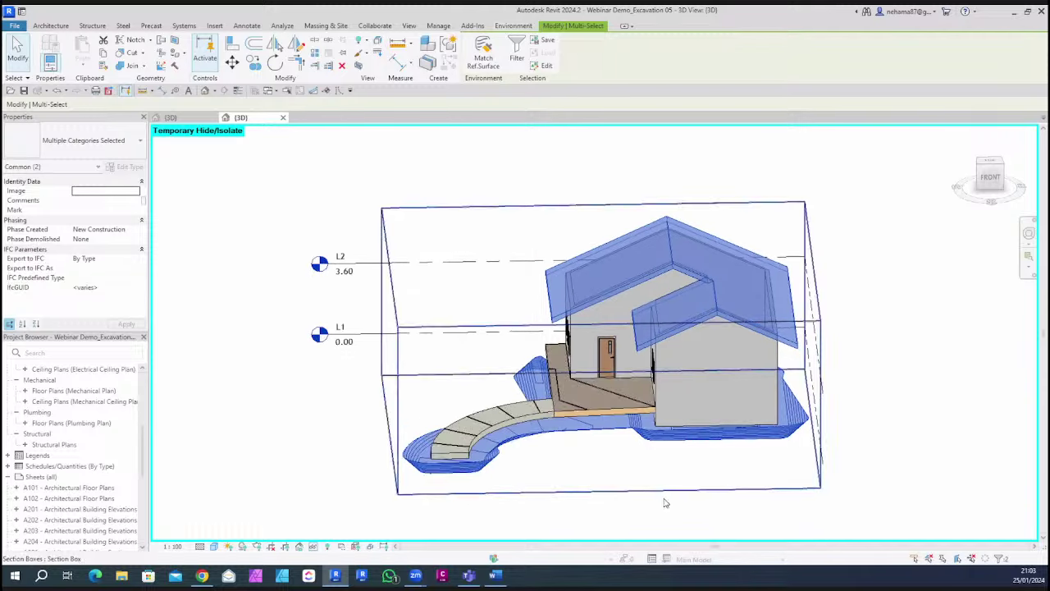
# Widen the section box to the right and pull its front face forward
pyautogui.click(661, 491)
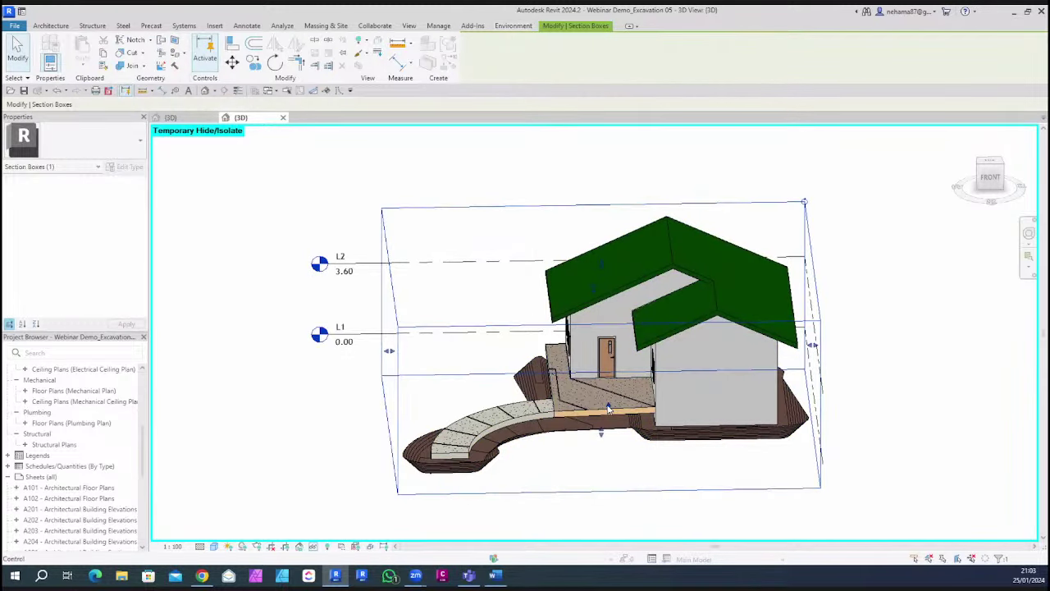
pyautogui.keyDown('shift'); pyautogui.moveTo(607, 406); pyautogui.dragTo(880, 424, button='middle'); pyautogui.keyUp('shift')
pyautogui.scroll(3, 738, 367)
pyautogui.scroll(3, 844, 441)
pyautogui.scroll(-2, 845, 451)
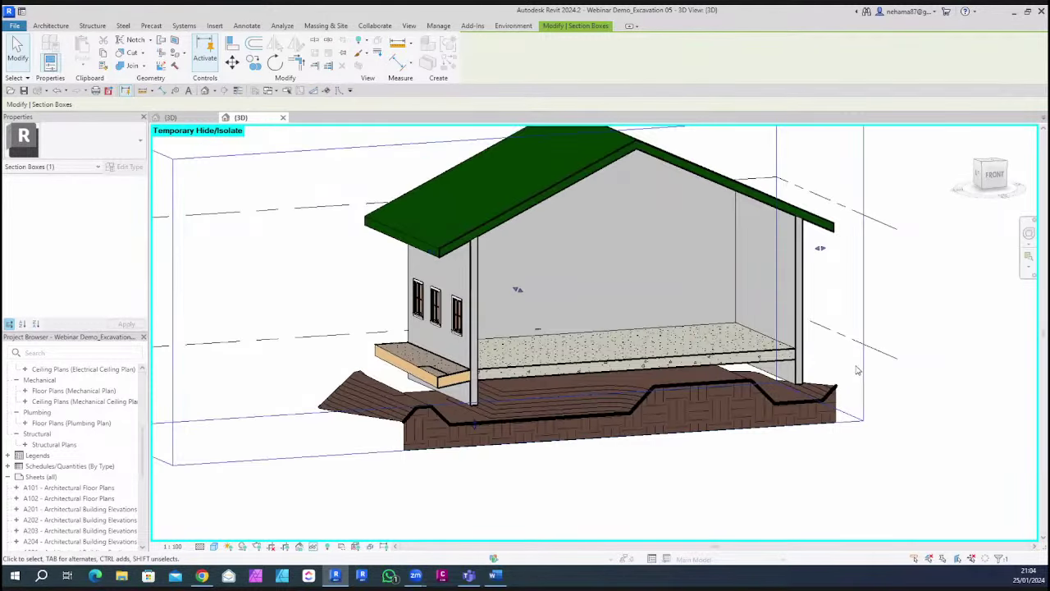
pyautogui.moveTo(820, 248); pyautogui.dragTo(873, 244)
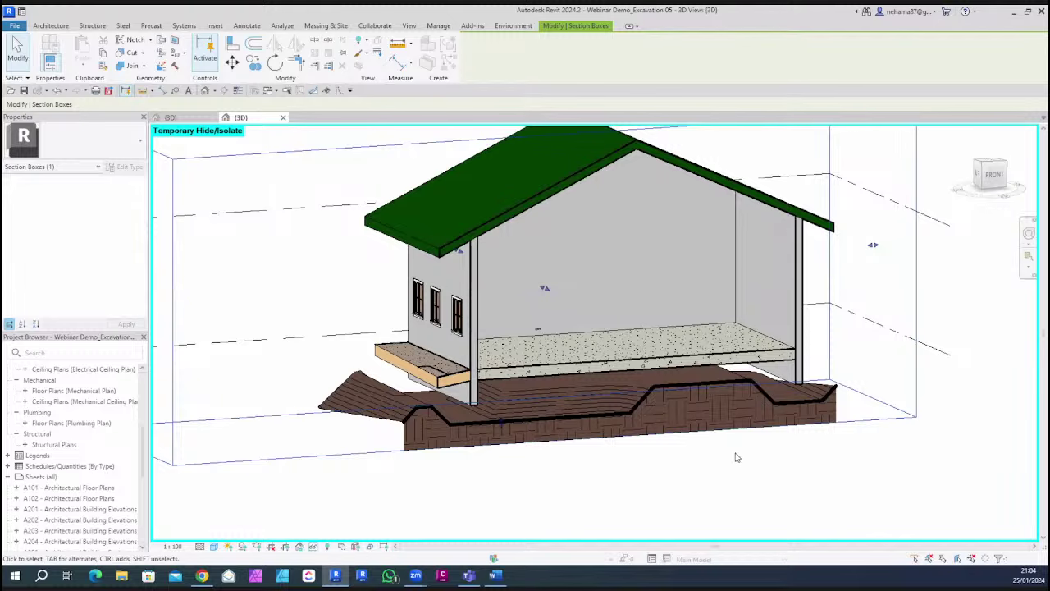
pyautogui.scroll(-3, 336, 454)
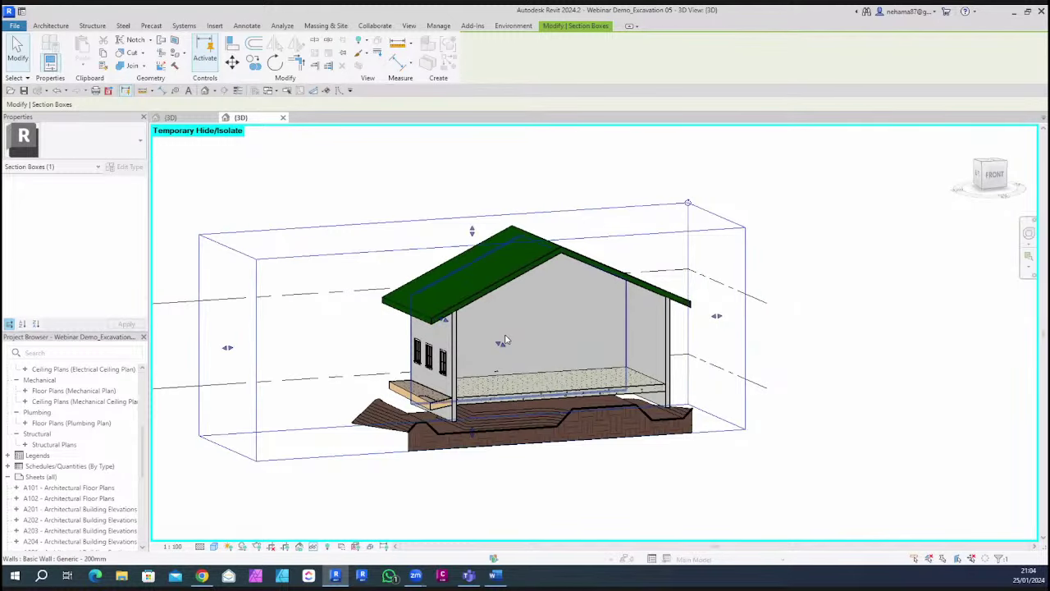
pyautogui.moveTo(510, 351); pyautogui.dragTo(648, 488)
# Orbit to an oblique view of the cut and select the excavated topography
pyautogui.keyDown('shift'); pyautogui.moveTo(714, 504); pyautogui.dragTo(663, 476, button='middle'); pyautogui.keyUp('shift')
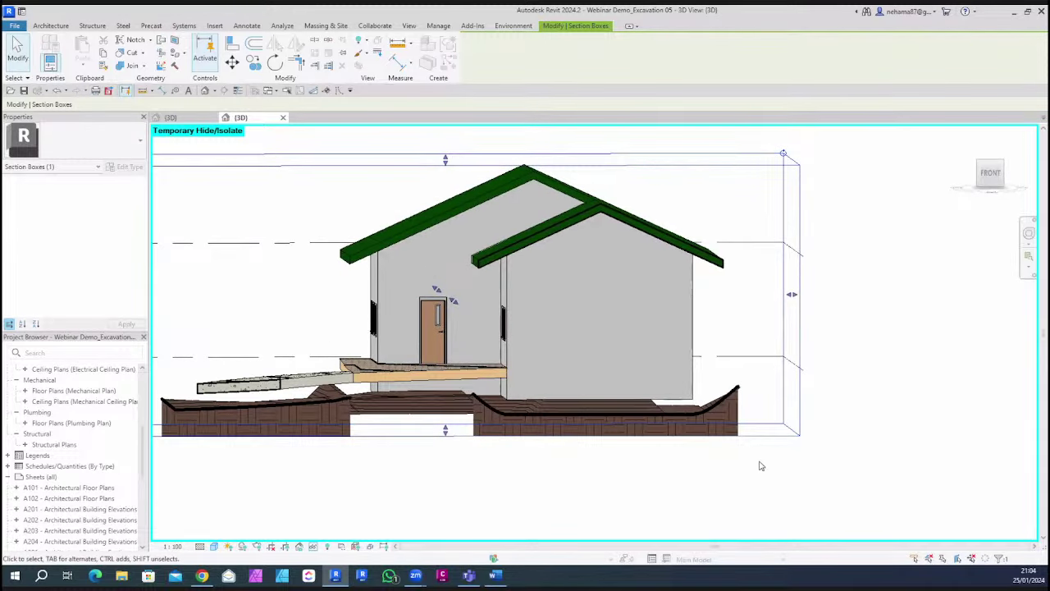
pyautogui.scroll(-2, 626, 459)
pyautogui.scroll(-2, 626, 459)
pyautogui.keyDown('shift'); pyautogui.moveTo(512, 476); pyautogui.dragTo(576, 520, button='middle'); pyautogui.keyUp('shift')
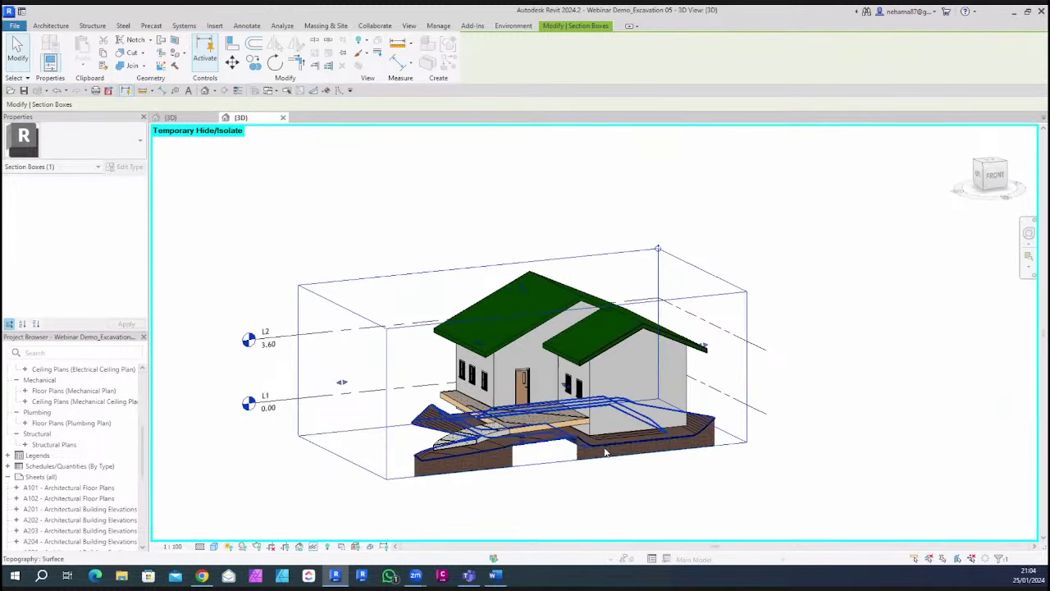
pyautogui.click(625, 449)
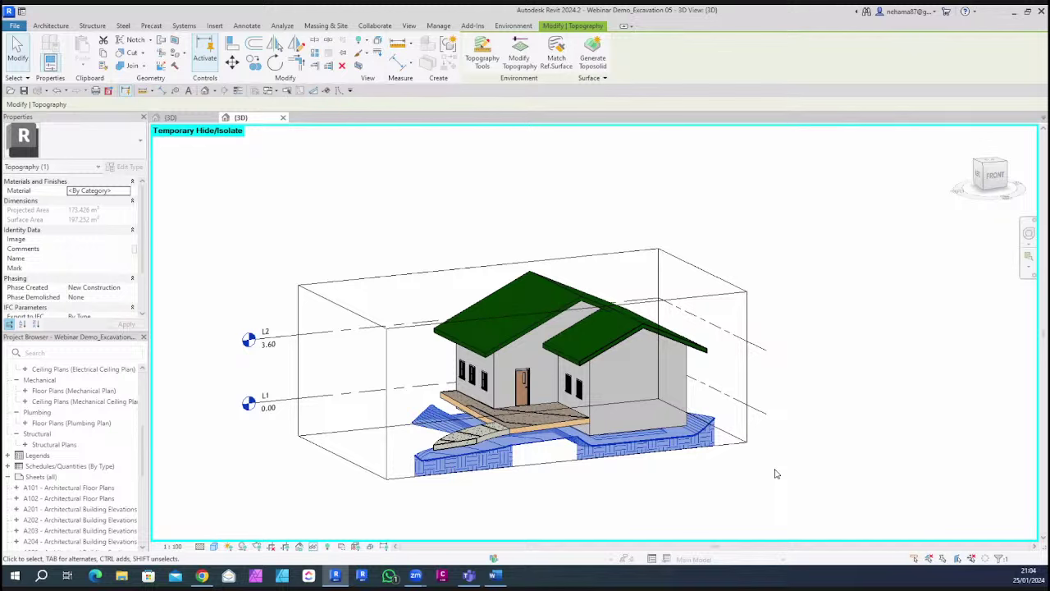
# Open Webinar Demo Rhino 06.rvt and orbit its 3D view of the dashed site lines
pyautogui.click(18, 26)
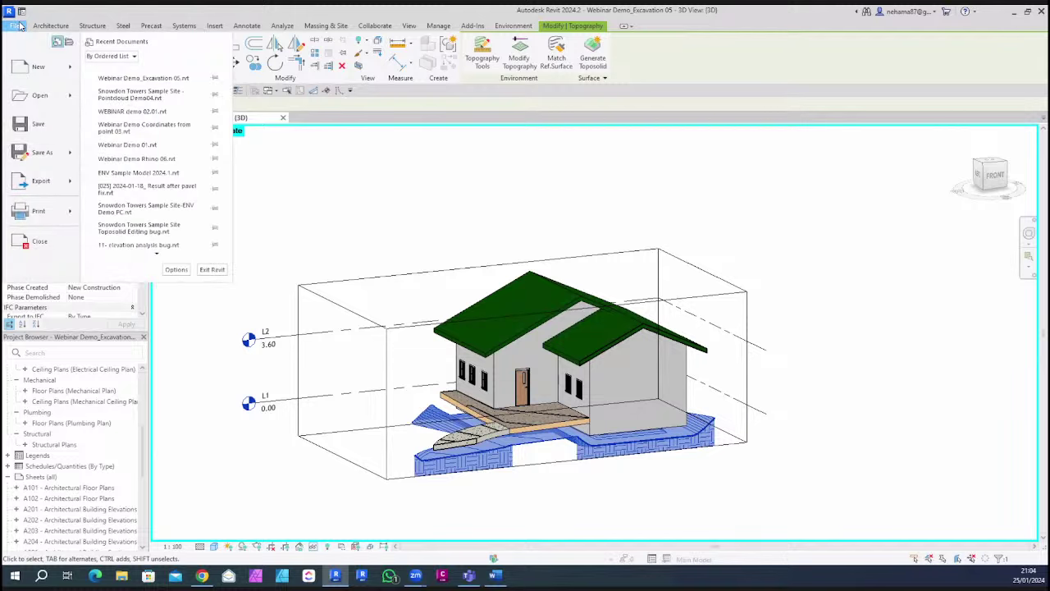
pyautogui.click(41, 96)
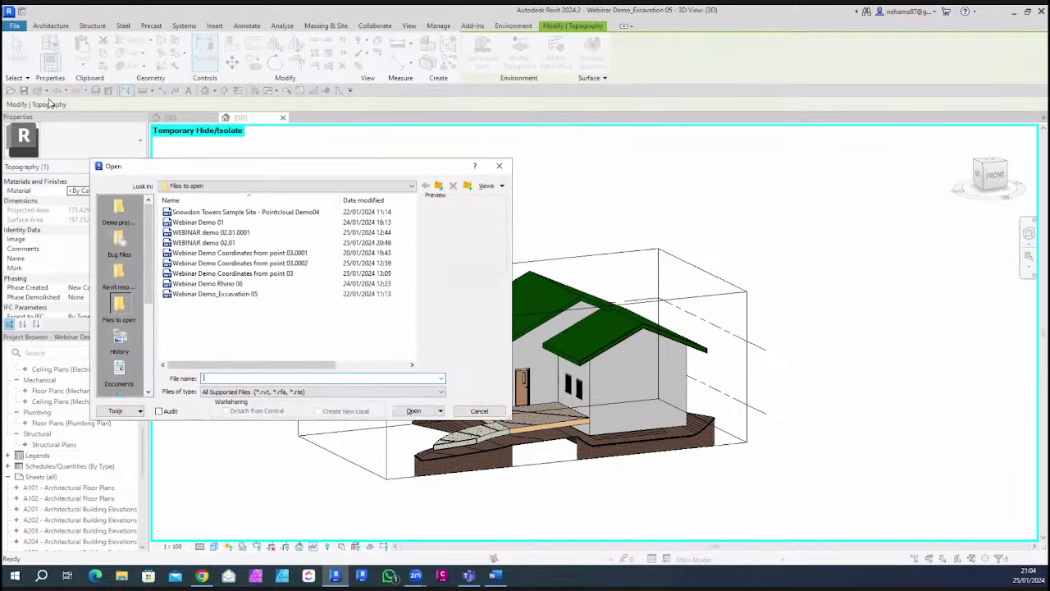
pyautogui.click(210, 284)
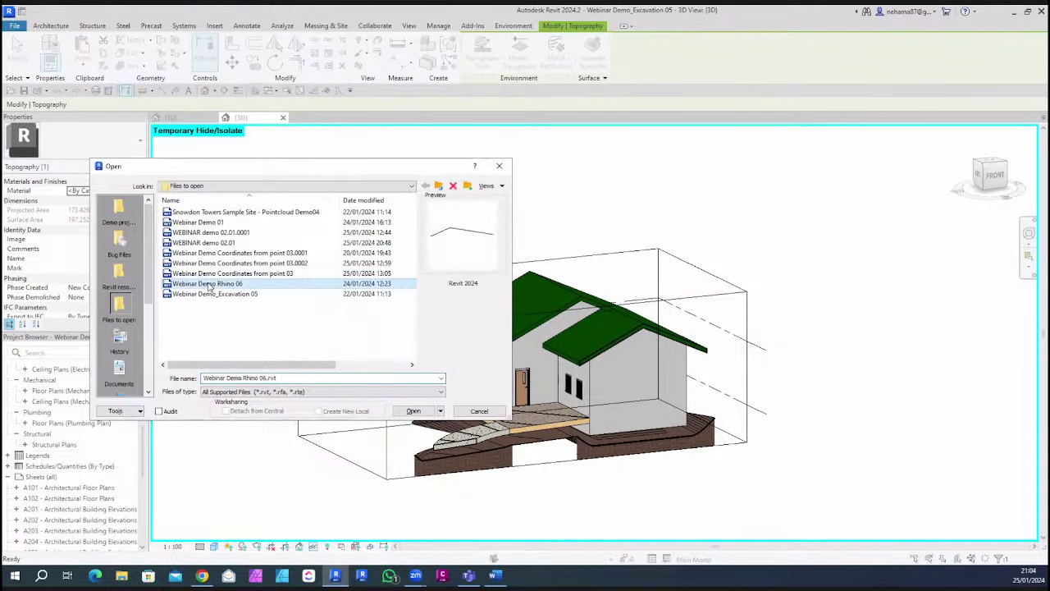
pyautogui.click(420, 411)
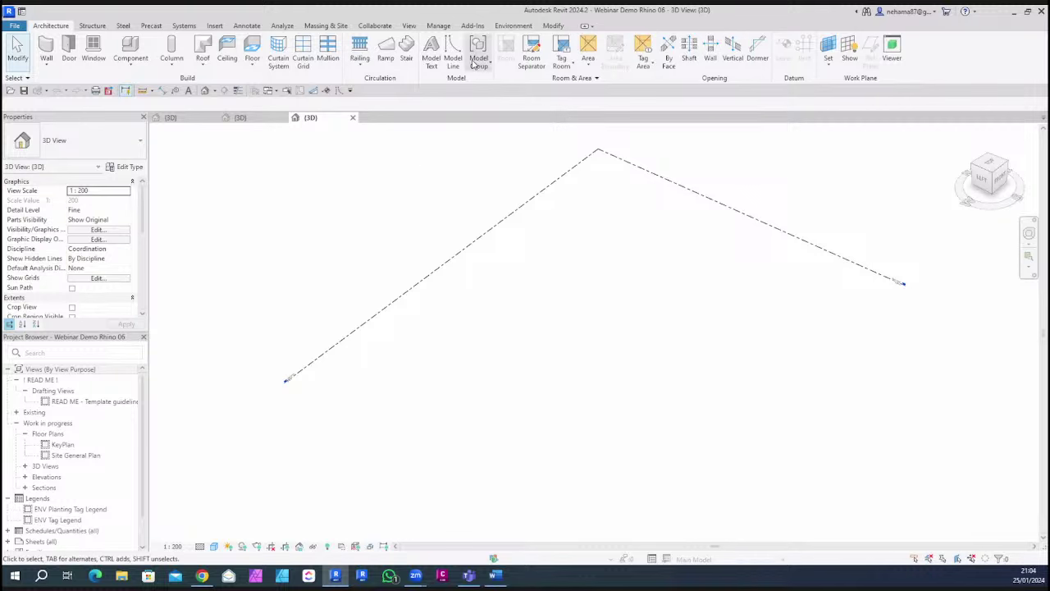
pyautogui.click(513, 26)
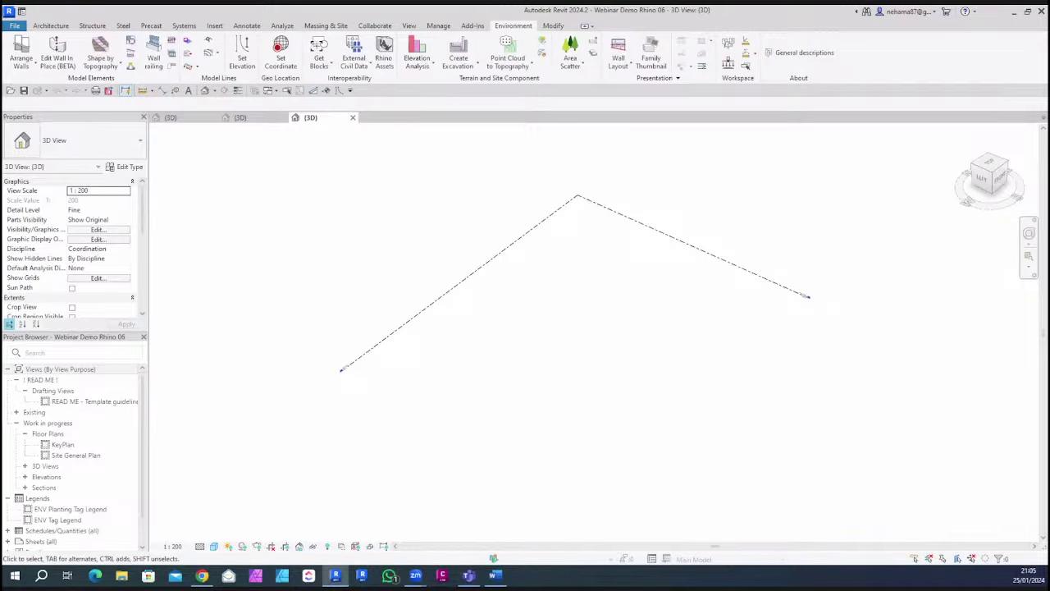
pyautogui.keyDown('shift'); pyautogui.moveTo(645, 373); pyautogui.dragTo(552, 391, button='middle'); pyautogui.keyUp('shift')
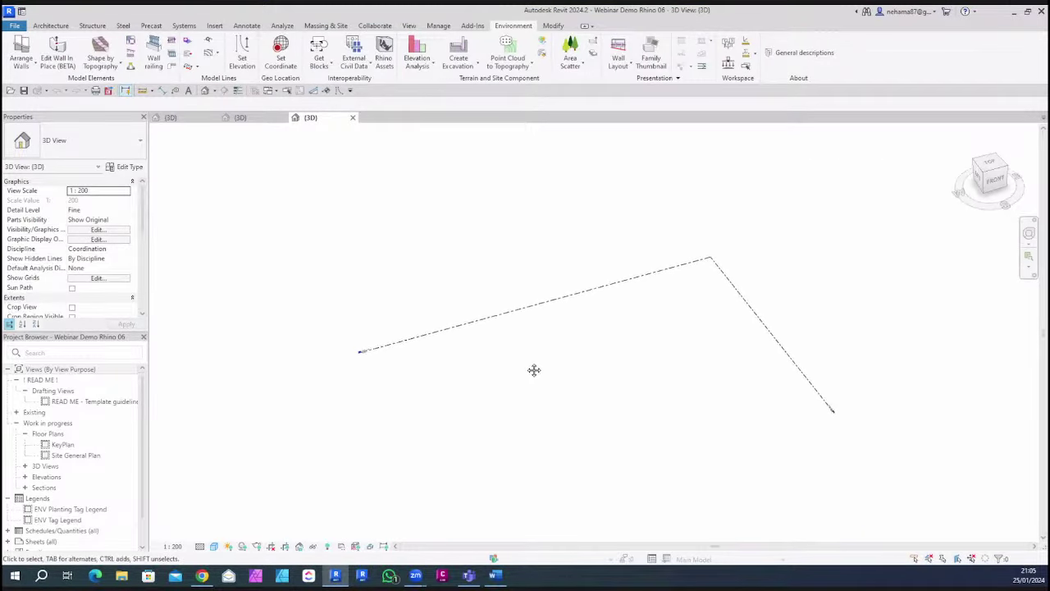
# Add RhinaAssets DEMO (3).3dm as a Rhino asset using Shared coordinates
pyautogui.click(385, 55)
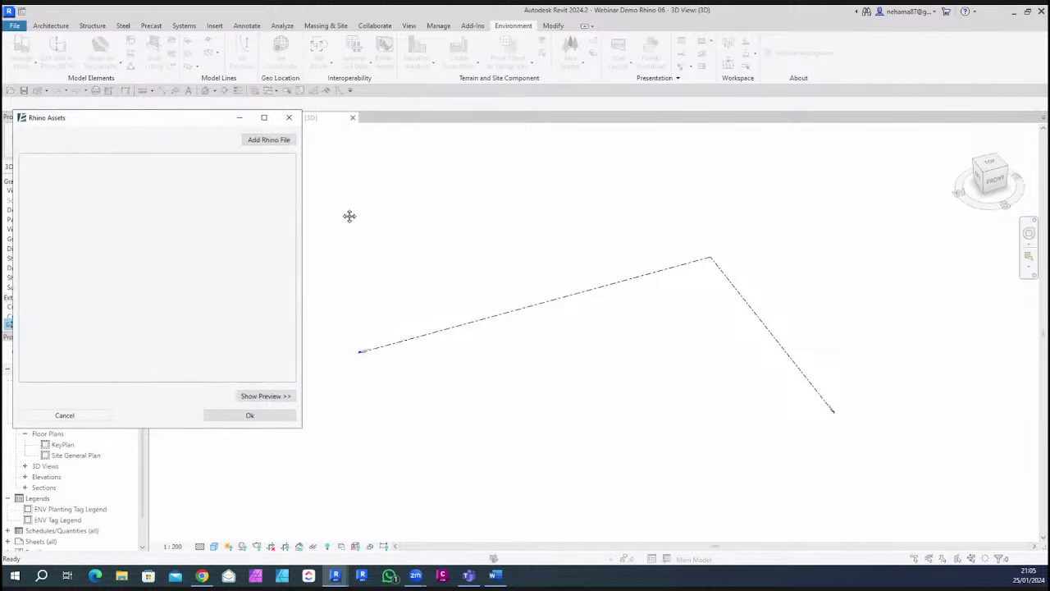
pyautogui.click(268, 141)
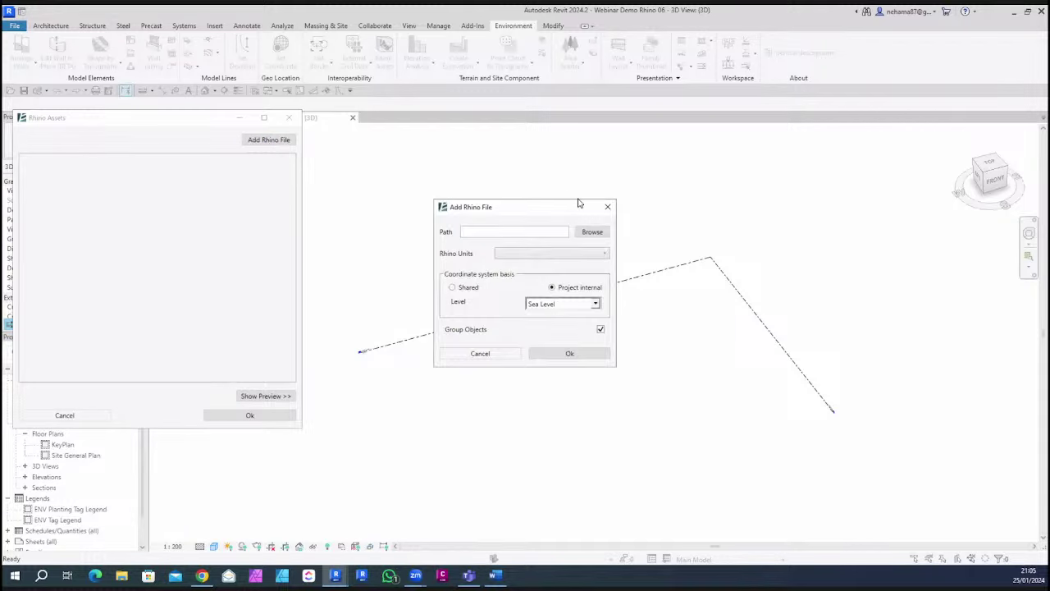
pyautogui.click(604, 233)
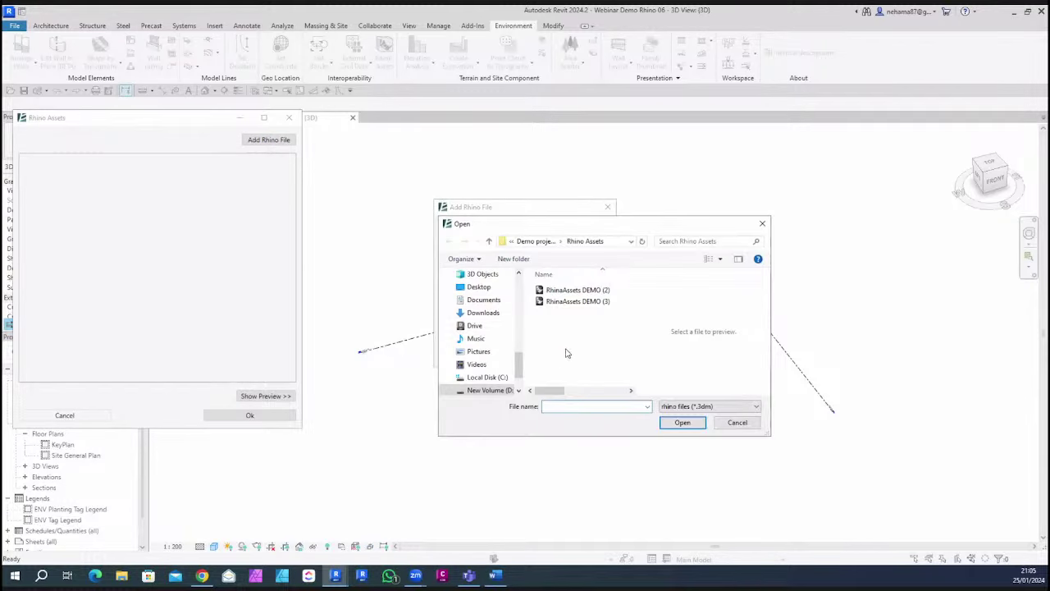
pyautogui.click(564, 302)
pyautogui.click(698, 423)
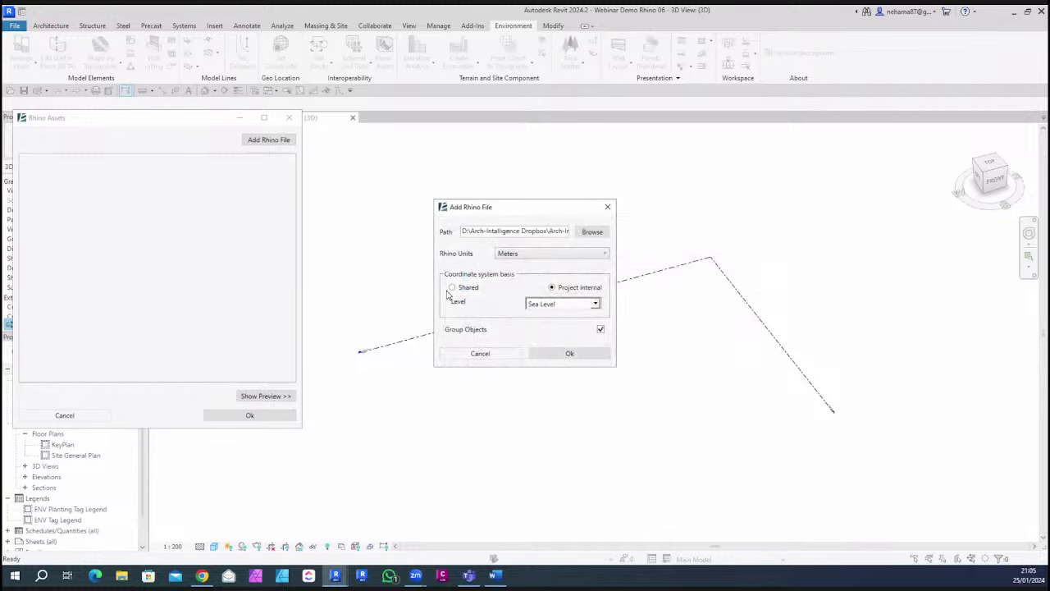
pyautogui.click(452, 288)
pyautogui.click(606, 353)
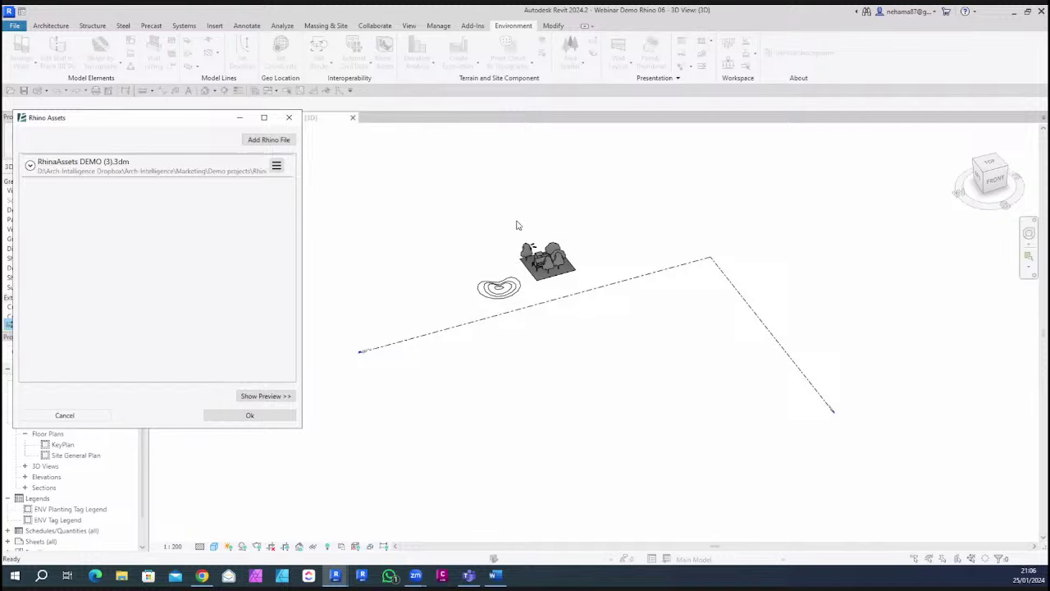
# Show a shaded preview of RhinaAssets DEMO (3).3dm and expand it to list its five layers
pyautogui.click(281, 397)
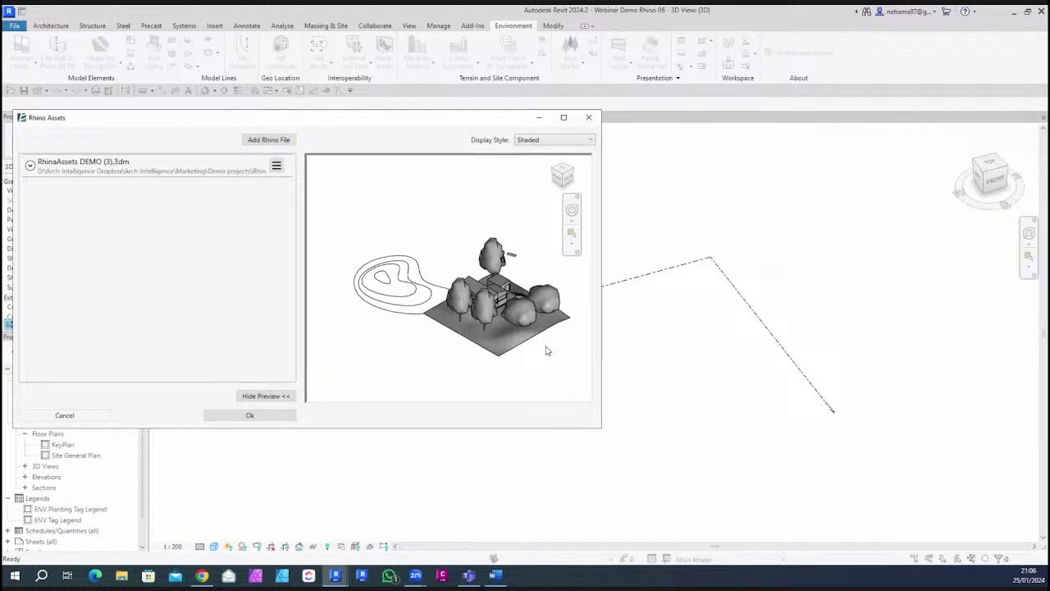
pyautogui.click(277, 167)
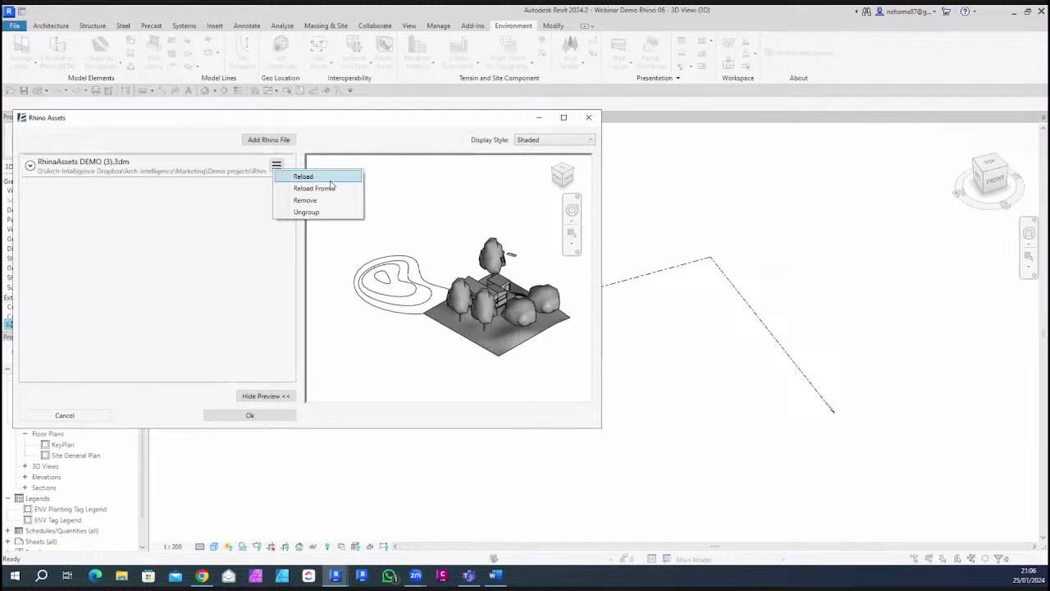
pyautogui.click(253, 294)
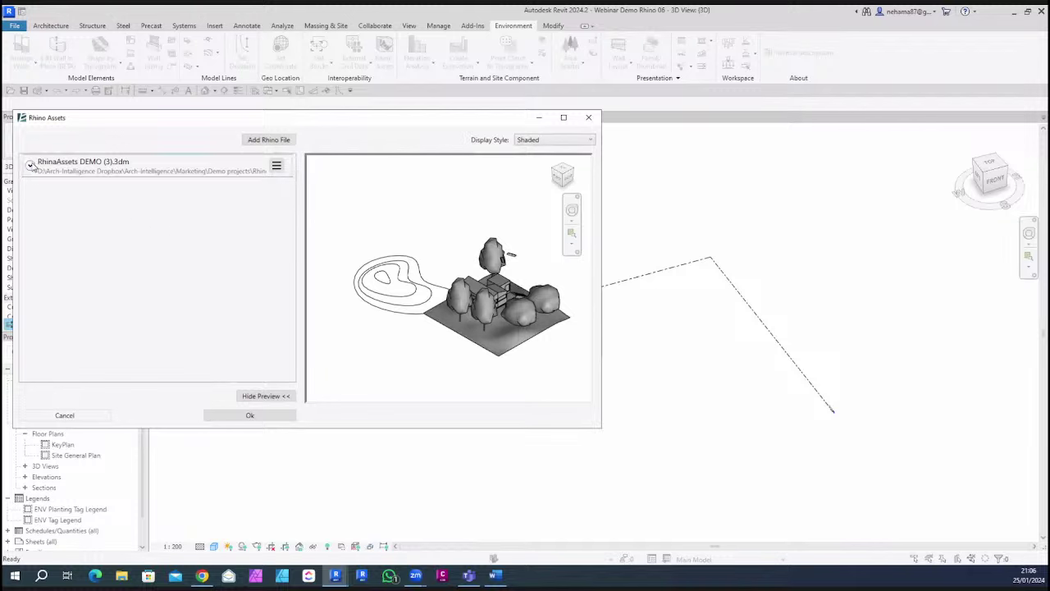
pyautogui.click(29, 165)
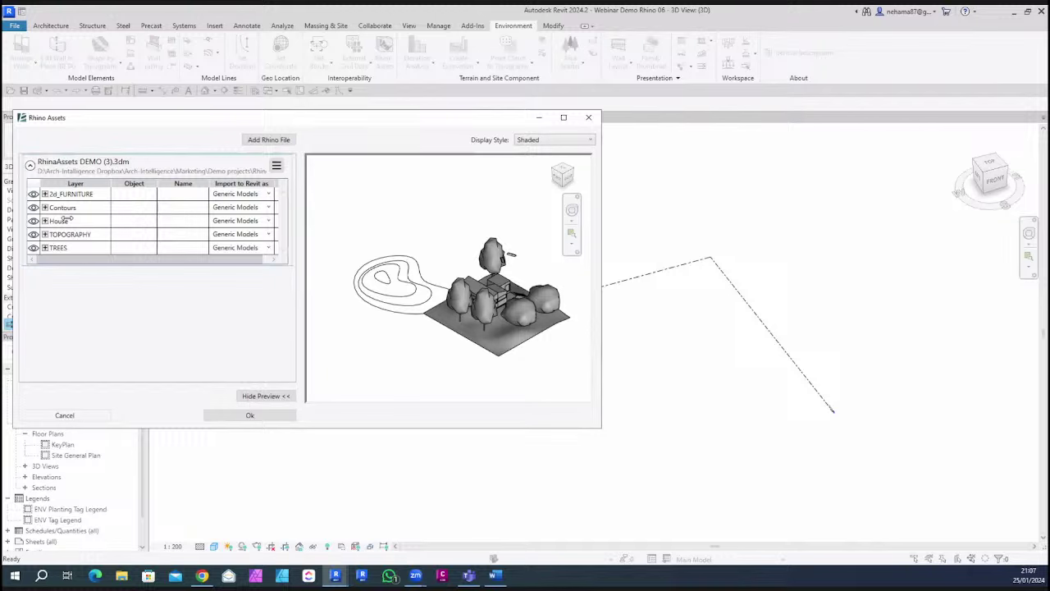
# Expand the 2d_FURNITURE and TREES layers and toggle TREES and TOPOGRAPHY visibility in the preview
pyautogui.click(44, 194)
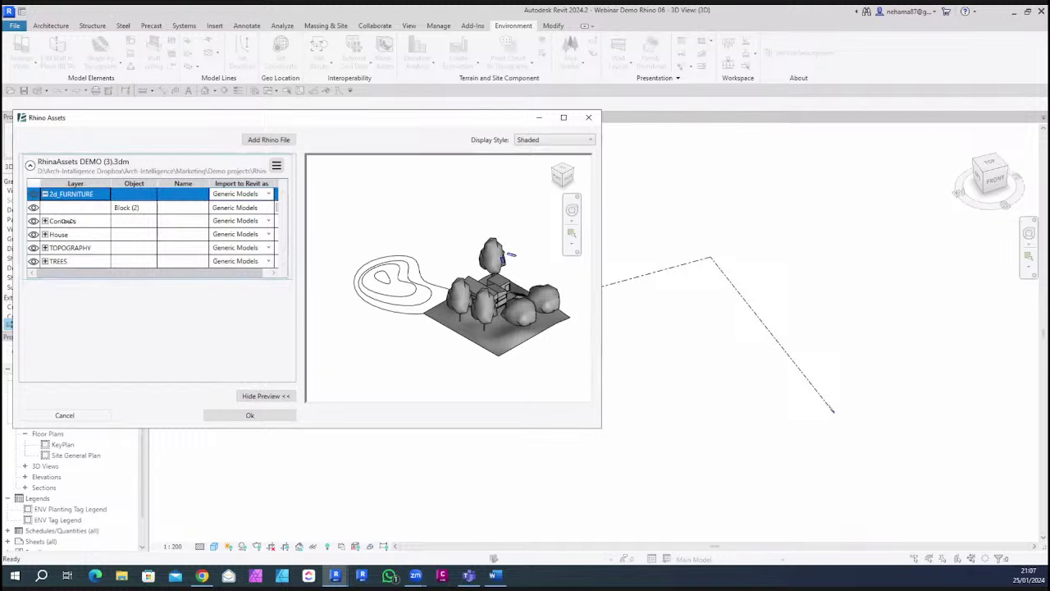
pyautogui.click(44, 261)
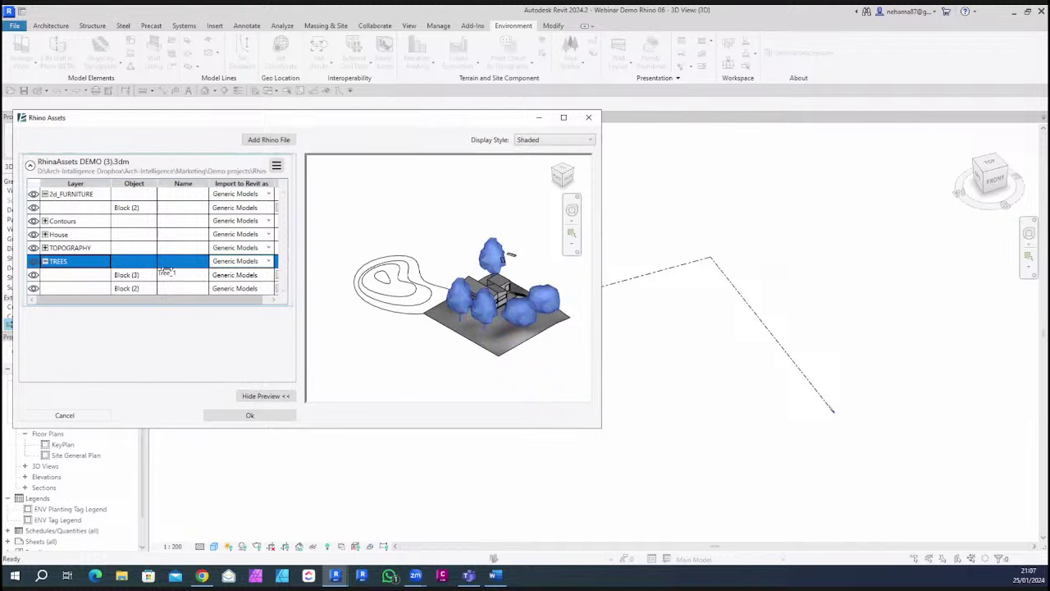
pyautogui.click(33, 274)
pyautogui.click(33, 288)
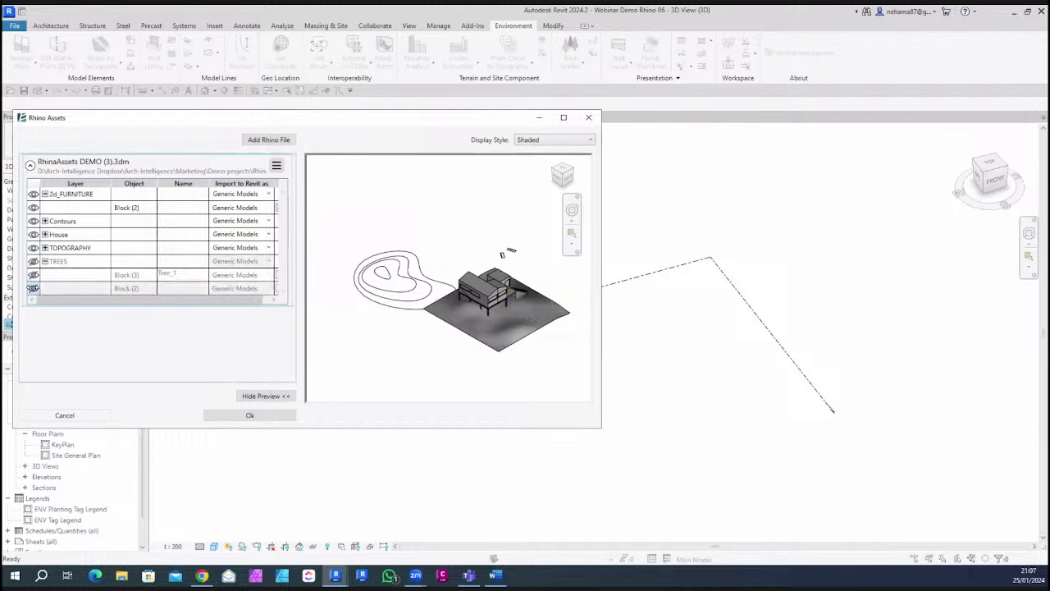
pyautogui.click(33, 248)
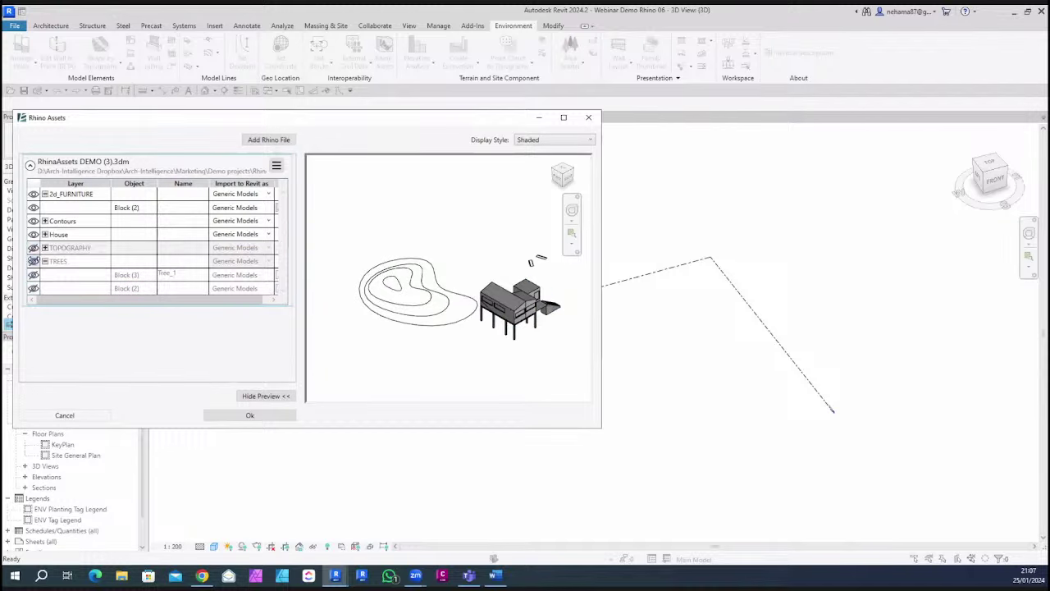
pyautogui.click(33, 260)
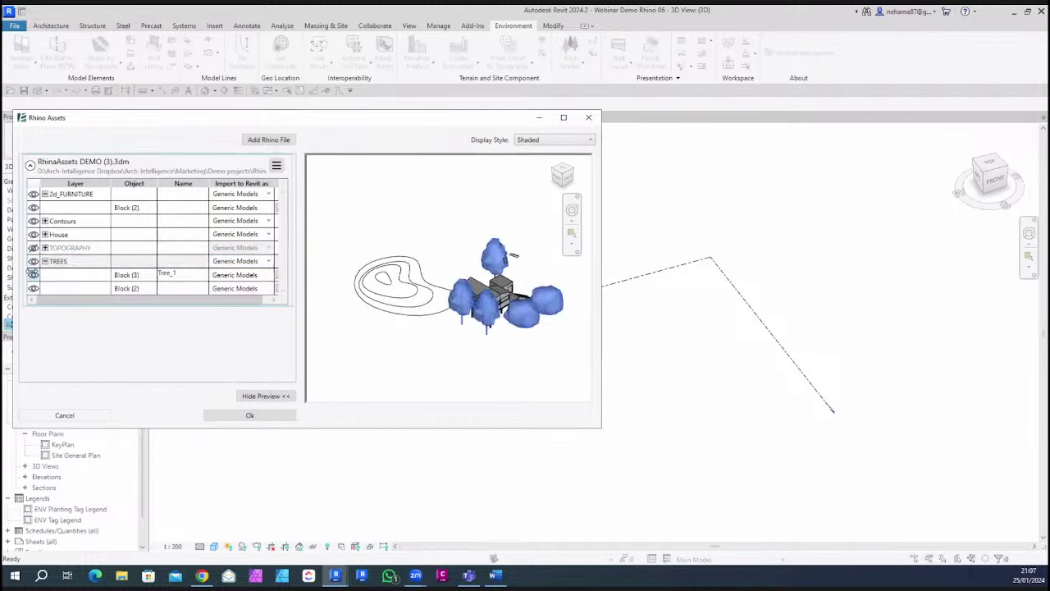
pyautogui.click(32, 247)
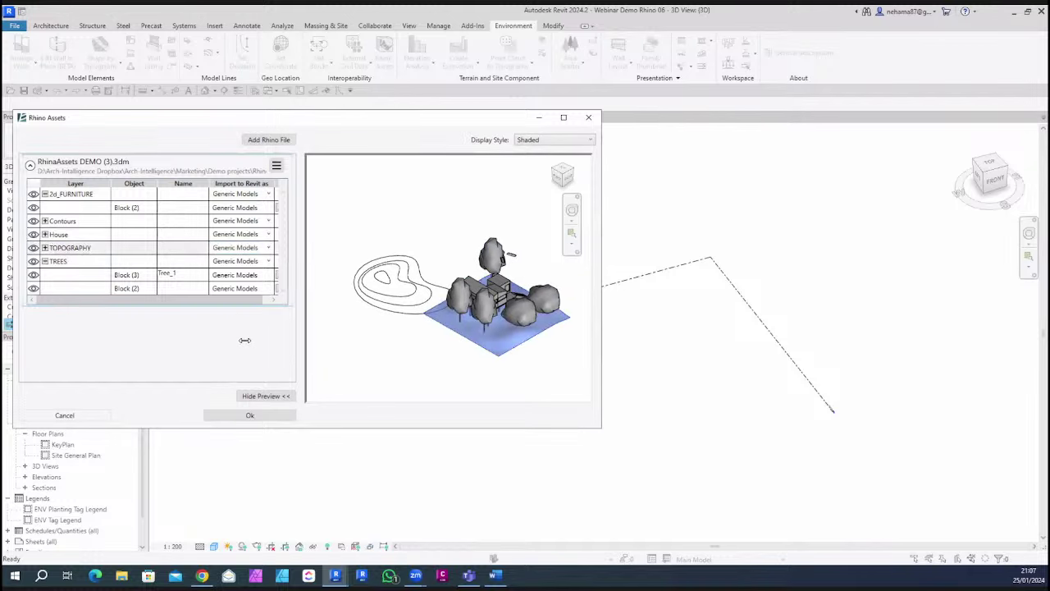
# Expand TOPOGRAPHY, select its Topography Brep, and orbit the preview to inspect the terrain
pyautogui.click(46, 260)
pyautogui.click(533, 379)
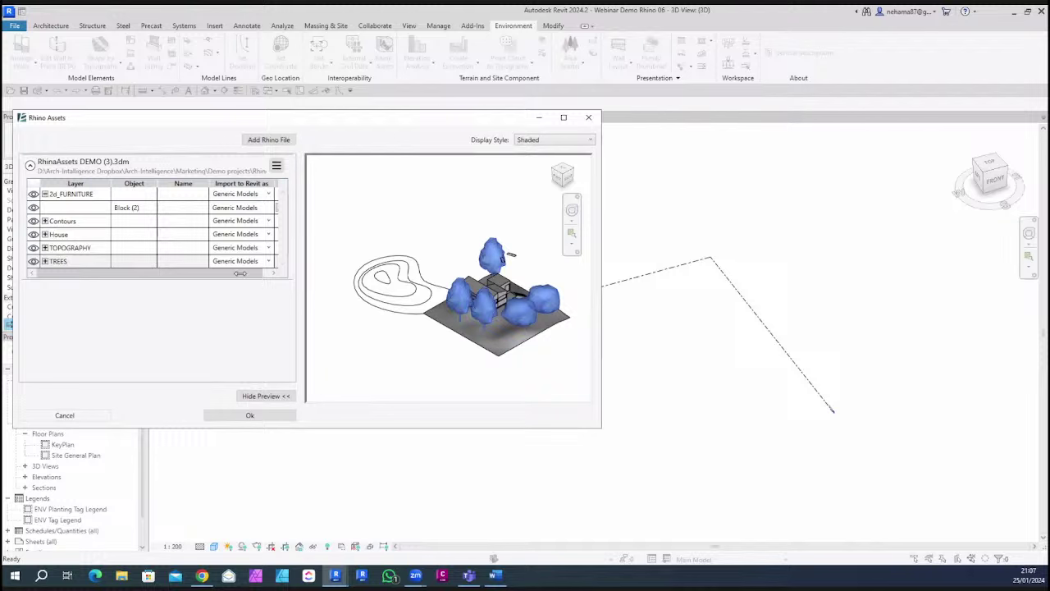
pyautogui.moveTo(240, 273); pyautogui.dragTo(256, 274)
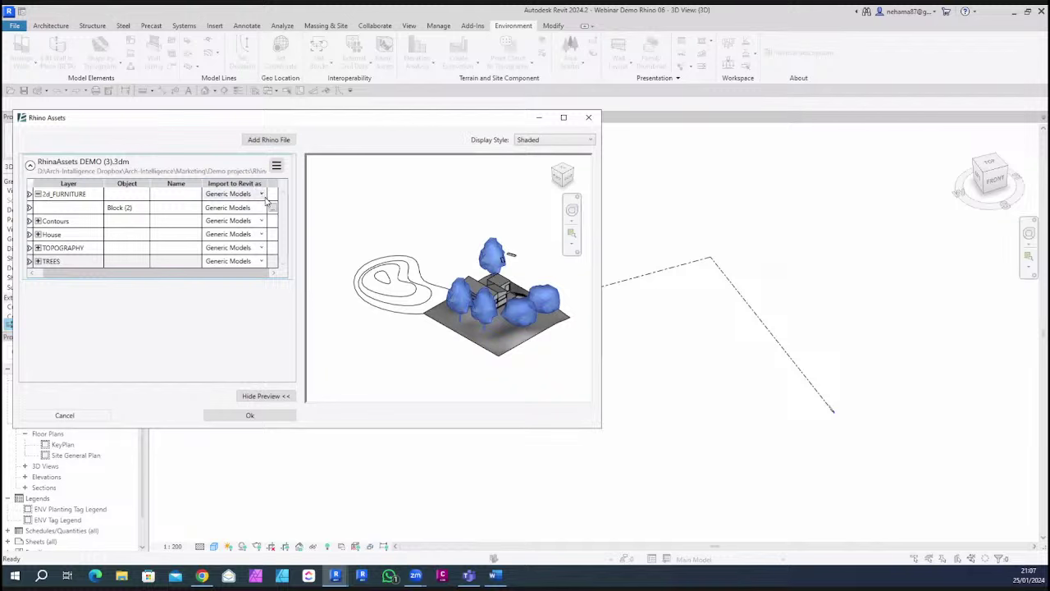
pyautogui.click(37, 248)
pyautogui.click(99, 262)
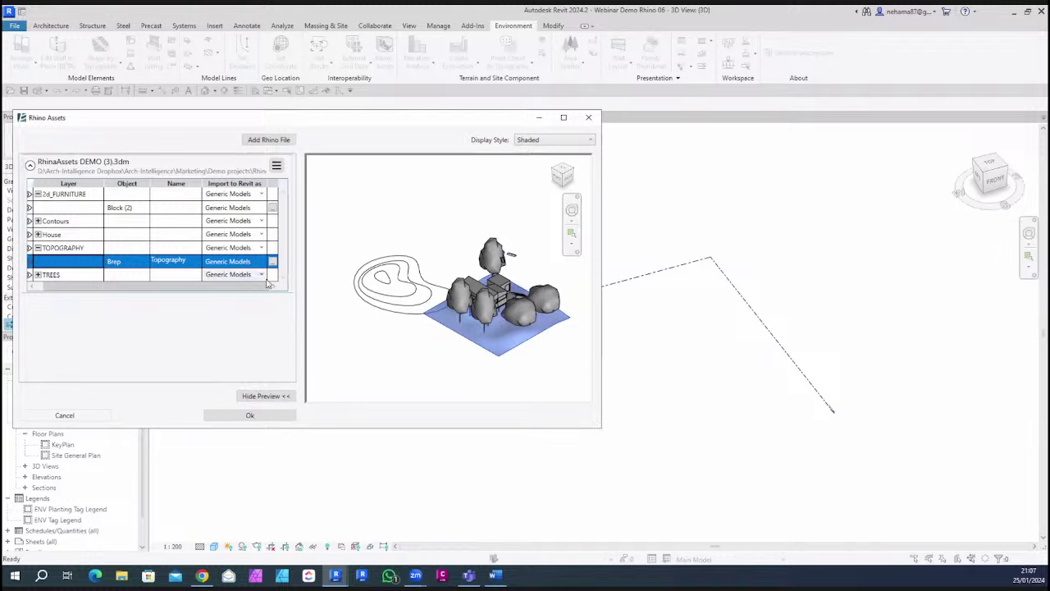
pyautogui.moveTo(561, 374); pyautogui.dragTo(550, 399)
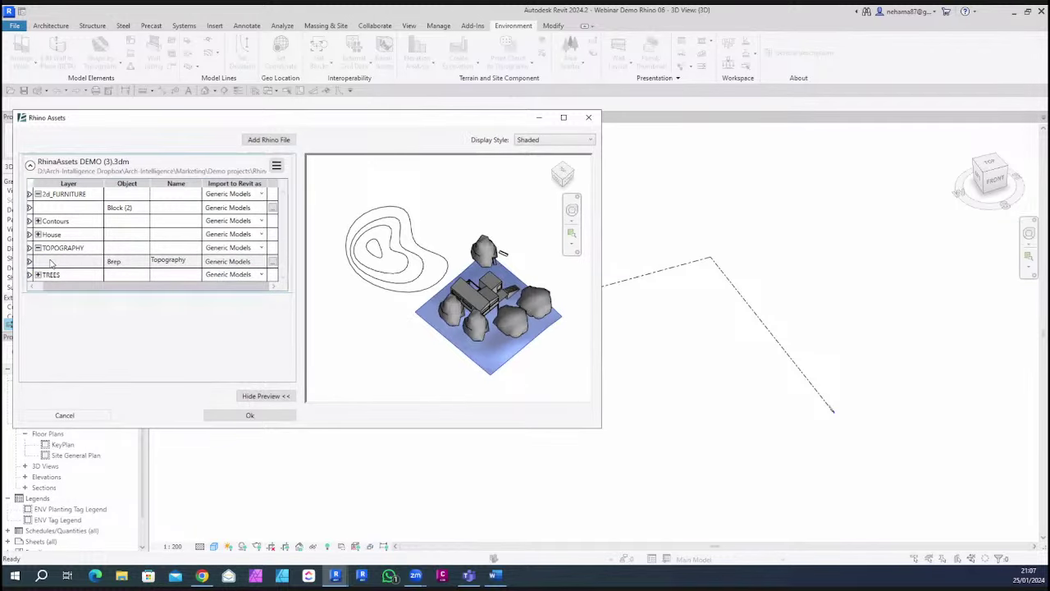
# In the Topography Brep's import settings, set the import category to a system Toposolid
pyautogui.click(274, 263)
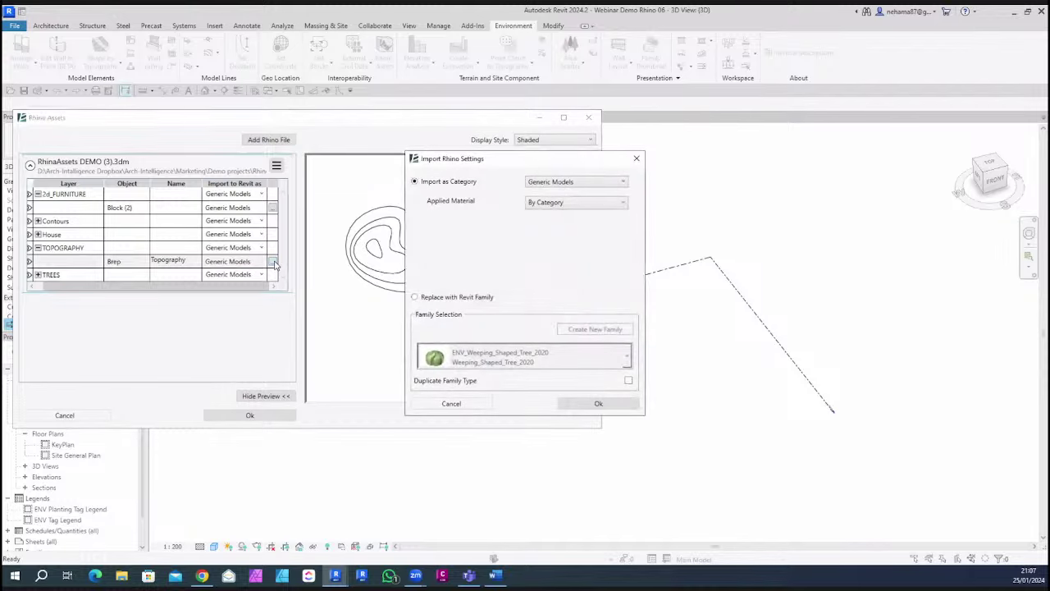
pyautogui.moveTo(561, 160); pyautogui.dragTo(770, 140)
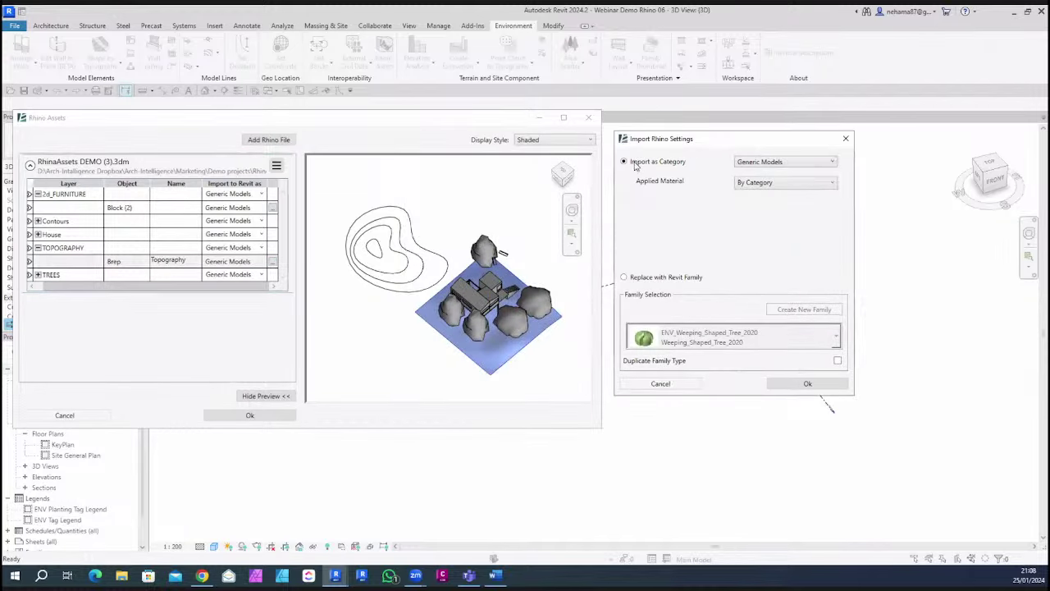
pyautogui.click(805, 163)
pyautogui.scroll(-7, 792, 246)
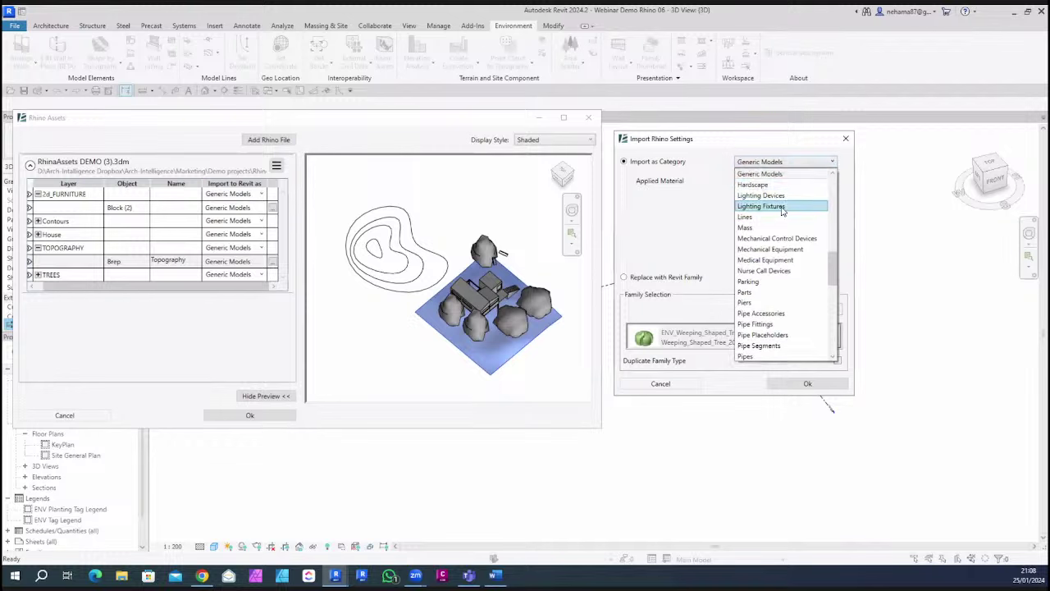
pyautogui.scroll(-3, 787, 291)
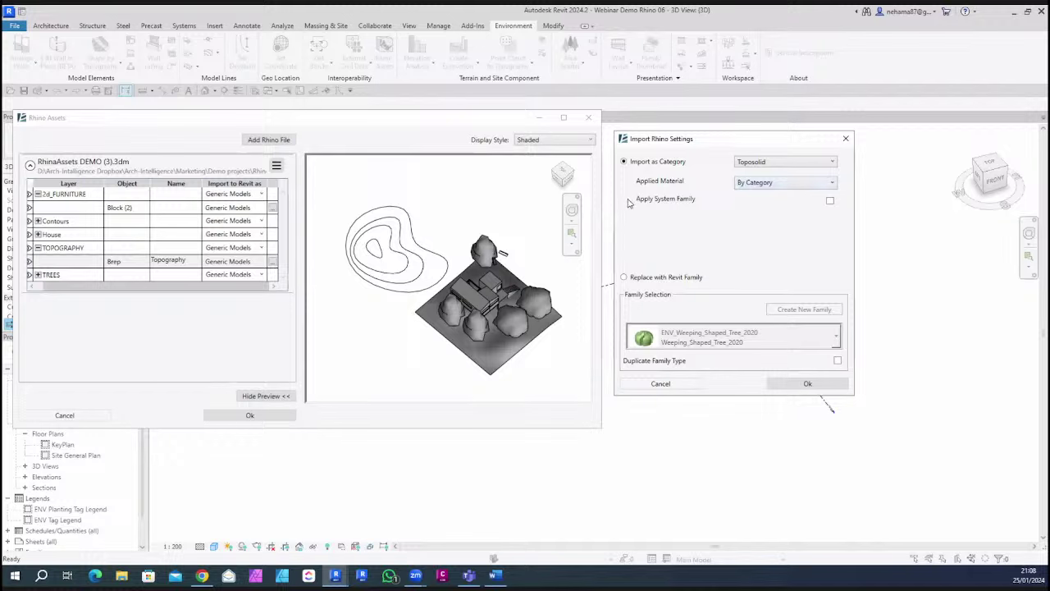
pyautogui.click(830, 202)
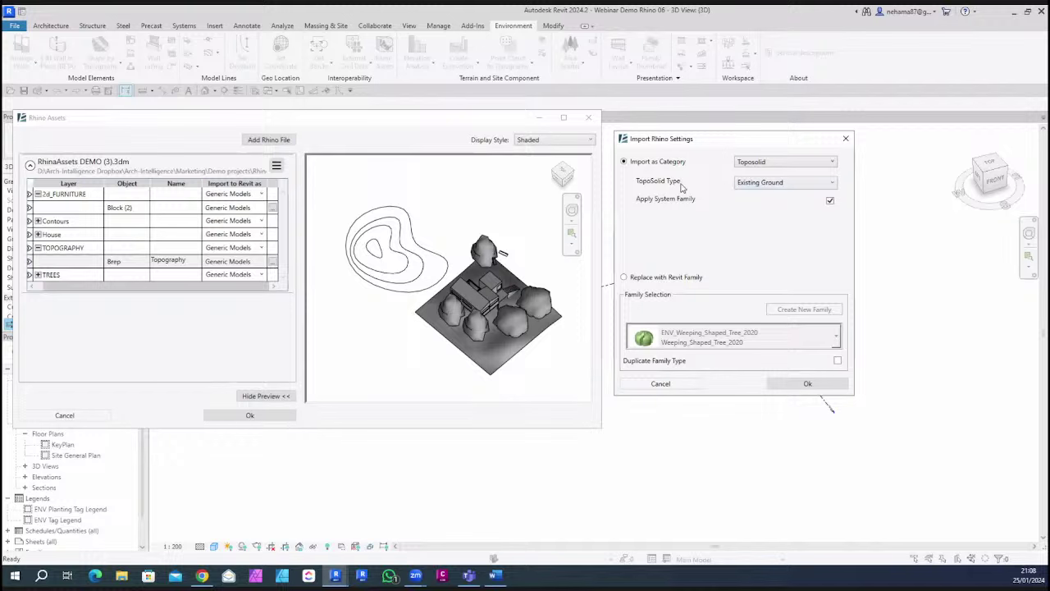
# Choose Gardening & Soil as the TopoSolid Type and confirm the settings
pyautogui.click(762, 190)
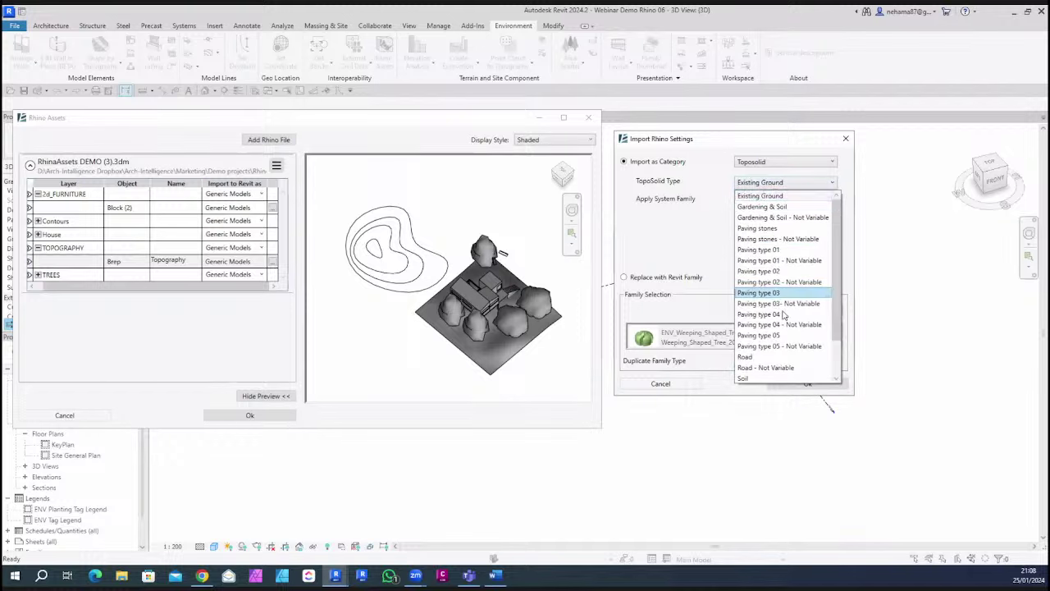
pyautogui.scroll(-2, 799, 320)
pyautogui.scroll(2, 803, 324)
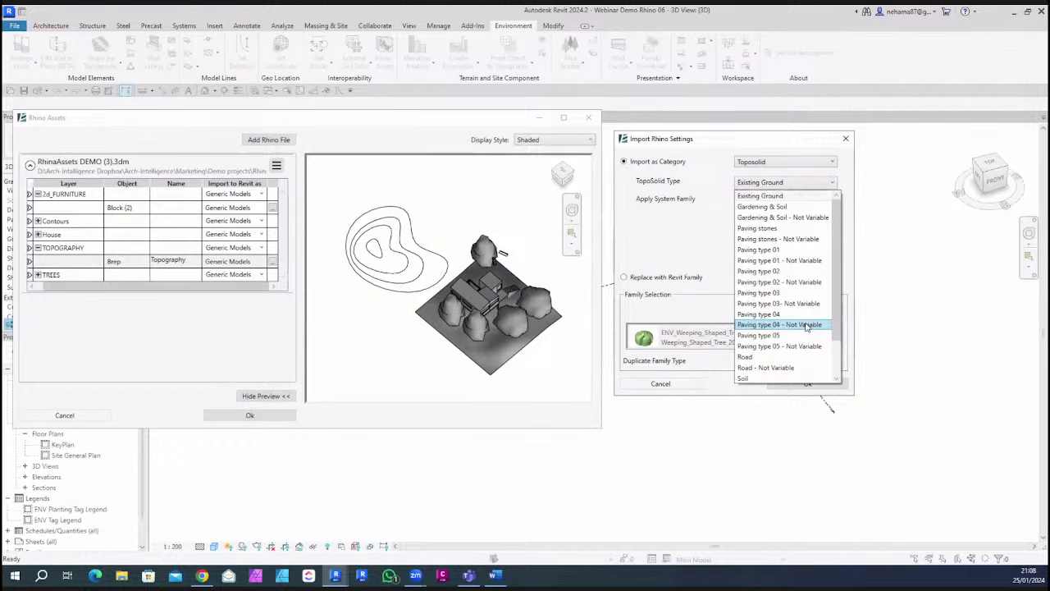
pyautogui.click(770, 210)
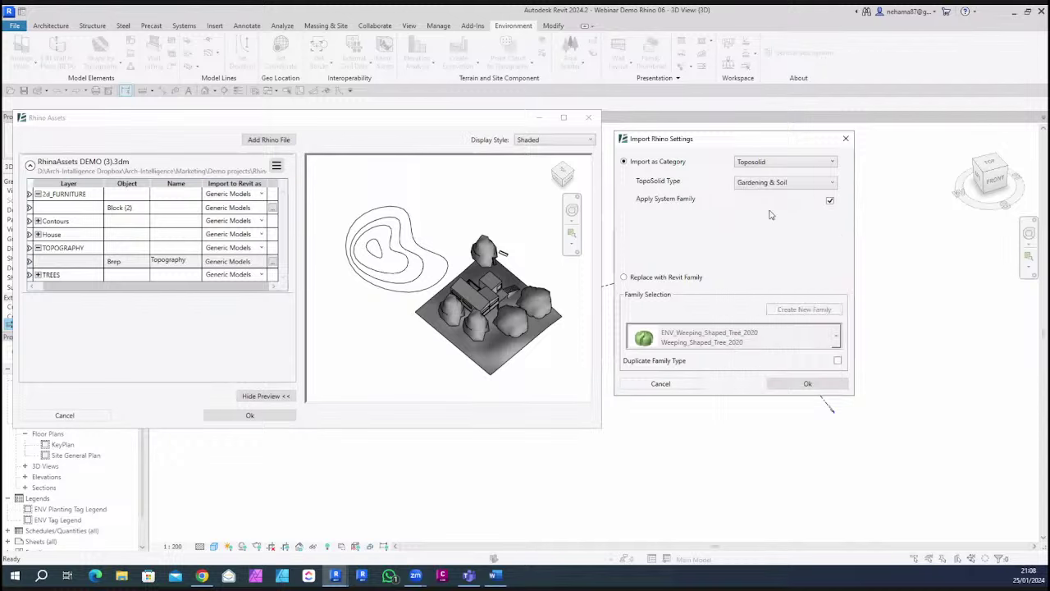
pyautogui.click(782, 384)
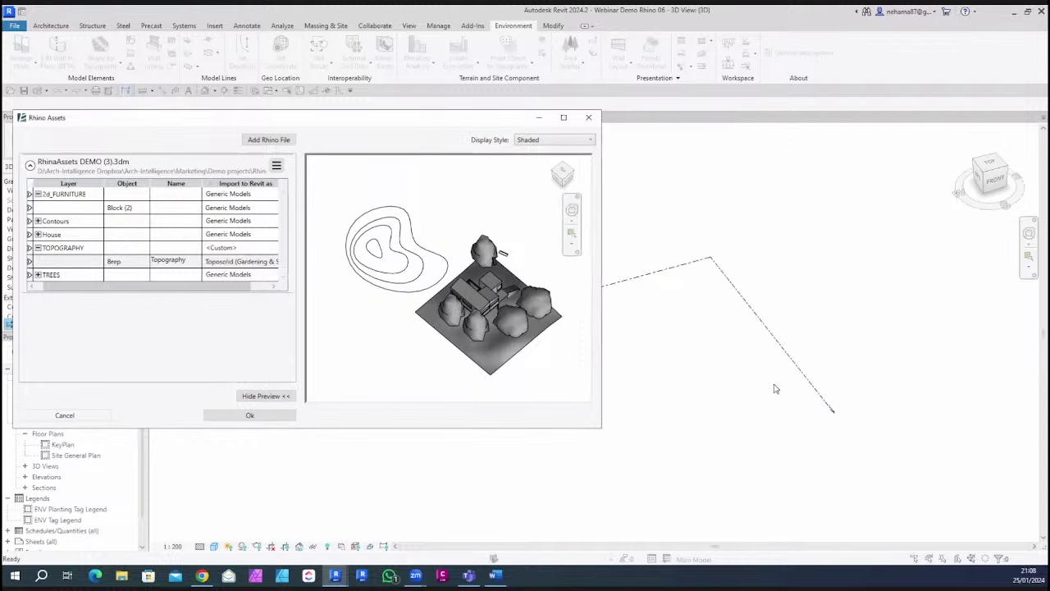
# Import the Rhino layers and ungroup the resulting model group
pyautogui.click(283, 415)
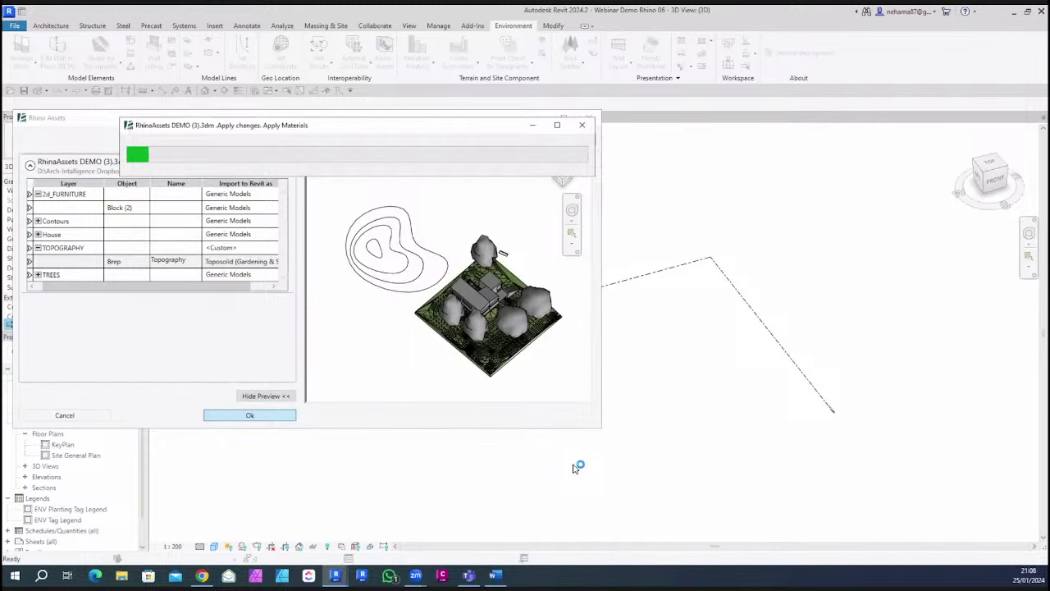
pyautogui.scroll(5, 521, 230)
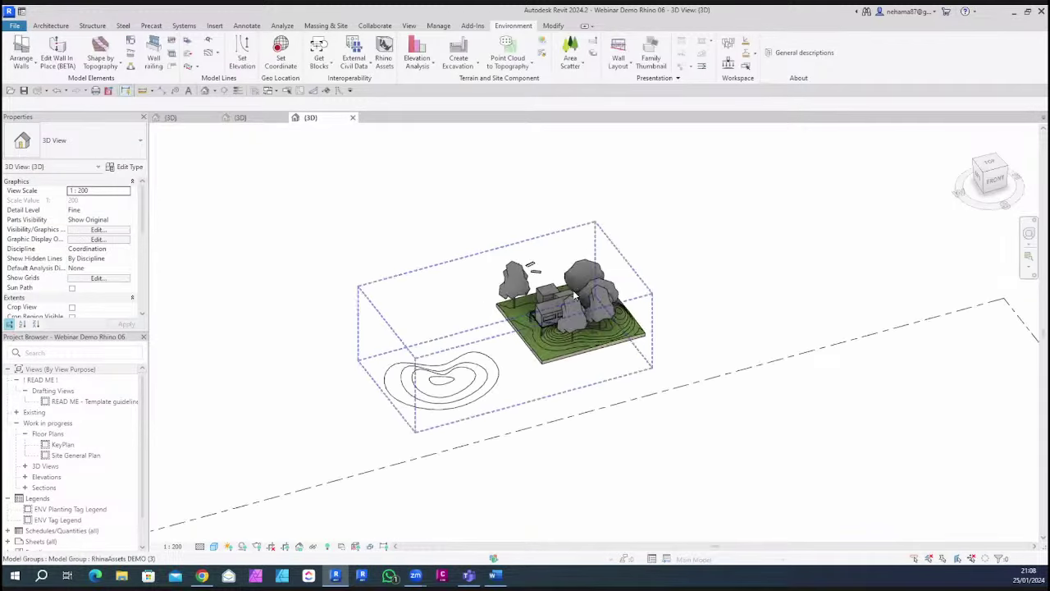
pyautogui.click(566, 378)
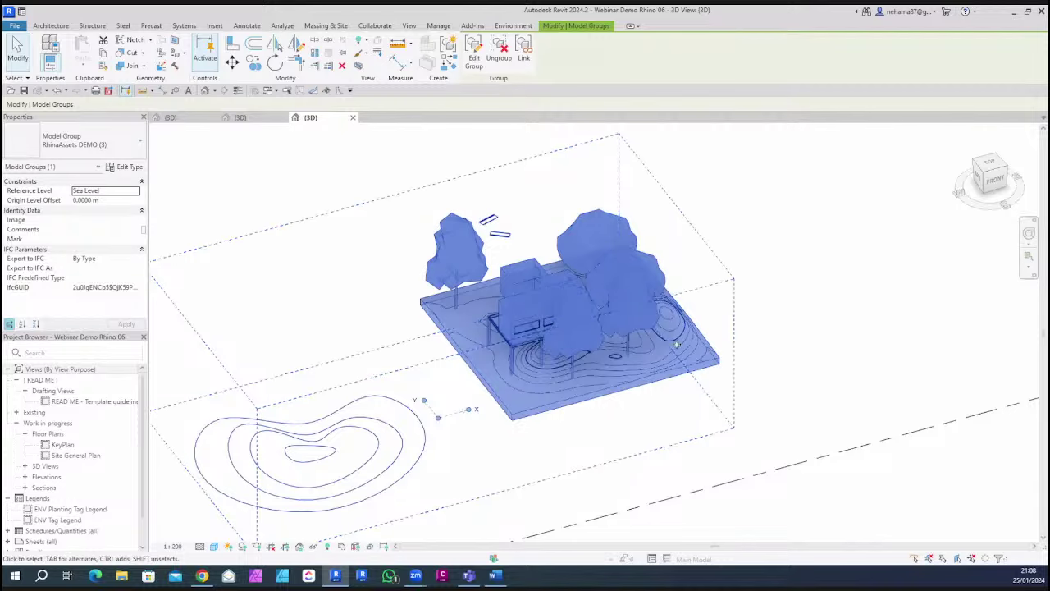
pyautogui.scroll(-3, 513, 281)
pyautogui.scroll(5, 513, 282)
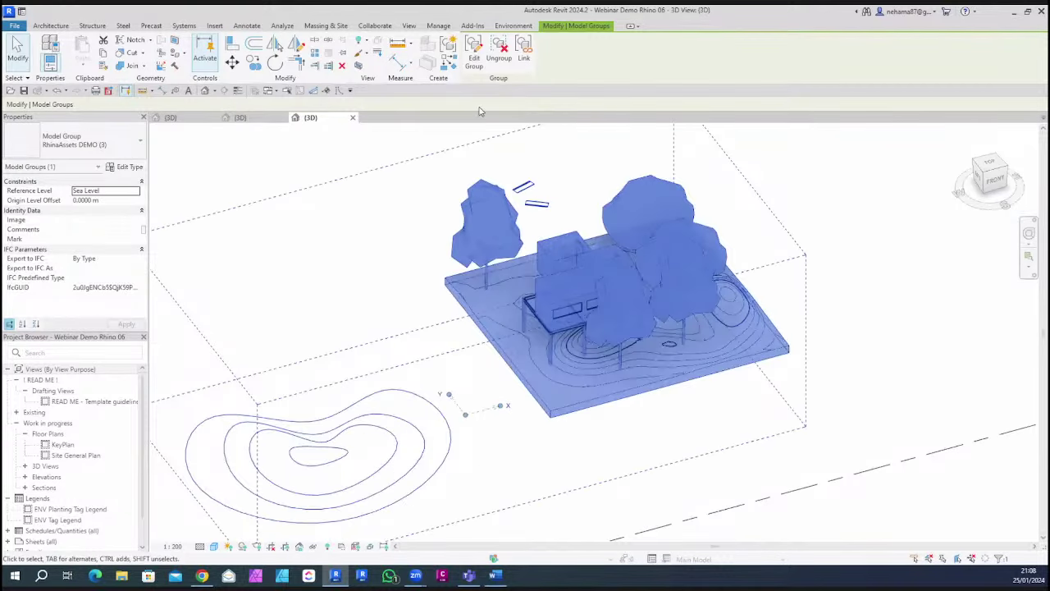
pyautogui.click(498, 53)
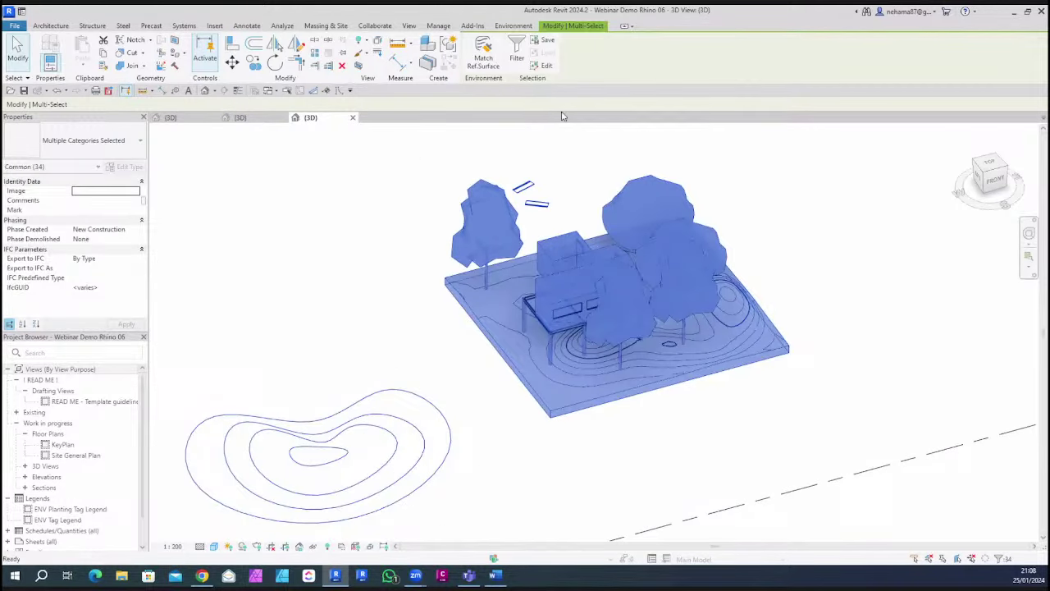
# Select the imported toposolid and turn on Preview Points to see its shape points
pyautogui.click(836, 353)
pyautogui.click(735, 367)
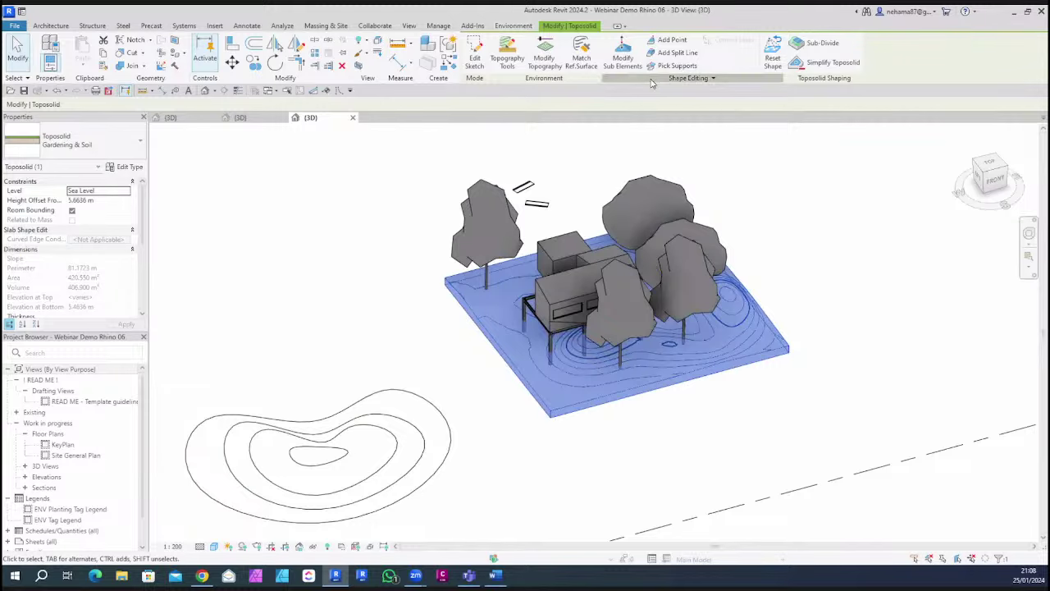
pyautogui.click(607, 92)
pyautogui.scroll(5, 817, 356)
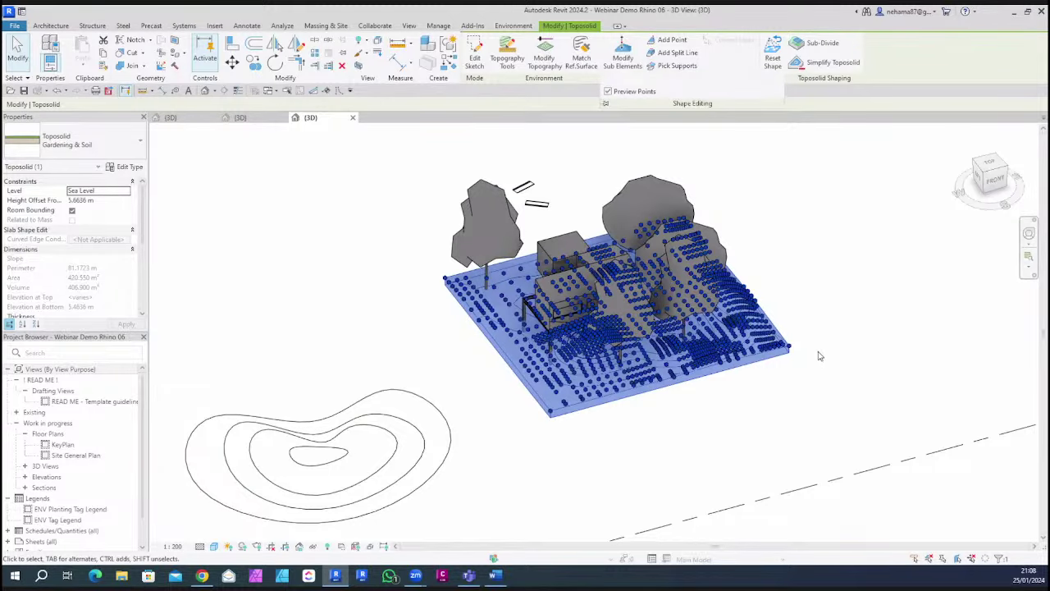
pyautogui.click(398, 480)
pyautogui.scroll(-5, 398, 480)
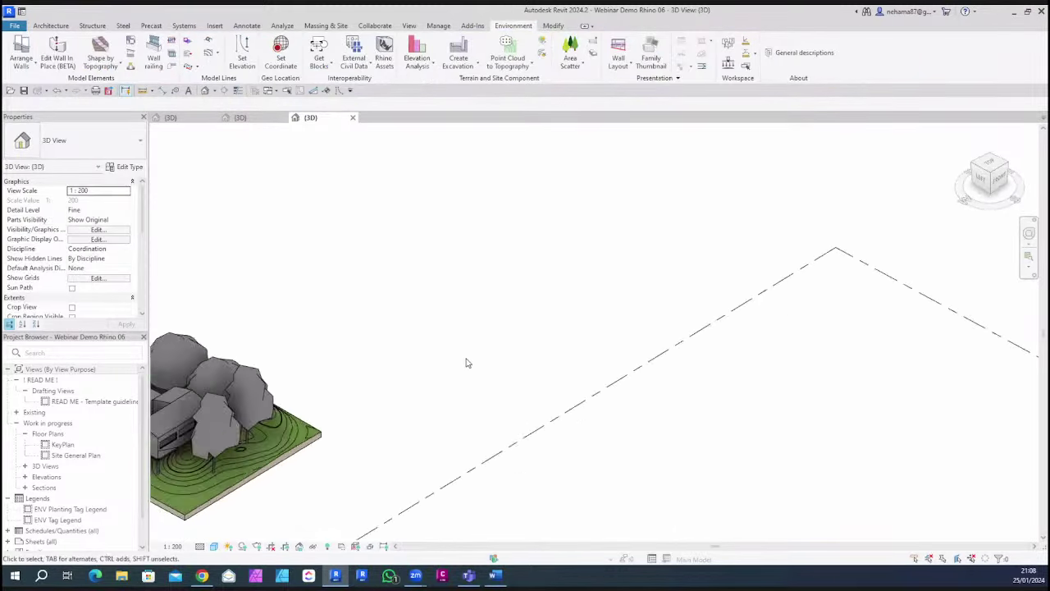
pyautogui.click(279, 462)
# Orbit the model to inspect the imported site, house and trees from several sides
pyautogui.keyDown('shift'); pyautogui.moveTo(242, 482); pyautogui.dragTo(258, 419, button='middle'); pyautogui.keyUp('shift')
pyautogui.scroll(4, 257, 420)
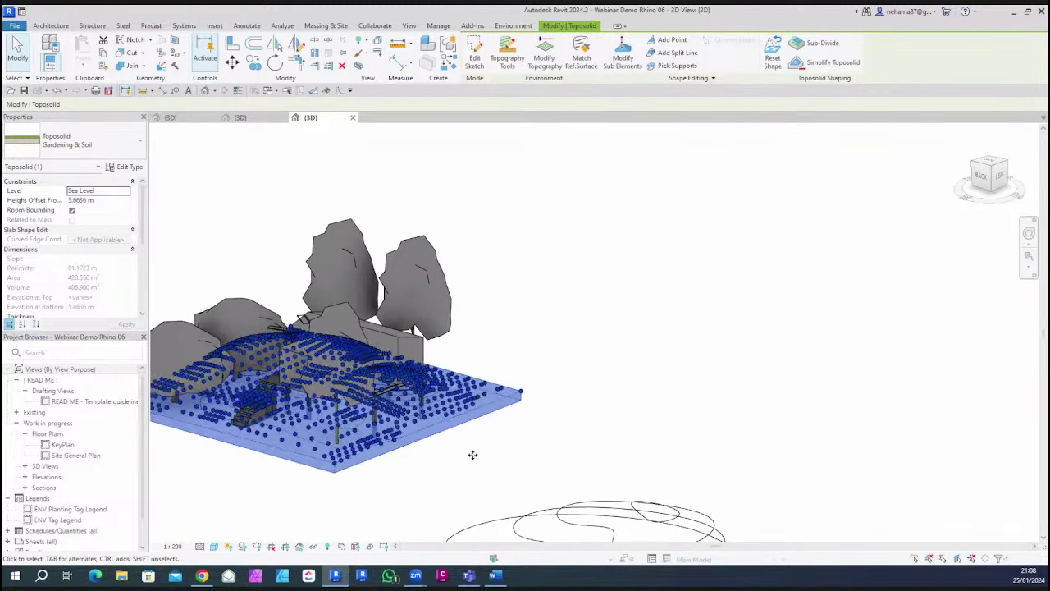
pyautogui.click(551, 456)
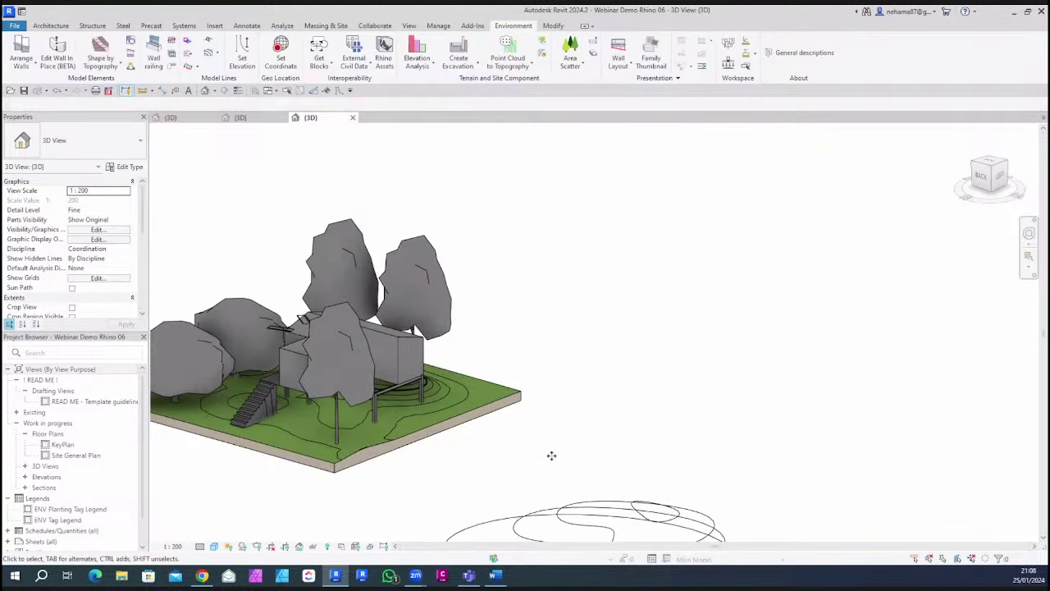
pyautogui.scroll(-3, 513, 359)
pyautogui.keyDown('shift'); pyautogui.moveTo(631, 418); pyautogui.dragTo(566, 508, button='middle'); pyautogui.keyUp('shift')
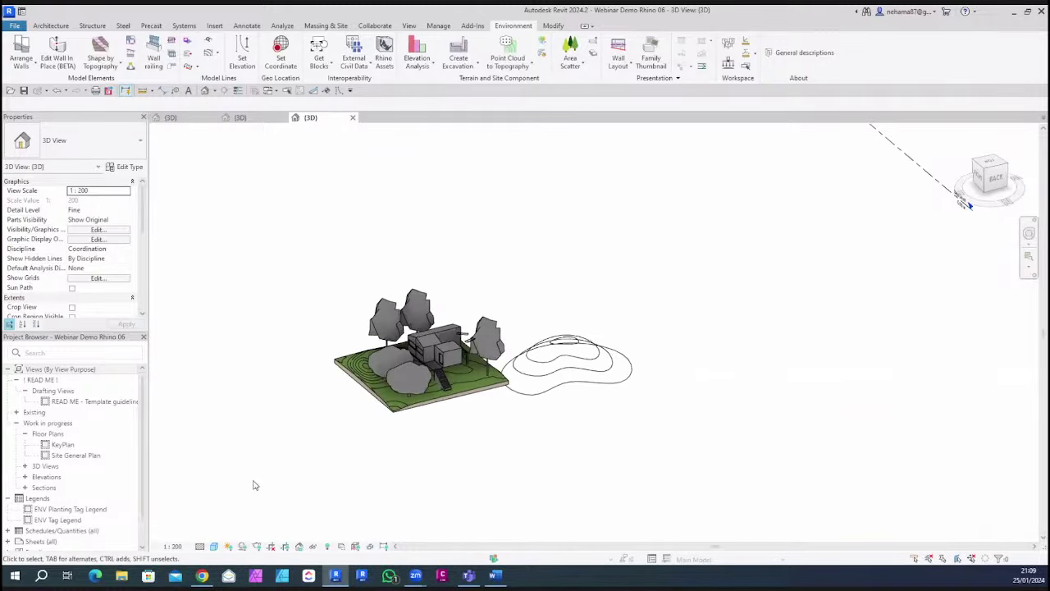
pyautogui.scroll(3, 253, 484)
pyautogui.moveTo(460, 391); pyautogui.dragTo(703, 481, button='middle')
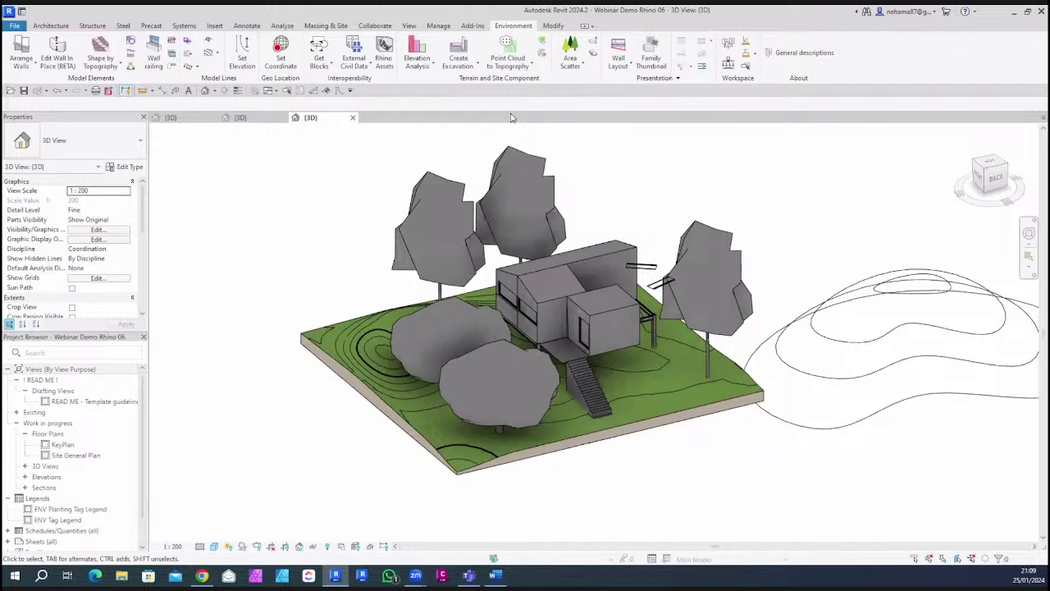
# Reopen Rhino Assets with the preview shown and expand the file and its TREES layer
pyautogui.click(384, 56)
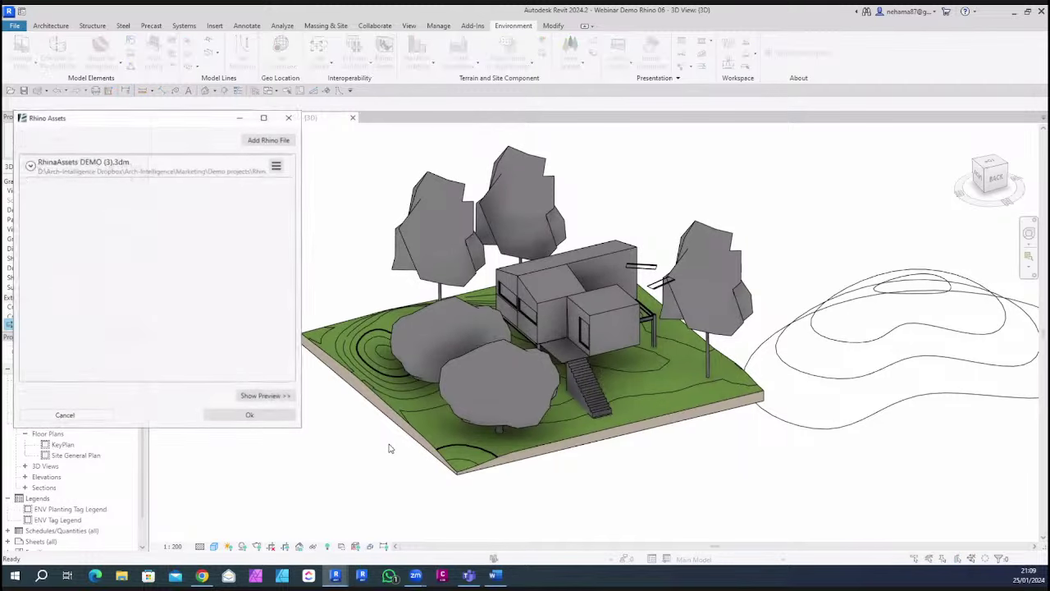
pyautogui.click(261, 395)
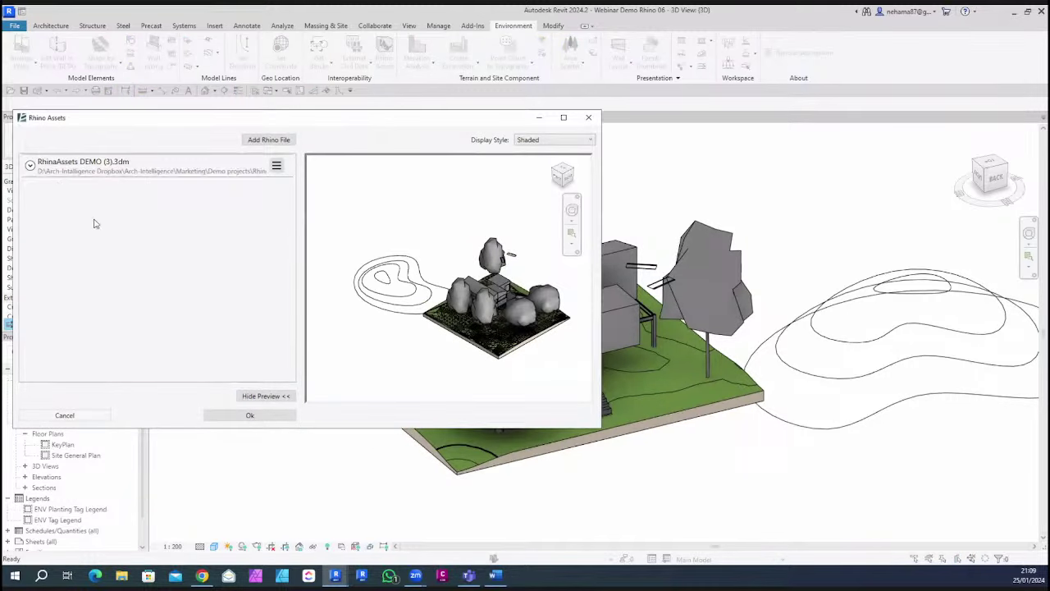
pyautogui.click(30, 165)
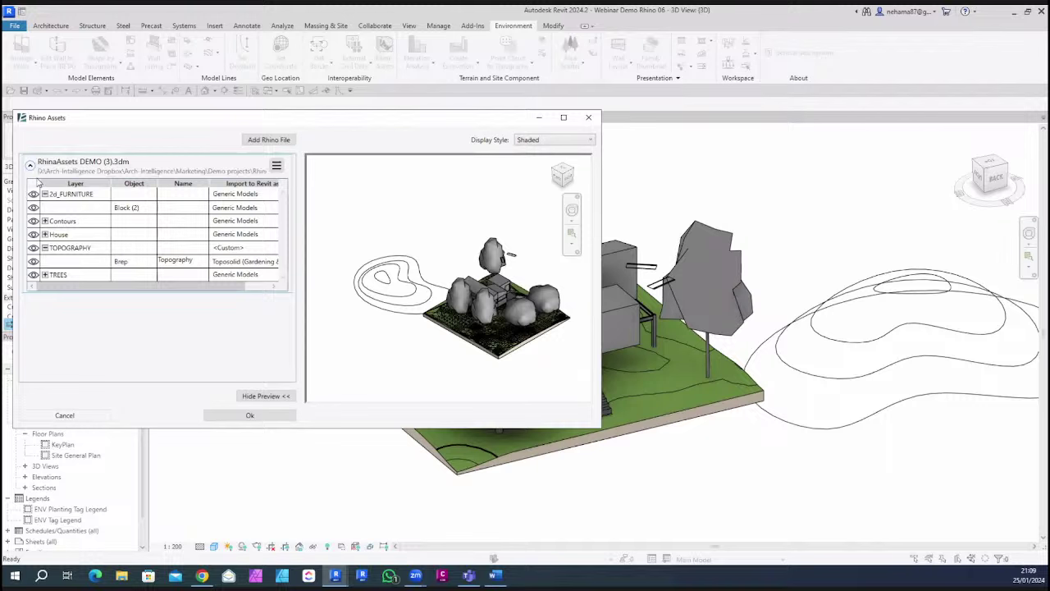
pyautogui.click(45, 275)
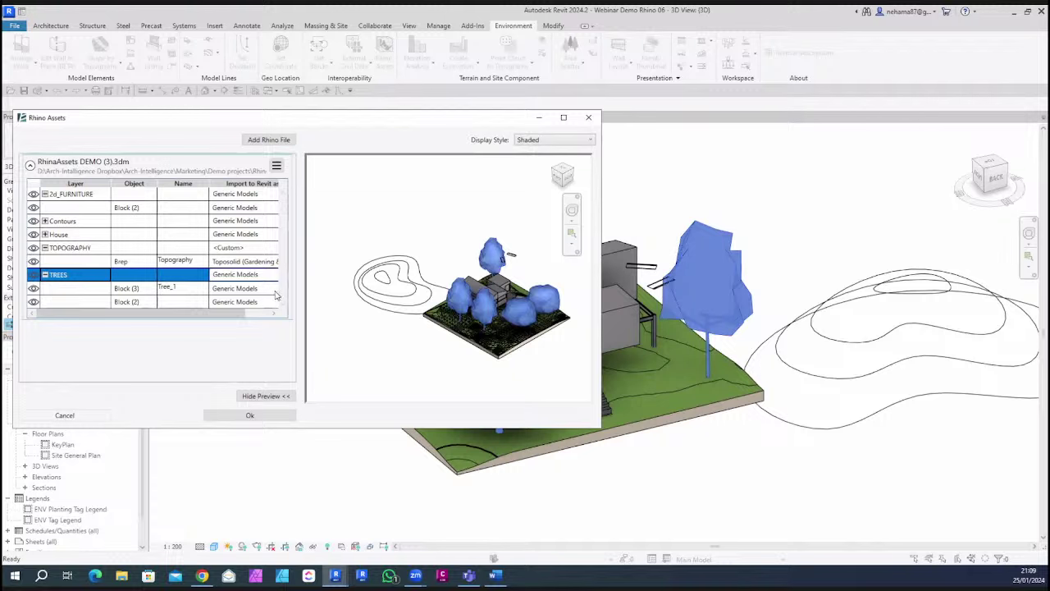
# Compare the Block (2) and Block (3) trees, then open Block (3)'s import settings
pyautogui.hscroll(2, 260, 299)
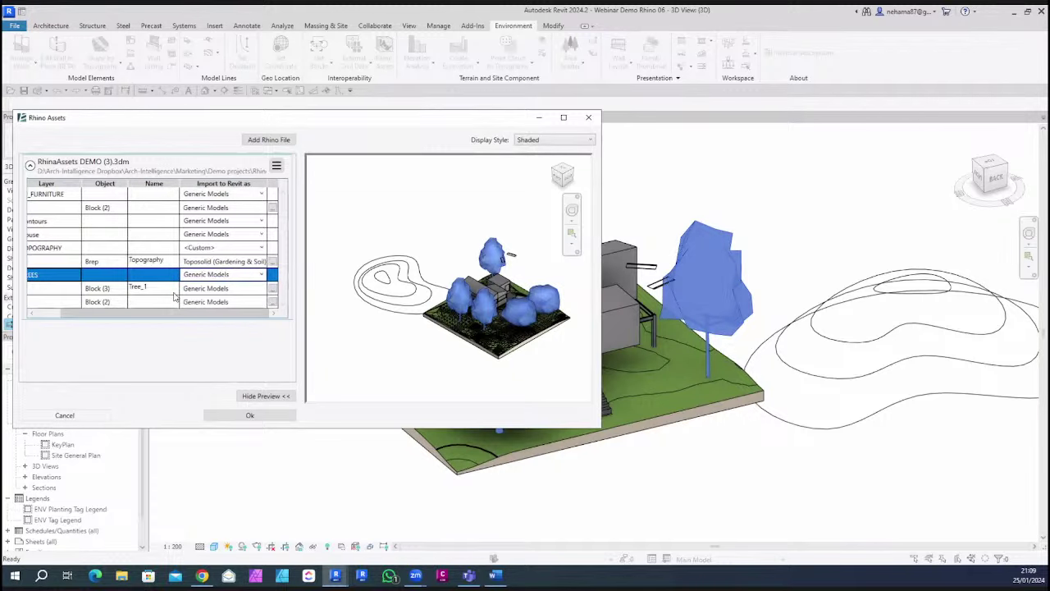
pyautogui.click(76, 294)
pyautogui.click(86, 303)
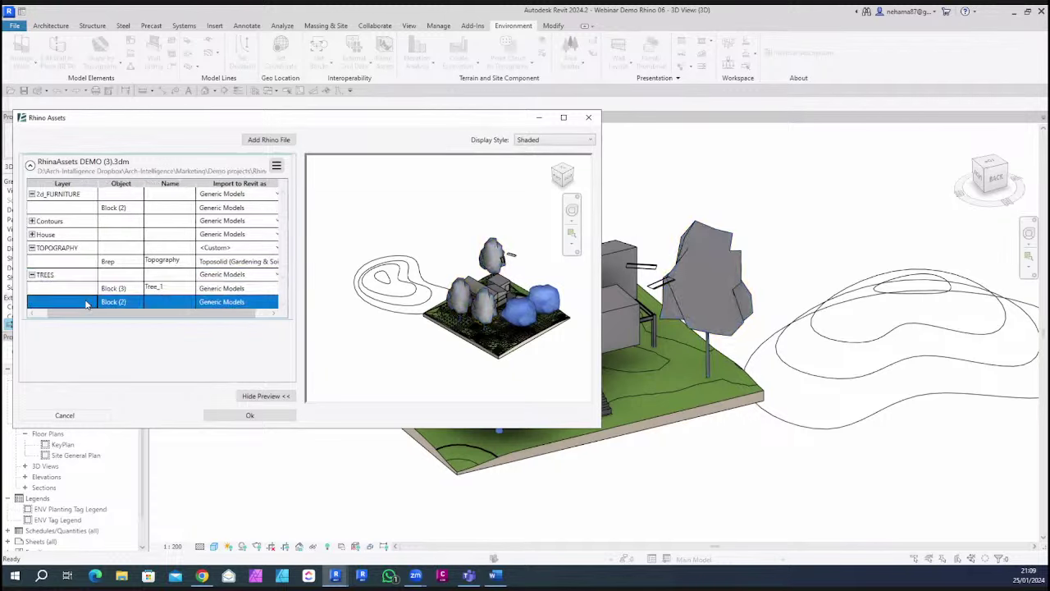
pyautogui.click(82, 289)
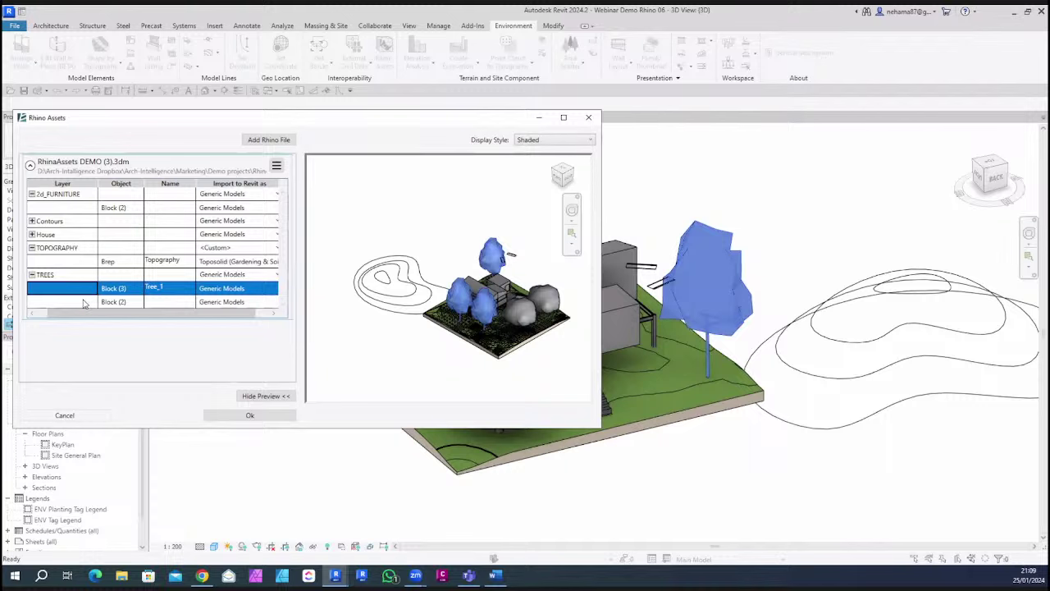
pyautogui.click(84, 300)
pyautogui.click(82, 289)
pyautogui.moveTo(108, 312); pyautogui.dragTo(131, 314)
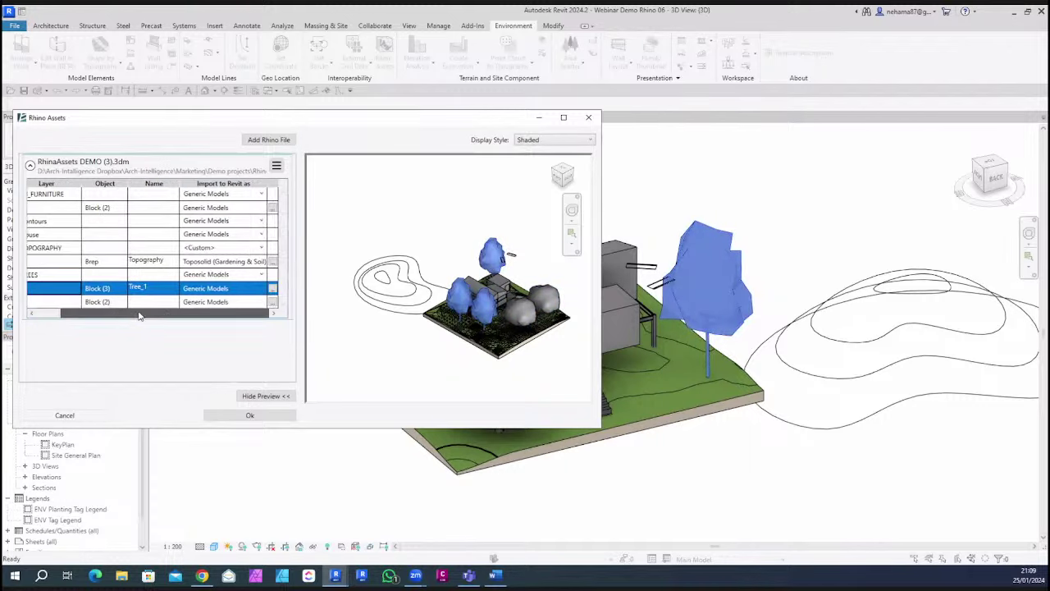
pyautogui.click(272, 289)
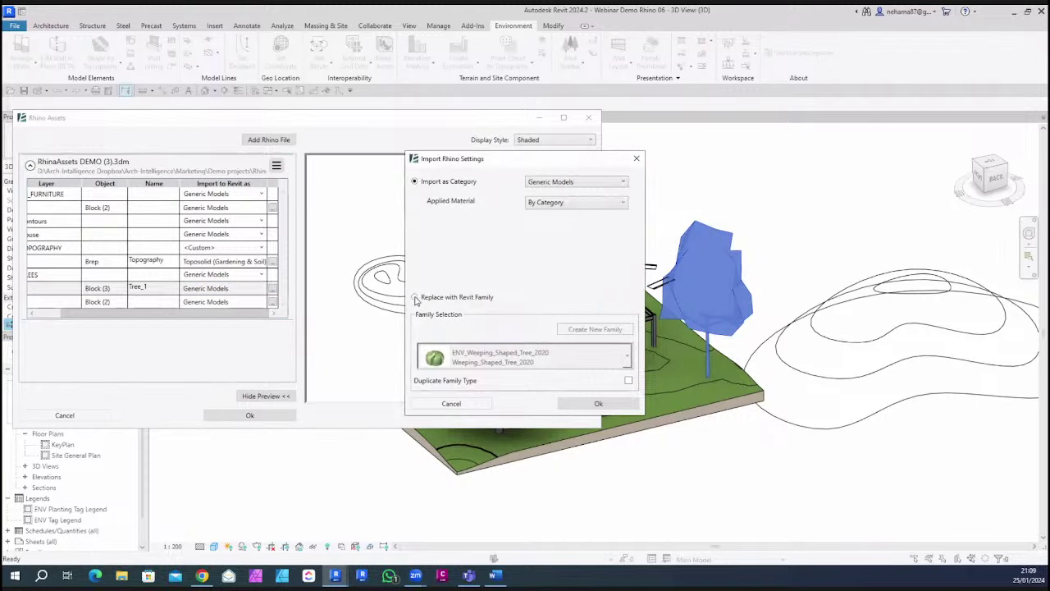
# Replace the Tree_1 blocks with a duplicated Poplar Tree type, Poplier Tree, and import
pyautogui.click(415, 297)
pyautogui.click(625, 357)
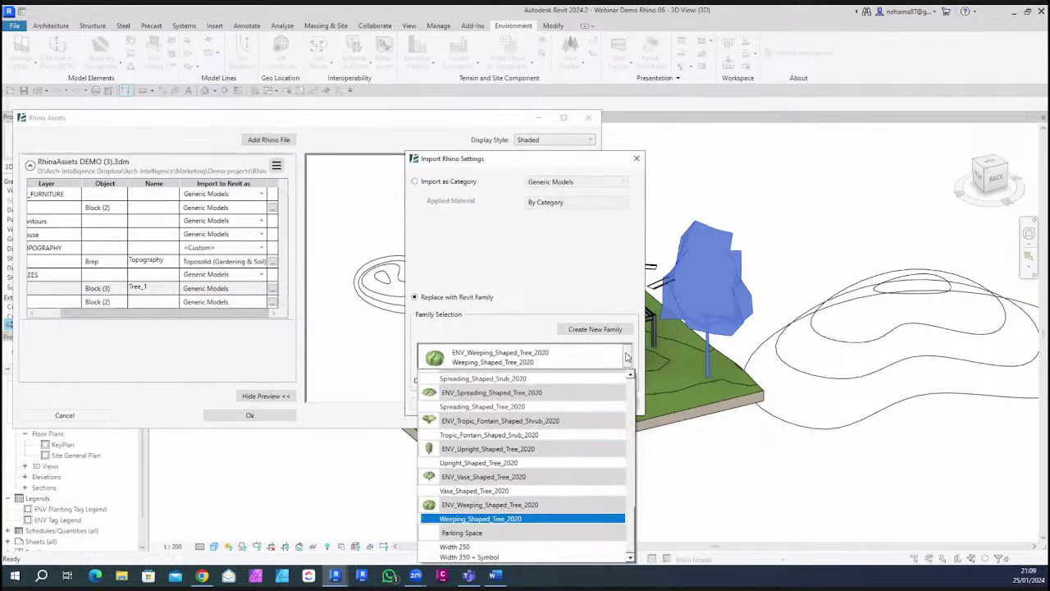
pyautogui.scroll(3, 538, 462)
pyautogui.scroll(5, 537, 462)
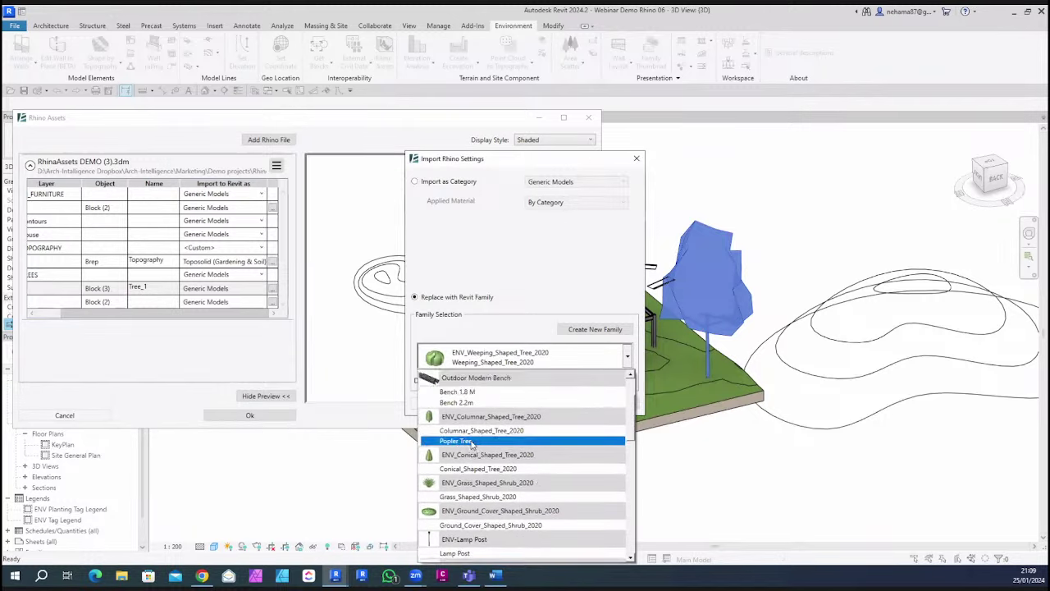
pyautogui.click(472, 442)
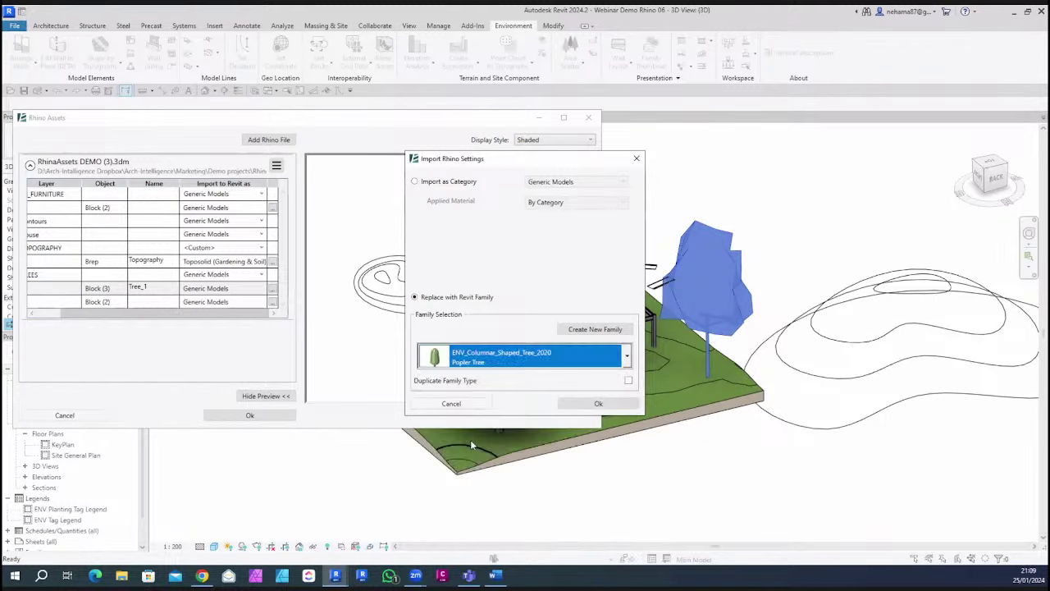
pyautogui.click(629, 382)
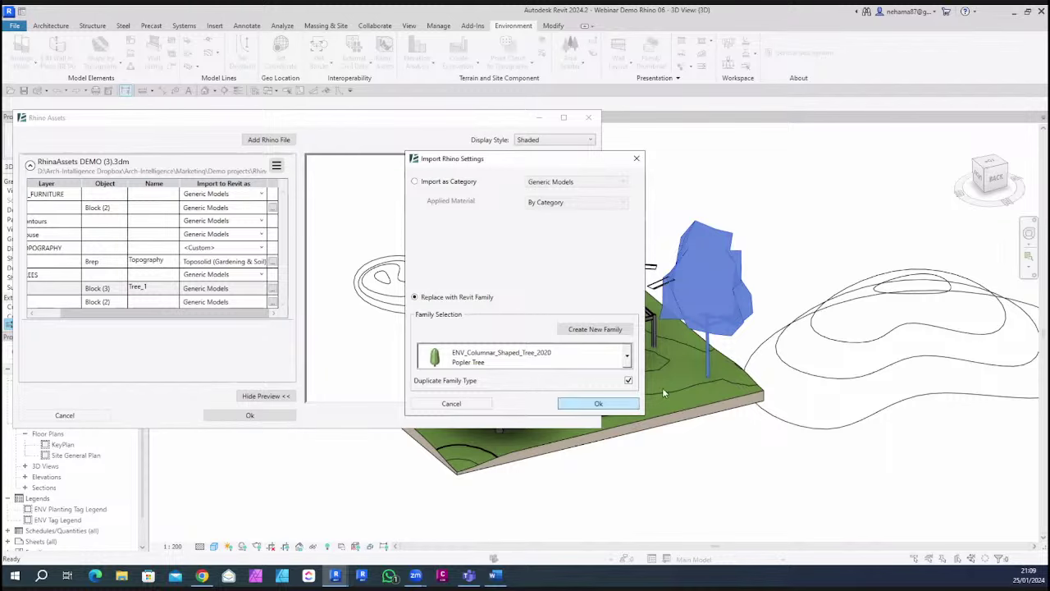
pyautogui.click(598, 404)
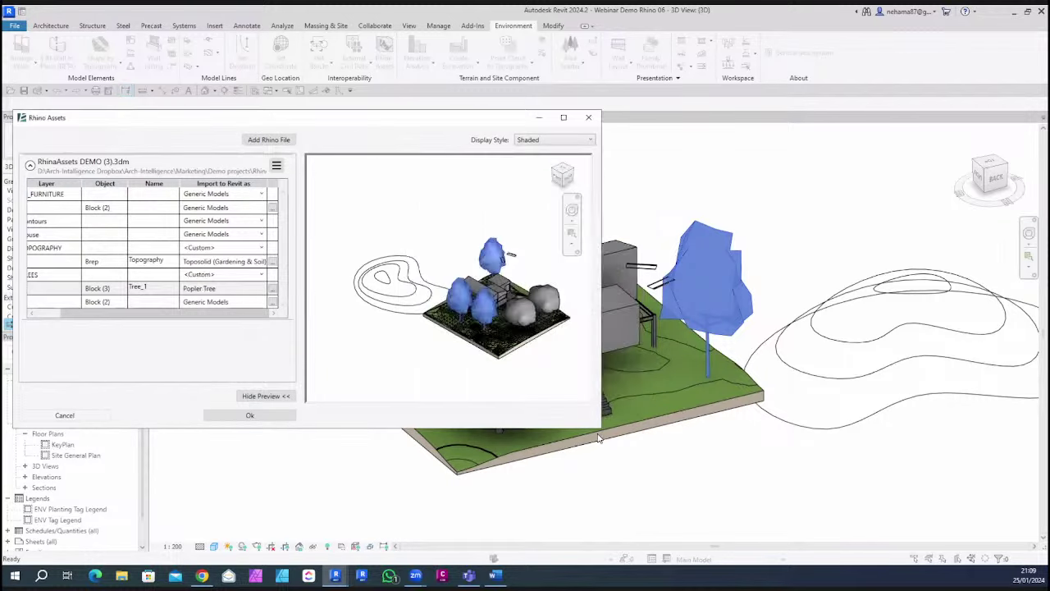
pyautogui.click(250, 416)
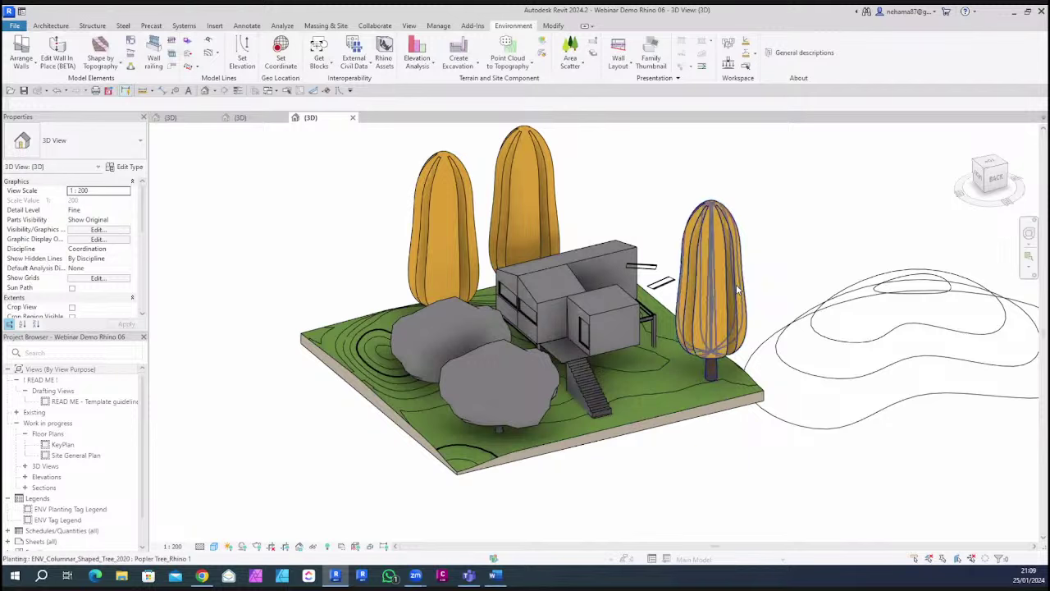
pyautogui.click(736, 284)
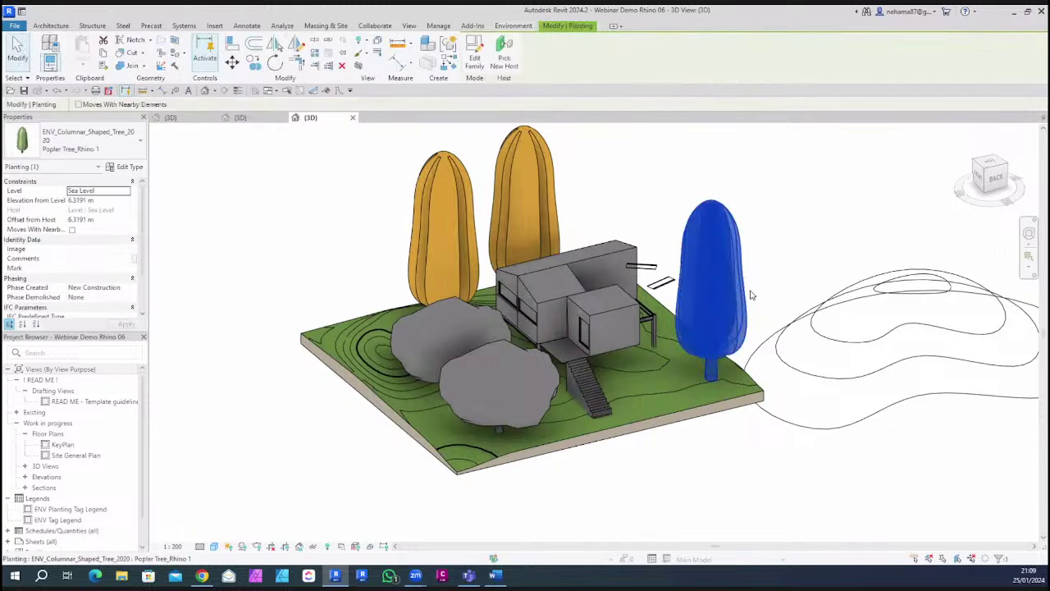
pyautogui.click(663, 424)
pyautogui.click(676, 451)
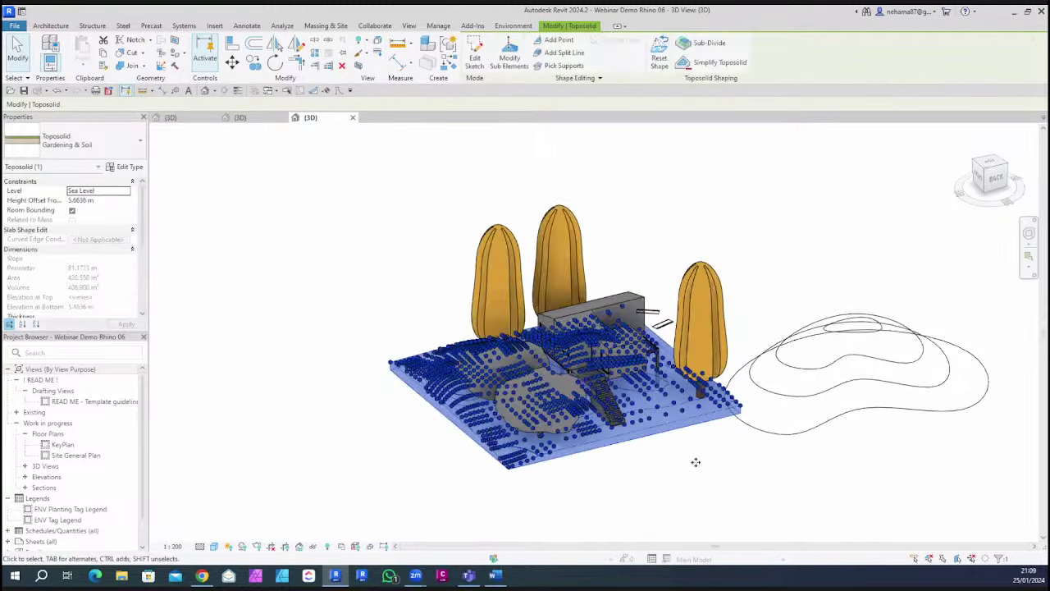
pyautogui.keyDown('shift'); pyautogui.moveTo(609, 494); pyautogui.dragTo(700, 464, button='middle'); pyautogui.keyUp('shift')
pyautogui.click(687, 479)
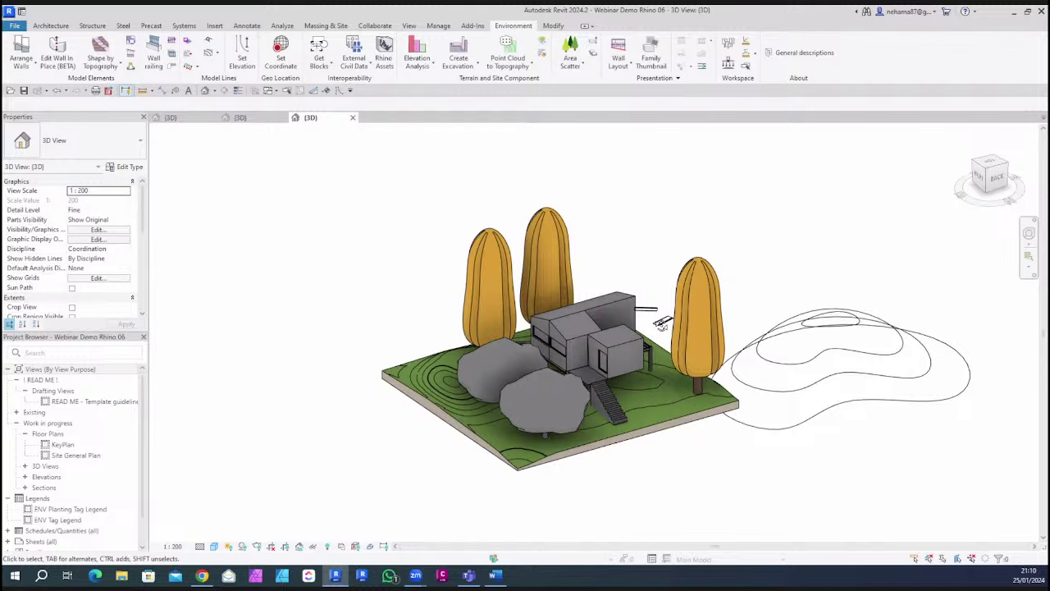
# Reopen Rhino Assets with preview, highlight the TREES layer's Block (2) masses, and open their settings
pyautogui.click(384, 51)
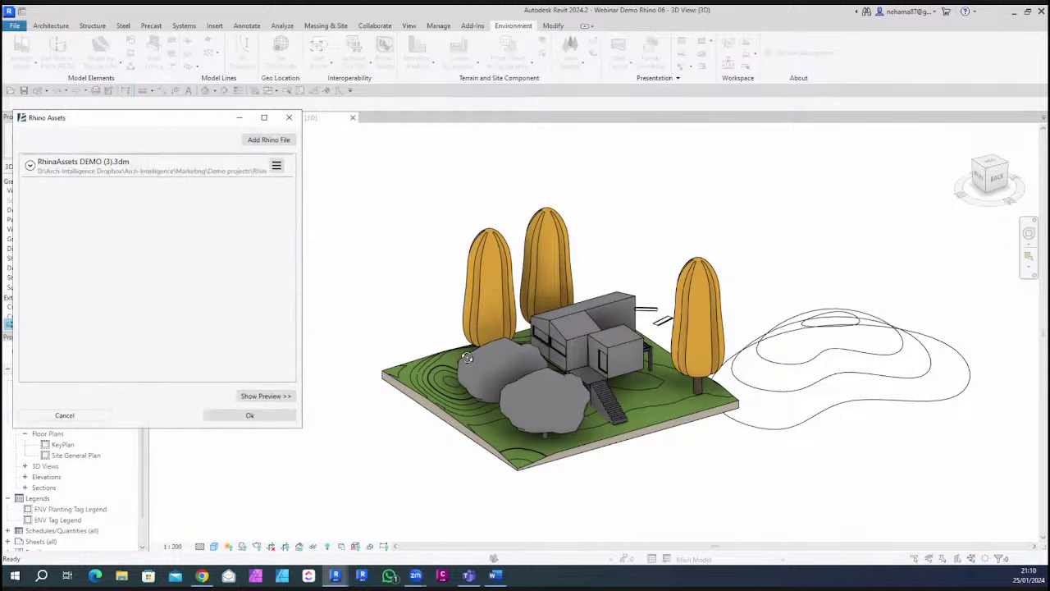
pyautogui.click(30, 165)
pyautogui.click(265, 395)
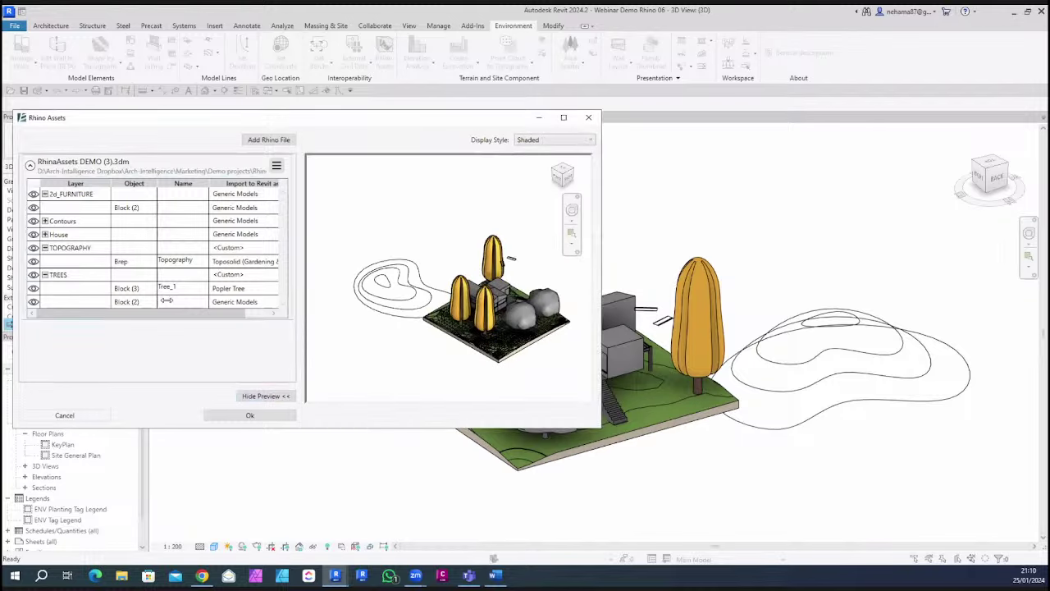
pyautogui.click(133, 302)
pyautogui.scroll(3, 563, 316)
pyautogui.scroll(3, 546, 321)
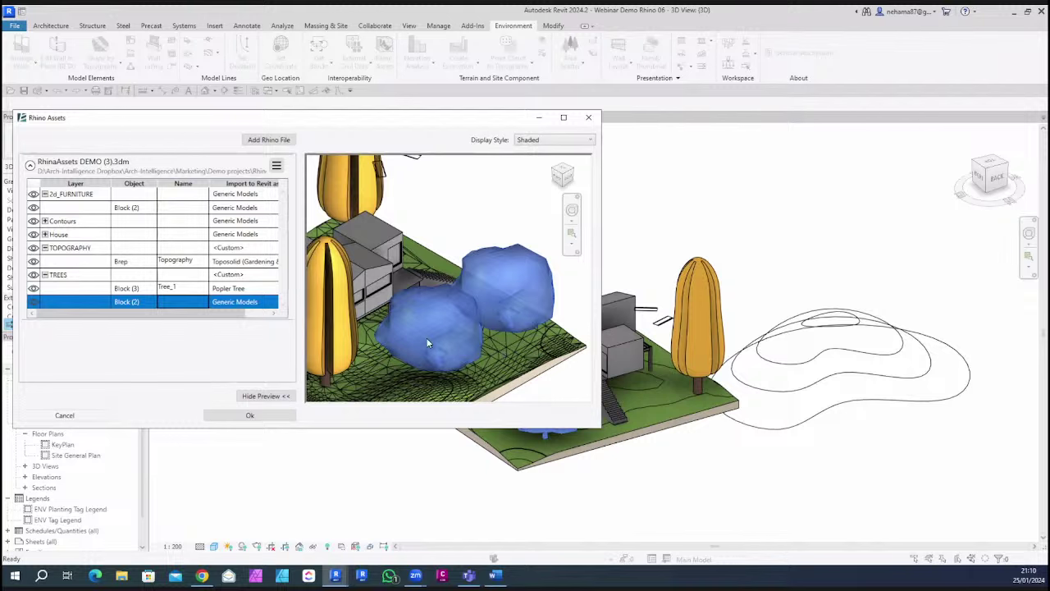
pyautogui.moveTo(232, 312); pyautogui.dragTo(267, 312)
pyautogui.click(273, 302)
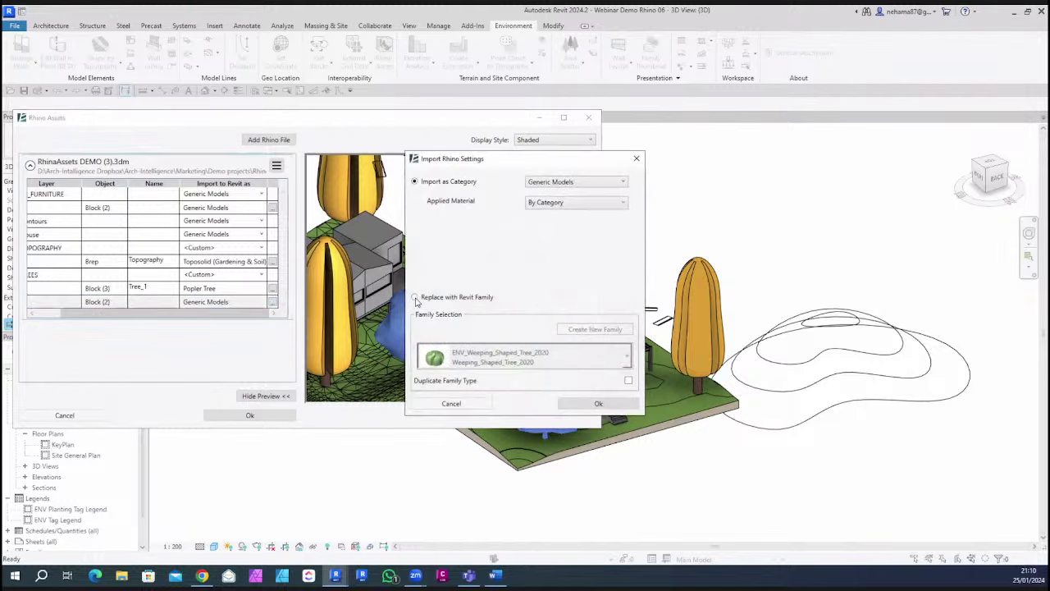
# Create a new Planting family named Rhino Tree with material from the Rhino display colour
pyautogui.click(415, 298)
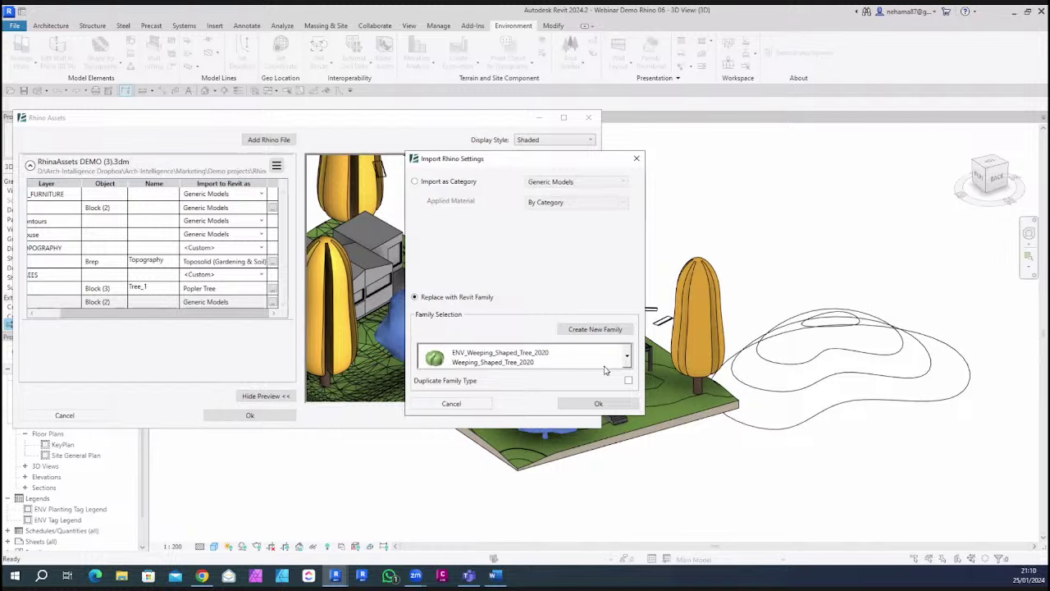
pyautogui.click(606, 329)
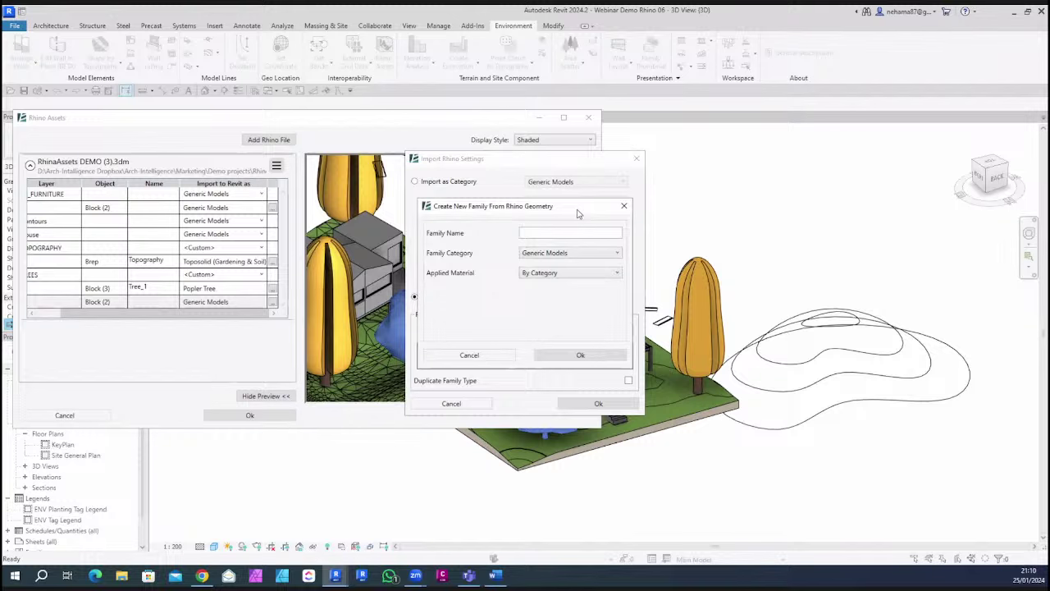
pyautogui.moveTo(577, 213); pyautogui.dragTo(835, 211)
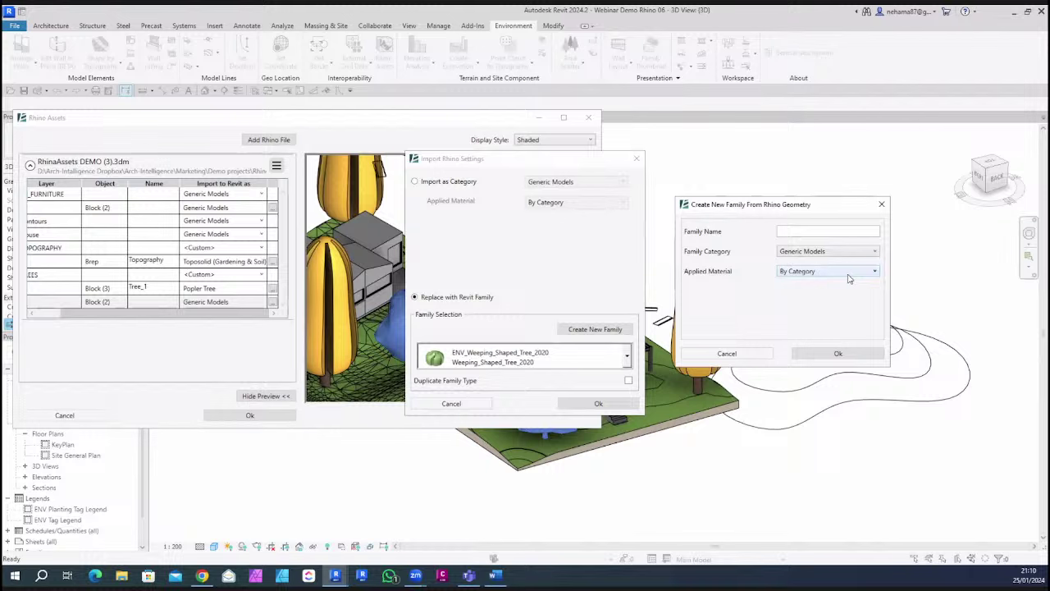
pyautogui.click(816, 232)
pyautogui.click(838, 251)
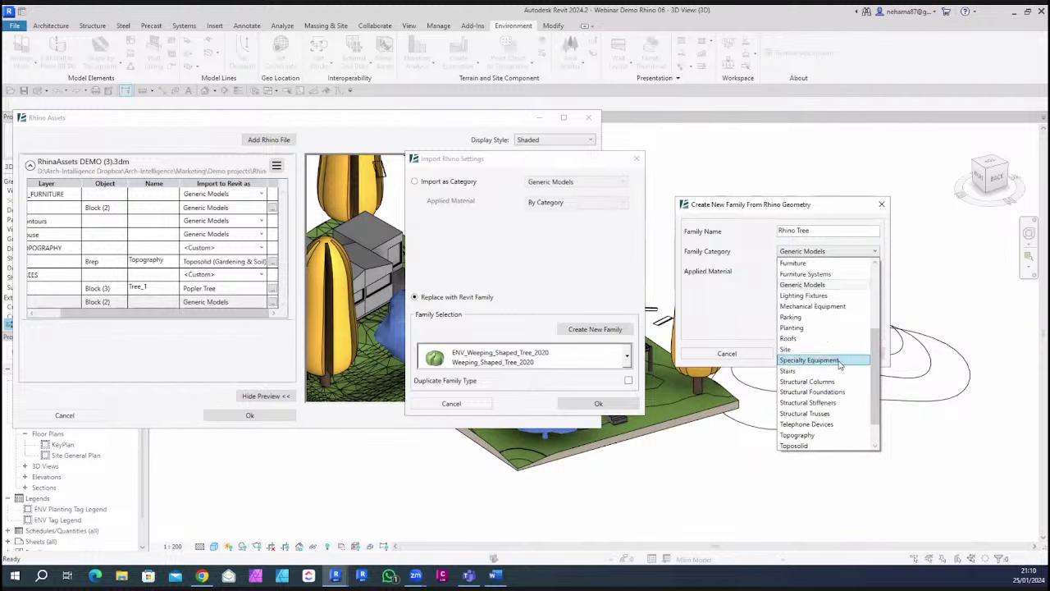
pyautogui.scroll(5, 838, 364)
pyautogui.click(819, 401)
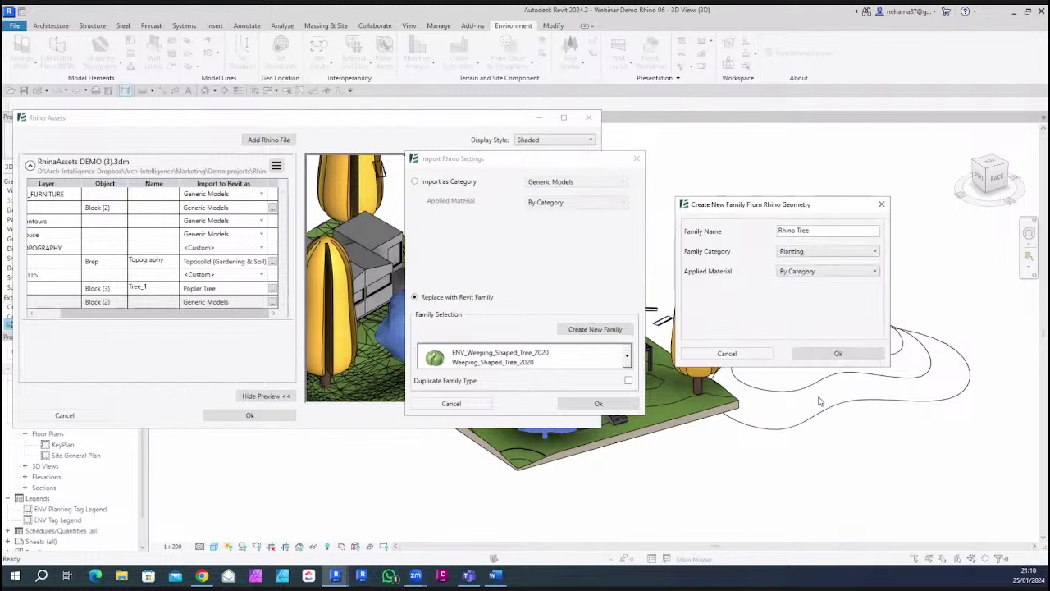
pyautogui.click(801, 278)
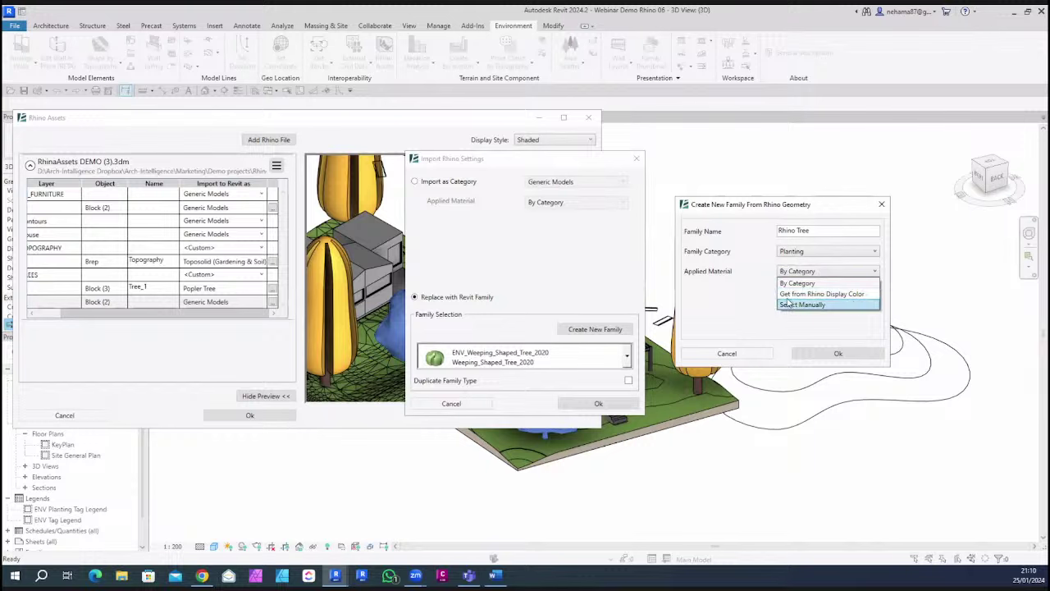
pyautogui.click(842, 294)
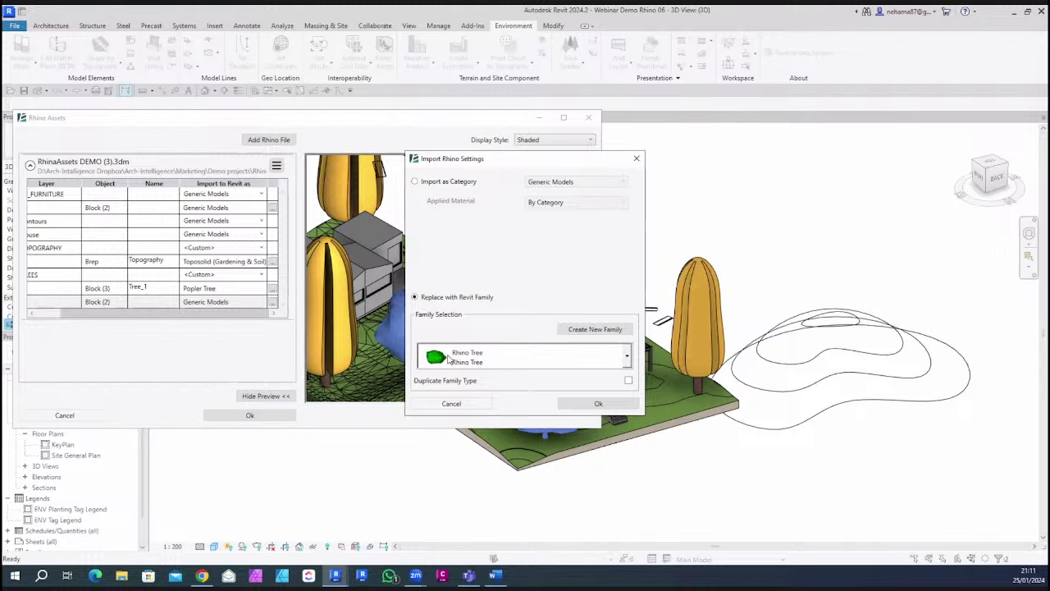
# Pick the Rhino Tree family as Block (2)'s replacement and confirm
pyautogui.click(627, 356)
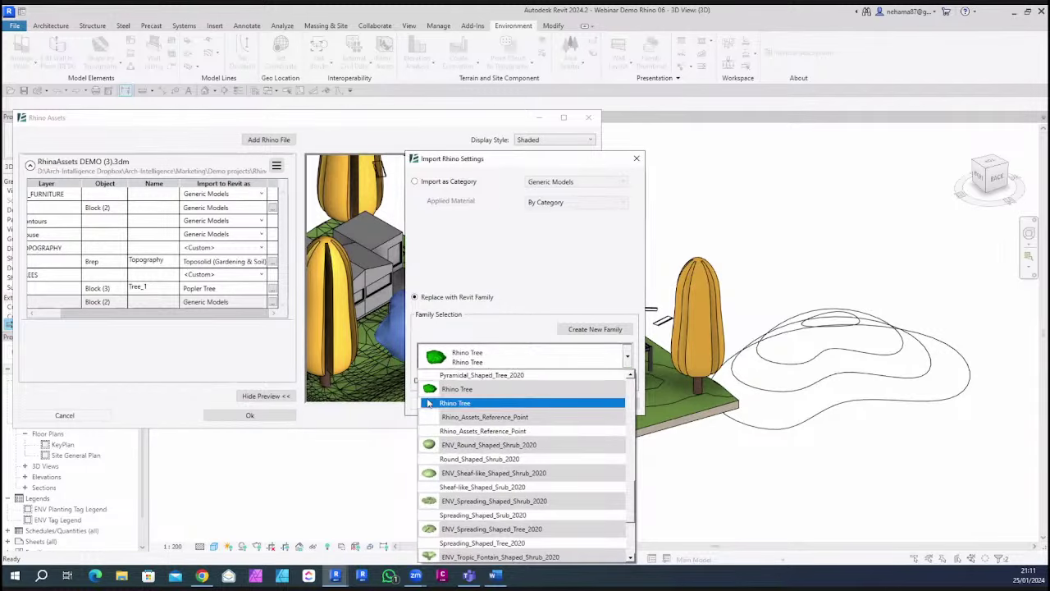
pyautogui.click(474, 404)
pyautogui.click(597, 402)
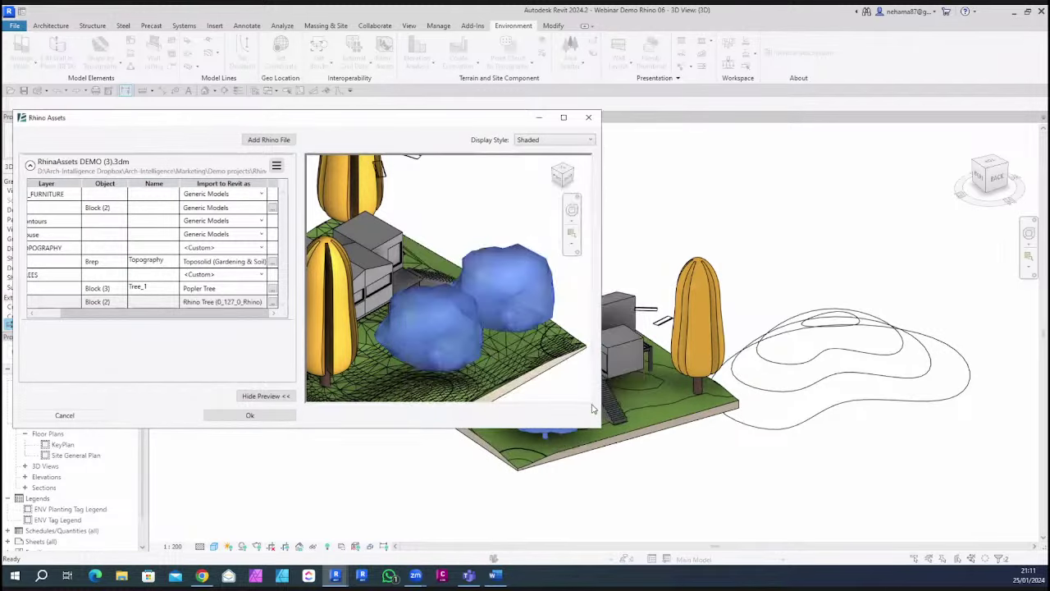
# Import the Rhino assets, then select the new Rhino Tree bushes and orbit to check them
pyautogui.click(284, 416)
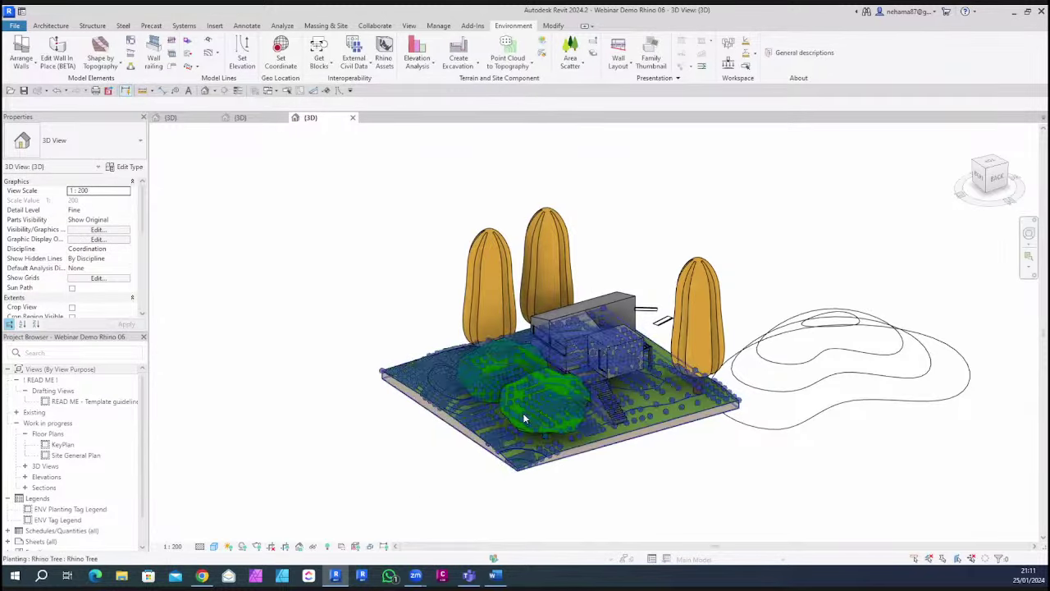
pyautogui.scroll(3, 523, 413)
pyautogui.click(471, 347)
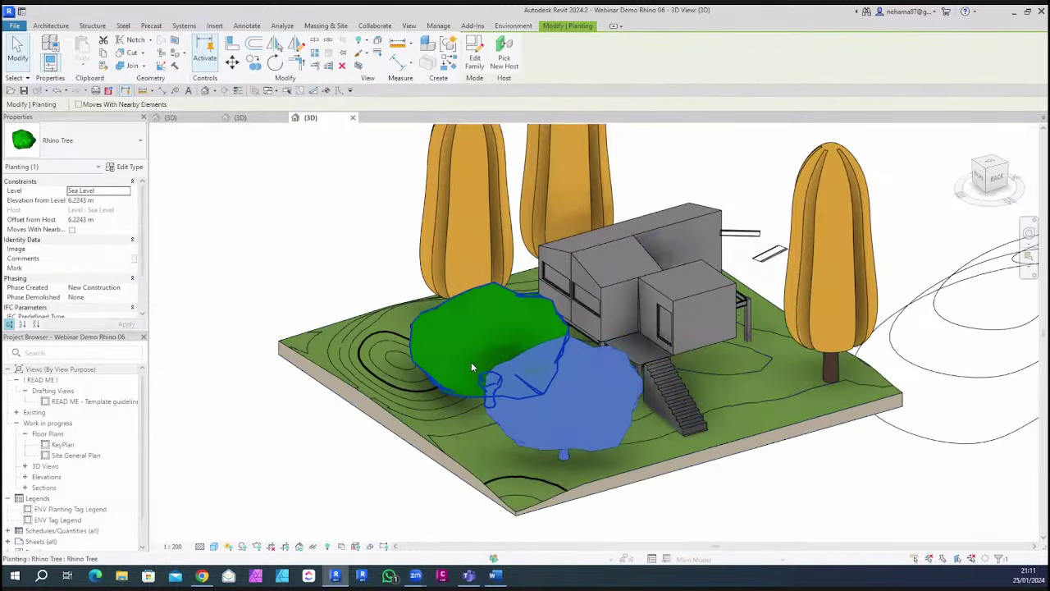
pyautogui.click(558, 429)
pyautogui.click(565, 450)
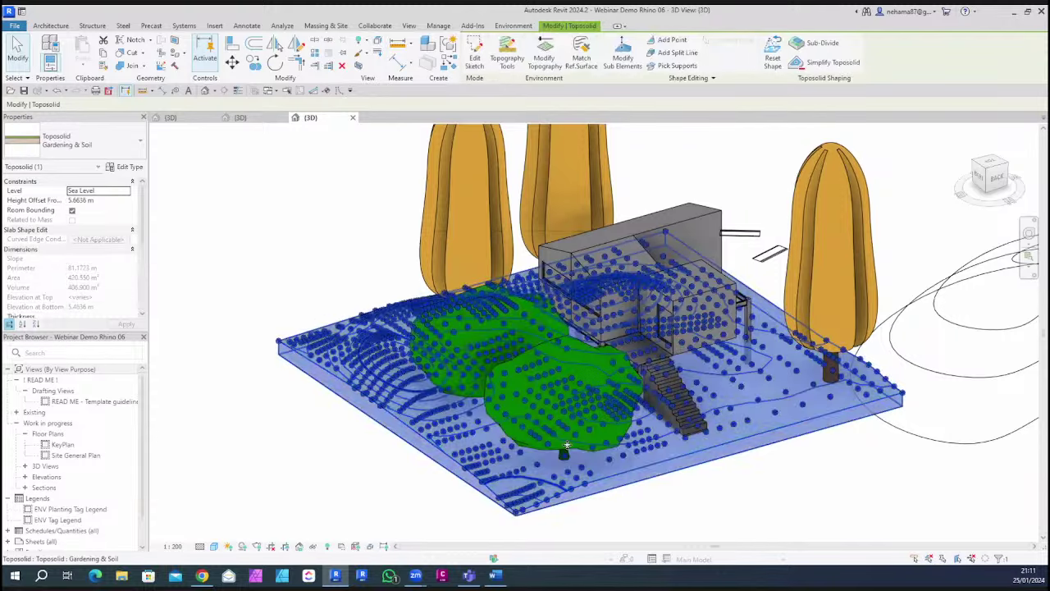
pyautogui.click(571, 450)
pyautogui.keyDown('shift'); pyautogui.moveTo(776, 461); pyautogui.dragTo(803, 383, button='middle'); pyautogui.keyUp('shift')
pyautogui.scroll(-2, 802, 383)
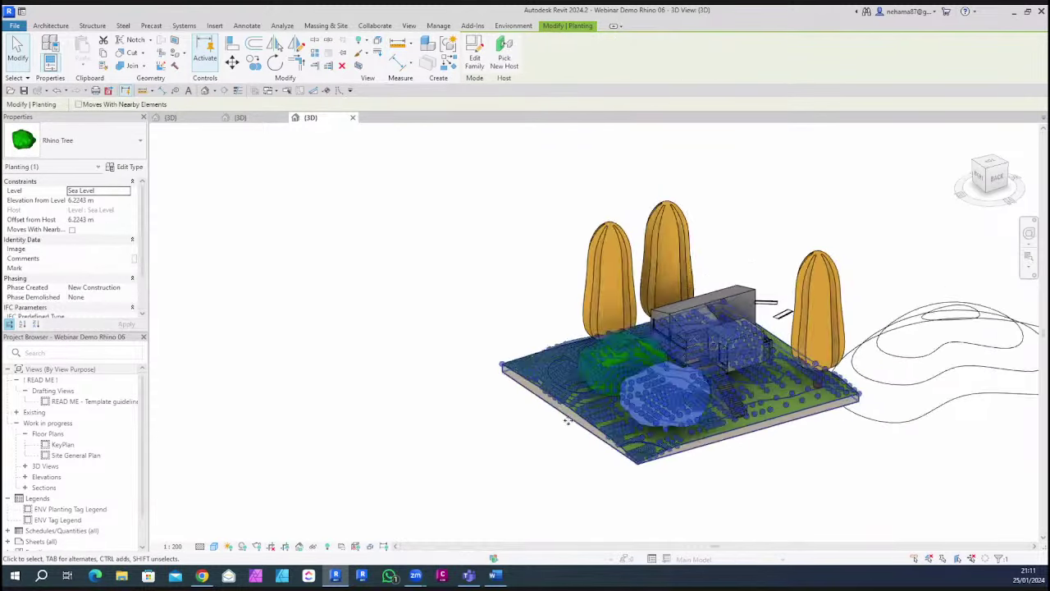
pyautogui.scroll(4, 787, 459)
pyautogui.keyDown('shift'); pyautogui.moveTo(767, 510); pyautogui.dragTo(775, 447, button='middle'); pyautogui.keyUp('shift')
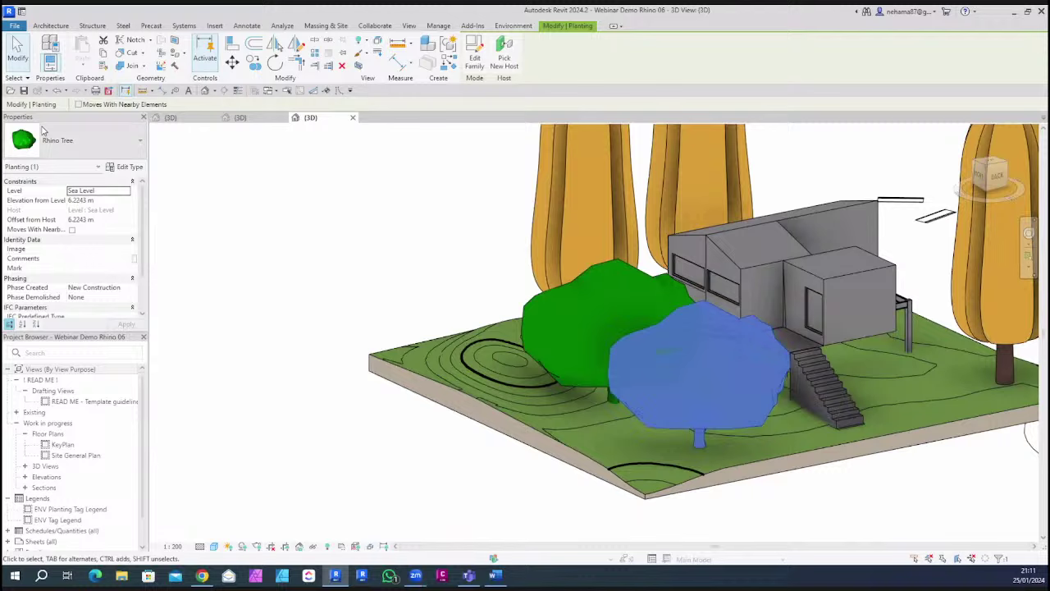
# Set the Rhino Tree type Height to 4 m, after first trying 10, and apply
pyautogui.click(125, 167)
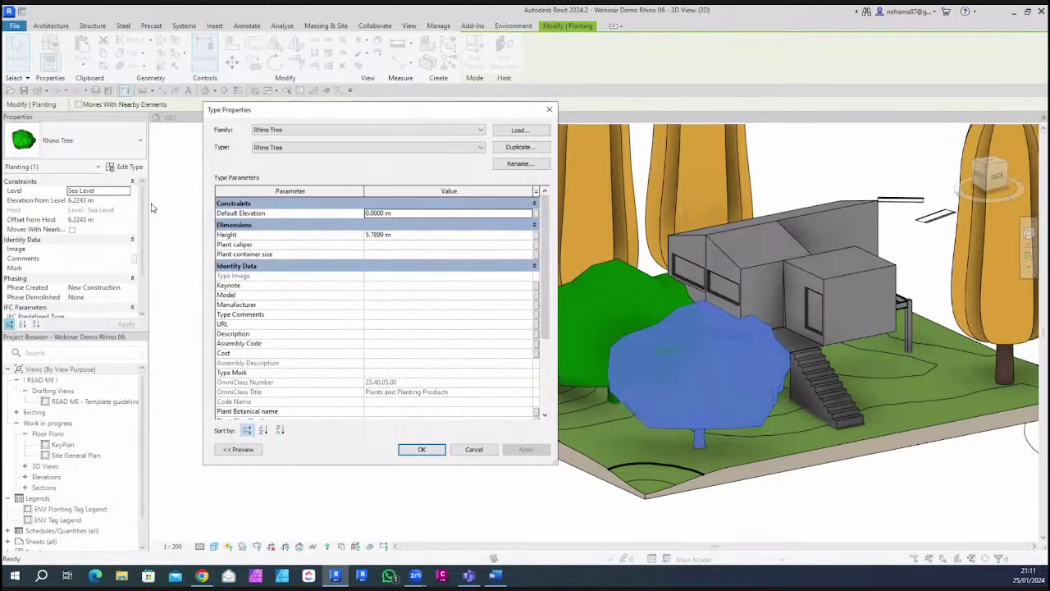
pyautogui.click(406, 234)
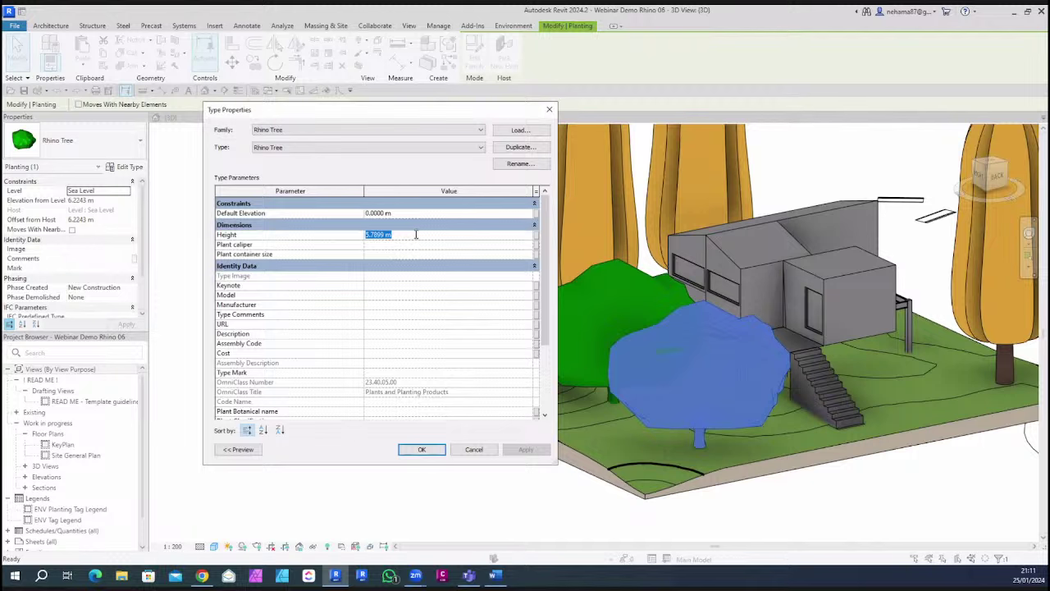
pyautogui.write('10')
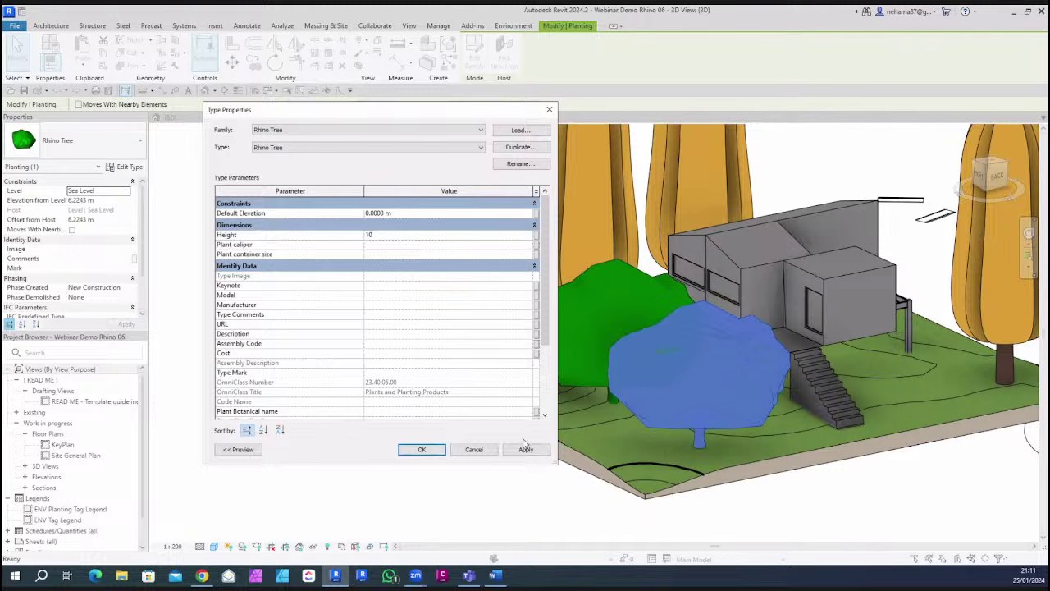
pyautogui.click(525, 449)
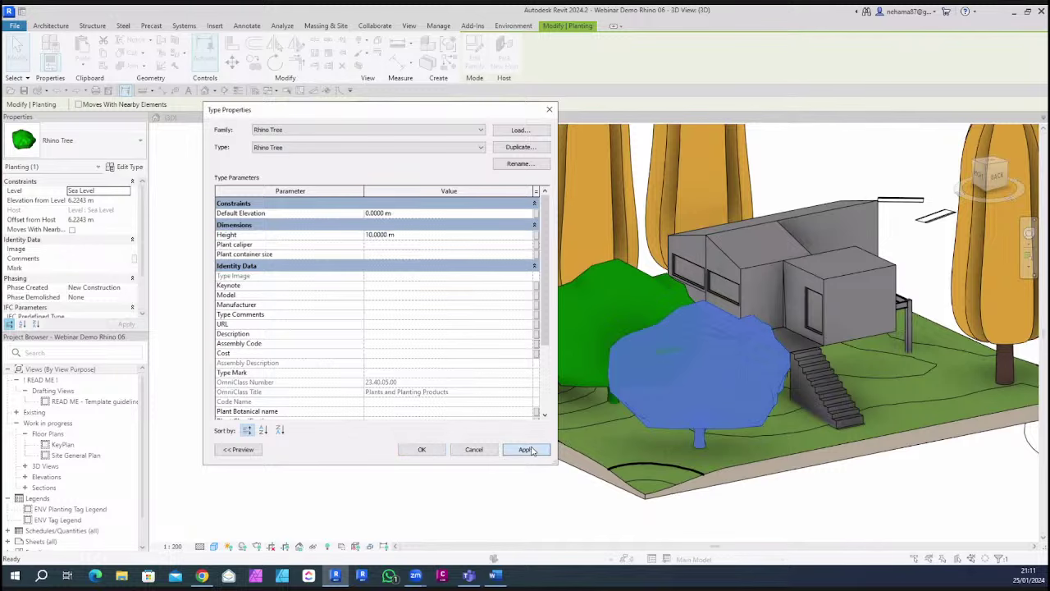
pyautogui.click(416, 234)
pyautogui.write('4')
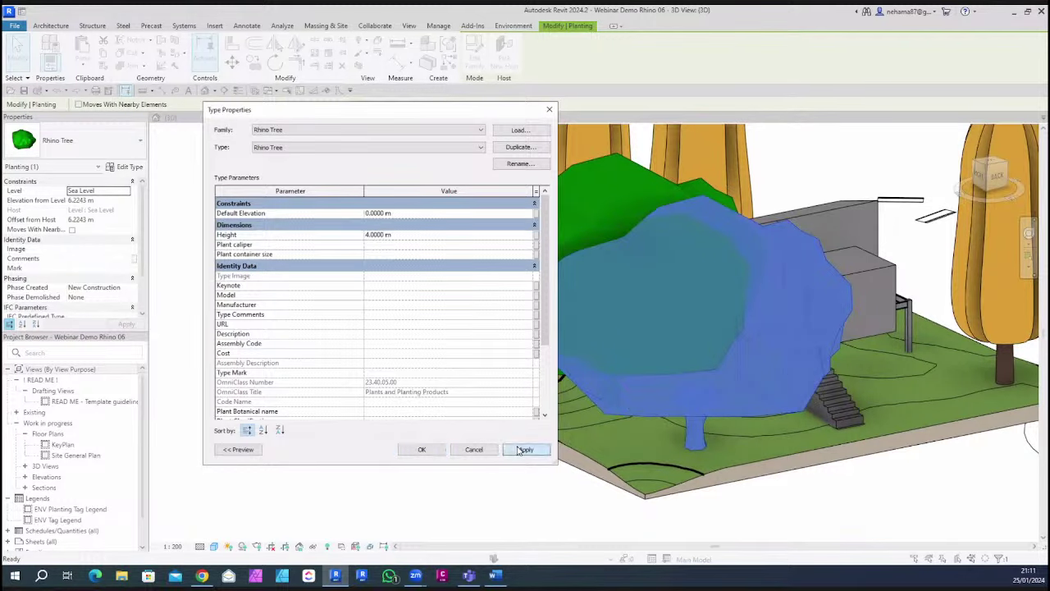
pyautogui.click(525, 448)
pyautogui.click(419, 450)
# Orbit around the site model, then list the RhinaAssets DEMO (3).3dm layers in Rhino Assets
pyautogui.scroll(-3, 410, 480)
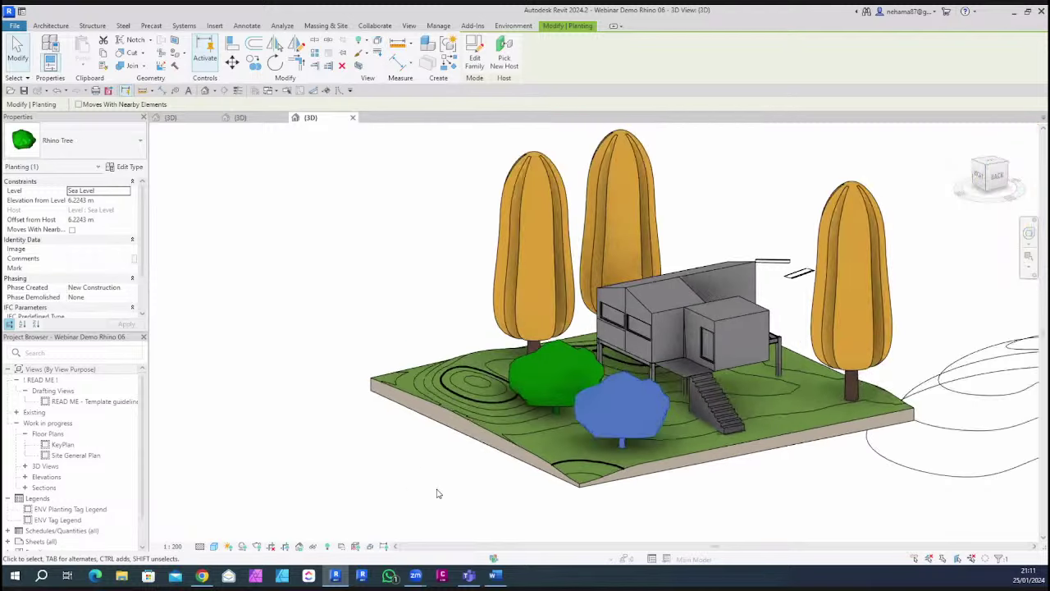
pyautogui.click(785, 480)
pyautogui.scroll(-3, 829, 464)
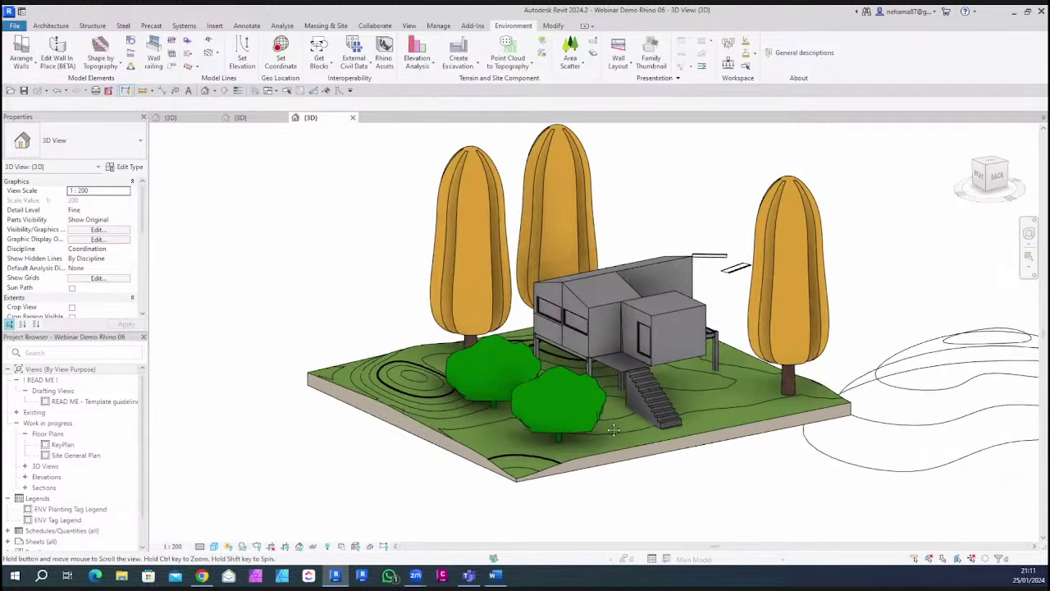
pyautogui.keyDown('shift'); pyautogui.moveTo(795, 413); pyautogui.dragTo(789, 473, button='middle'); pyautogui.keyUp('shift')
pyautogui.scroll(5, 728, 324)
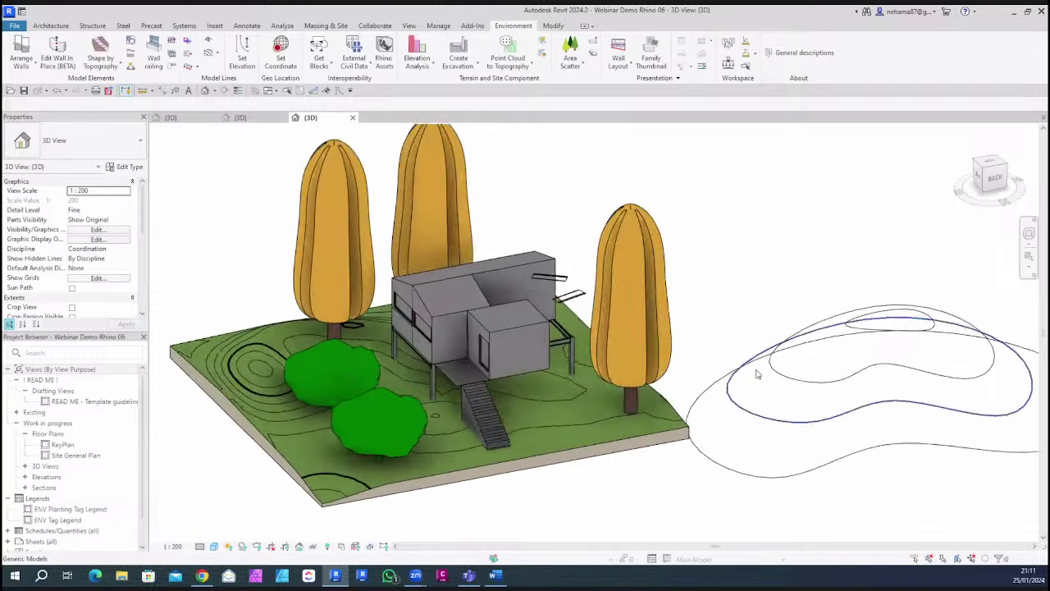
pyautogui.click(547, 289)
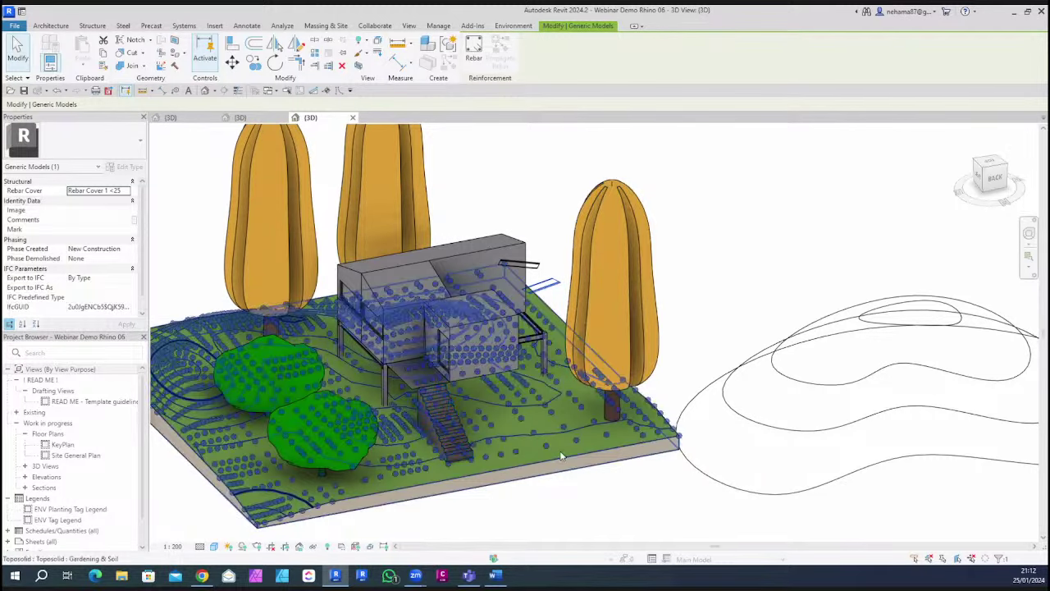
pyautogui.keyDown('shift'); pyautogui.moveTo(739, 445); pyautogui.dragTo(648, 480, button='middle'); pyautogui.keyUp('shift')
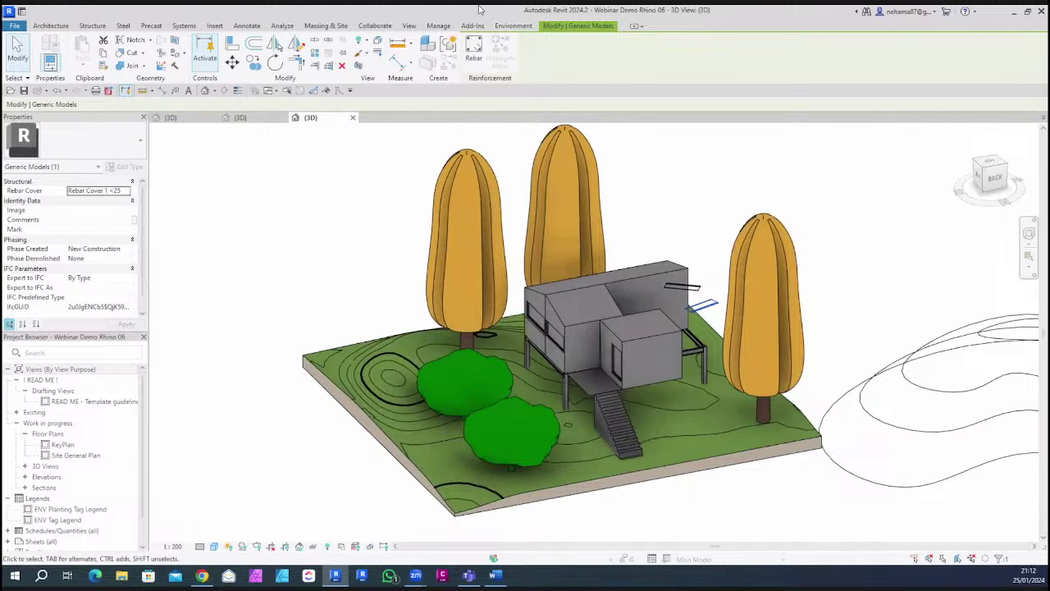
pyautogui.click(515, 27)
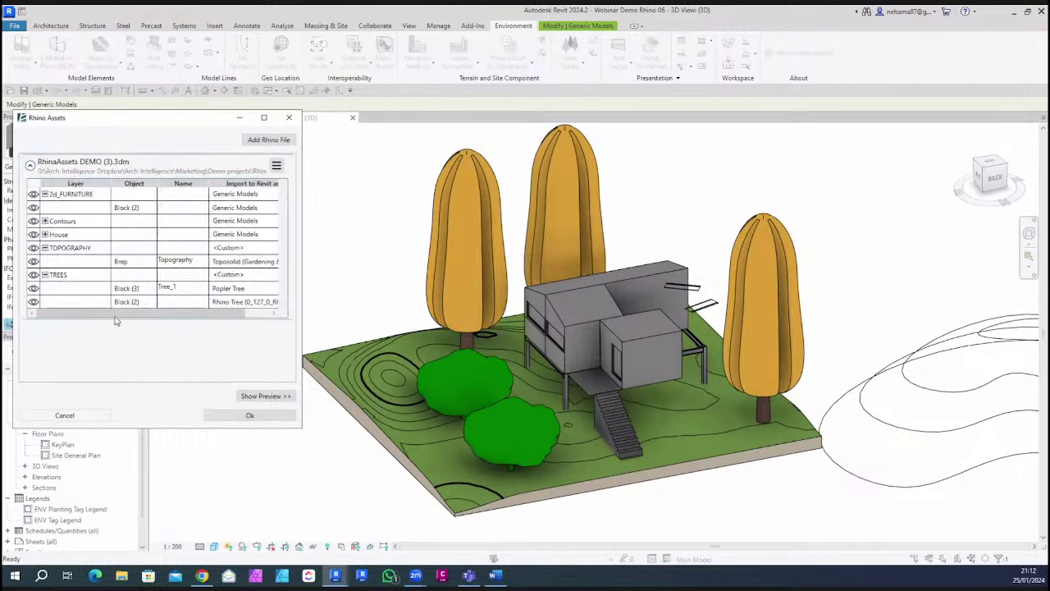
# Preview the Rhino model in 3D, then open the 2d_FURNITURE Block (2) import settings
pyautogui.click(107, 207)
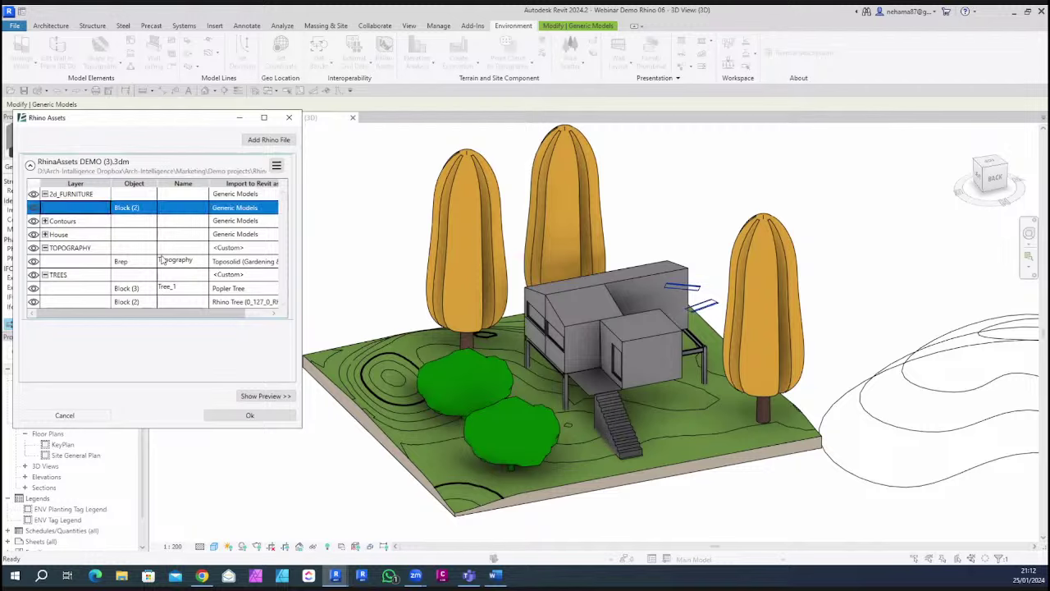
pyautogui.click(260, 396)
pyautogui.scroll(4, 439, 251)
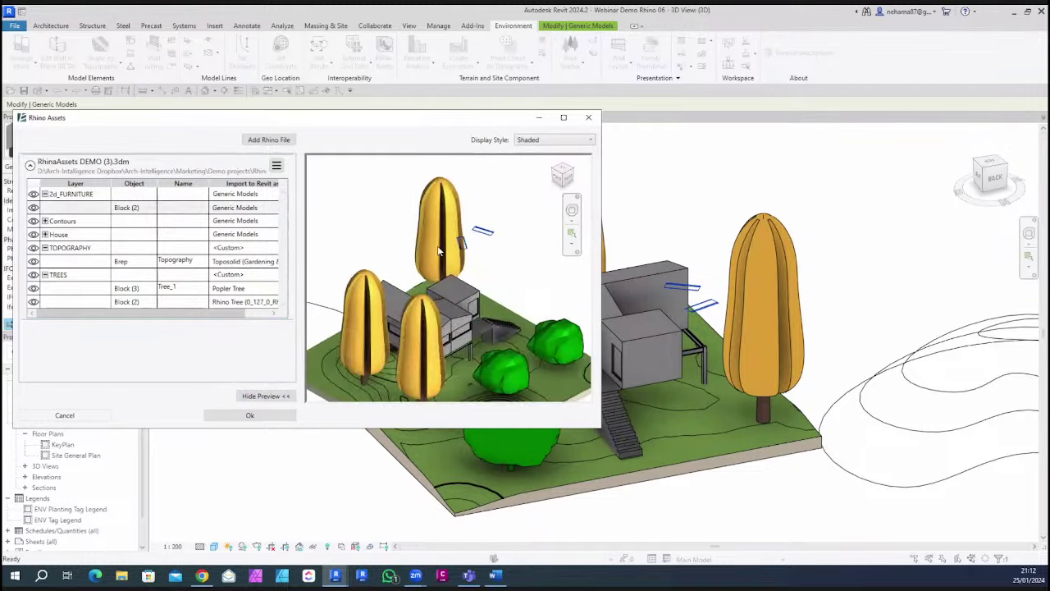
pyautogui.keyDown('shift'); pyautogui.moveTo(439, 251); pyautogui.dragTo(517, 328, button='middle'); pyautogui.keyUp('shift')
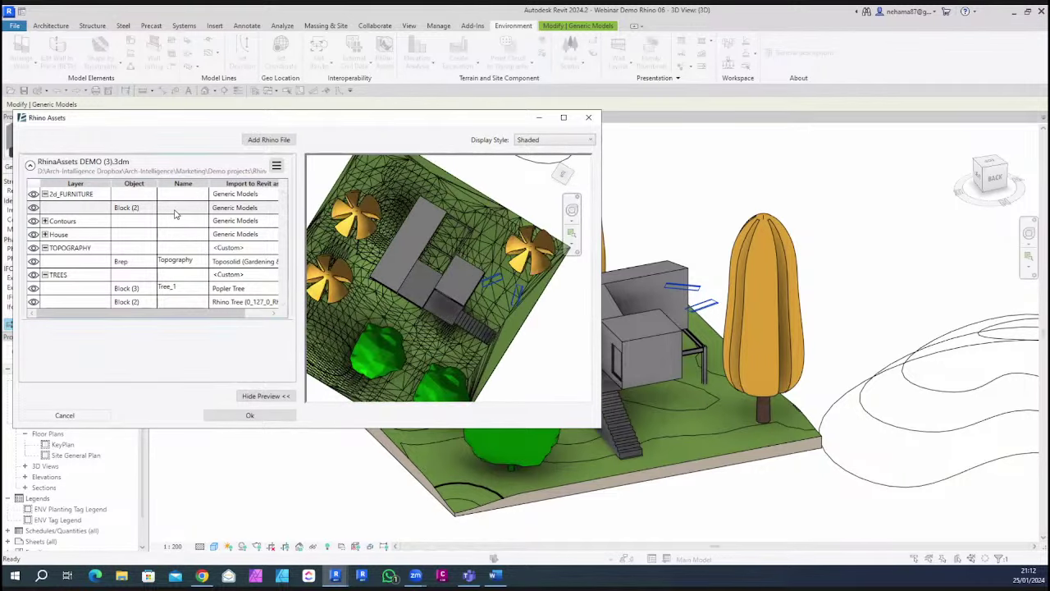
pyautogui.moveTo(210, 312); pyautogui.dragTo(238, 313)
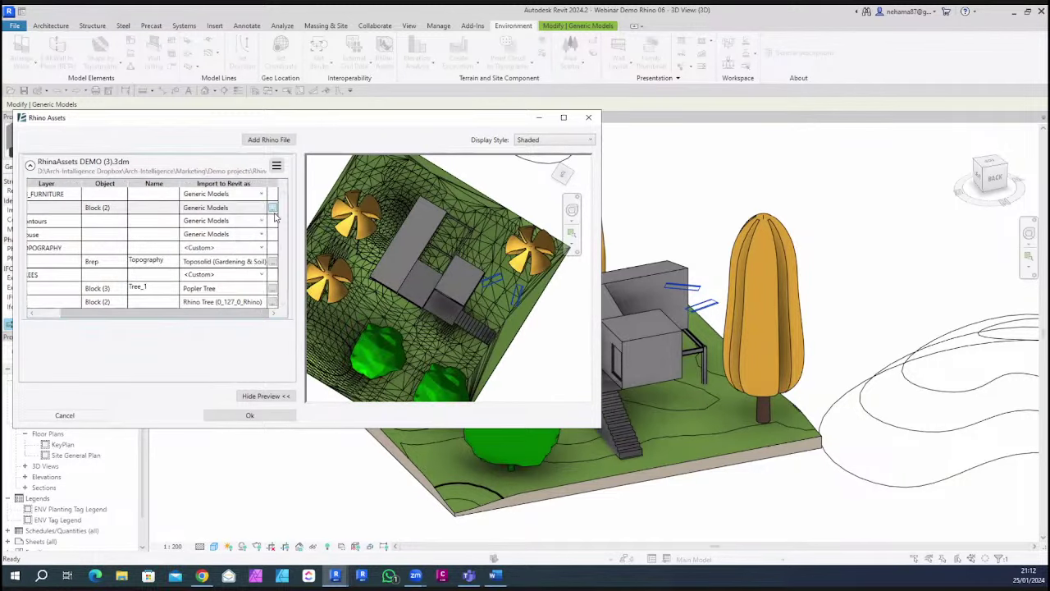
pyautogui.click(273, 210)
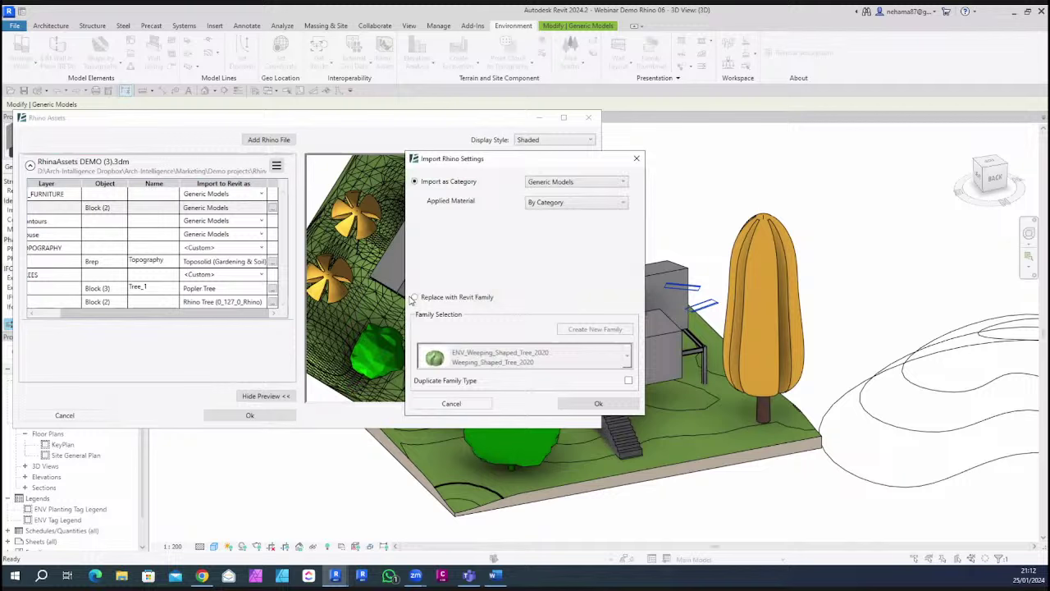
# Replace 2d_FURNITURE Block (2) with Outdoor Modern Bench, Bench 1.8 M, and import the assets
pyautogui.click(415, 297)
pyautogui.click(627, 357)
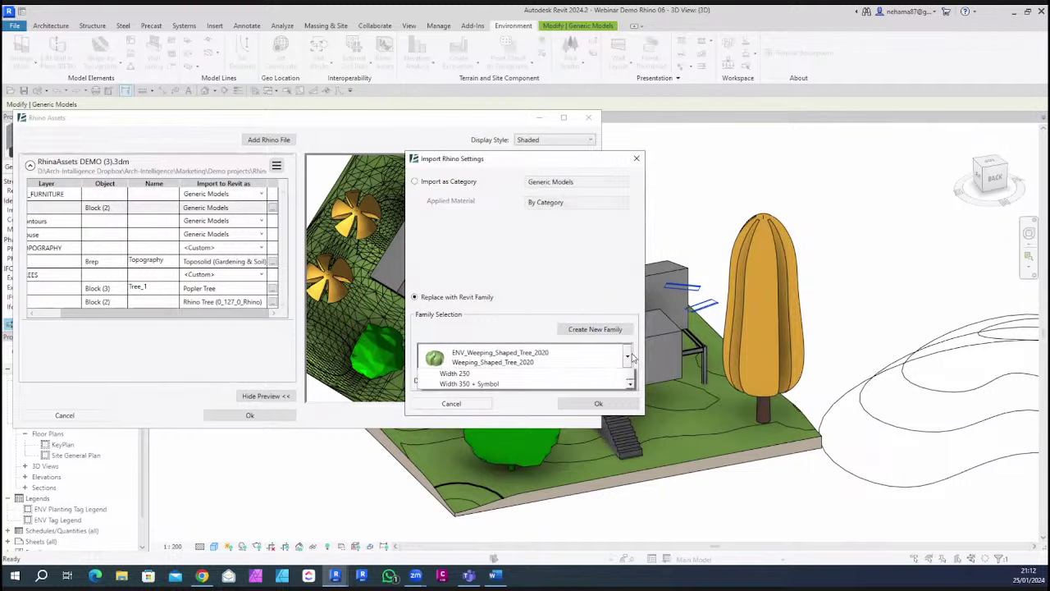
pyautogui.scroll(5, 529, 440)
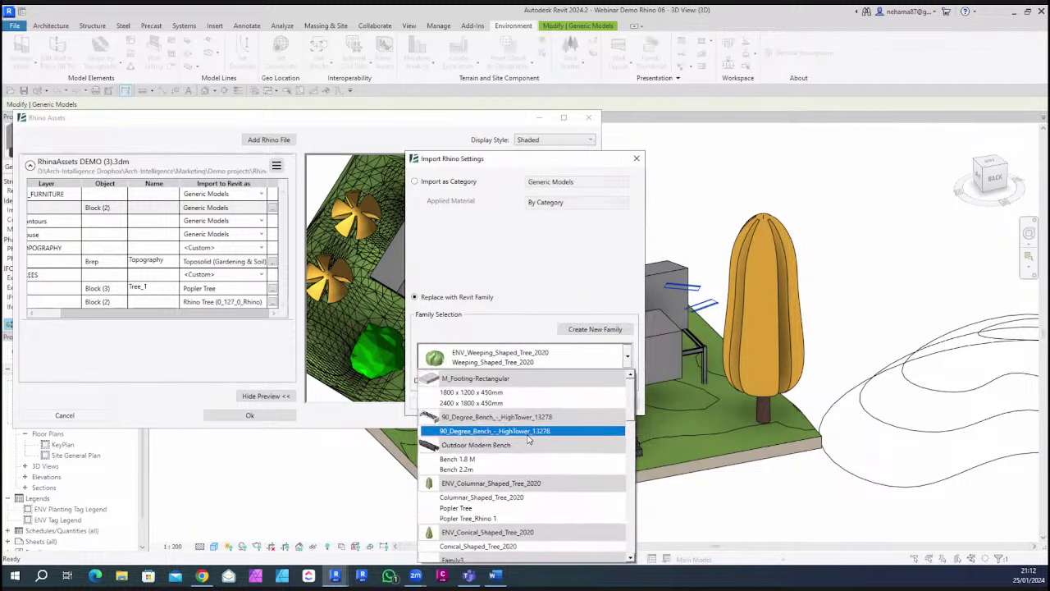
pyautogui.click(475, 460)
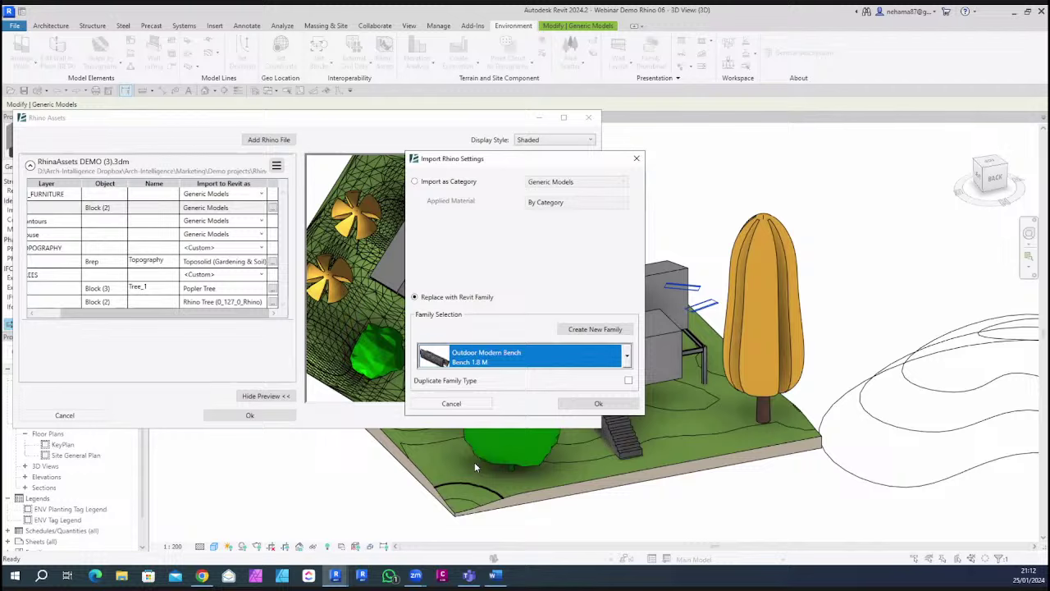
pyautogui.click(581, 404)
pyautogui.click(266, 415)
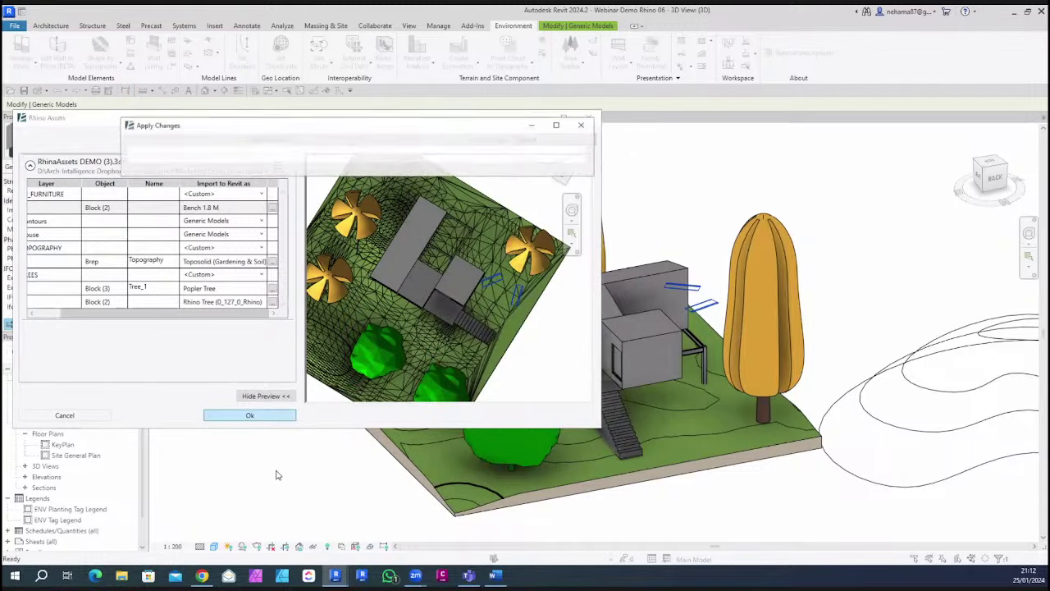
# Set both benches' Elevation from Level to 0 m
pyautogui.scroll(2, 725, 326)
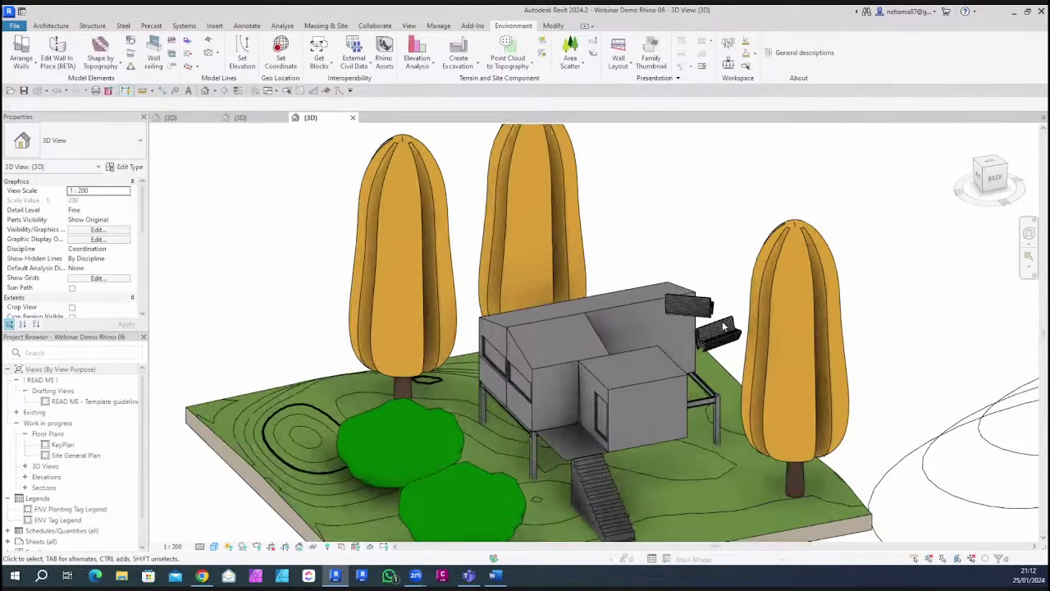
pyautogui.keyDown('shift'); pyautogui.moveTo(724, 327); pyautogui.dragTo(704, 358, button='middle'); pyautogui.keyUp('shift')
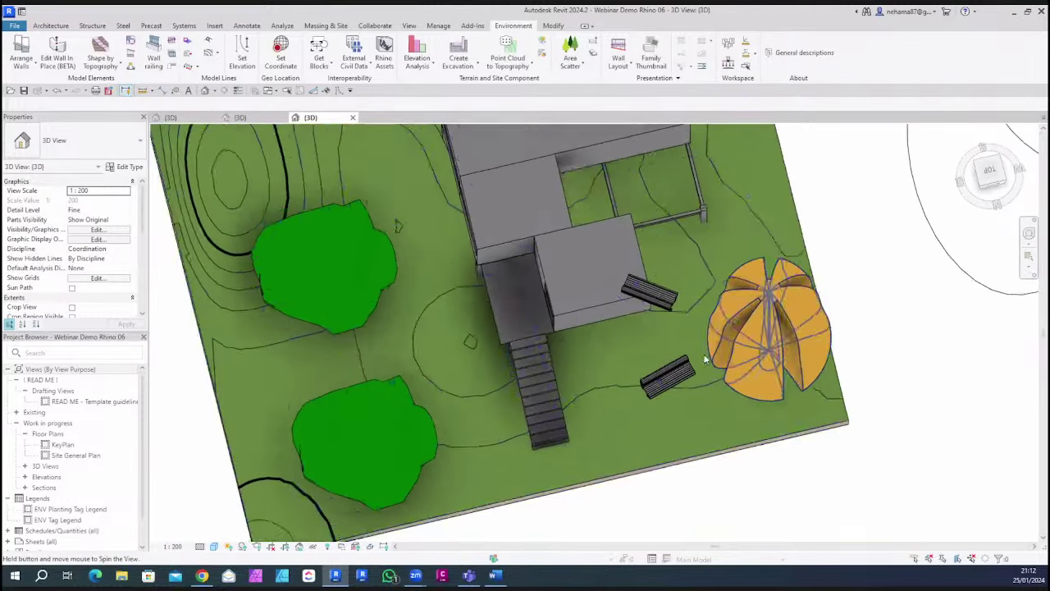
pyautogui.click(644, 291)
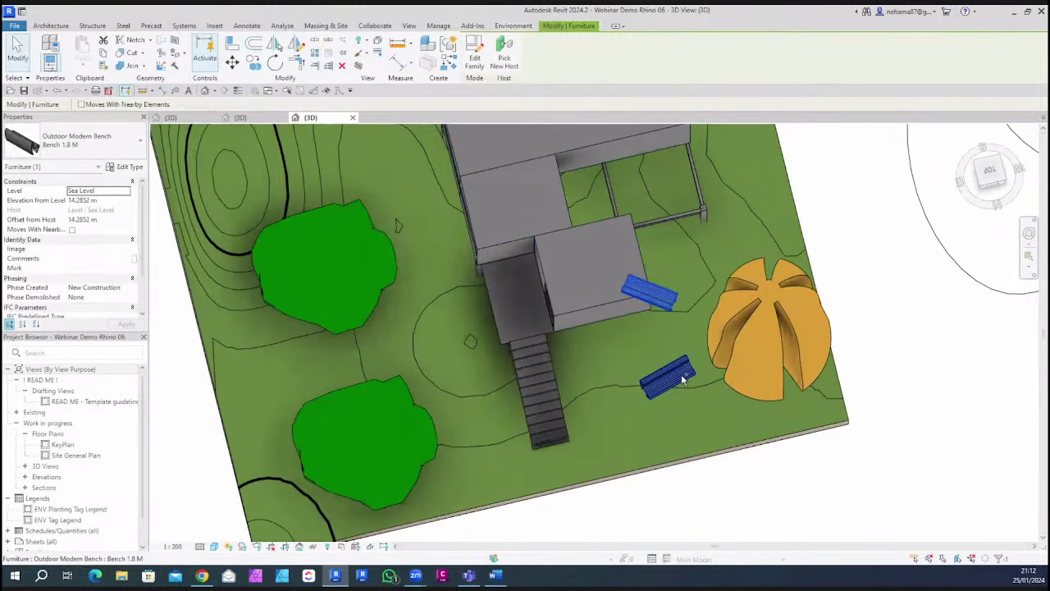
pyautogui.keyDown('ctrl'); pyautogui.click(681, 379); pyautogui.keyUp('ctrl')
pyautogui.click(98, 200)
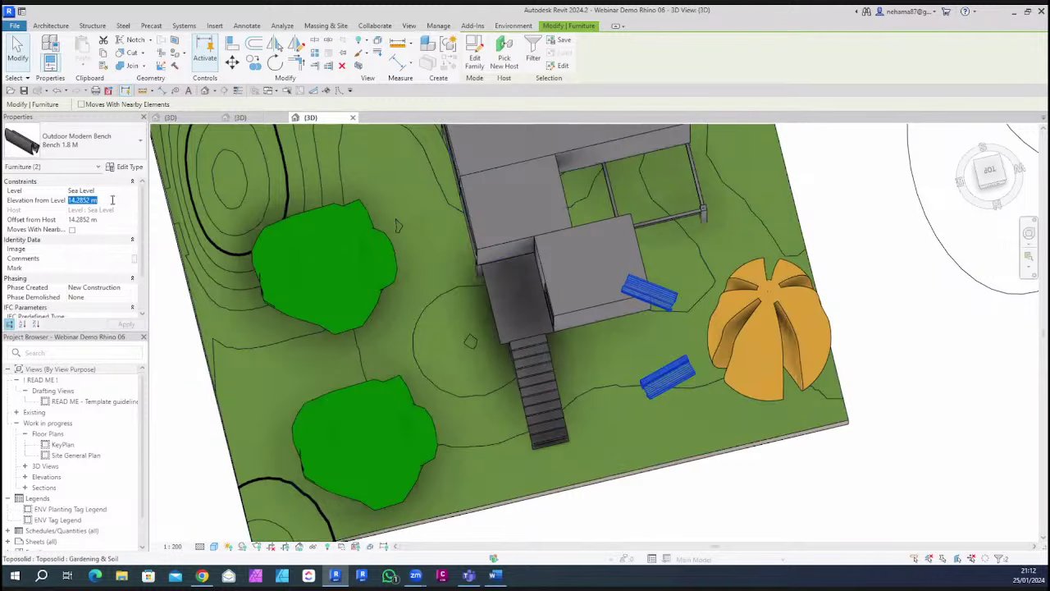
pyautogui.write('0')
pyautogui.press('Return')
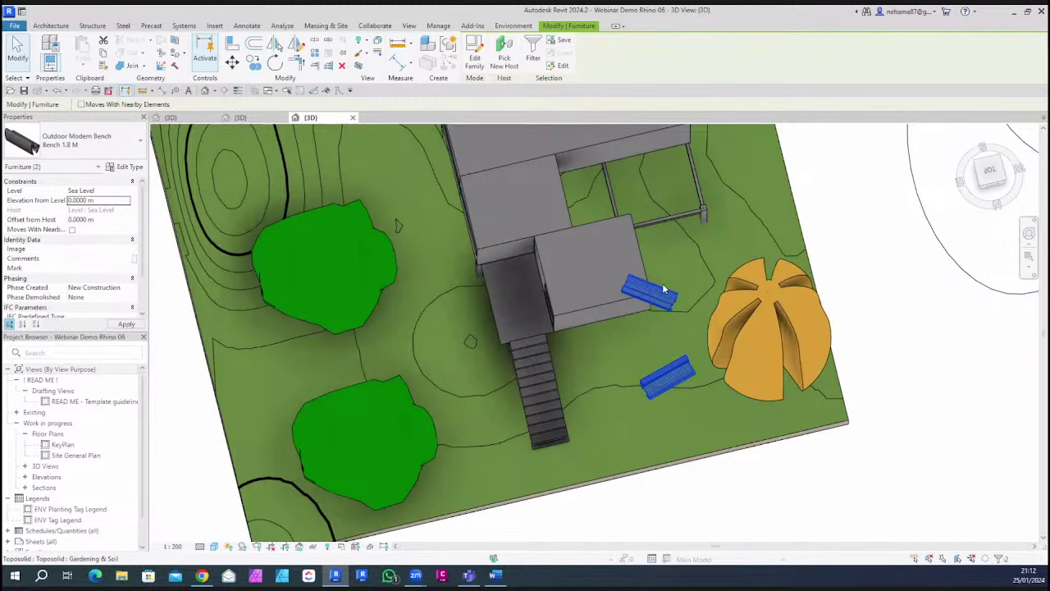
# Rehost both benches onto the Gardening & Soil toposolid
pyautogui.moveTo(746, 452)
pyautogui.keyDown('shift'); pyautogui.mouseDown(button='middle')
pyautogui.moveTo(745, 470)
pyautogui.moveTo(738, 443)
pyautogui.mouseUp(button='middle'); pyautogui.keyUp('shift')
pyautogui.scroll(4, 705, 320)
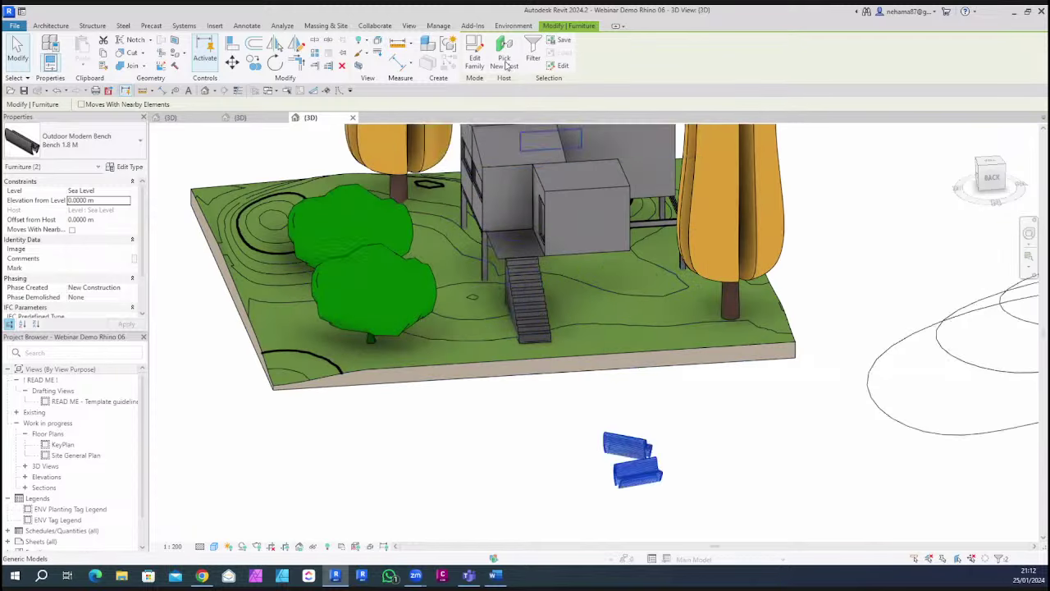
pyautogui.click(504, 62)
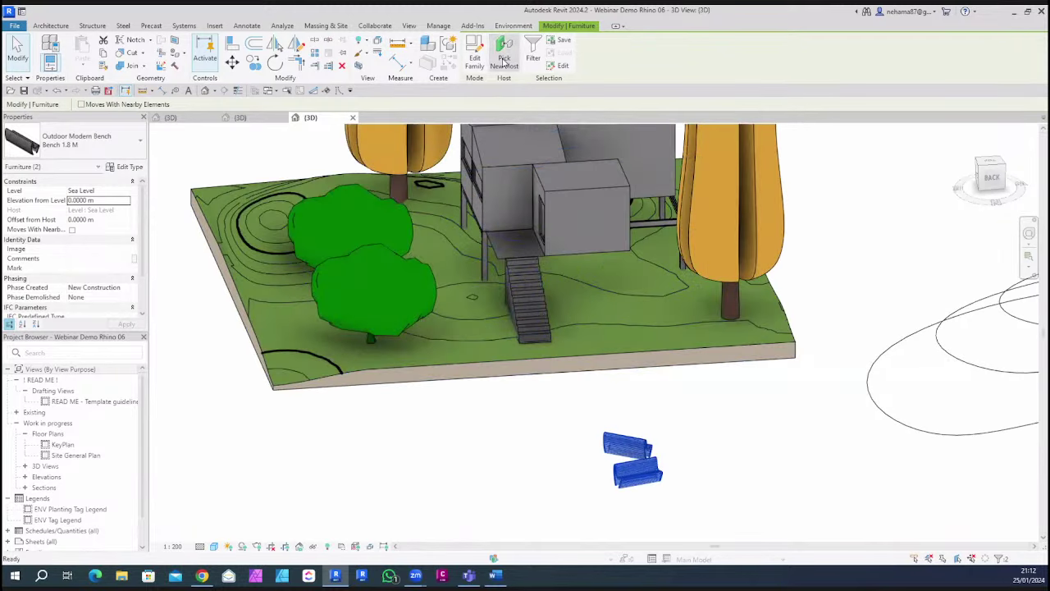
pyautogui.click(640, 344)
pyautogui.press('Escape')
pyautogui.scroll(-3, 764, 424)
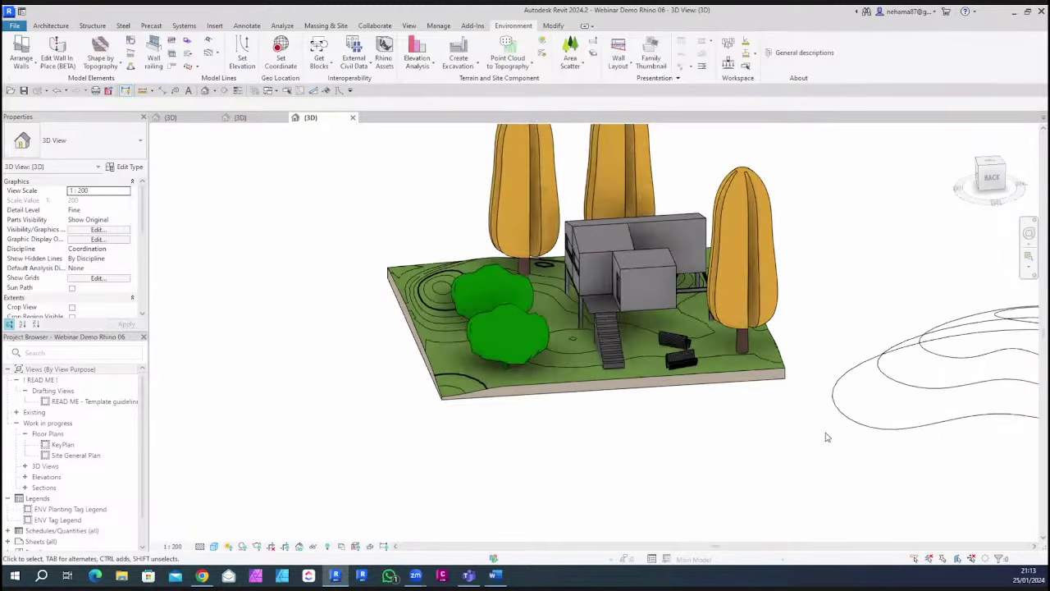
pyautogui.keyDown('shift'); pyautogui.moveTo(827, 437); pyautogui.dragTo(635, 476, button='middle'); pyautogui.keyUp('shift')
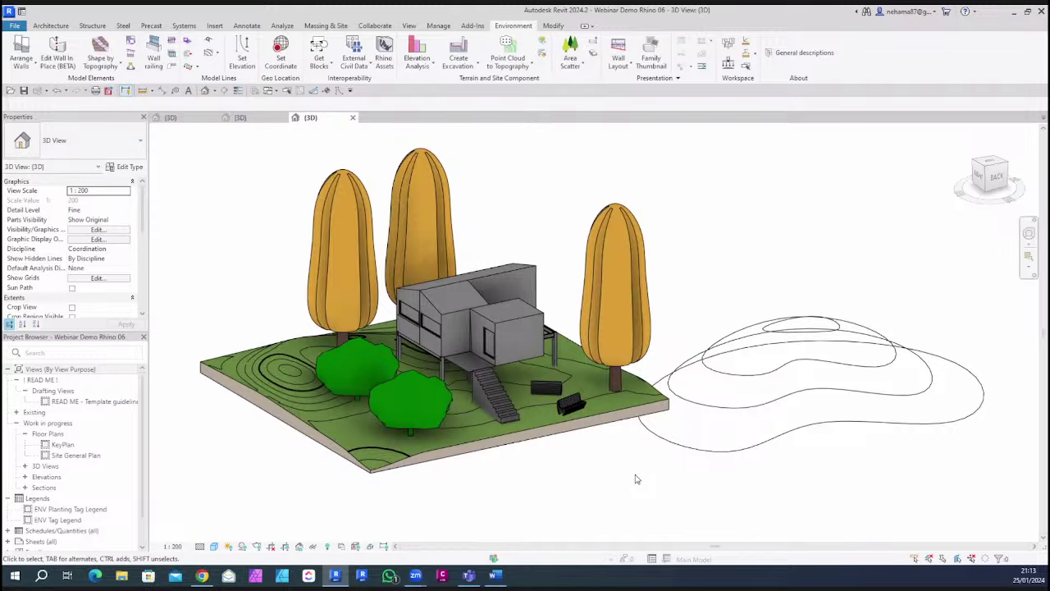
pyautogui.keyDown('shift'); pyautogui.moveTo(836, 448); pyautogui.dragTo(952, 511, button='middle'); pyautogui.keyUp('shift')
pyautogui.scroll(2, 952, 510)
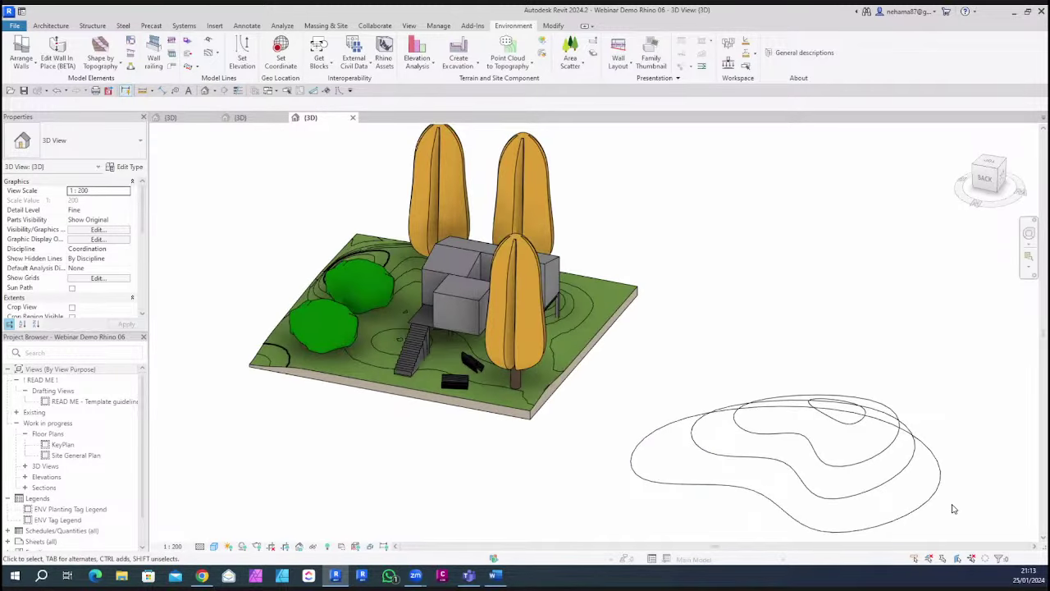
pyautogui.click(929, 497)
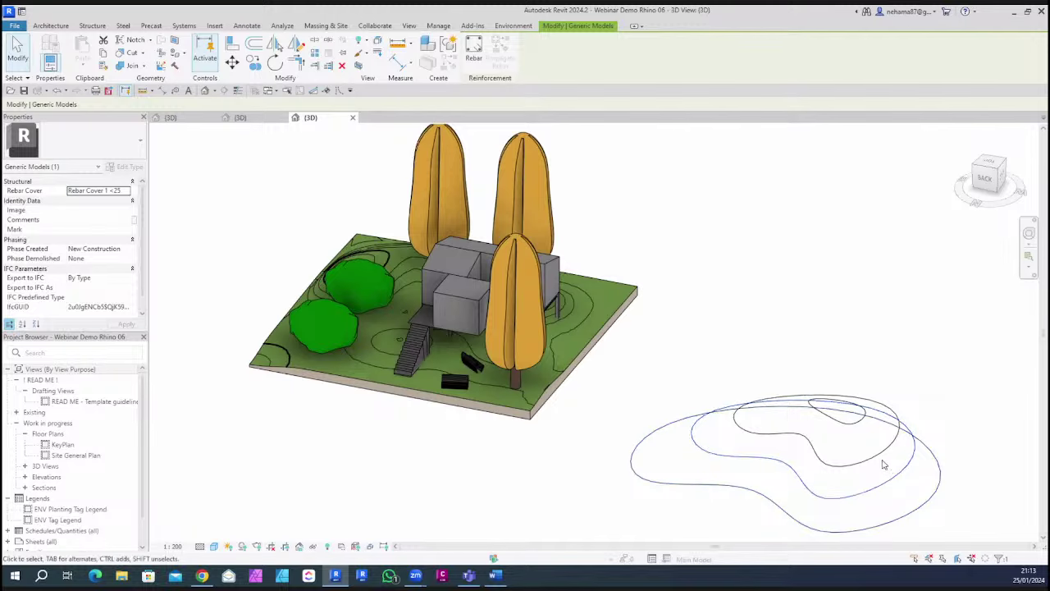
pyautogui.click(963, 495)
pyautogui.moveTo(963, 495); pyautogui.dragTo(816, 405, button='middle')
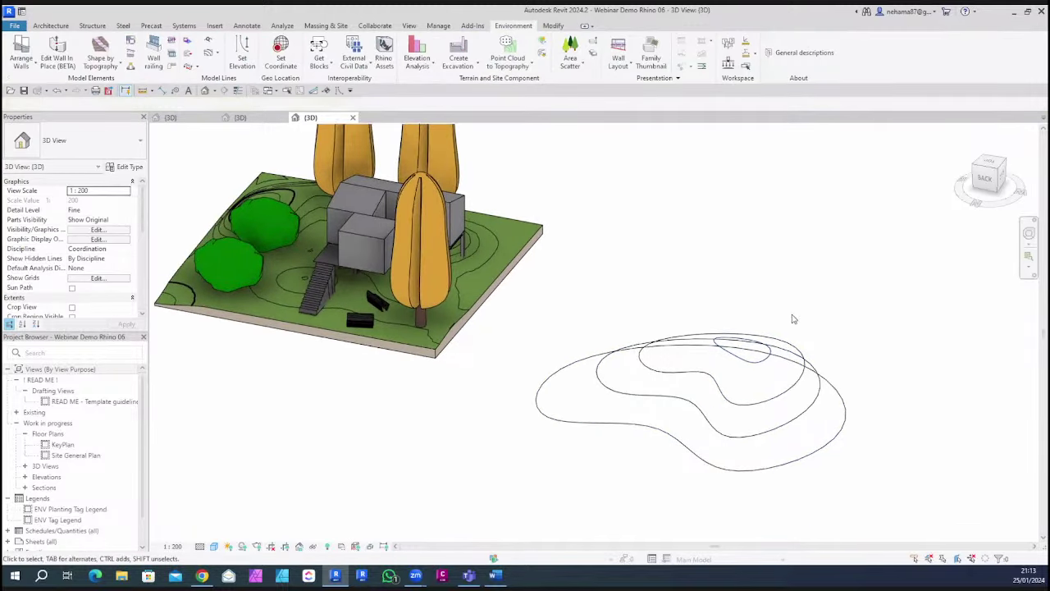
pyautogui.click(471, 64)
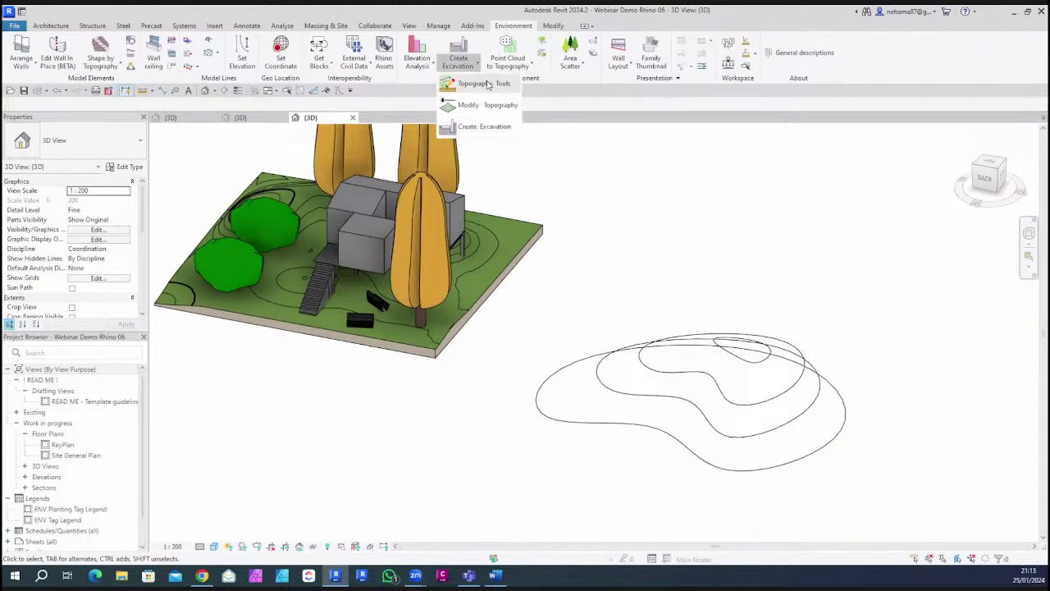
# Take topography points From Edge by picking each Rhino contour loop
pyautogui.click(483, 83)
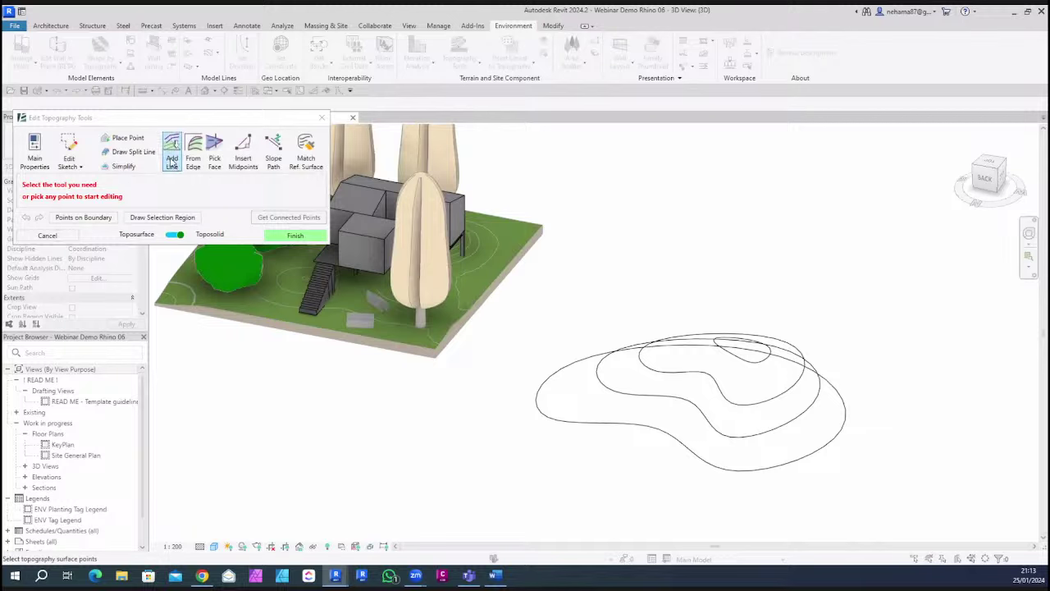
pyautogui.click(193, 154)
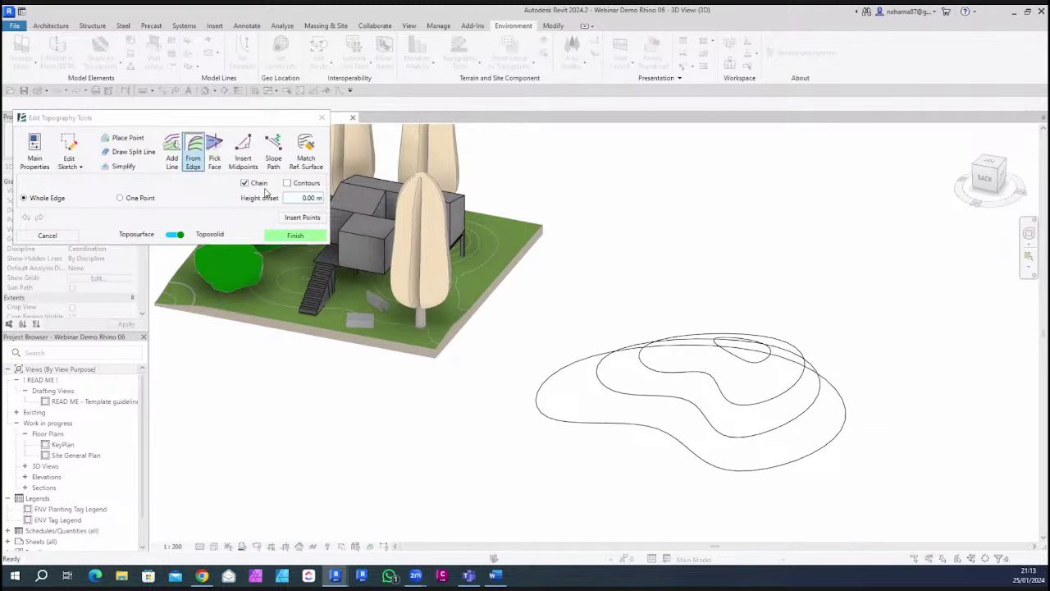
pyautogui.click(560, 417)
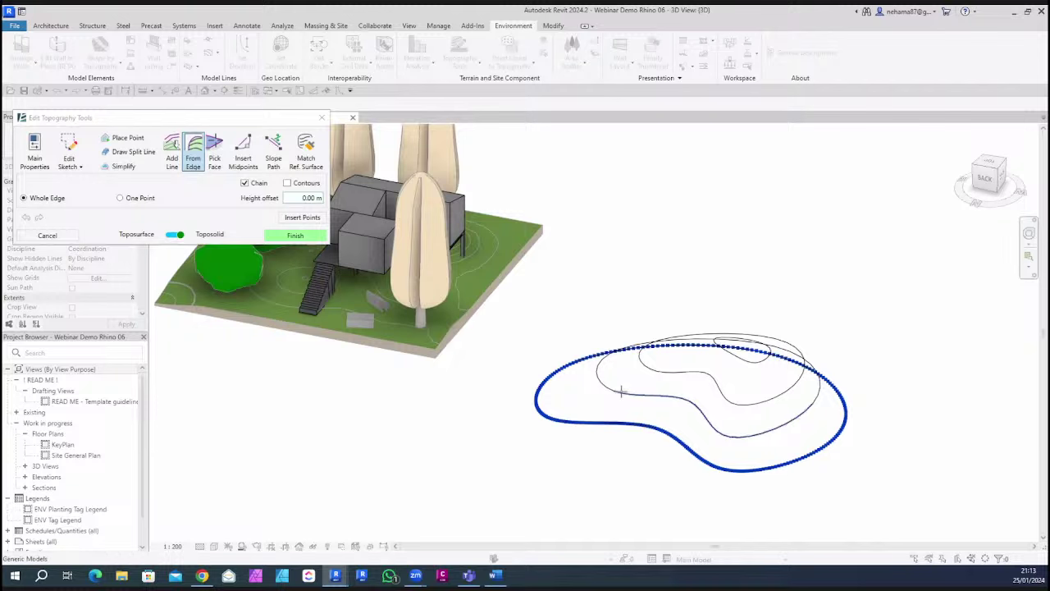
pyautogui.click(621, 392)
pyautogui.click(685, 374)
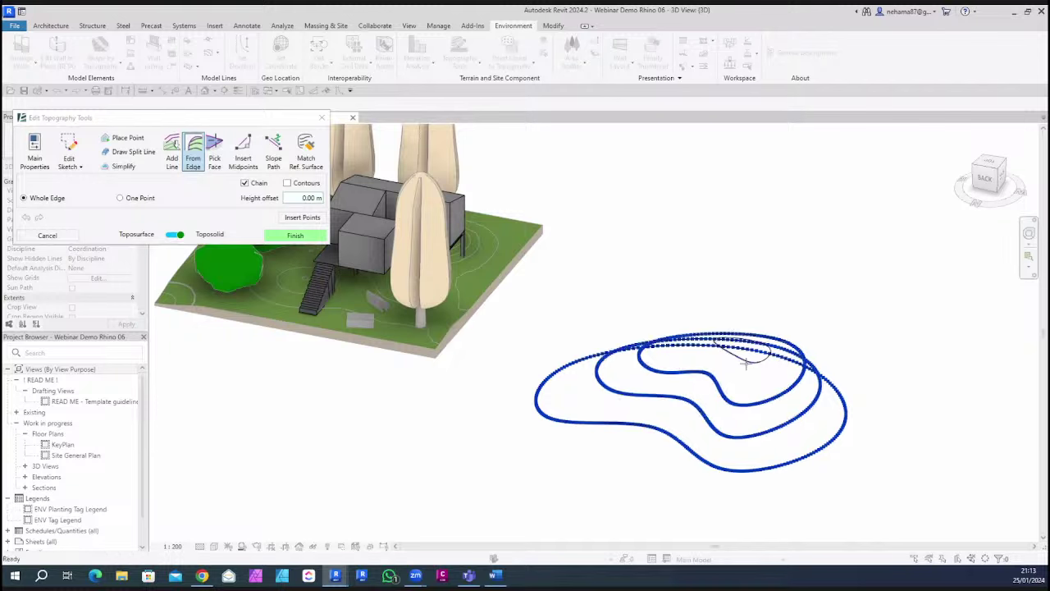
pyautogui.click(745, 361)
# Insert the picked contour points, assign a toposolid type, and finish the hill
pyautogui.click(34, 156)
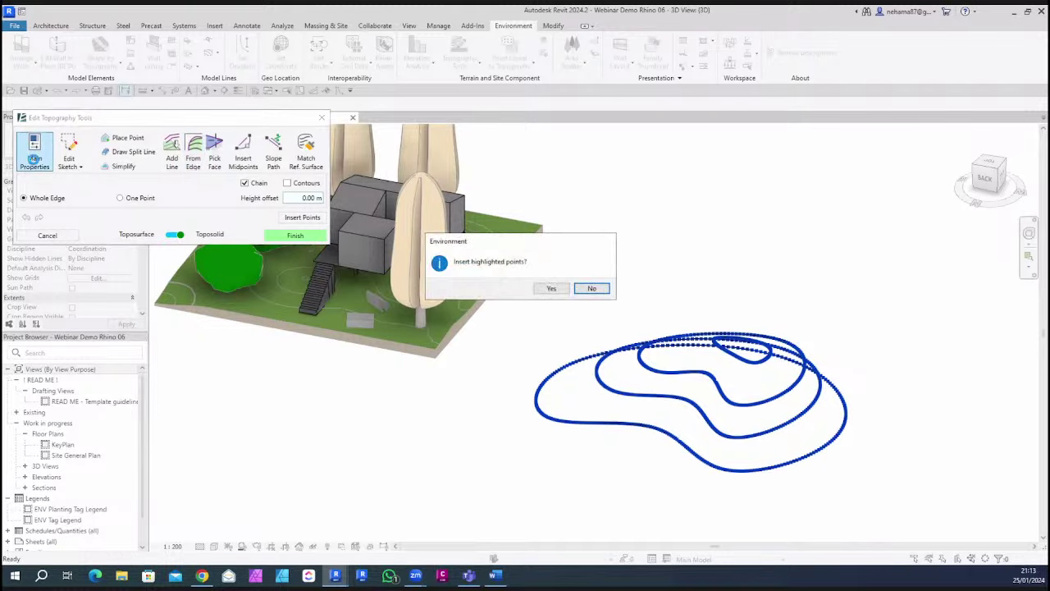
pyautogui.click(548, 288)
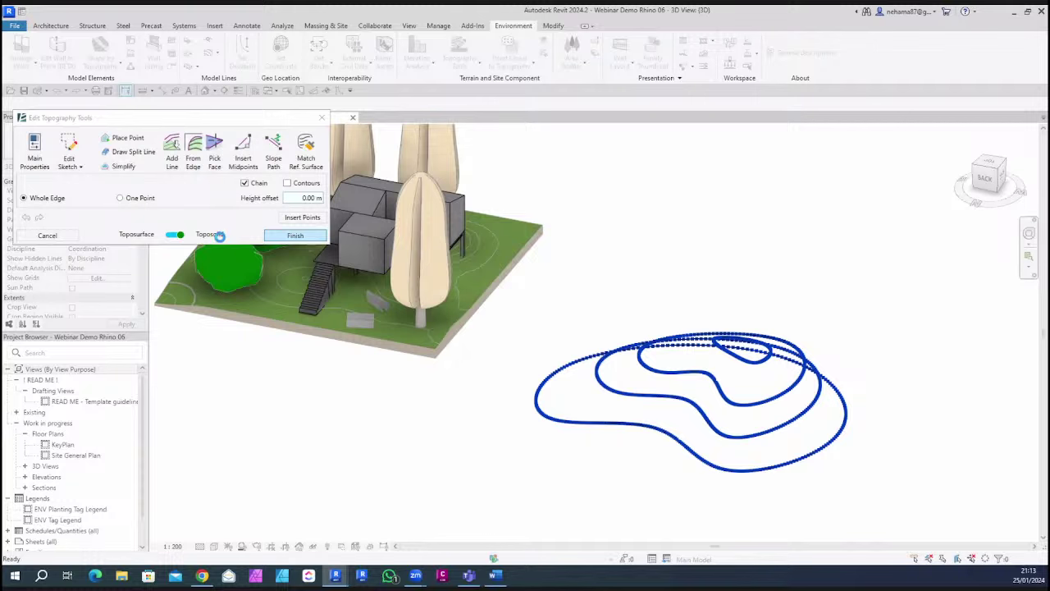
pyautogui.click(94, 150)
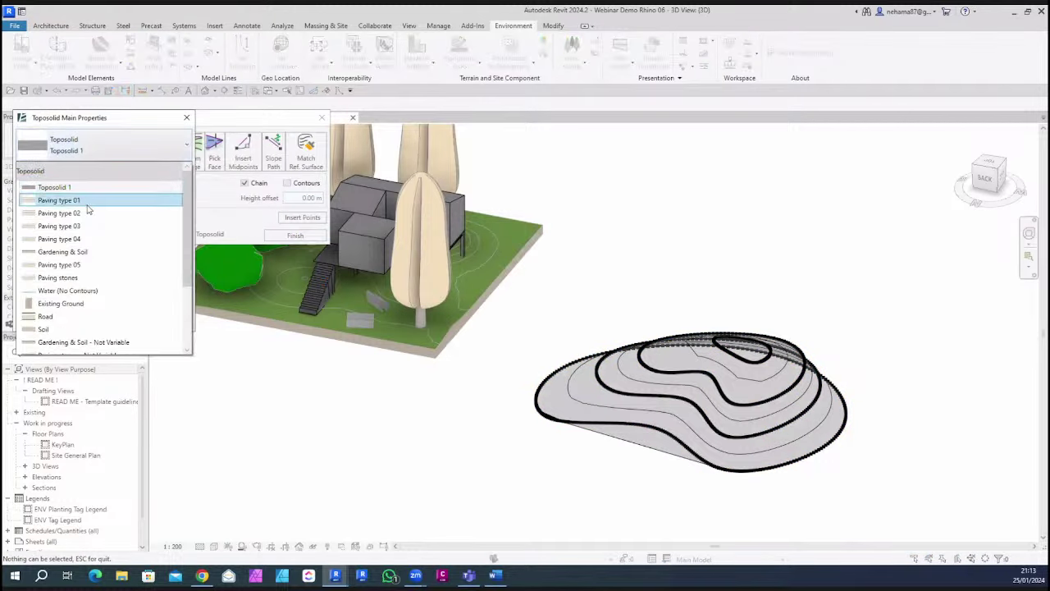
pyautogui.click(89, 213)
pyautogui.click(164, 315)
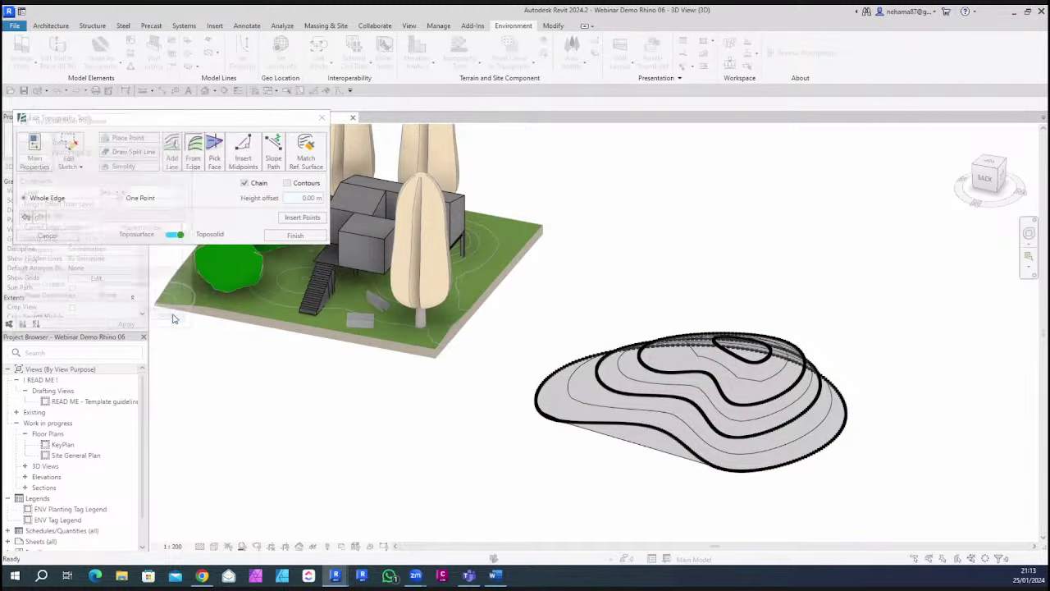
pyautogui.click(295, 236)
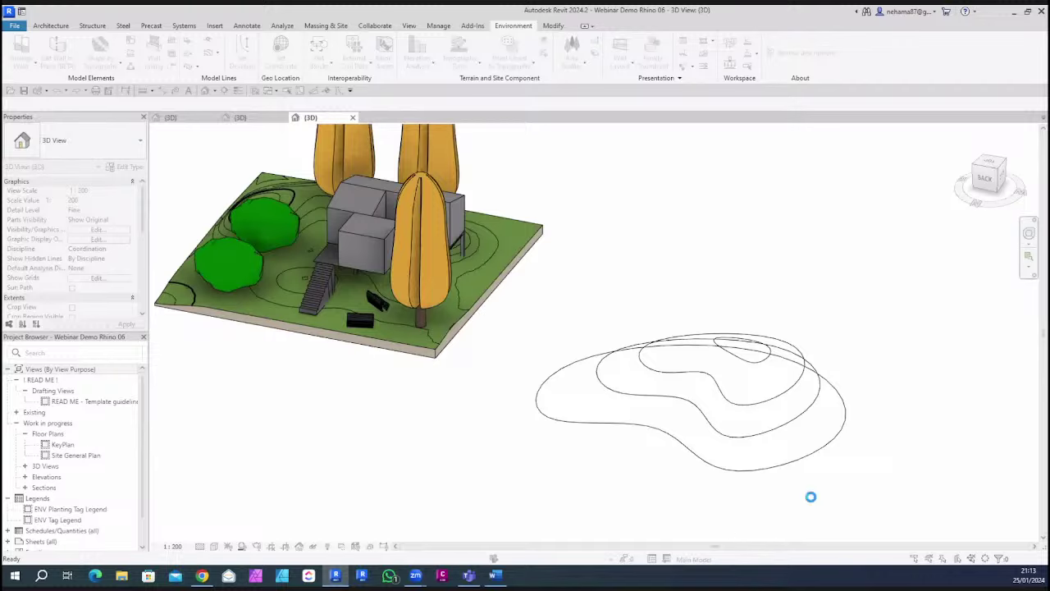
# Inspect the green hill beside the site from several angles, then switch to Chrome
pyautogui.middleClick(668, 480)
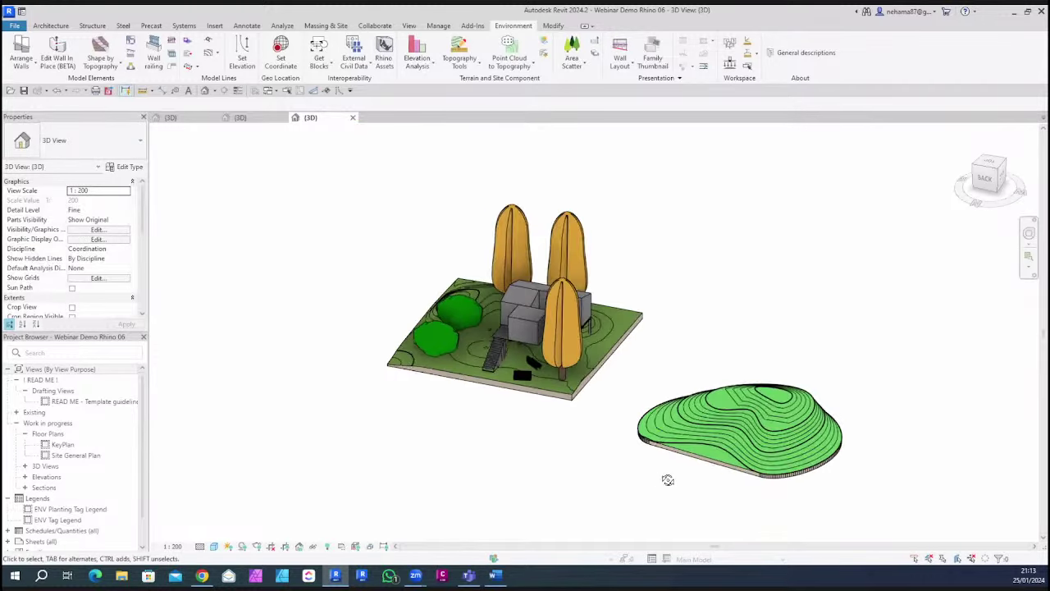
pyautogui.moveTo(668, 480)
pyautogui.keyDown('shift'); pyautogui.mouseDown(button='middle')
pyautogui.moveTo(532, 396)
pyautogui.moveTo(675, 468)
pyautogui.mouseUp(button='middle'); pyautogui.keyUp('shift')
pyautogui.scroll(3, 677, 470)
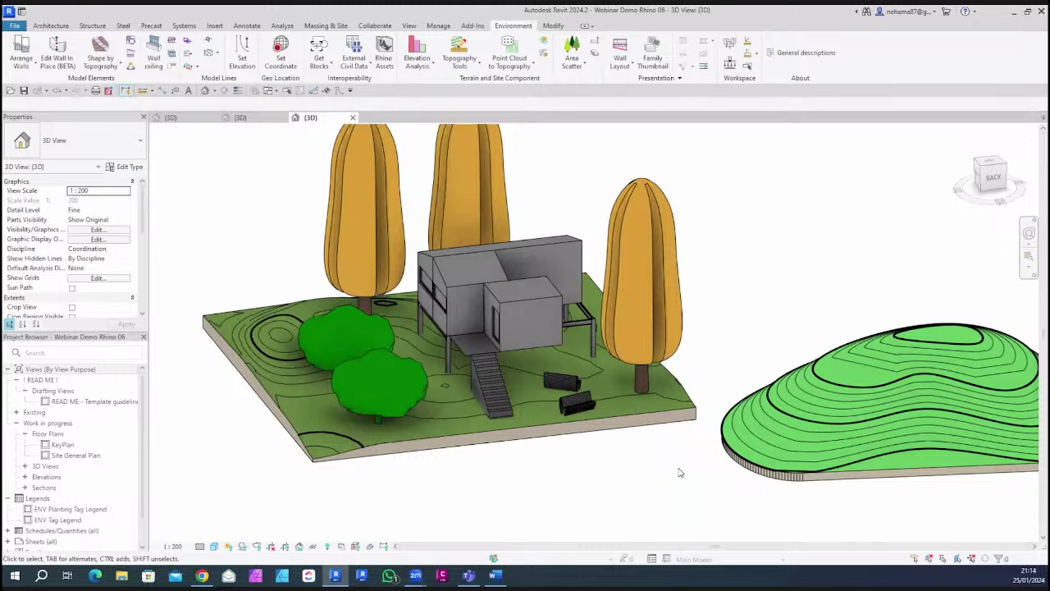
pyautogui.click(538, 431)
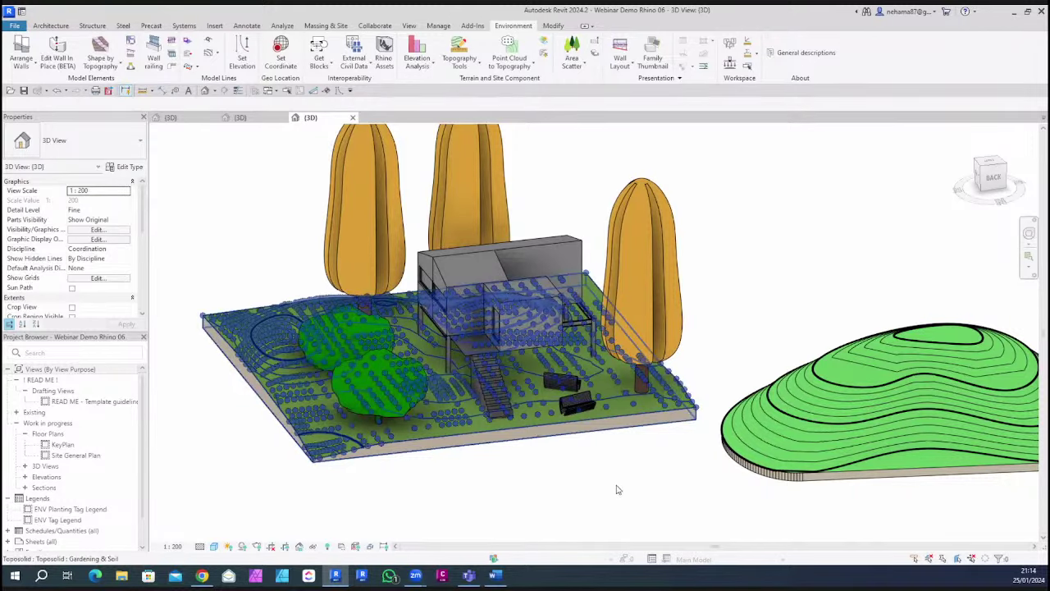
pyautogui.click(616, 487)
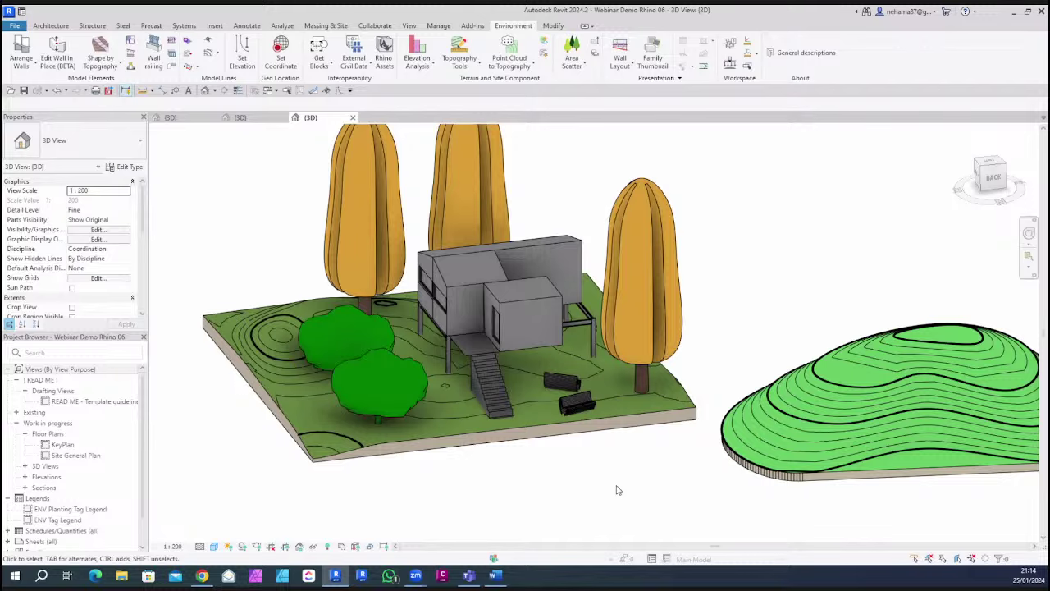
pyautogui.keyDown('shift'); pyautogui.moveTo(569, 480); pyautogui.dragTo(796, 494, button='middle'); pyautogui.keyUp('shift')
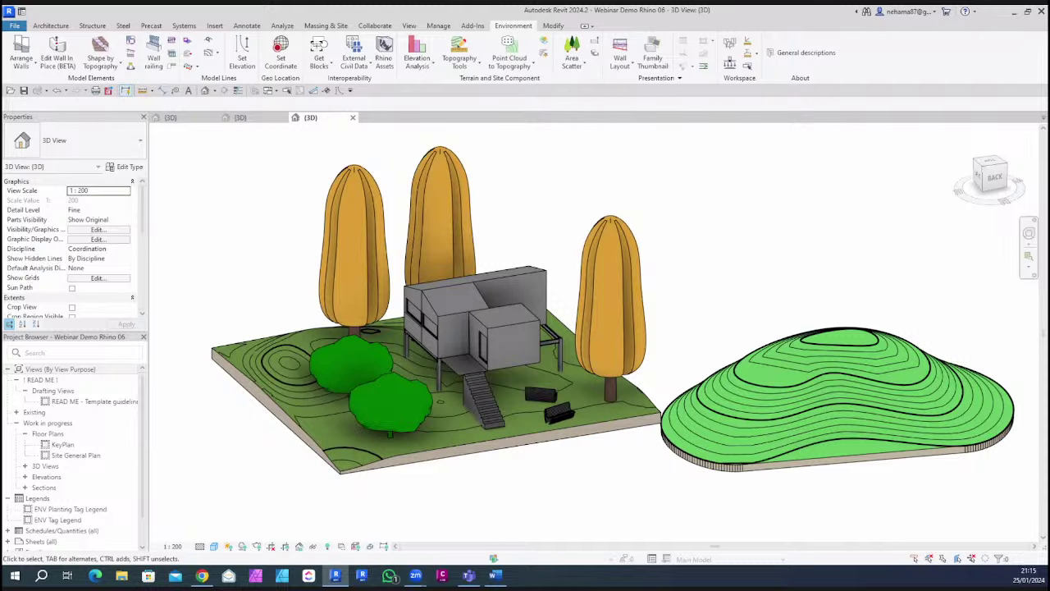
pyautogui.click(202, 575)
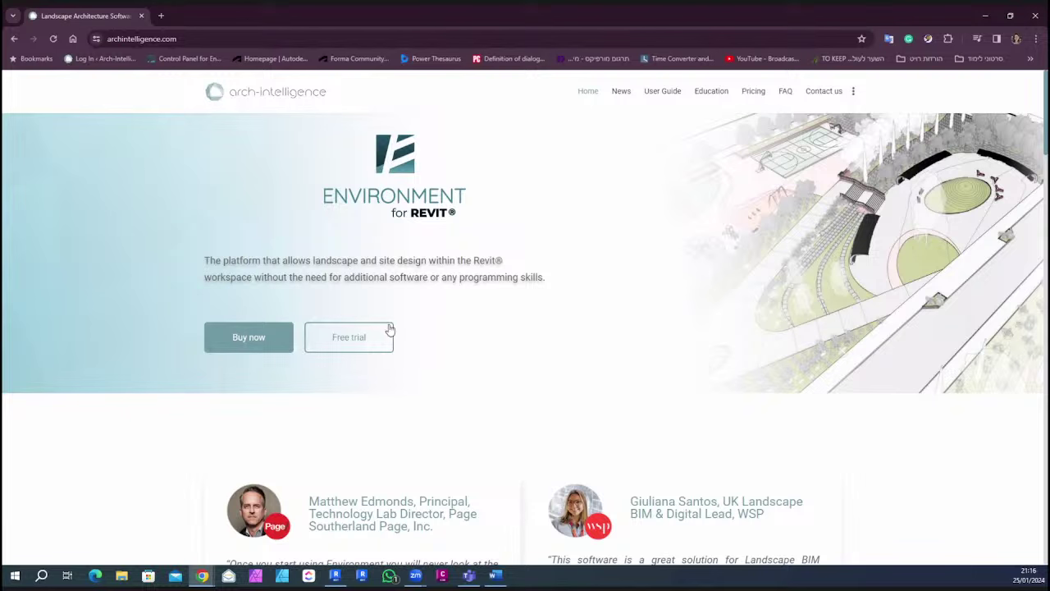
# Annotate the Free trial offer, tagline and website address, then clear the markings
pyautogui.moveTo(299, 317)
pyautogui.mouseDown()
pyautogui.moveTo(317, 359)
pyautogui.moveTo(402, 359)
pyautogui.mouseUp()
pyautogui.moveTo(428, 289)
pyautogui.mouseDown()
pyautogui.moveTo(285, 251)
pyautogui.moveTo(257, 434)
pyautogui.moveTo(449, 305)
pyautogui.moveTo(398, 251)
pyautogui.mouseUp()
pyautogui.moveTo(495, 300)
pyautogui.mouseDown()
pyautogui.moveTo(505, 326)
pyautogui.moveTo(517, 302)
pyautogui.moveTo(515, 330)
pyautogui.moveTo(487, 325)
pyautogui.moveTo(525, 368)
pyautogui.moveTo(554, 332)
pyautogui.mouseUp()
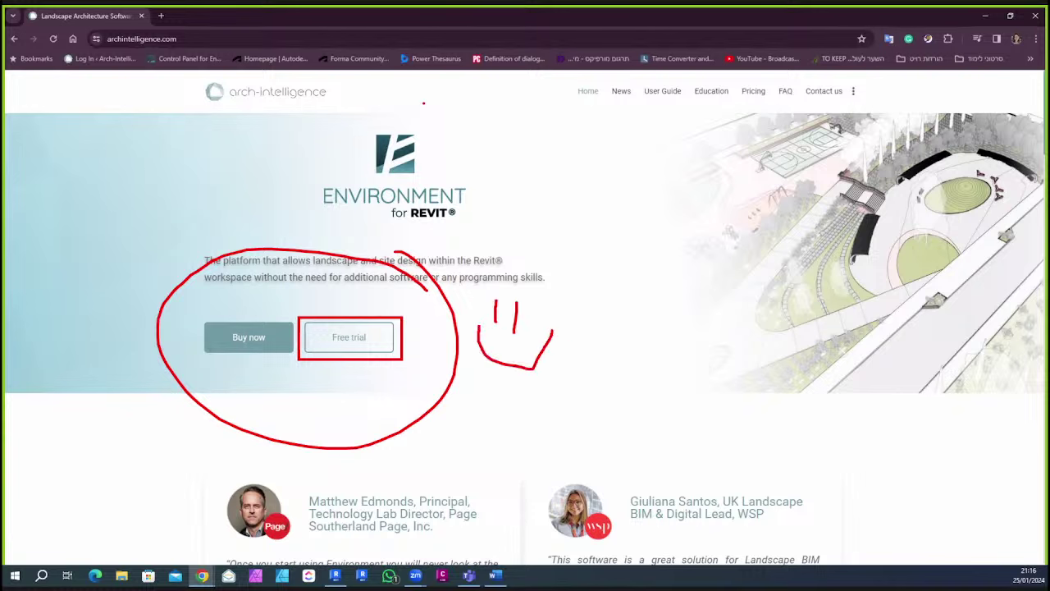
pyautogui.moveTo(188, 37)
pyautogui.mouseDown()
pyautogui.moveTo(109, 82)
pyautogui.moveTo(162, 71)
pyautogui.moveTo(121, 195)
pyautogui.mouseUp()
pyautogui.press('Escape')
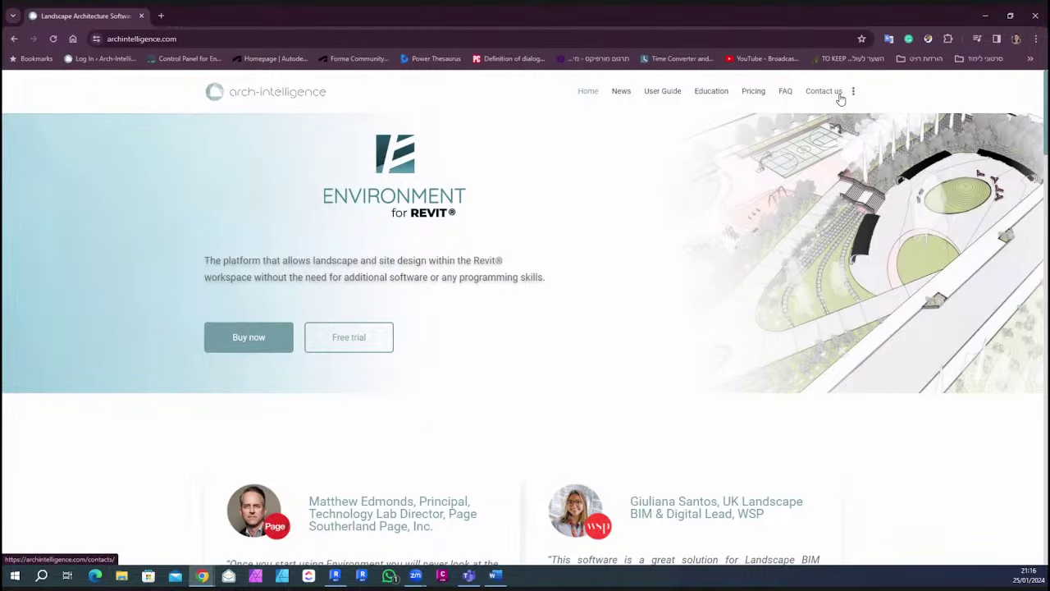
# Scroll down the home page to browse the add-in's features
pyautogui.scroll(-8, 833, 266)
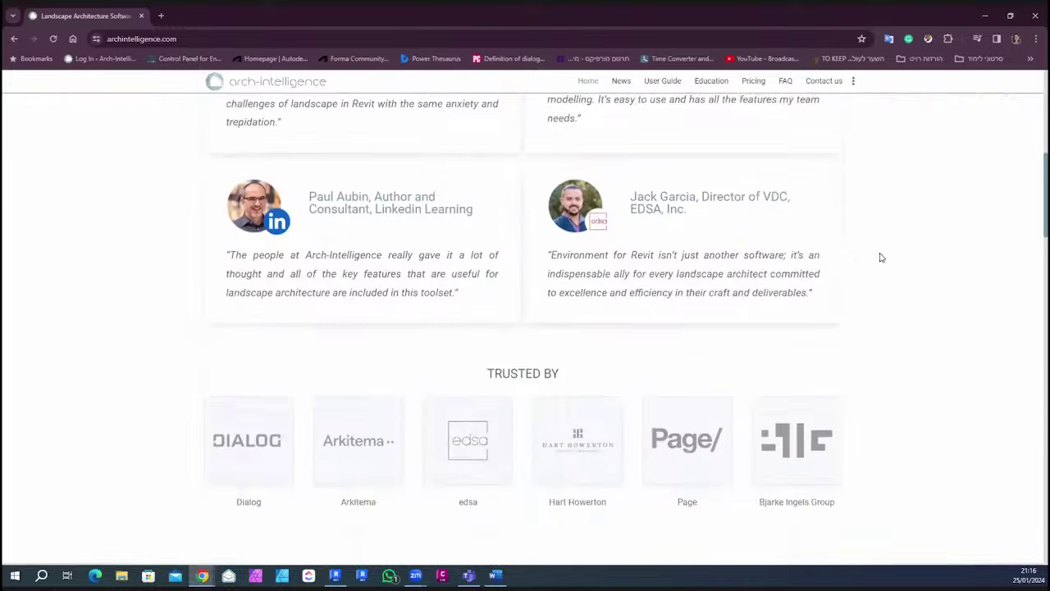
pyautogui.scroll(-8, 903, 247)
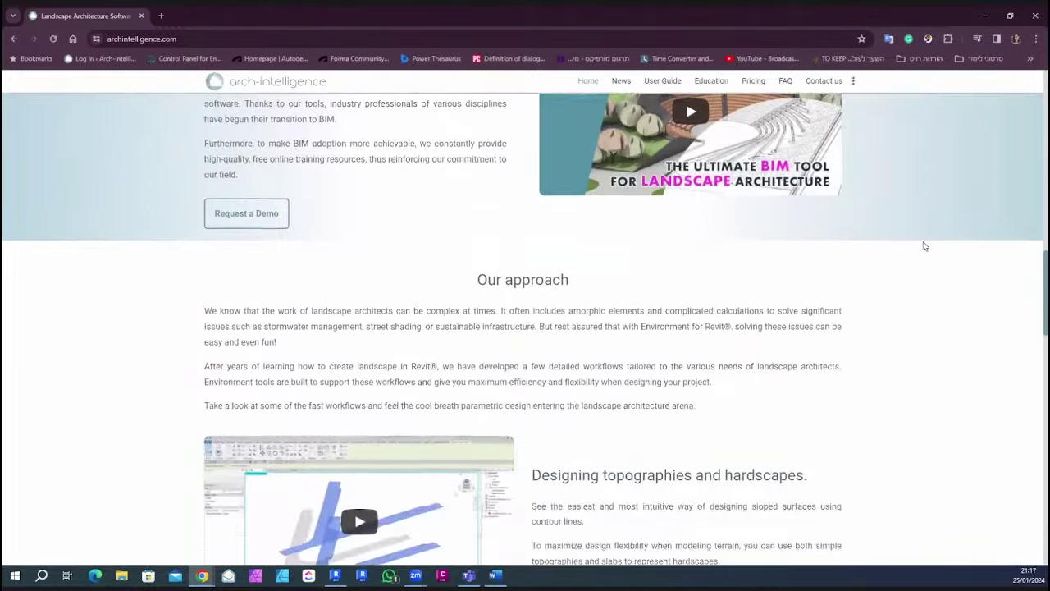
pyautogui.scroll(-3, 921, 239)
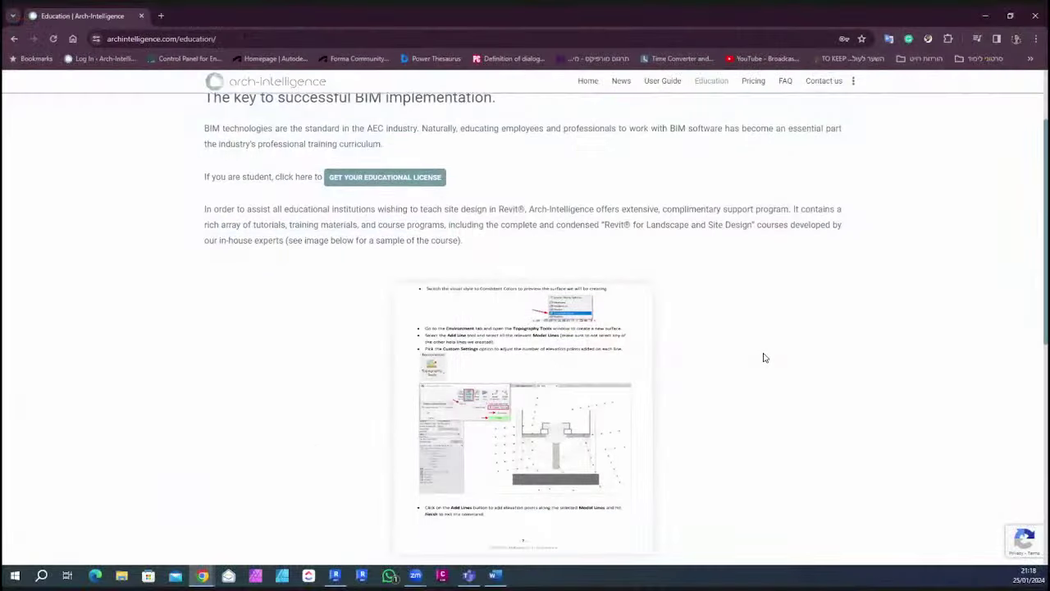
# Scroll the Education page to the Academic License offer, then return to Home
pyautogui.scroll(-5, 766, 358)
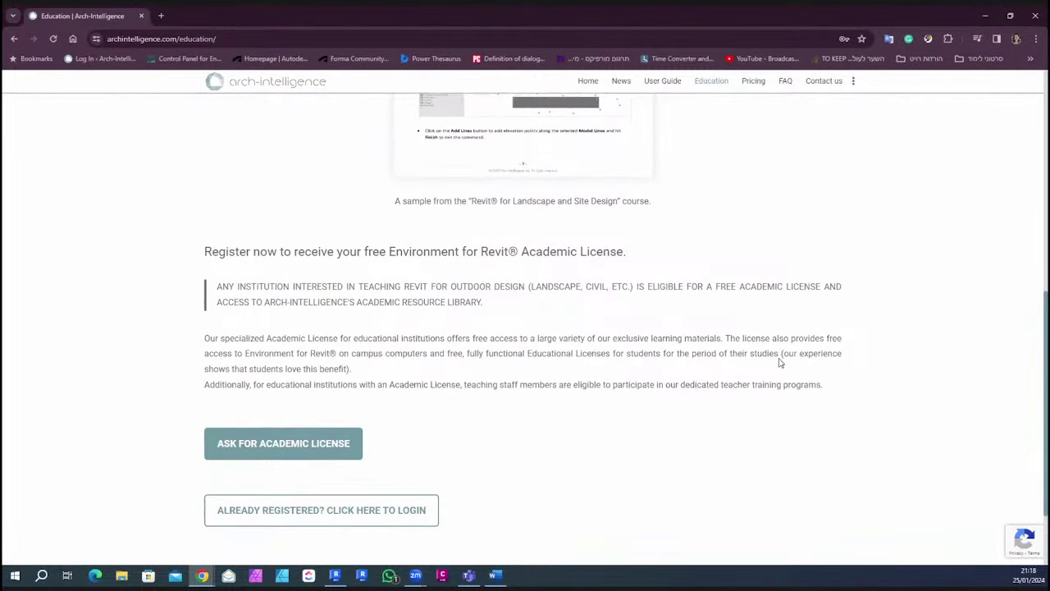
pyautogui.scroll(-1, 771, 361)
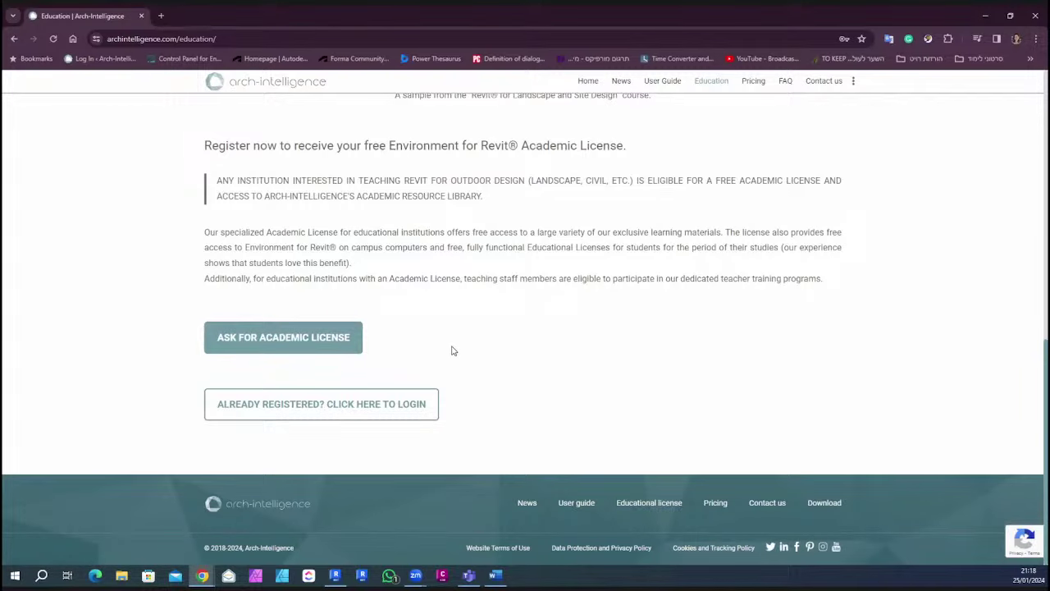
pyautogui.scroll(8, 623, 381)
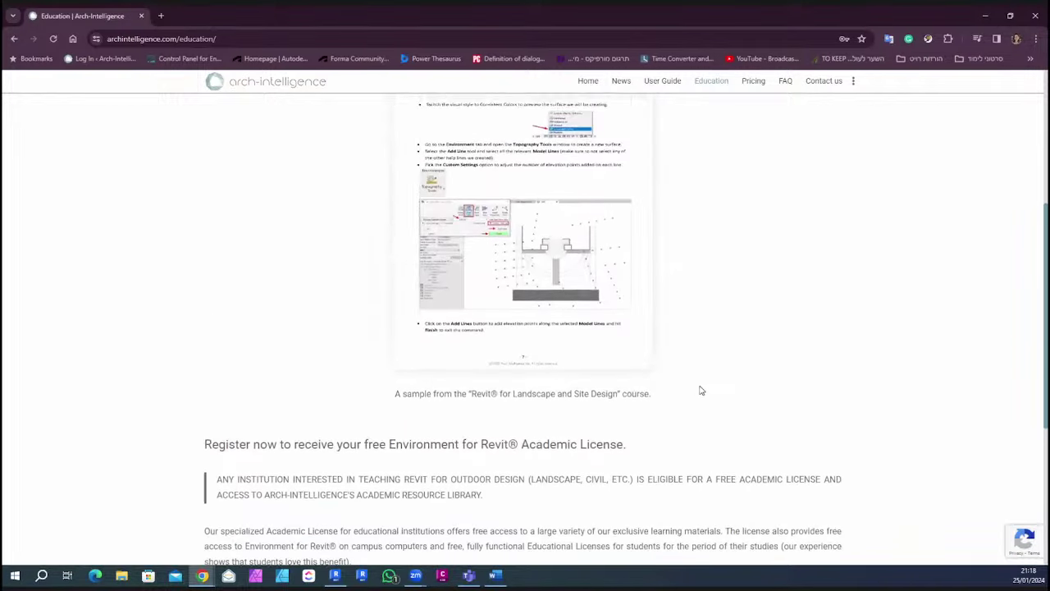
pyautogui.scroll(-2, 759, 379)
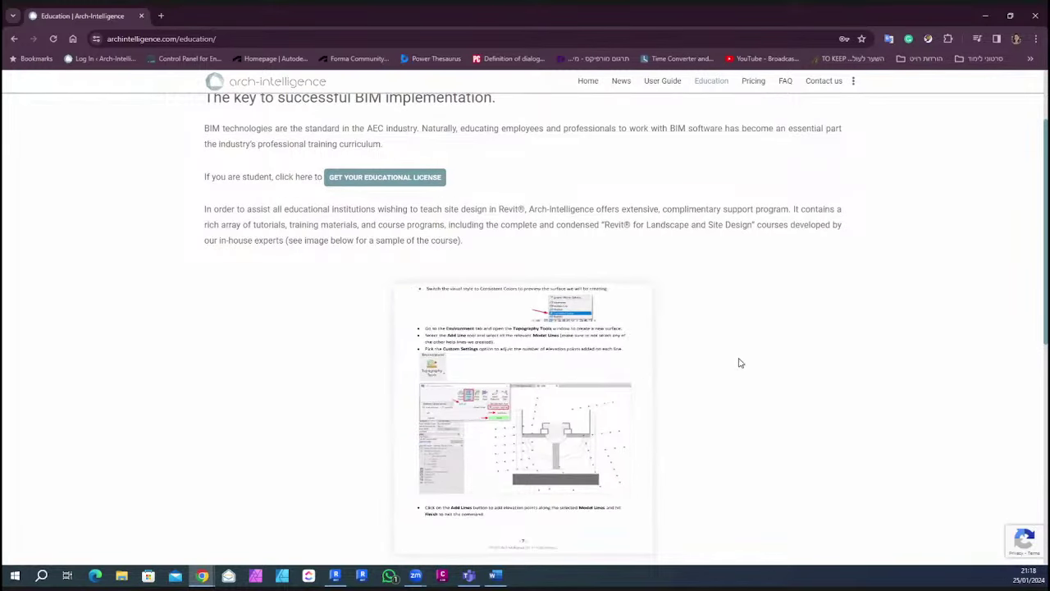
pyautogui.scroll(1, 603, 379)
pyautogui.scroll(1, 605, 378)
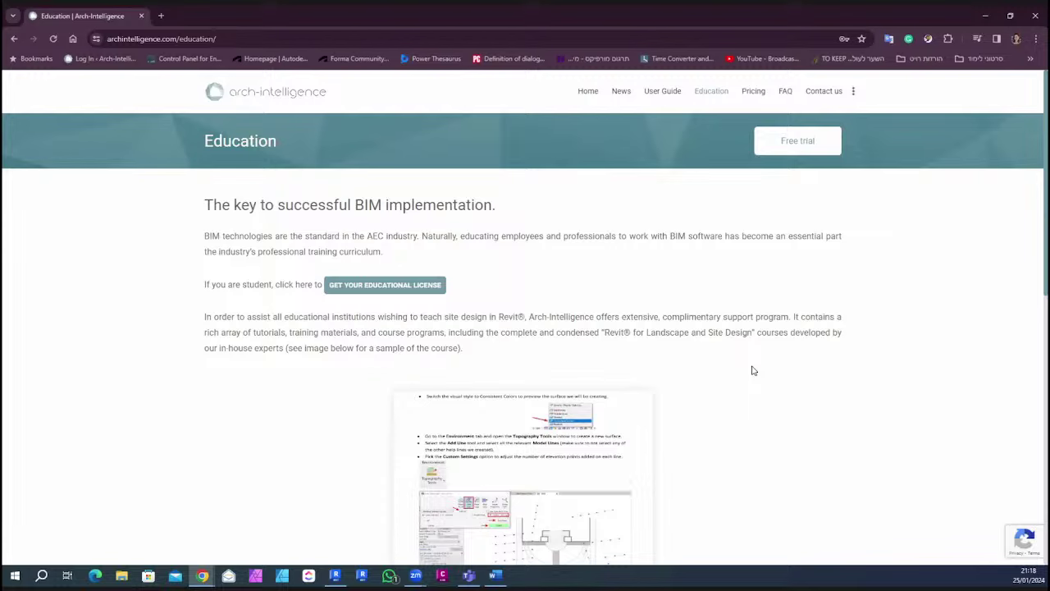
pyautogui.click(589, 92)
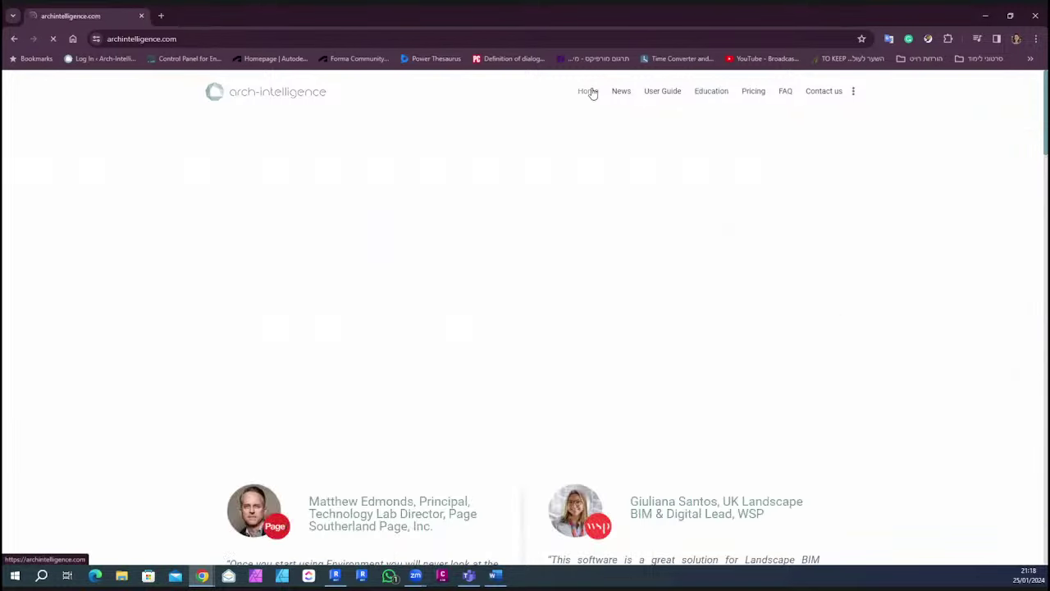